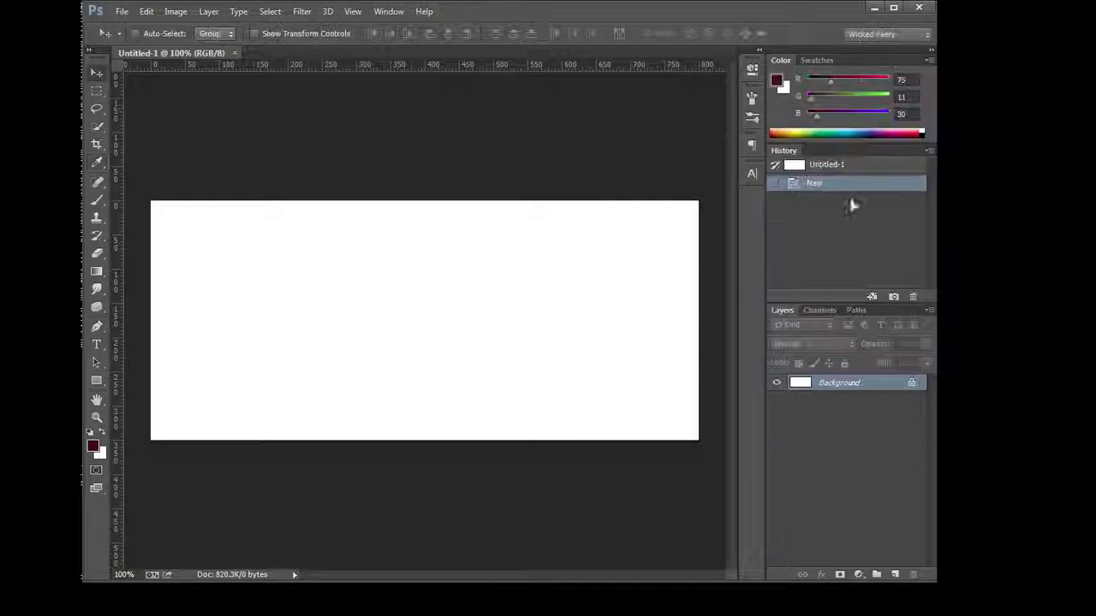
Fill the canvas with the dark maroon foreground colour using the Paint Bucket.
click(96, 272)
right_click(96, 278)
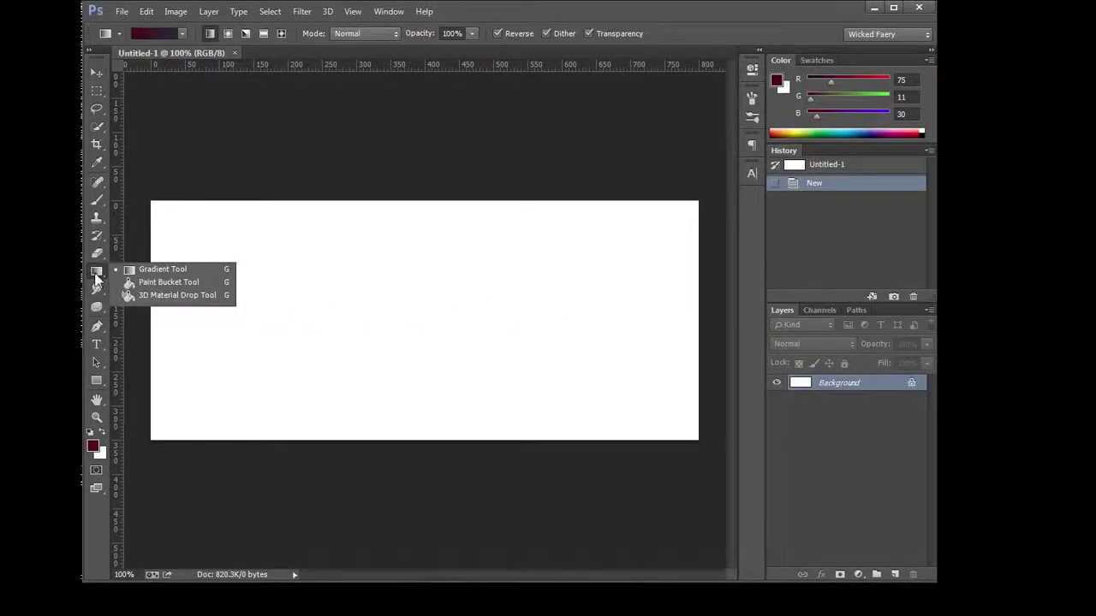
click(162, 284)
click(525, 326)
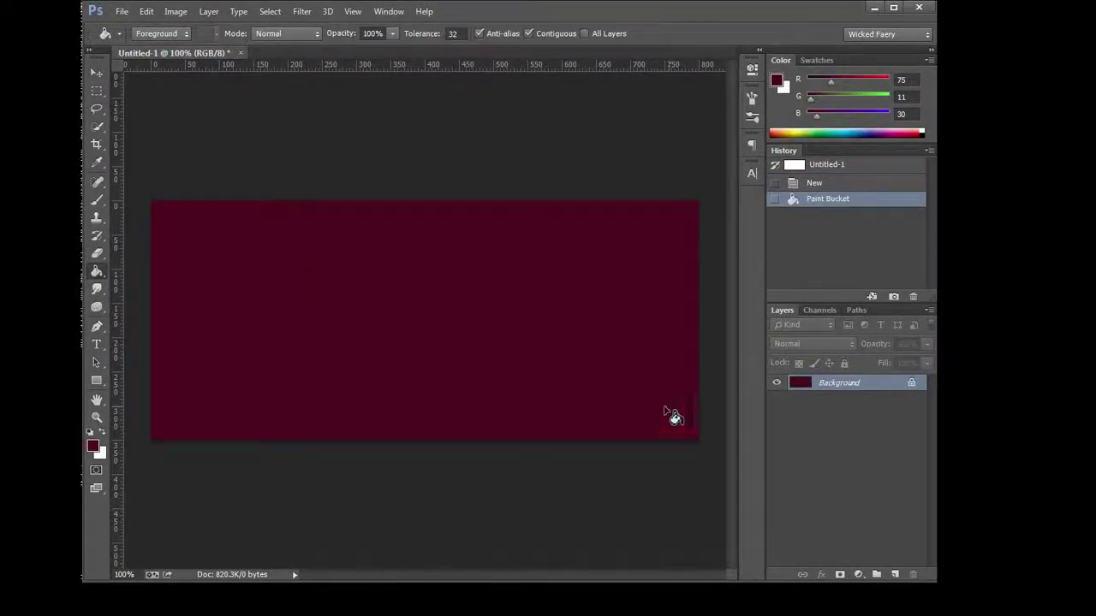
Convert the Background into editable Layer 0 and add an empty Layer 1 above it.
double_click(839, 385)
click(740, 190)
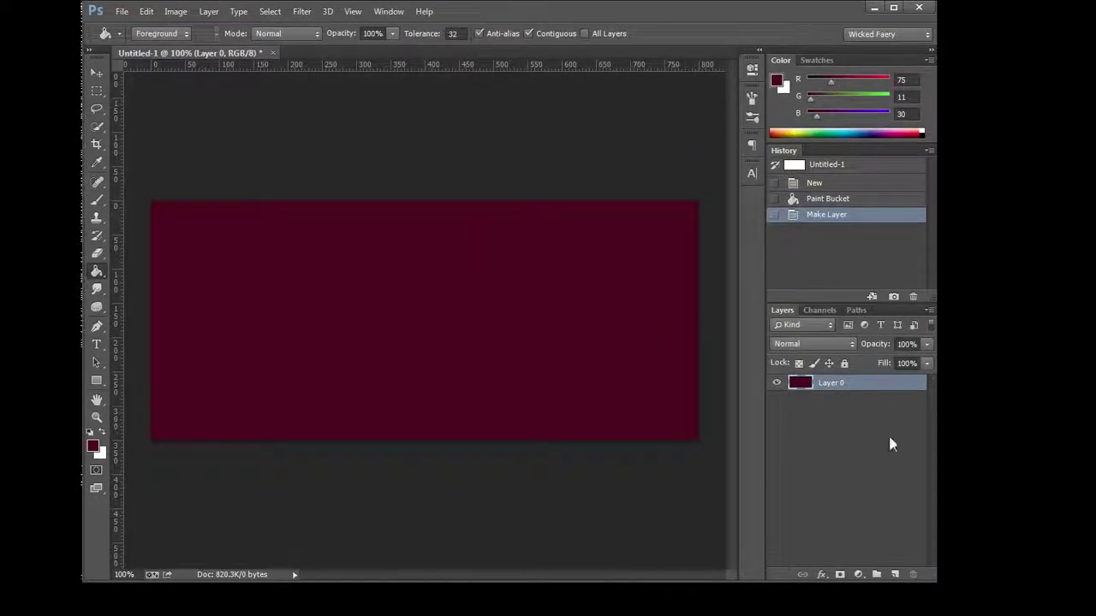
click(894, 574)
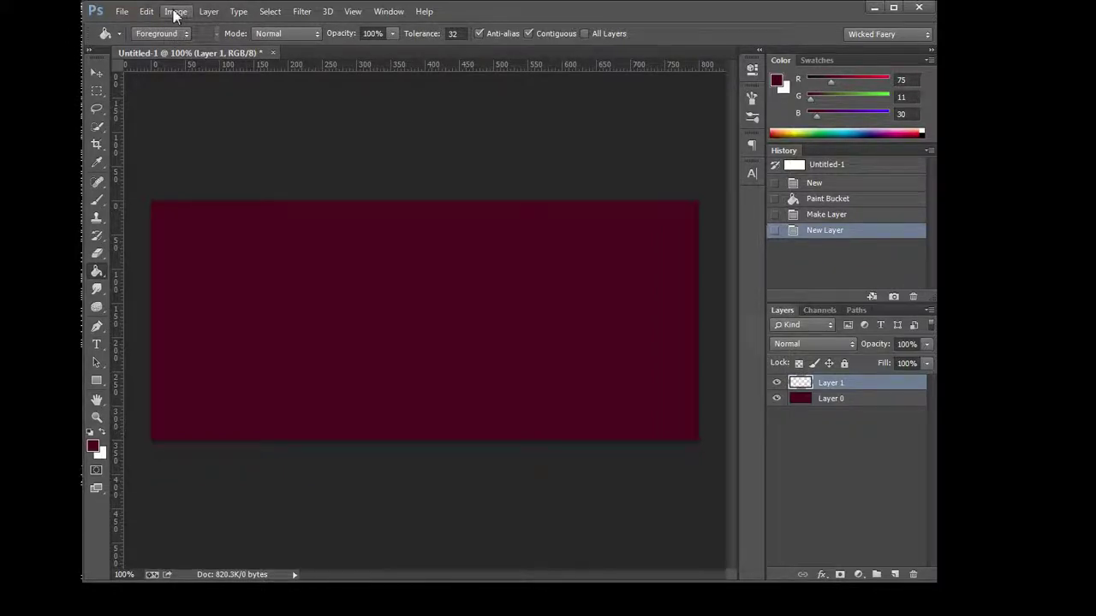
click(175, 12)
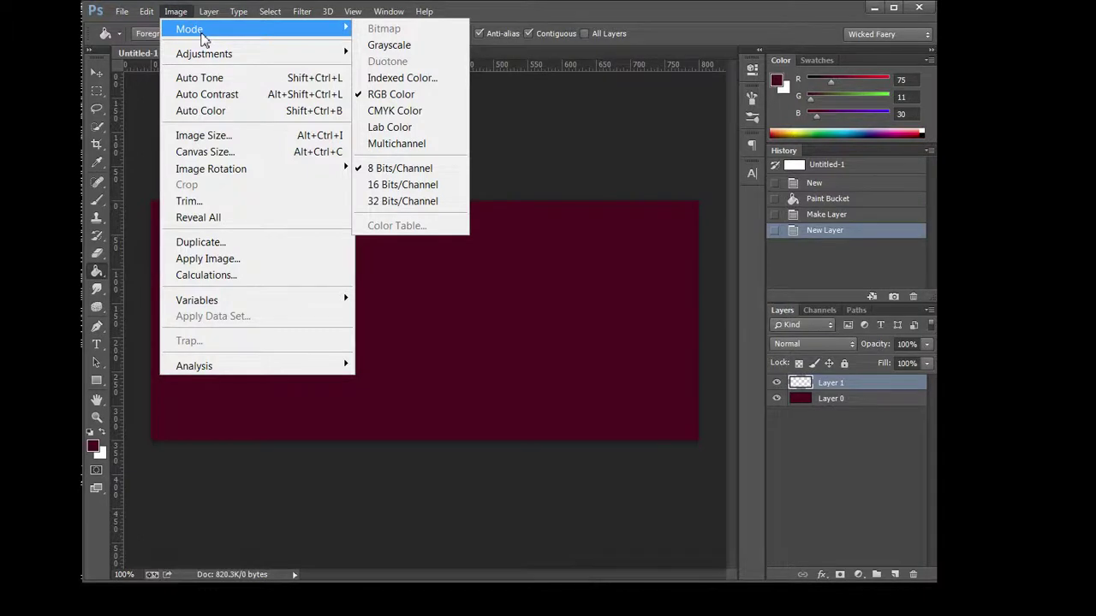
mouse_move(147, 11)
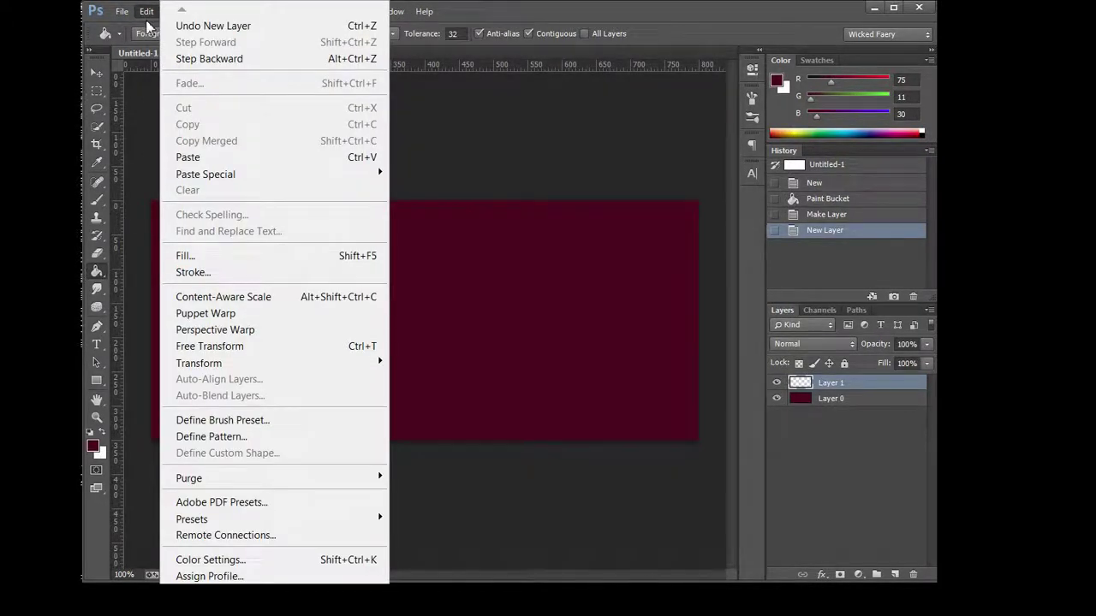
Load the Thick Heavy Brushes library and pick its 104 px brush.
key(Escape)
key(b)
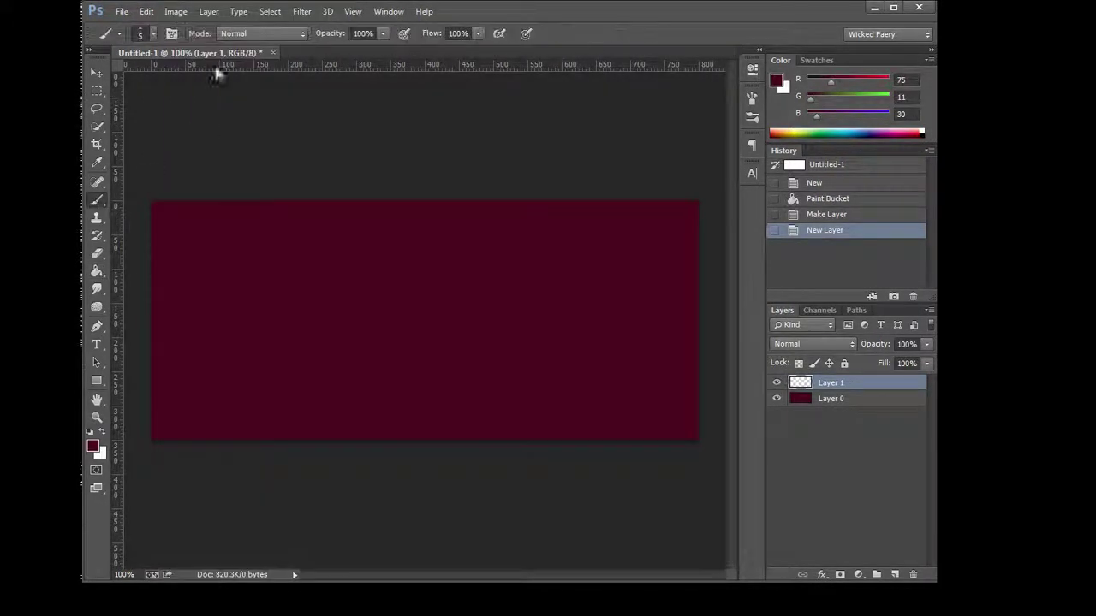
click(210, 12)
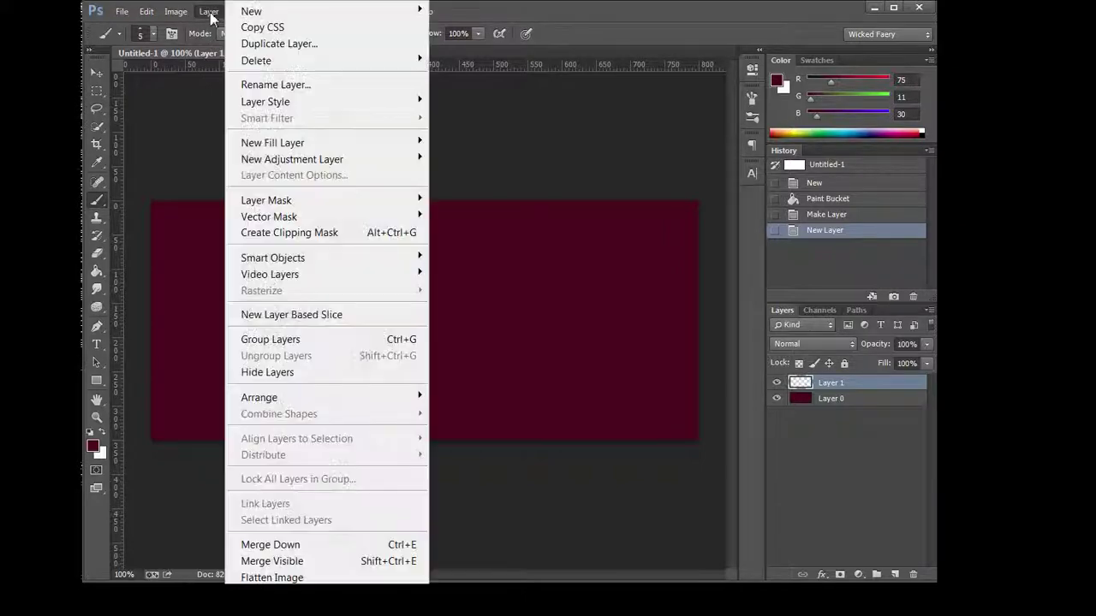
click(174, 12)
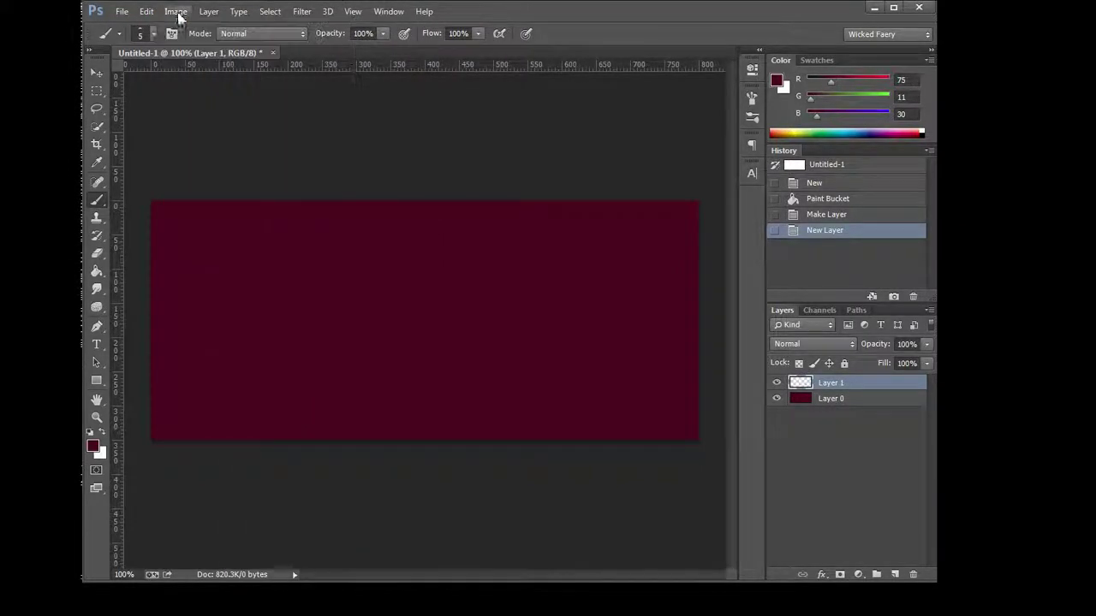
click(155, 36)
click(262, 54)
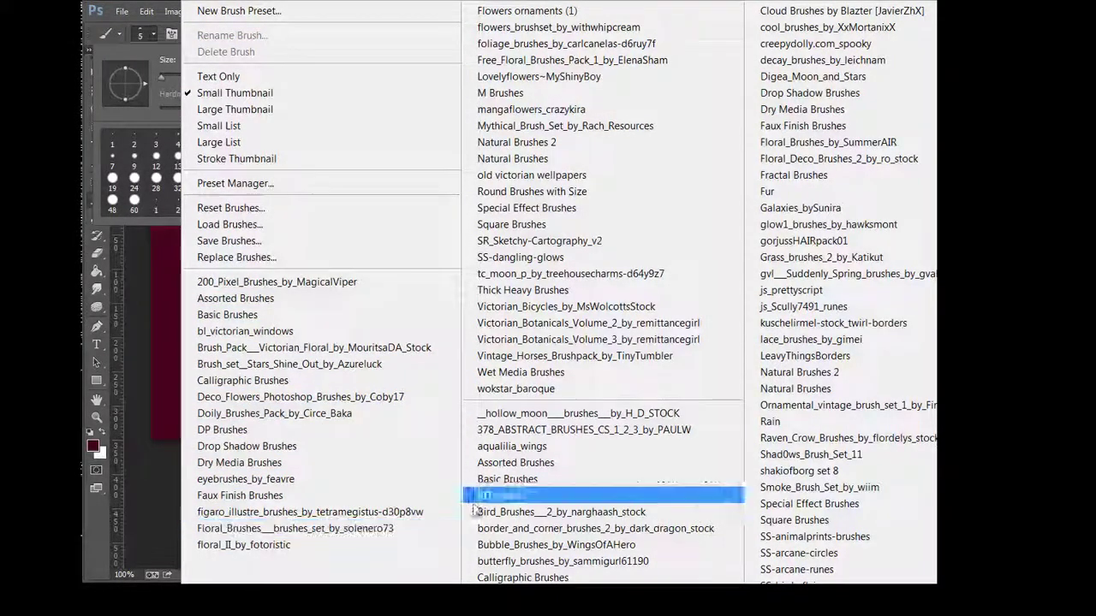
click(529, 291)
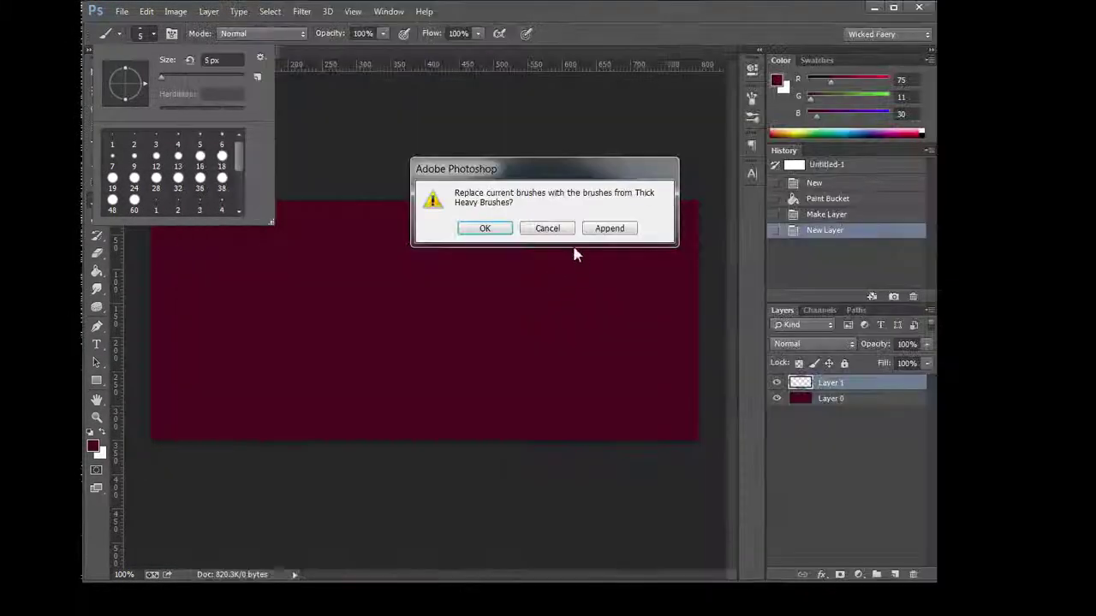
click(485, 229)
click(179, 140)
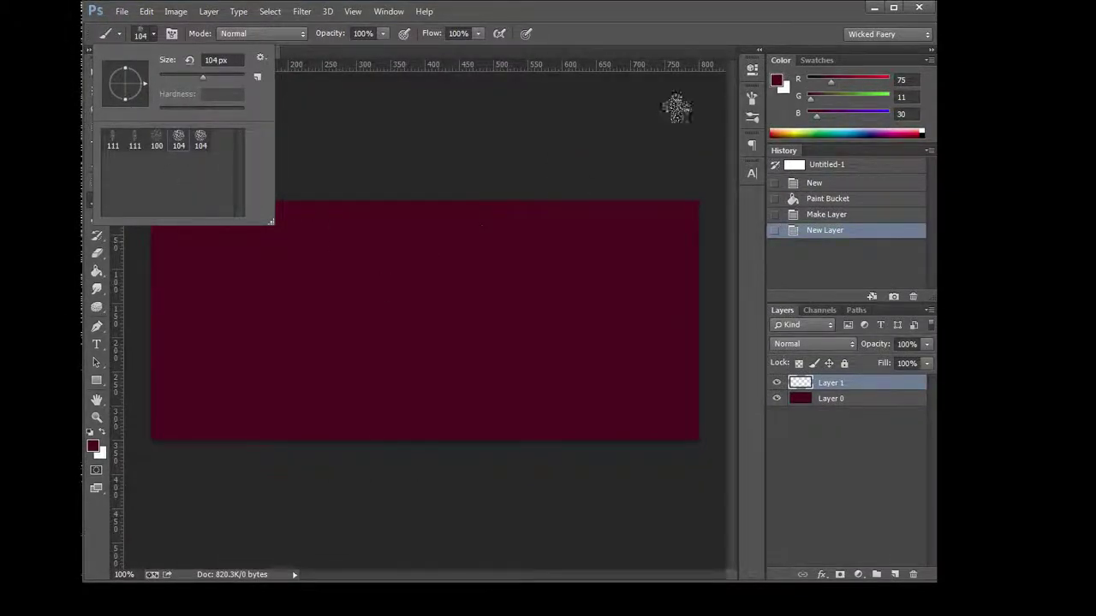
Set the foreground to darker maroon R50 G14 B19 and the brush size to 199 px.
click(776, 81)
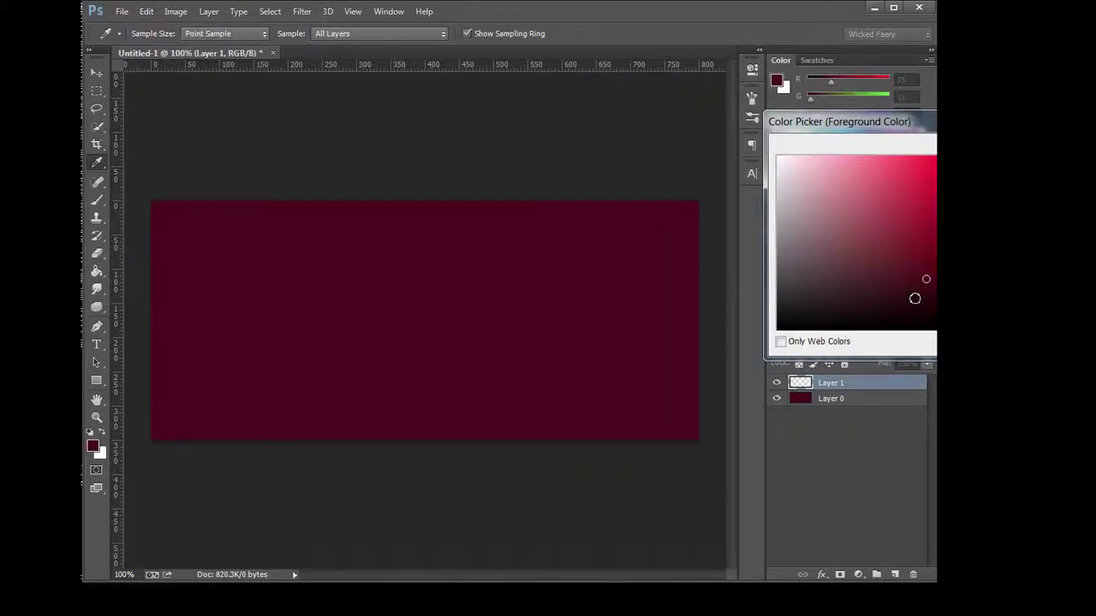
click(903, 296)
key(Return)
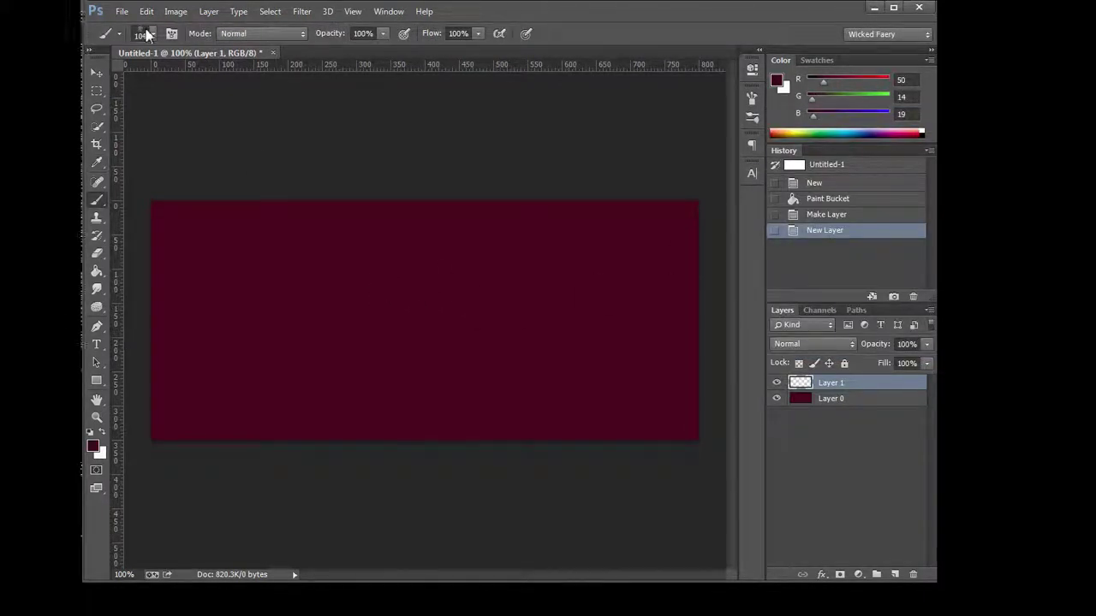
click(142, 34)
drag(219, 76, 223, 76)
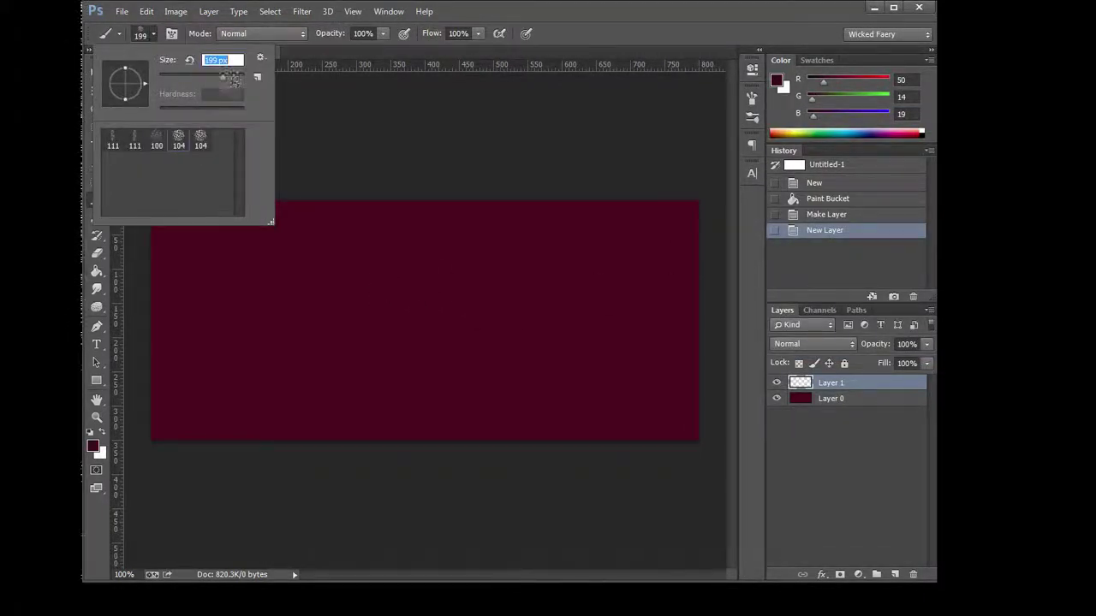
click(365, 268)
Paint trial brush dabs, then delete those strokes from the History panel.
click(365, 268)
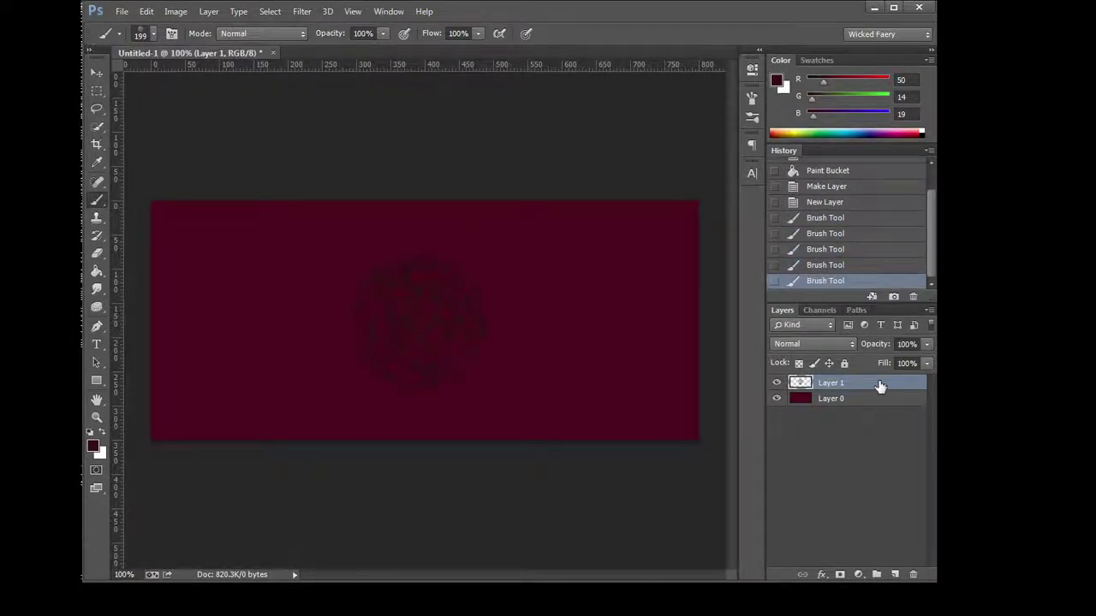
click(146, 12)
click(817, 217)
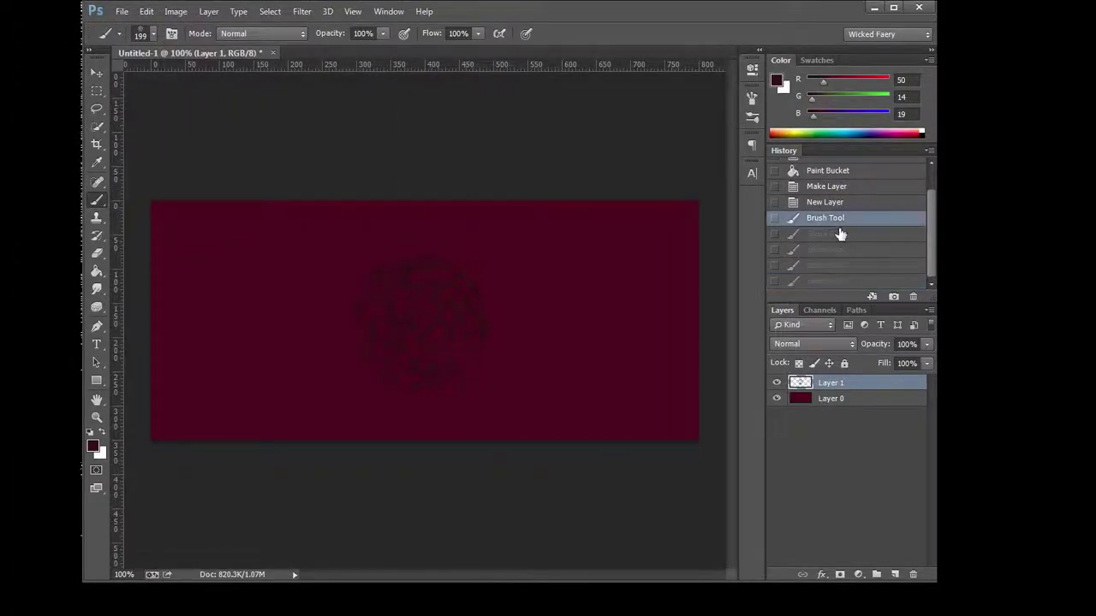
click(911, 296)
click(481, 229)
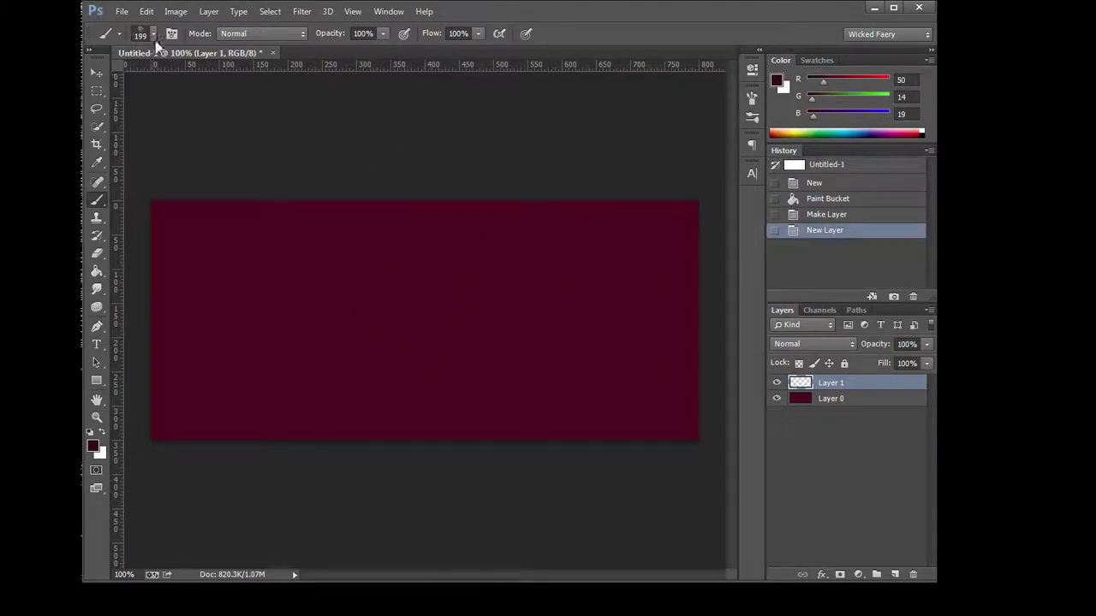
Reload Basic Brushes and pick the 60 px hard round brush, enlarged to 128 px.
click(154, 36)
click(259, 57)
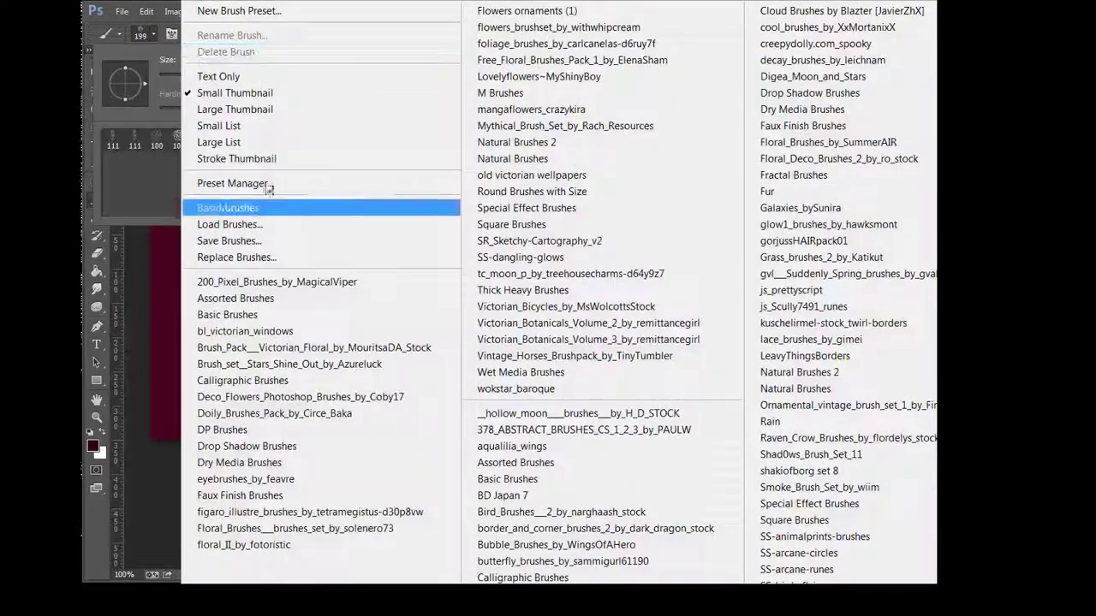
click(245, 325)
click(484, 228)
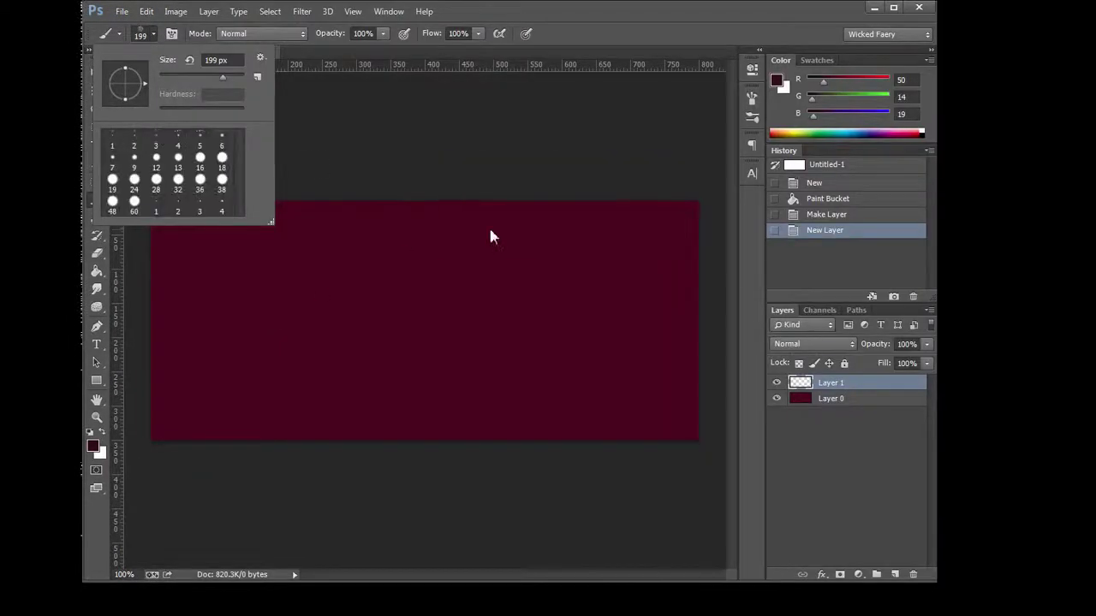
click(135, 204)
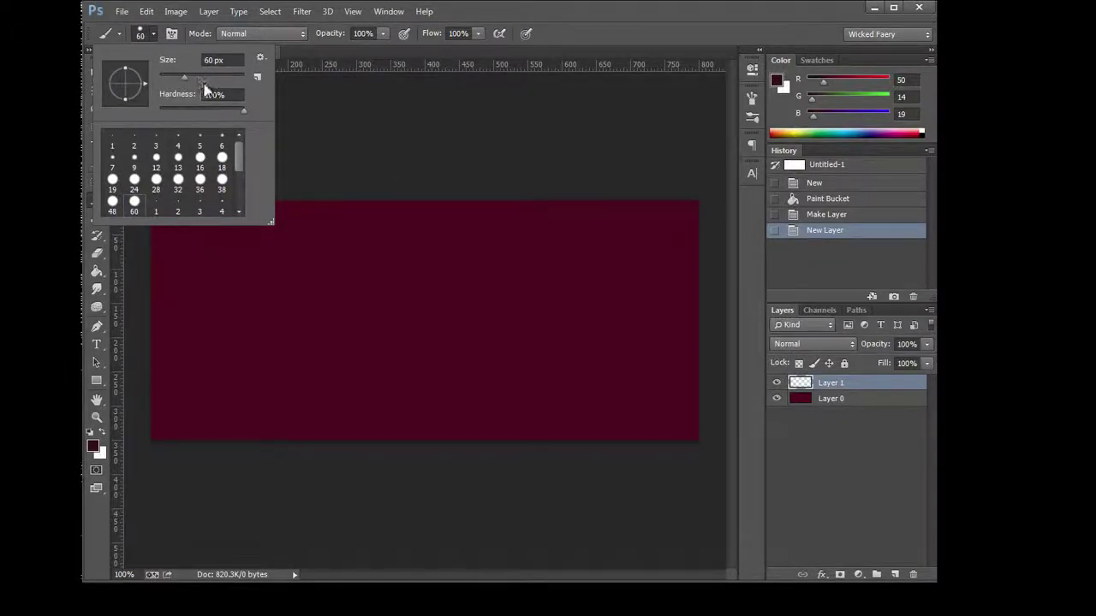
click(209, 77)
Paint a test round dab, undo it, and bring up the foreground Color Picker.
click(425, 315)
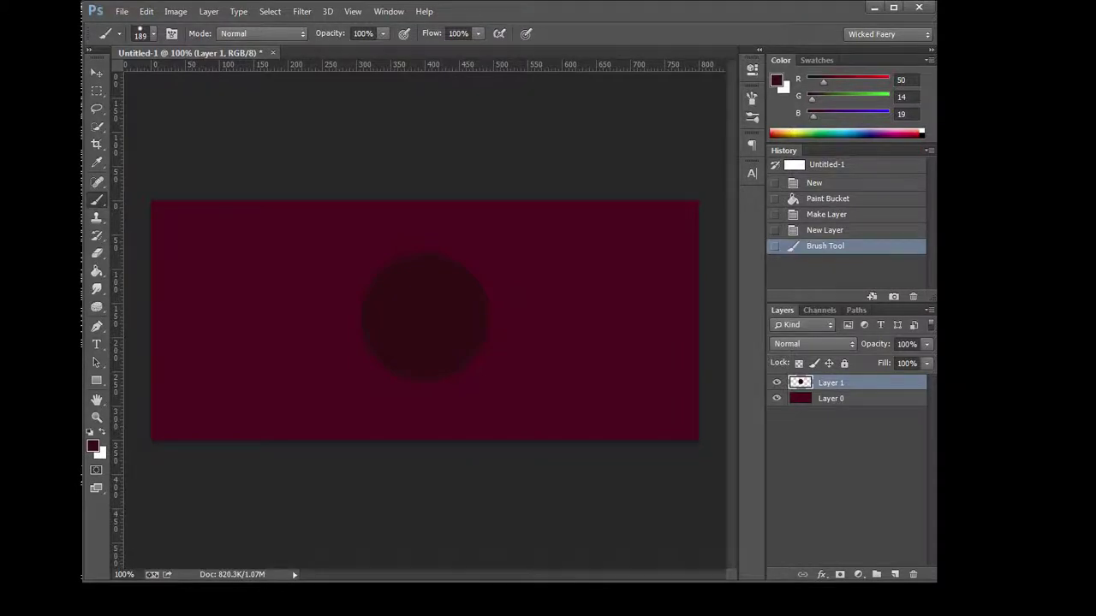
key(alt+Tab)
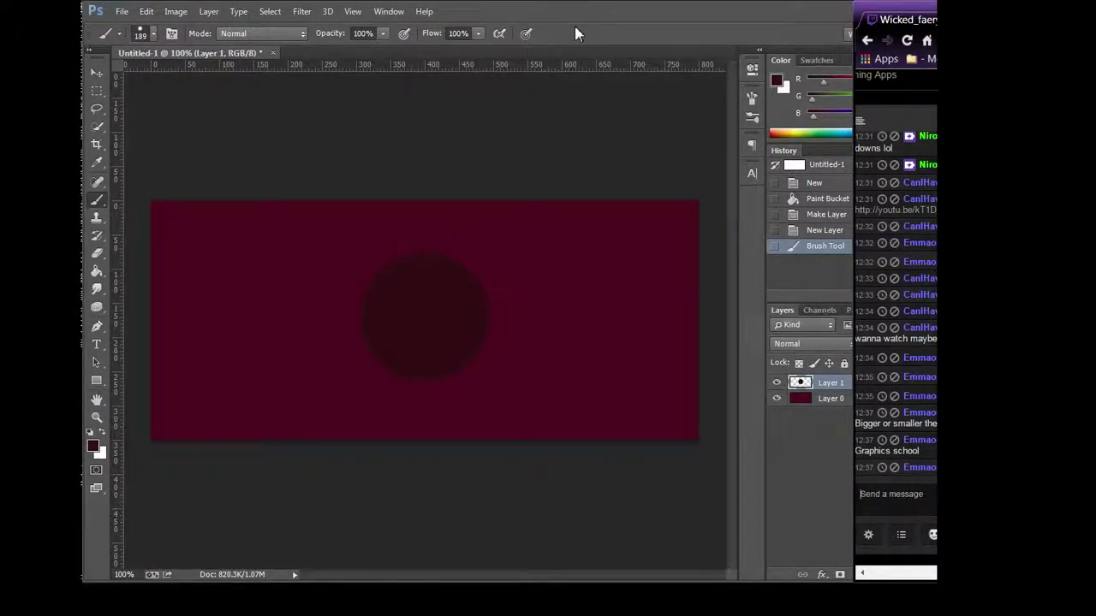
click(587, 25)
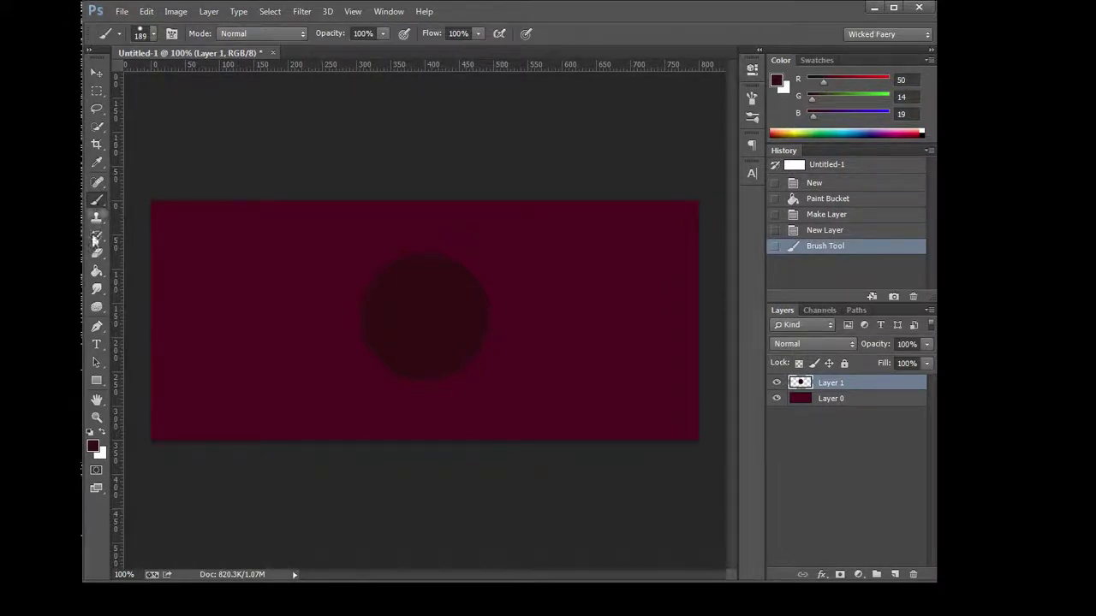
click(147, 11)
click(213, 25)
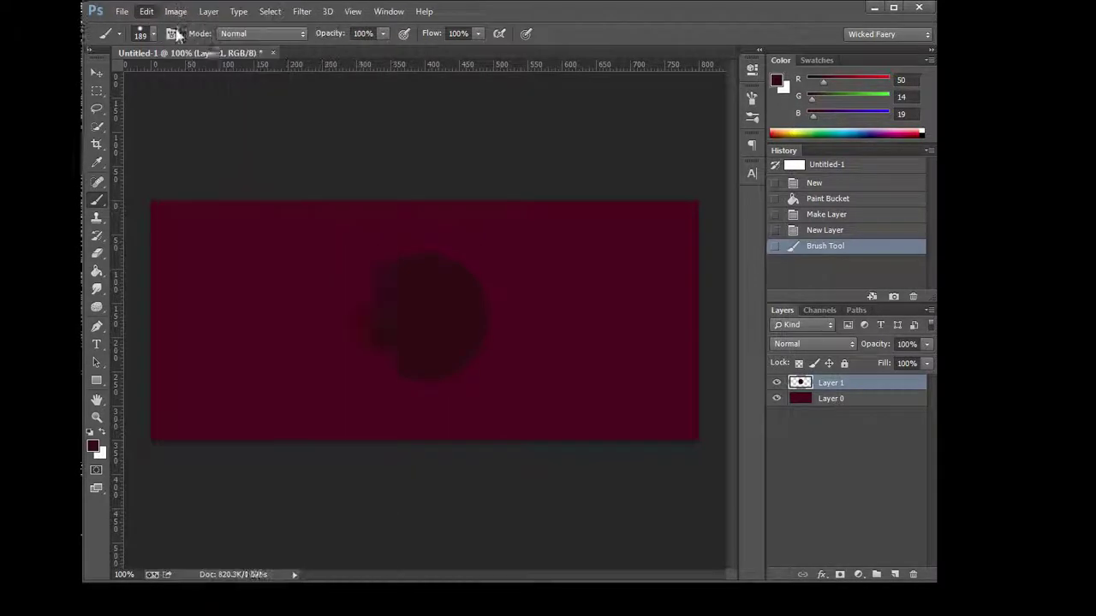
click(778, 83)
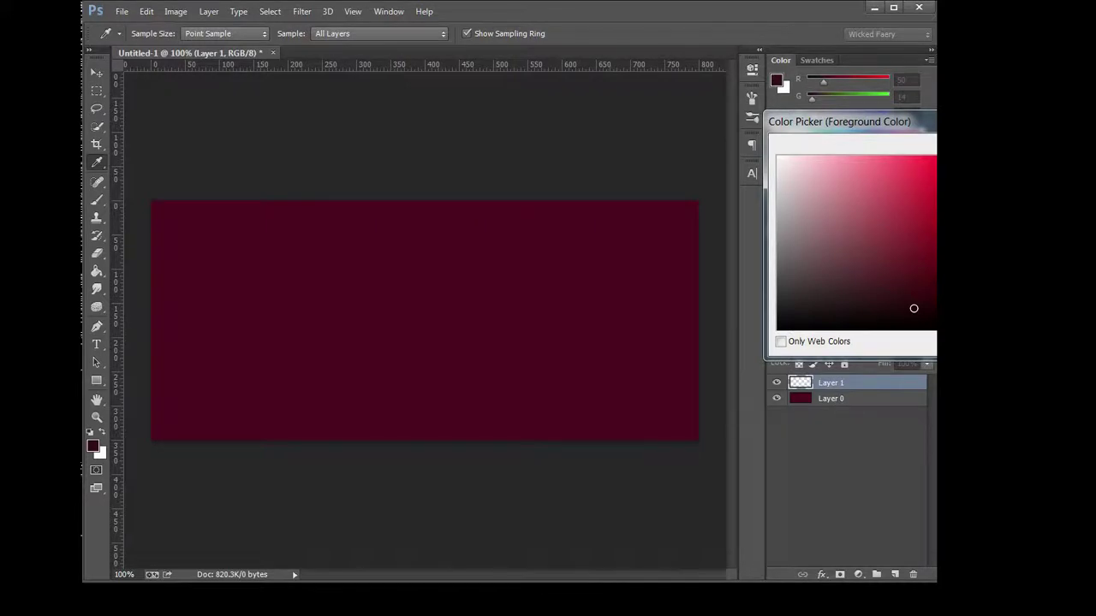
Paint a large near-black (R32 G7 B10) disc mid-canvas with a 228 px round brush.
key(Return)
key(b)
click(146, 34)
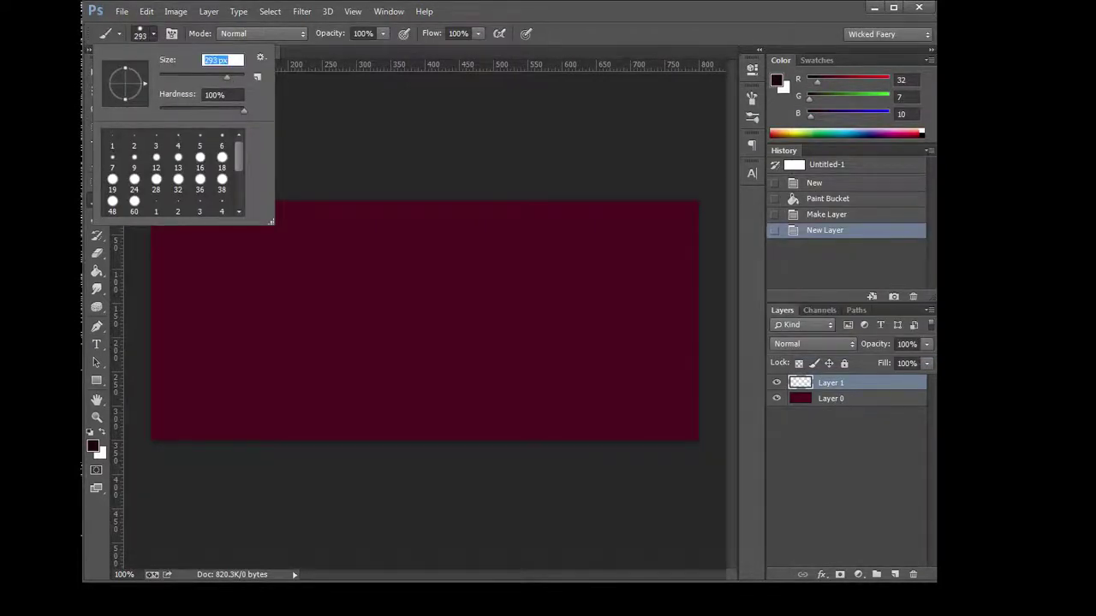
drag(232, 78, 224, 76)
click(433, 323)
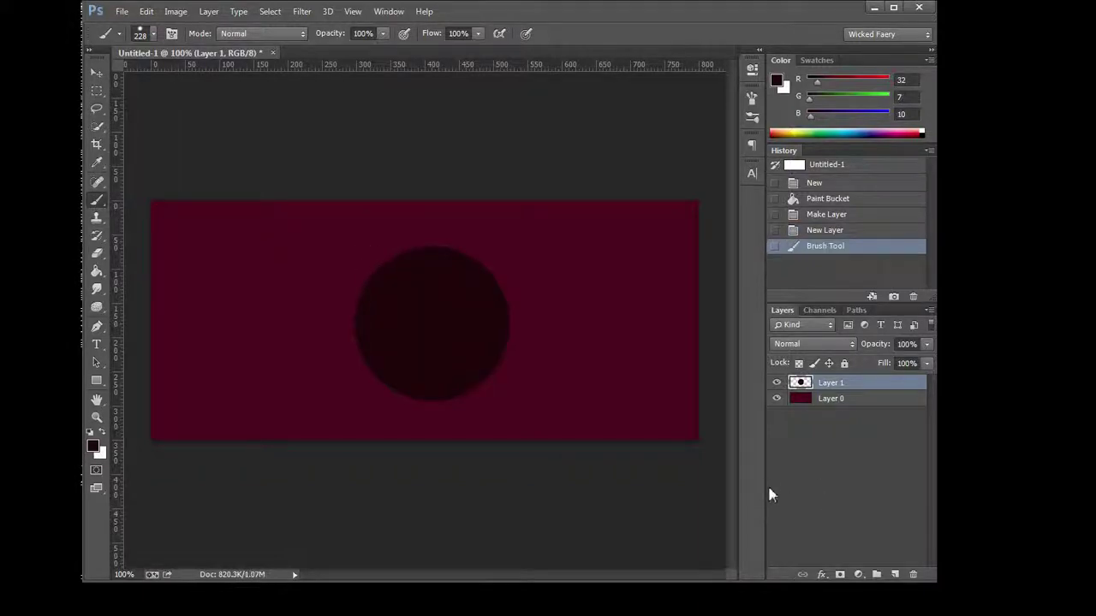
Smudge the circle's edge outward with a 90 px Smudge brush.
click(98, 309)
click(100, 289)
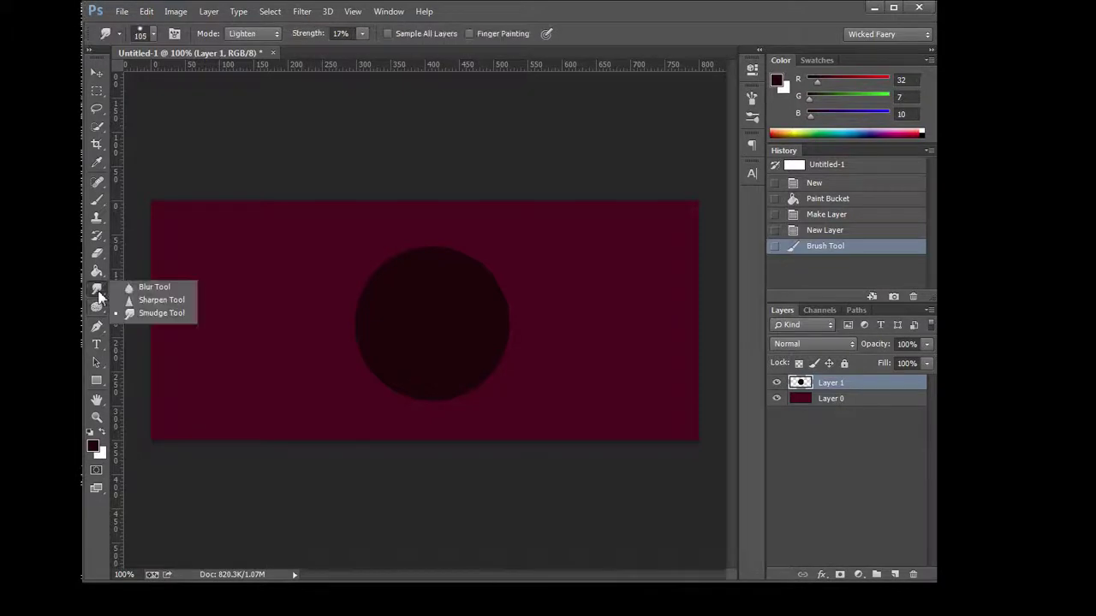
click(100, 289)
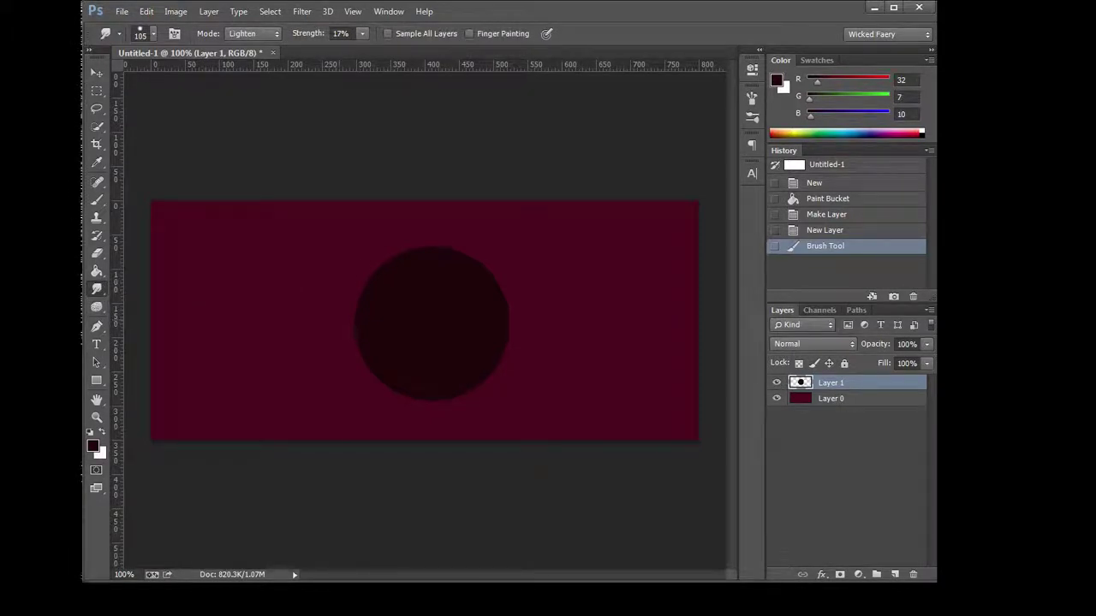
click(140, 34)
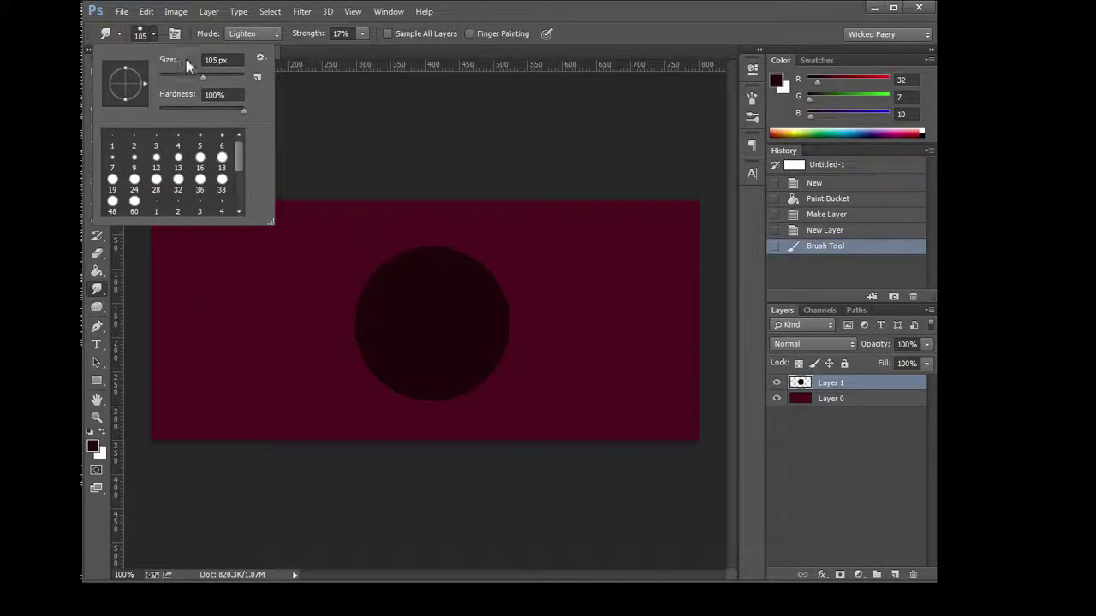
drag(198, 80, 195, 79)
click(362, 286)
drag(362, 286, 360, 288)
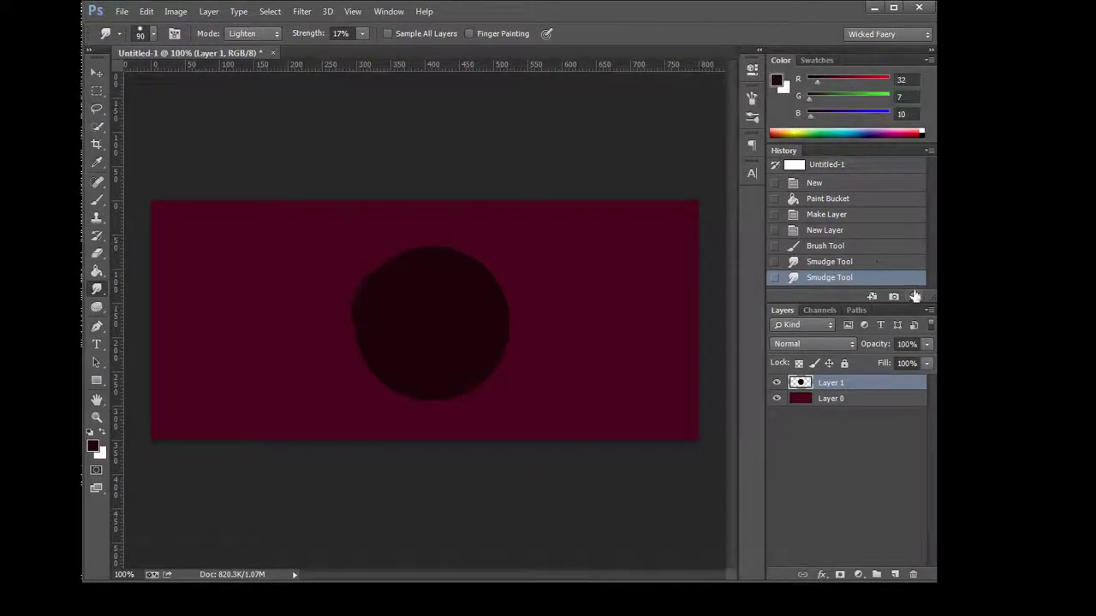
Delete the Smudge Tool states from the History panel.
click(844, 263)
click(913, 296)
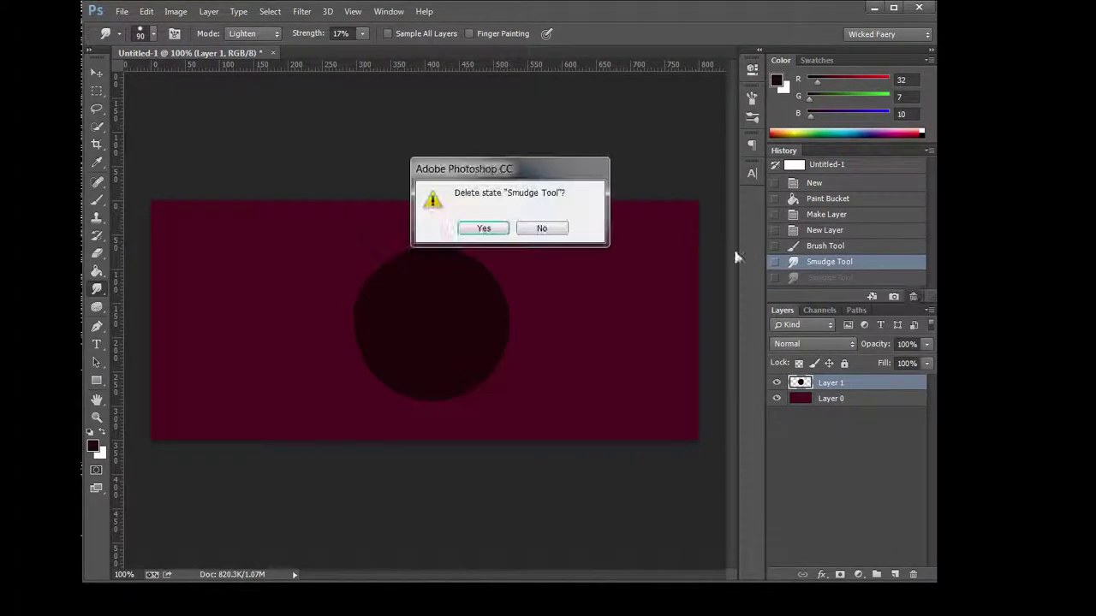
click(484, 227)
click(238, 11)
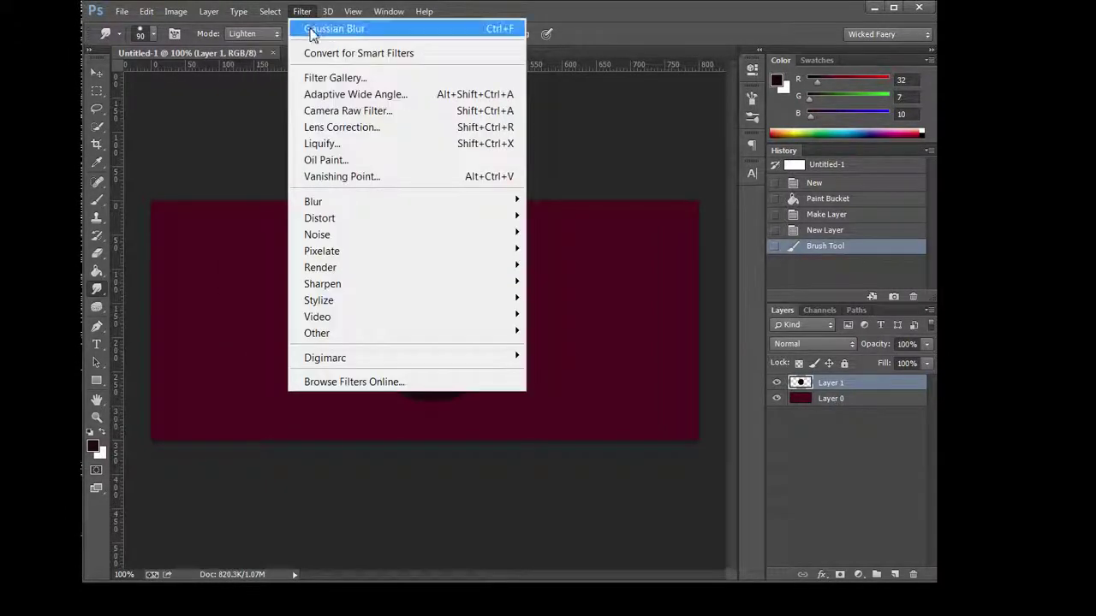
click(335, 143)
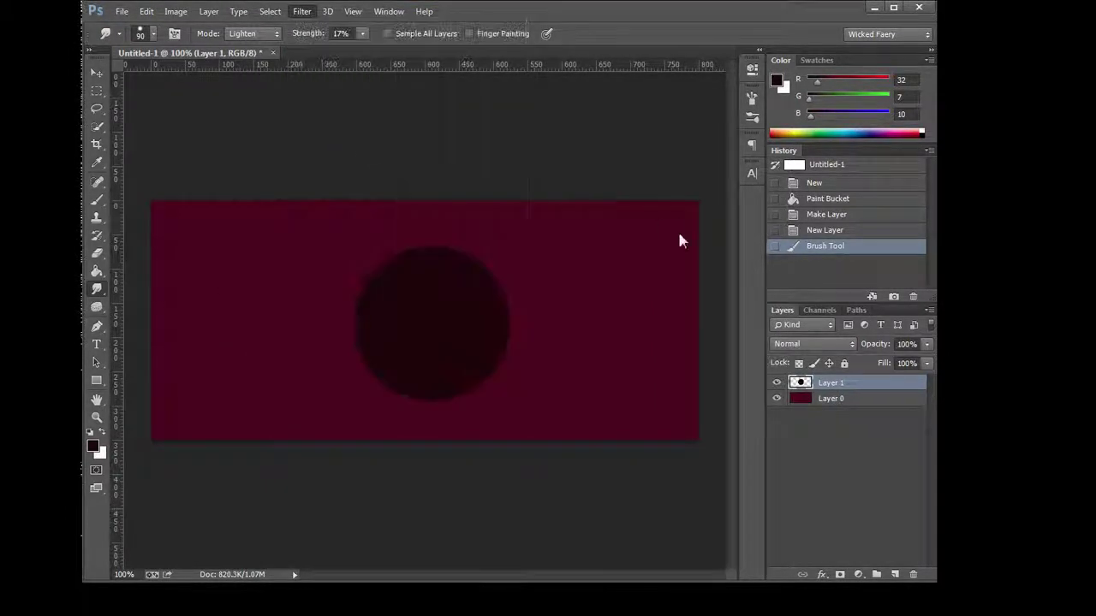
mouse_move(516, 242)
mouse_down()
mouse_move(516, 226)
mouse_move(462, 310)
mouse_move(478, 358)
mouse_move(565, 372)
mouse_move(600, 365)
mouse_move(587, 355)
mouse_move(618, 293)
mouse_move(607, 237)
mouse_move(607, 252)
mouse_move(594, 226)
mouse_move(568, 232)
mouse_move(561, 218)
mouse_up()
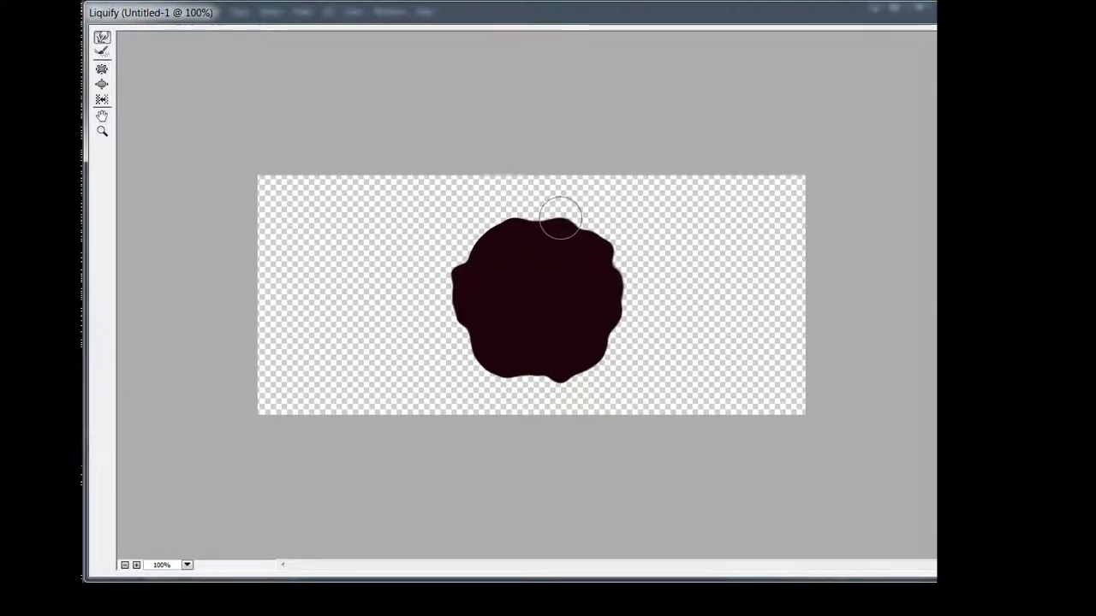
key(Return)
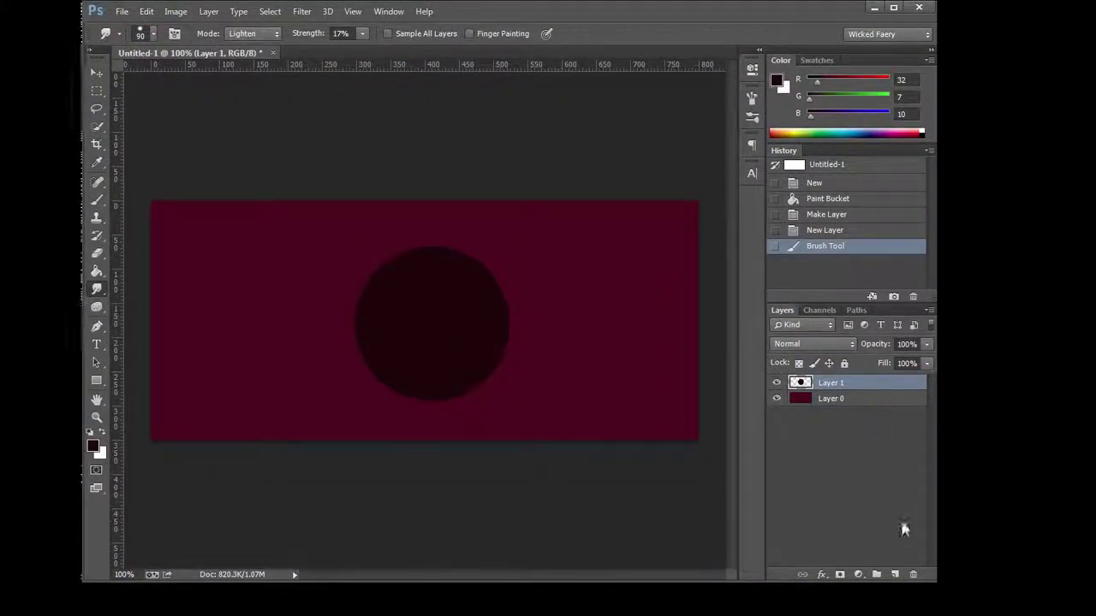
Duplicate the circle layer as Layer 1 copy and reselect the original Layer 1.
right_click(835, 384)
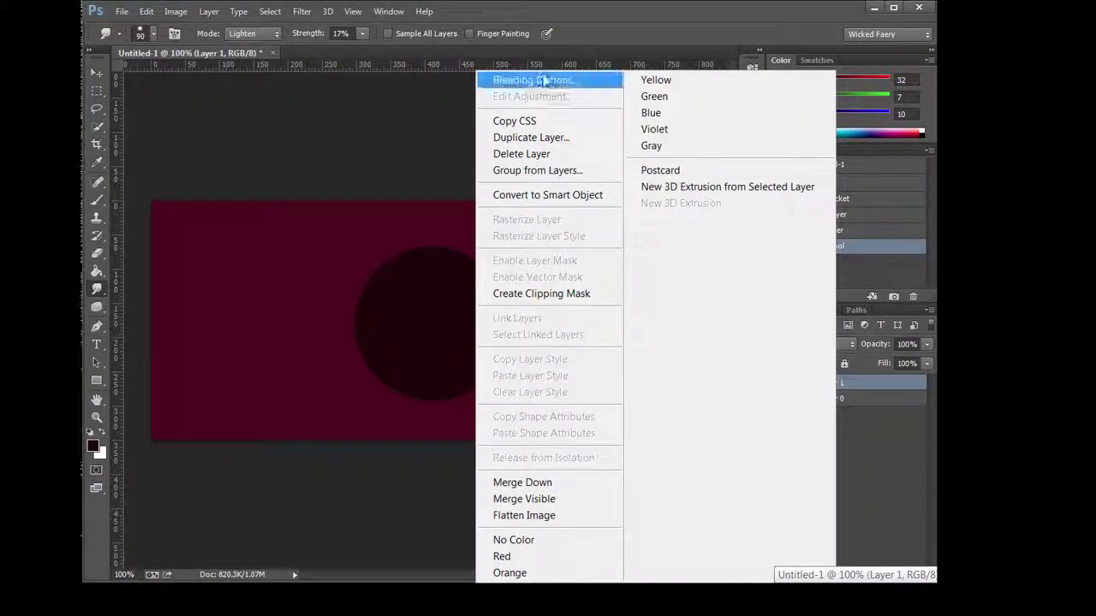
click(530, 139)
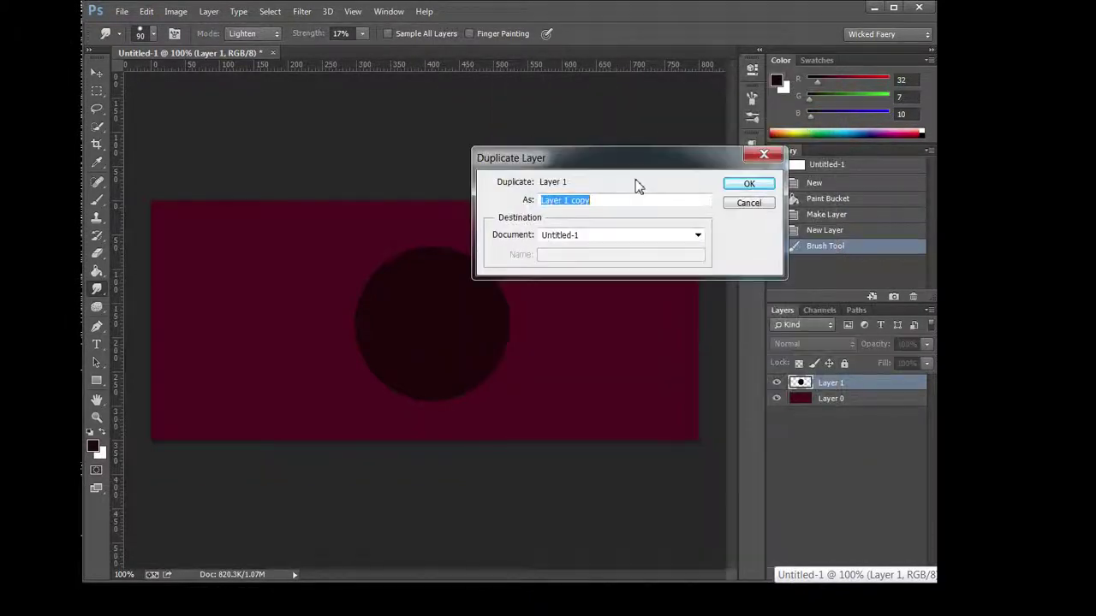
click(748, 183)
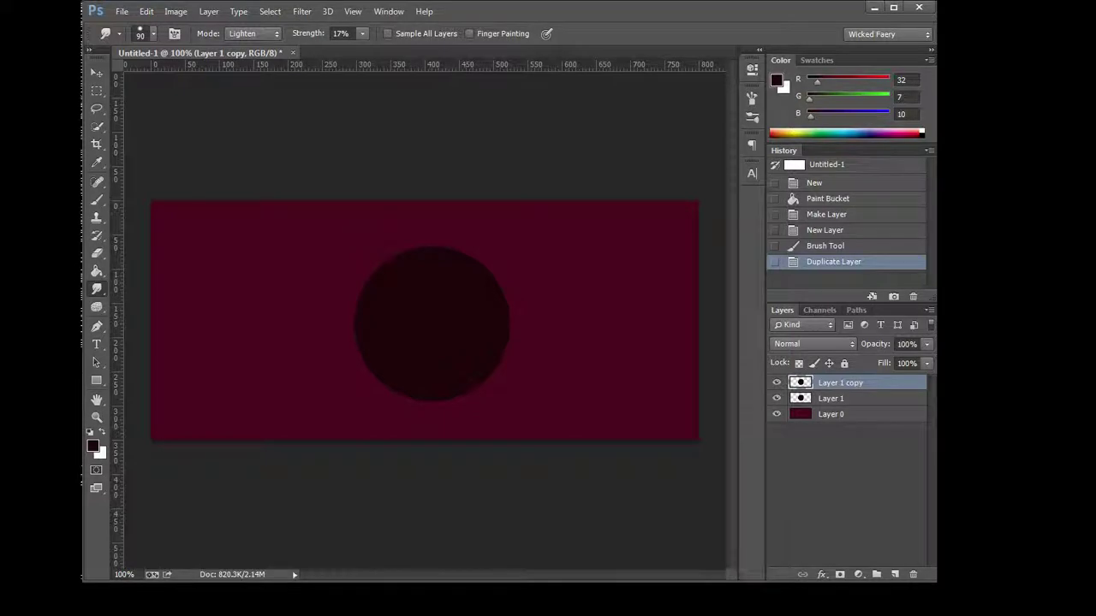
key(alt+Tab)
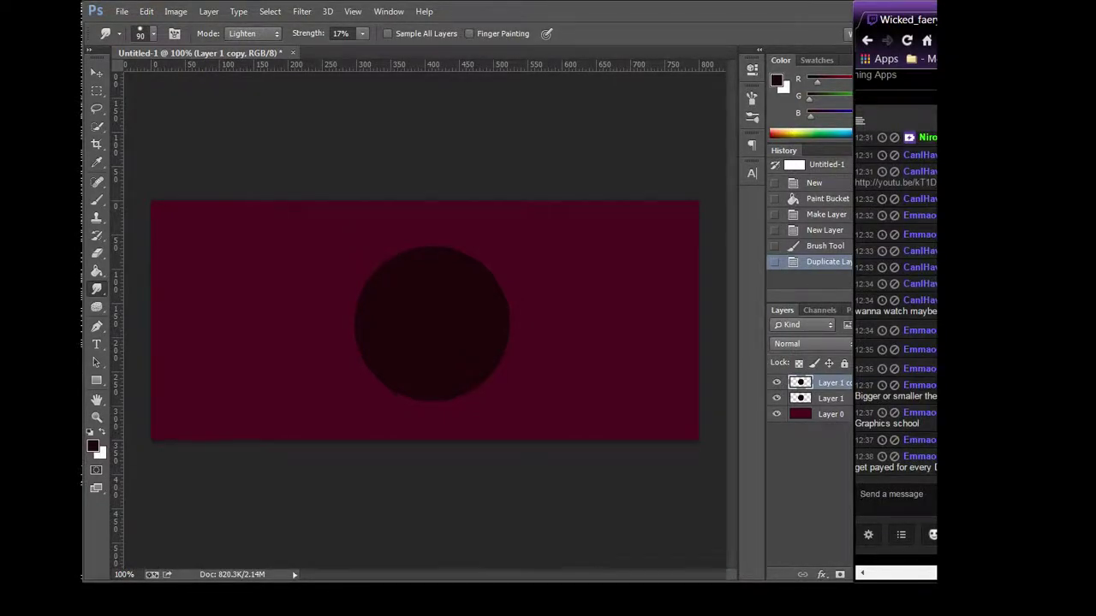
click(788, 490)
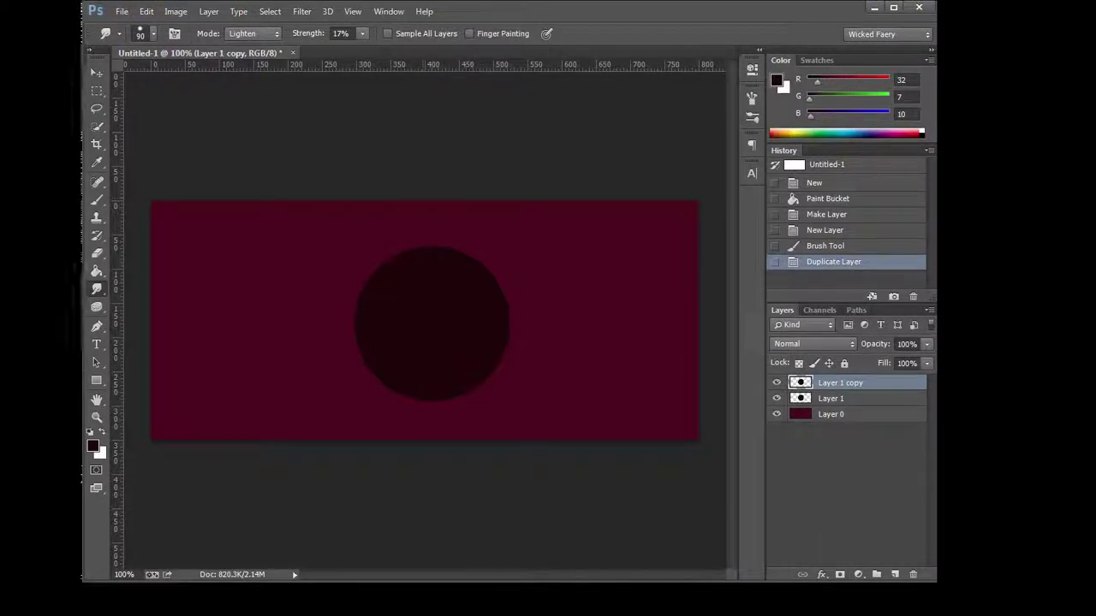
click(833, 402)
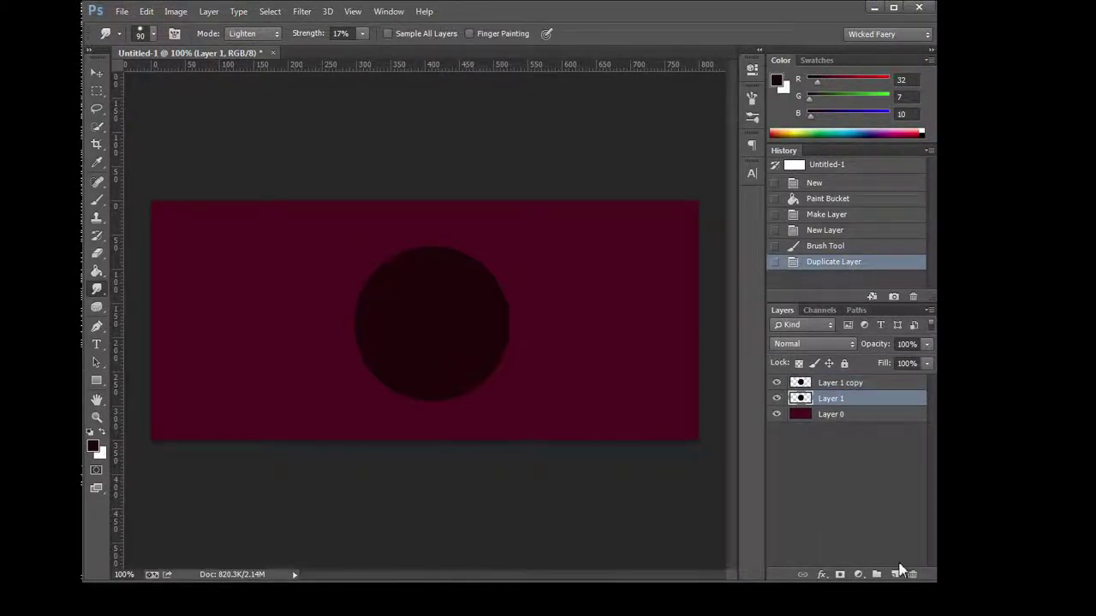
click(352, 11)
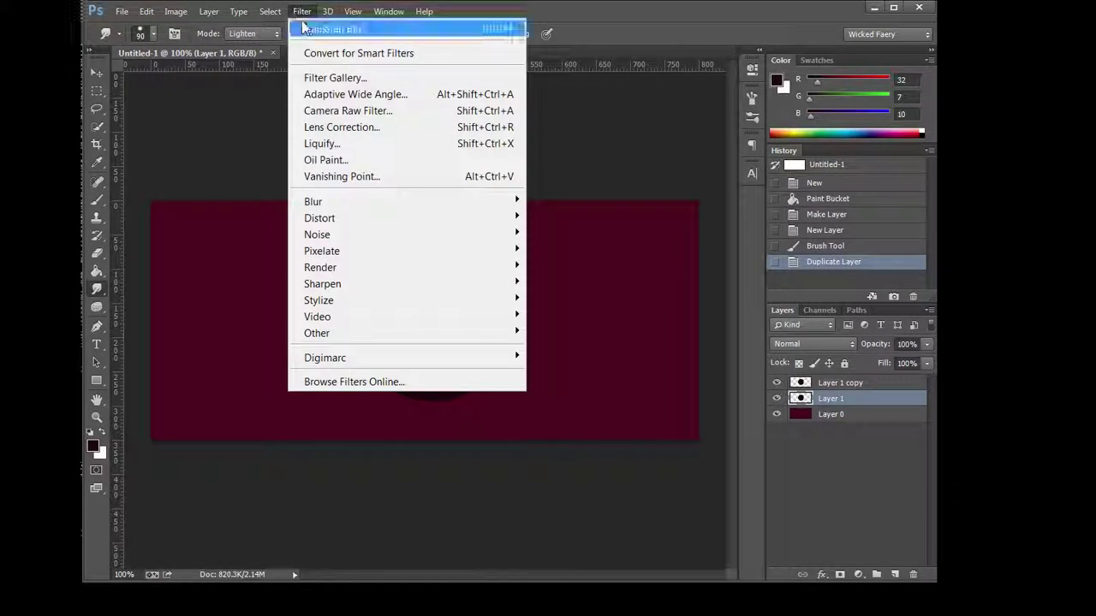
Liquify Layer 1's circle, pushing its edges into a wavy wax-blob outline.
click(331, 146)
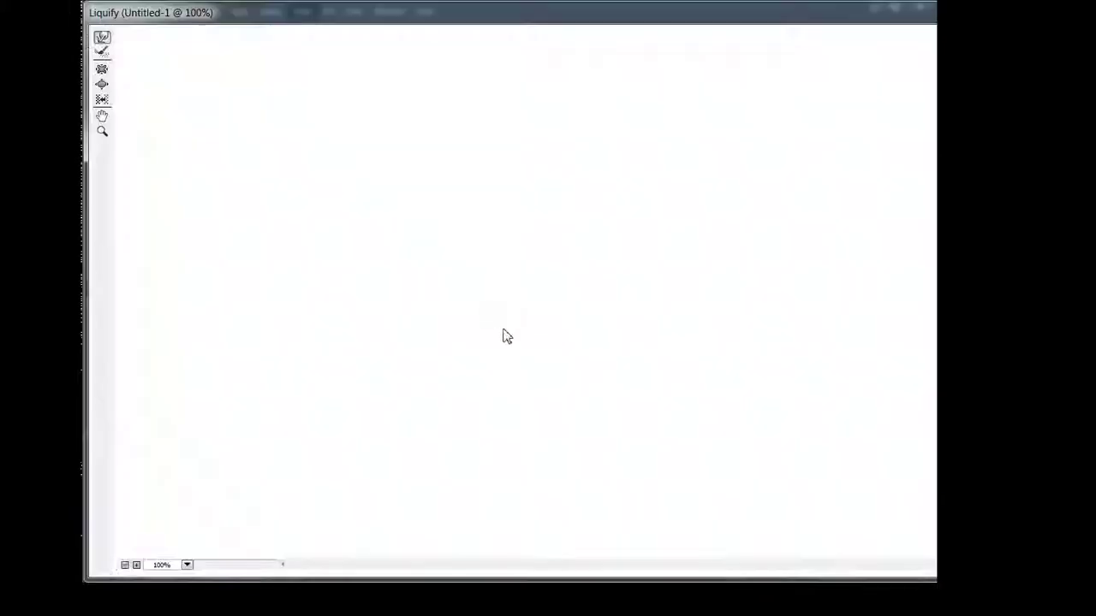
mouse_move(567, 230)
mouse_down()
mouse_move(607, 252)
mouse_move(613, 294)
mouse_move(582, 367)
mouse_move(528, 382)
mouse_move(482, 348)
mouse_move(519, 367)
mouse_move(507, 376)
mouse_move(454, 291)
mouse_move(484, 240)
mouse_move(528, 208)
mouse_move(514, 208)
mouse_move(543, 208)
mouse_up()
mouse_move(456, 246)
mouse_down()
mouse_move(477, 240)
mouse_move(501, 261)
mouse_up()
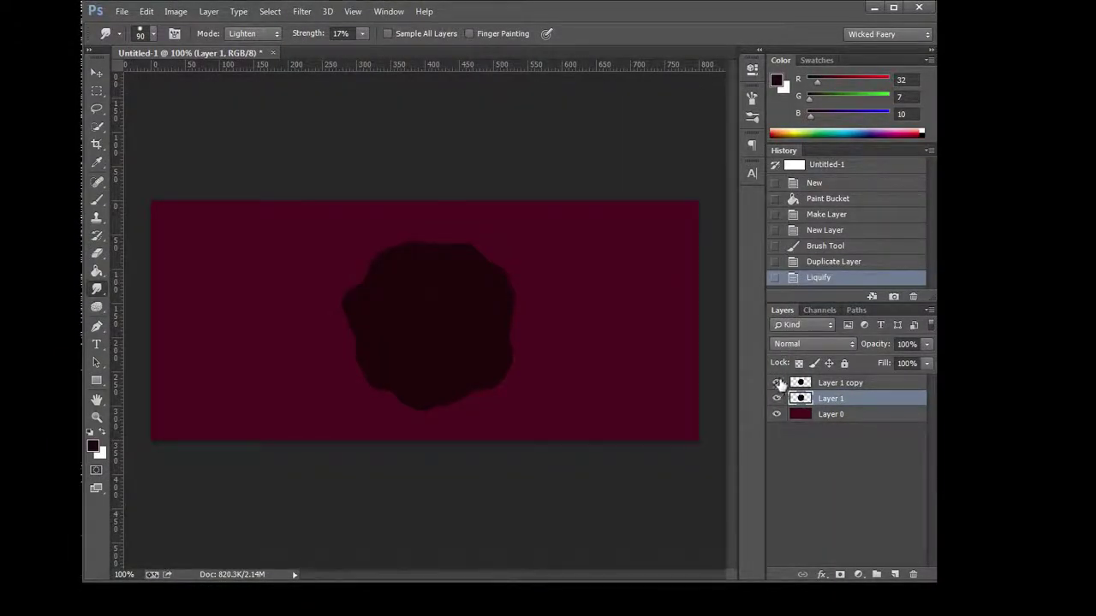
click(777, 398)
click(776, 398)
right_click(839, 400)
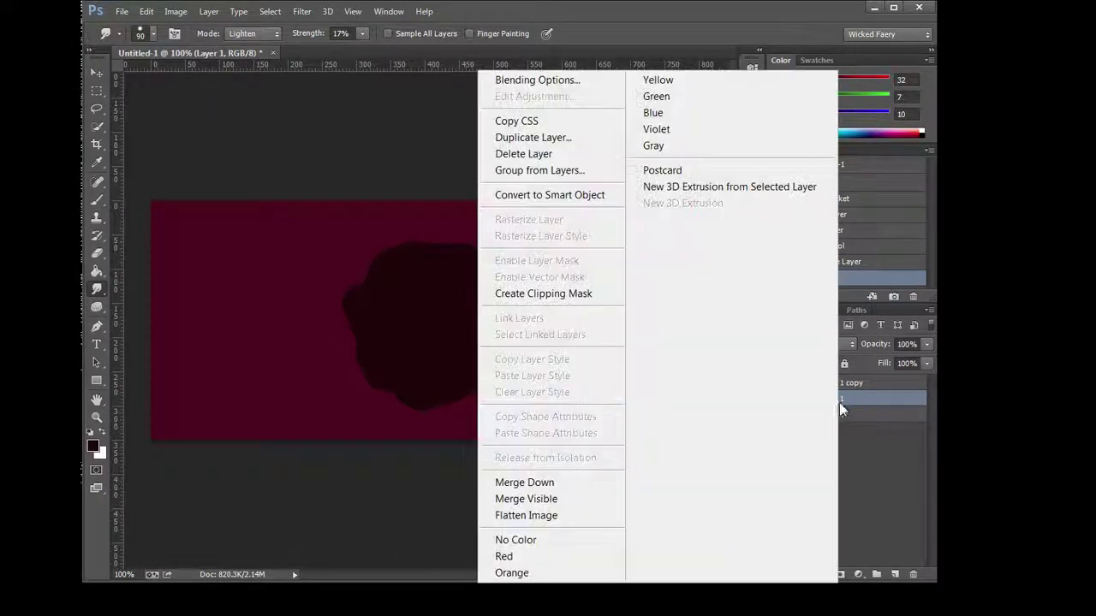
Give Layer 1 an Inner Bevel & Emboss: angle 51, altitude 16, size 10 px, soften 4 px.
click(540, 79)
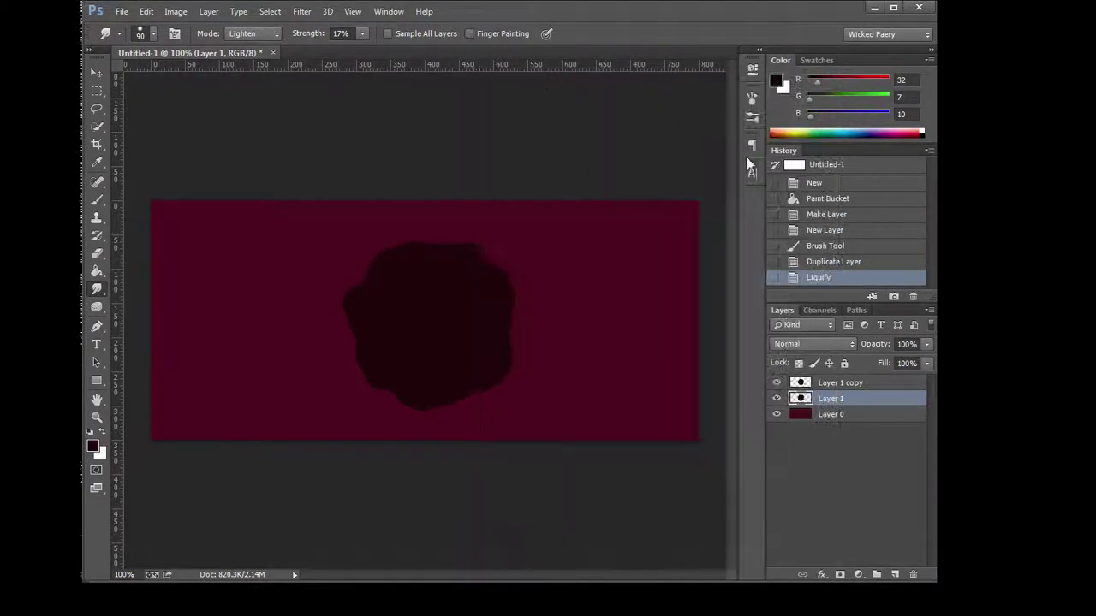
click(597, 98)
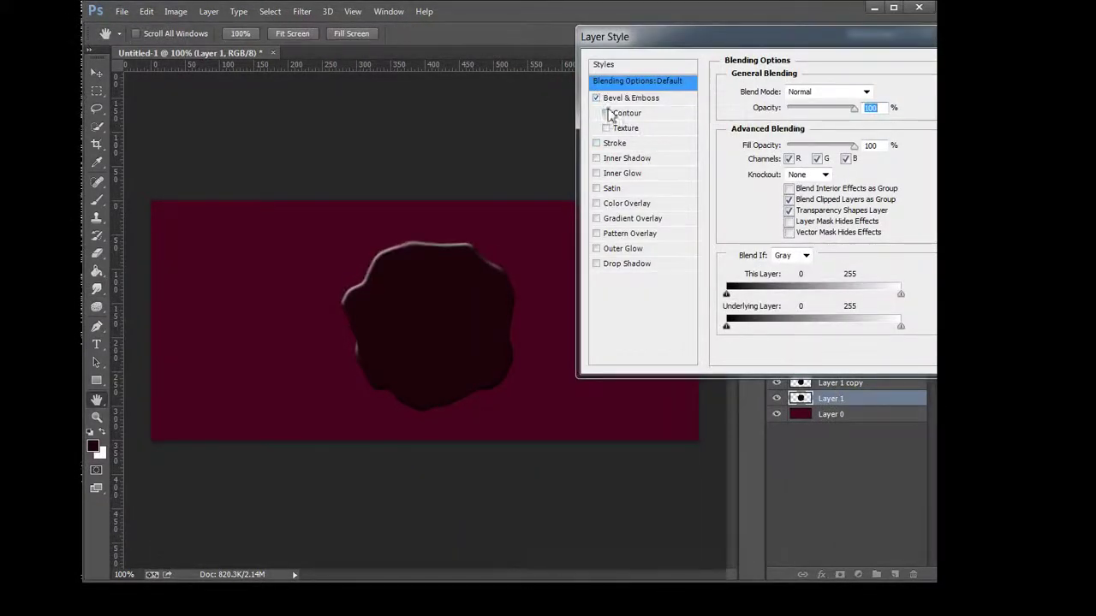
click(630, 98)
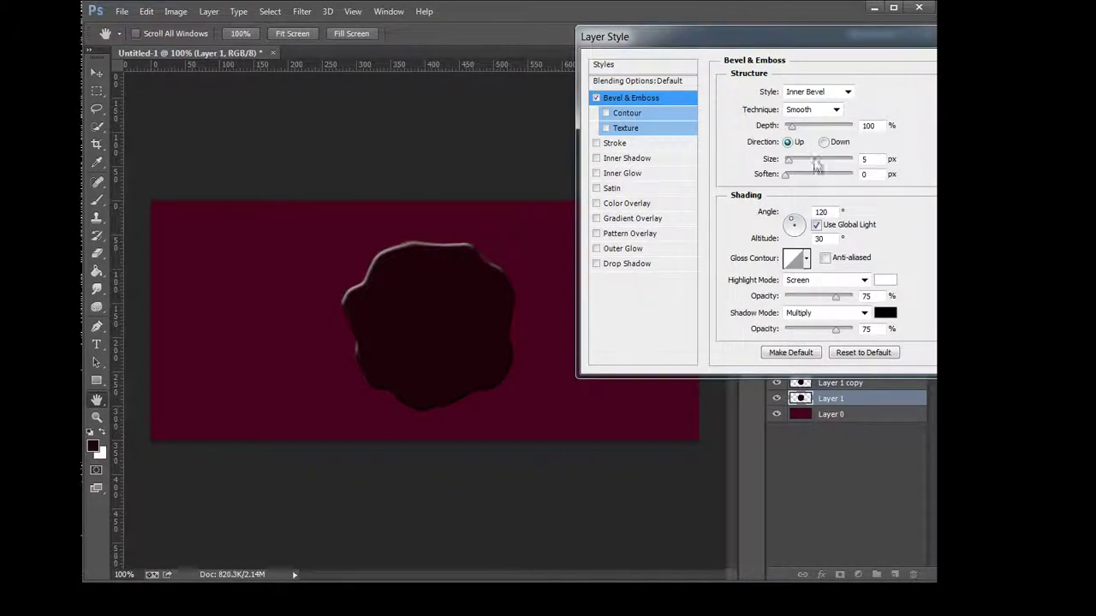
drag(805, 227, 802, 220)
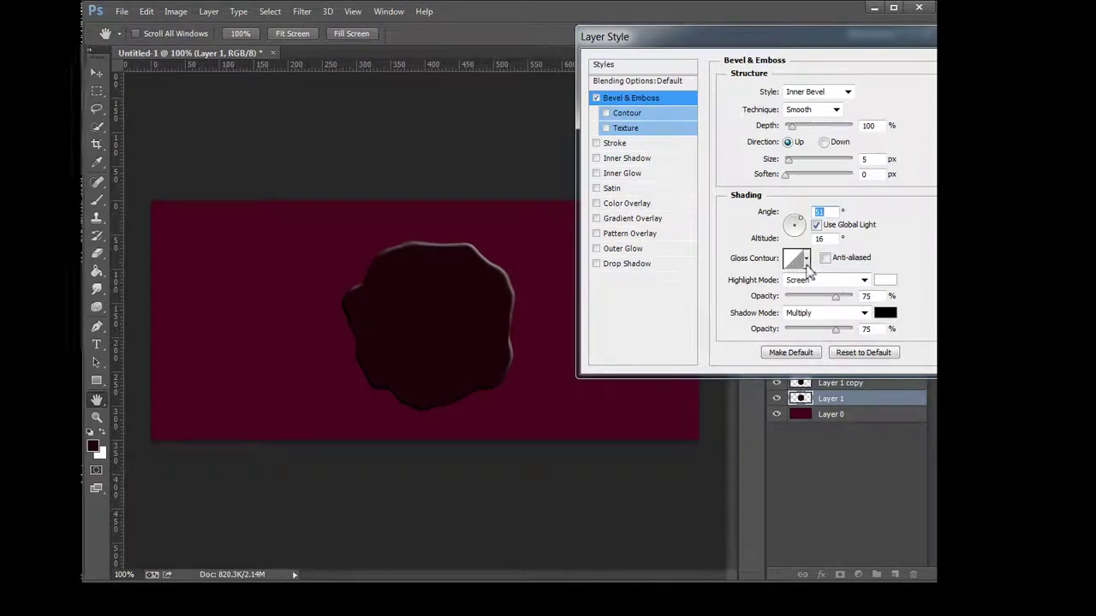
click(786, 176)
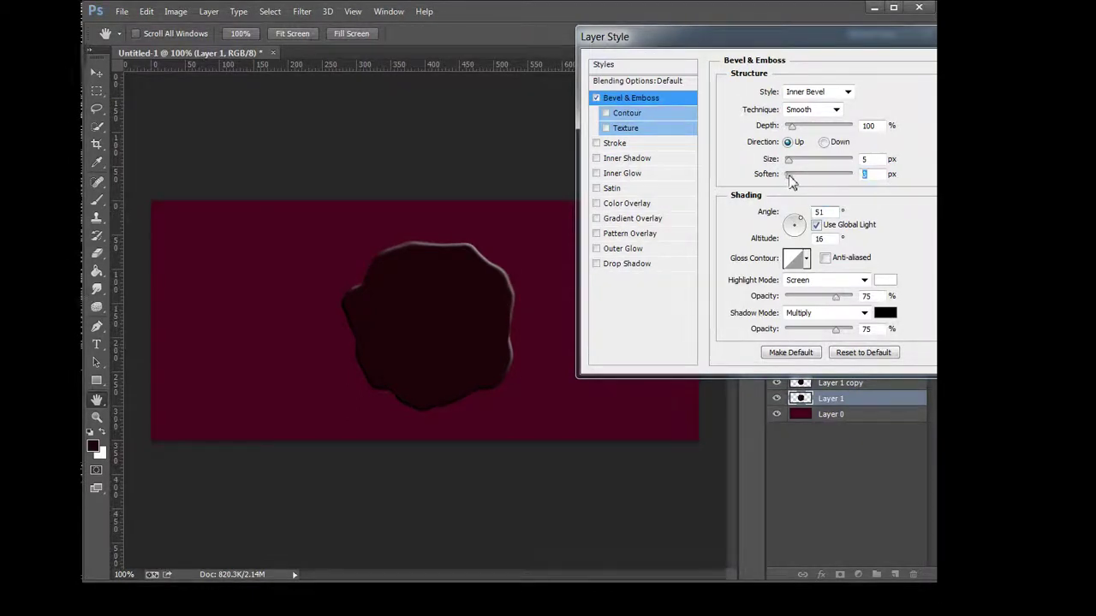
drag(795, 175, 791, 162)
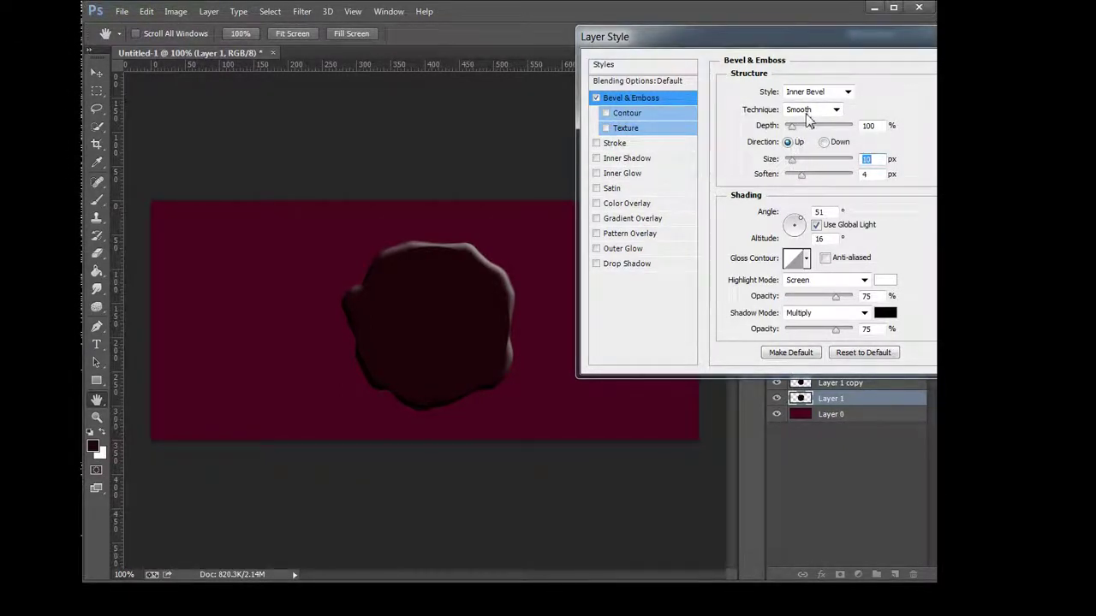
drag(792, 126, 791, 130)
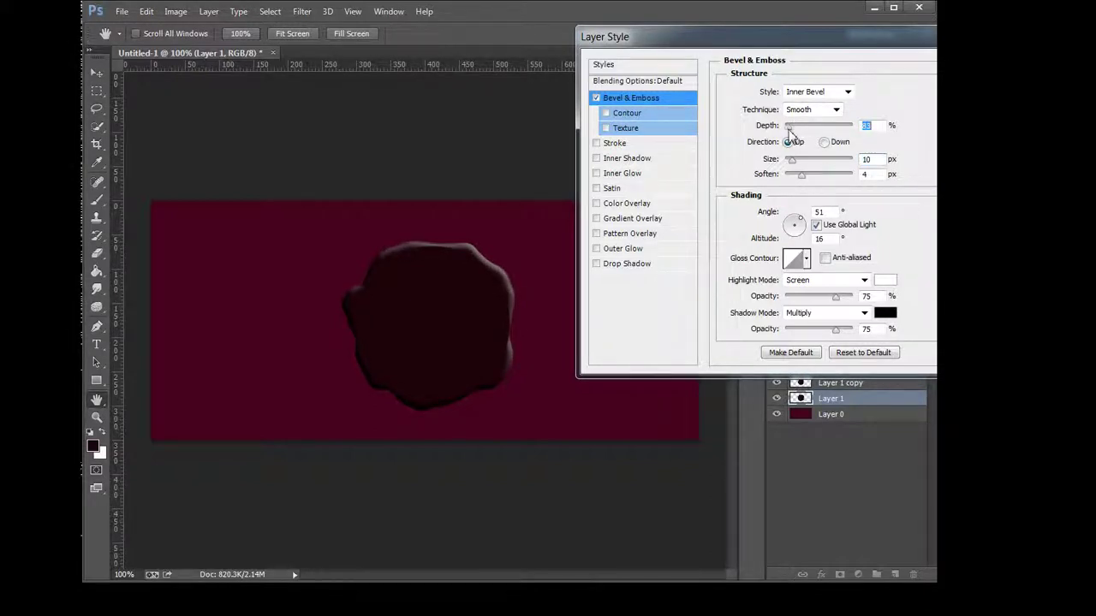
drag(792, 131, 791, 131)
key(Return)
click(838, 385)
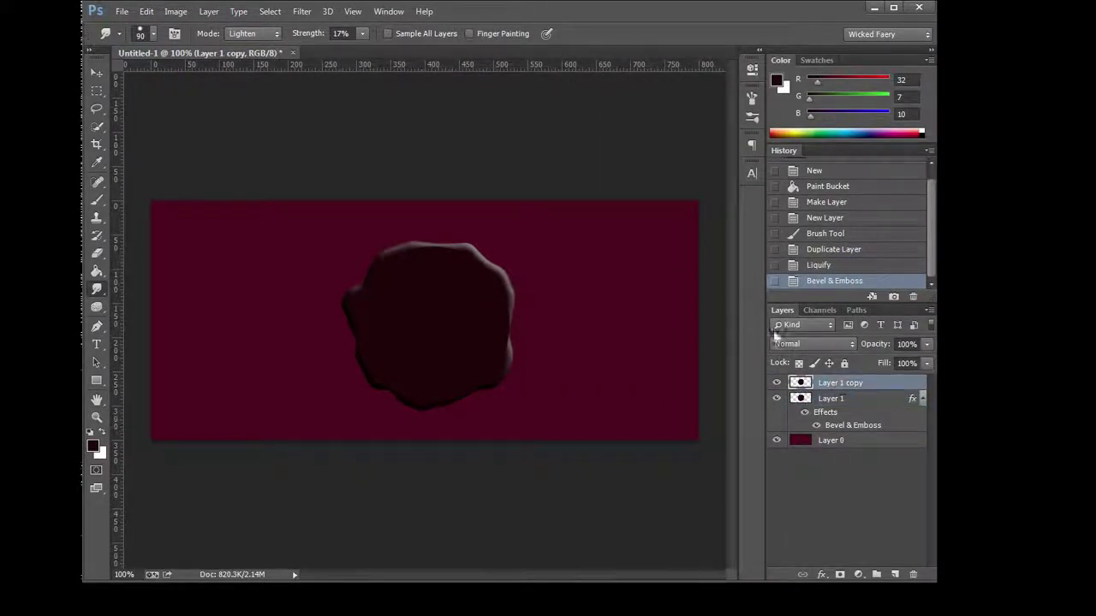
Free-transform Layer 1 copy down to 90% width and 90% height.
key(ctrl+t)
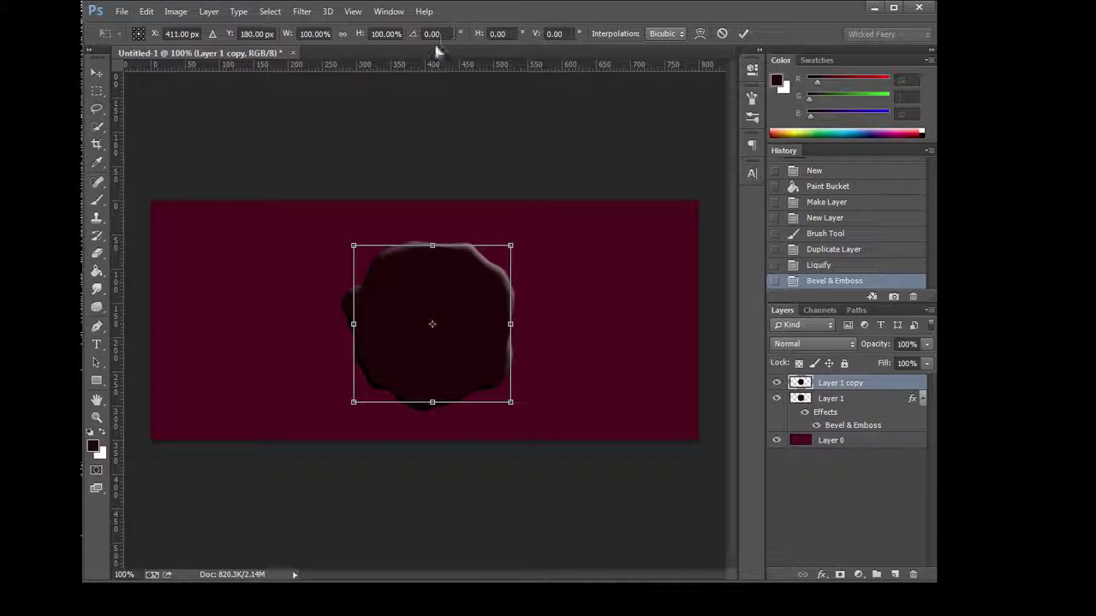
double_click(302, 34)
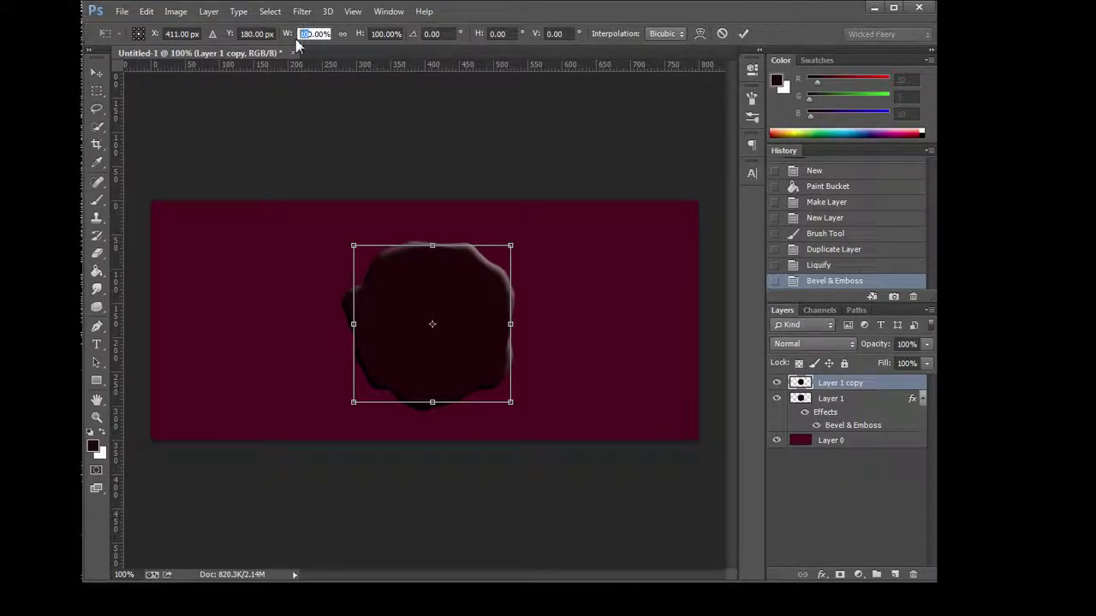
text(90)
key(Return)
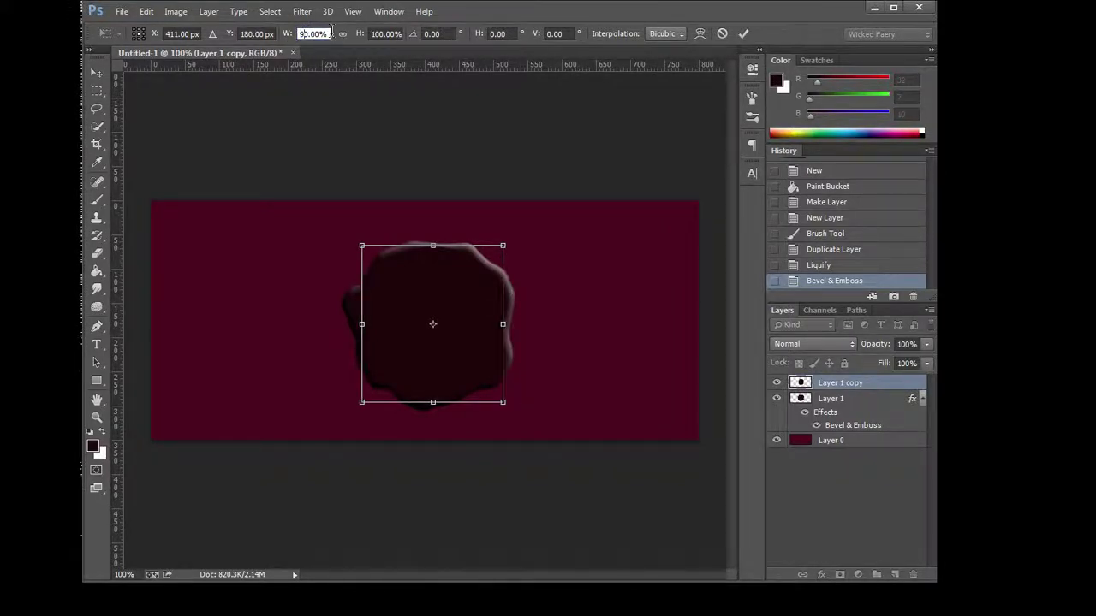
key(Tab)
text(90)
key(Return)
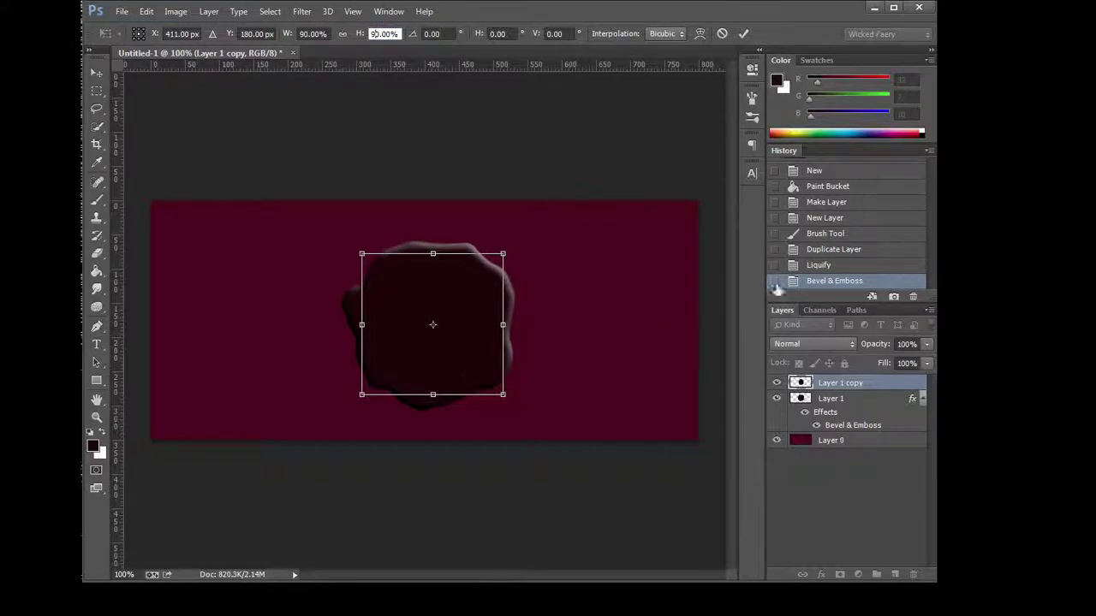
click(743, 33)
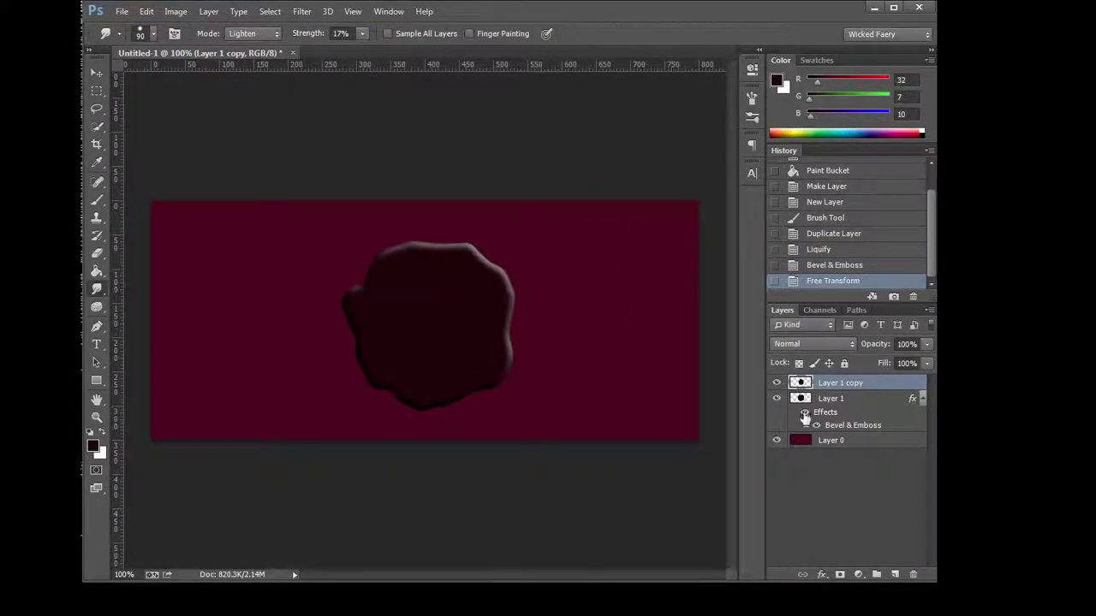
right_click(838, 387)
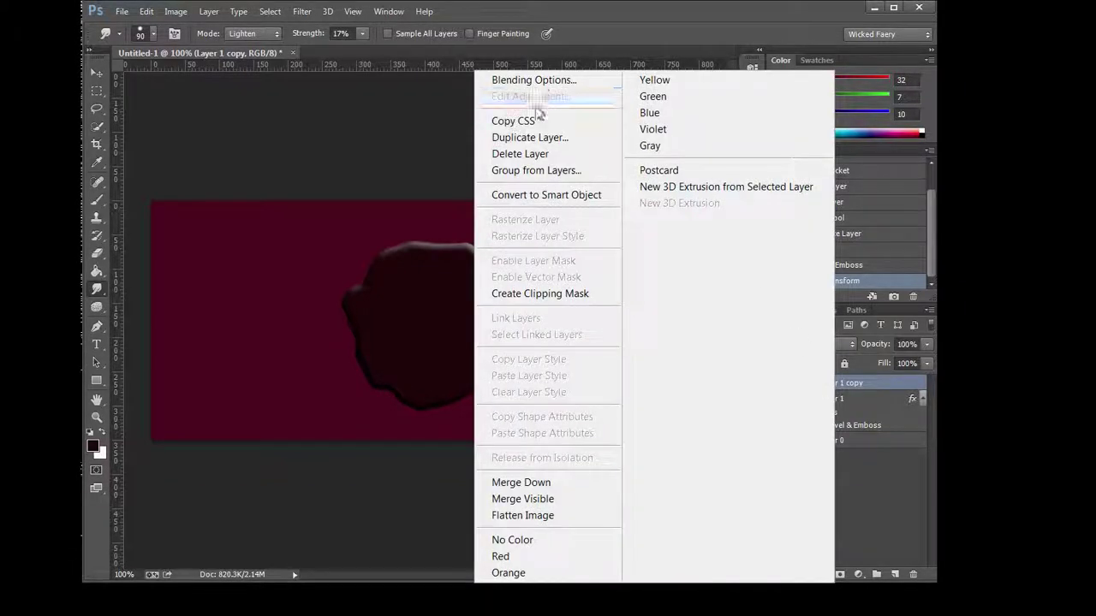
click(538, 79)
click(597, 98)
click(632, 100)
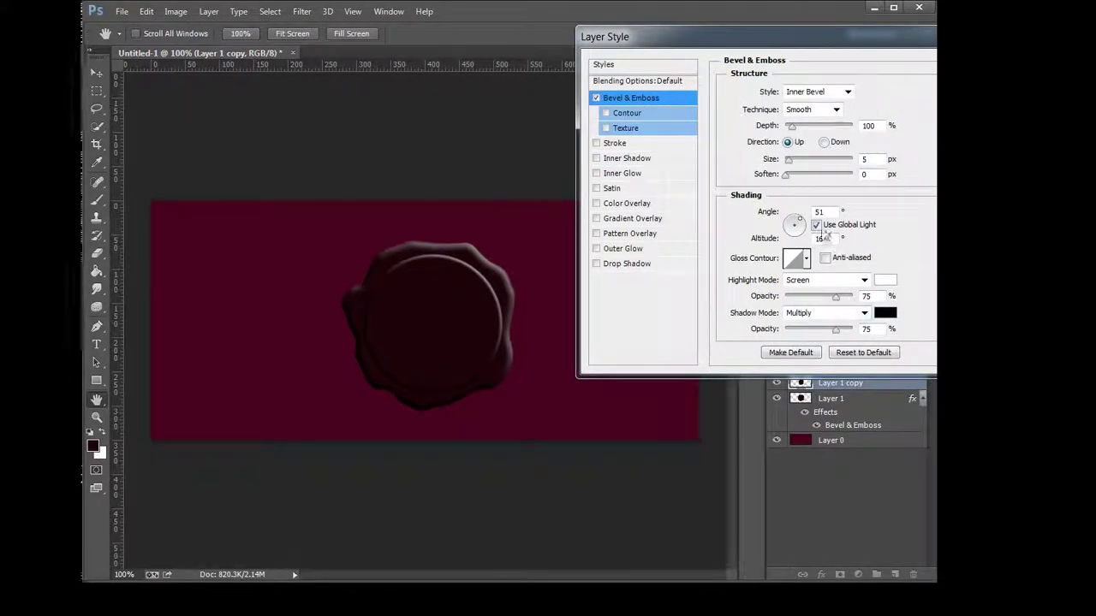
drag(792, 127, 800, 127)
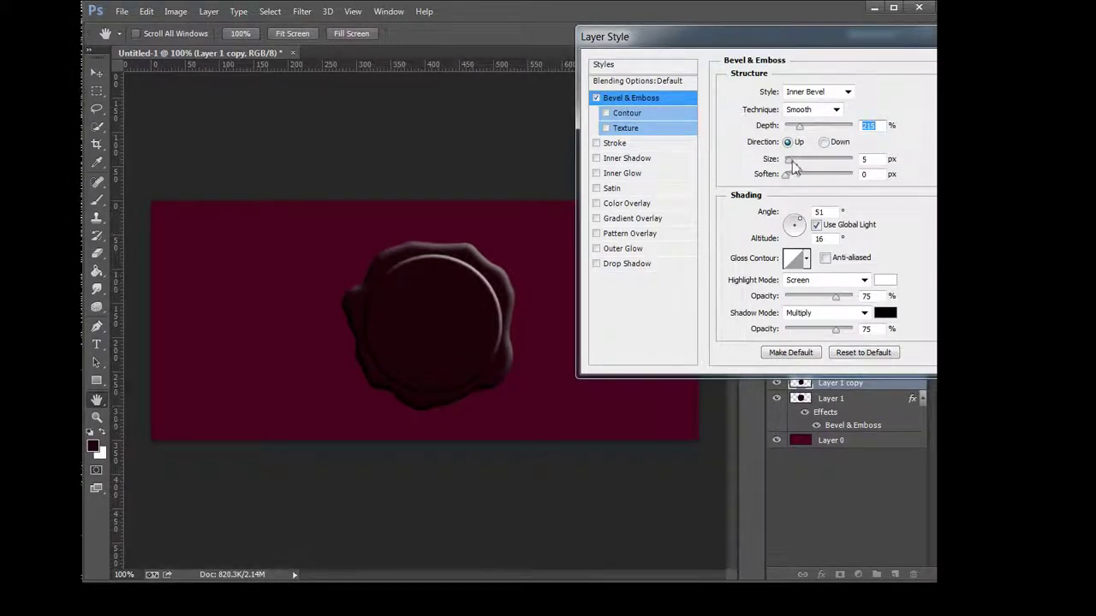
drag(798, 126, 793, 126)
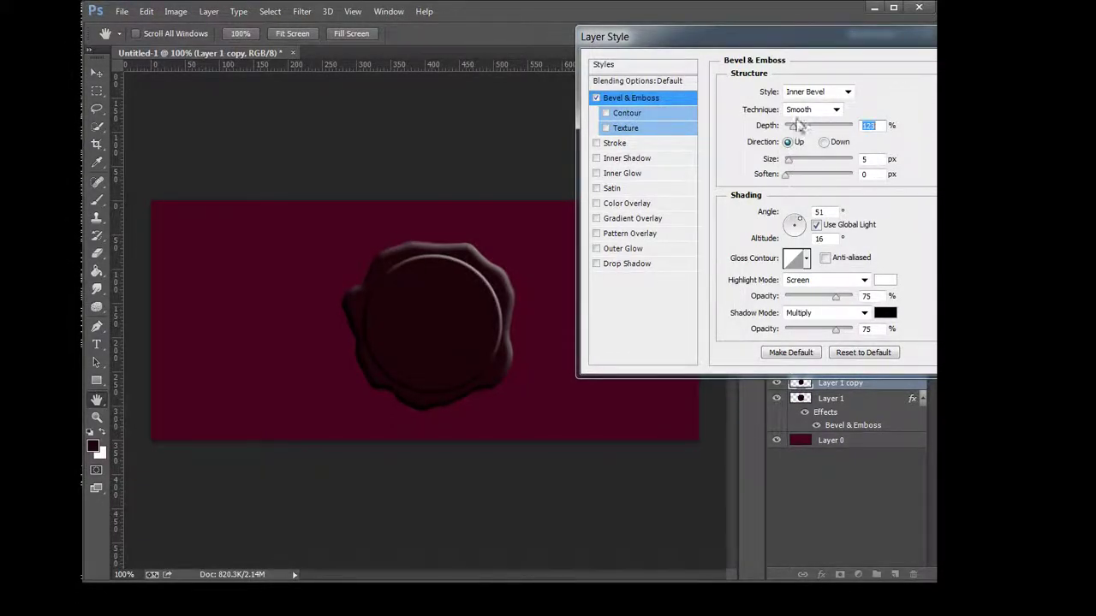
click(847, 91)
click(836, 135)
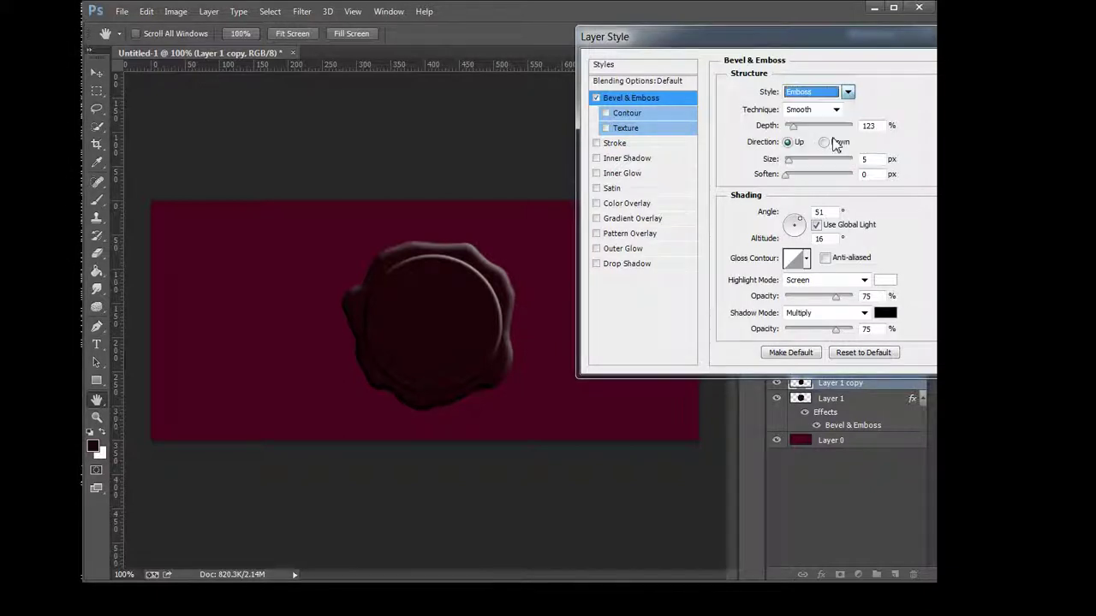
click(847, 92)
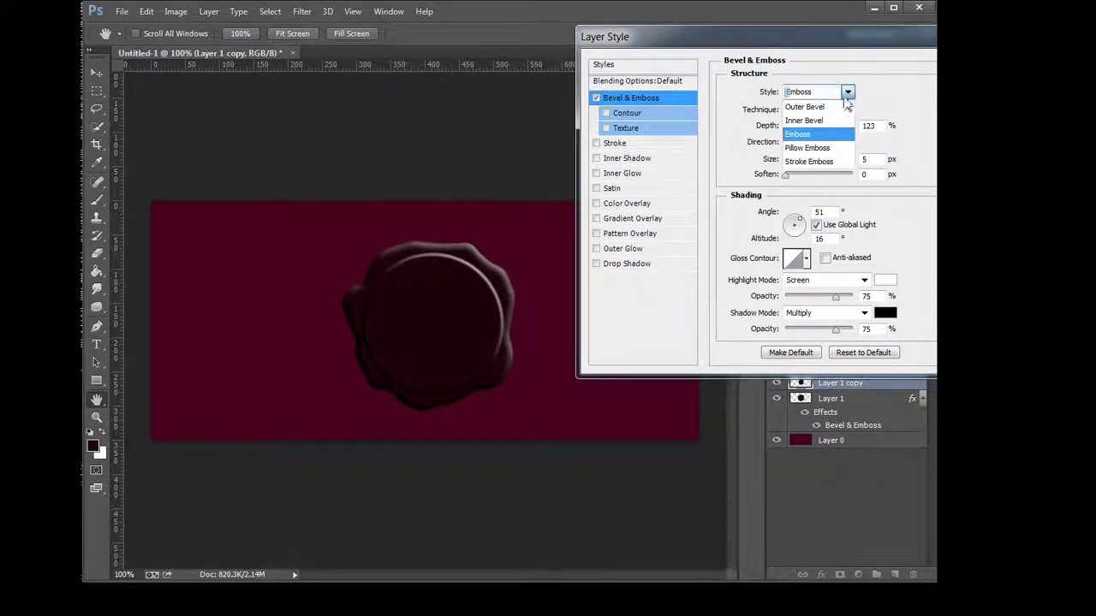
click(820, 104)
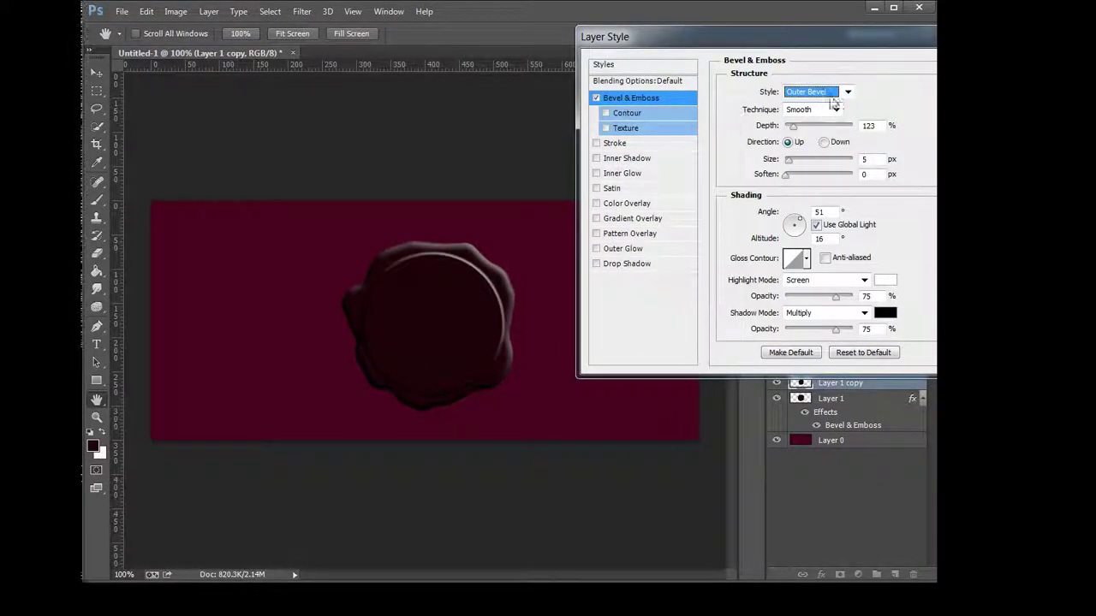
click(847, 92)
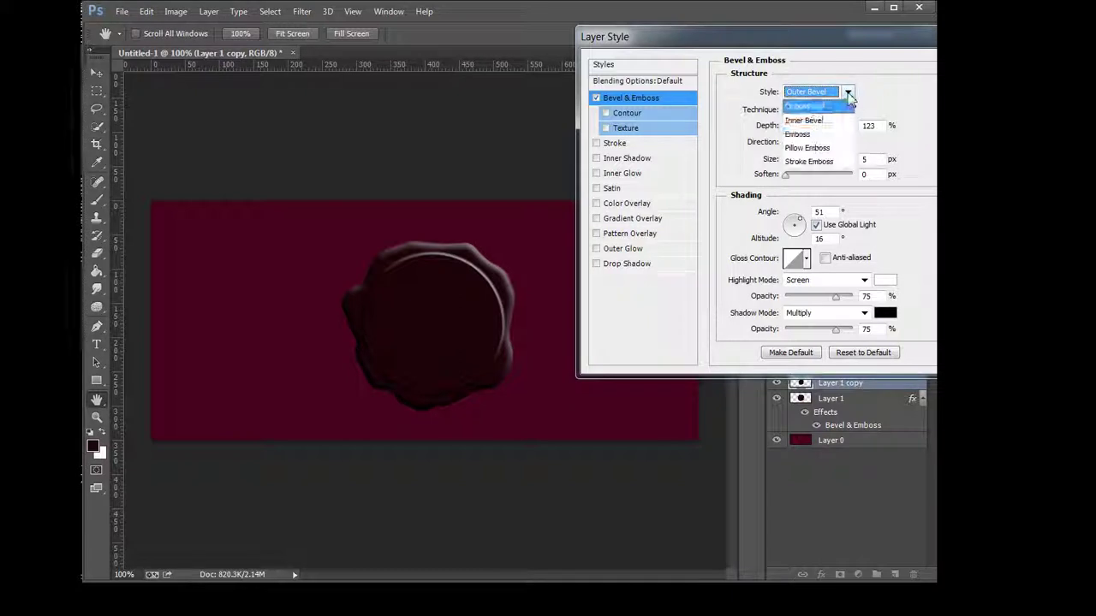
click(831, 149)
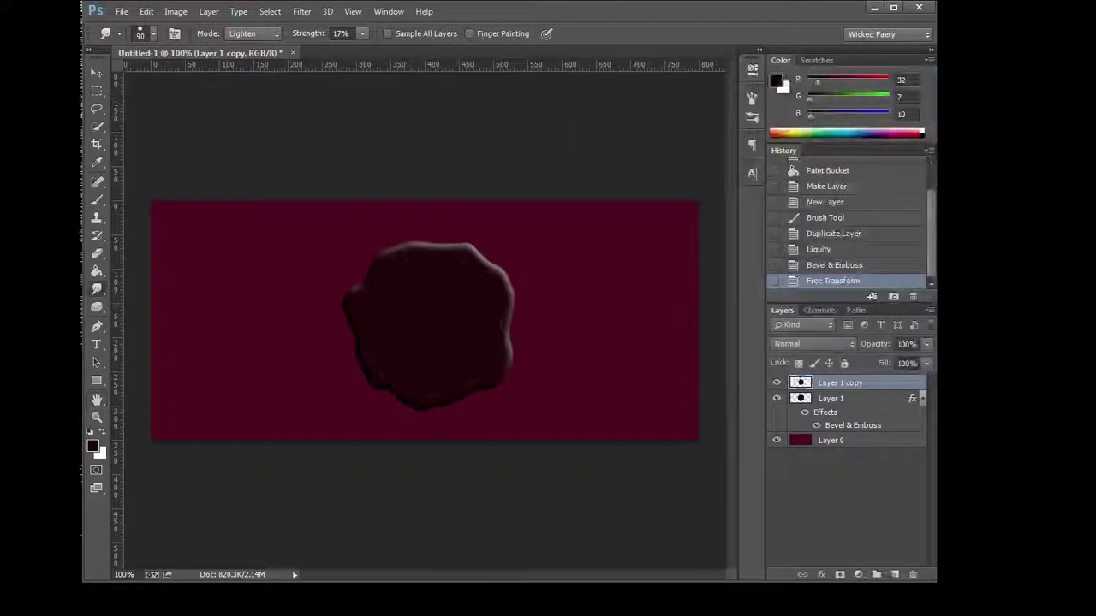
Duplicate the seal layer twice into Layer 1 copy 2 and Layer 1 copy 3, hiding both.
right_click(830, 387)
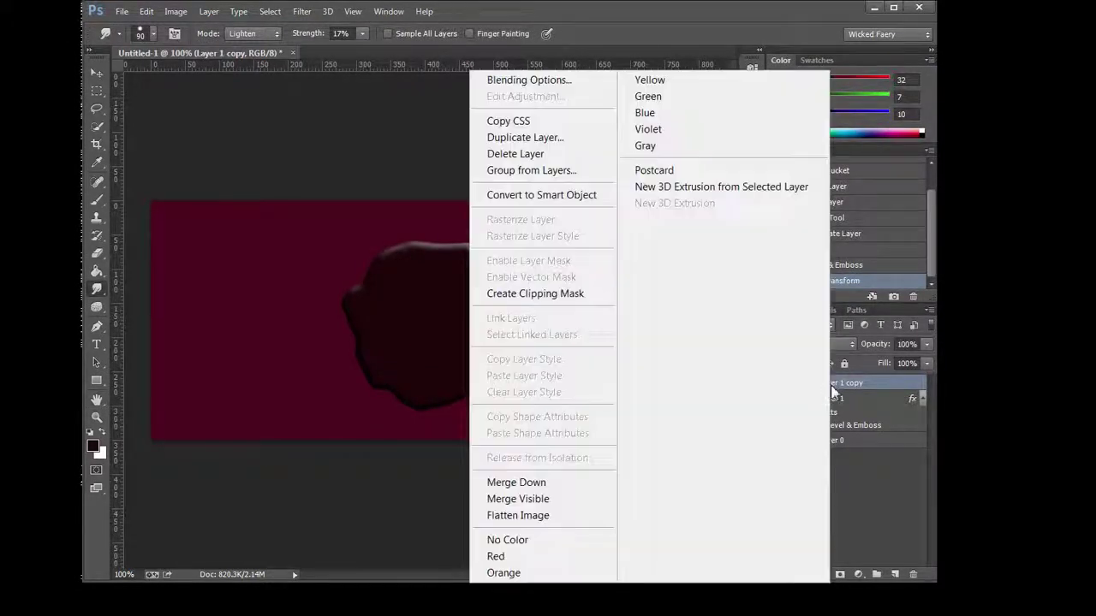
click(525, 137)
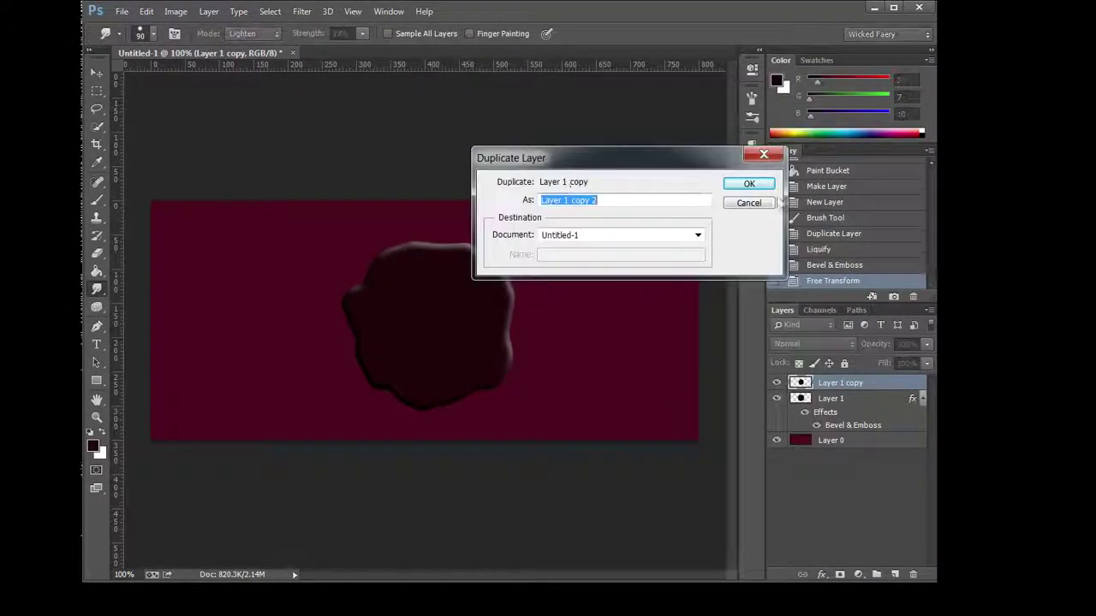
click(747, 184)
right_click(843, 389)
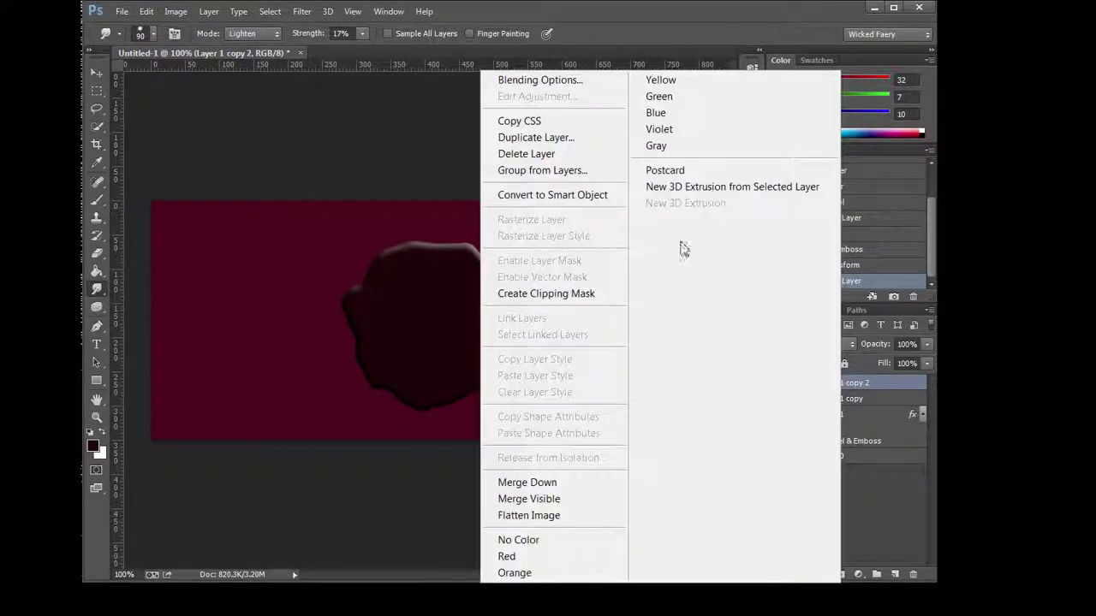
click(553, 138)
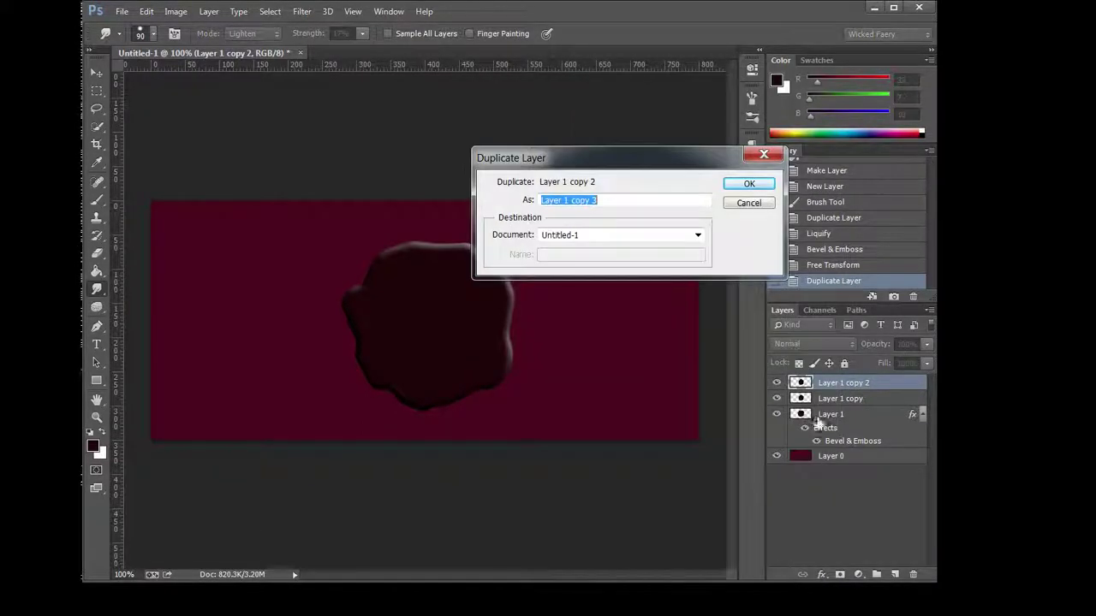
click(760, 184)
click(777, 383)
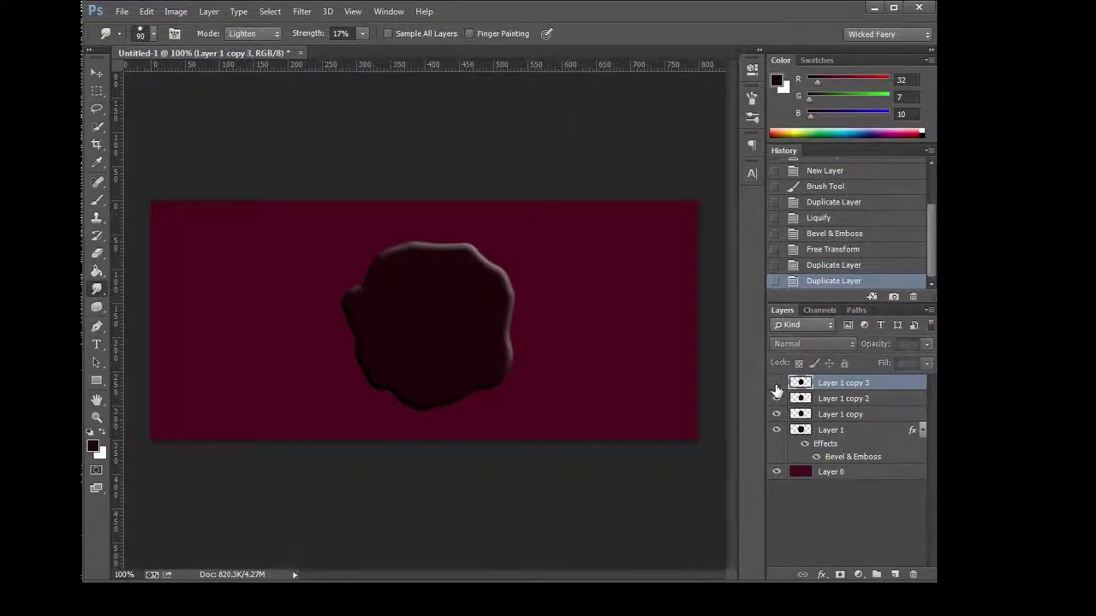
click(832, 418)
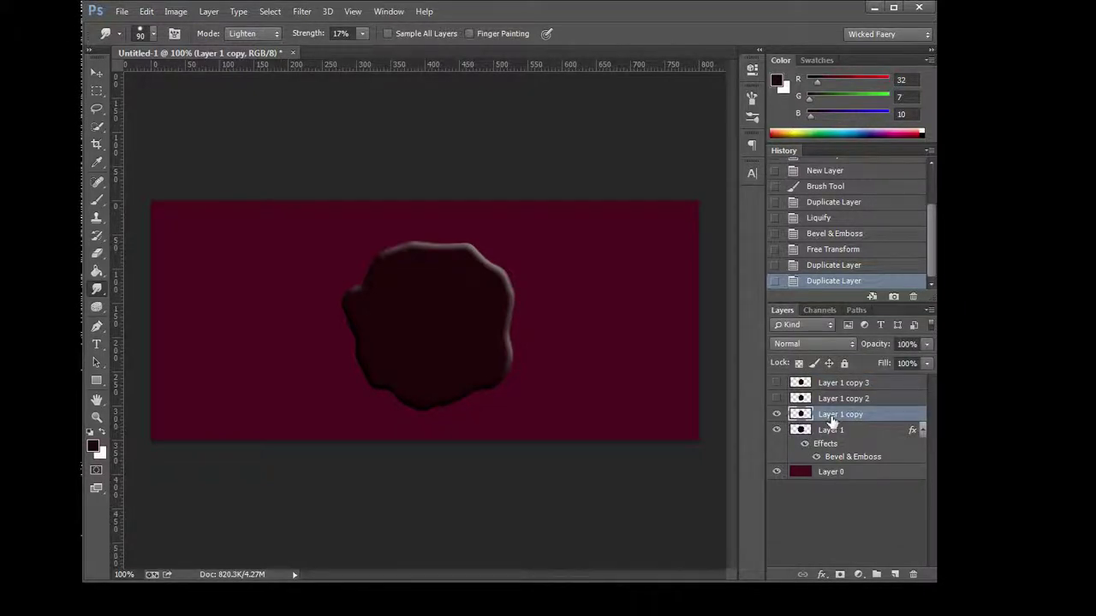
Add a Bevel & Emboss effect to Layer 1 copy using the Pillow Emboss style.
right_click(832, 418)
click(514, 79)
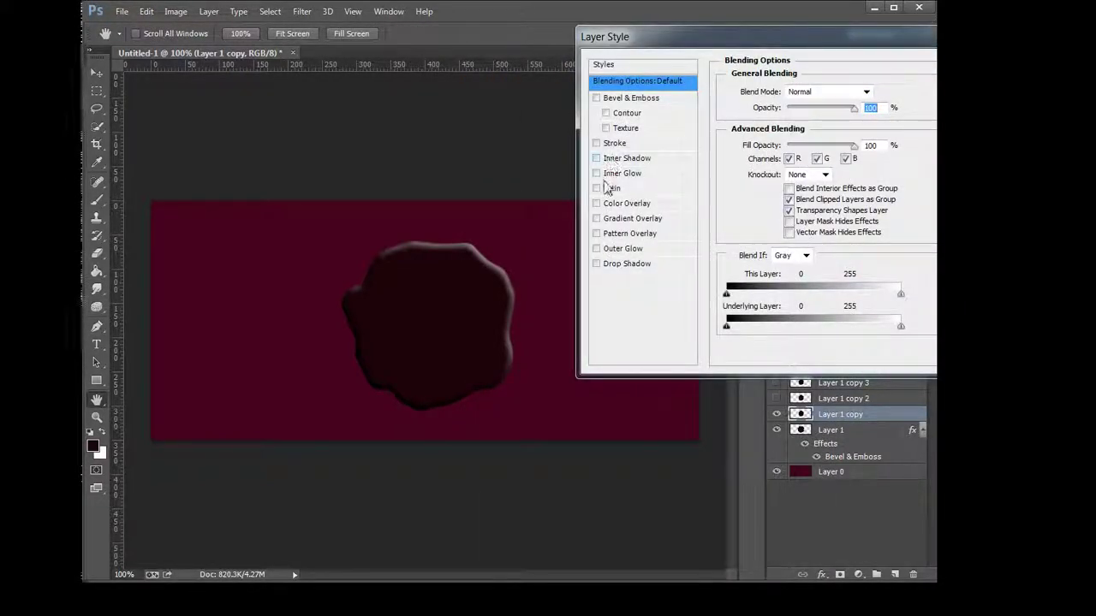
click(597, 99)
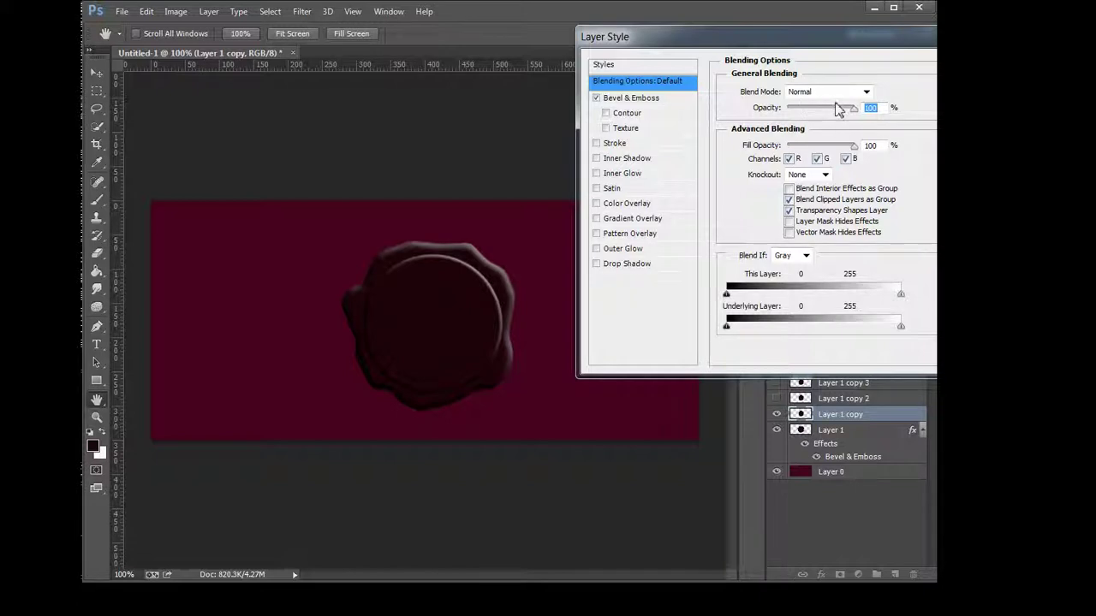
click(641, 100)
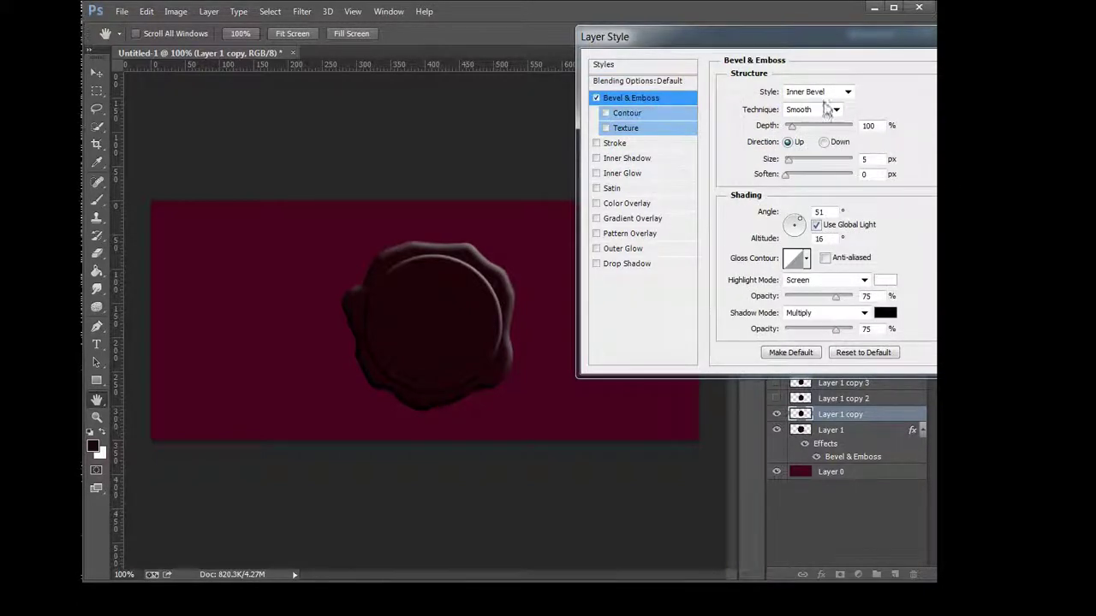
click(847, 92)
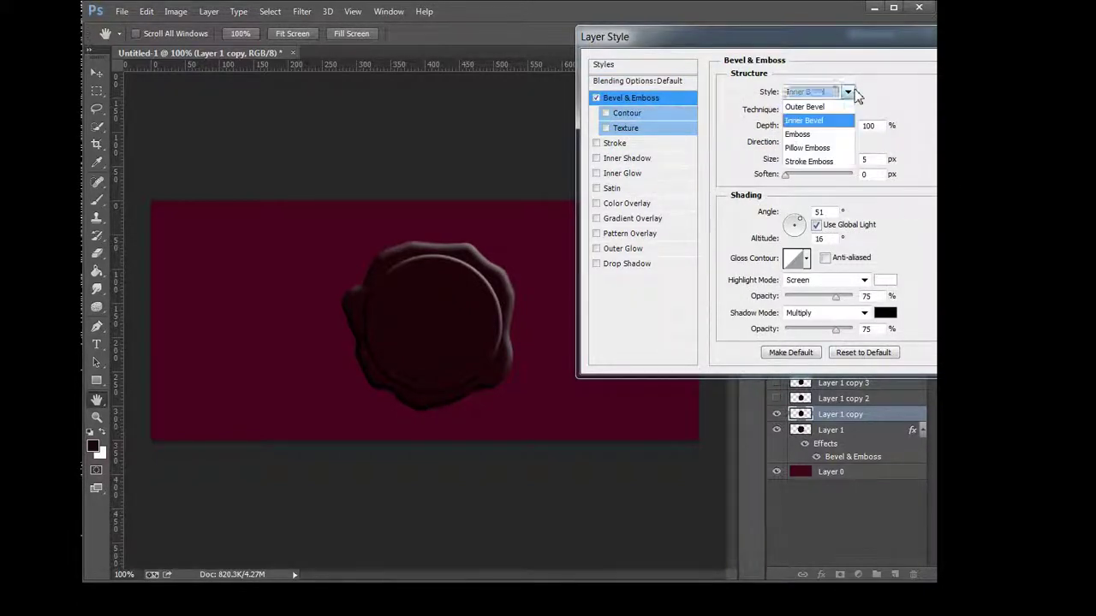
click(821, 161)
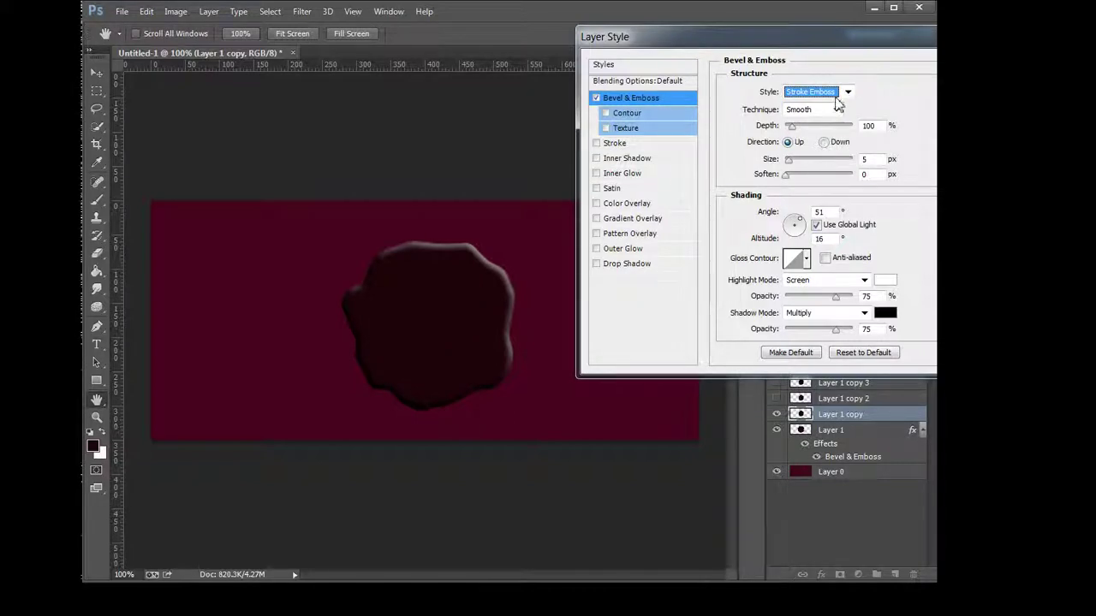
click(839, 92)
click(824, 146)
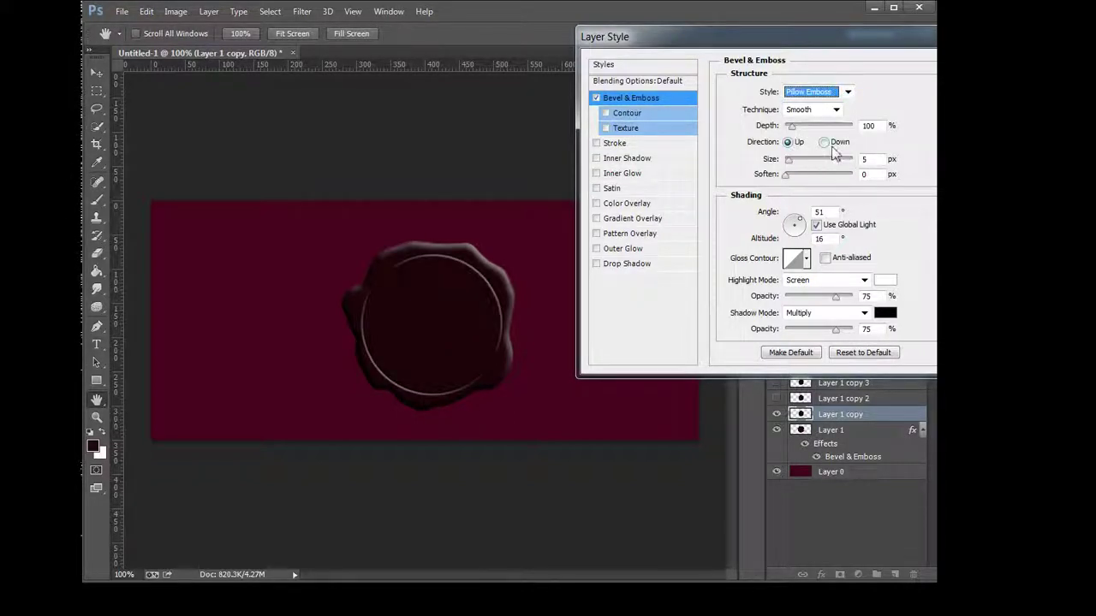
Set the Pillow Emboss depth to 317% and size to 13 px with higher soften.
mouse_move(791, 126)
mouse_down()
mouse_move(837, 126)
mouse_move(806, 128)
mouse_up()
drag(793, 168, 794, 169)
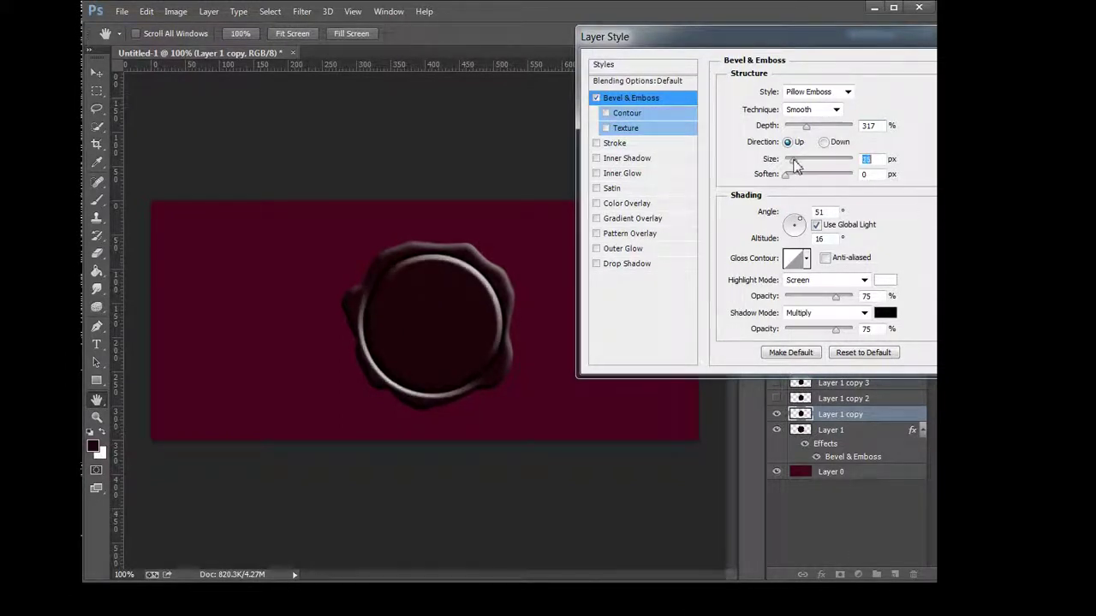
mouse_move(787, 175)
mouse_down()
mouse_move(839, 183)
mouse_move(826, 184)
mouse_up()
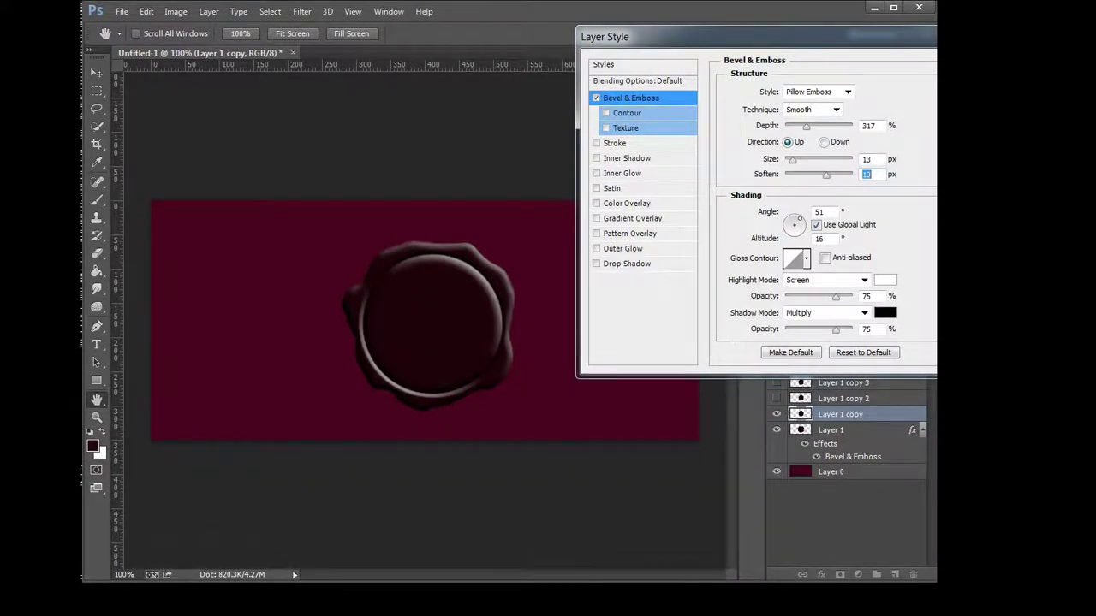
key(Return)
click(838, 403)
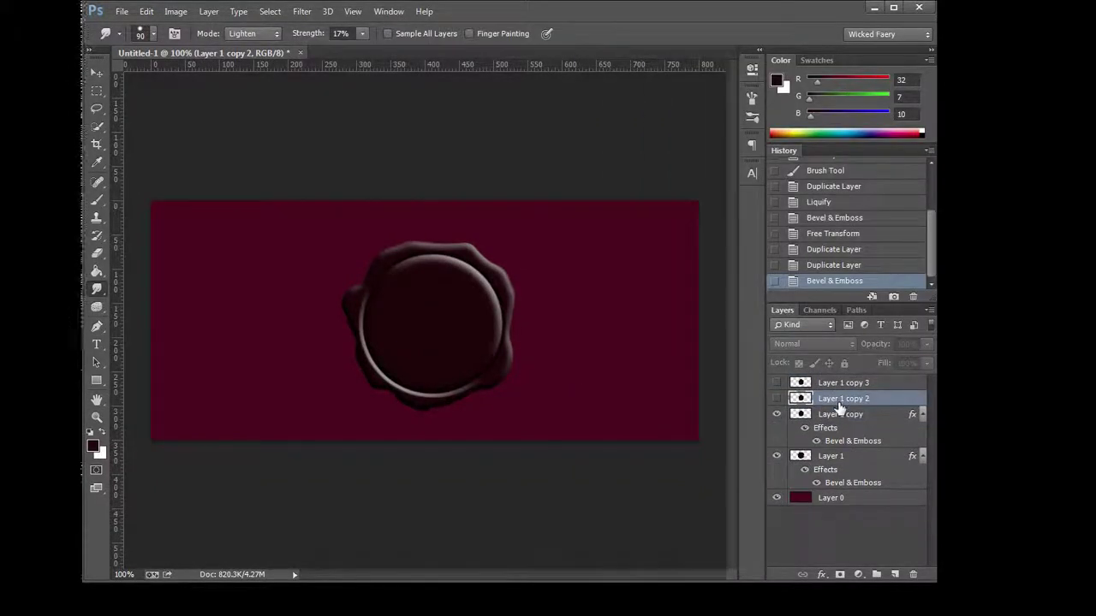
Show Layer 1 copy 2 and Free Transform it to 80% width and height.
click(777, 399)
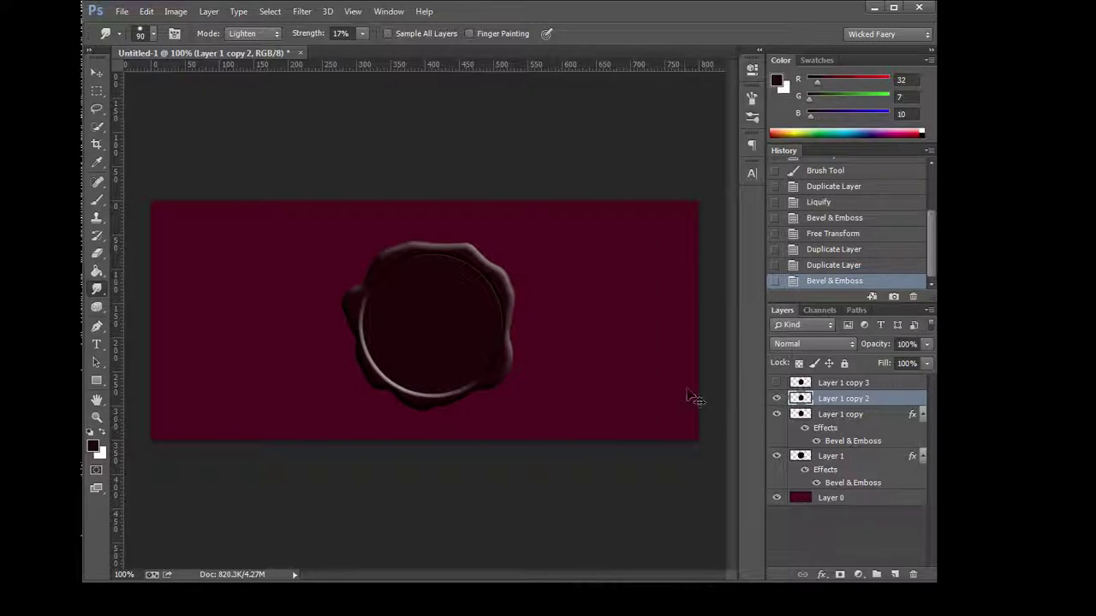
key(ctrl+t)
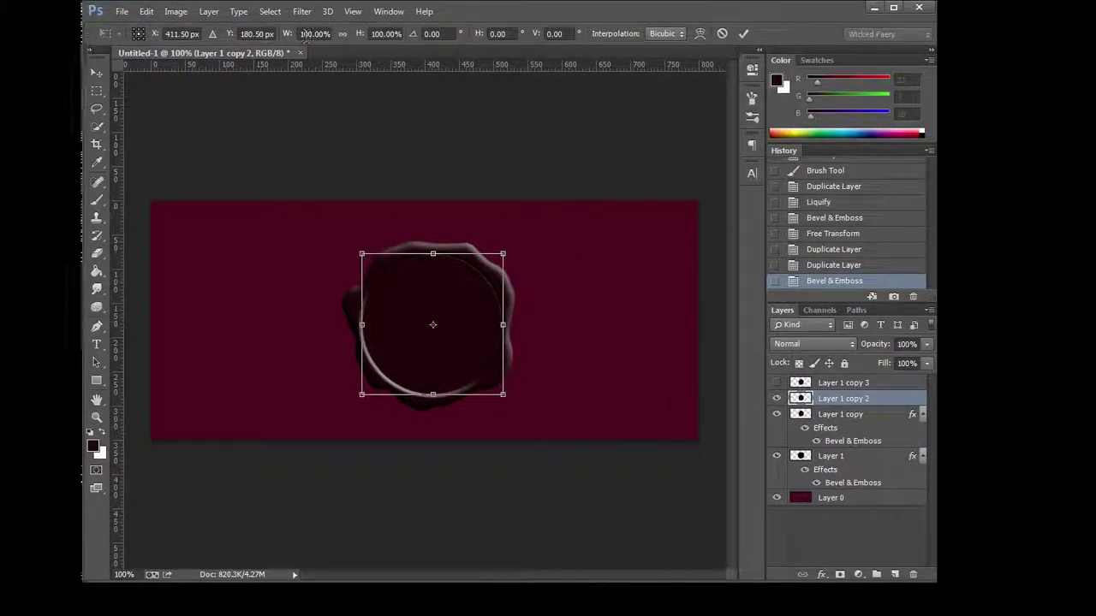
click(305, 34)
text(90)
key(Tab)
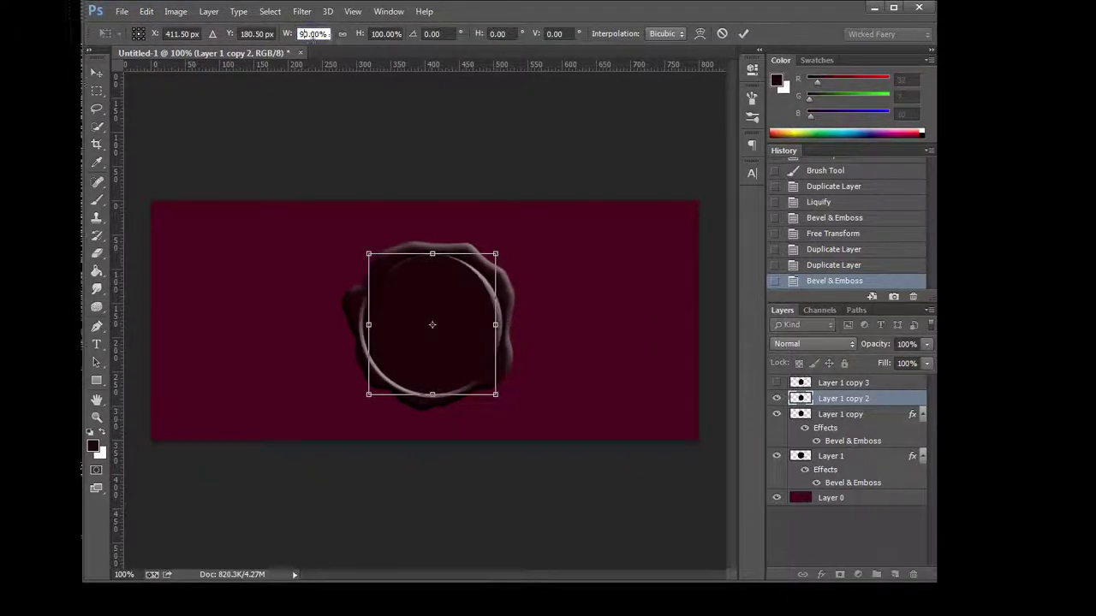
click(381, 34)
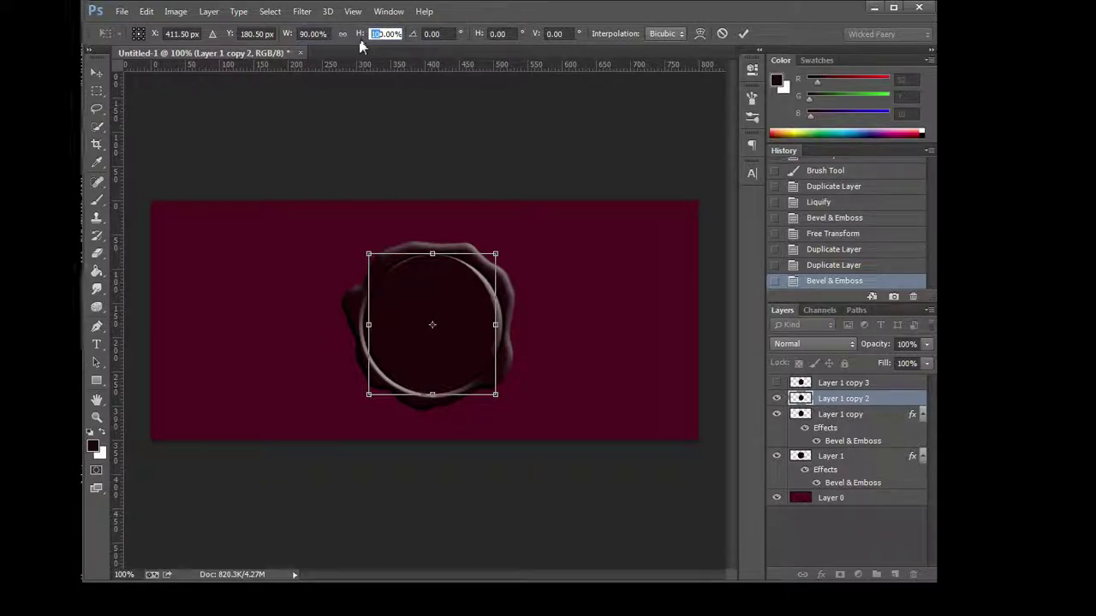
text(90)
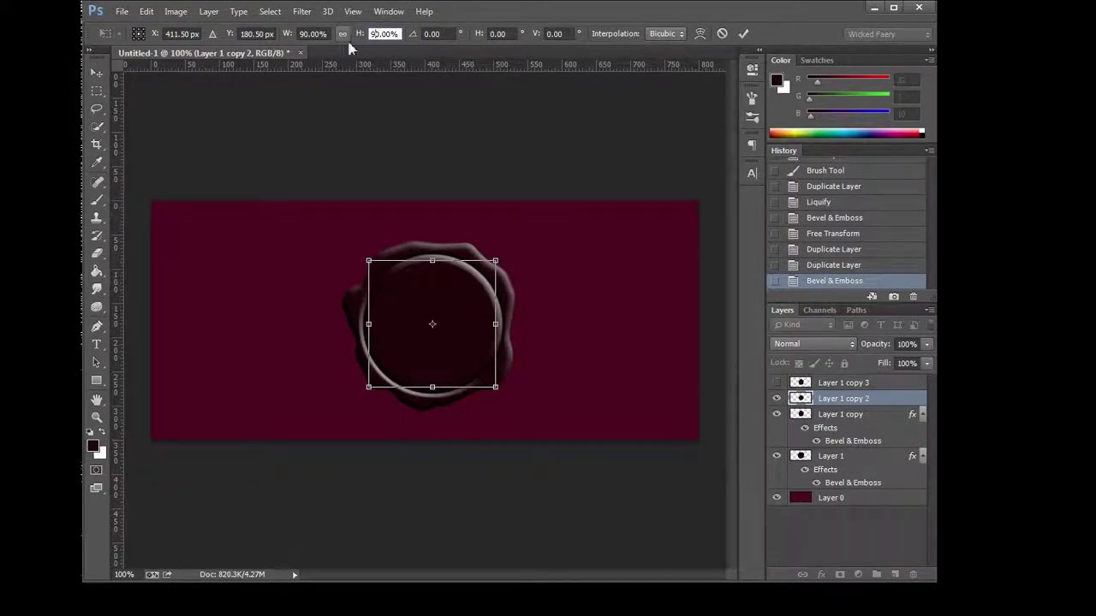
text(80)
key(Return)
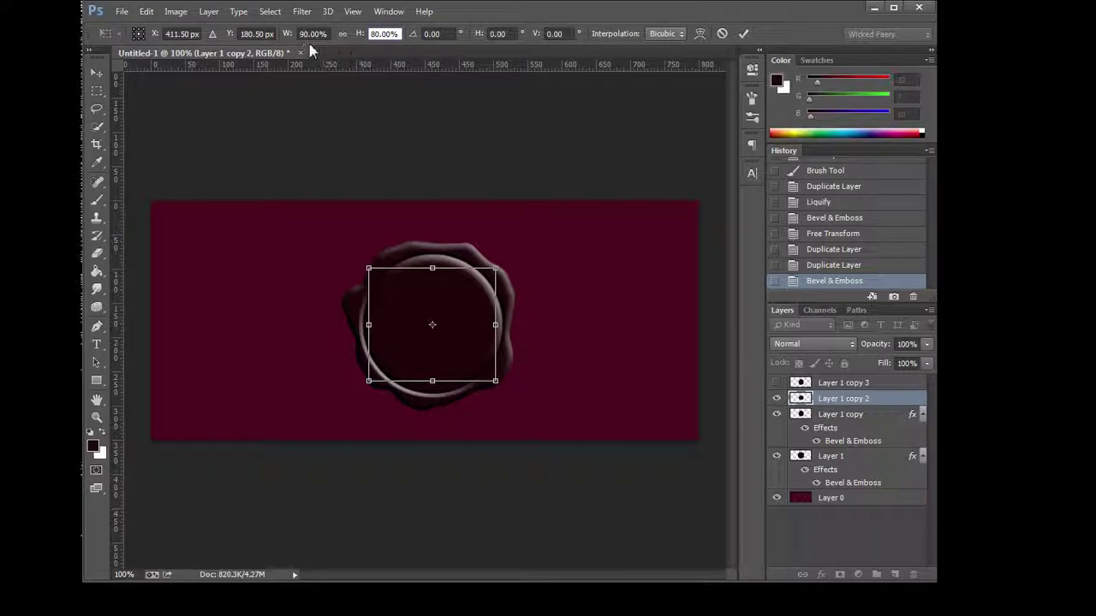
click(302, 34)
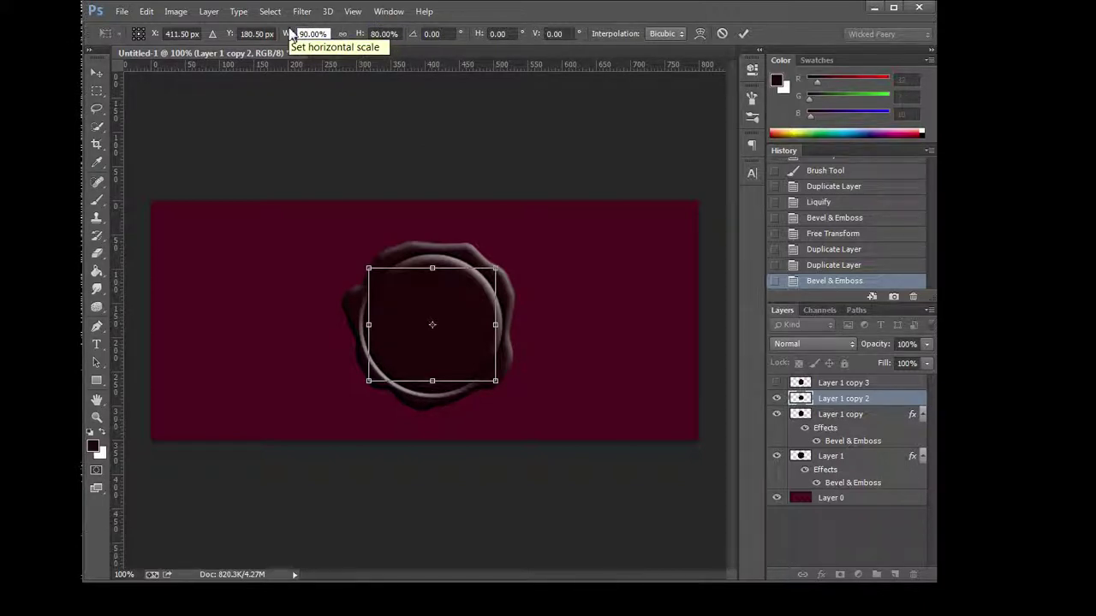
text(80)
key(Return)
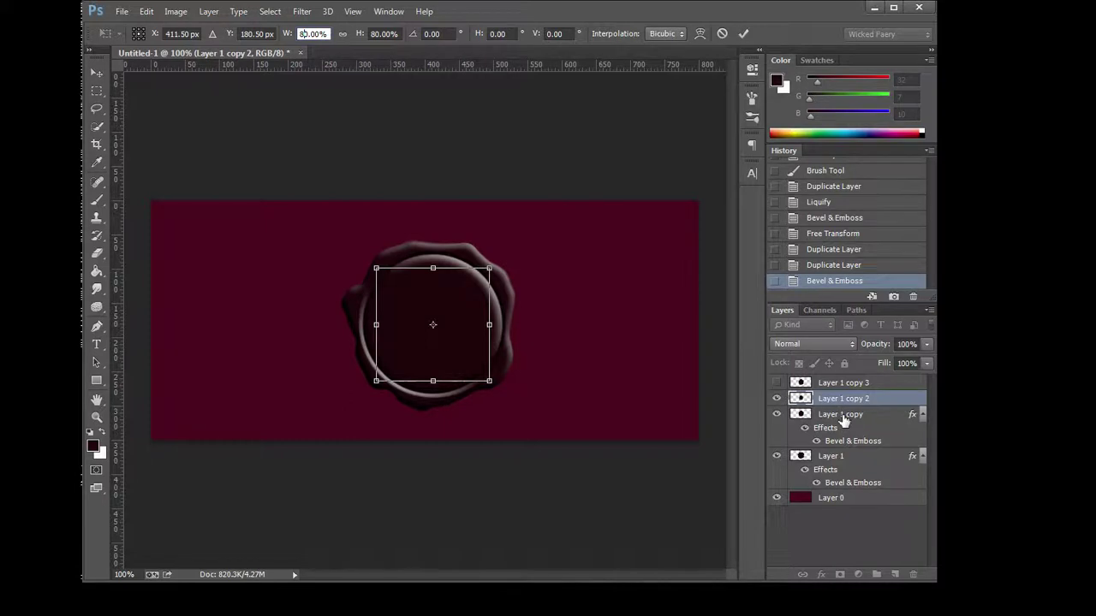
click(743, 33)
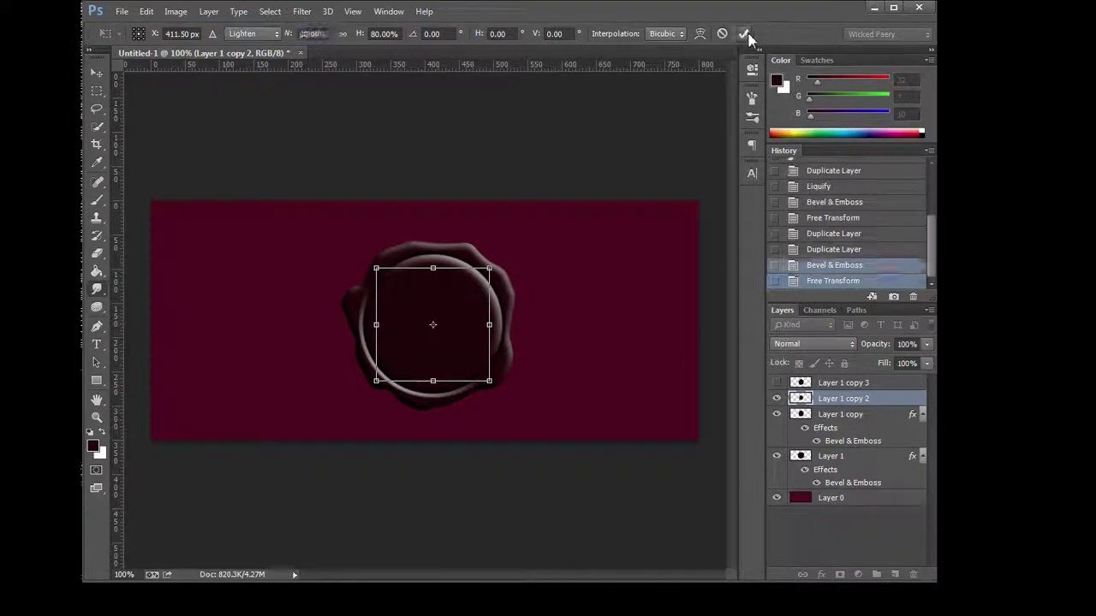
right_click(839, 407)
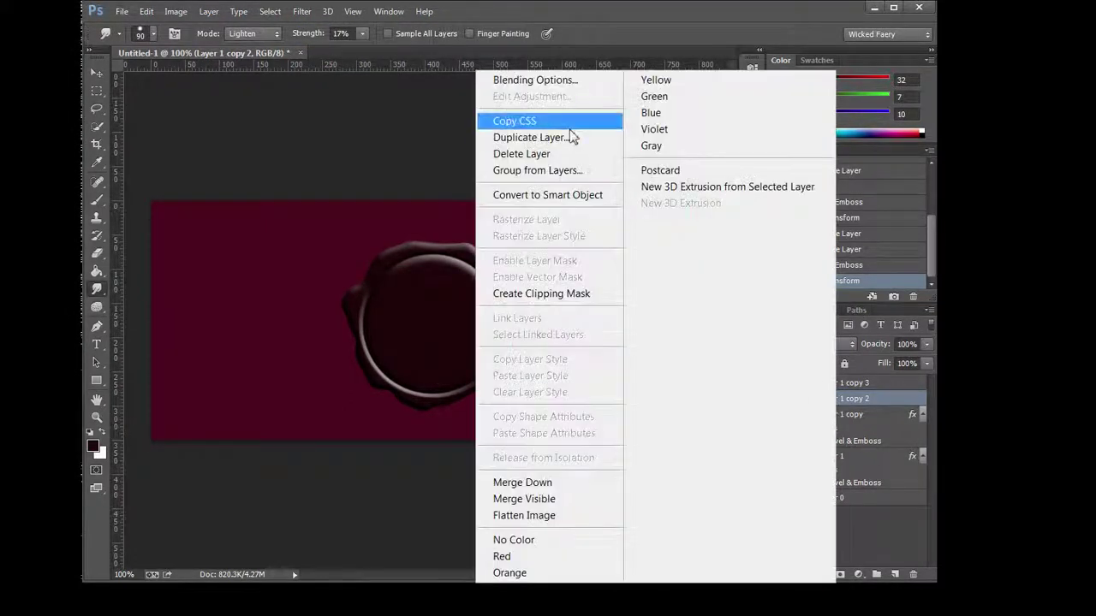
Enable Bevel & Emboss on Layer 1 copy 2 with 256% depth and Emboss style.
click(552, 80)
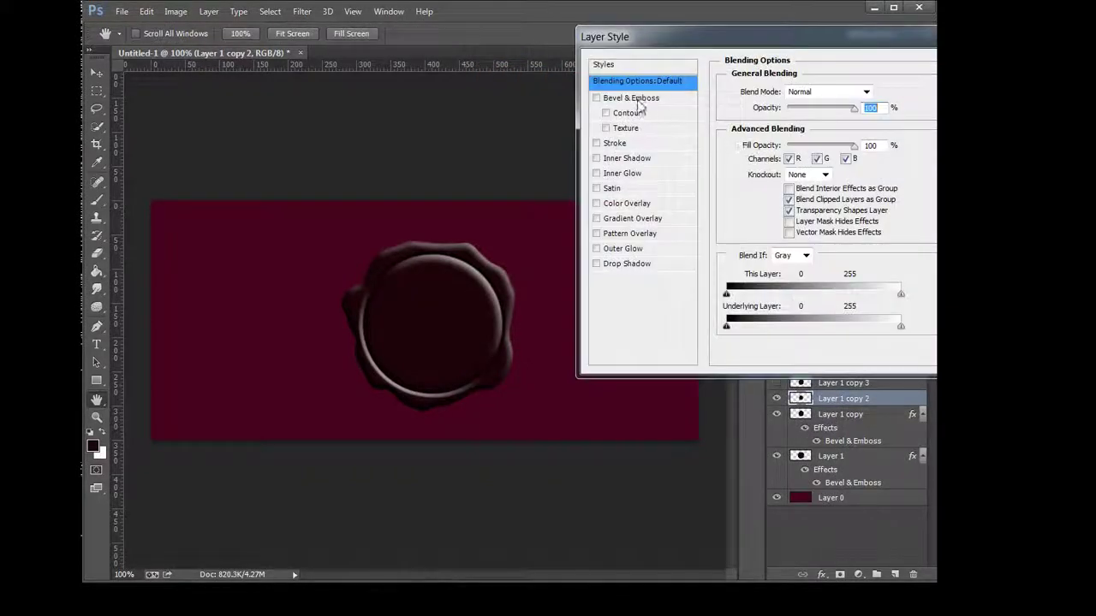
click(631, 98)
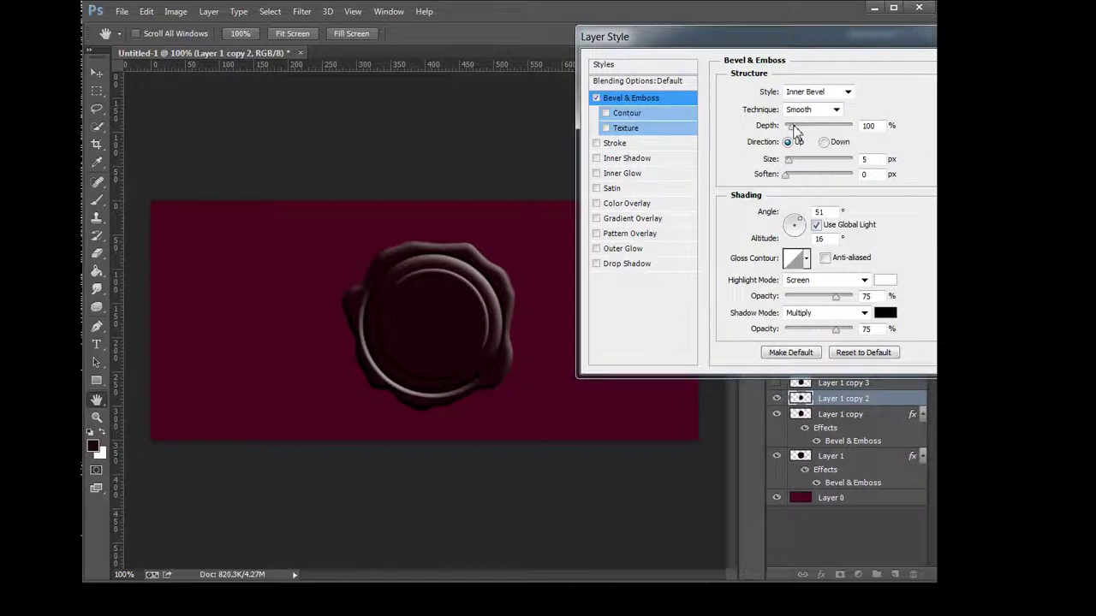
drag(790, 126, 803, 126)
click(789, 176)
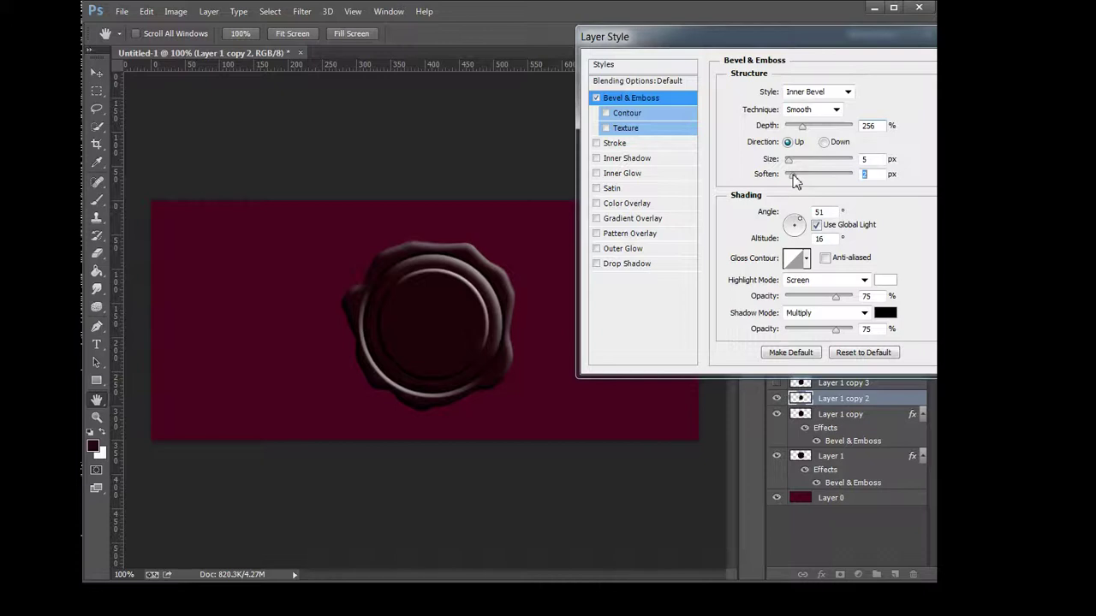
drag(788, 160, 788, 176)
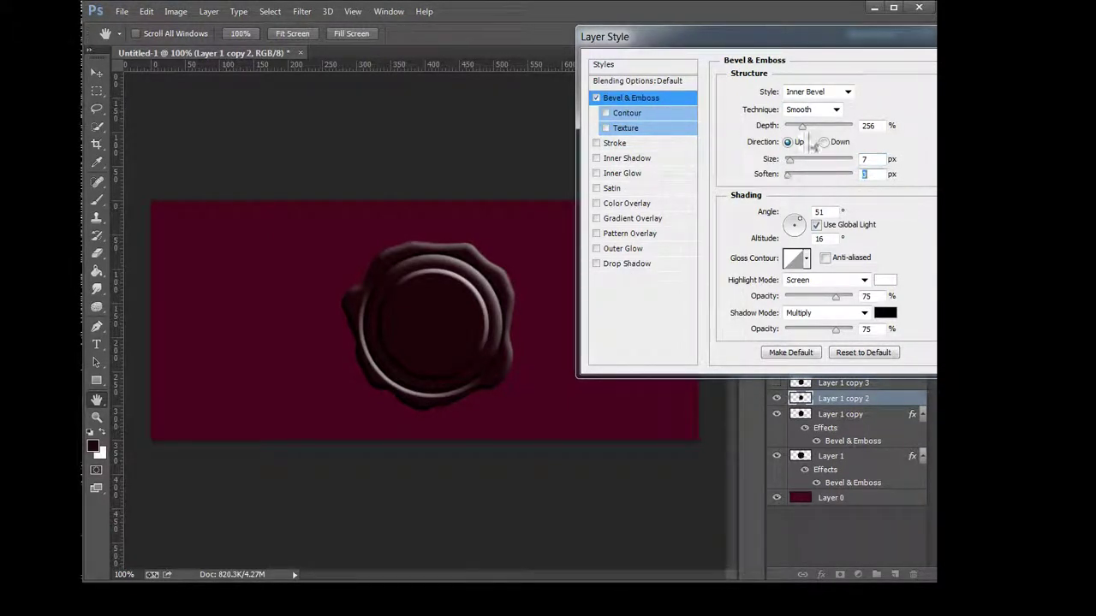
click(847, 92)
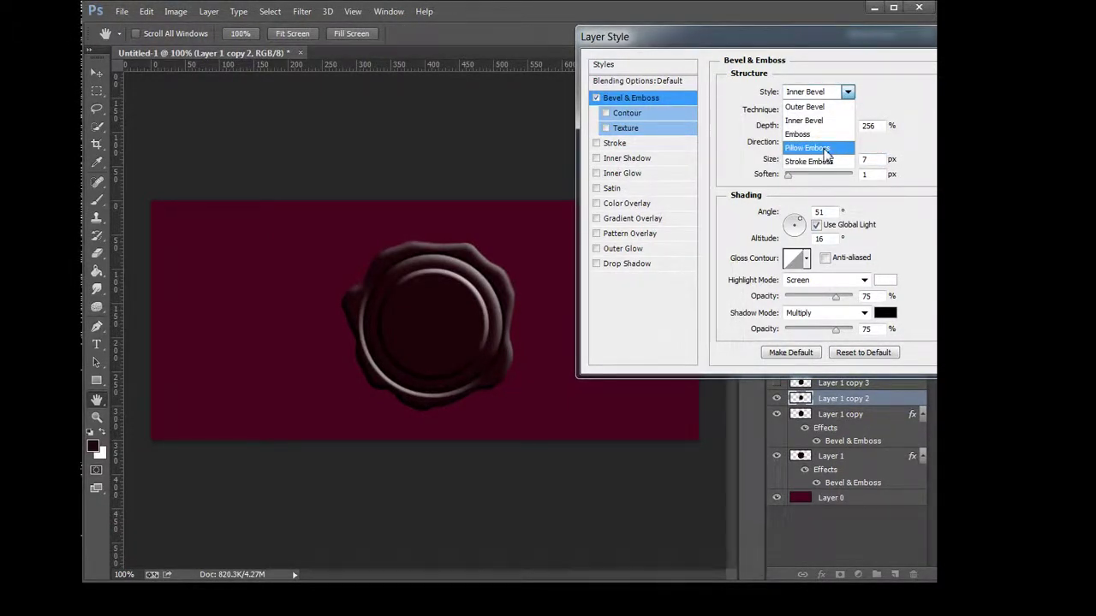
click(827, 149)
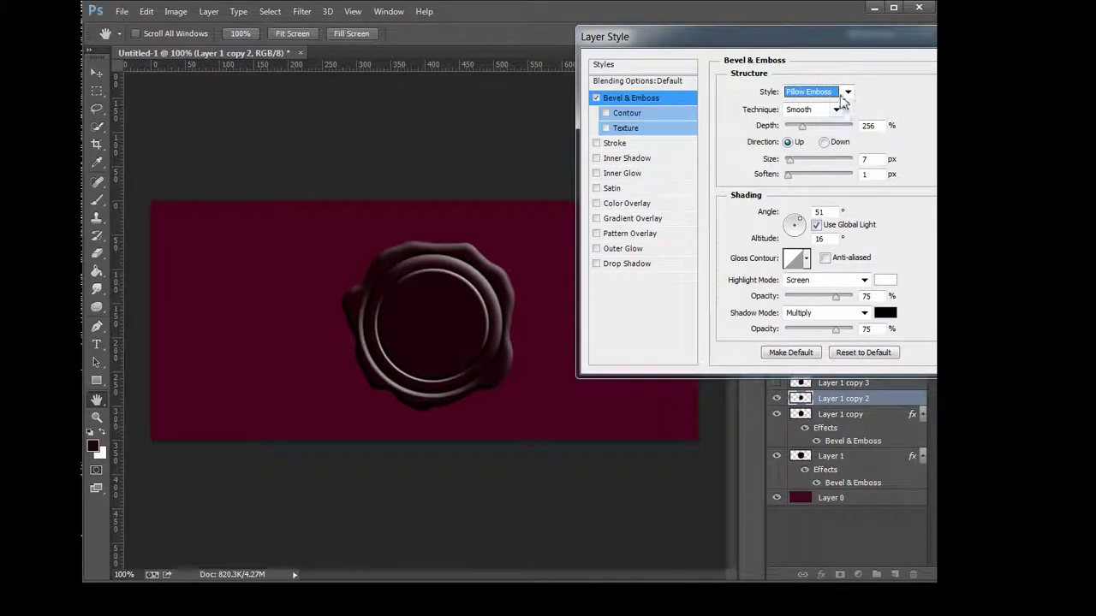
click(847, 91)
click(824, 163)
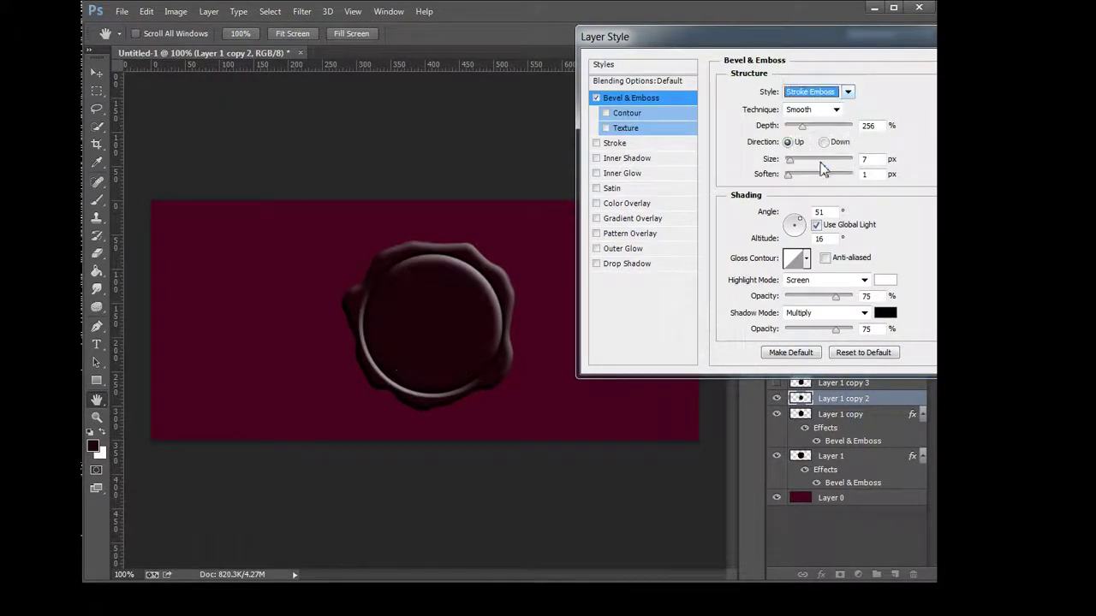
click(847, 92)
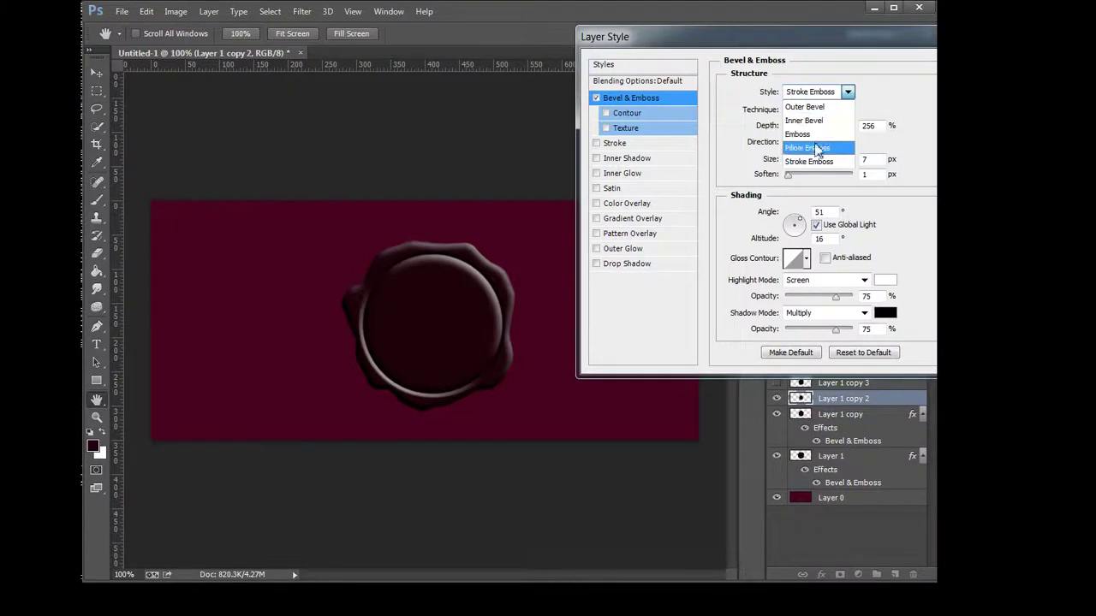
click(818, 134)
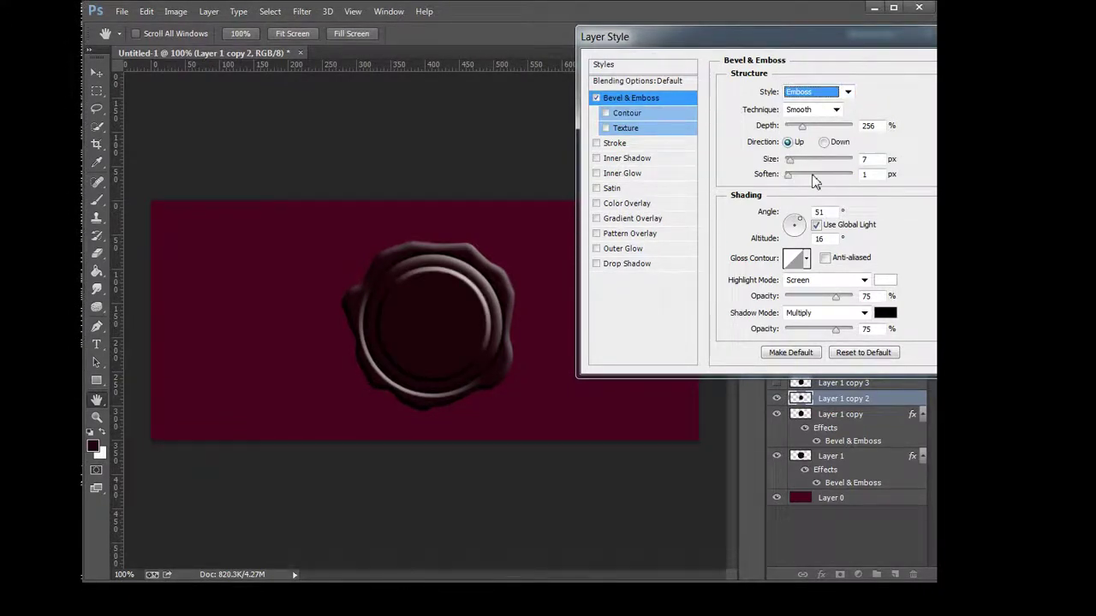
Set the emboss size to 6 px, soften to 5 px, and light angle to -132, then accept.
mouse_move(796, 159)
mouse_down()
mouse_move(790, 169)
mouse_move(814, 180)
mouse_up()
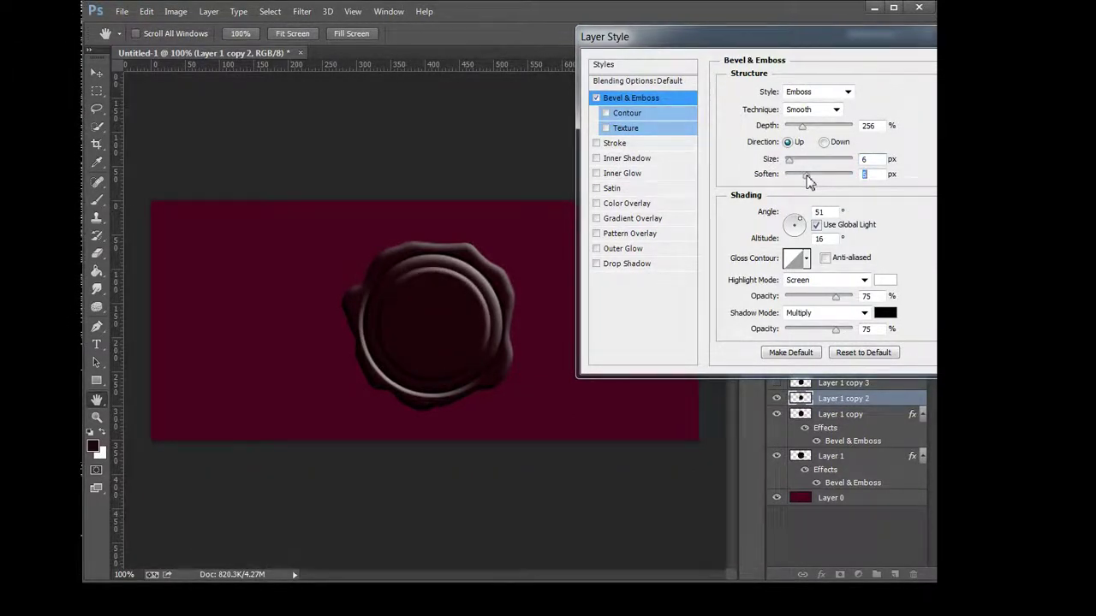
drag(802, 220, 787, 240)
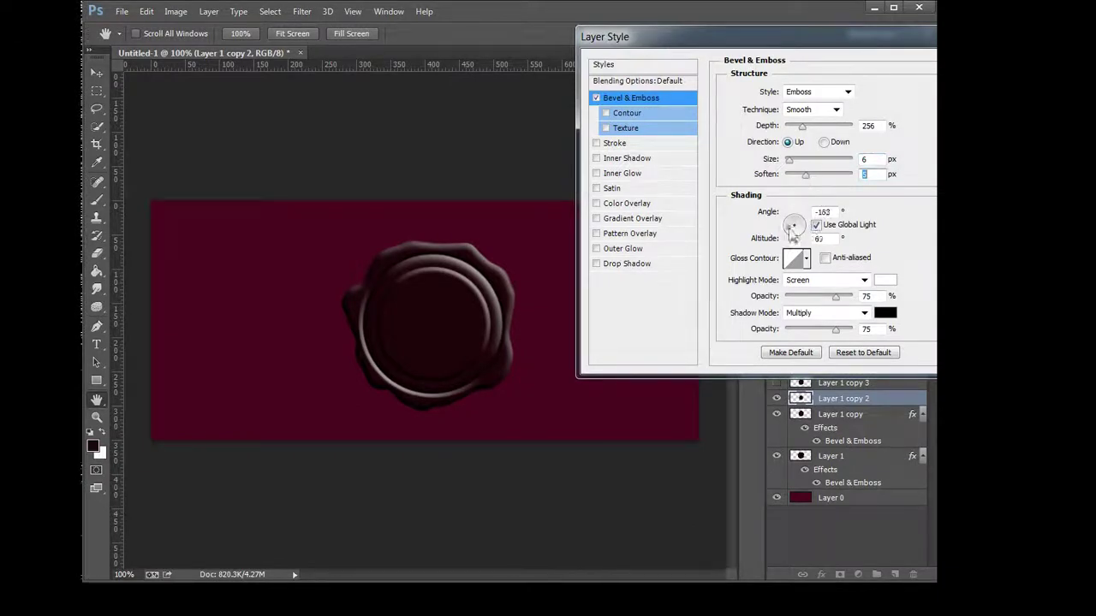
key(Tab)
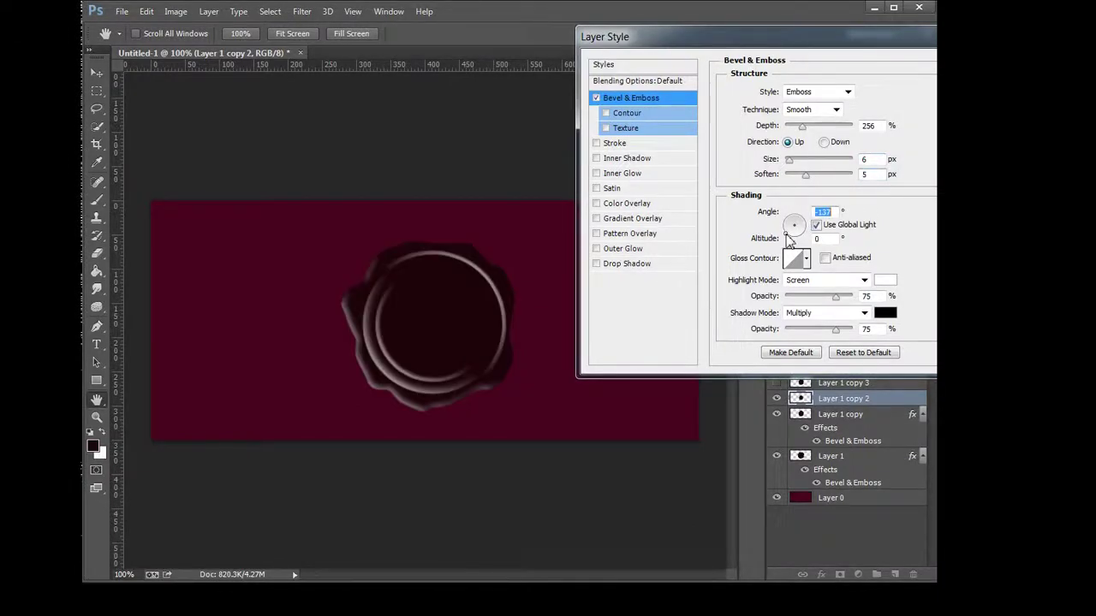
drag(788, 239, 803, 227)
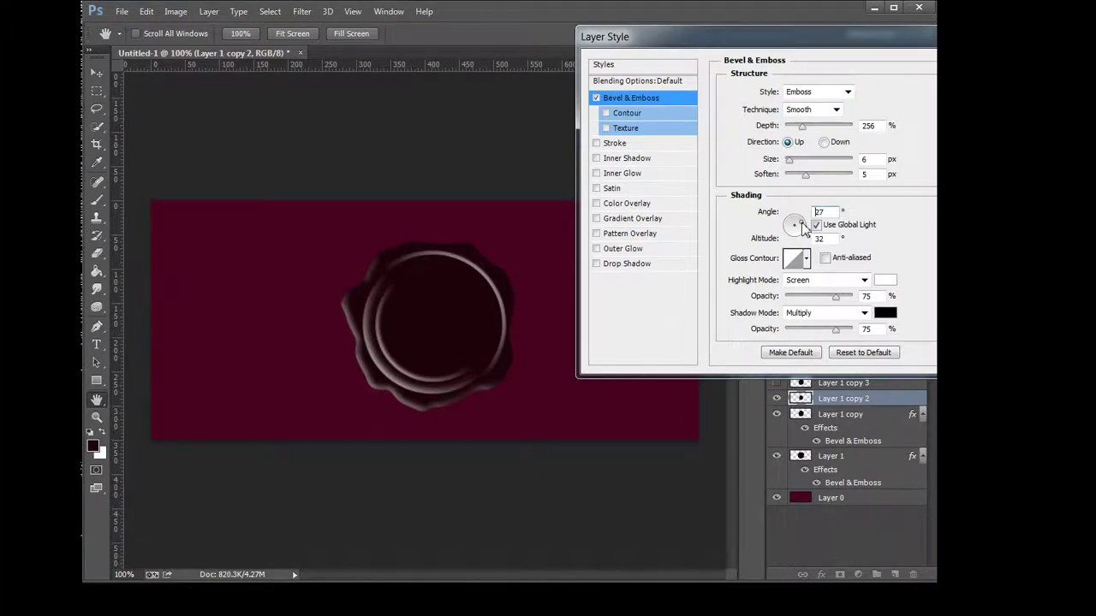
drag(804, 227, 790, 240)
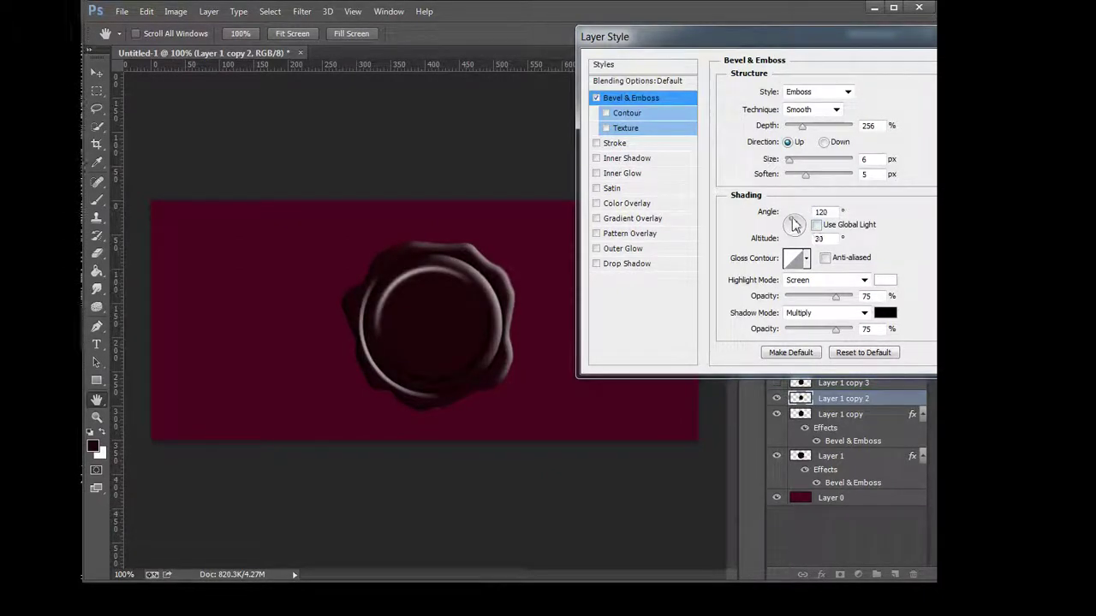
drag(791, 241, 791, 239)
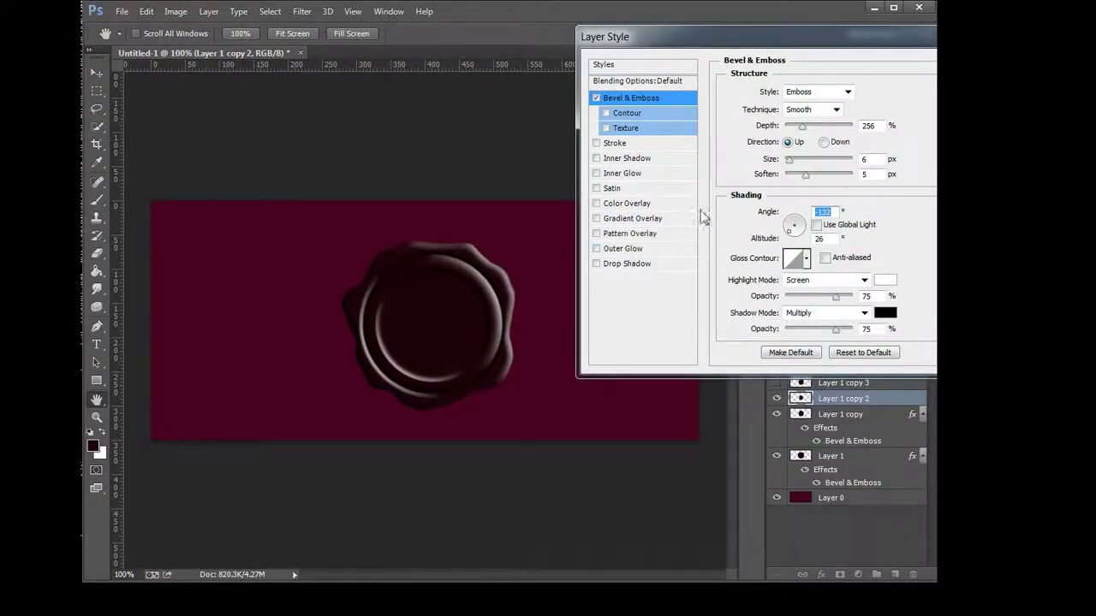
key(Return)
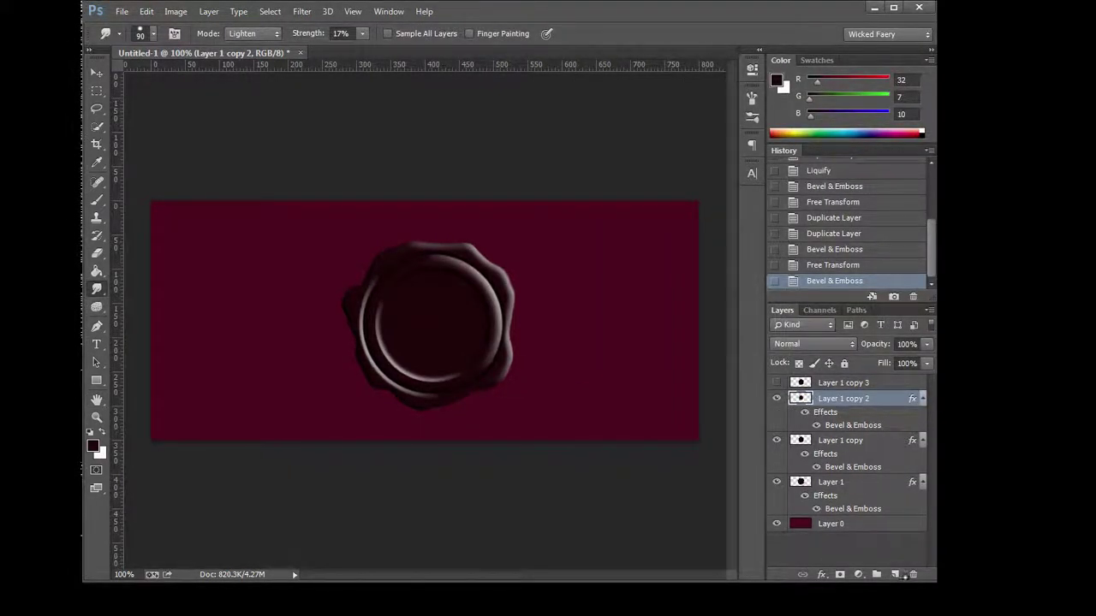
Add an empty Layer 2 and set the Type tool font to Janda Cheerful Script.
click(896, 574)
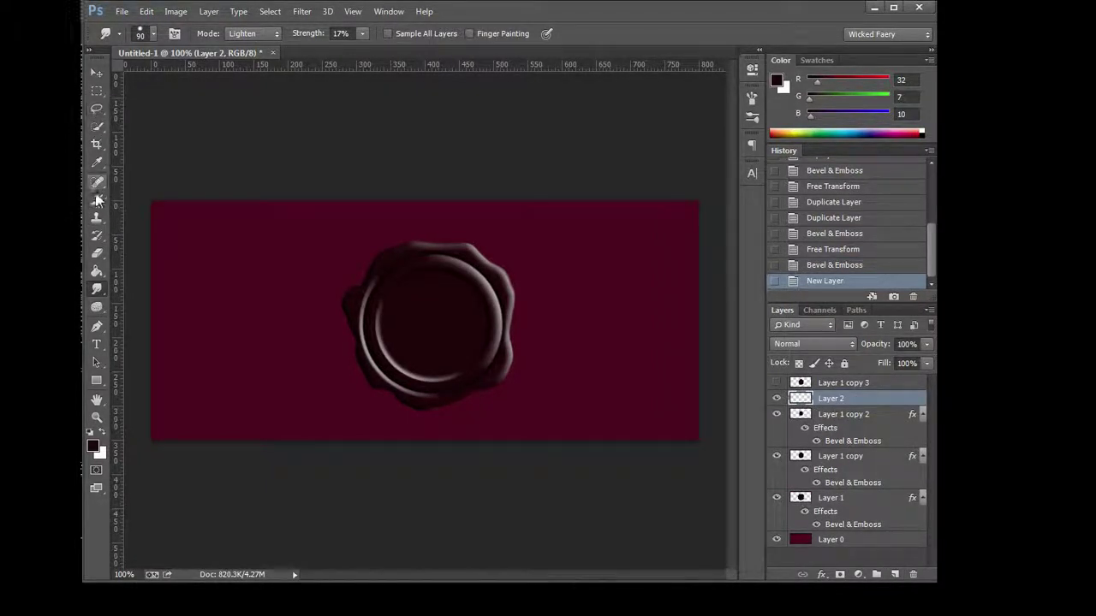
click(97, 344)
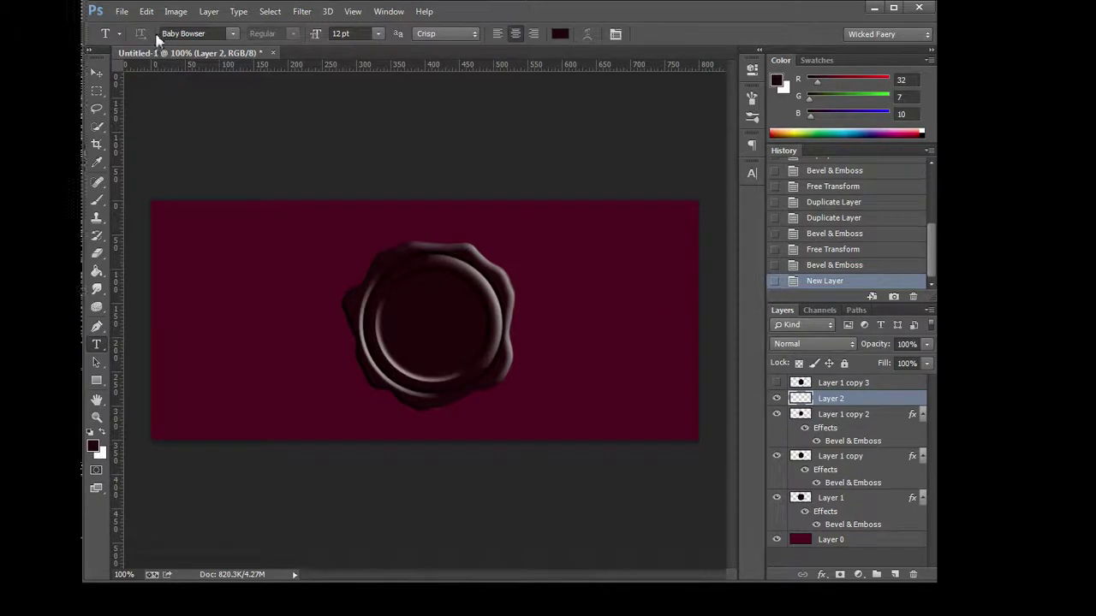
click(232, 33)
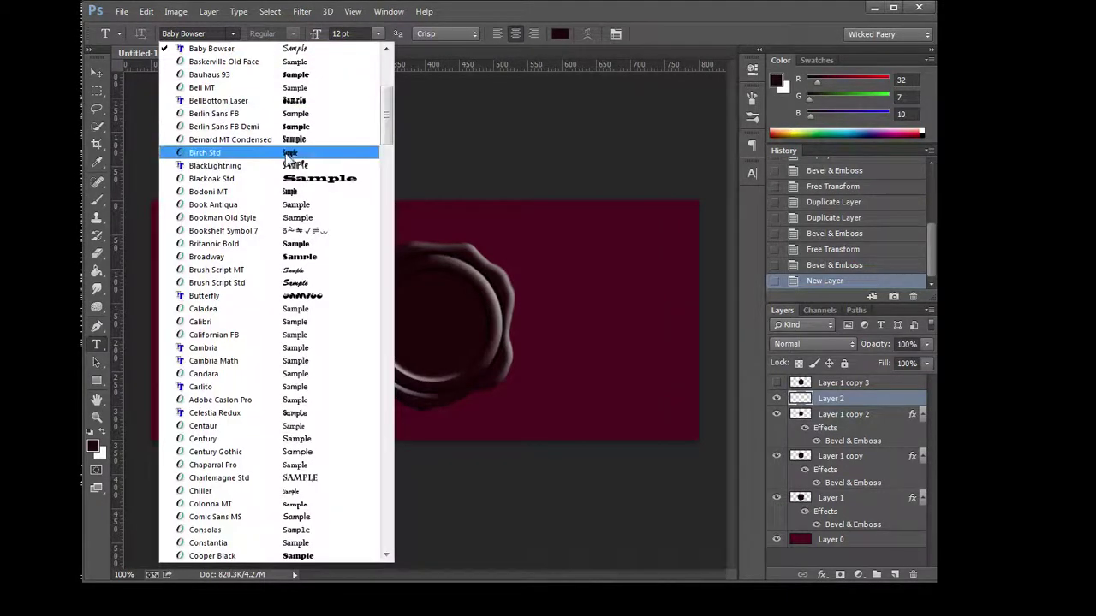
scroll(311, 245, down, 2)
scroll(311, 245, down, 2)
scroll(313, 244, down, 3)
scroll(313, 244, down, 2)
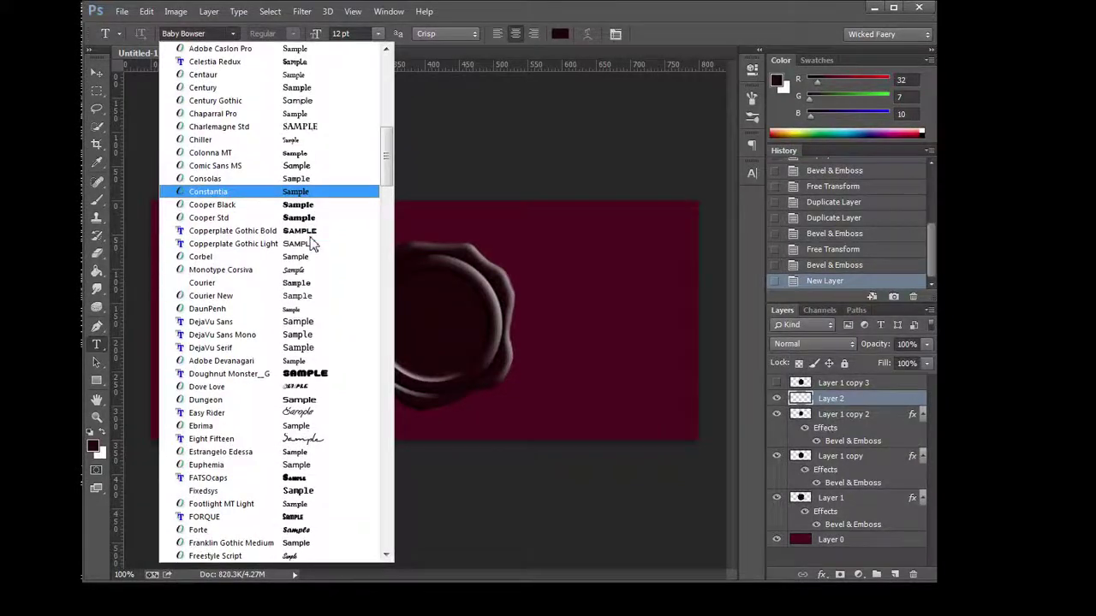
scroll(312, 246, down, 5)
scroll(313, 248, down, 3)
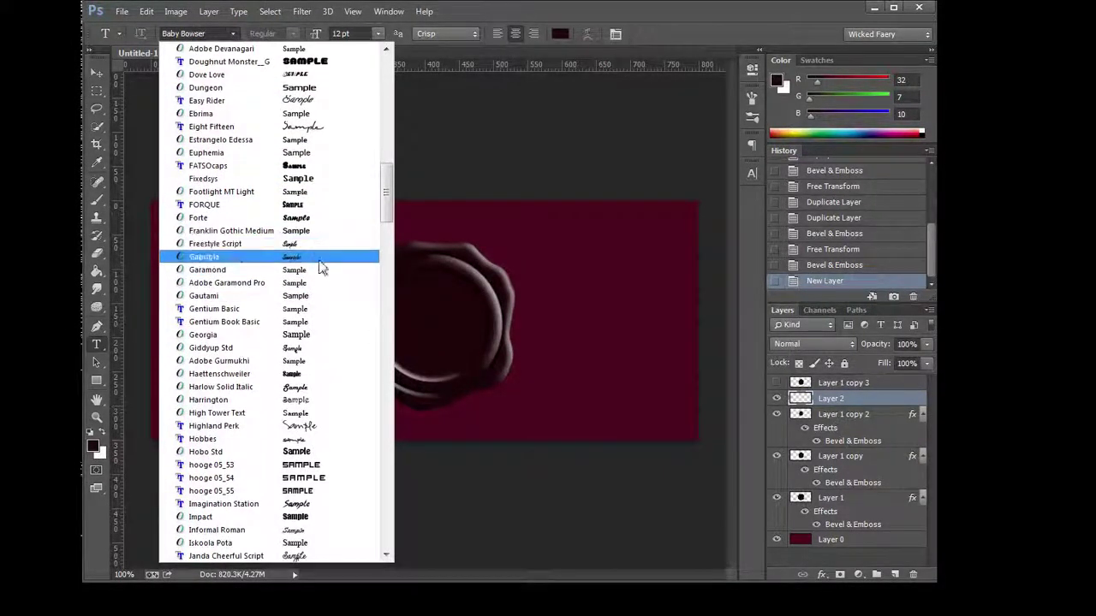
scroll(313, 253, down, 1)
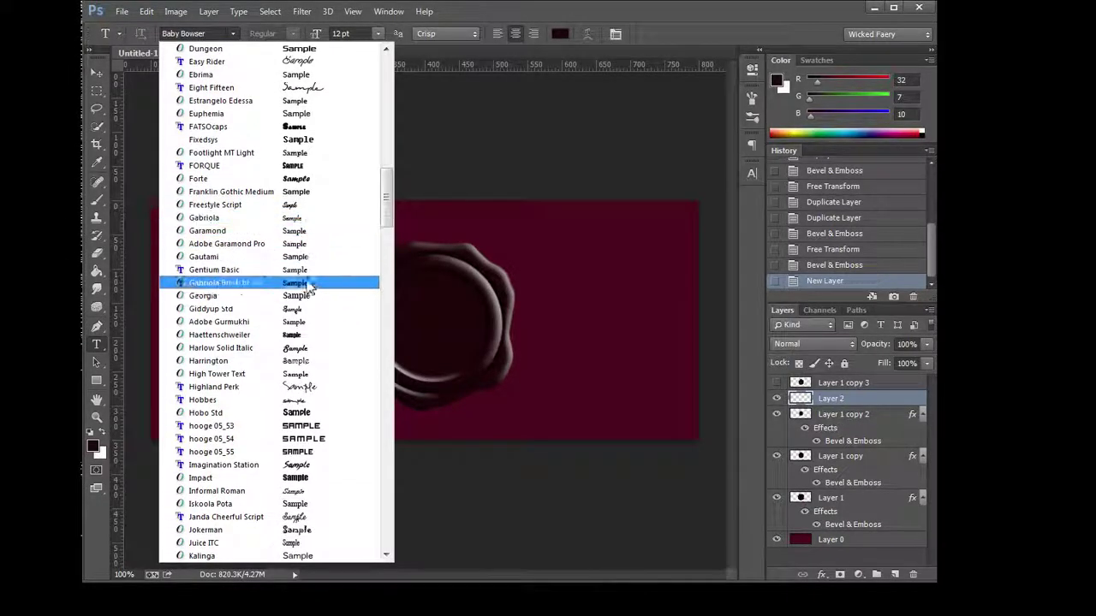
scroll(314, 304, down, 1)
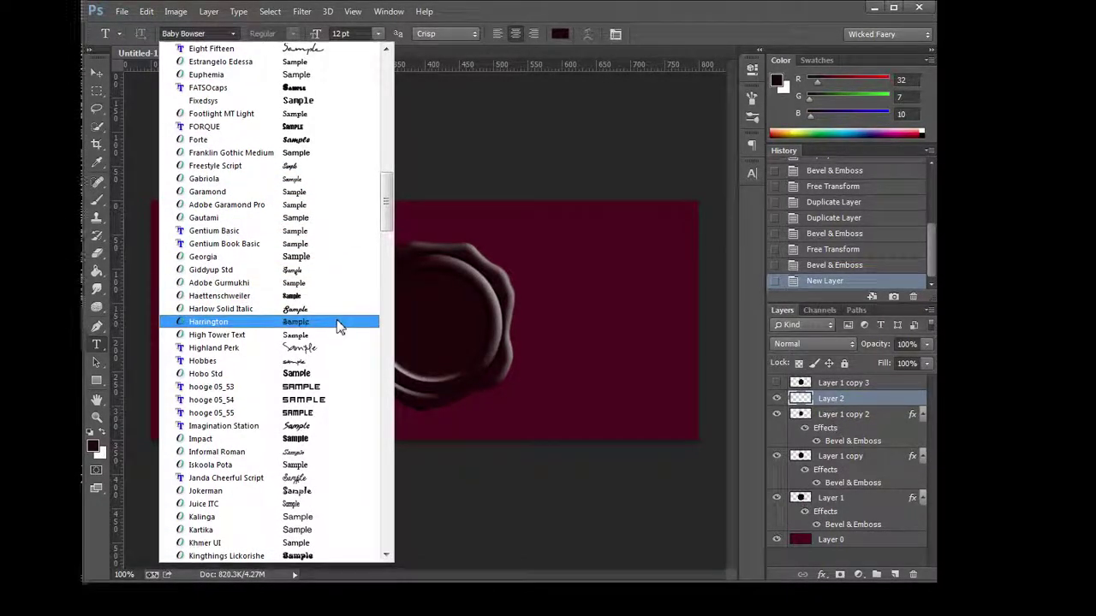
scroll(338, 326, down, 1)
scroll(338, 326, down, 1)
scroll(340, 325, down, 1)
scroll(339, 325, down, 1)
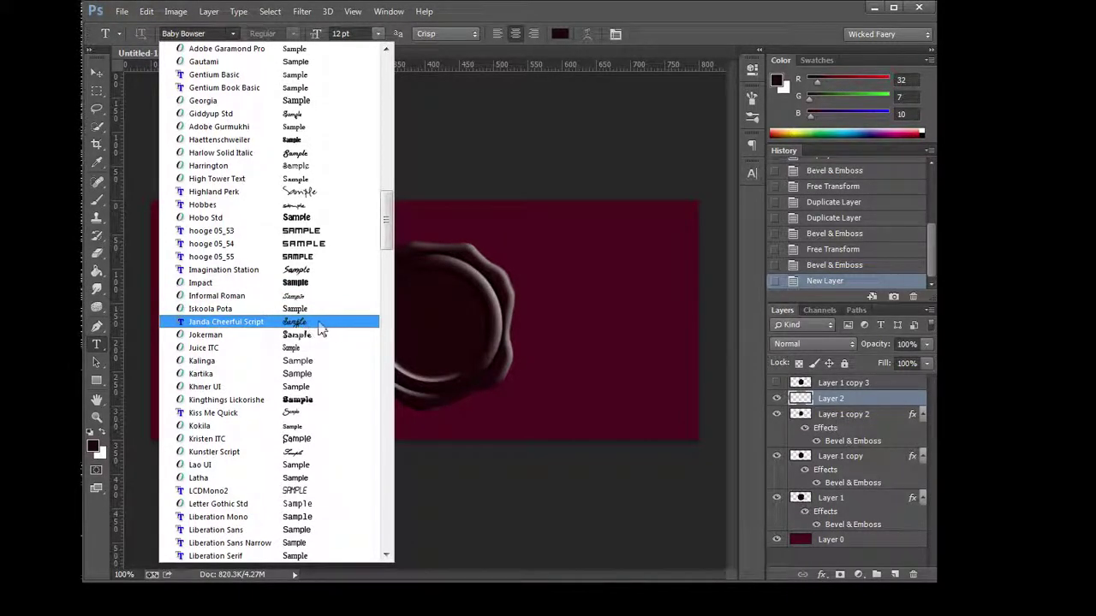
click(325, 325)
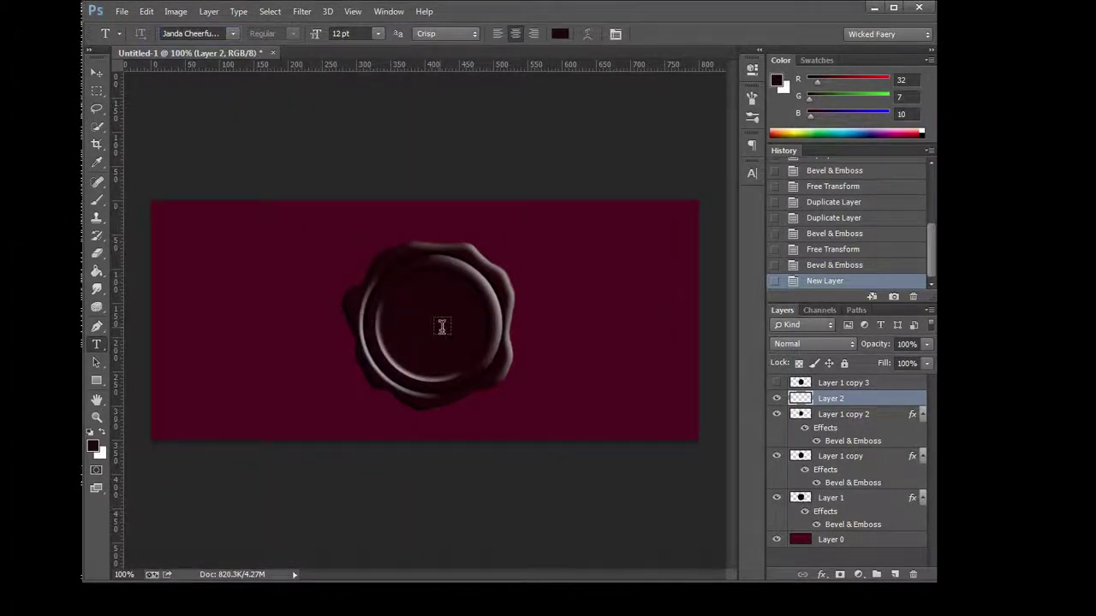
Place a horizontal guide and a vertical guide near 414 px, crossing at the seal's centre.
drag(401, 67, 442, 320)
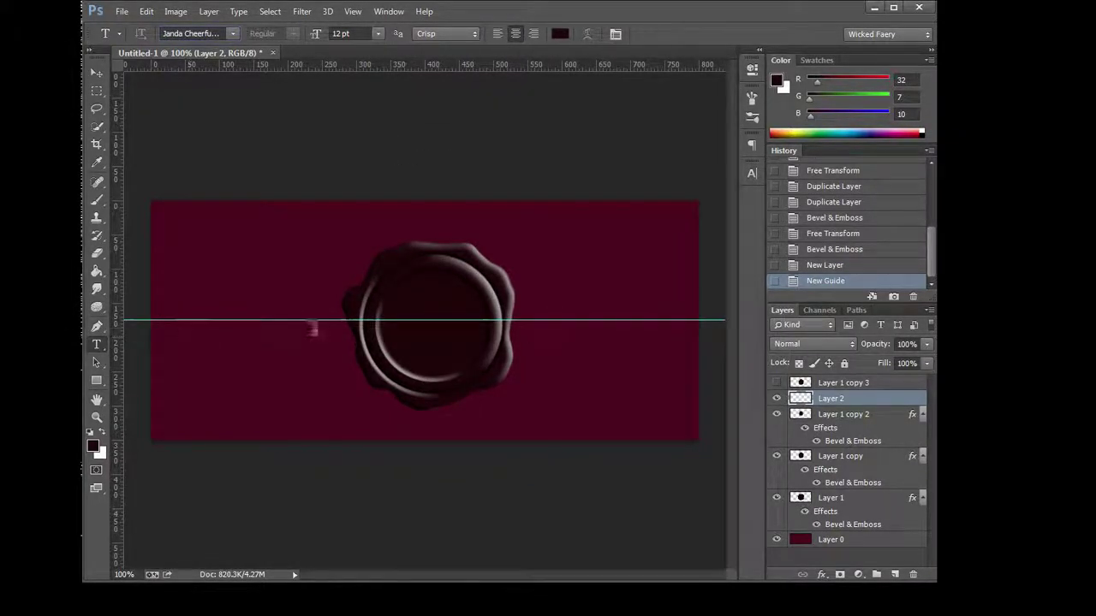
drag(114, 338, 439, 336)
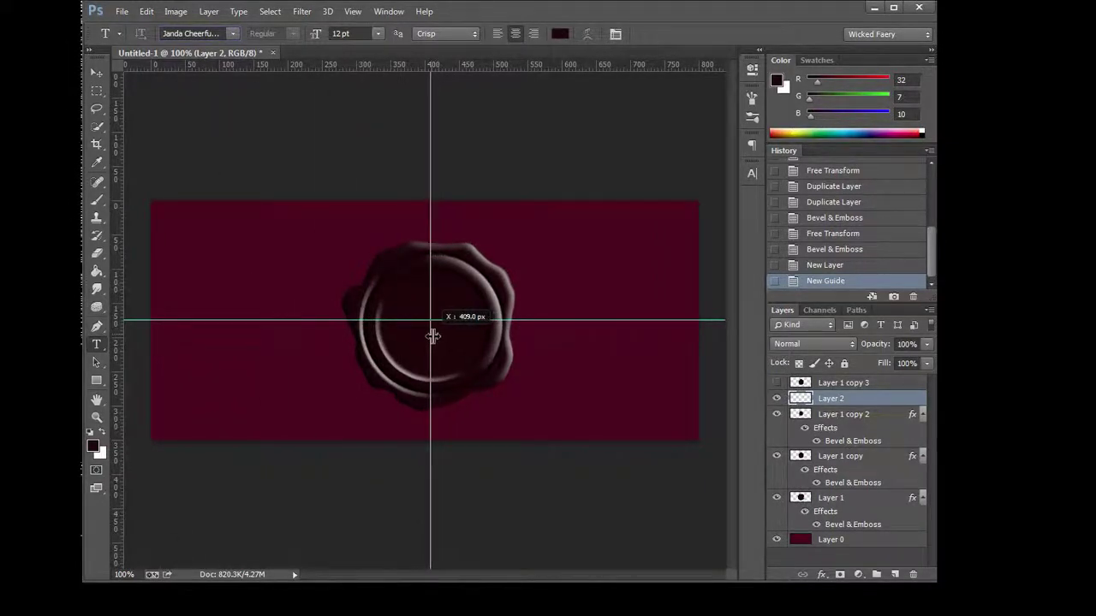
drag(439, 336, 436, 336)
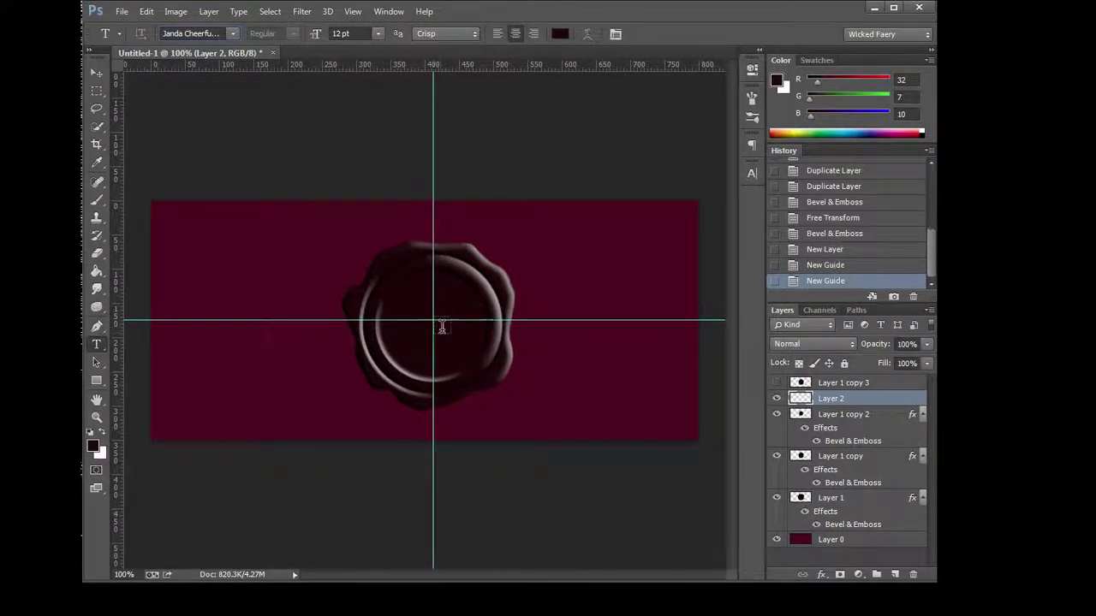
key(alt+Tab)
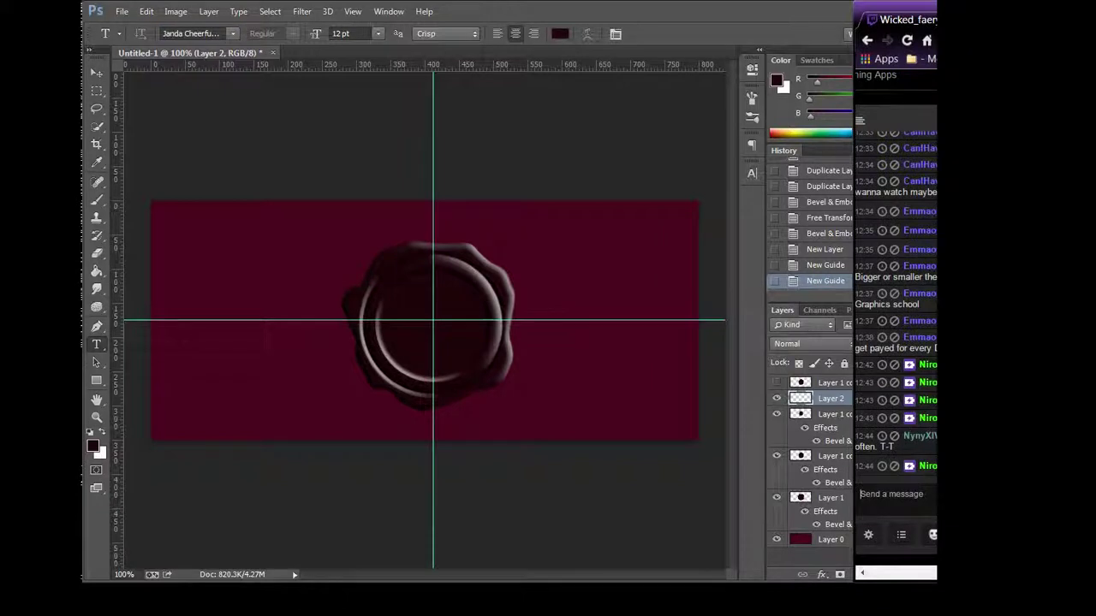
text(it's ok)
key(Return)
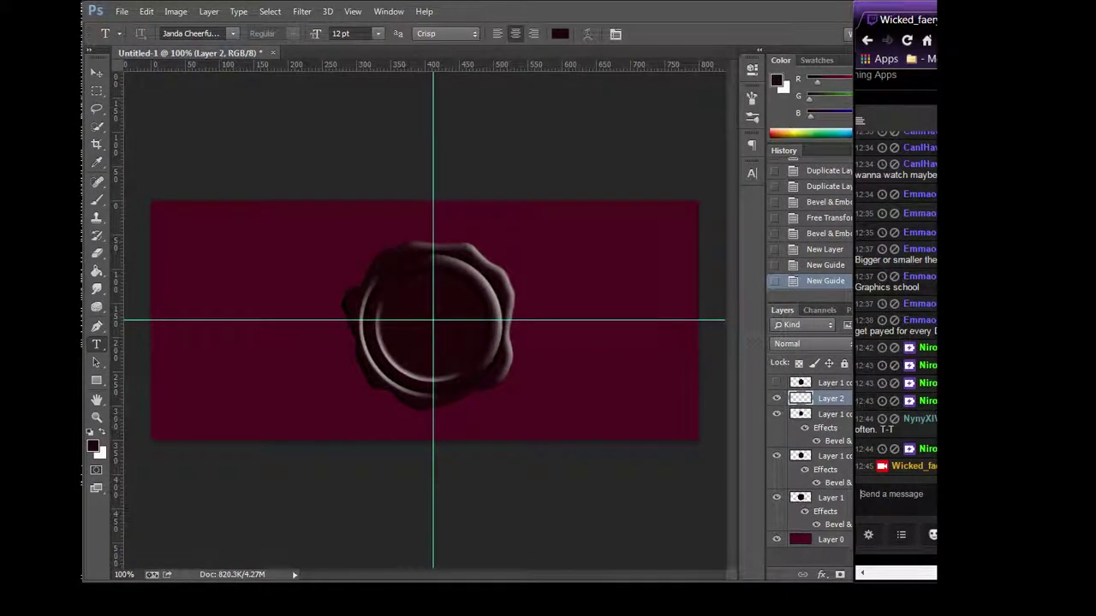
click(634, 13)
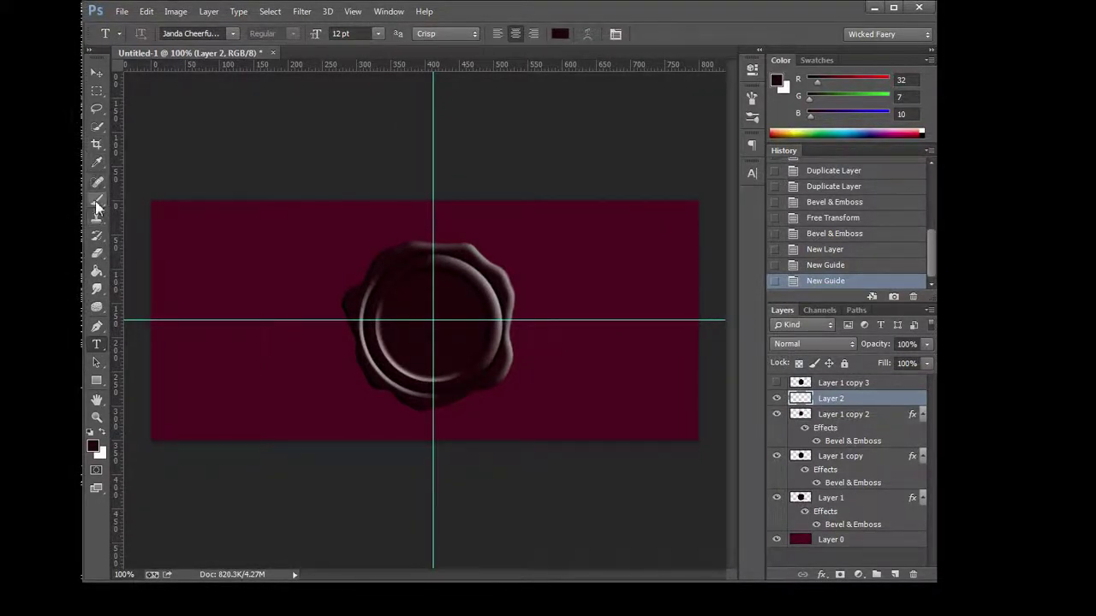
Start a type layer at the seal's centre, set the size to 24 pt, and type N.
click(434, 349)
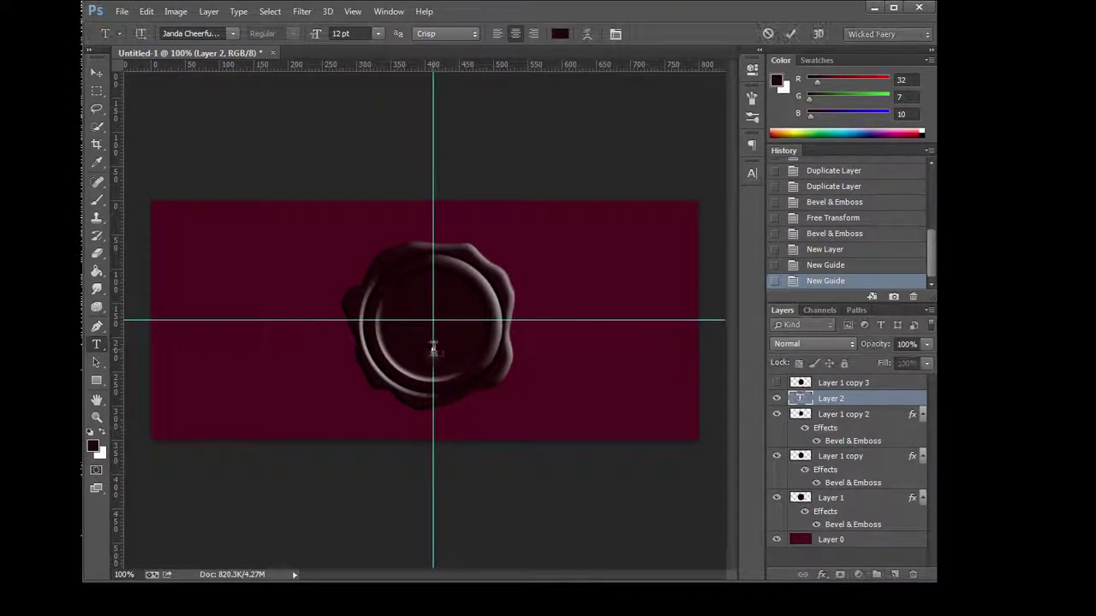
click(378, 34)
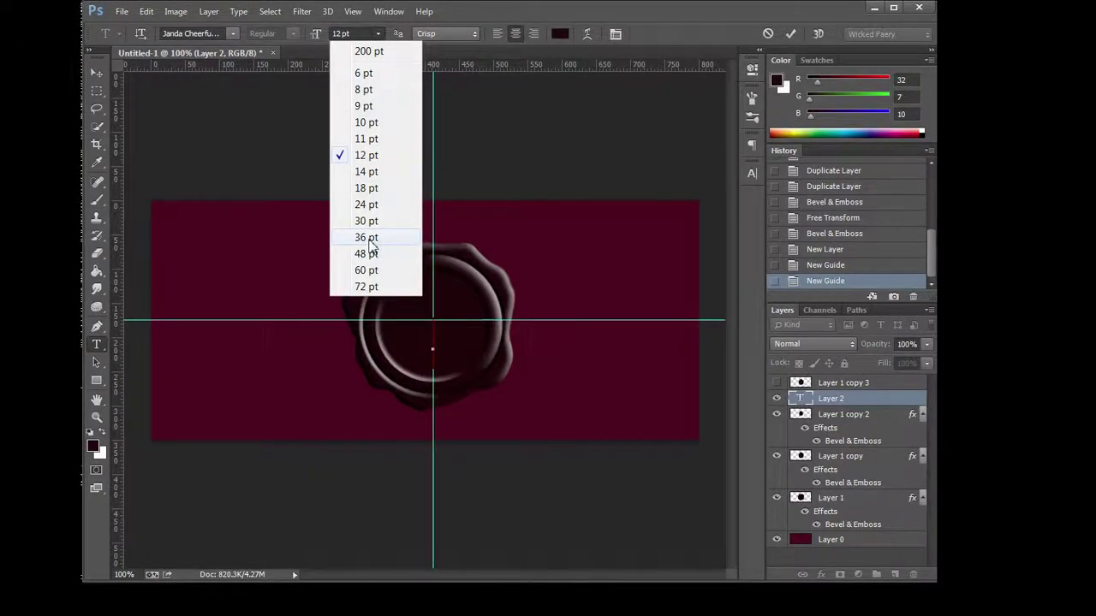
click(368, 238)
click(377, 33)
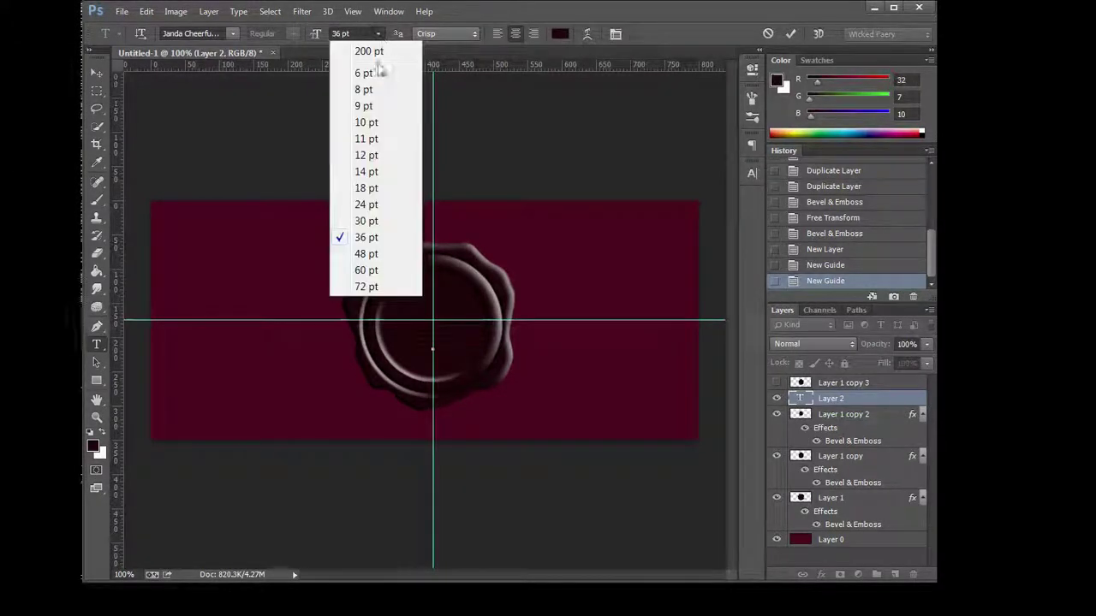
click(368, 206)
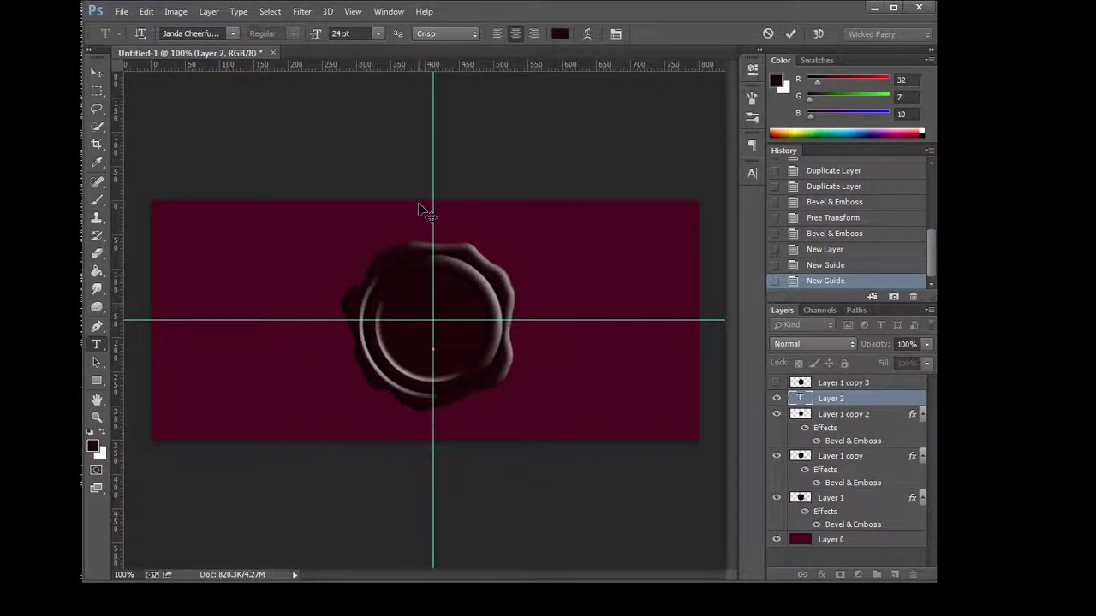
key(ctrl)
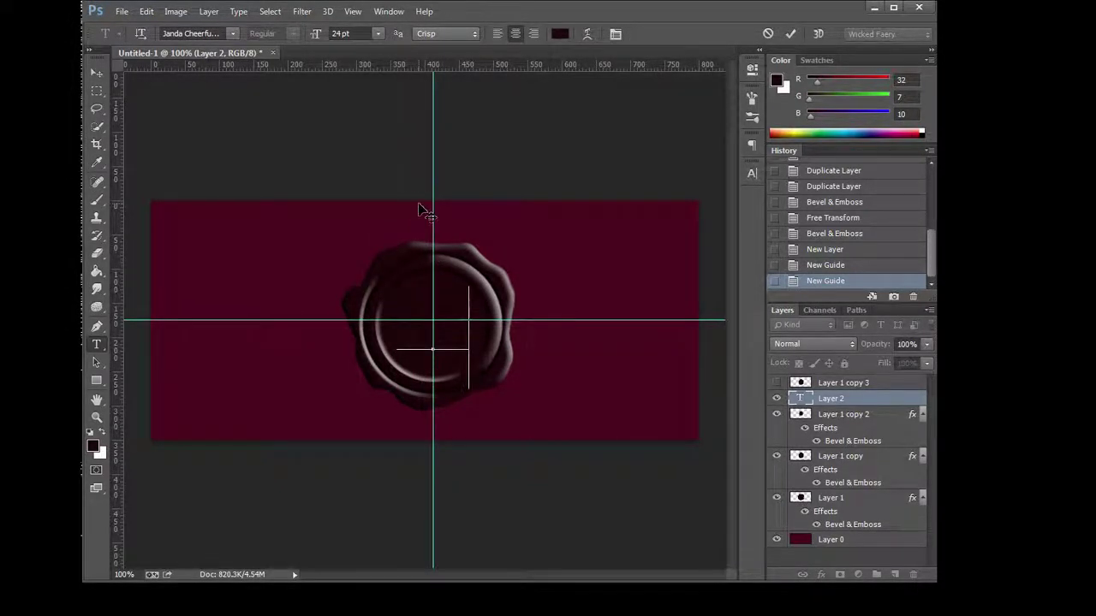
text(N)
click(829, 400)
right_click(839, 400)
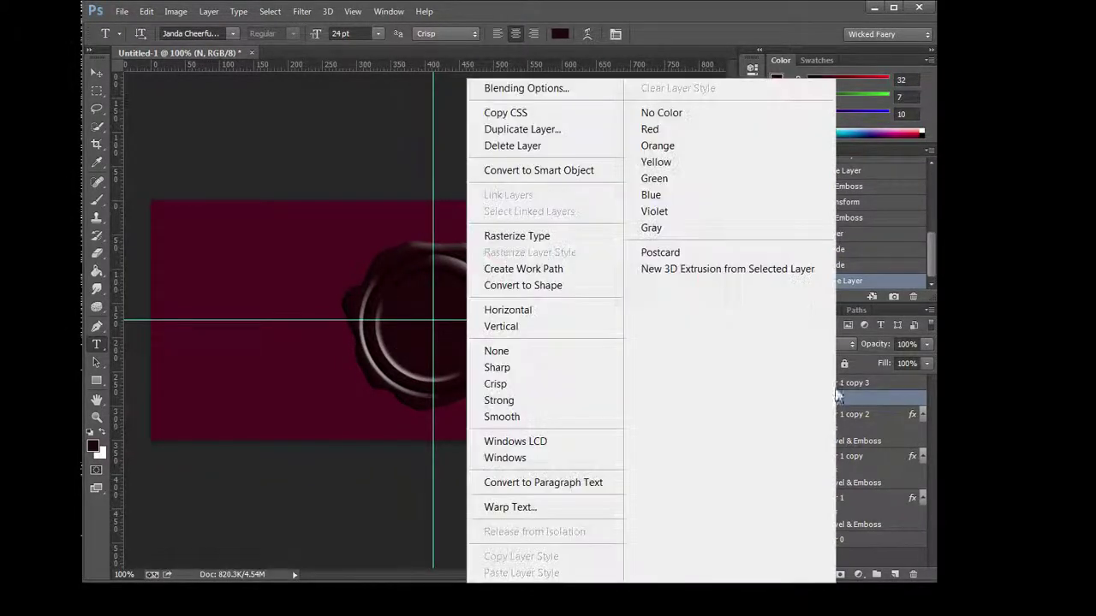
Give the N layer Bevel & Emboss reset to defaults (100% depth, 5 px size).
click(556, 81)
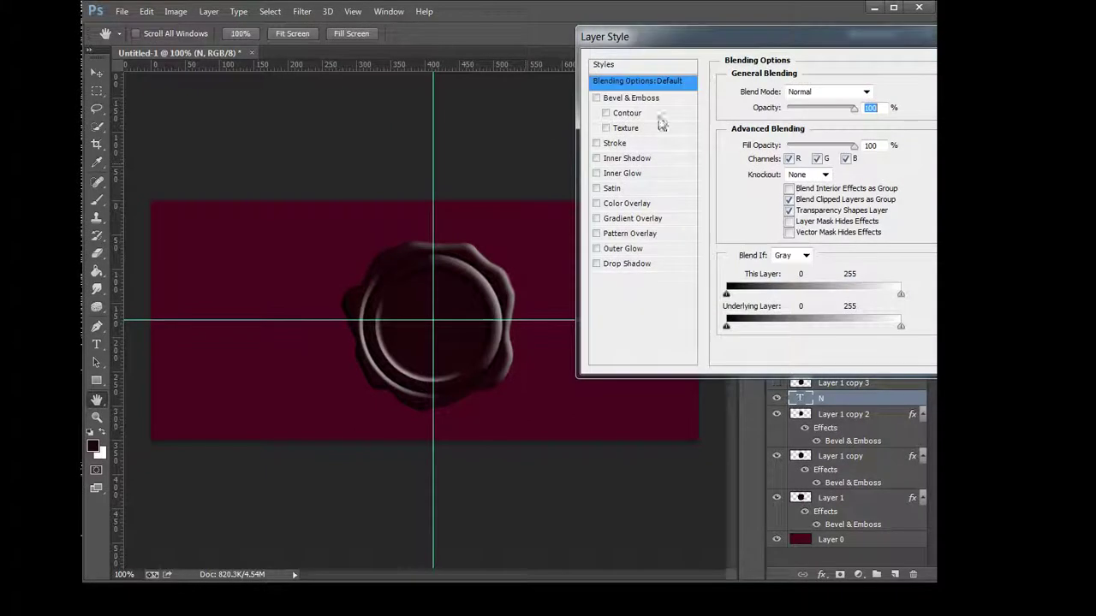
click(642, 99)
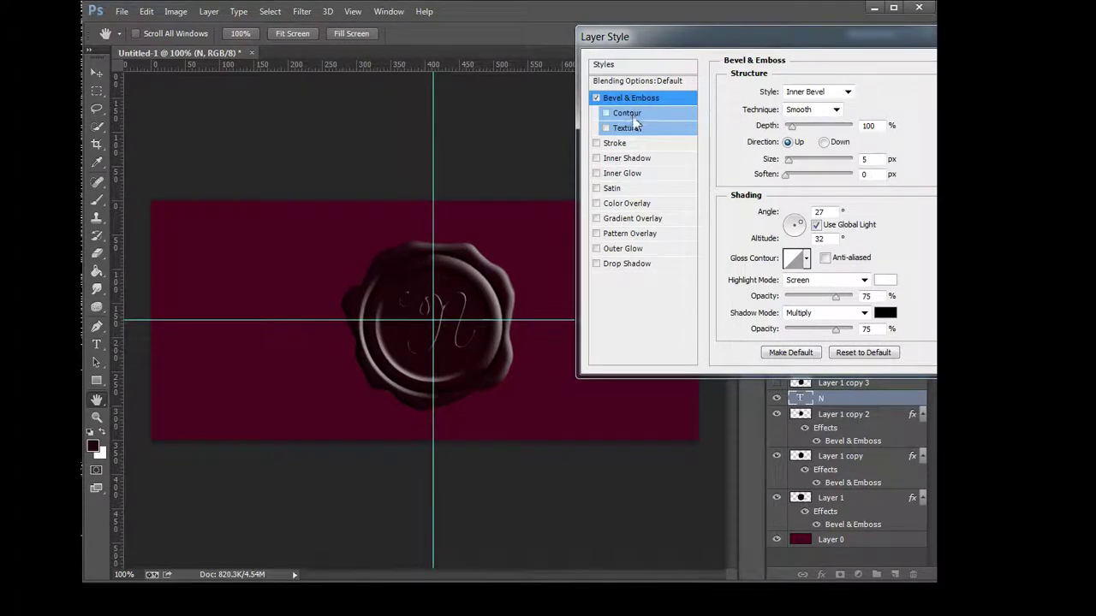
click(618, 146)
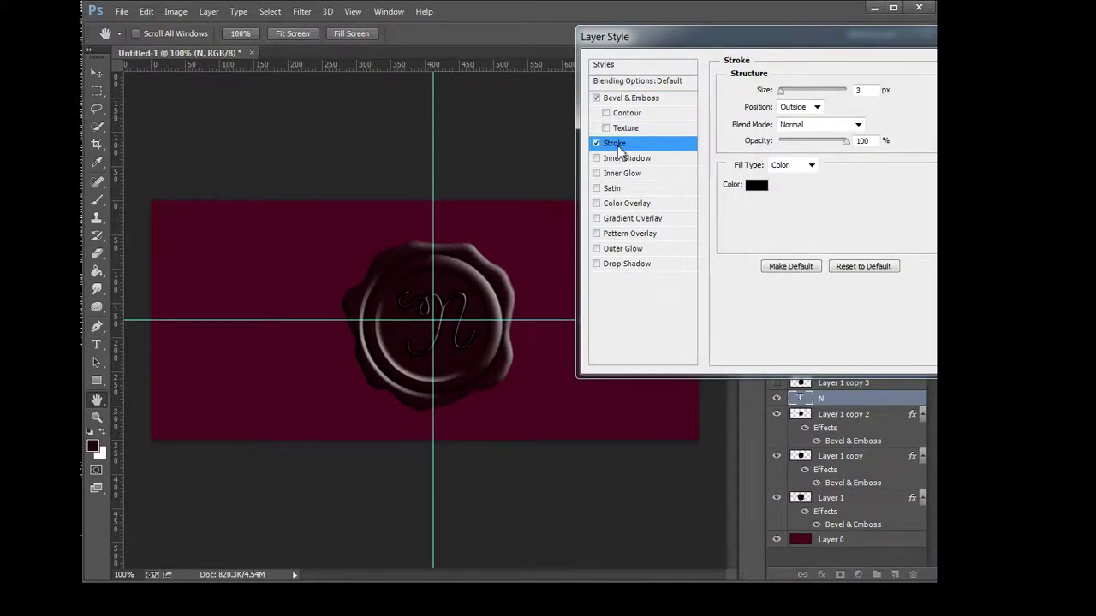
click(598, 145)
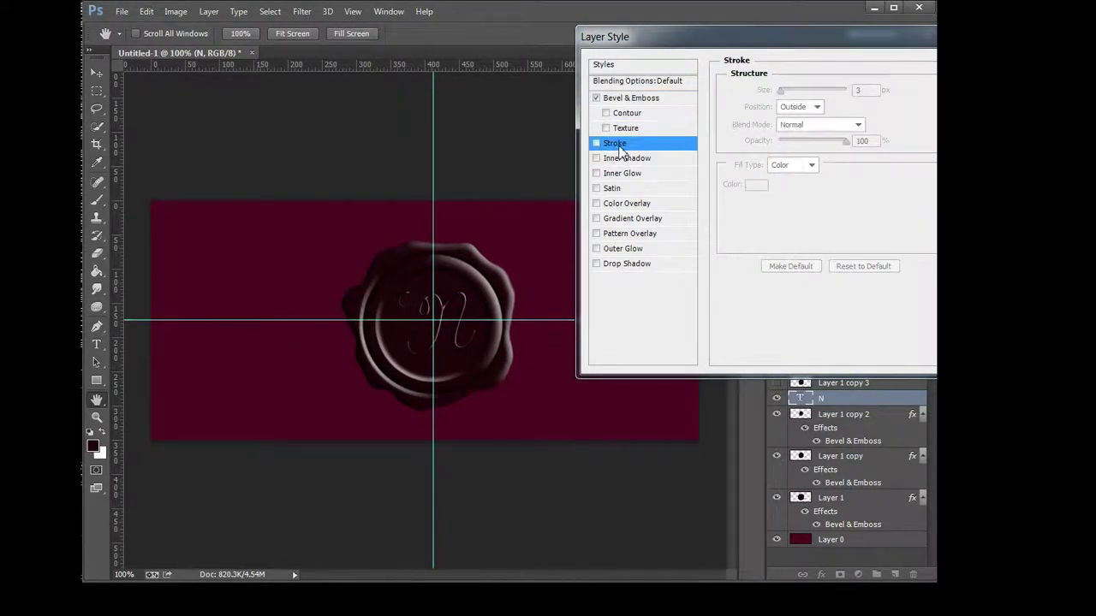
click(638, 99)
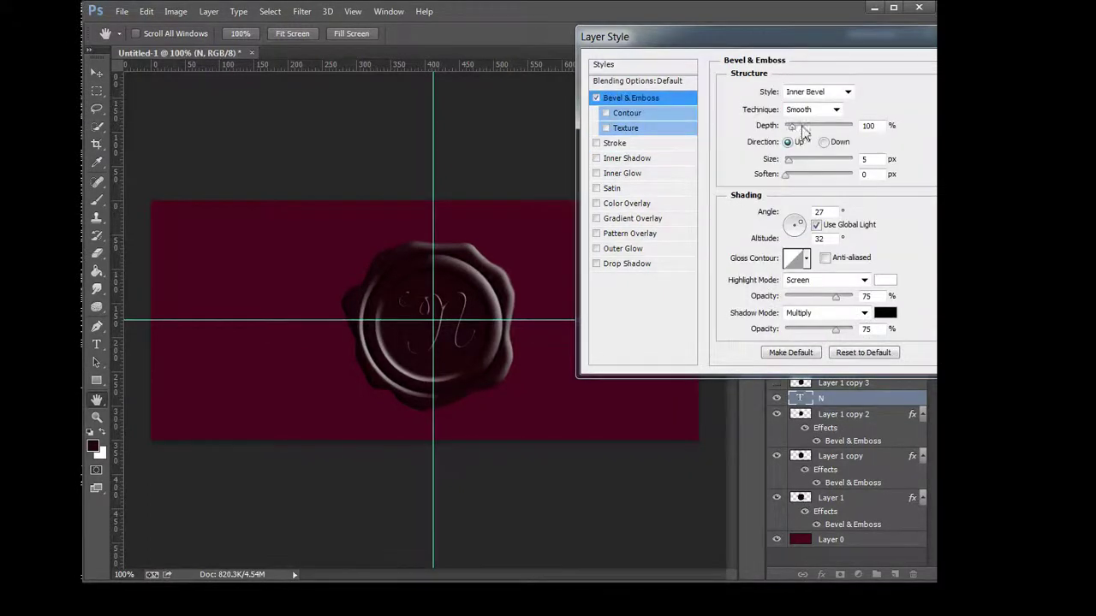
drag(799, 127, 792, 181)
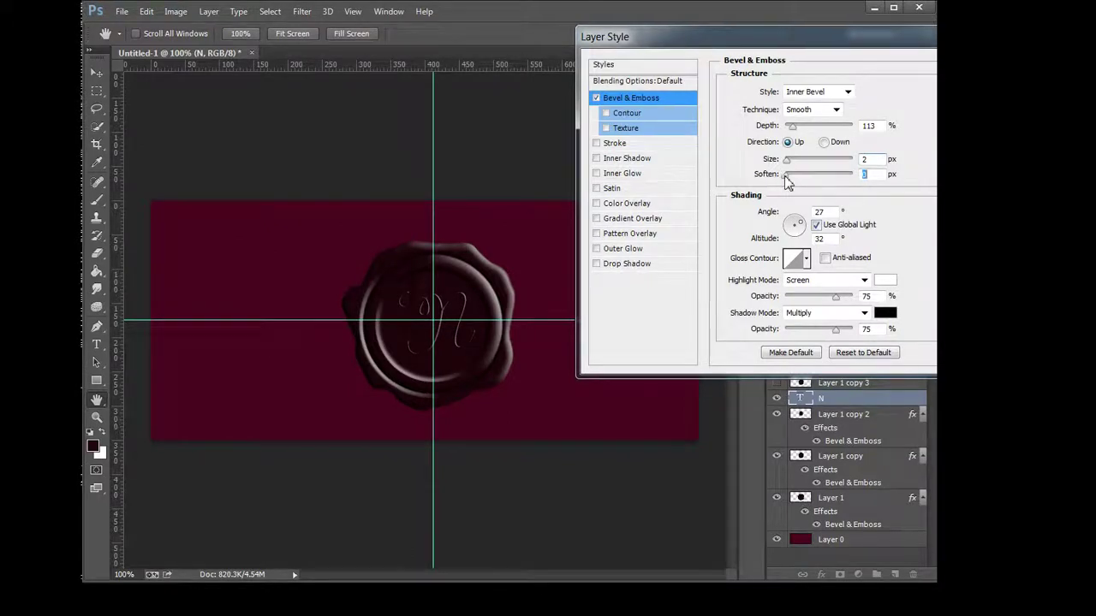
click(867, 353)
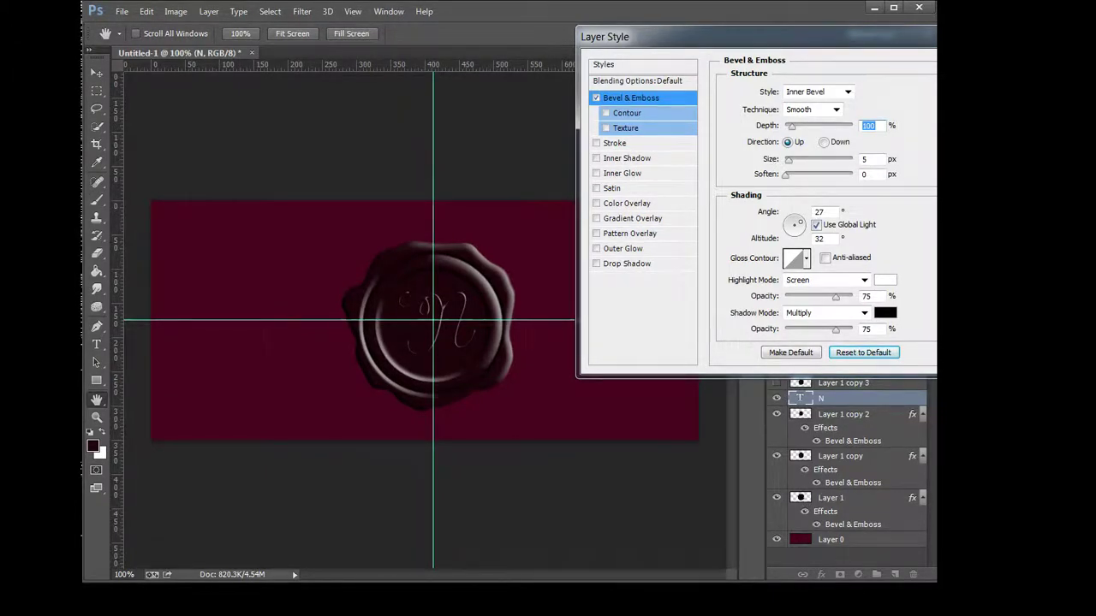
key(Return)
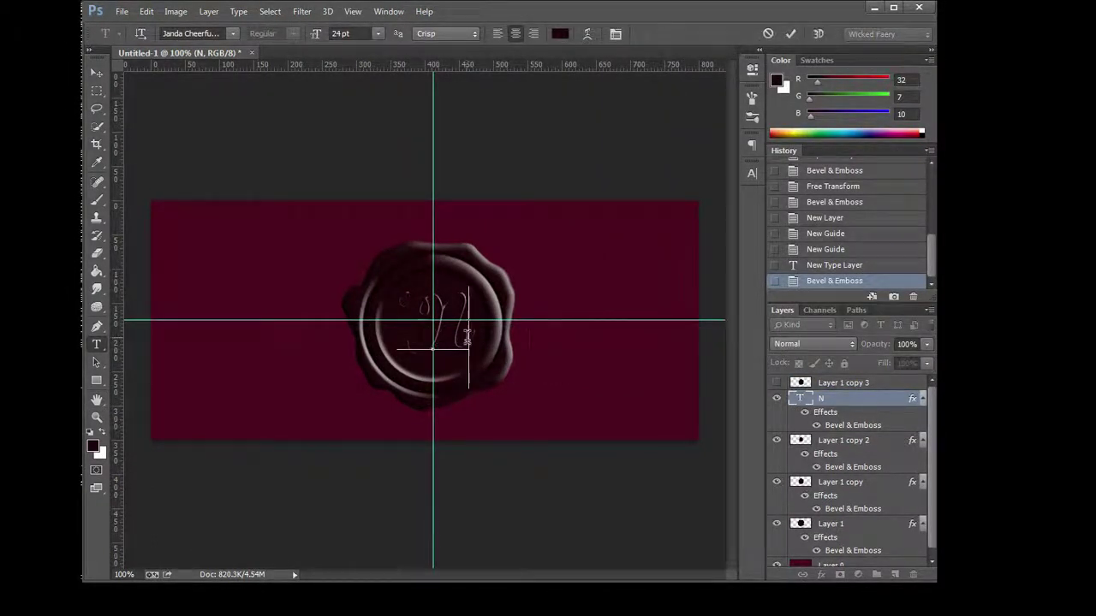
Try Kunstler Script and then Old English Text MT as the N's font.
key(ctrl+a)
click(232, 34)
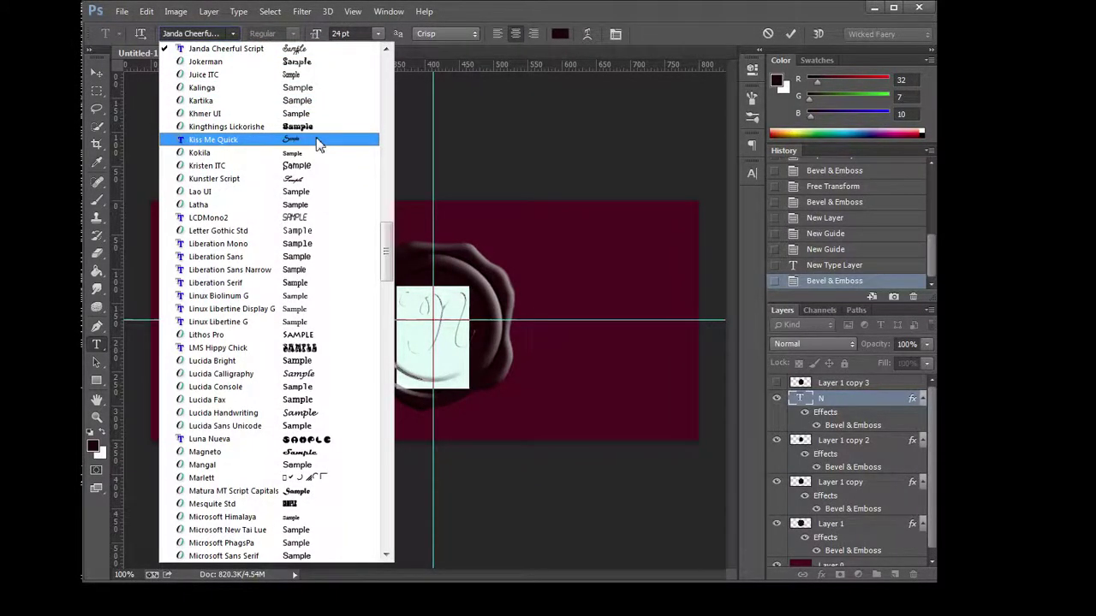
click(323, 179)
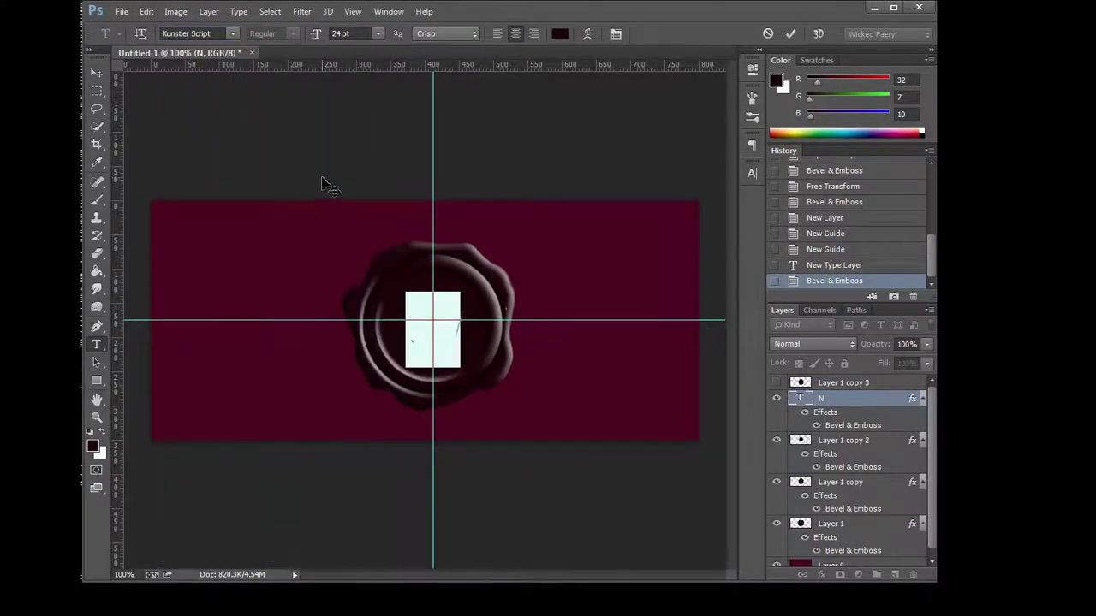
click(233, 34)
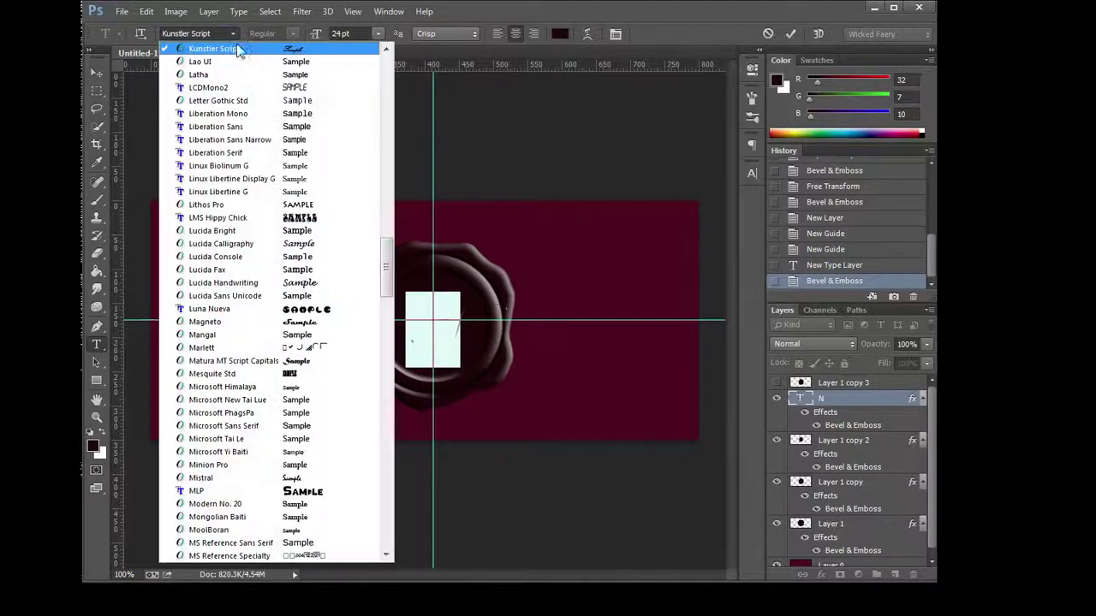
scroll(334, 326, down, 2)
scroll(334, 325, down, 1)
scroll(334, 329, down, 2)
scroll(332, 334, down, 1)
scroll(332, 330, down, 1)
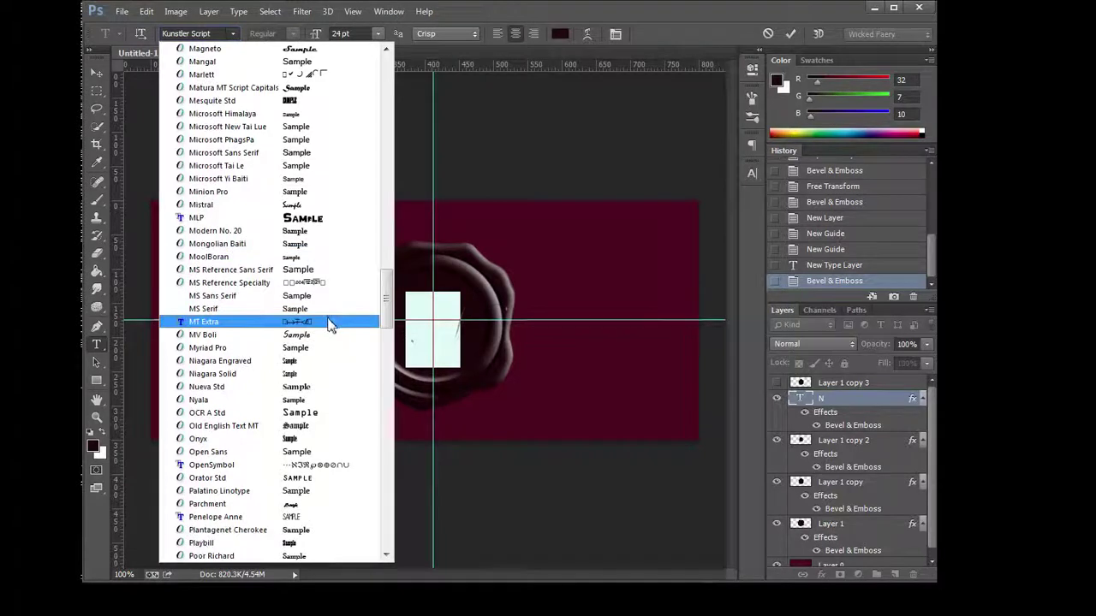
scroll(332, 330, down, 1)
click(313, 386)
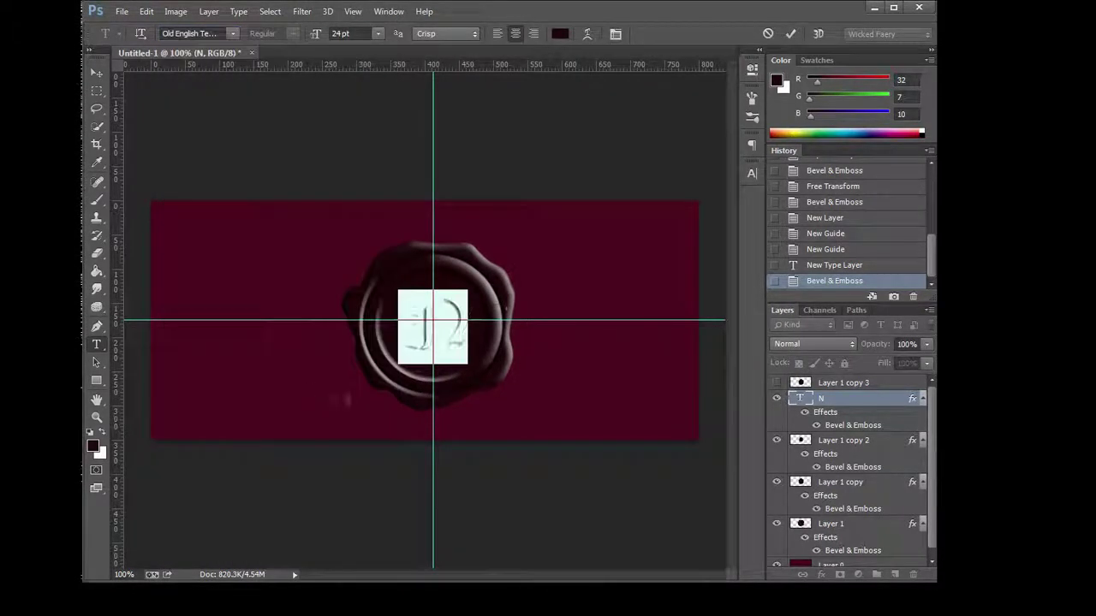
Change the N's font to Parchment and preview it on the seal.
drag(466, 336, 396, 324)
click(231, 34)
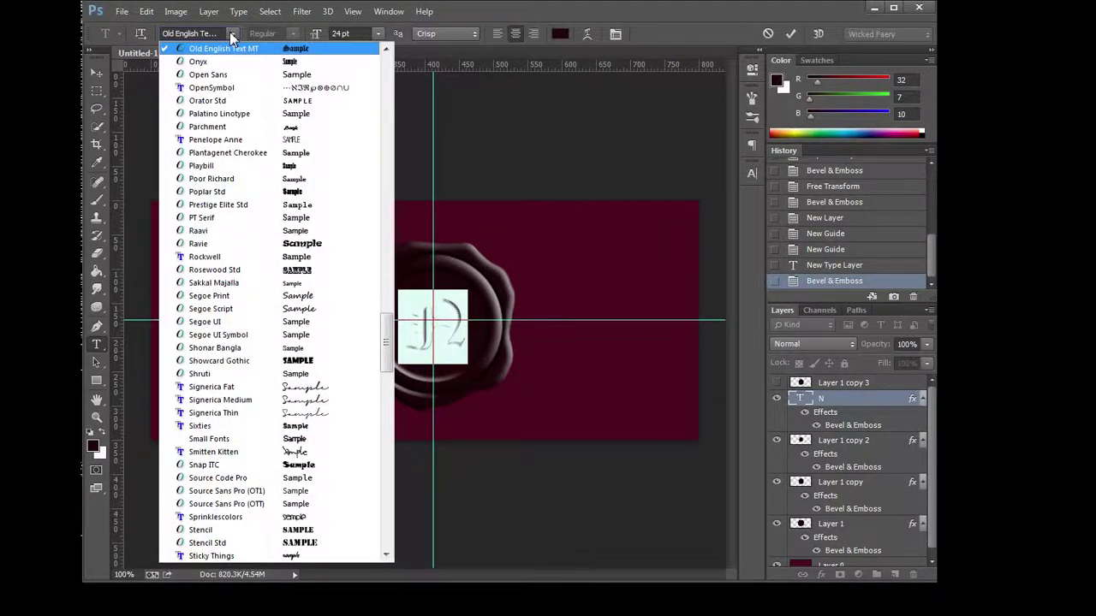
click(279, 126)
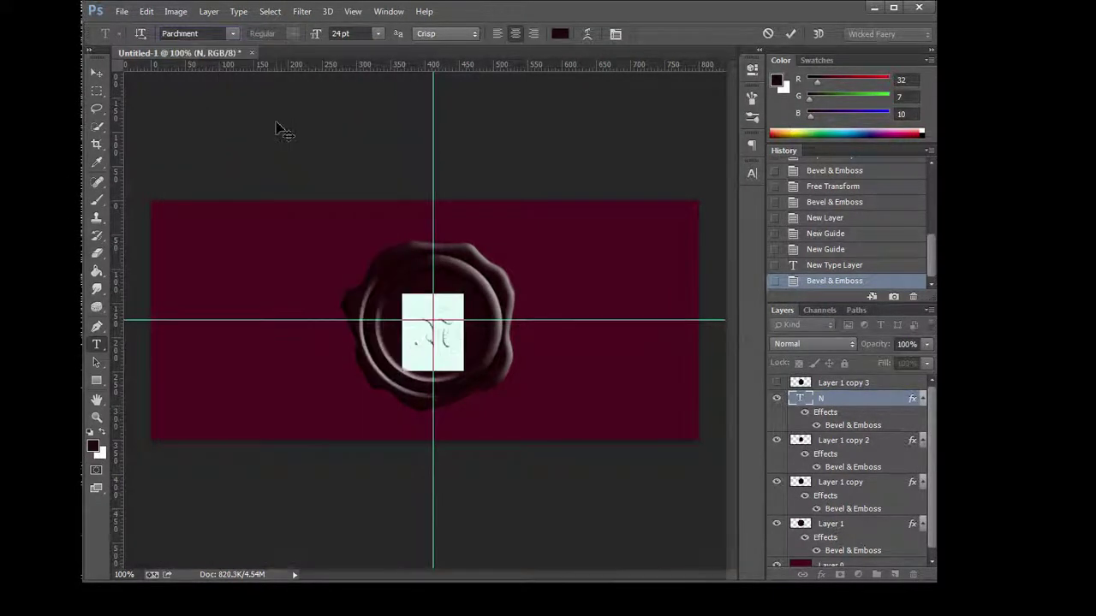
click(411, 337)
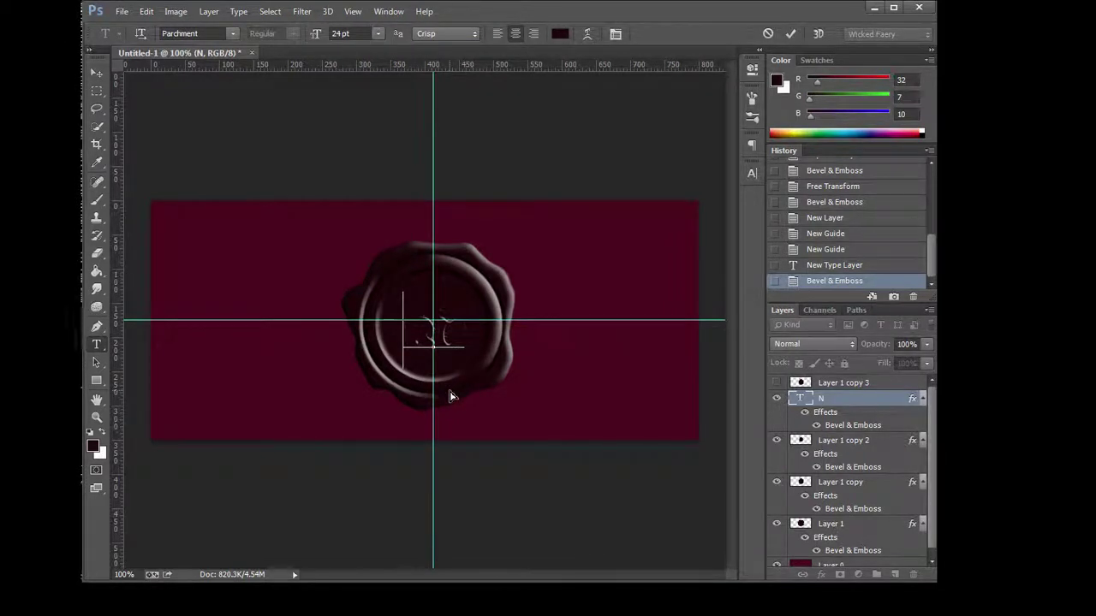
click(908, 496)
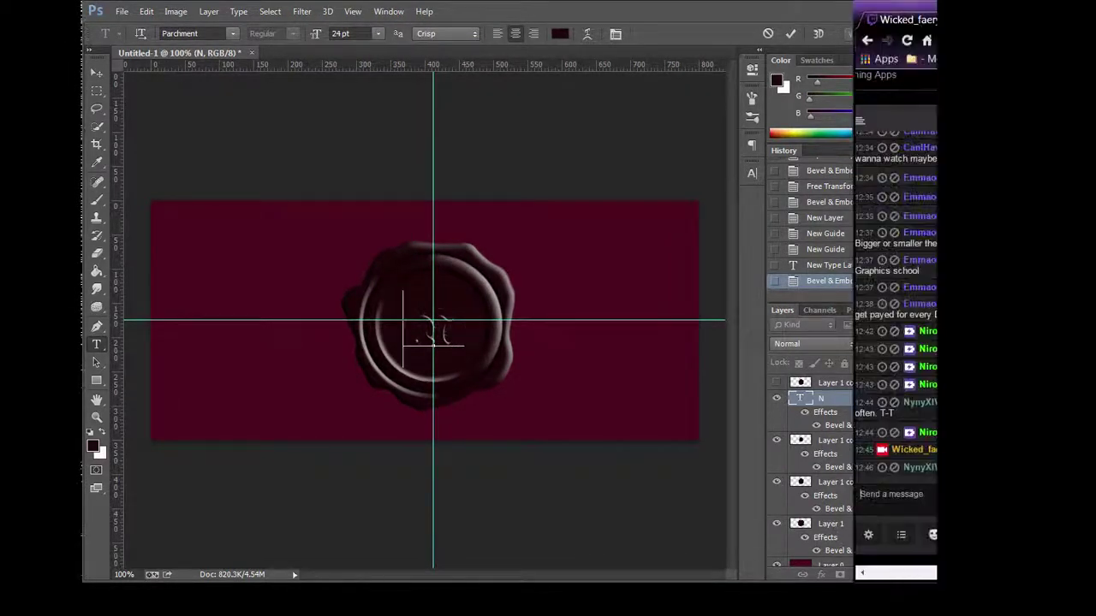
click(516, 501)
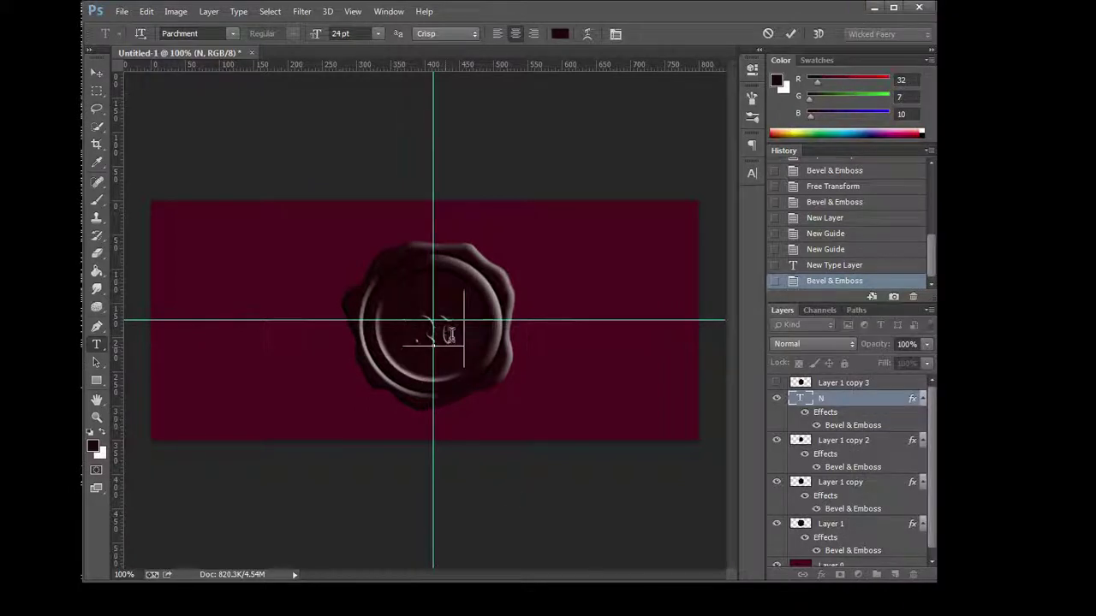
Enlarge the N to 30 pt and nudge it slightly downward.
double_click(466, 336)
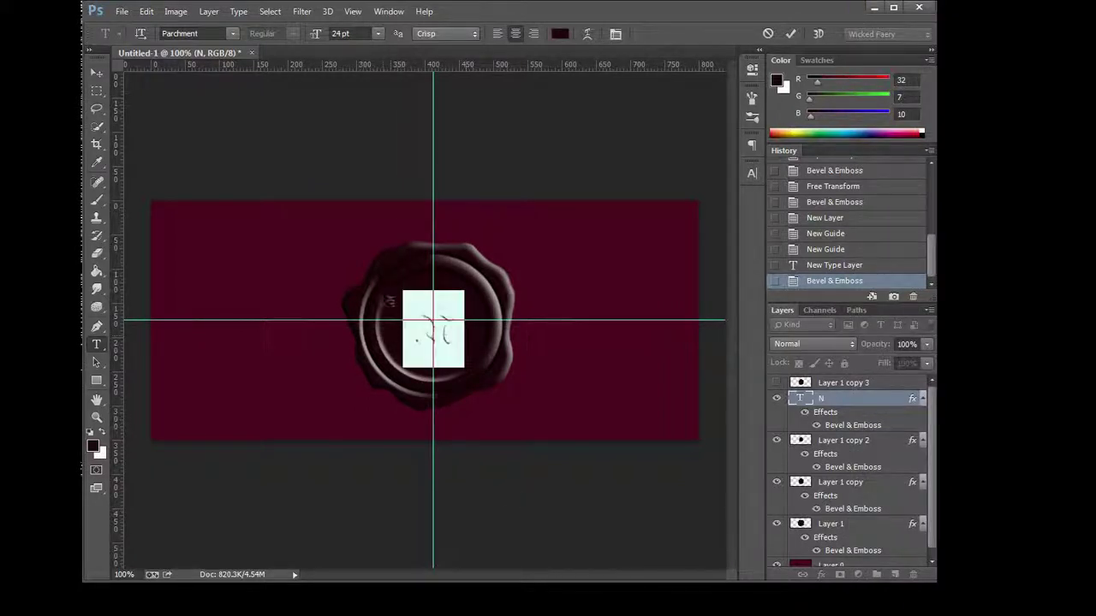
click(379, 39)
click(377, 220)
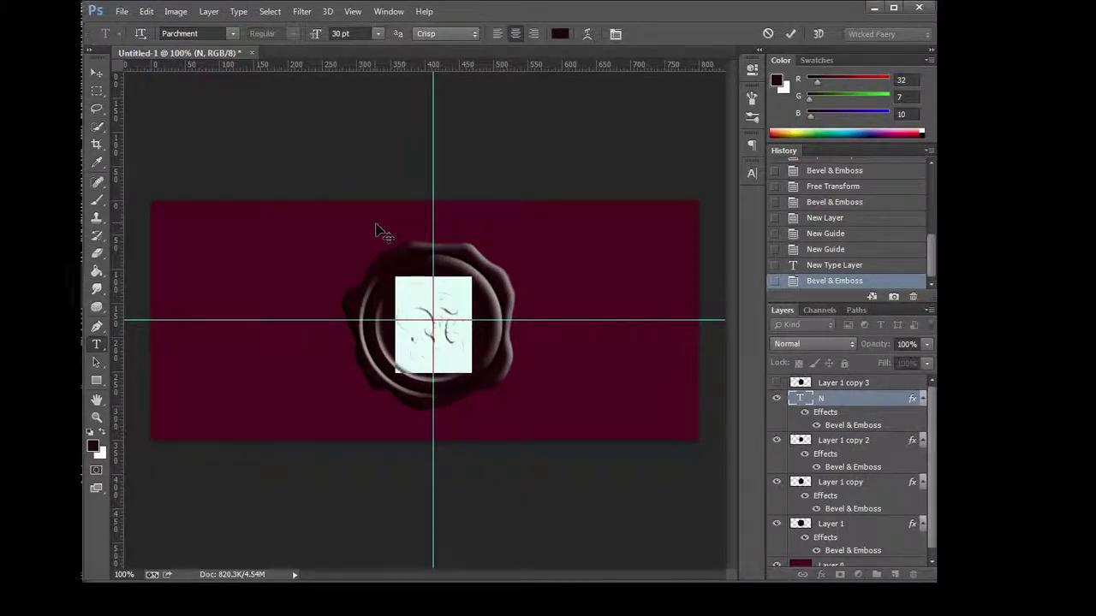
click(445, 336)
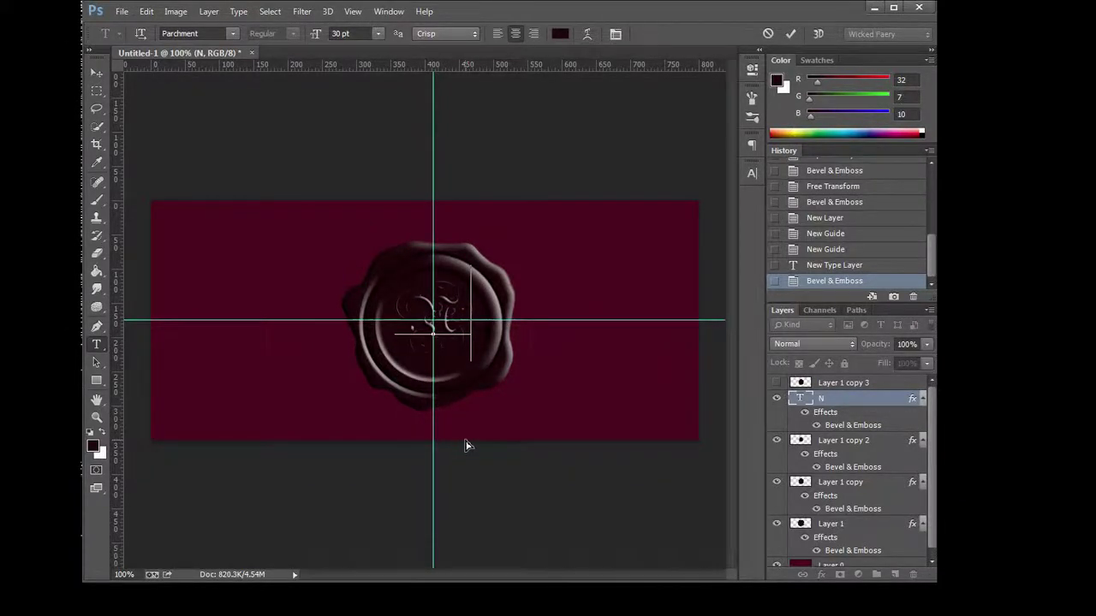
key(alt+shift+Down)
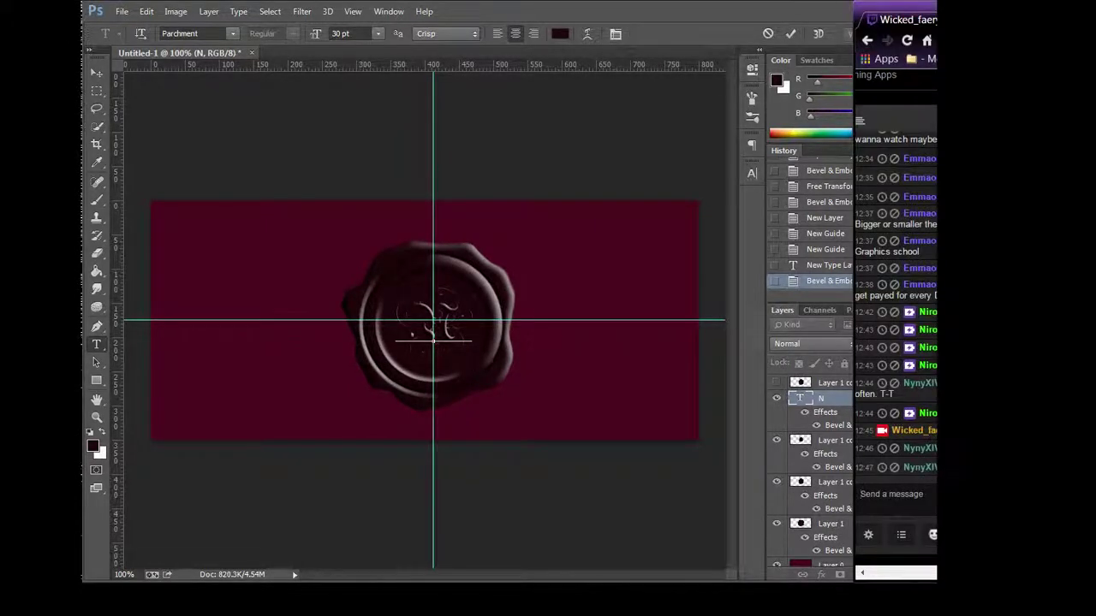
click(890, 494)
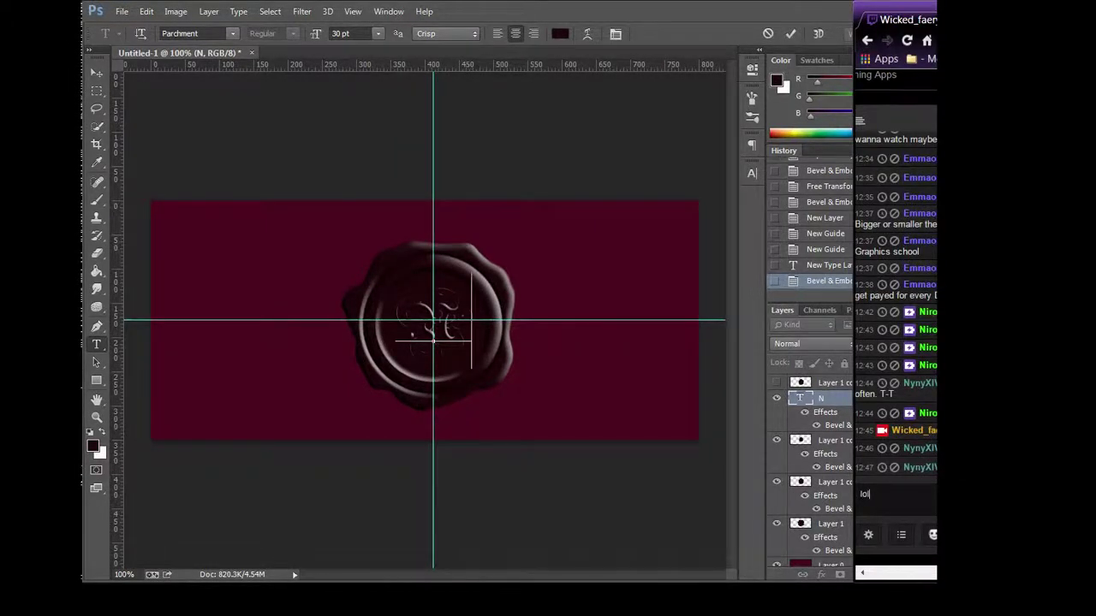
key(Return)
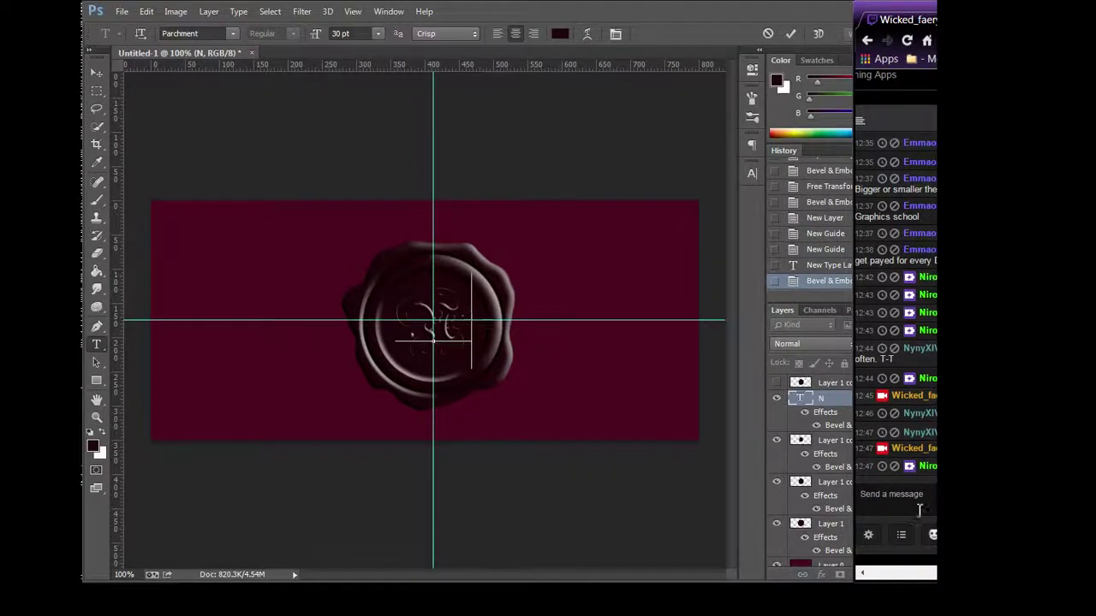
click(440, 335)
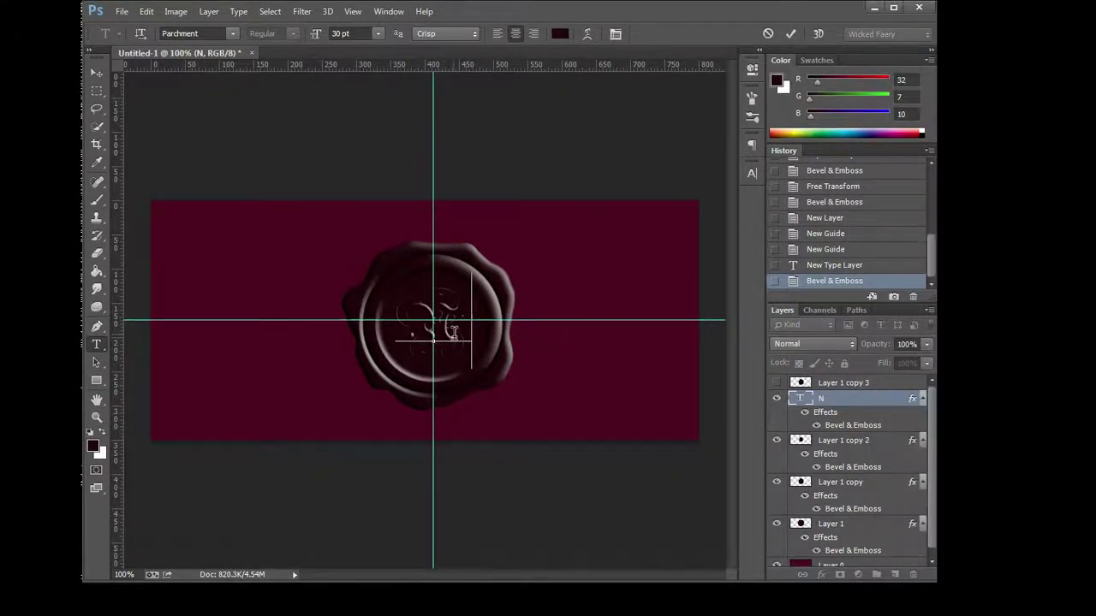
click(351, 12)
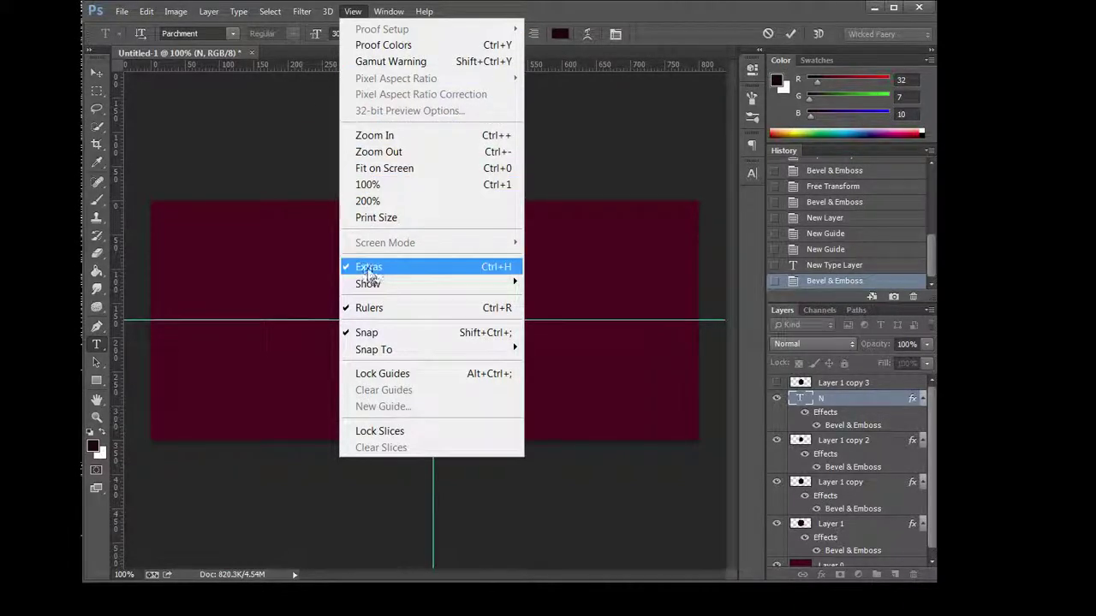
Briefly preview the seal without guides, then set the N's font to Xiomara.
click(369, 267)
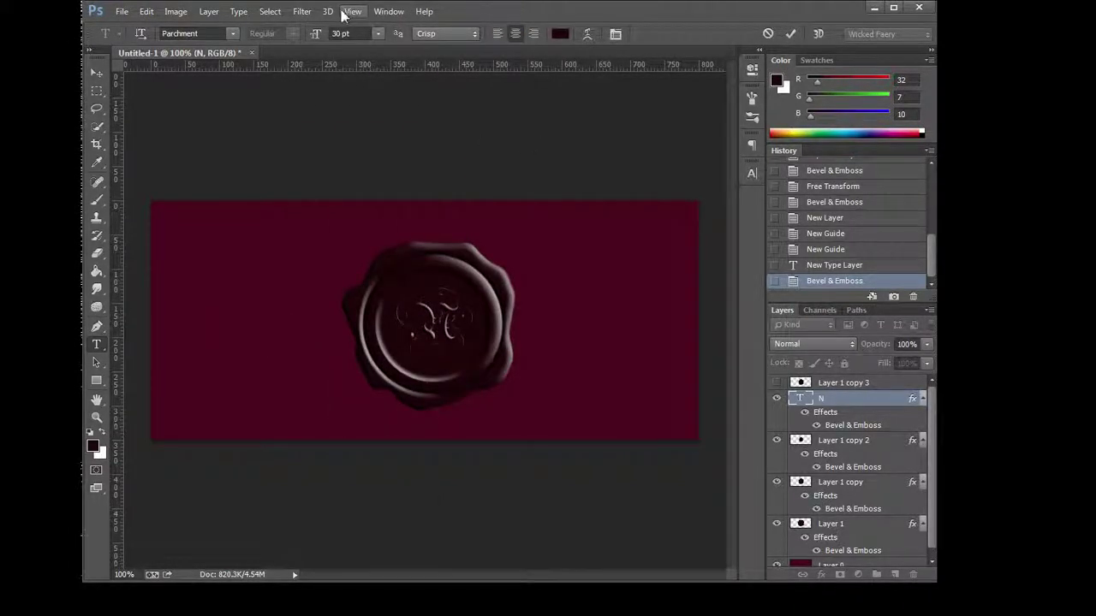
click(352, 11)
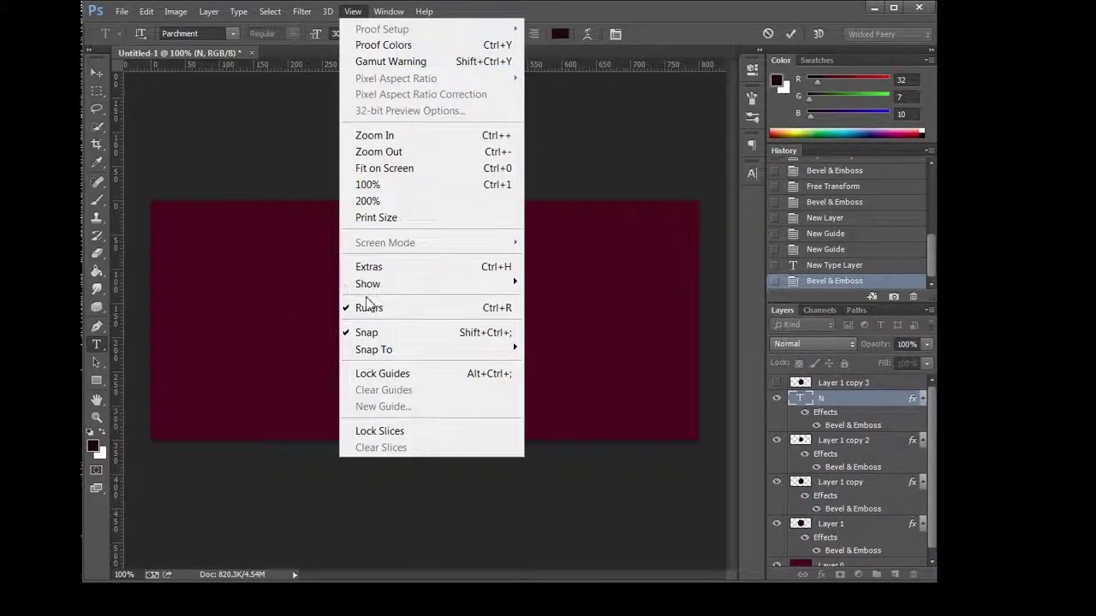
click(370, 268)
drag(469, 343, 350, 339)
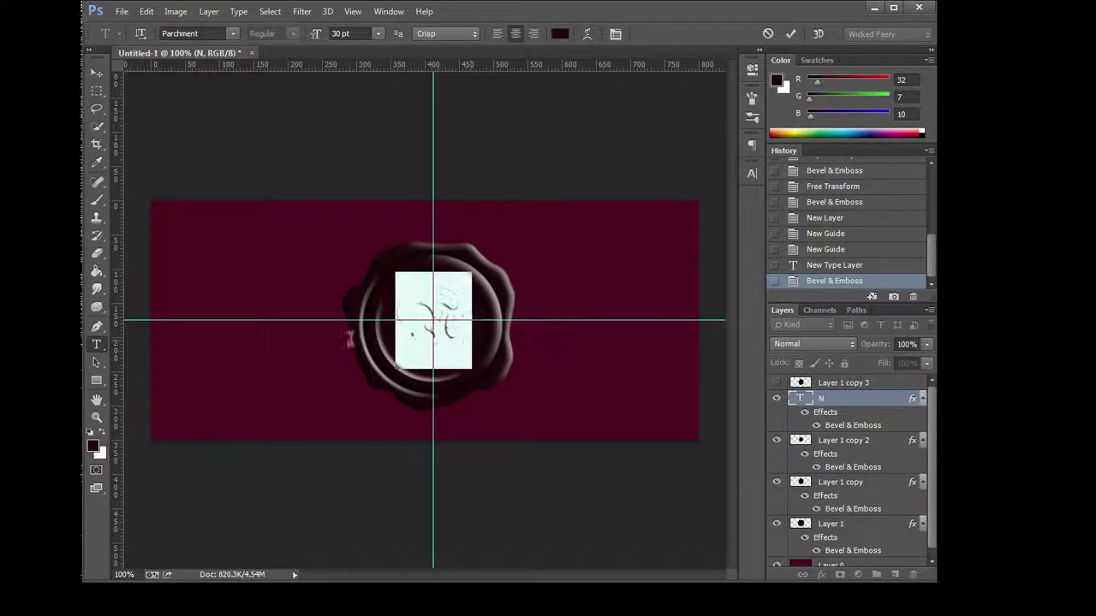
click(232, 34)
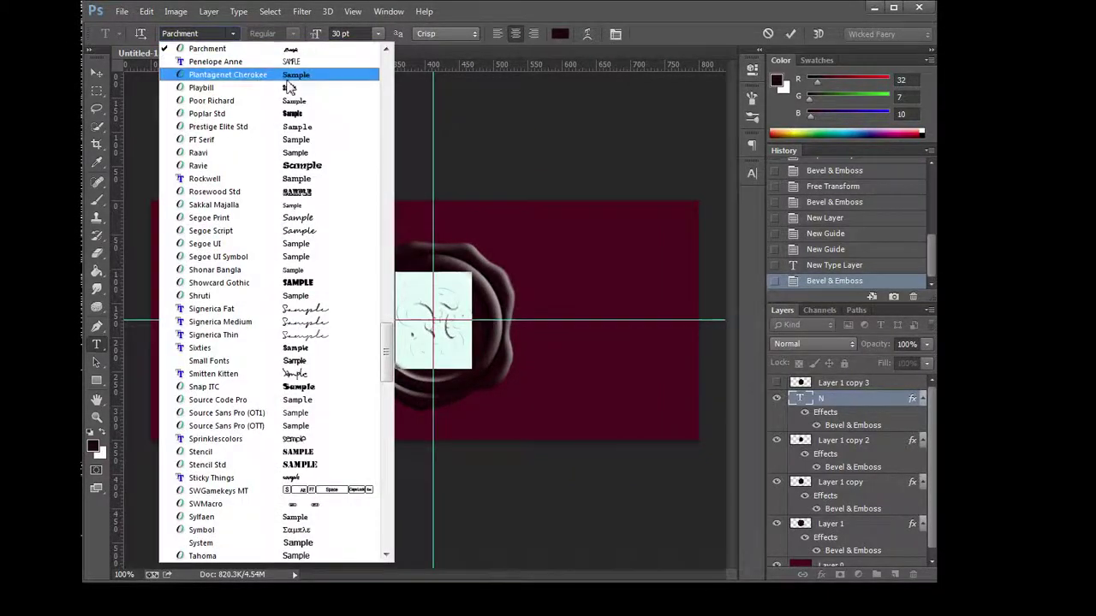
scroll(377, 294, down, 1)
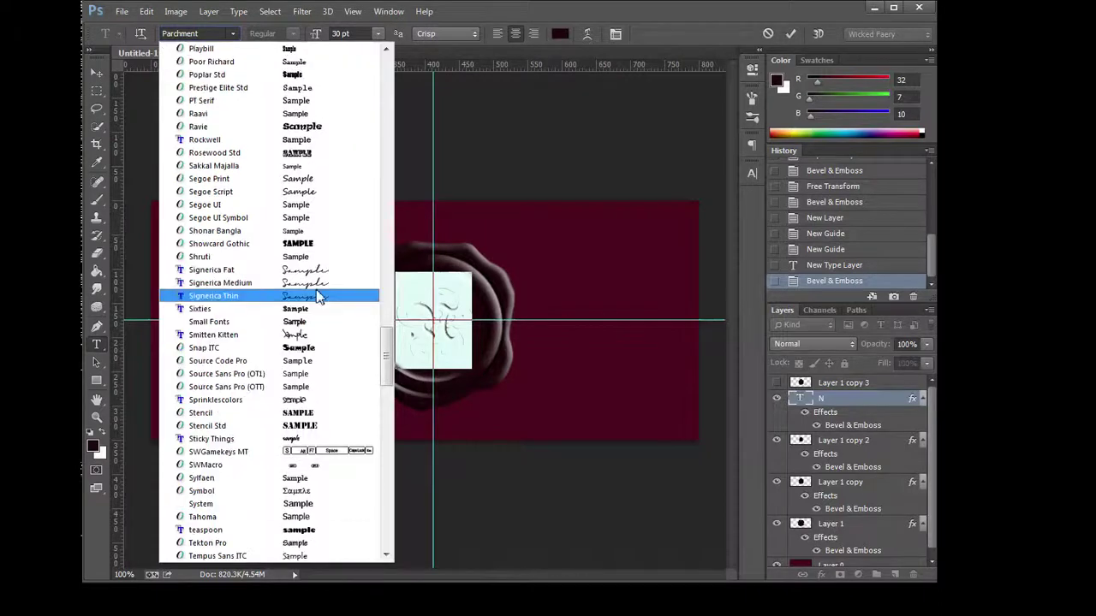
scroll(321, 313, down, 1)
scroll(323, 315, down, 1)
scroll(323, 315, down, 2)
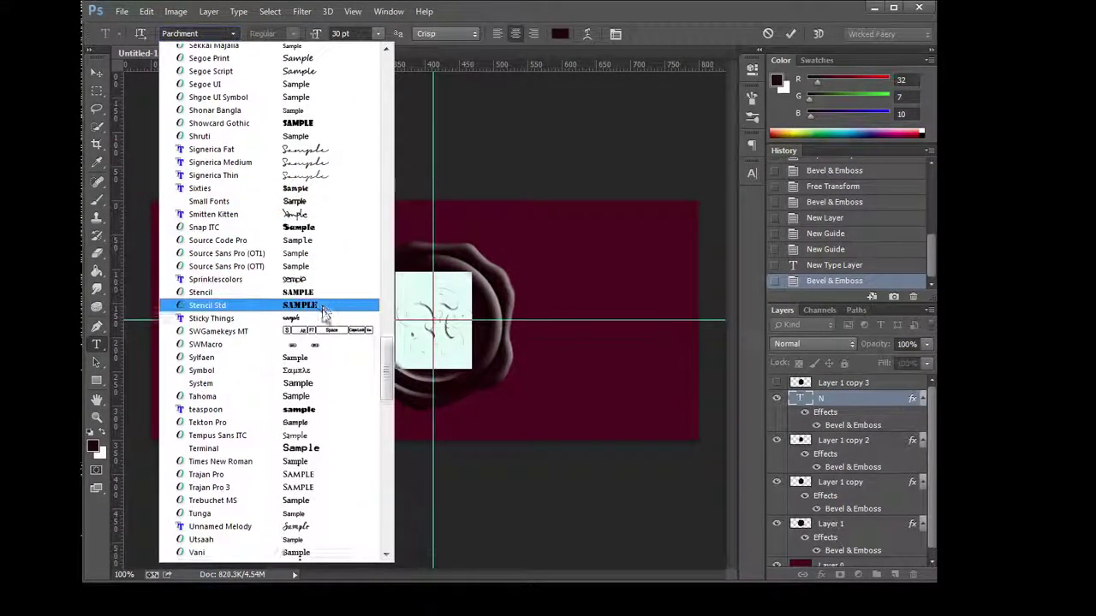
scroll(324, 315, down, 1)
scroll(325, 317, down, 2)
scroll(325, 317, down, 3)
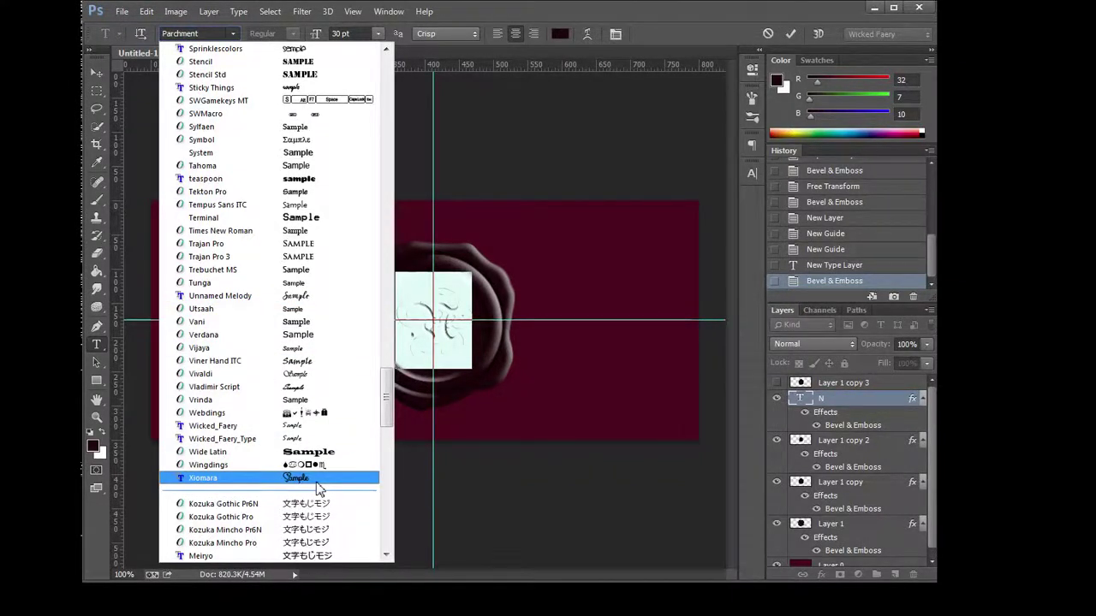
click(316, 484)
Resize the N to 14 pt and reposition it at the seal's centre.
click(378, 34)
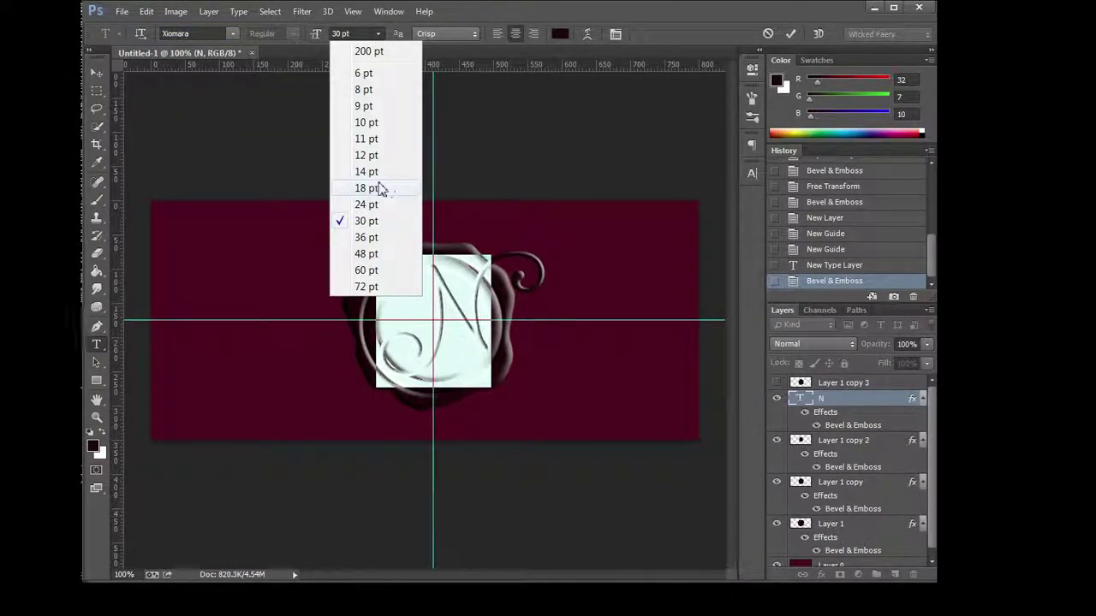
click(380, 187)
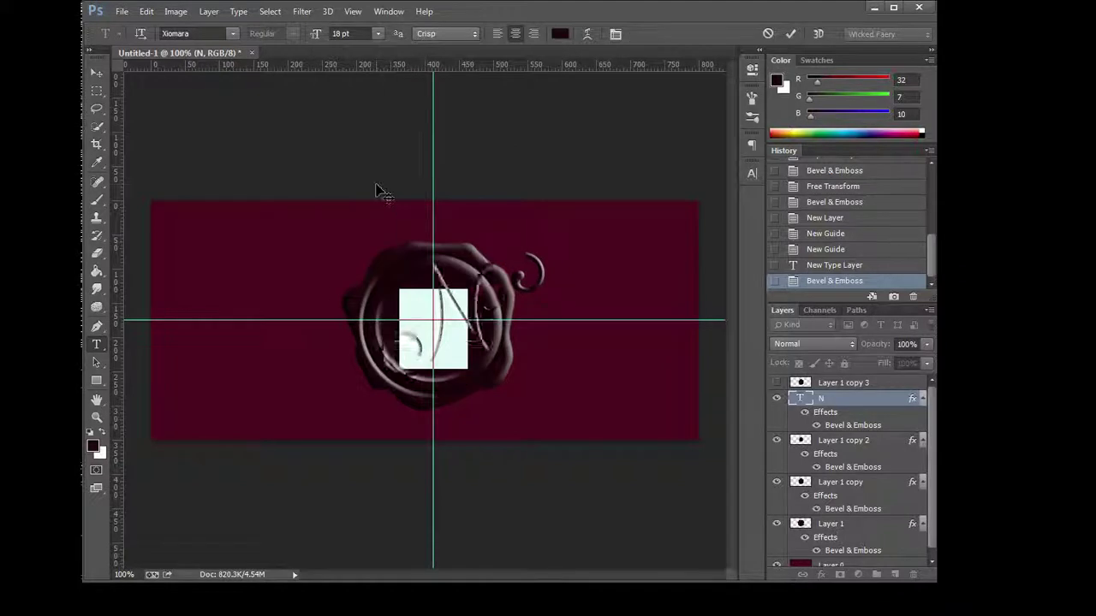
click(378, 34)
click(371, 157)
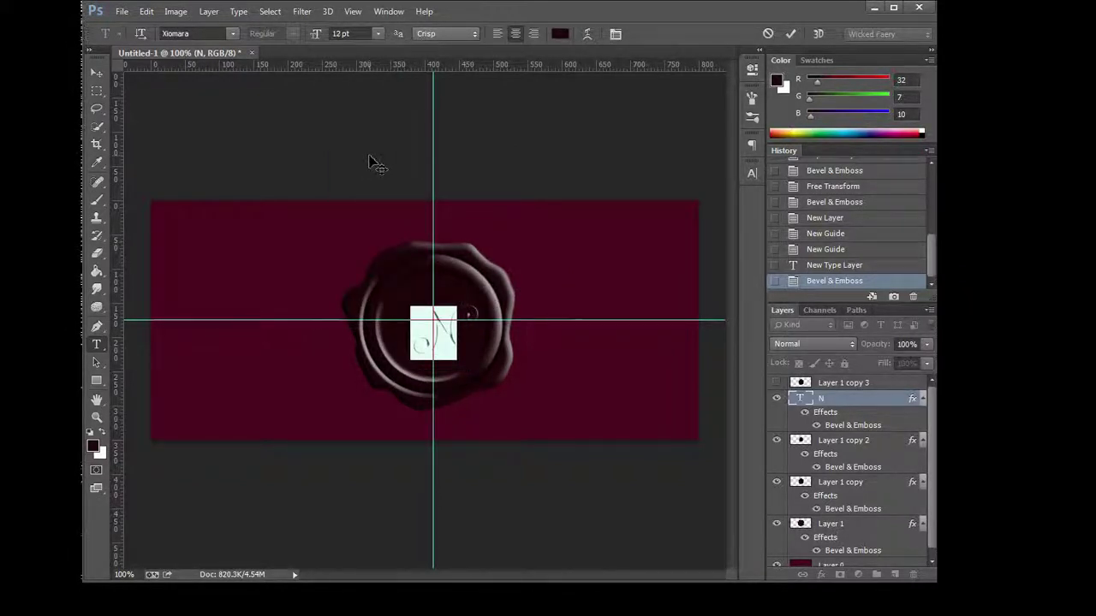
drag(450, 379, 436, 371)
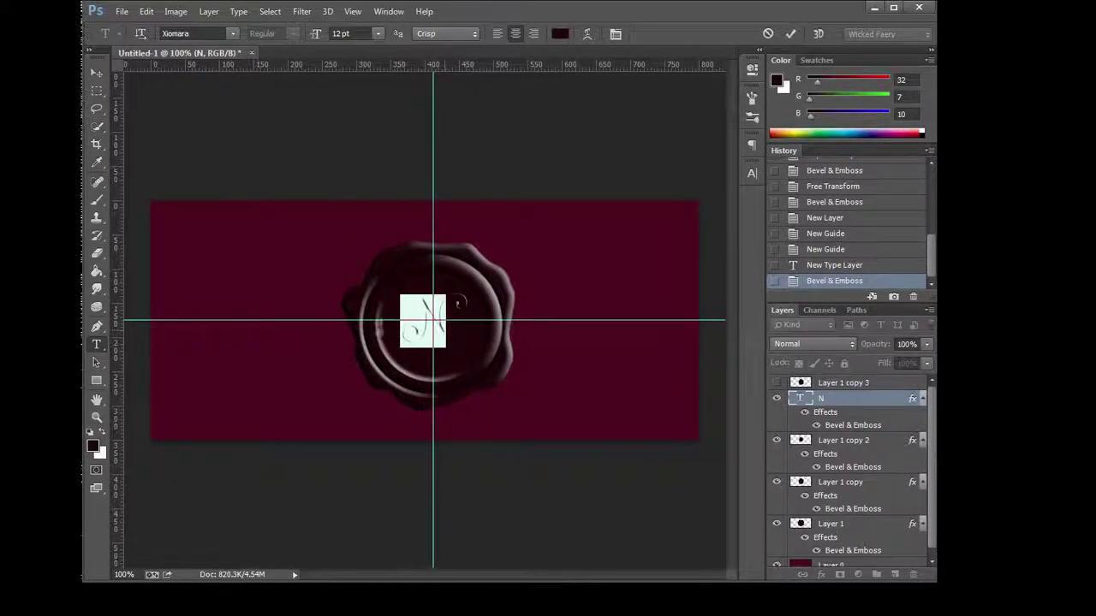
click(378, 34)
click(368, 169)
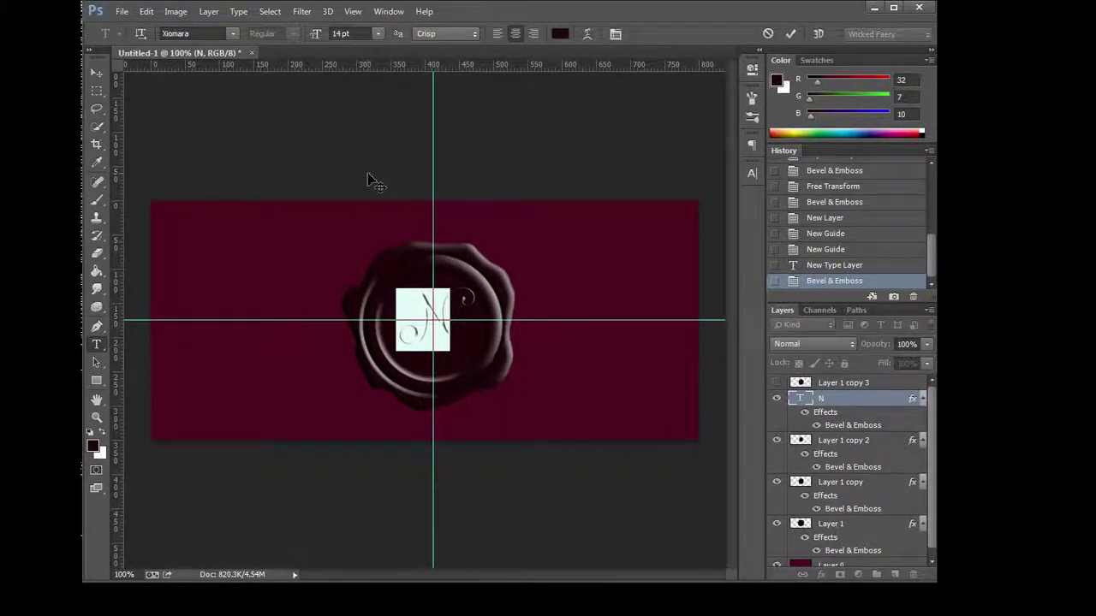
drag(416, 400, 416, 408)
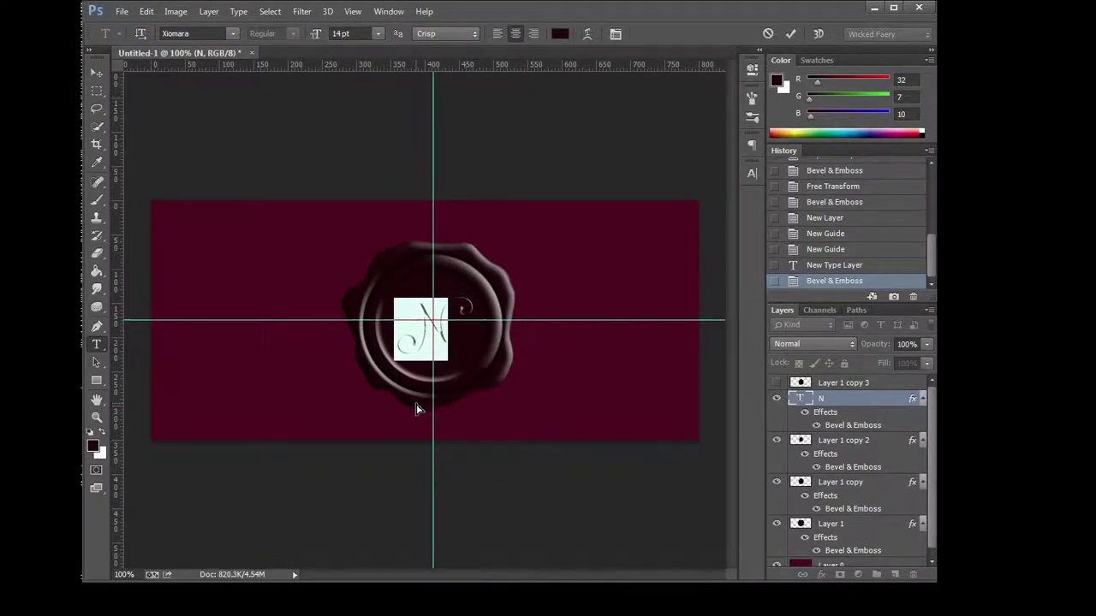
Hide the guides, commit the N text edit, and add an empty Layer 2 above it.
click(420, 336)
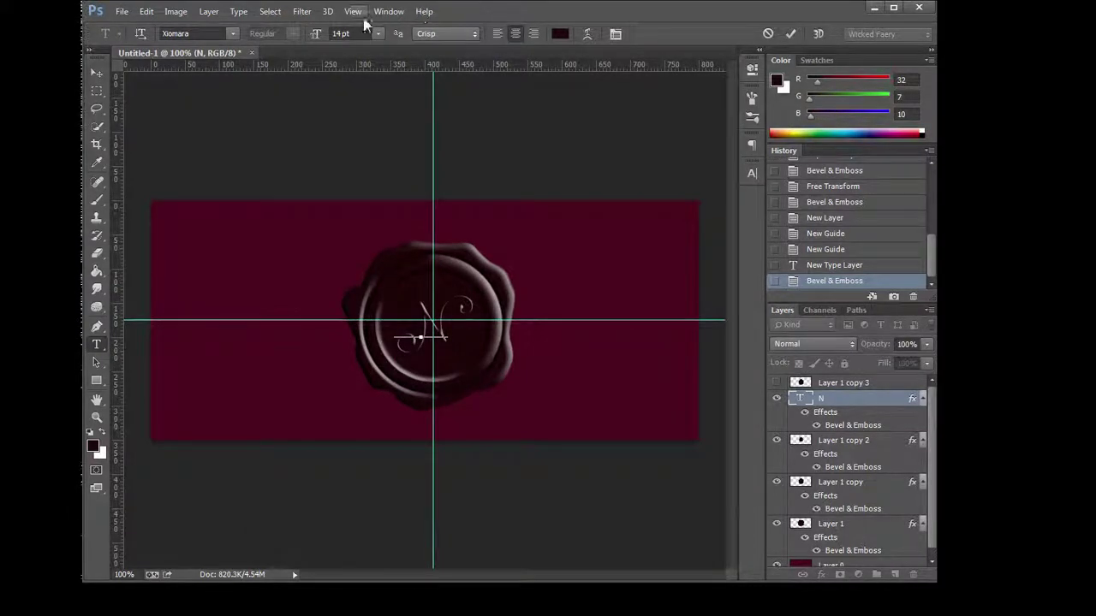
click(351, 11)
click(360, 263)
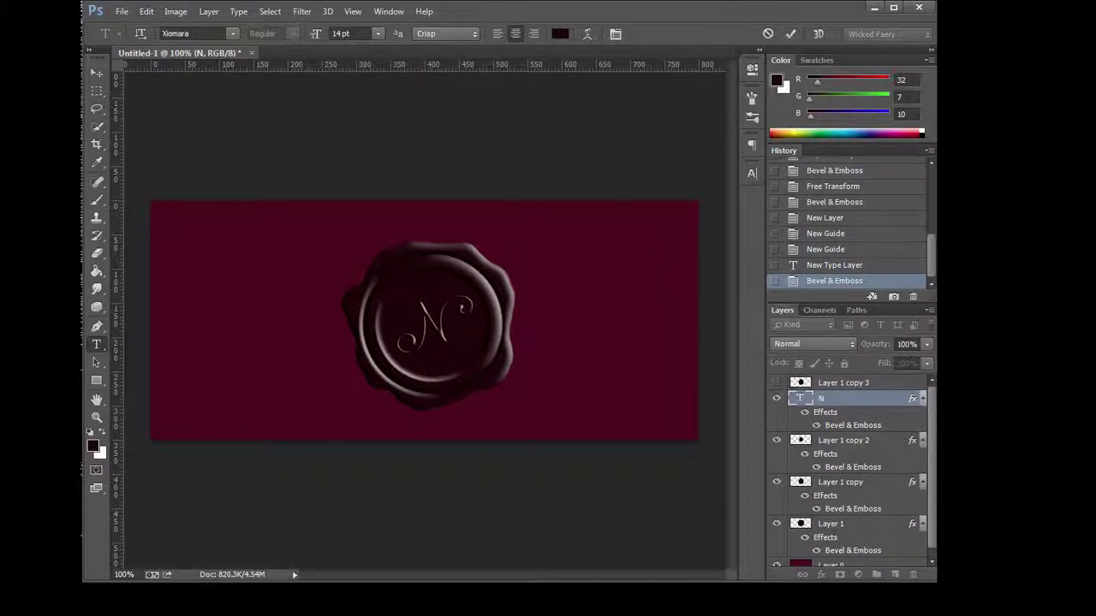
click(846, 406)
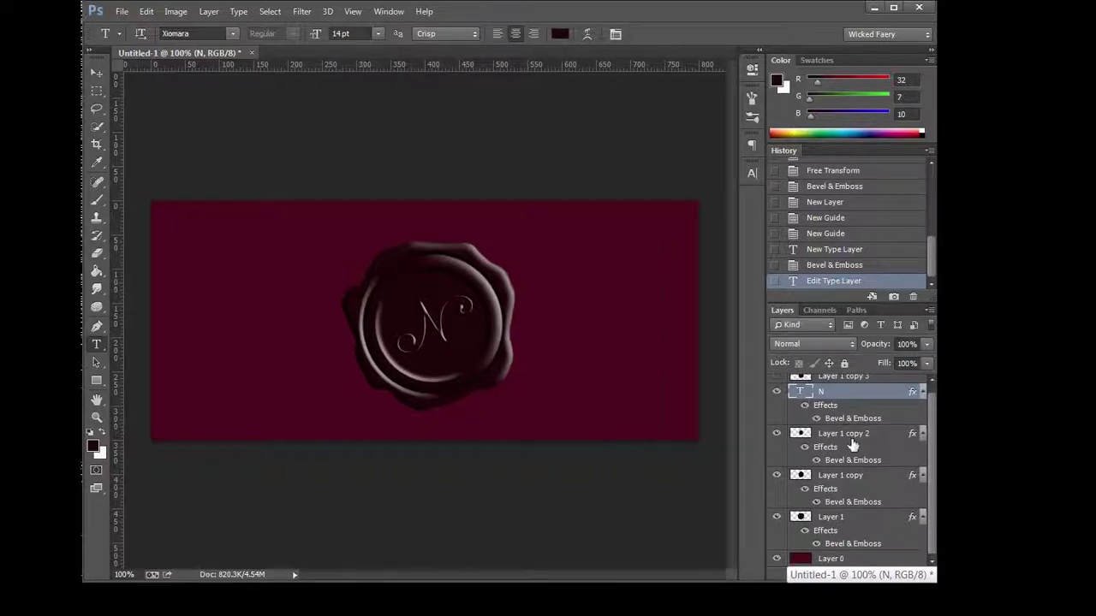
click(896, 575)
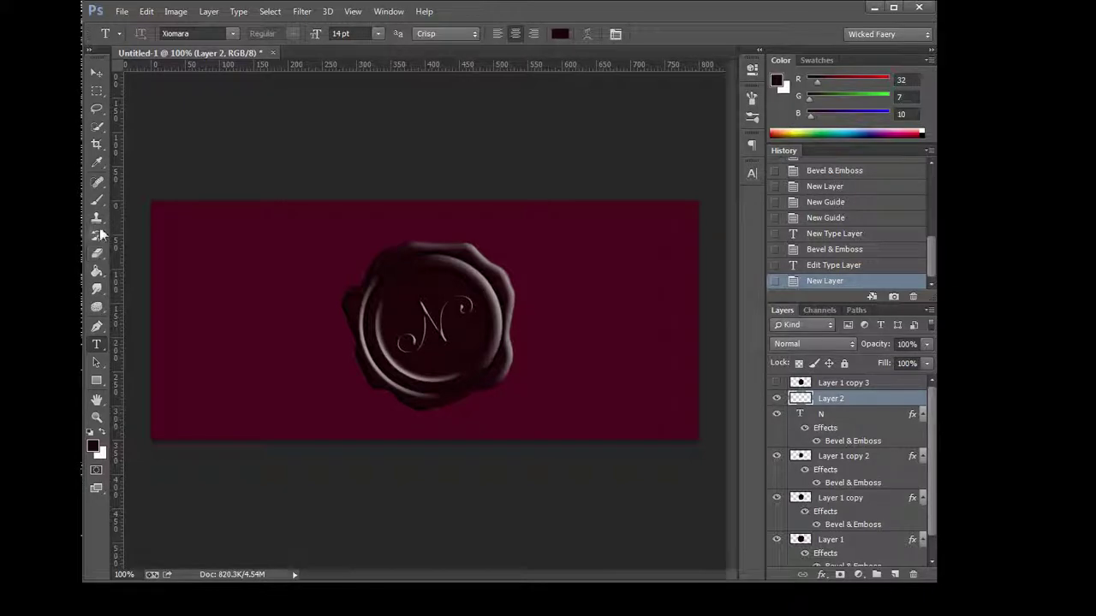
Load the solenero73 floral brushes, pick preset 294 at 76 px, and stamp an ornament.
click(98, 202)
click(155, 34)
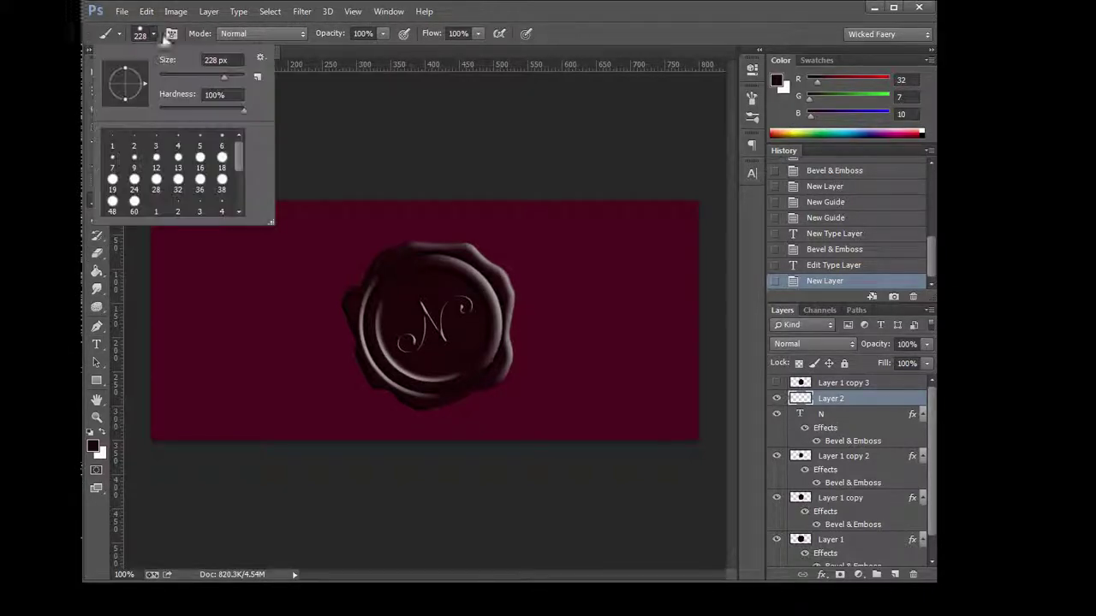
click(261, 68)
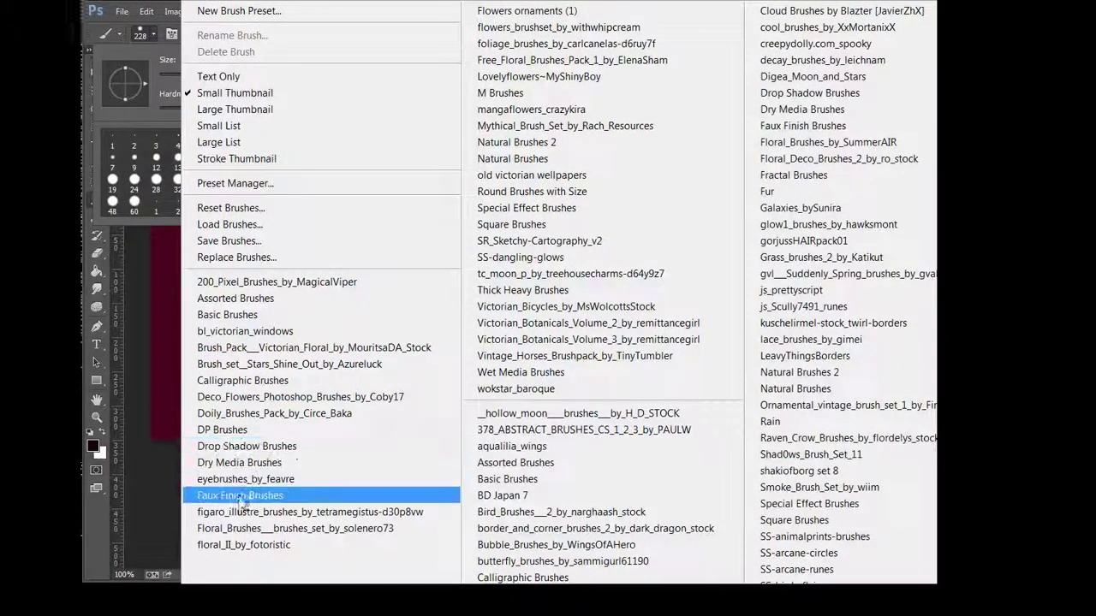
click(246, 532)
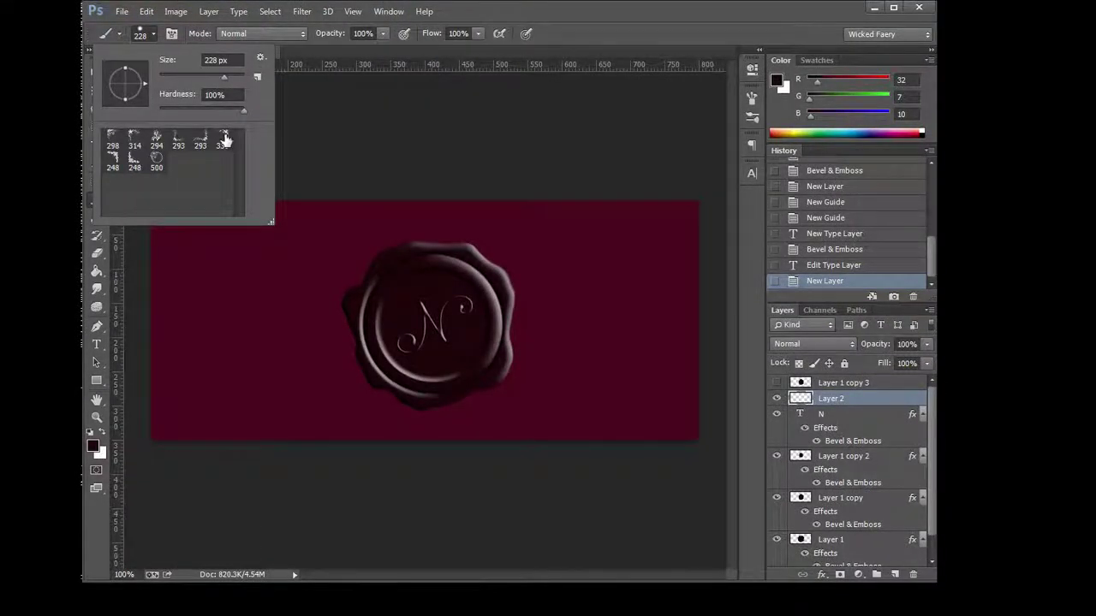
click(156, 140)
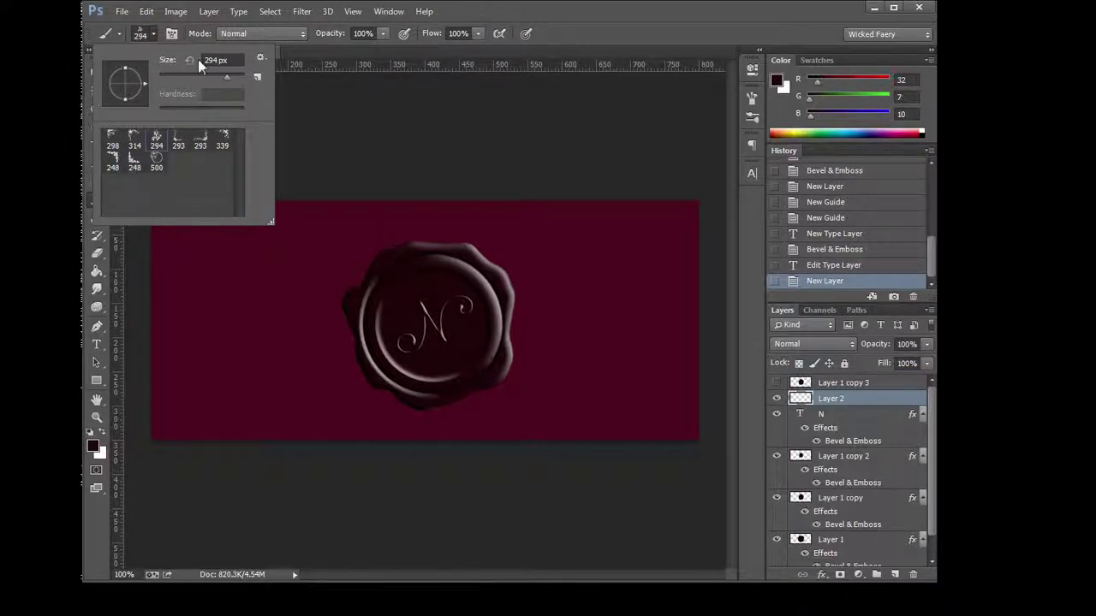
drag(169, 76, 191, 76)
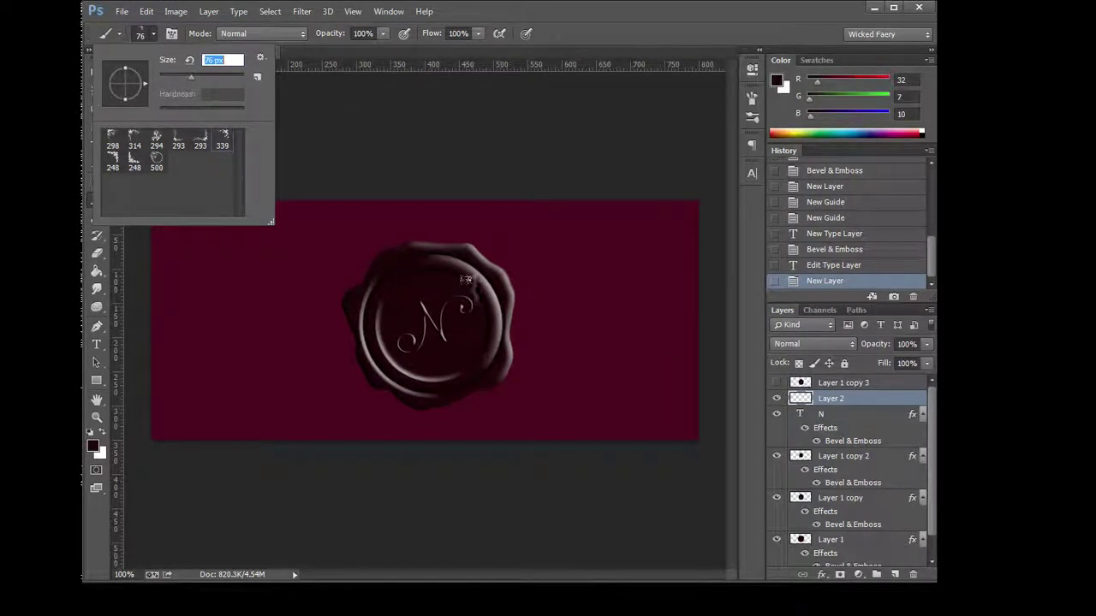
click(411, 289)
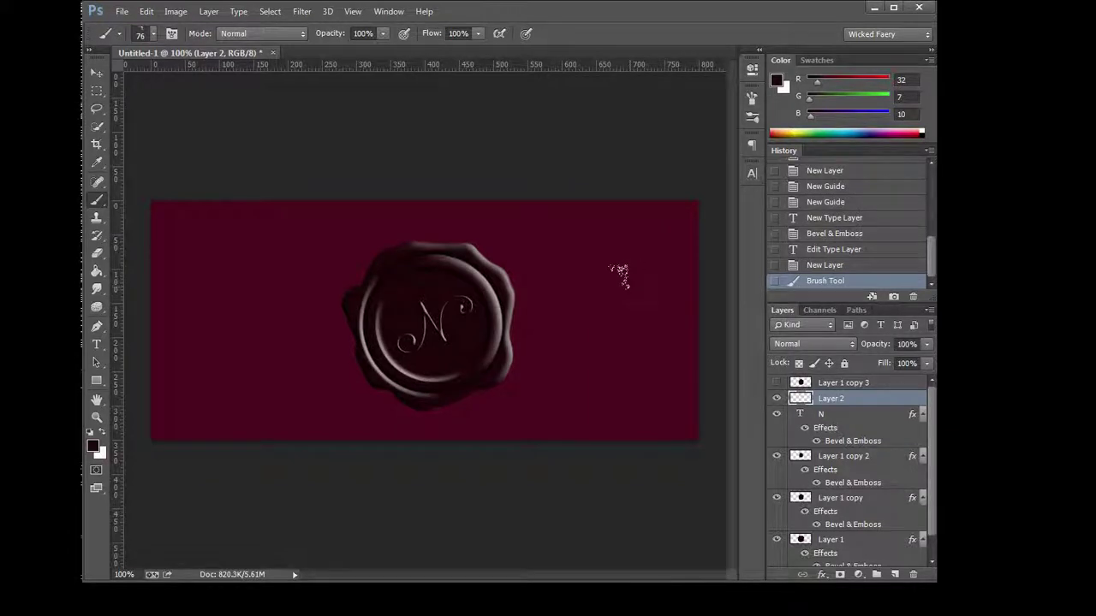
Rotate the Layer 2 ornament about -80° and shift it just right of the seal.
click(147, 11)
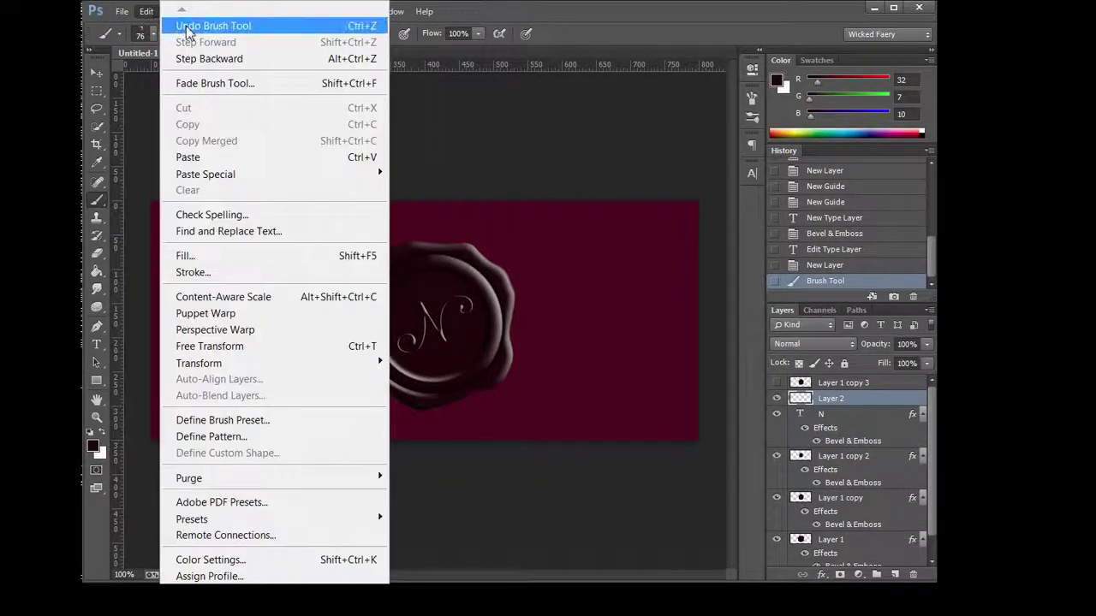
key(Escape)
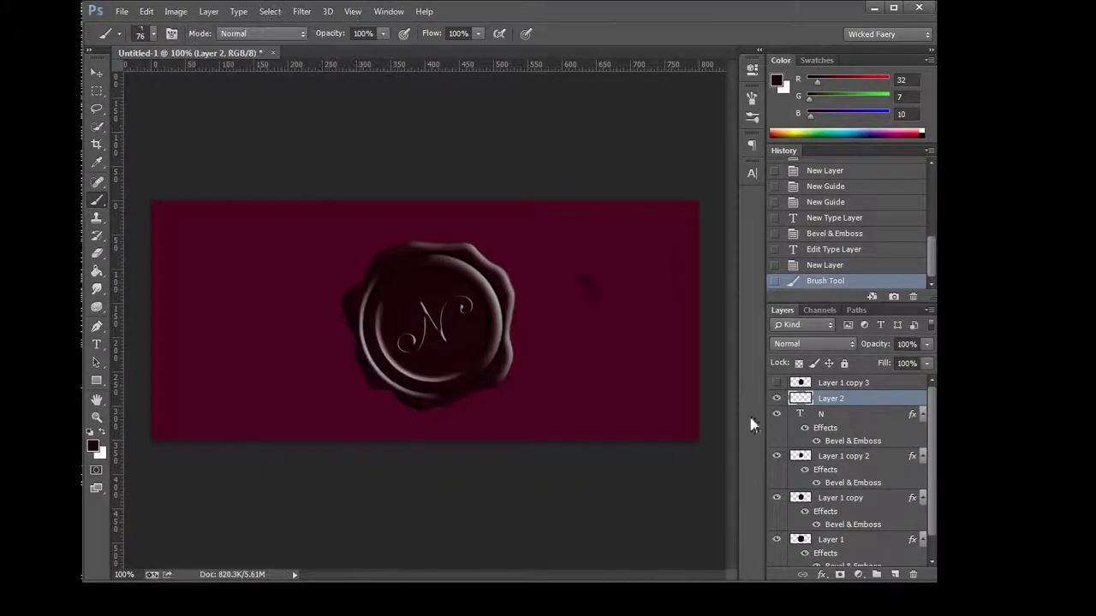
click(95, 74)
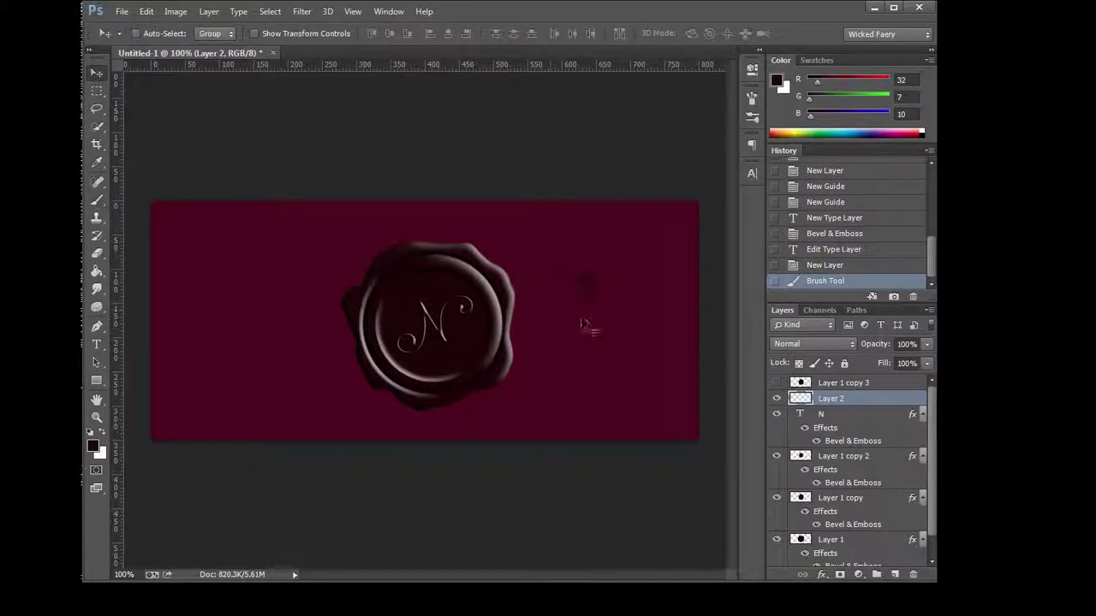
key(ctrl+t)
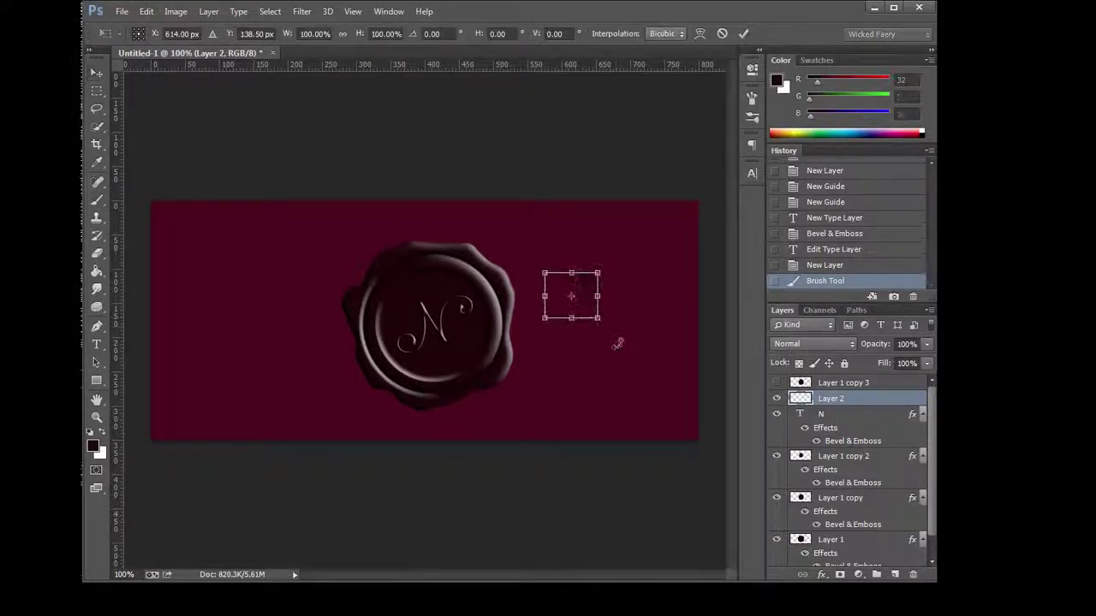
mouse_move(624, 330)
mouse_down()
mouse_move(653, 277)
mouse_move(640, 237)
mouse_up()
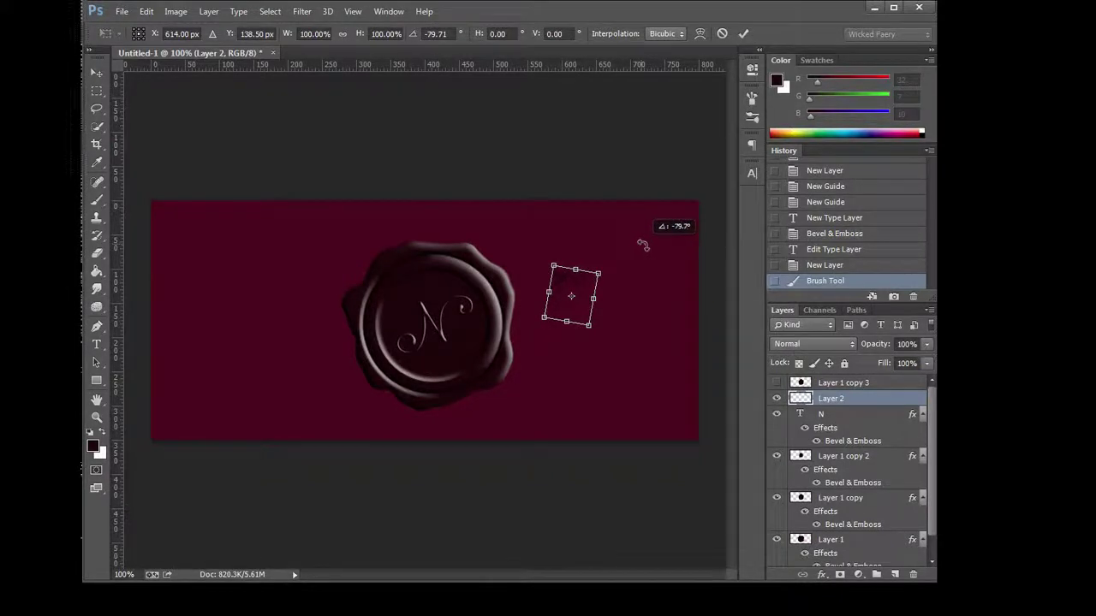
drag(588, 290, 598, 294)
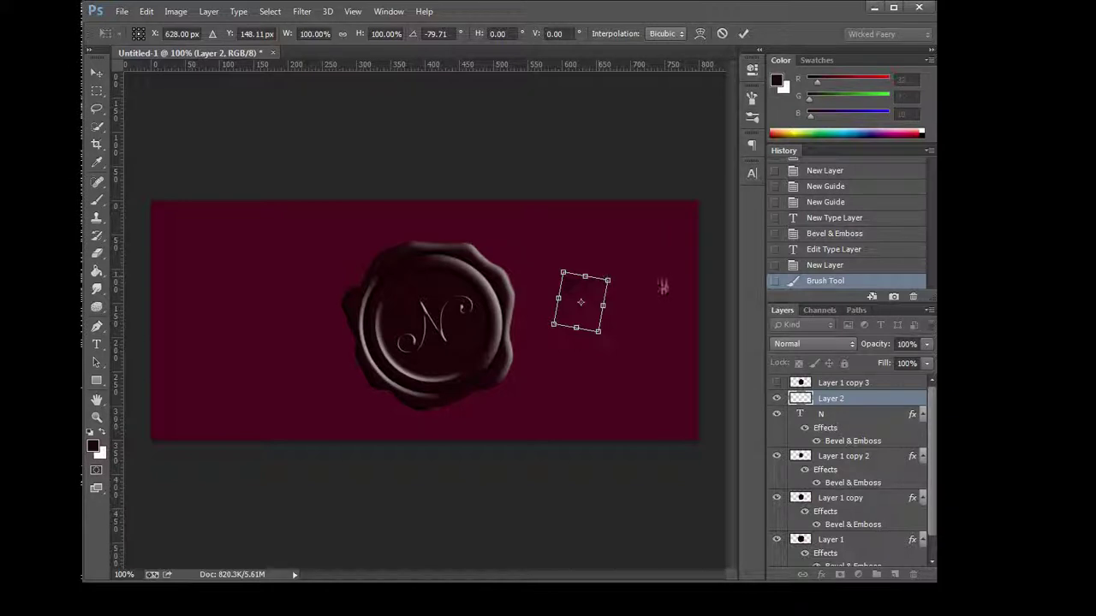
click(744, 33)
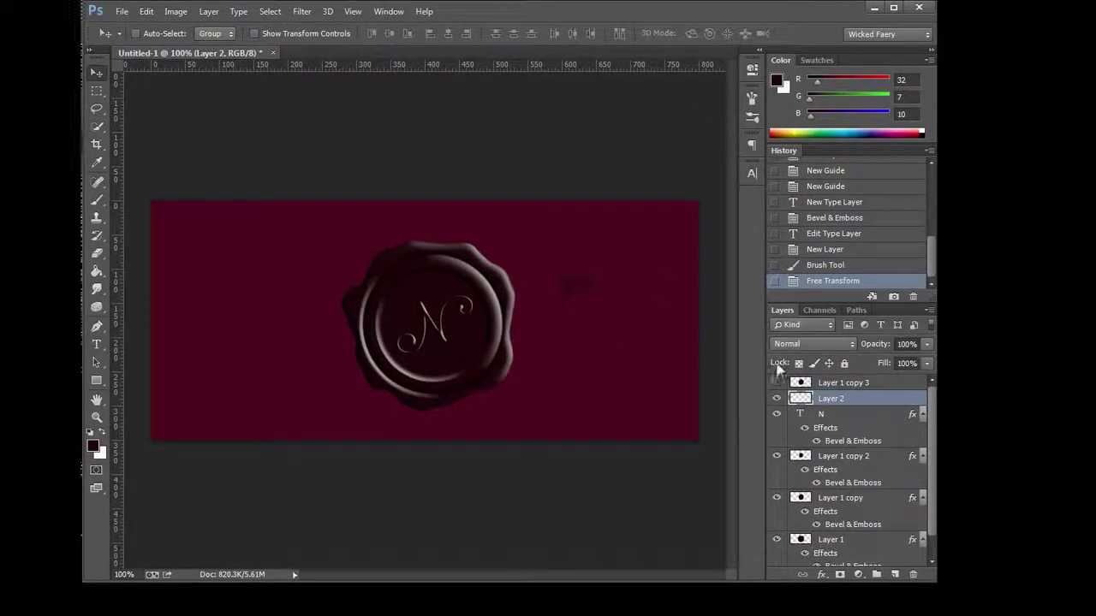
Give Layer 2's sparkle stroke a default Bevel & Emboss and move it onto the seal above the N.
right_click(839, 400)
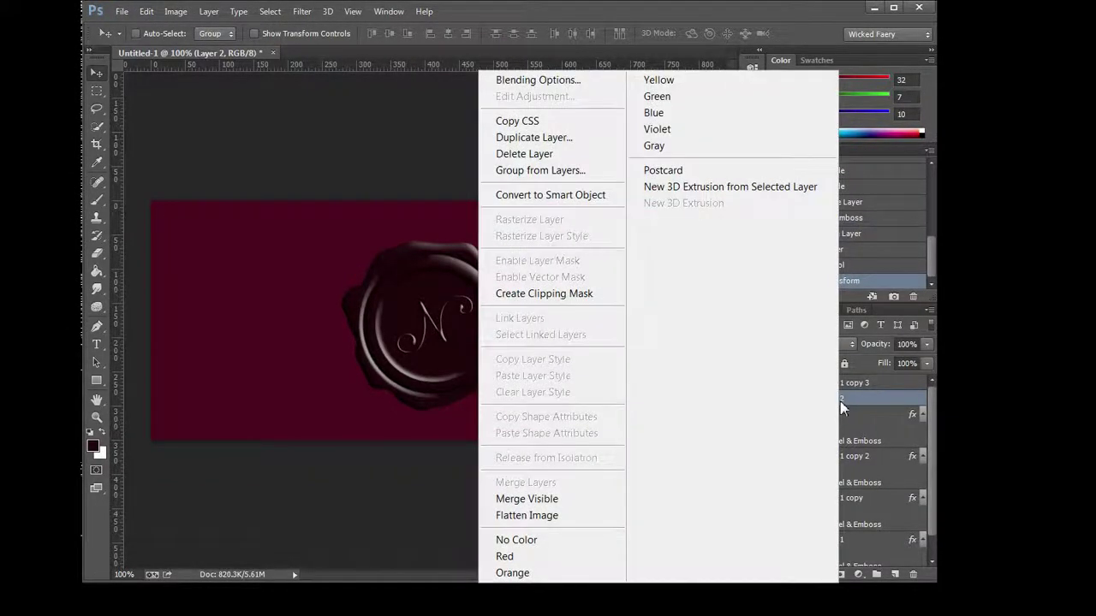
click(538, 79)
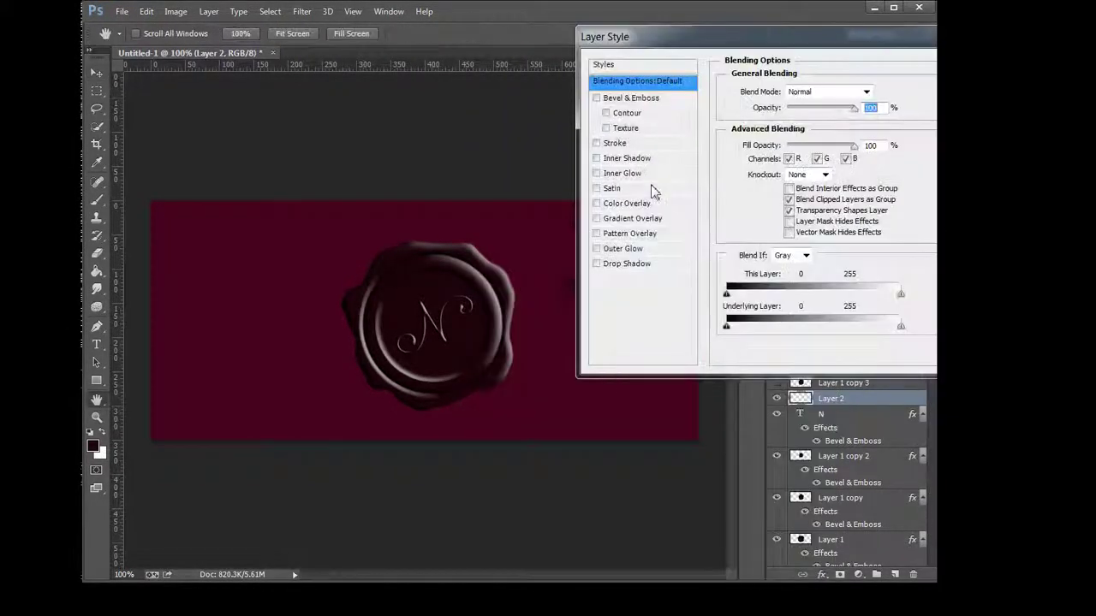
click(618, 98)
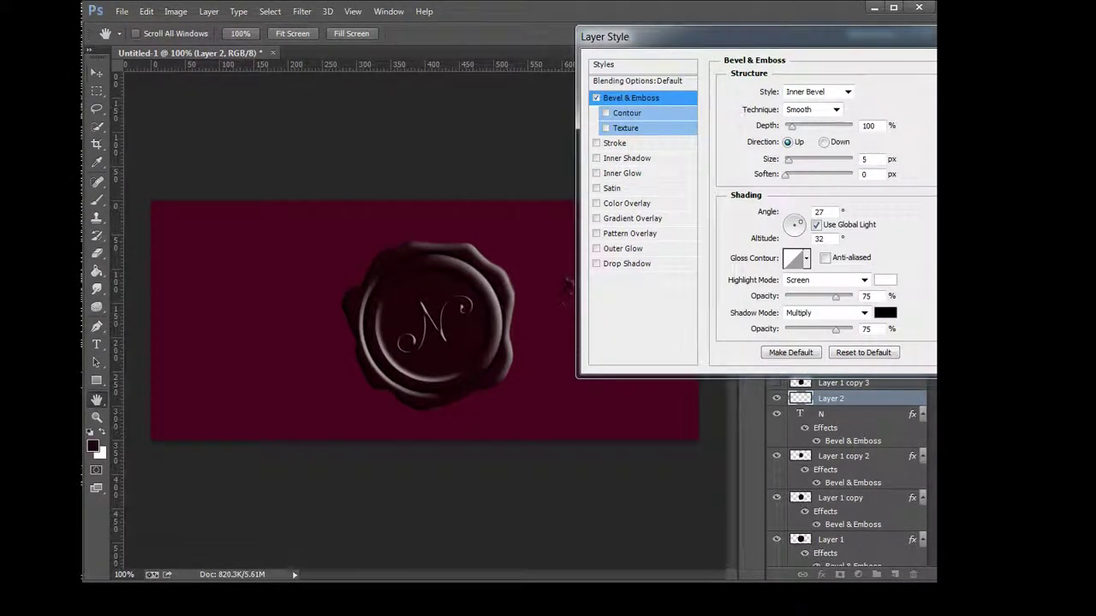
key(Return)
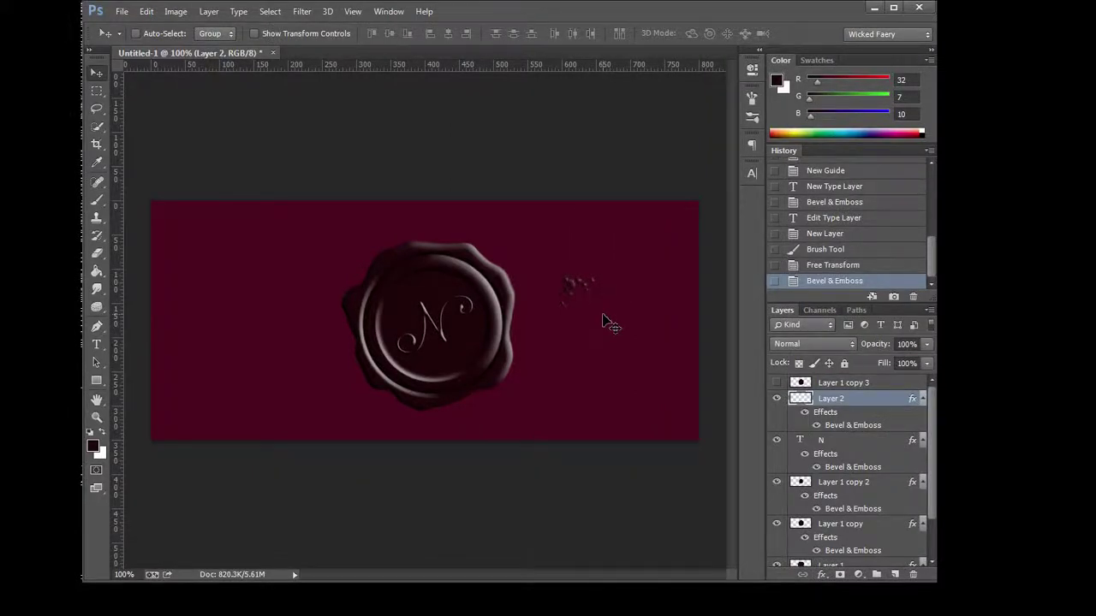
drag(604, 322, 396, 304)
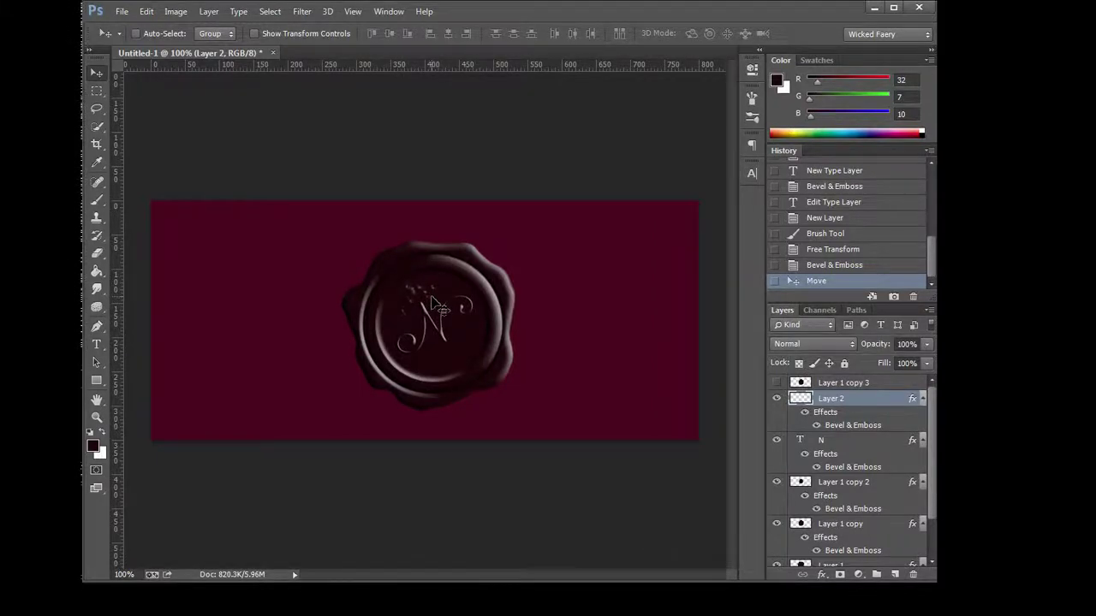
Duplicate Layer 2 as Layer 2 copy.
right_click(838, 402)
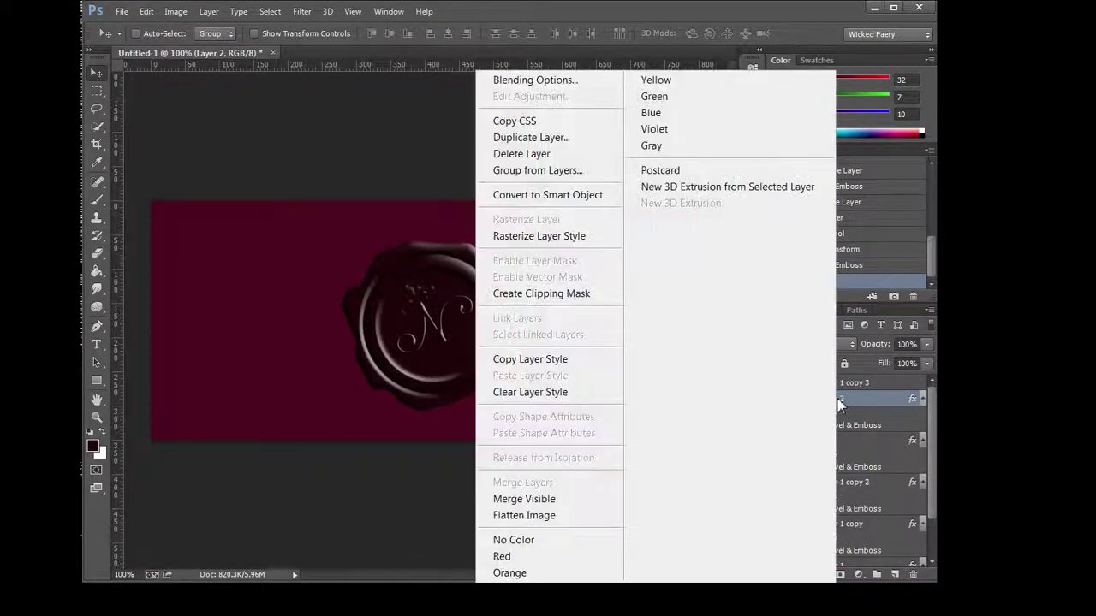
click(558, 142)
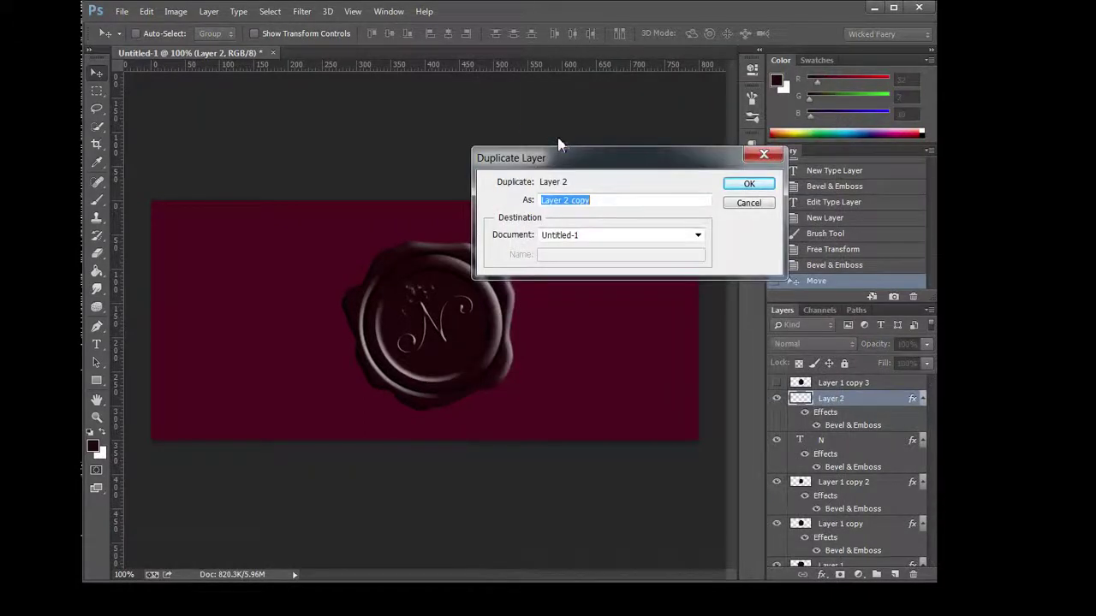
key(Return)
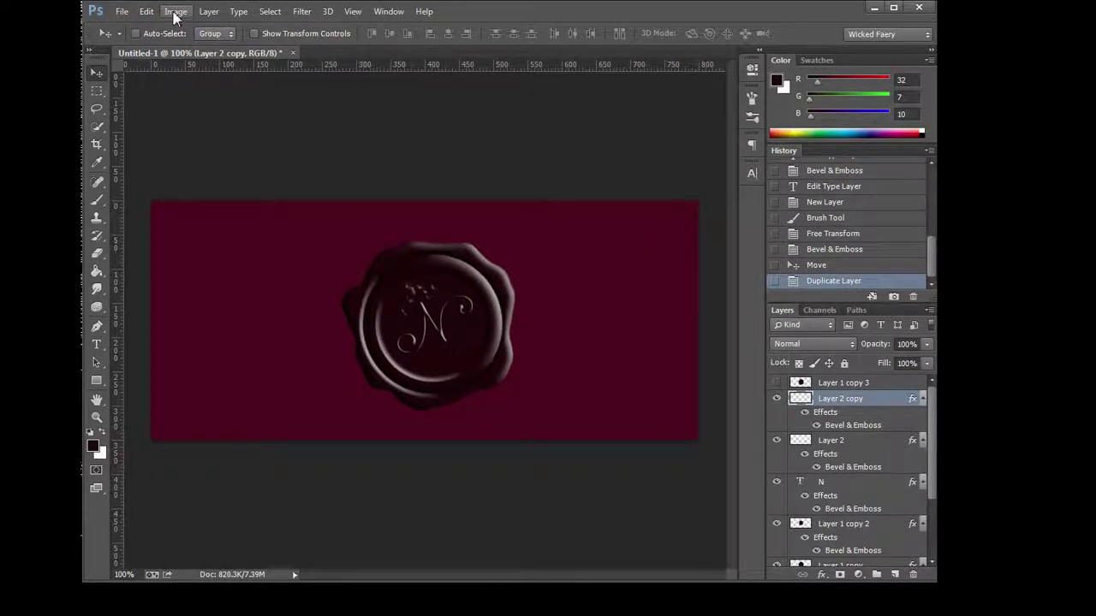
Rotate the copy about 179.5° and place it below-right of the N.
key(ctrl+t)
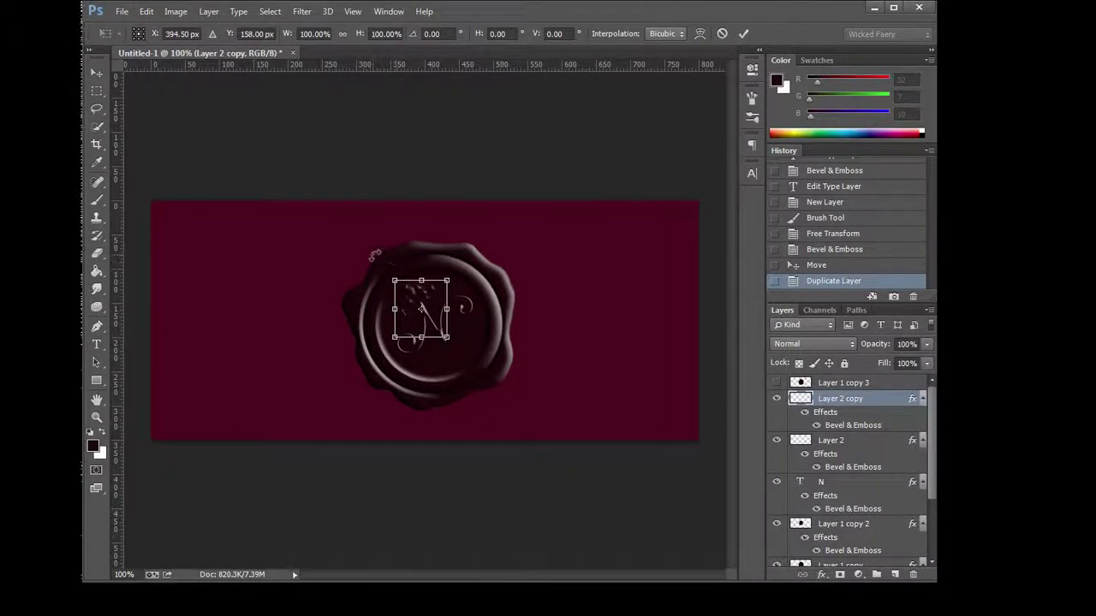
drag(375, 255, 511, 395)
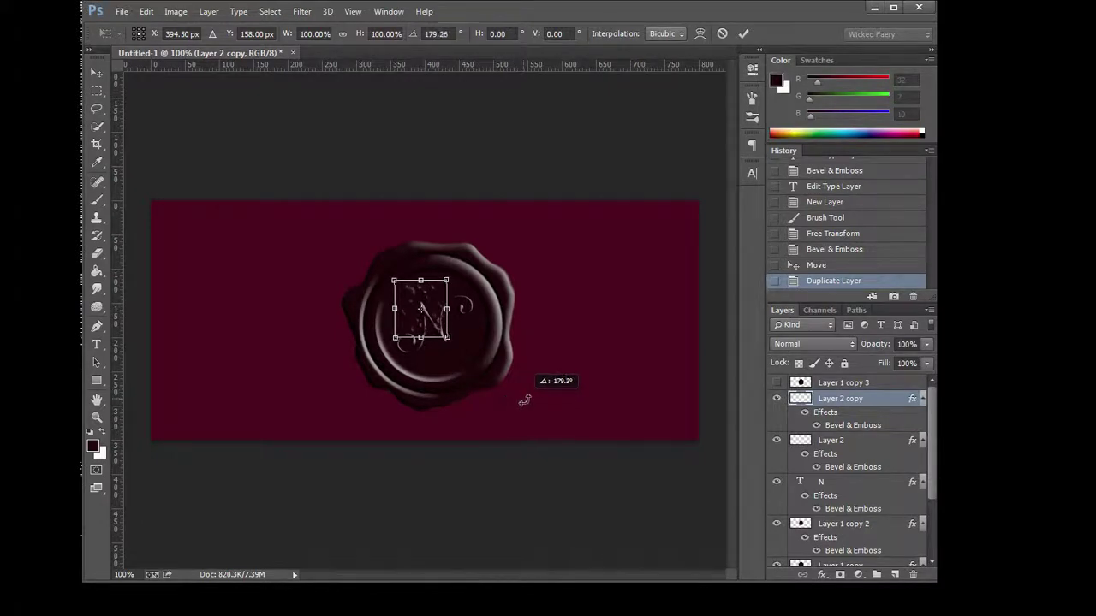
drag(511, 394, 525, 401)
drag(420, 307, 459, 358)
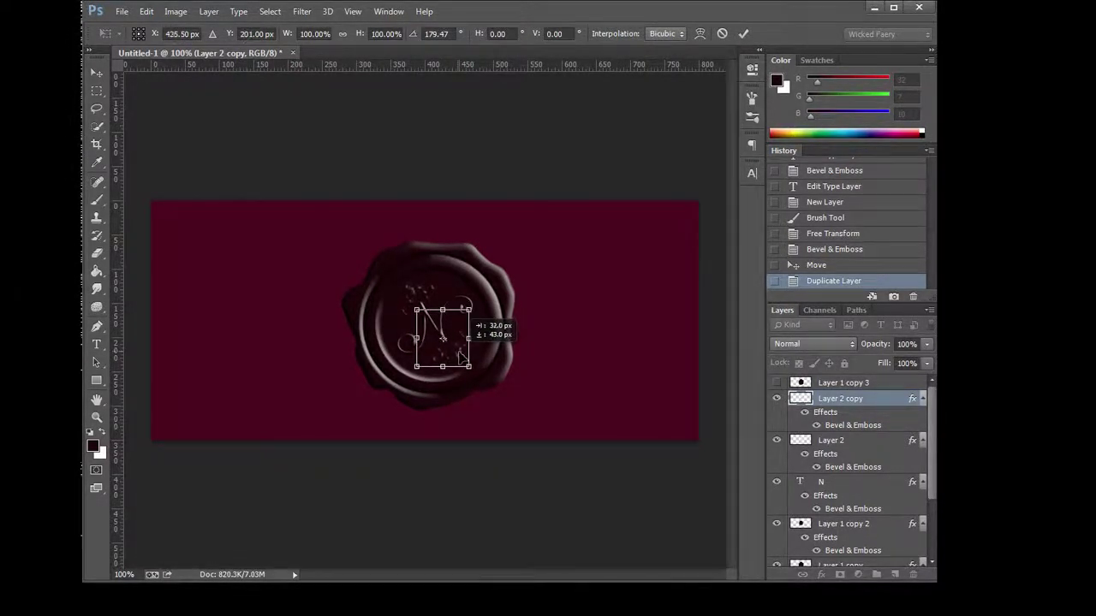
drag(460, 356, 461, 354)
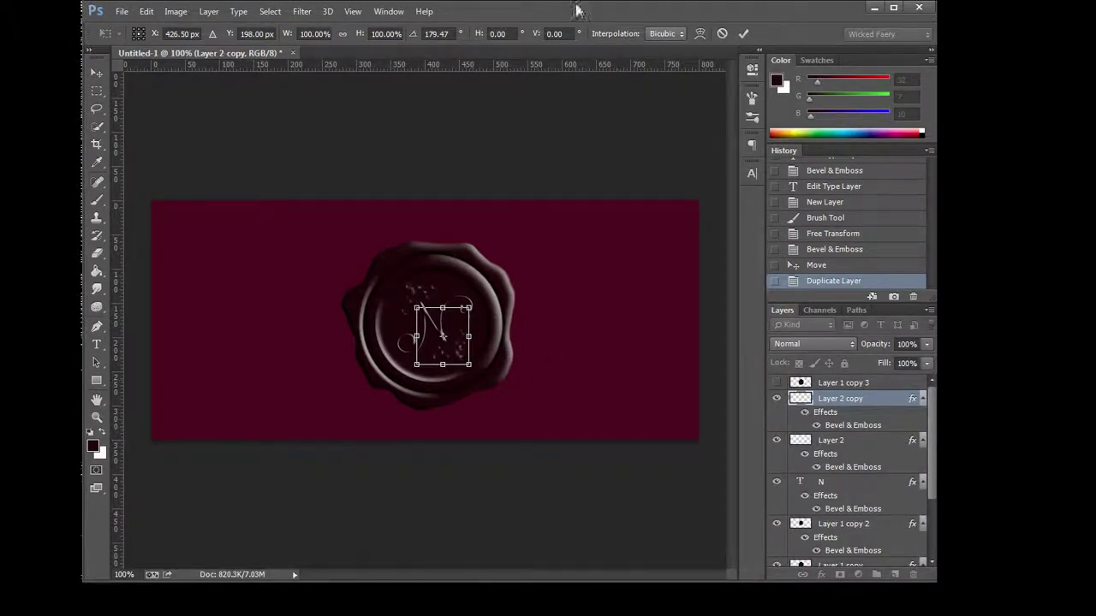
click(744, 33)
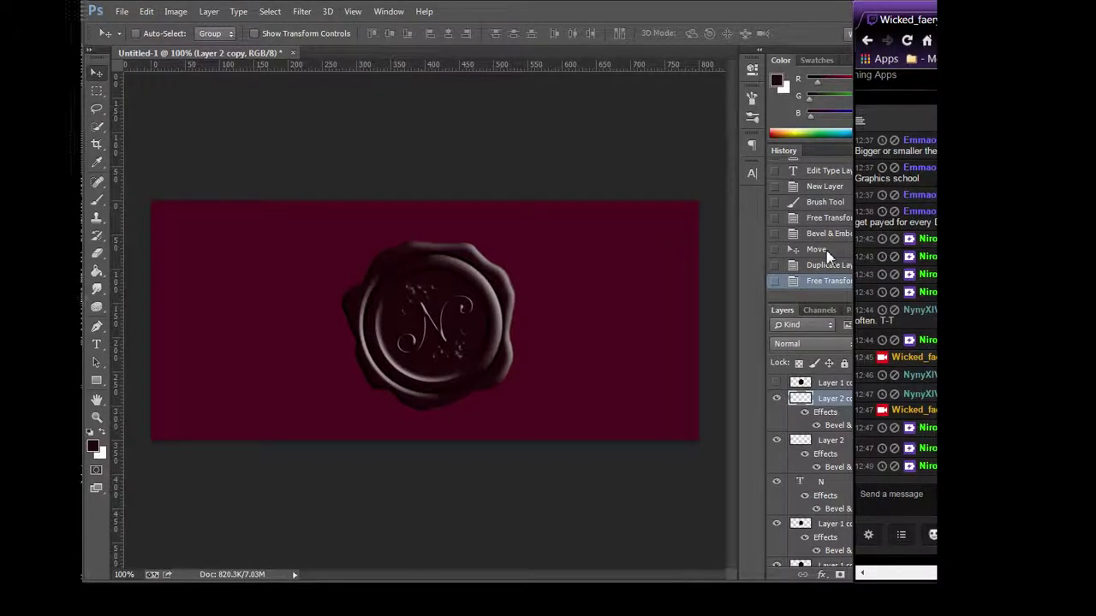
Delete the Brush Tool history state and all later steps, removing both sparkle ornaments.
click(827, 205)
click(913, 296)
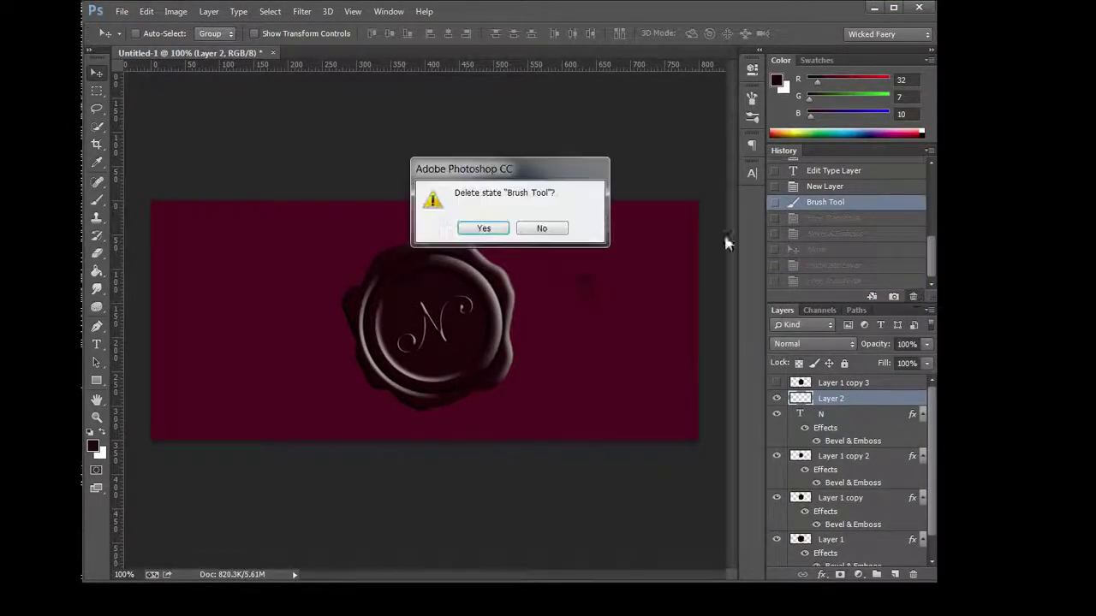
click(485, 228)
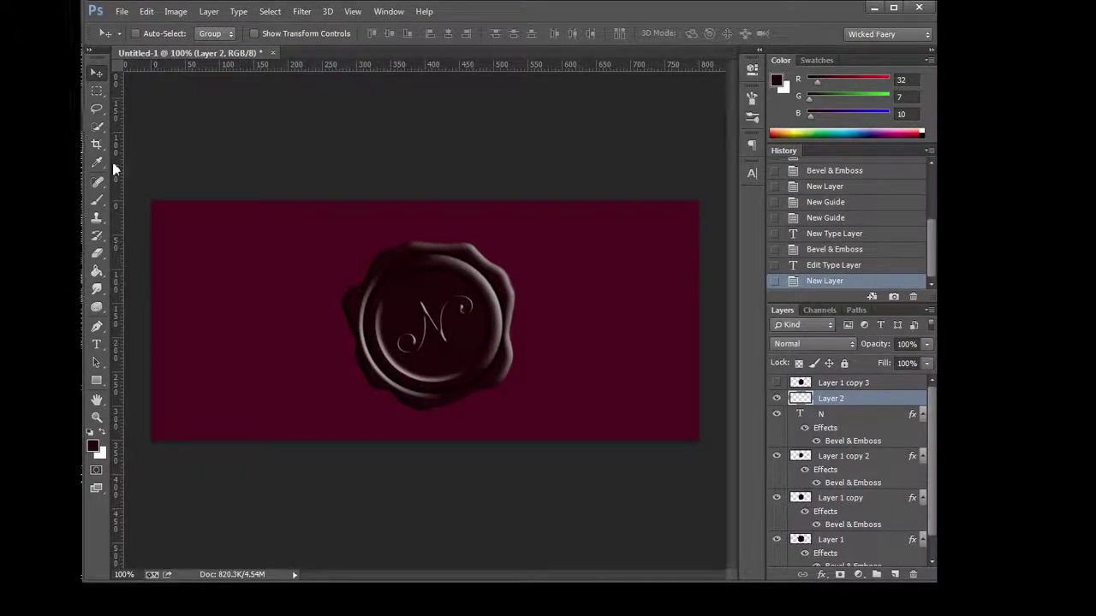
click(96, 199)
click(154, 36)
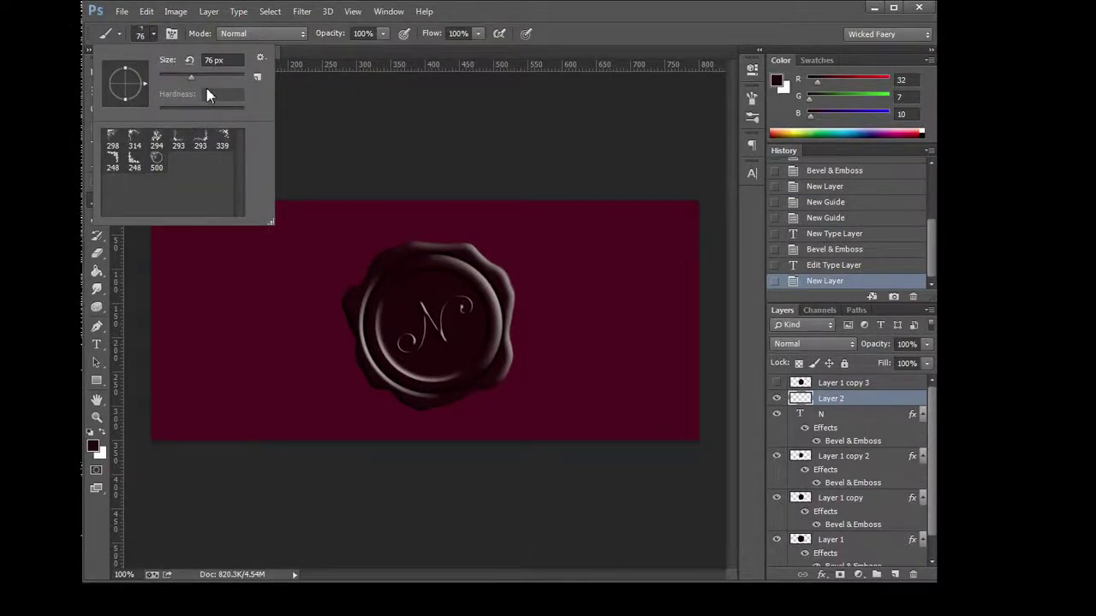
Load the floral_II_by_fotoristic brush set and try its 314, 598 and 218 px tips.
click(260, 58)
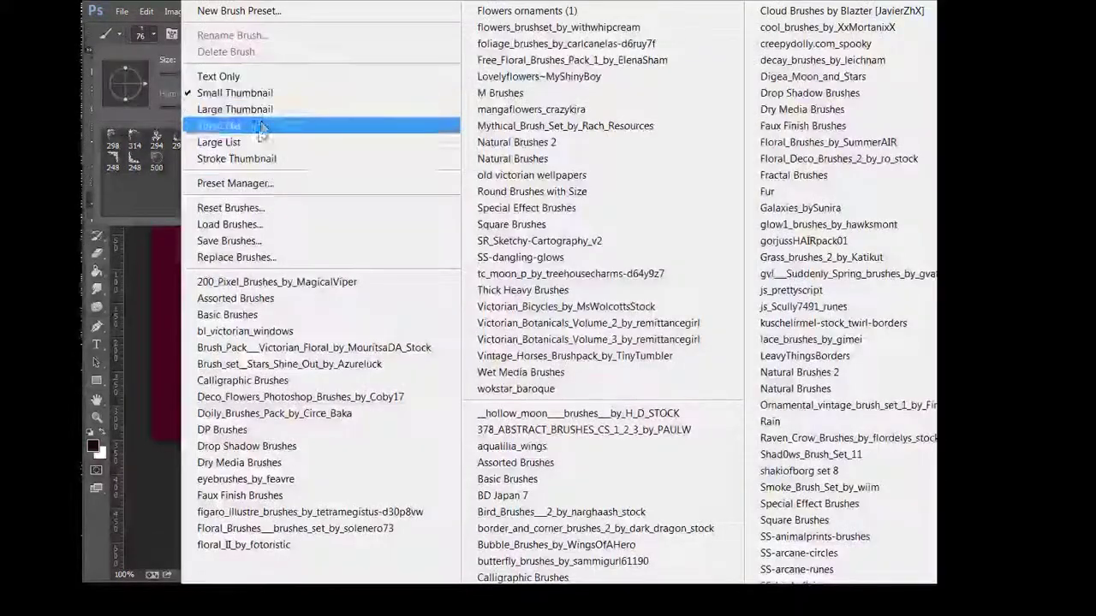
click(249, 546)
click(490, 228)
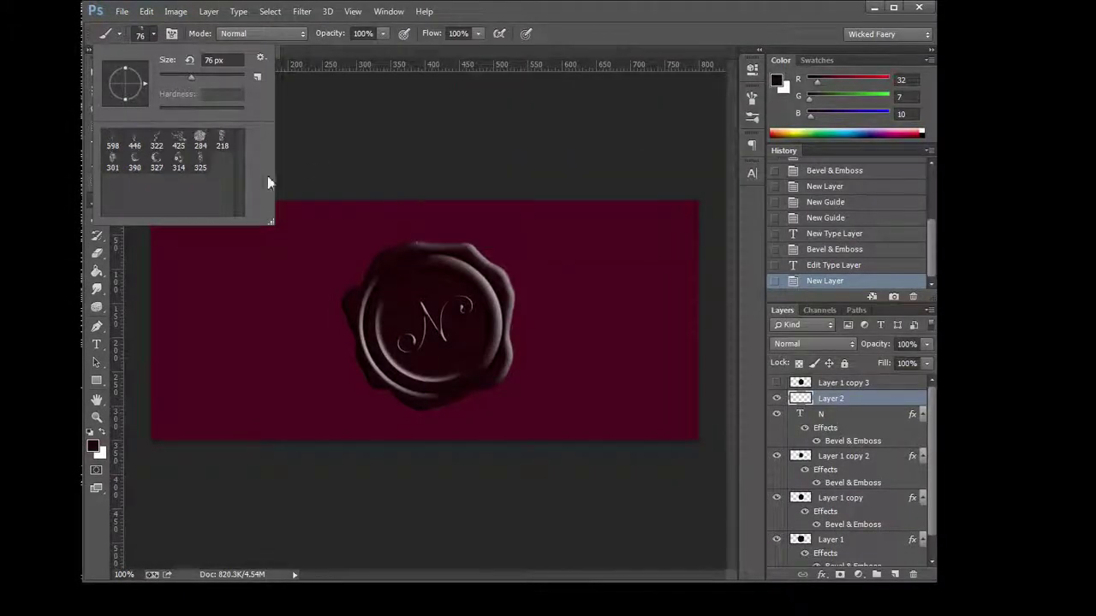
click(179, 163)
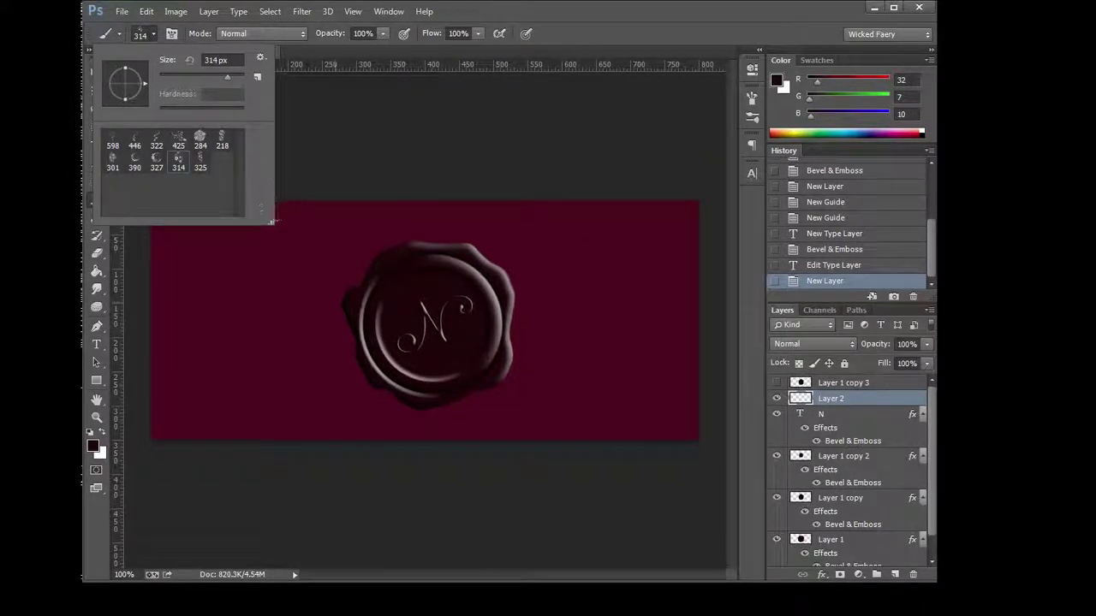
click(112, 140)
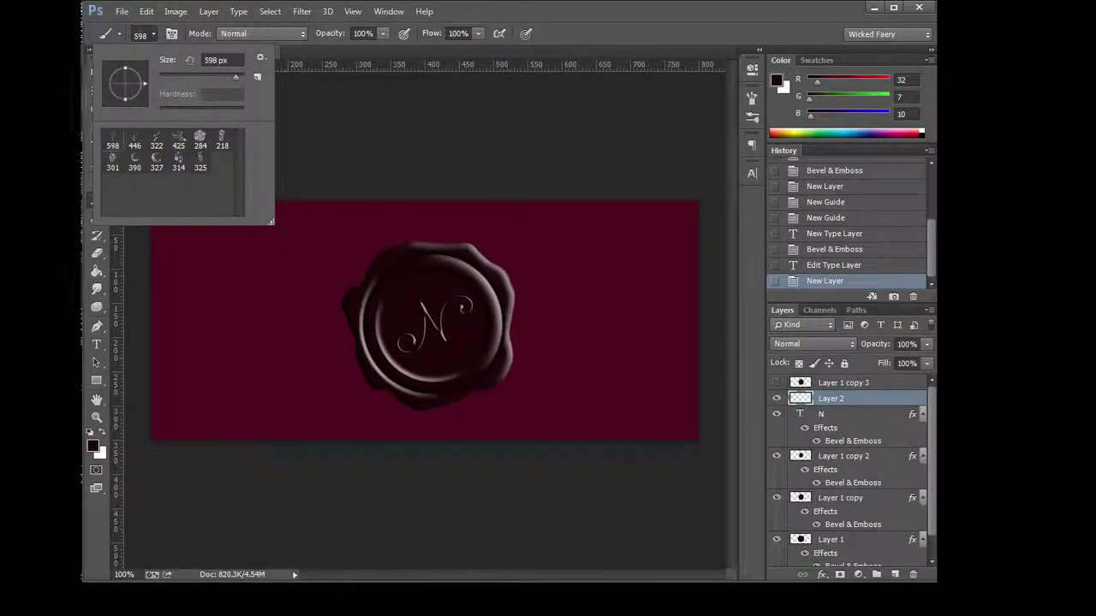
click(222, 140)
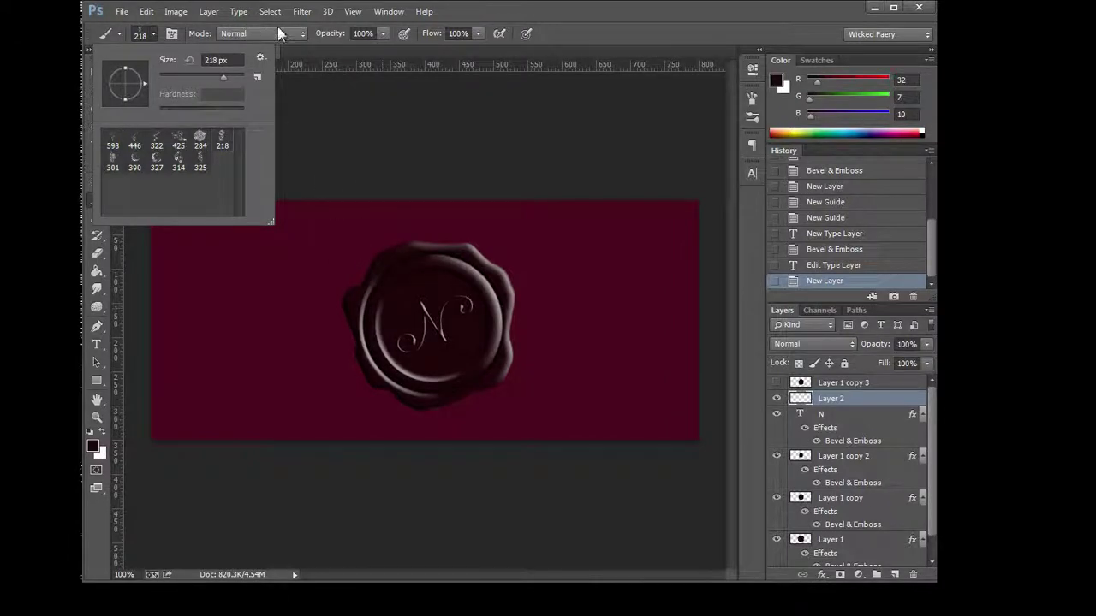
Load the Flowers ornaments (1), then flowers_brushset libraries, trying the 635 and 775 px tips.
click(261, 58)
click(548, 10)
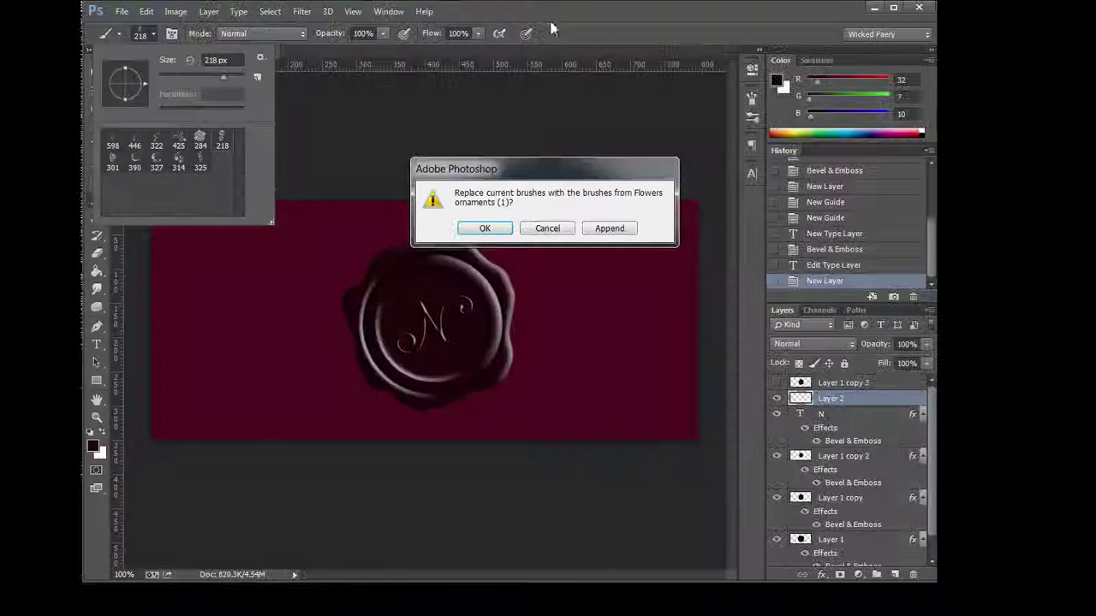
click(484, 228)
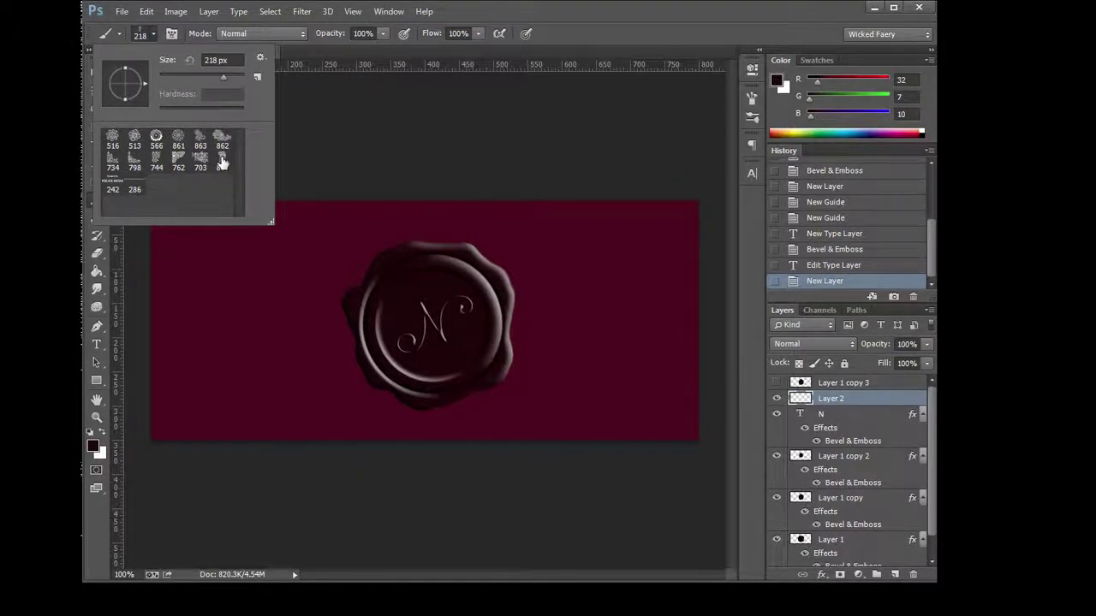
click(261, 59)
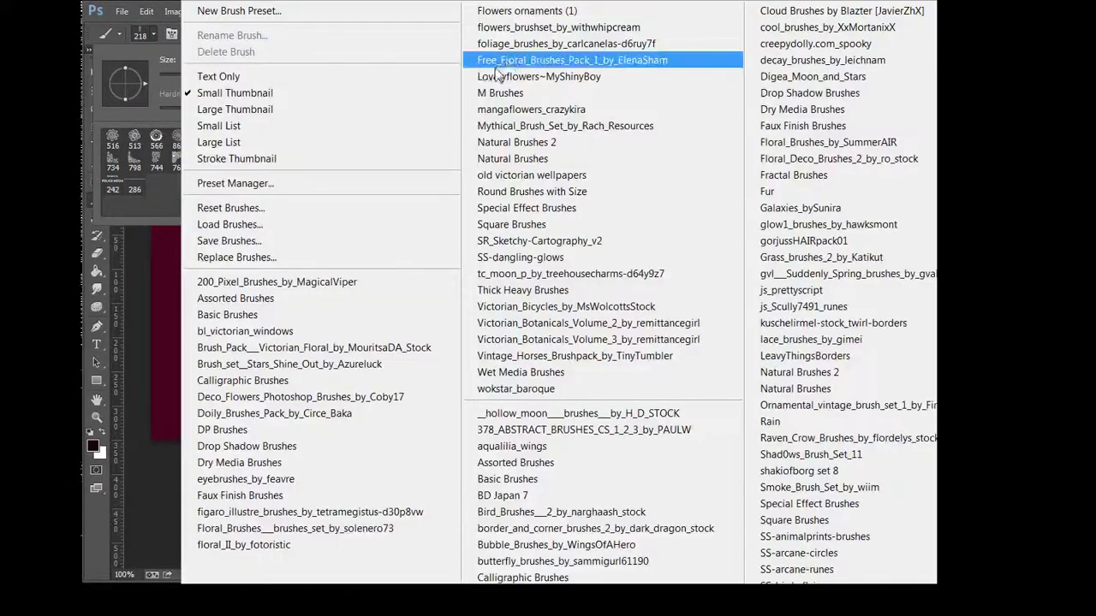
click(518, 28)
click(479, 227)
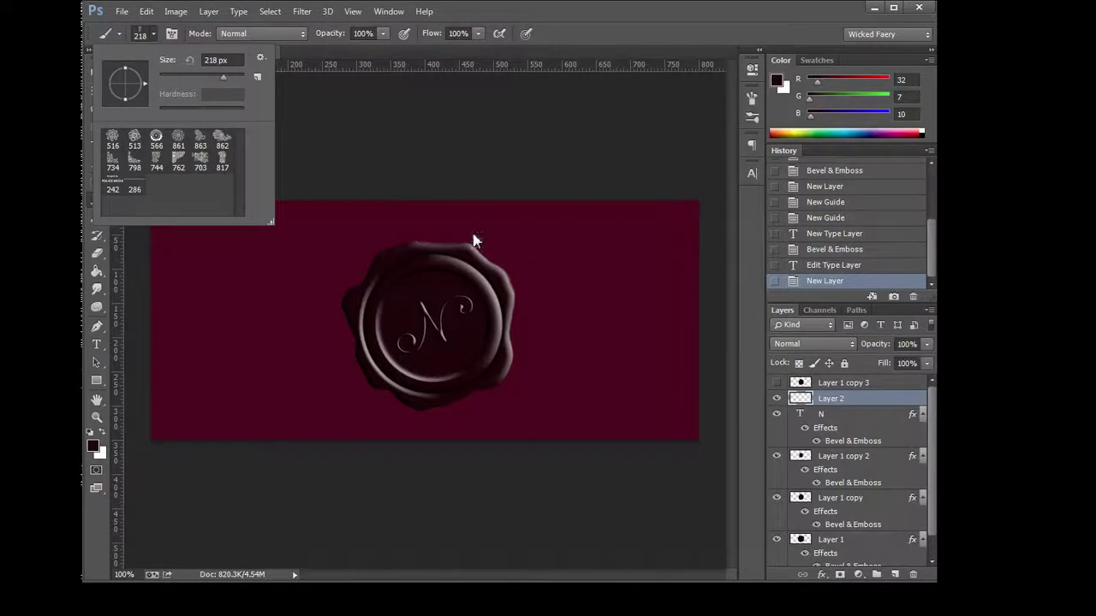
click(200, 163)
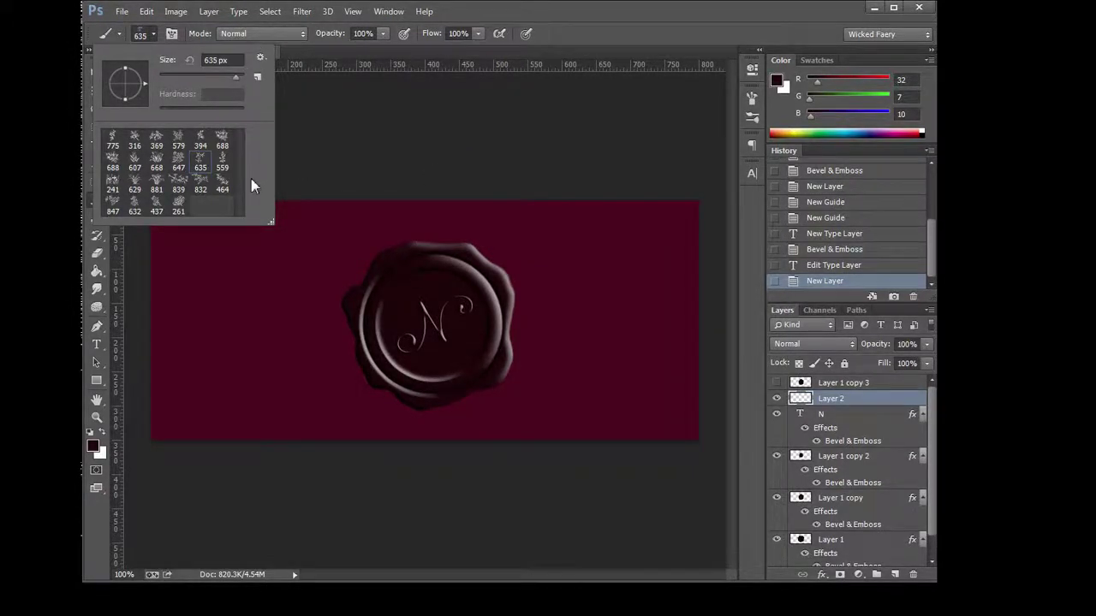
key(shift+comma)
Load foliage_brushes, then Free_Floral_Brushes_Pack_1_by_ElenaSham, and choose the 2099 floral tip.
click(261, 59)
click(566, 43)
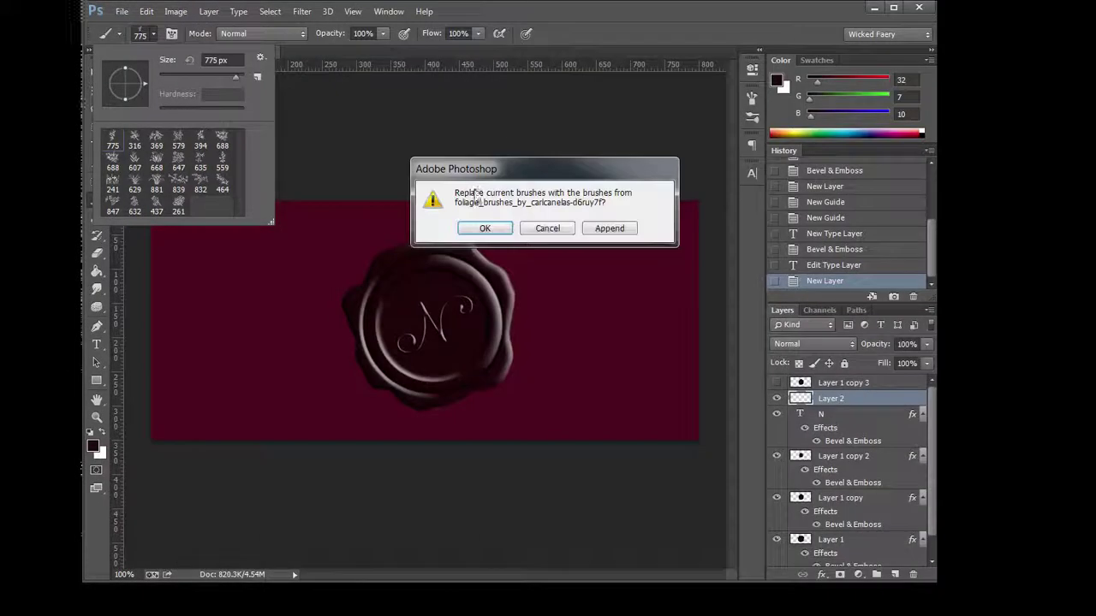
click(481, 229)
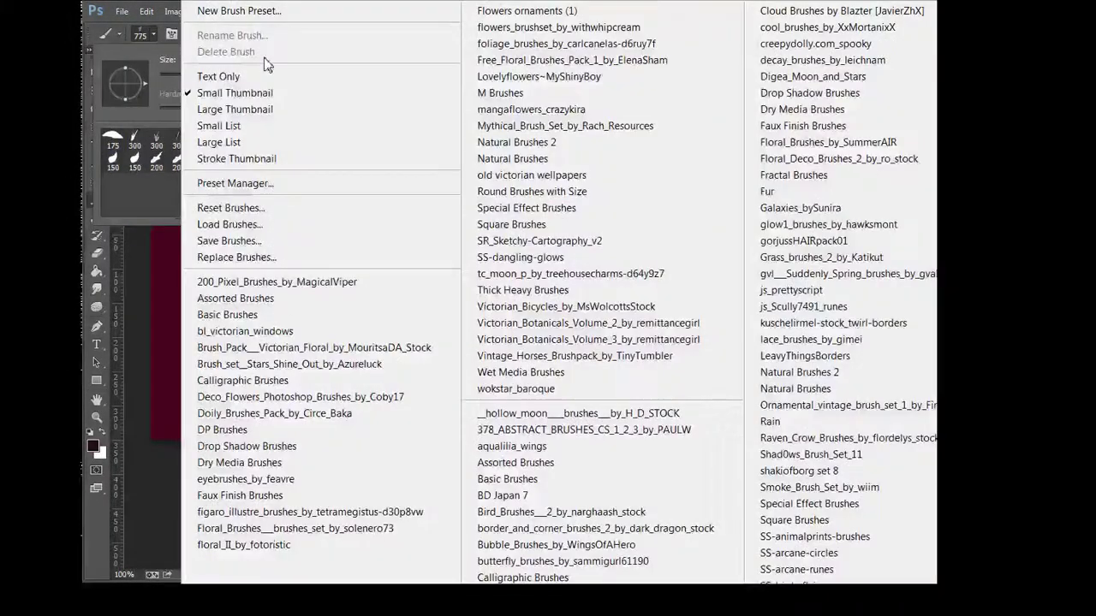
click(262, 58)
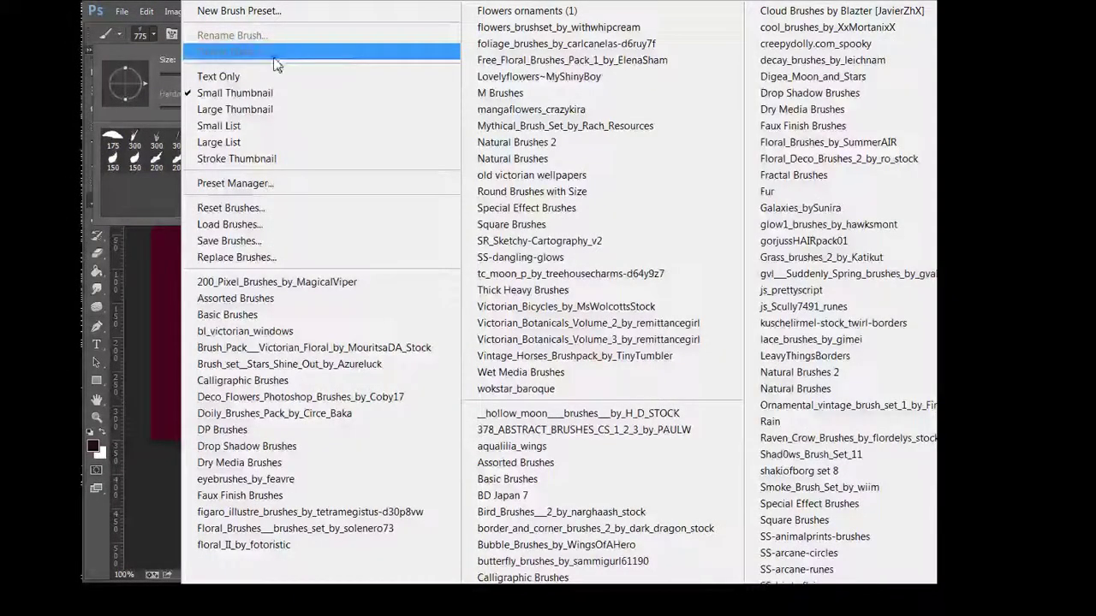
click(514, 60)
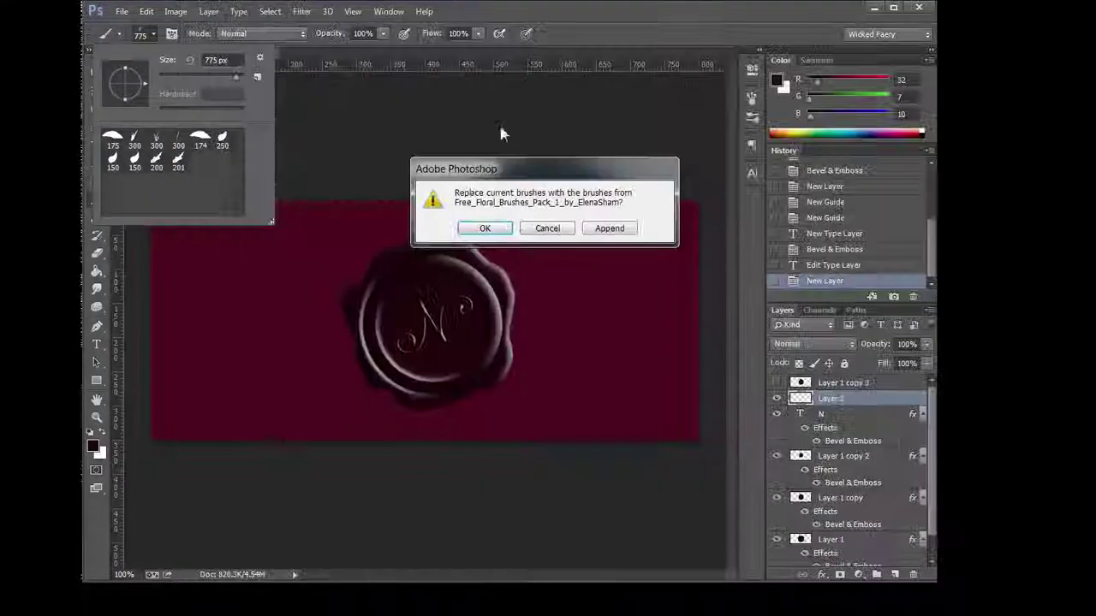
click(479, 229)
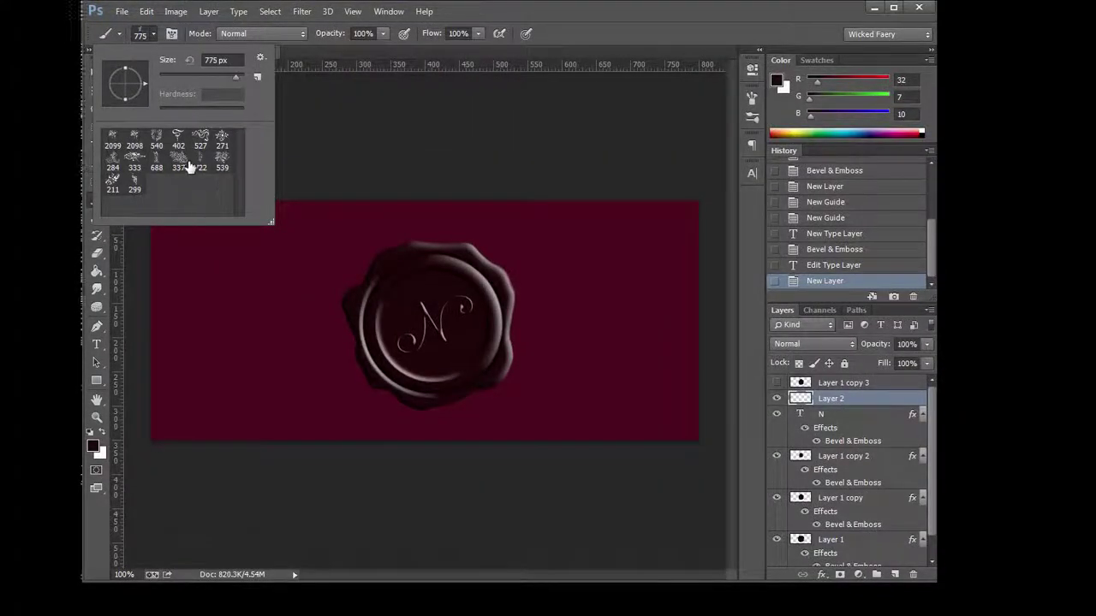
click(223, 138)
click(112, 139)
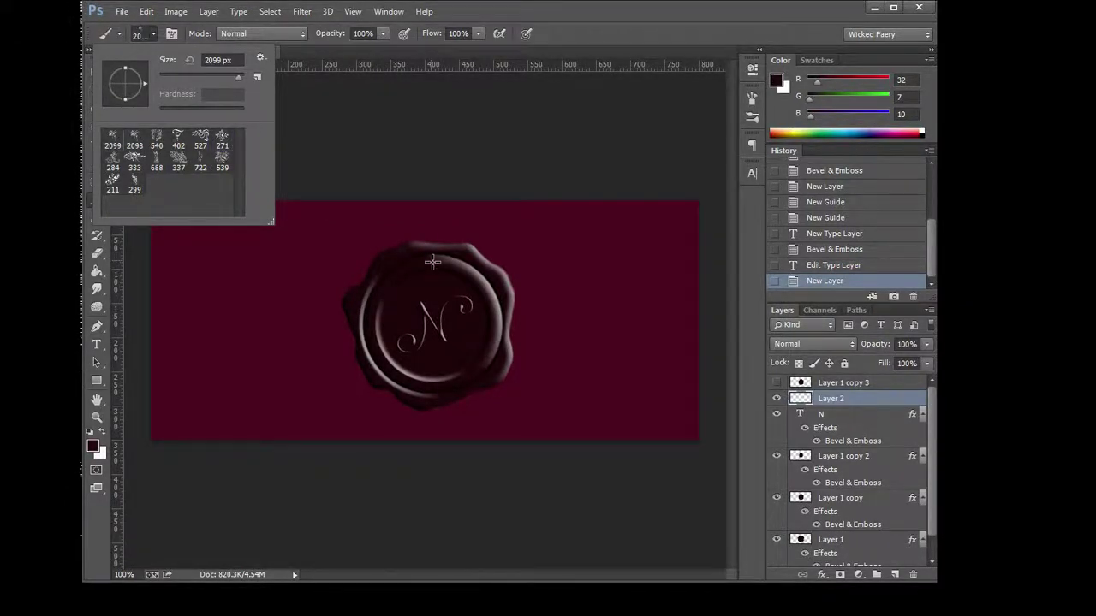
Pick the 2098 floral tip at 147 px and stamp it right of the seal.
text(167)
key(Return)
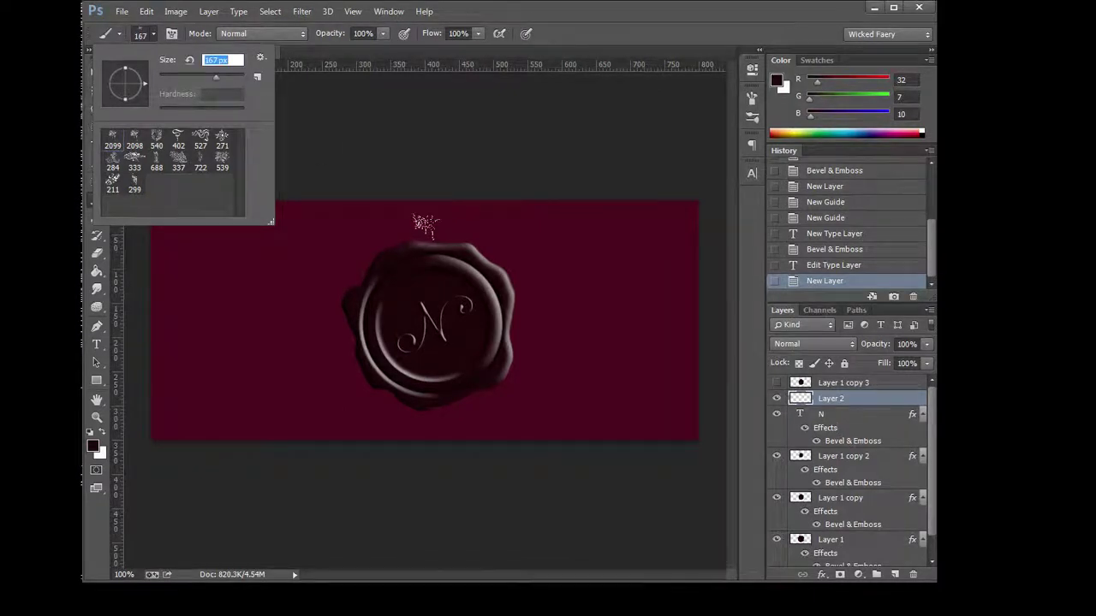
click(137, 143)
click(212, 77)
click(561, 259)
click(582, 291)
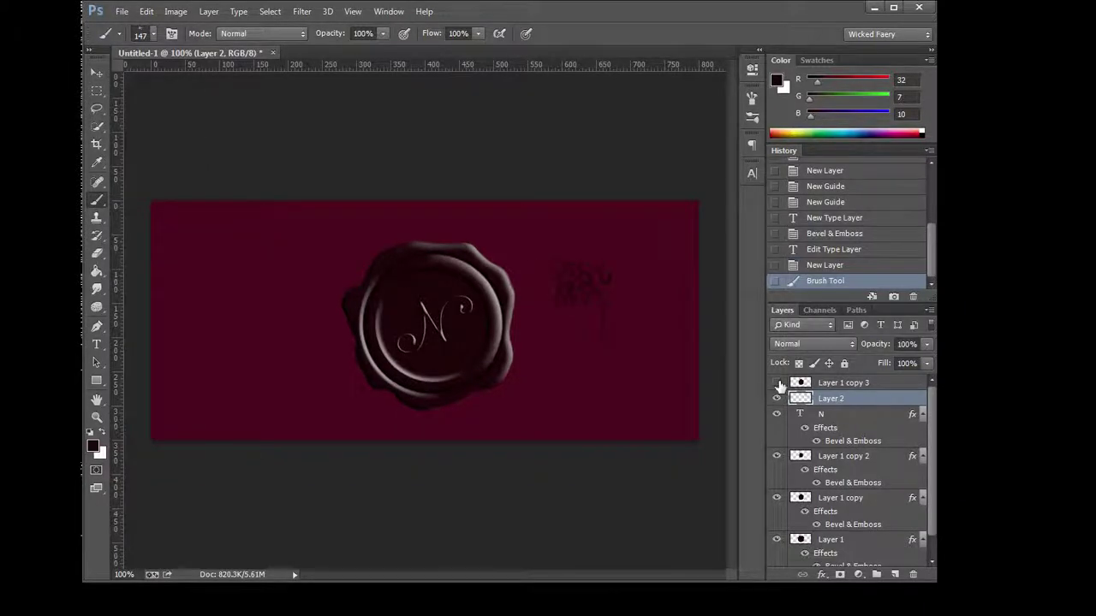
Apply Bevel & Emboss to Layer 2's floral stamp.
right_click(852, 410)
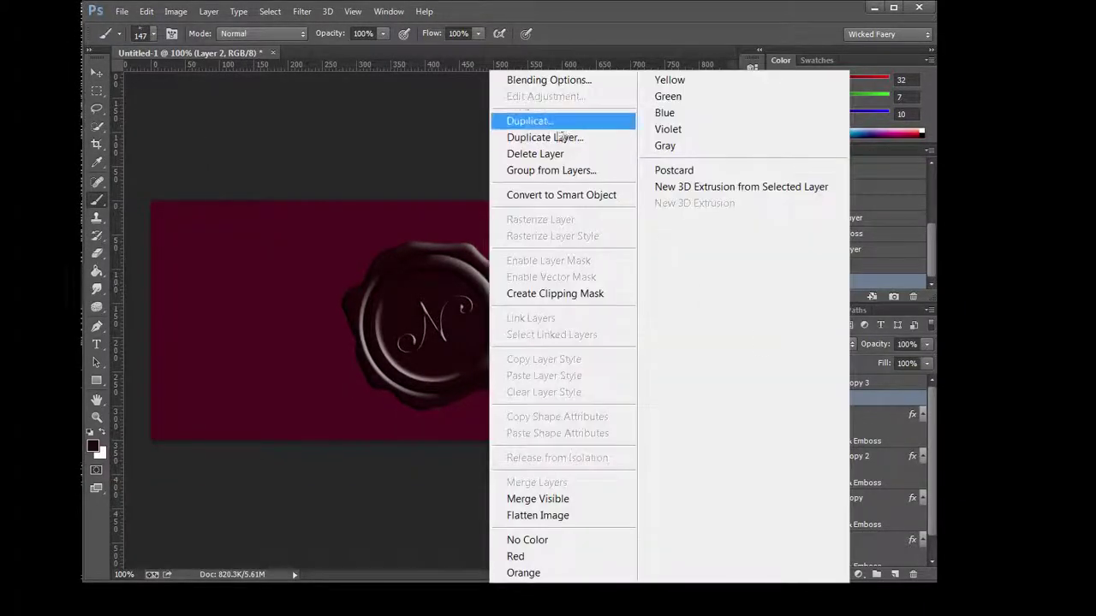
click(552, 79)
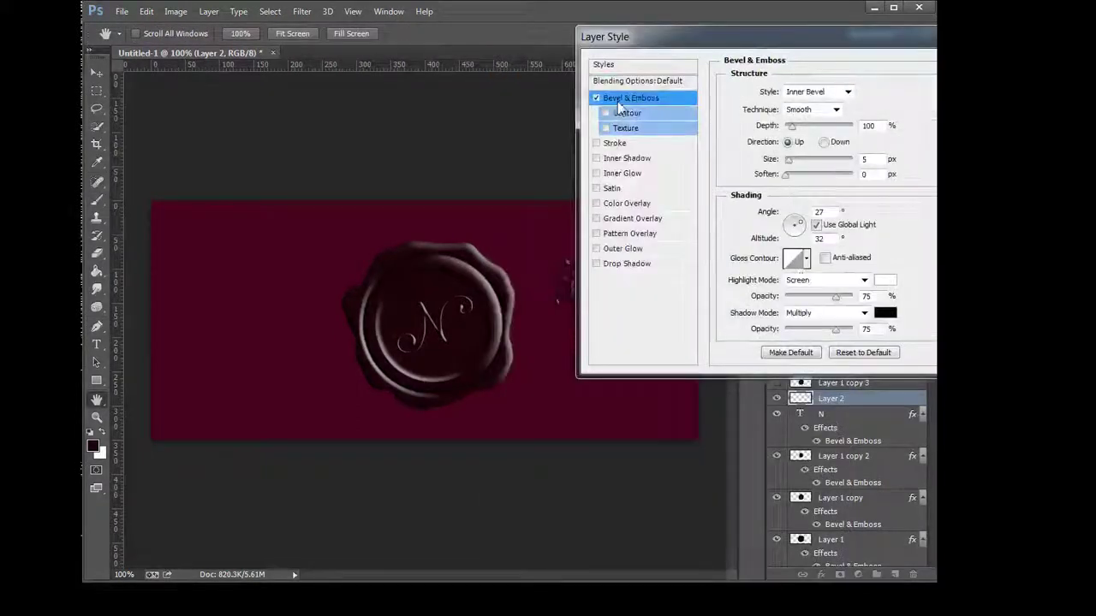
key(Return)
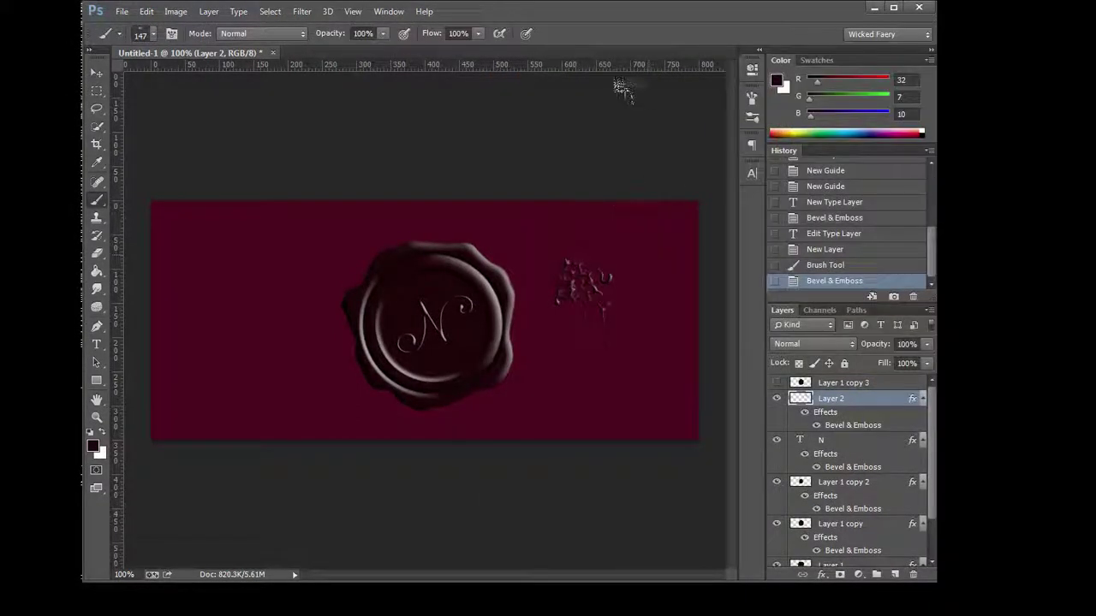
key(ctrl+t)
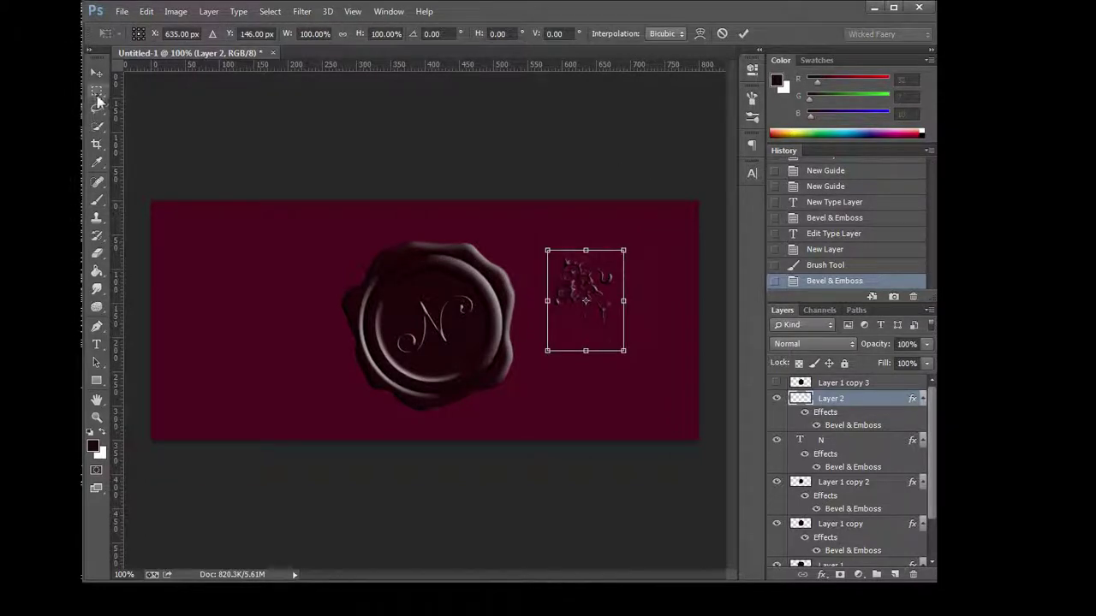
click(97, 75)
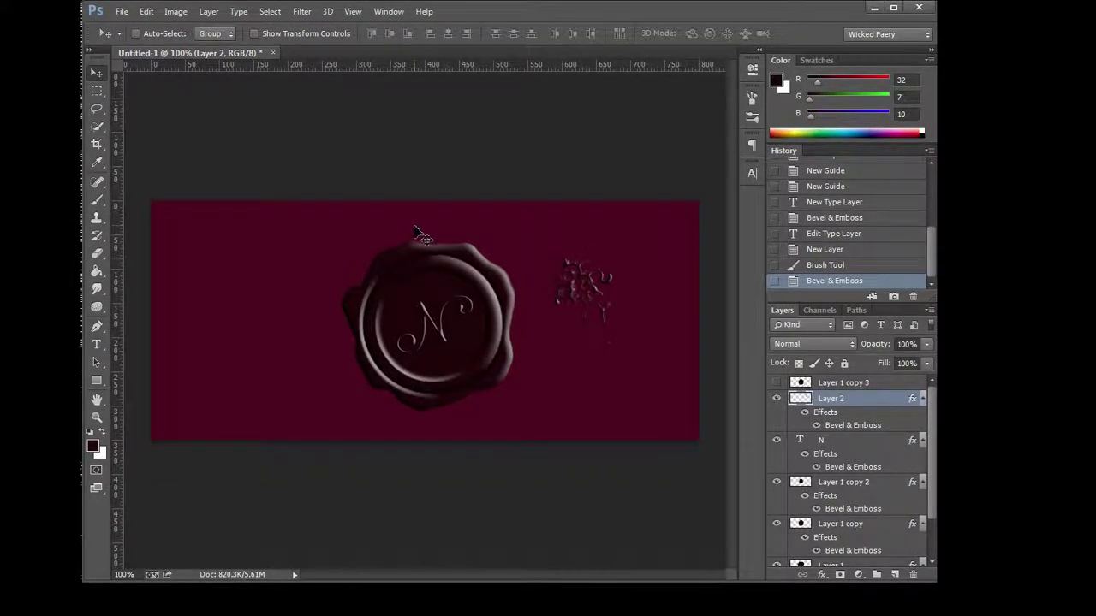
key(ctrl+t)
drag(666, 345, 592, 436)
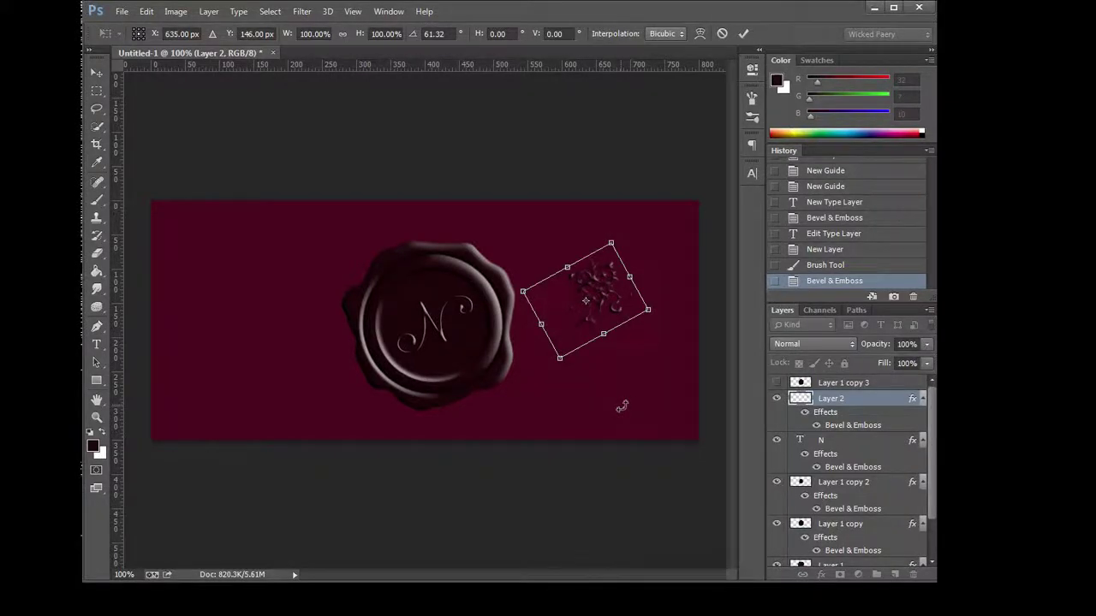
mouse_move(622, 407)
mouse_down()
mouse_move(617, 448)
mouse_move(662, 275)
mouse_up()
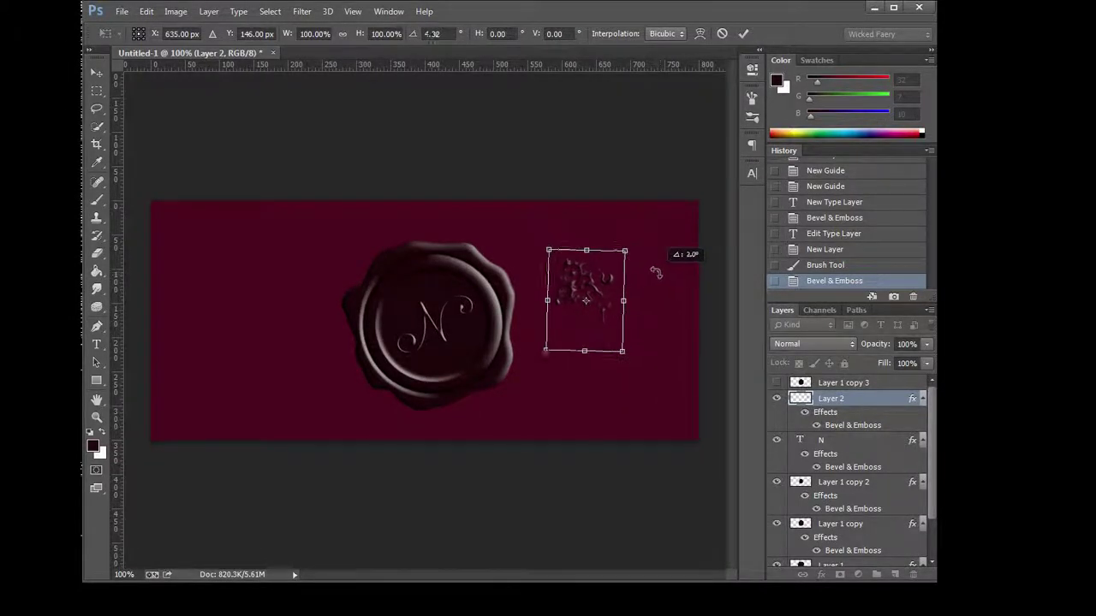
drag(662, 277, 660, 269)
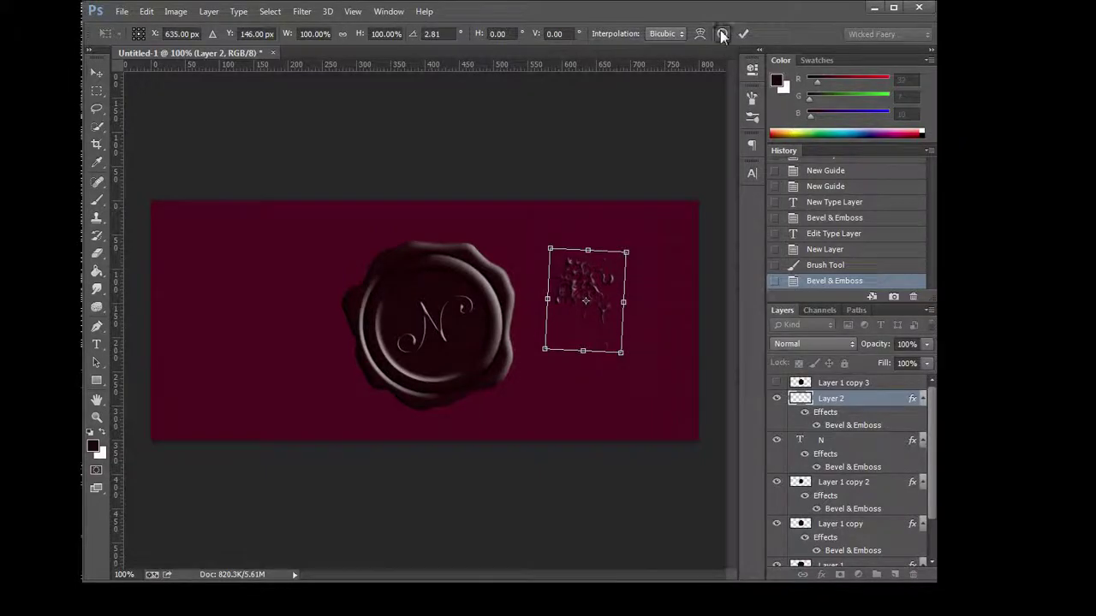
click(722, 34)
click(147, 12)
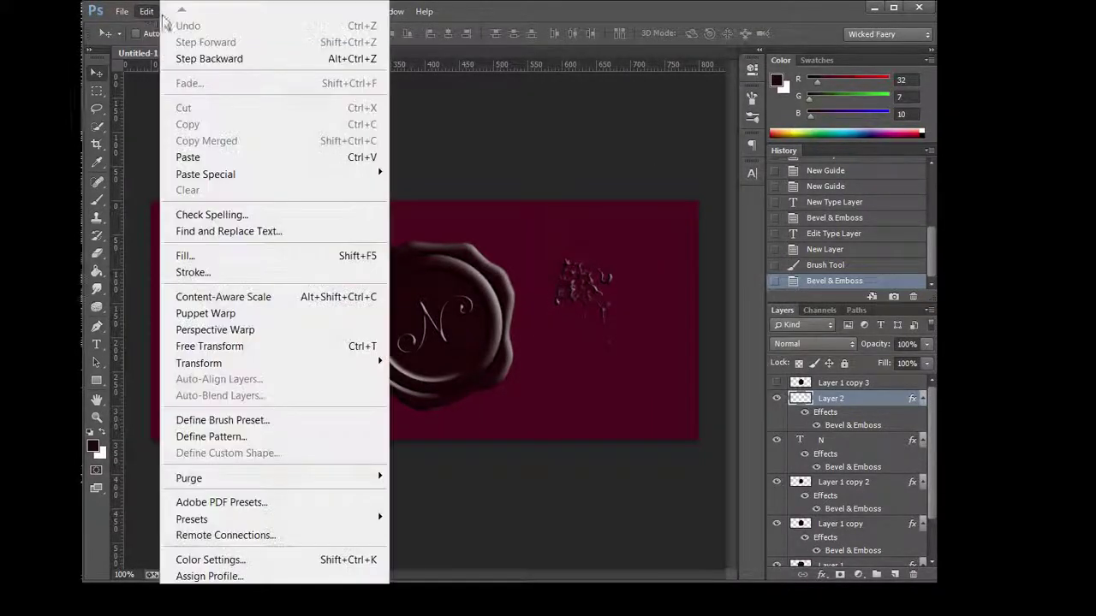
Delete the Bevel & Emboss history state.
click(144, 17)
click(912, 297)
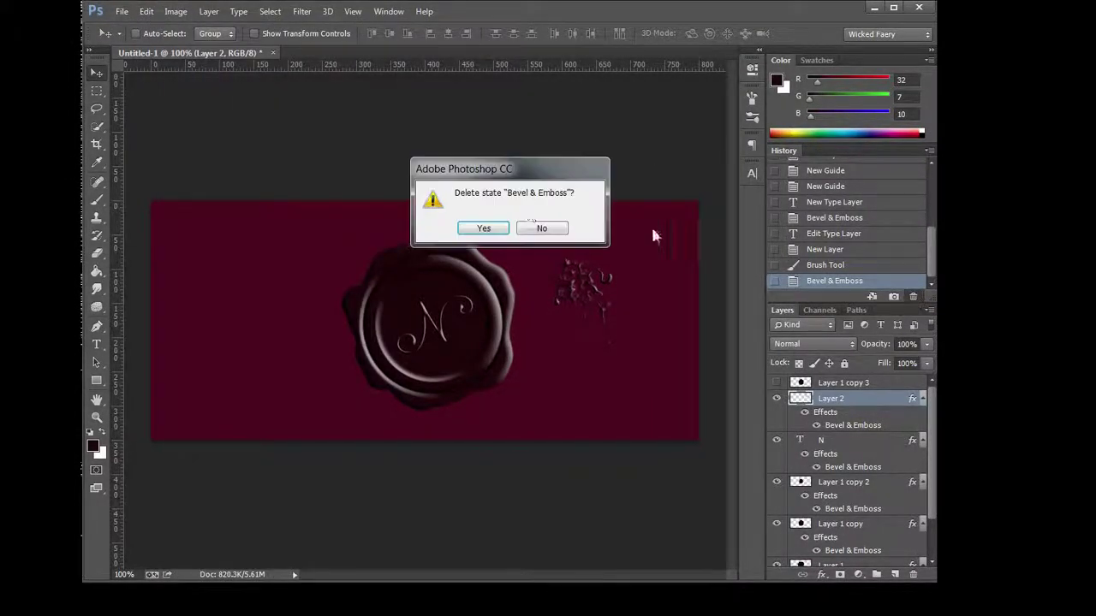
click(483, 227)
Flip the floral stamp horizontally with Free Transform's width setting.
key(ctrl+t)
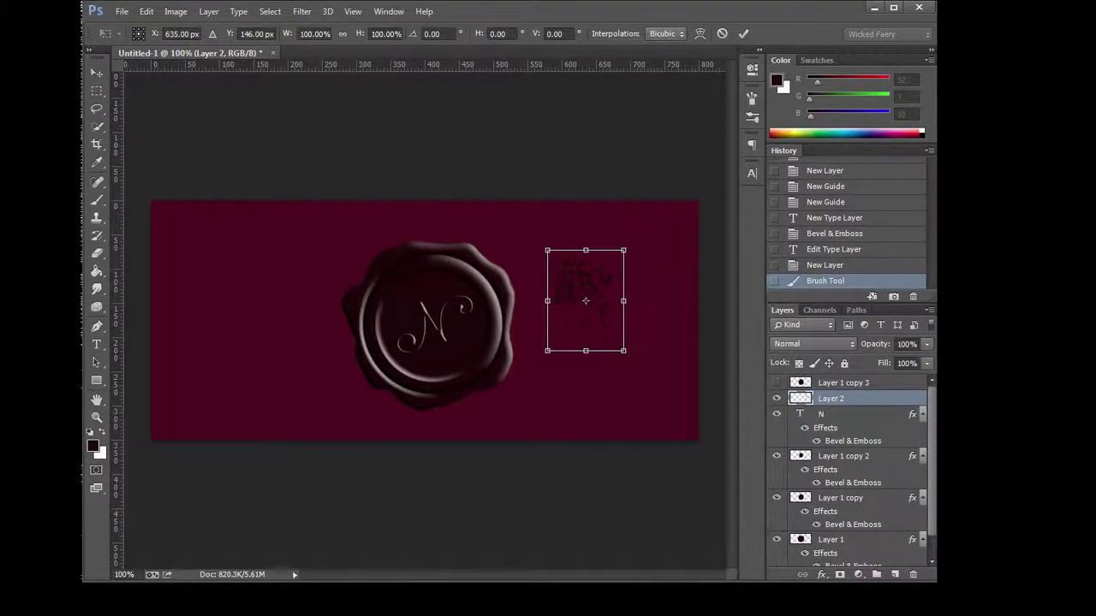
click(303, 34)
text(-100)
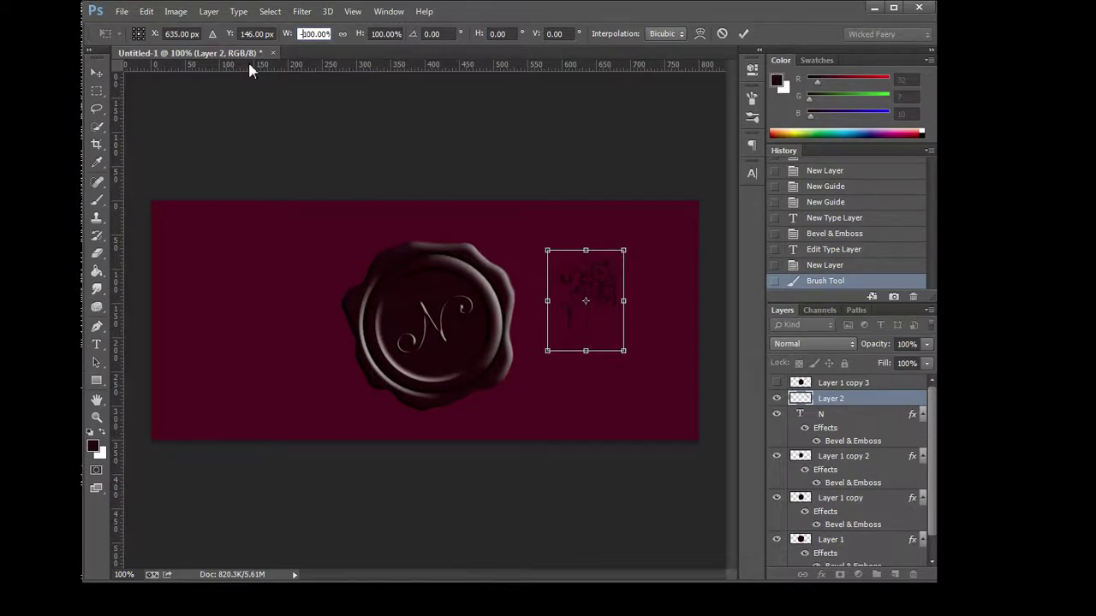
click(743, 33)
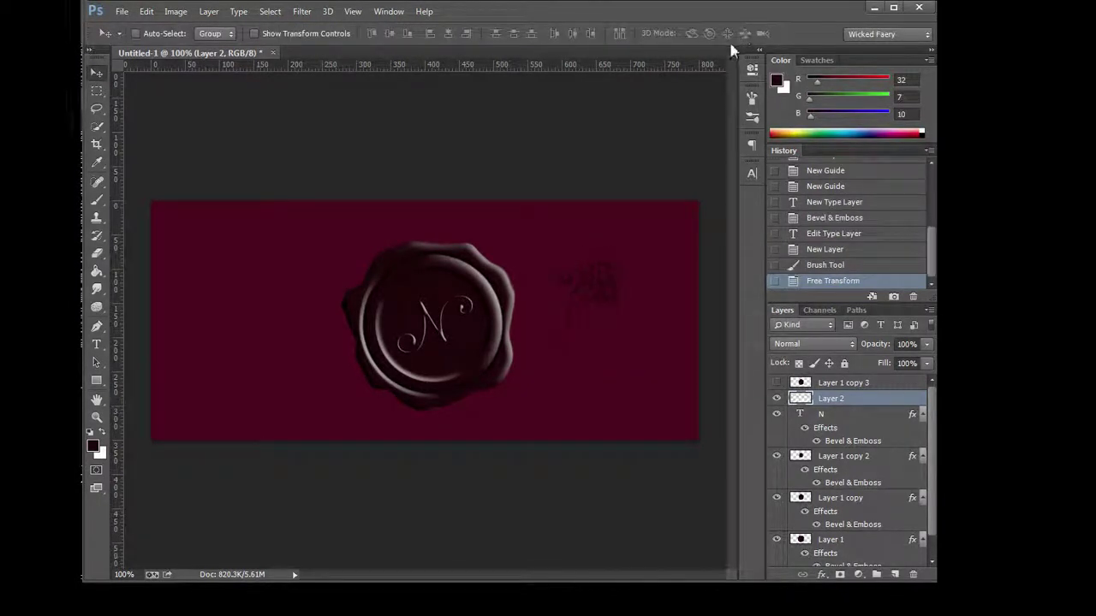
Reapply Bevel & Emboss to Layer 2's floral stamp.
right_click(834, 400)
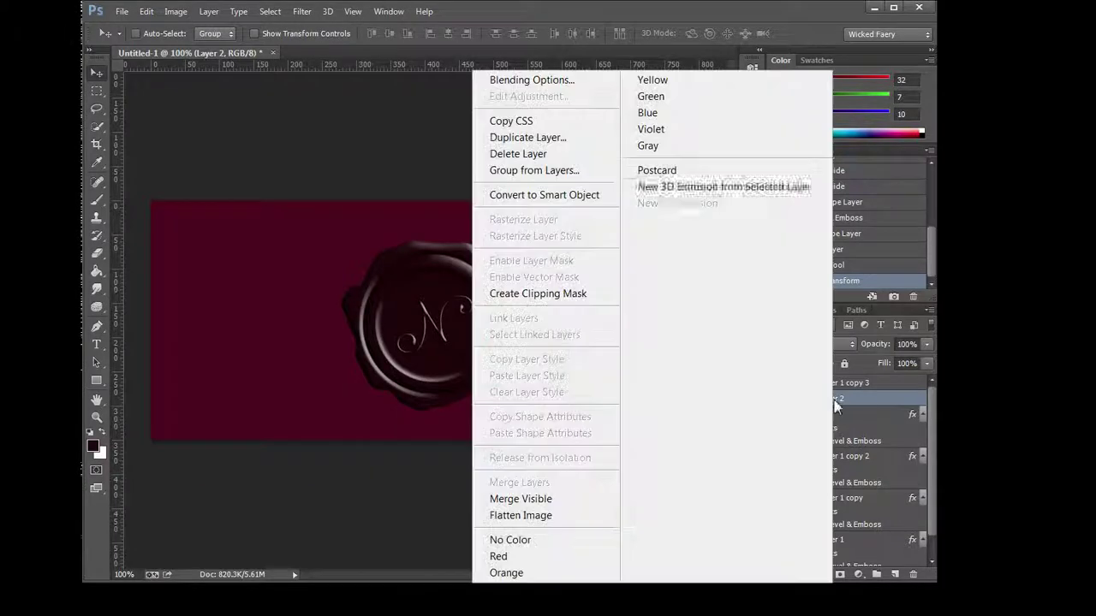
click(521, 81)
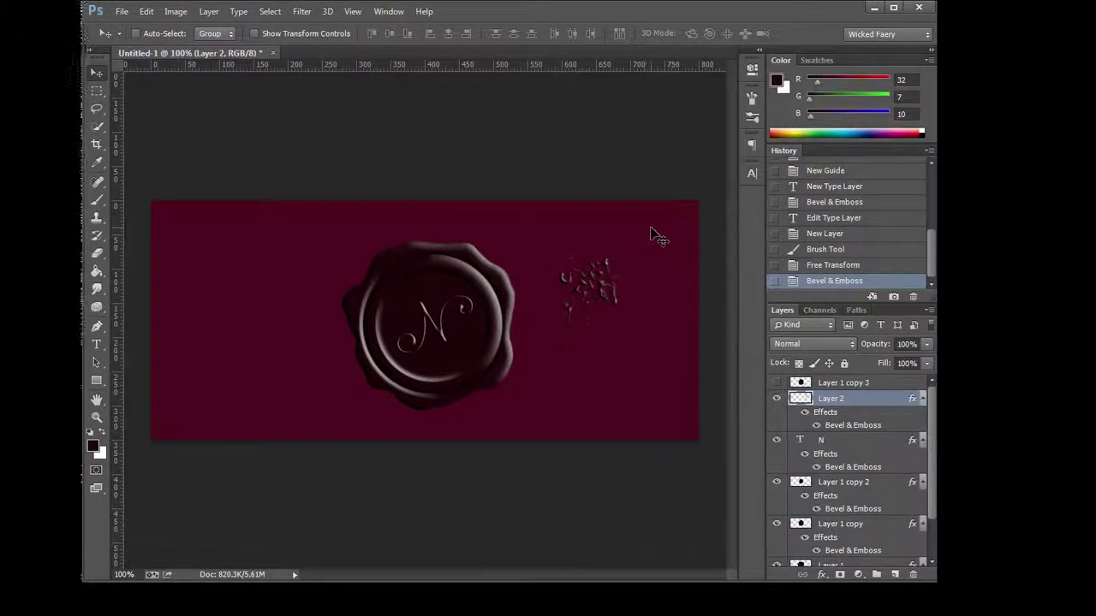
key(ctrl+t)
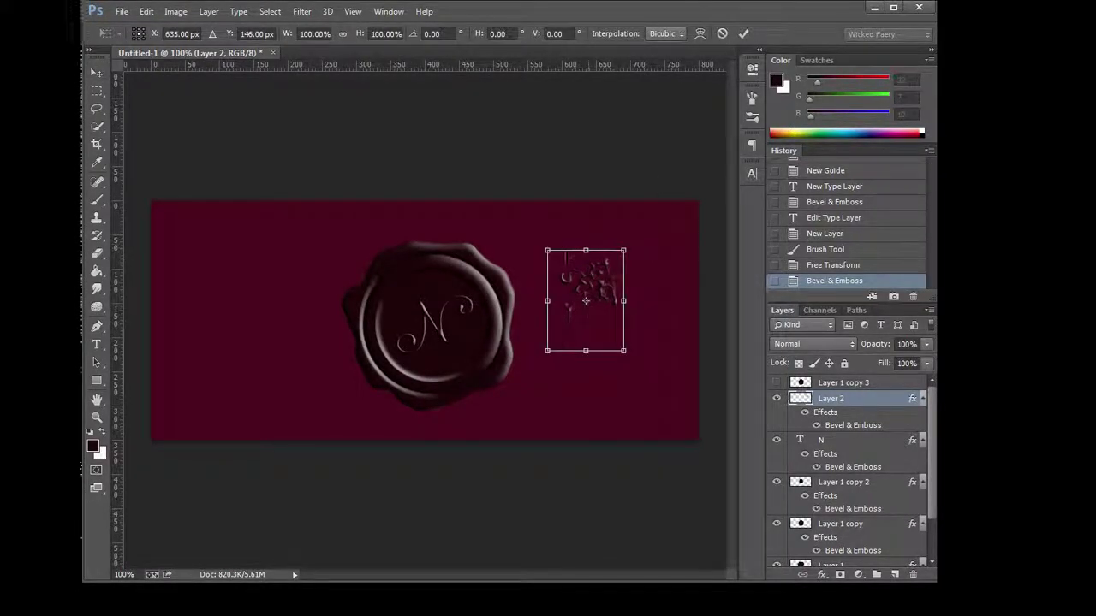
Resize the stamp to 60% height and narrower width, reposition it, then revert History to Brush Tool.
double_click(376, 34)
text(60)
key(Return)
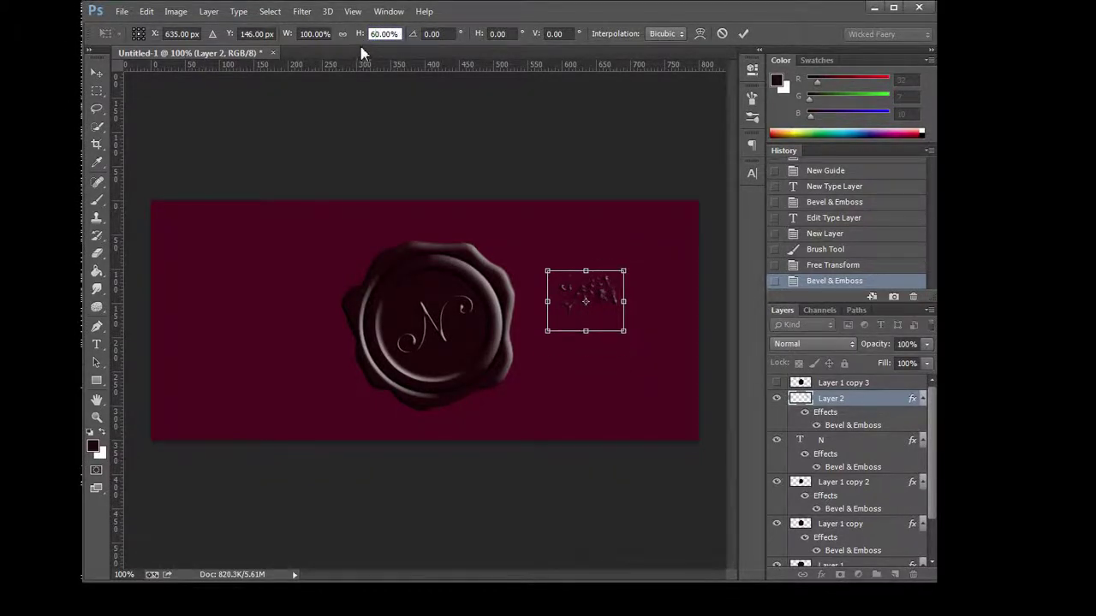
double_click(307, 34)
text(50)
key(Return)
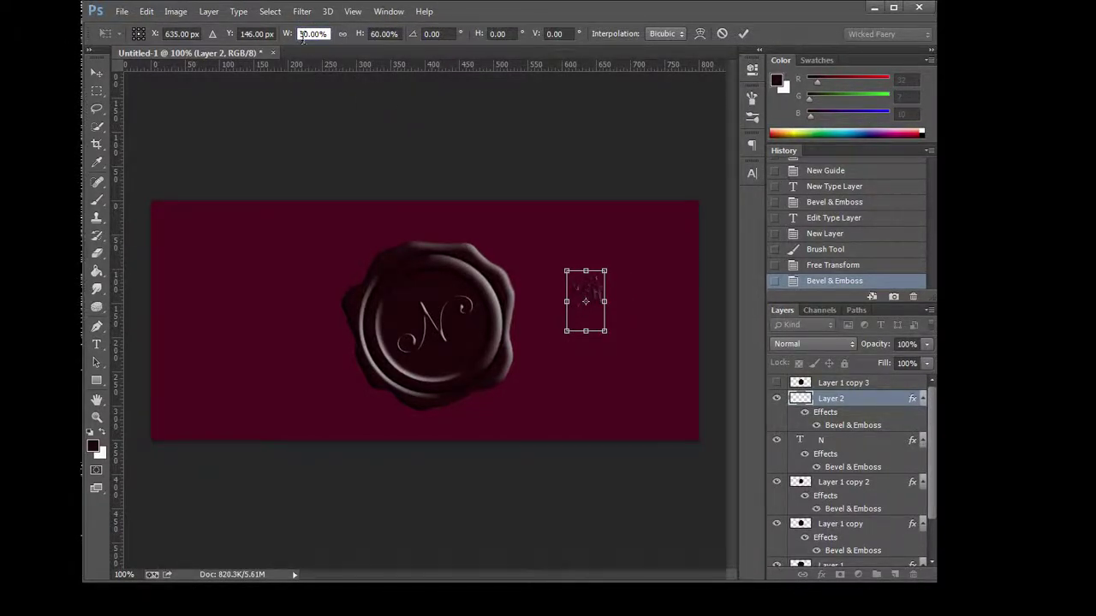
key(Delete)
text(4)
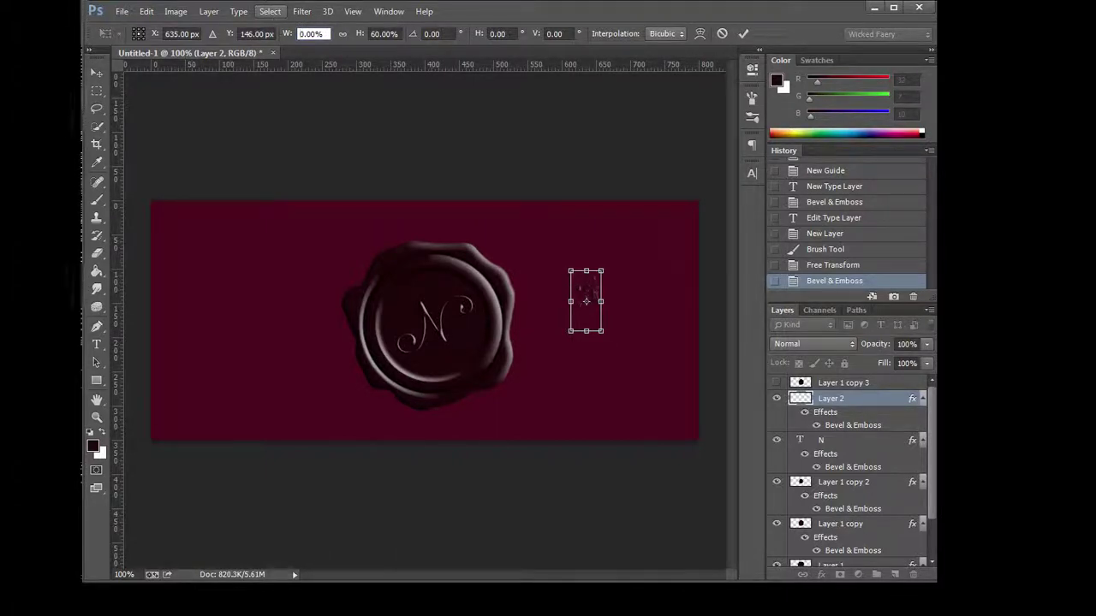
text(7)
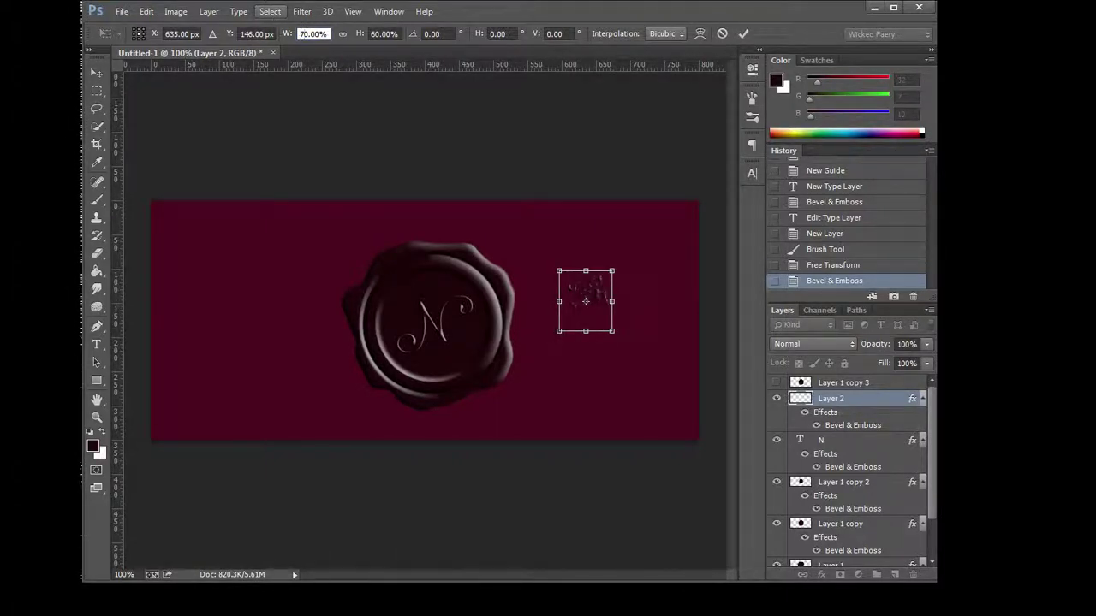
text(6)
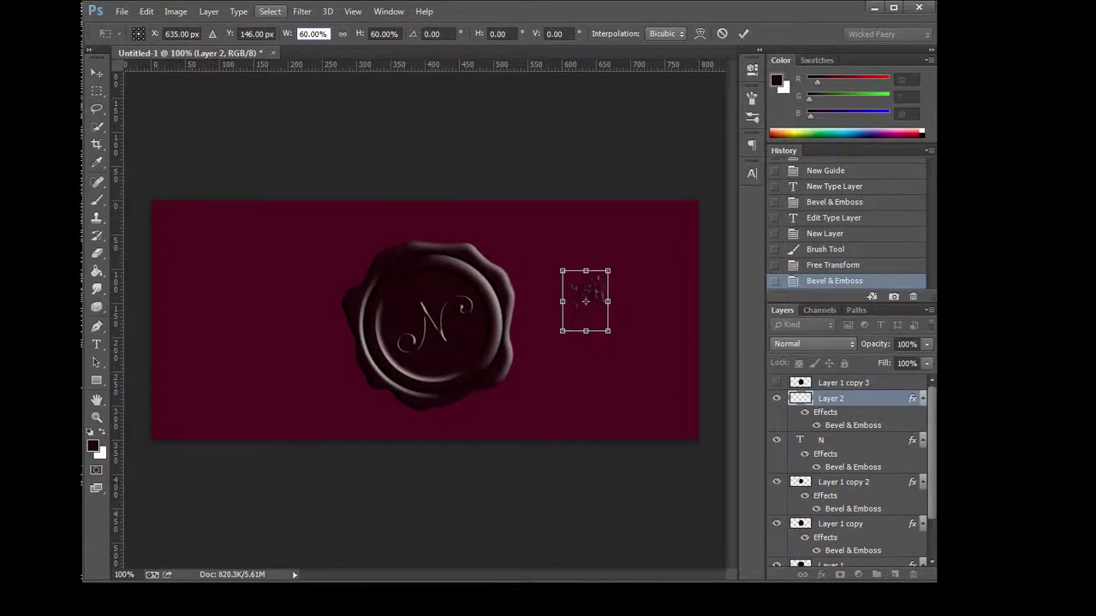
key(Return)
mouse_move(590, 336)
mouse_down()
mouse_move(429, 343)
mouse_move(621, 331)
mouse_up()
click(835, 221)
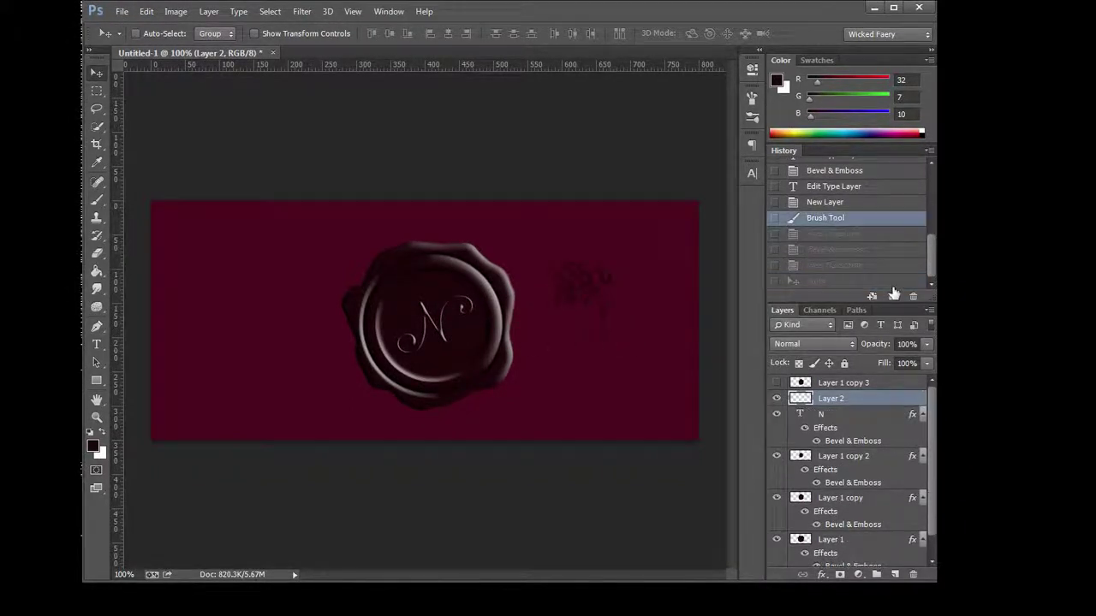
Delete the Brush Tool history state to remove the floral stamp, and dismiss the chat window.
click(912, 296)
click(484, 228)
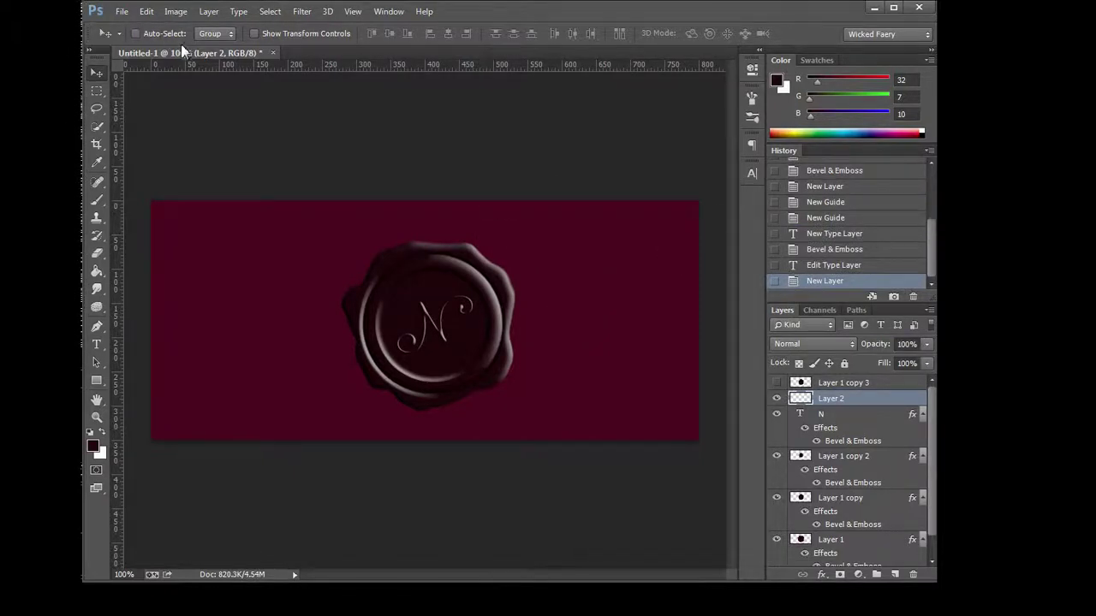
click(904, 535)
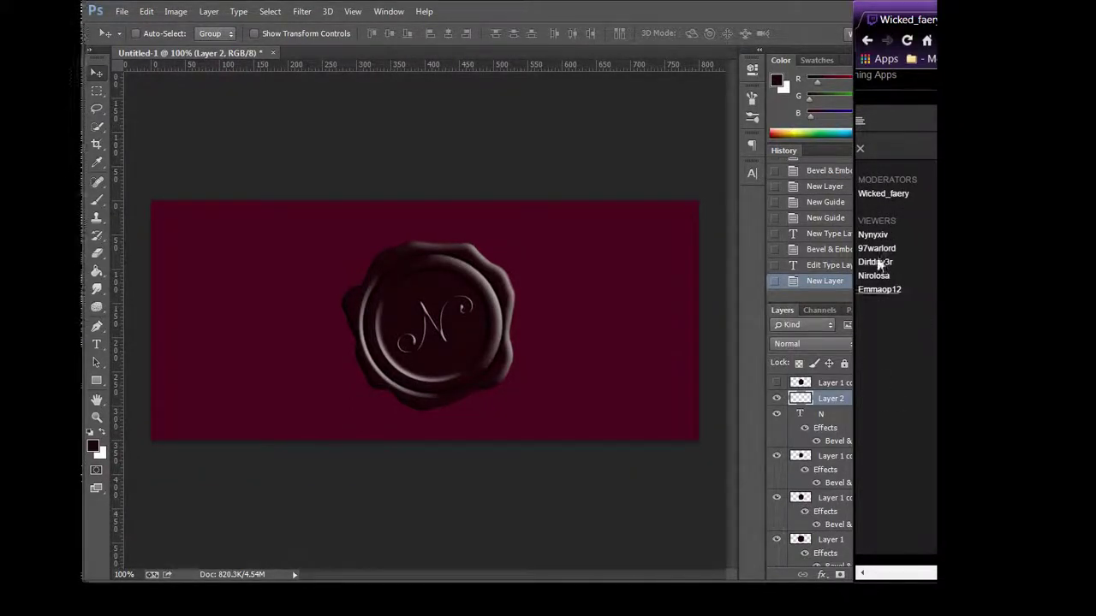
click(860, 149)
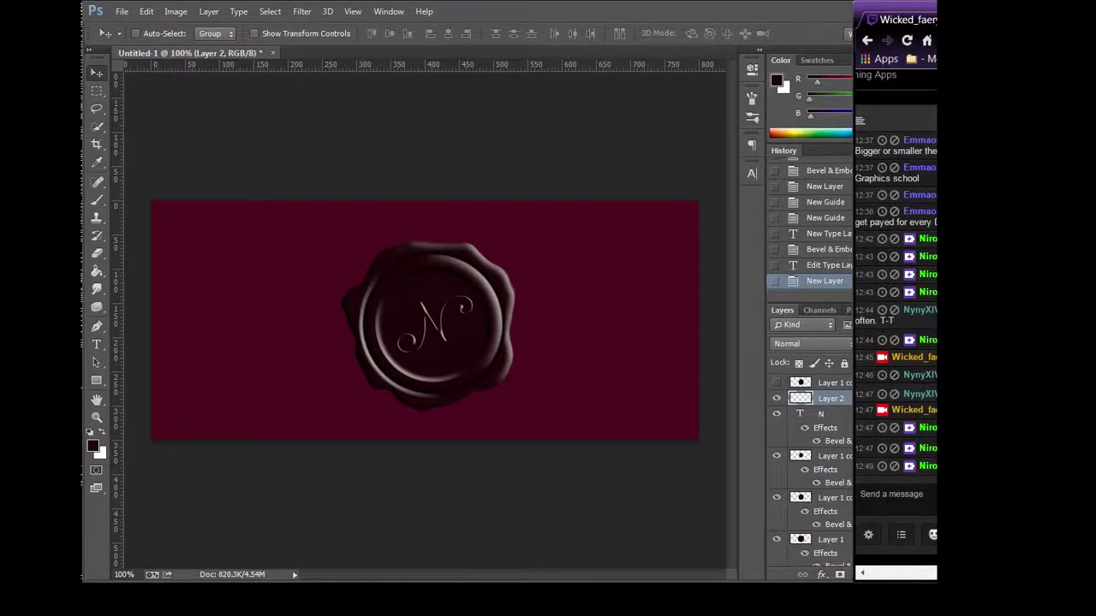
click(383, 383)
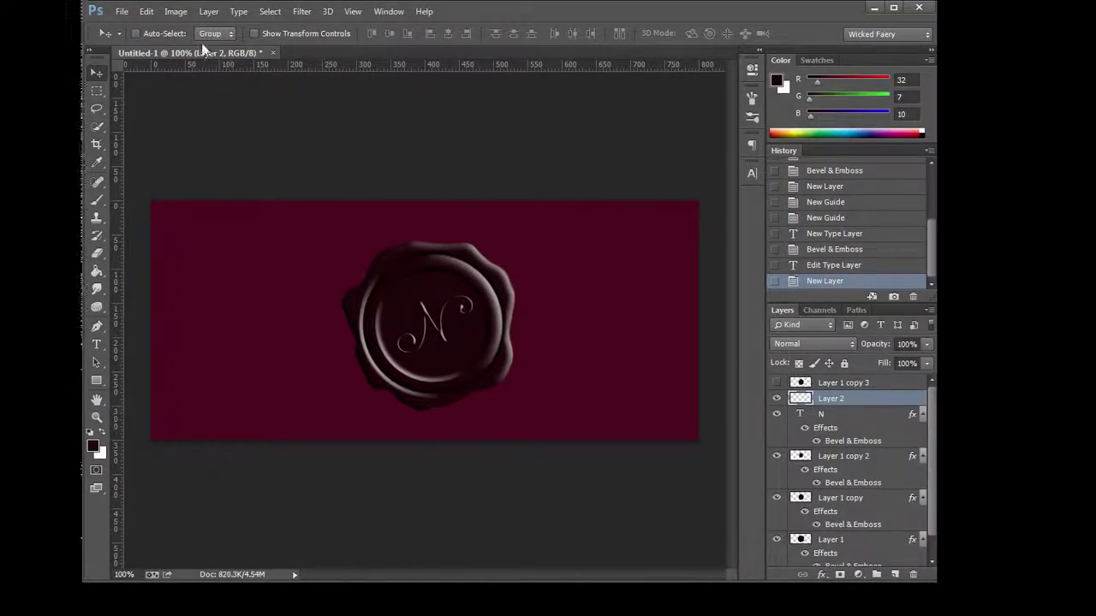
click(94, 200)
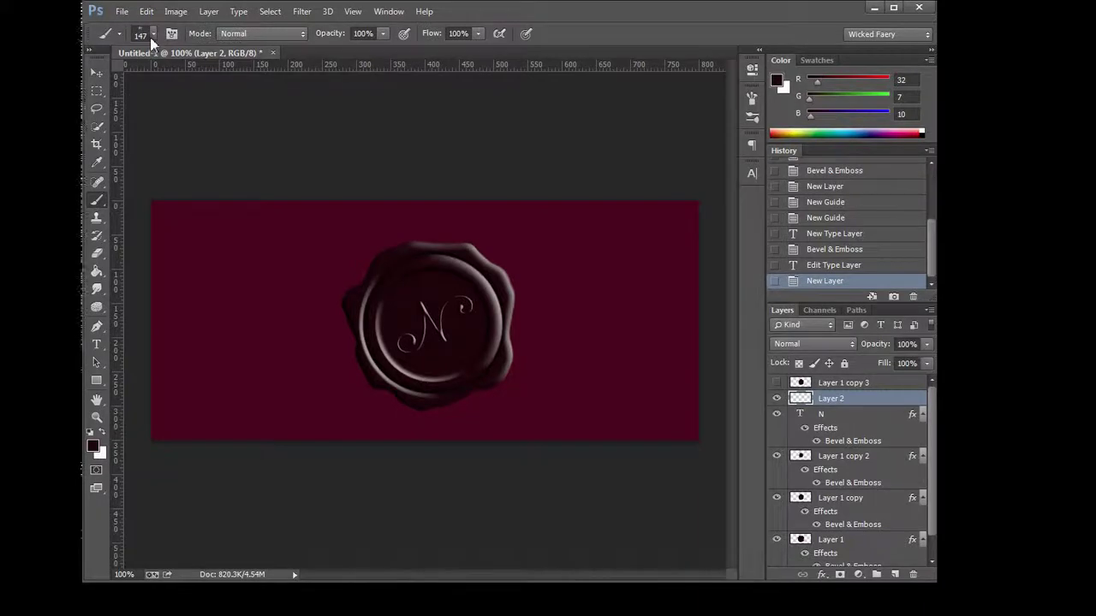
Try the 299, 688 and 722 floral presets at sizes around 69–74 px.
click(150, 37)
click(133, 189)
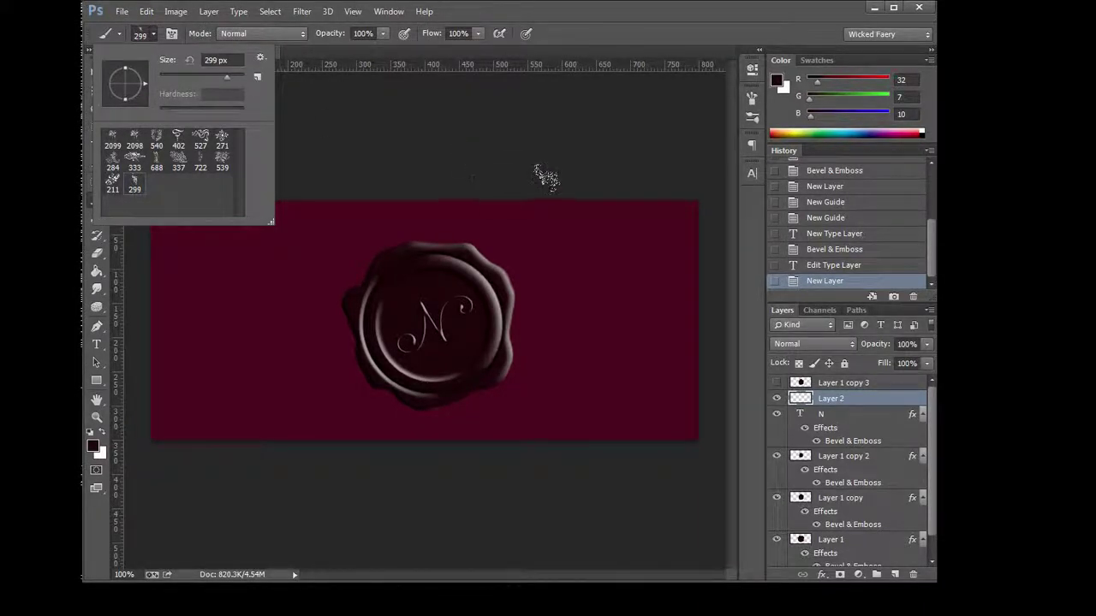
click(188, 76)
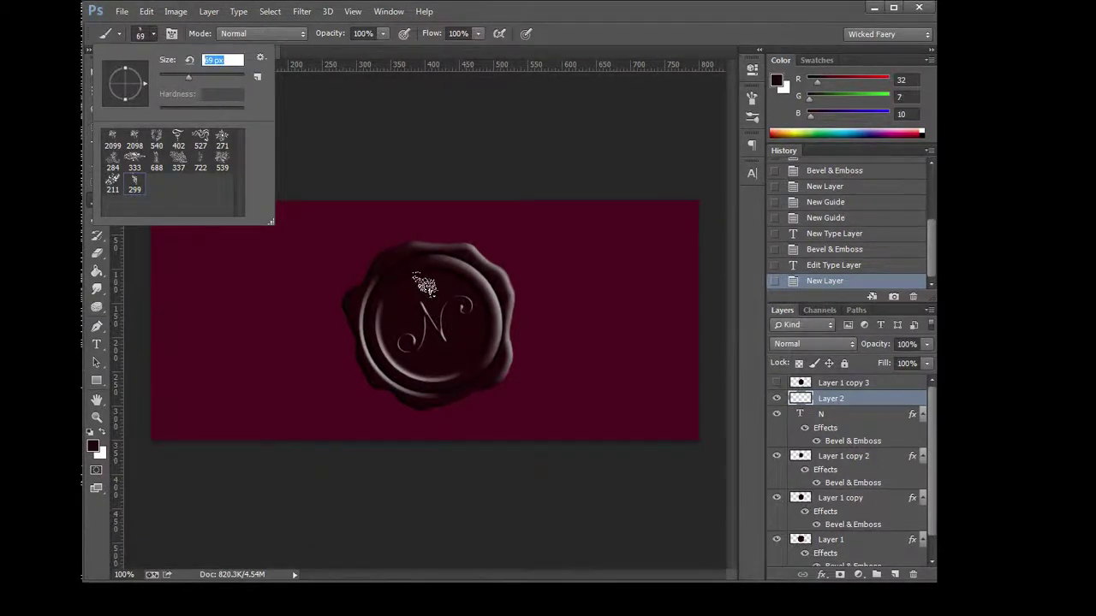
click(194, 77)
click(157, 162)
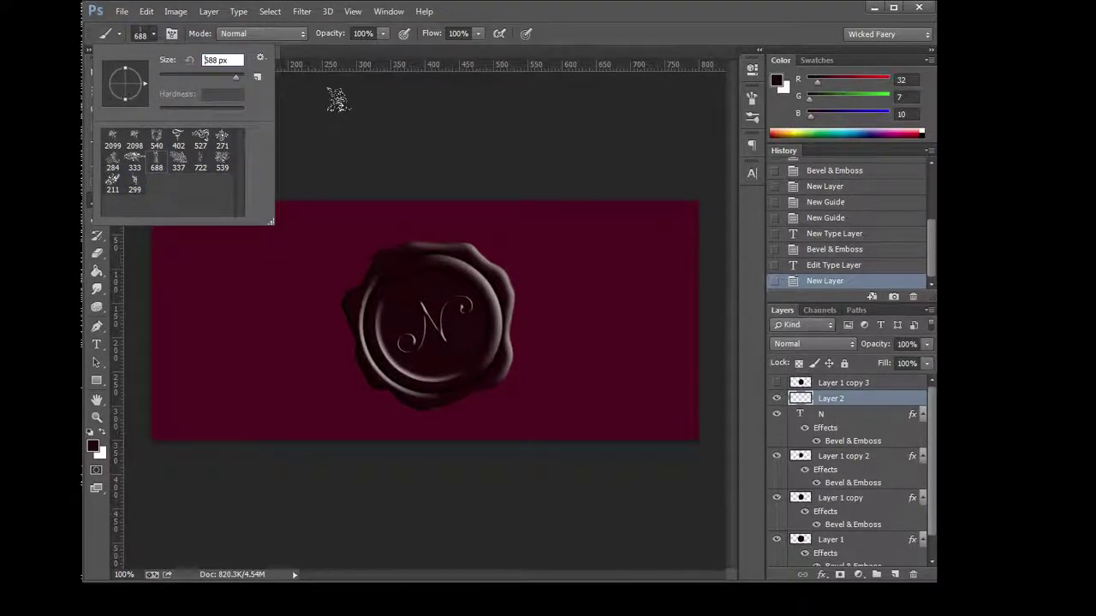
click(134, 182)
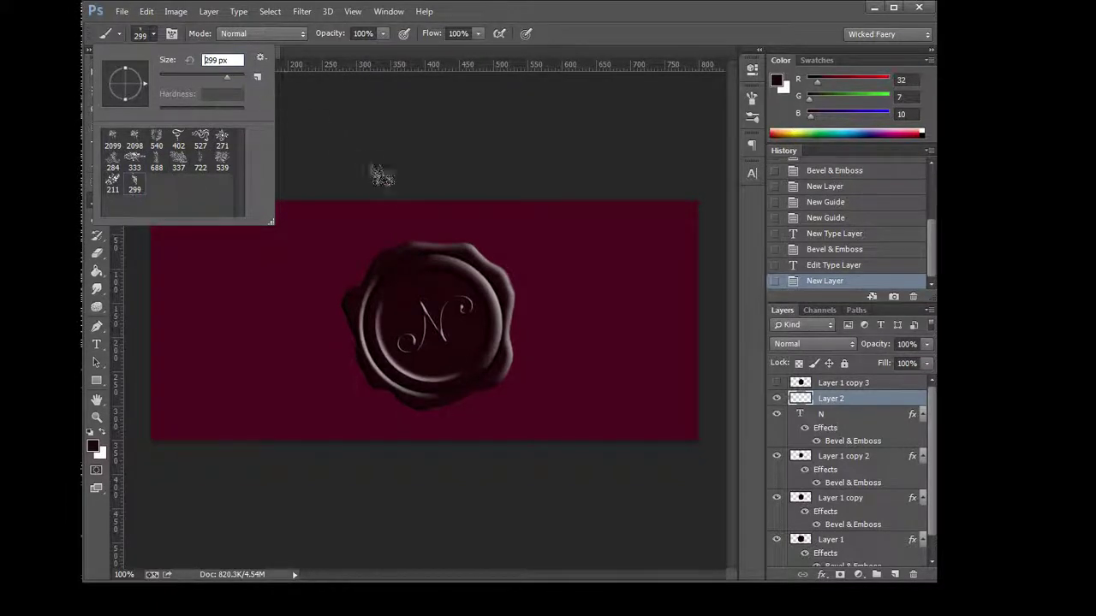
click(199, 163)
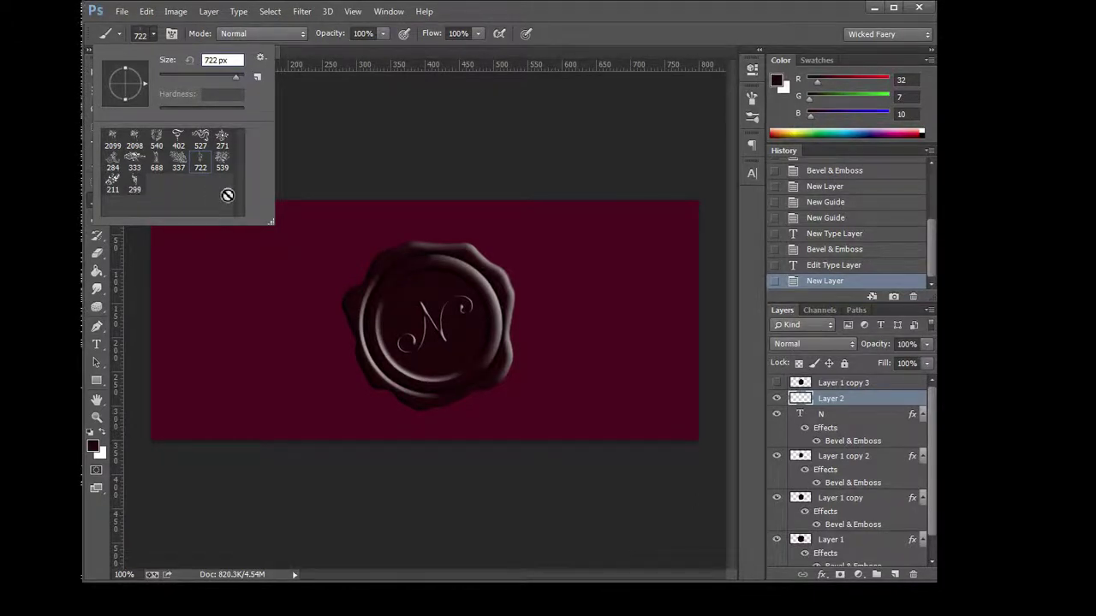
Set the 299 floral brush to 115 px and stamp it once right of the seal.
text(157)
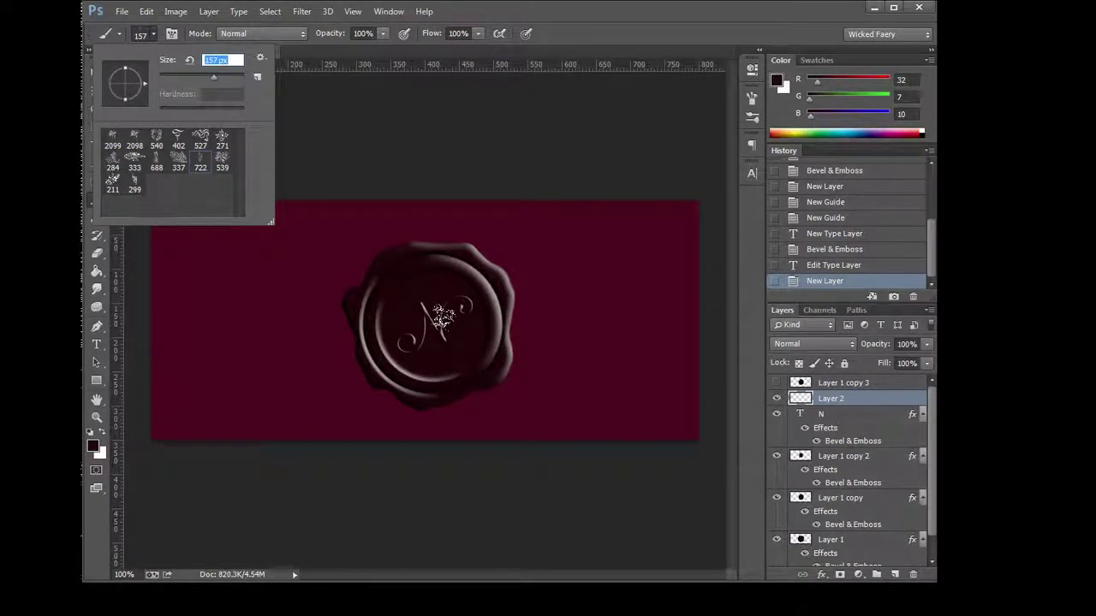
drag(202, 76, 199, 76)
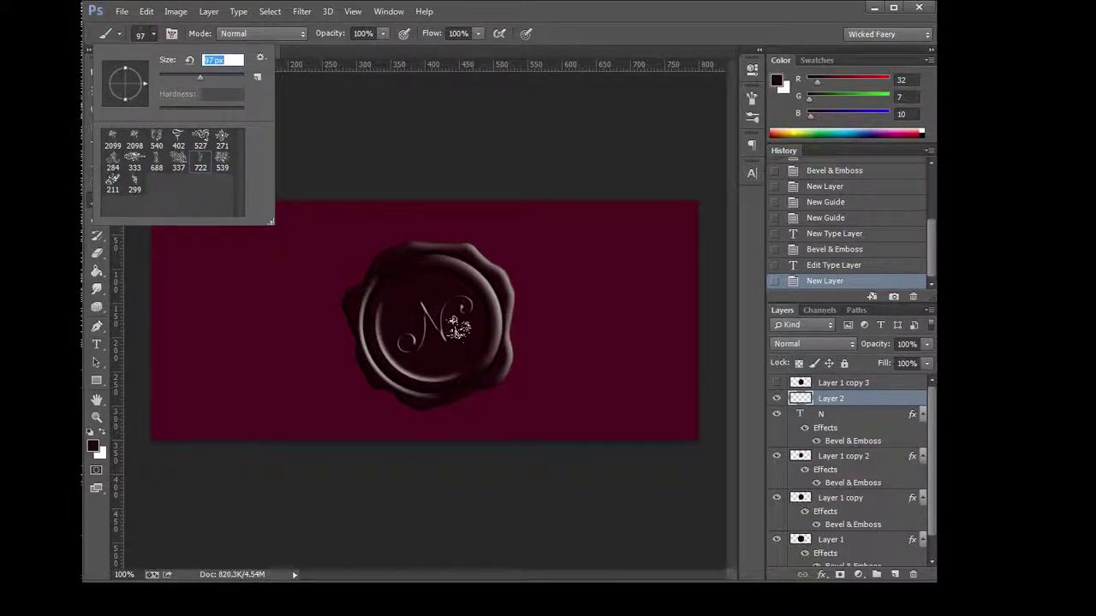
click(134, 187)
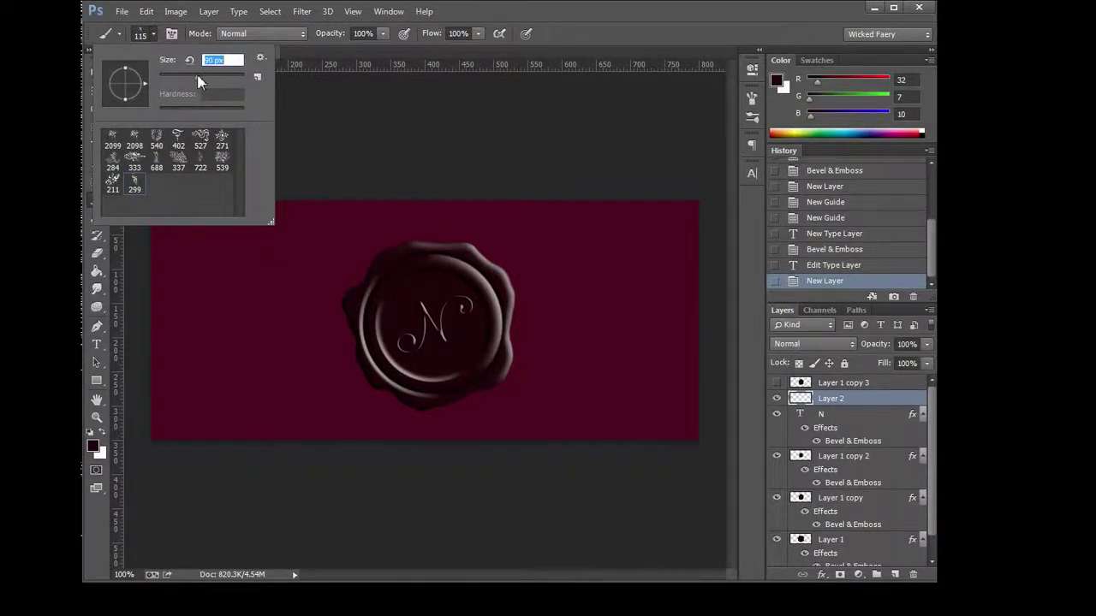
click(562, 333)
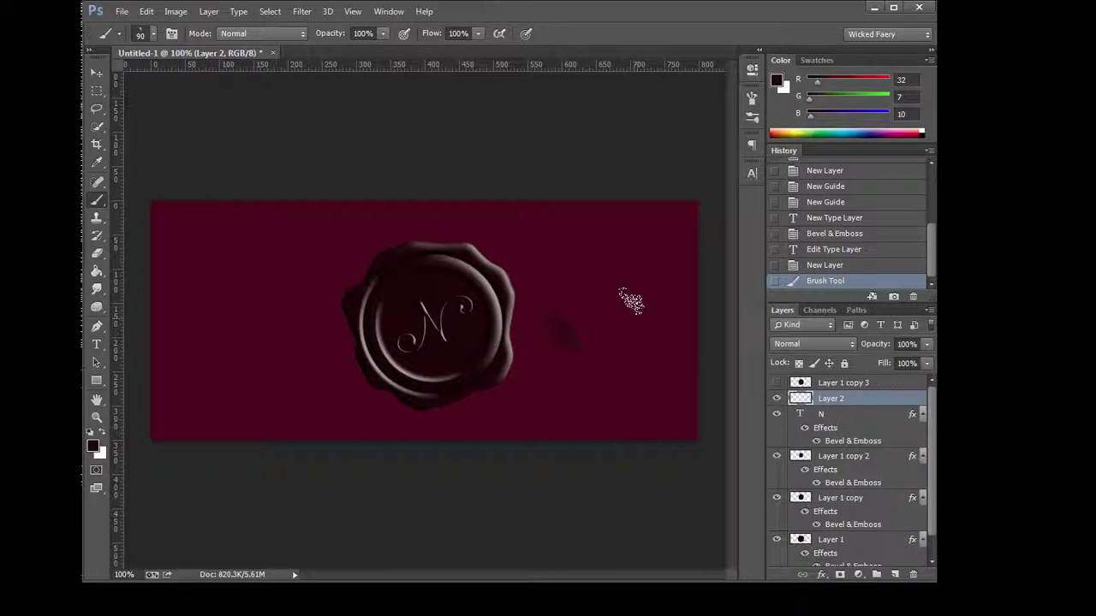
Rotate the floral stamp about 72.8°, move it beside the seal, and zoom to 300%.
key(ctrl+t)
drag(601, 378, 557, 381)
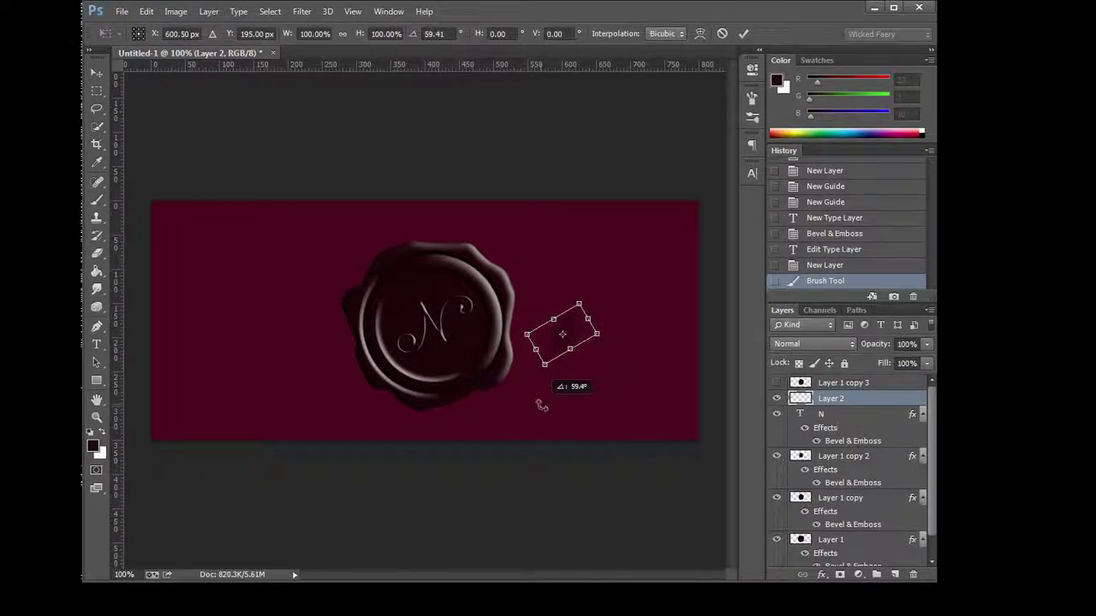
mouse_move(577, 345)
mouse_down()
mouse_move(561, 334)
mouse_move(609, 330)
mouse_up()
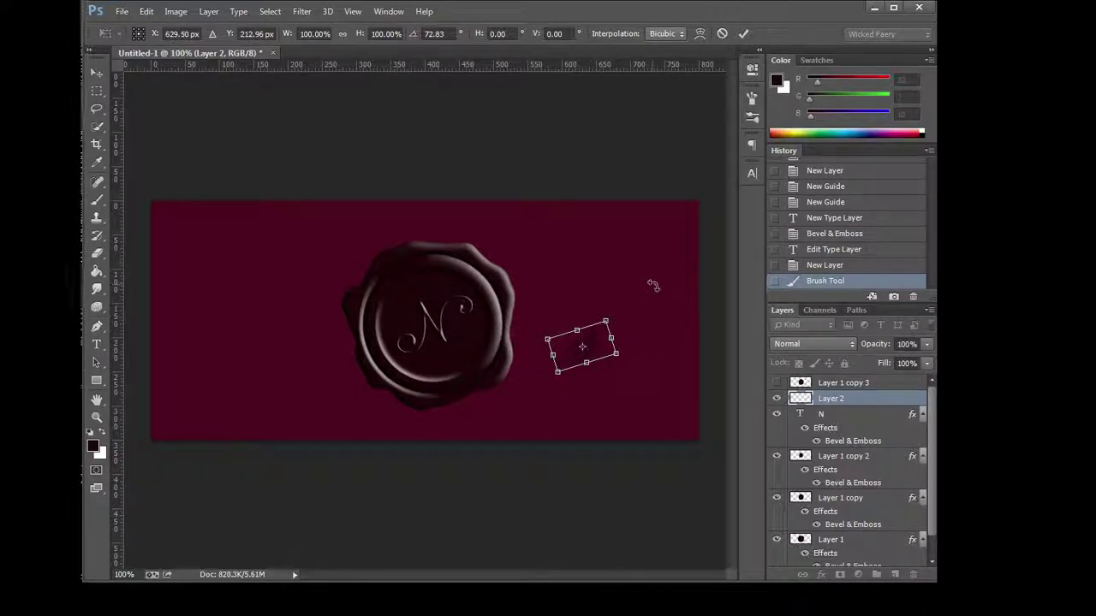
key(Return)
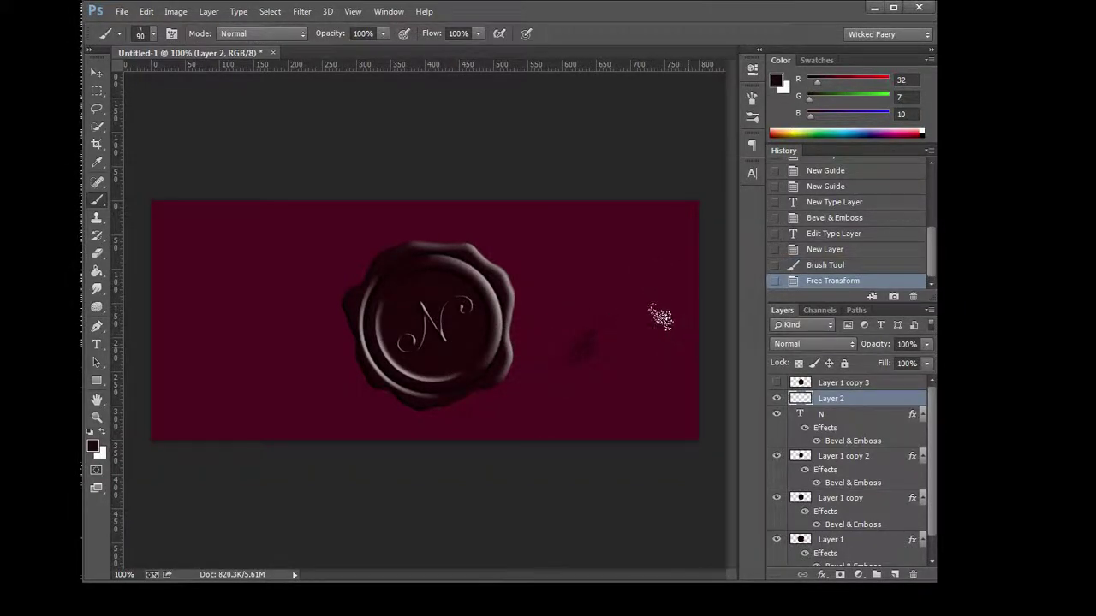
key(ctrl+plus)
key(ctrl+plus)
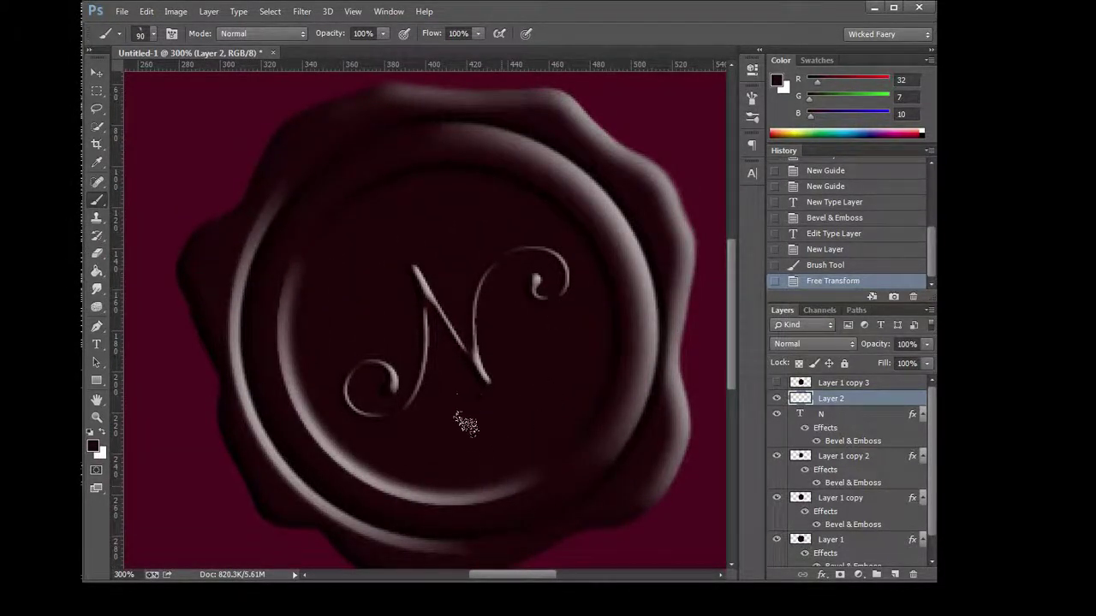
Erase a stray bit of the floral stamp on Layer 2, then shrink the eraser tip to 40 px.
drag(503, 576, 582, 575)
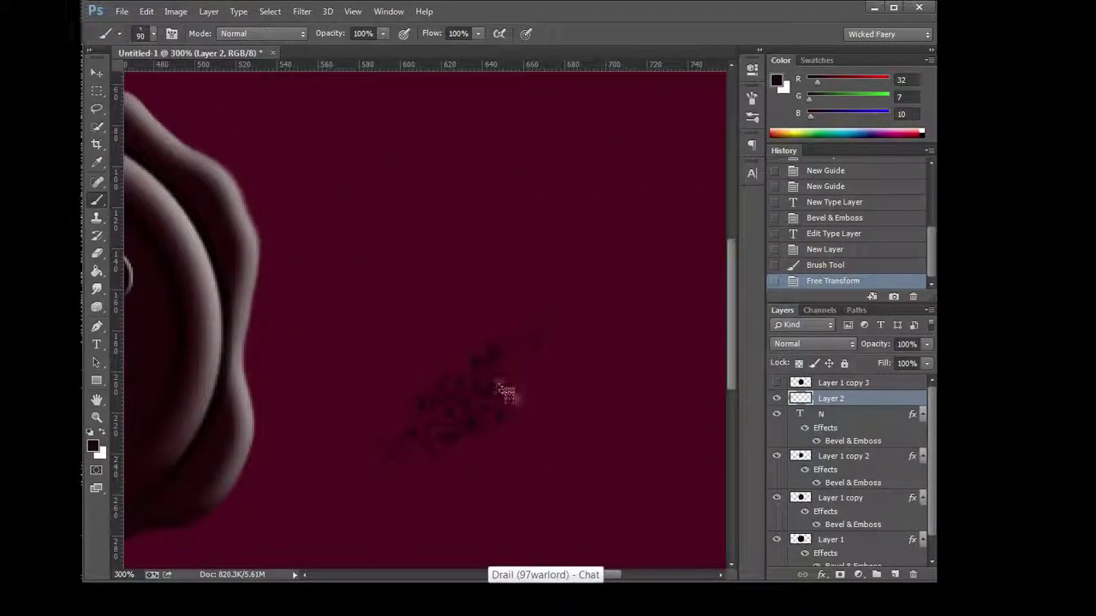
click(100, 255)
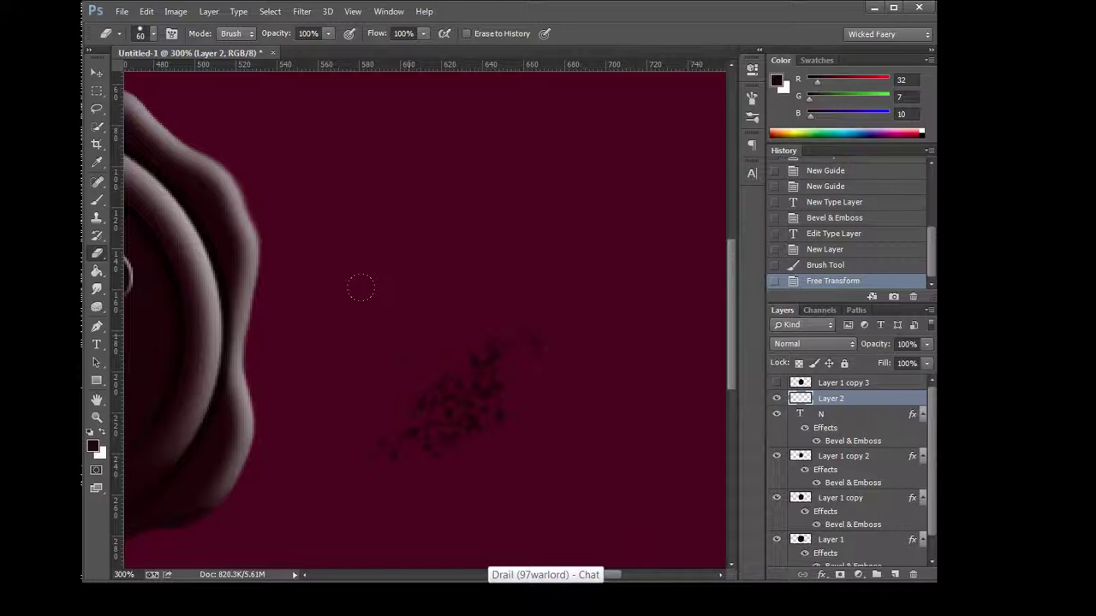
click(360, 288)
click(147, 33)
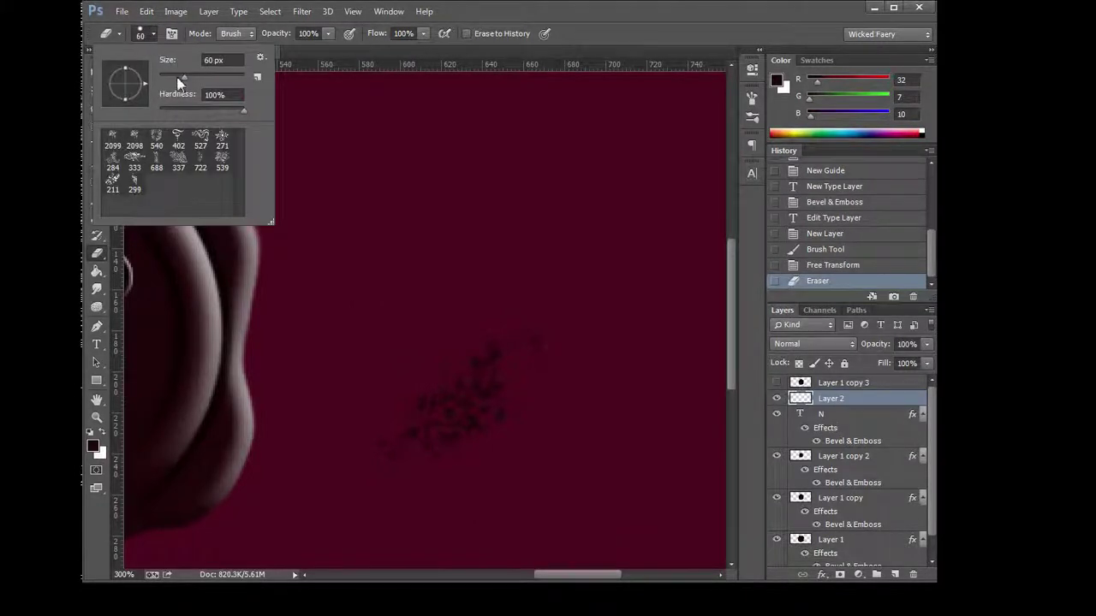
drag(178, 78, 176, 78)
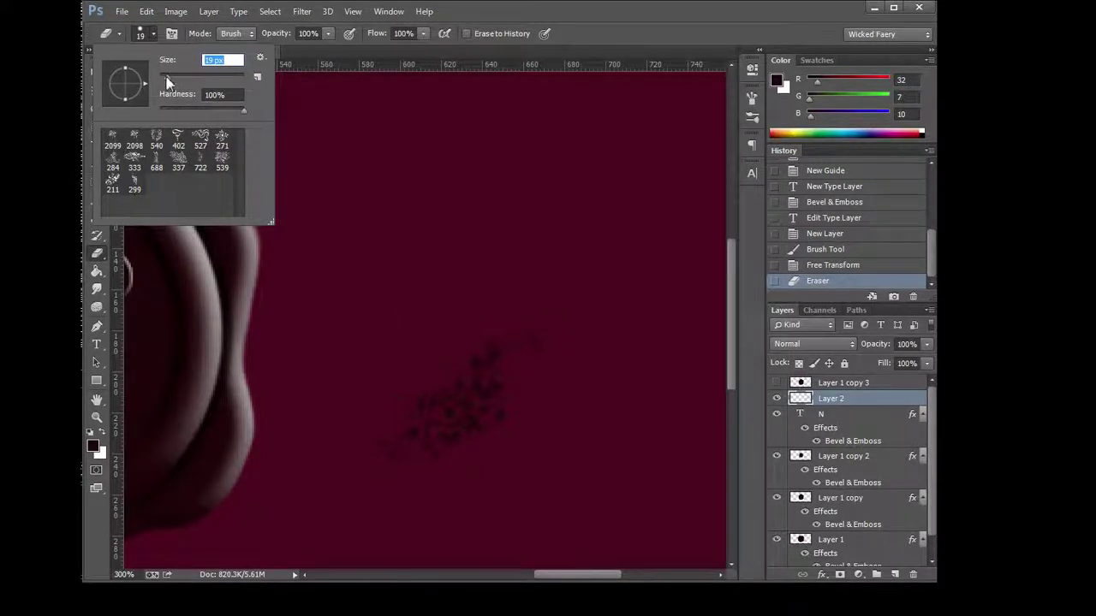
Thin out the speckles right of the seal with a size-8 eraser, then zoom out to 200%.
click(461, 383)
mouse_move(464, 376)
mouse_down()
mouse_move(453, 399)
mouse_move(469, 391)
mouse_up()
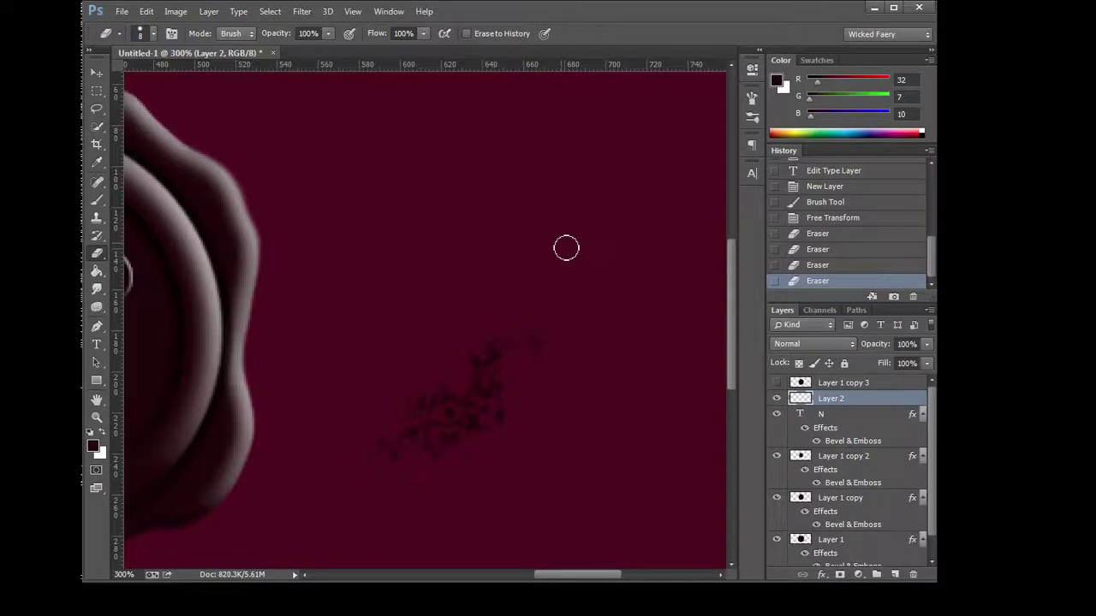
key(ctrl+minus)
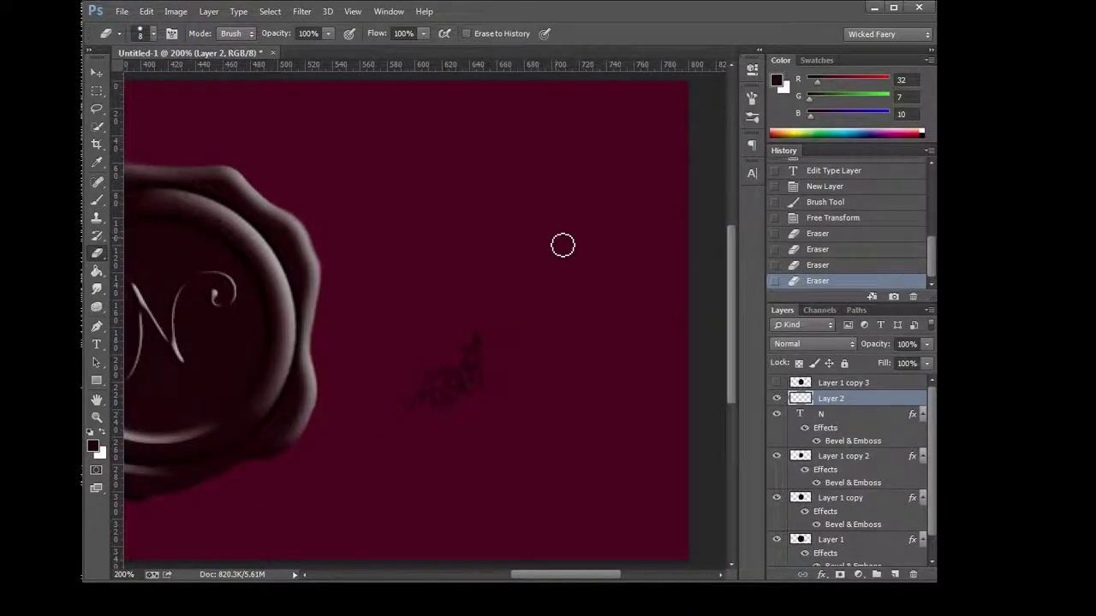
drag(587, 579, 551, 579)
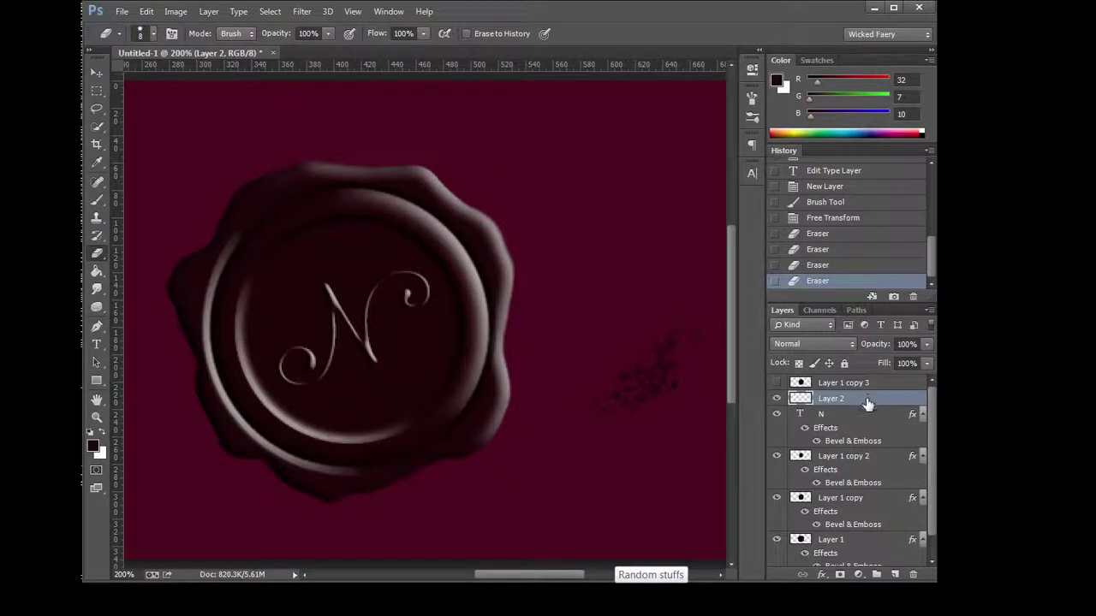
Give Layer 2 Bevel & Emboss and move its speckles onto the seal below-right of the N.
right_click(869, 401)
click(595, 78)
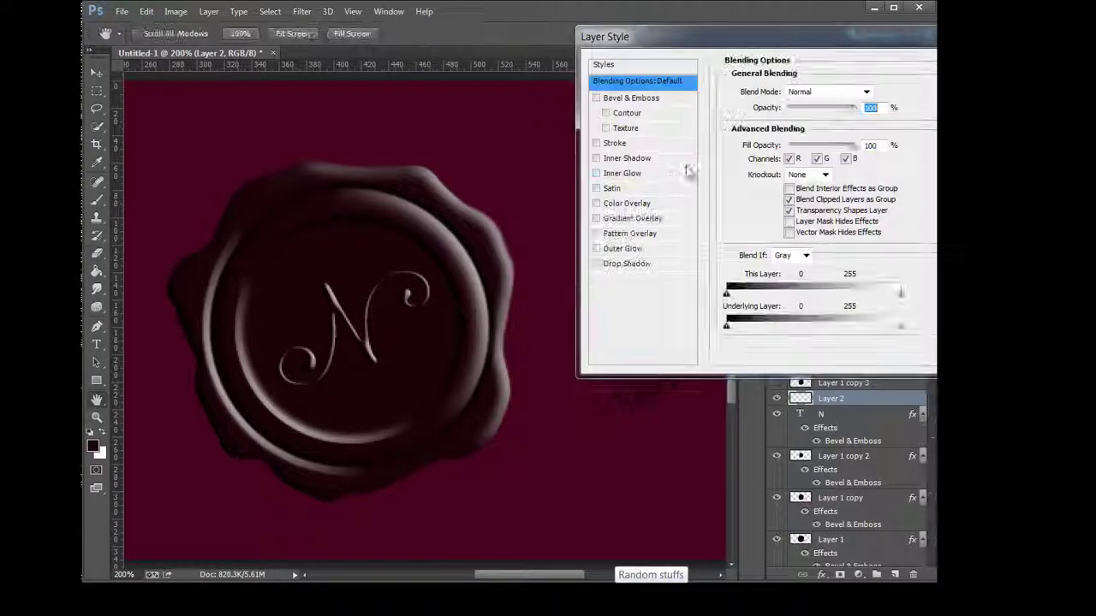
click(625, 100)
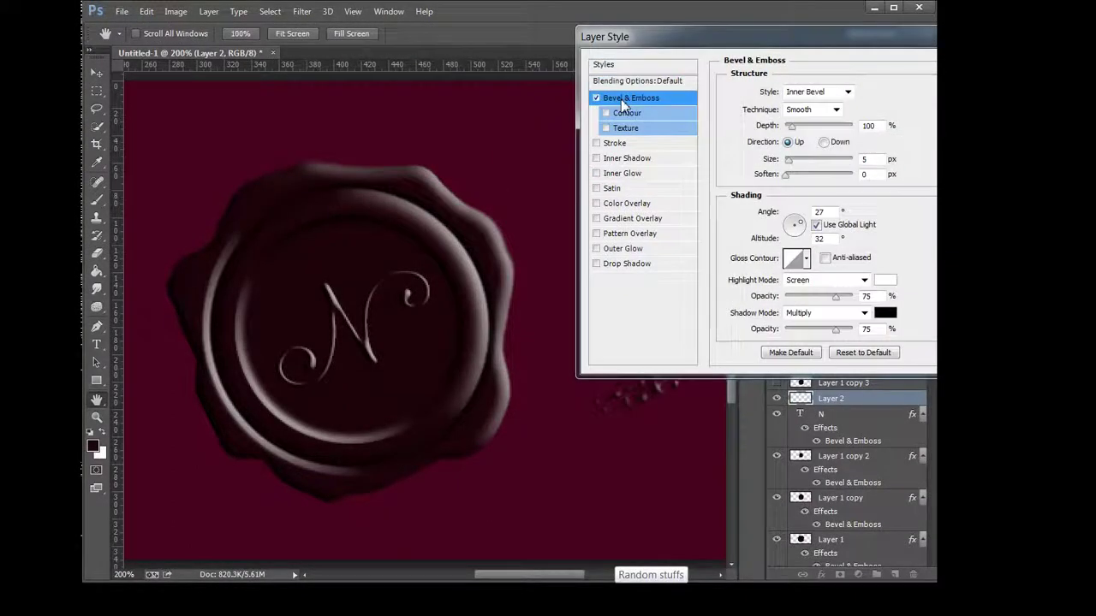
key(Return)
key(v)
drag(624, 388, 390, 388)
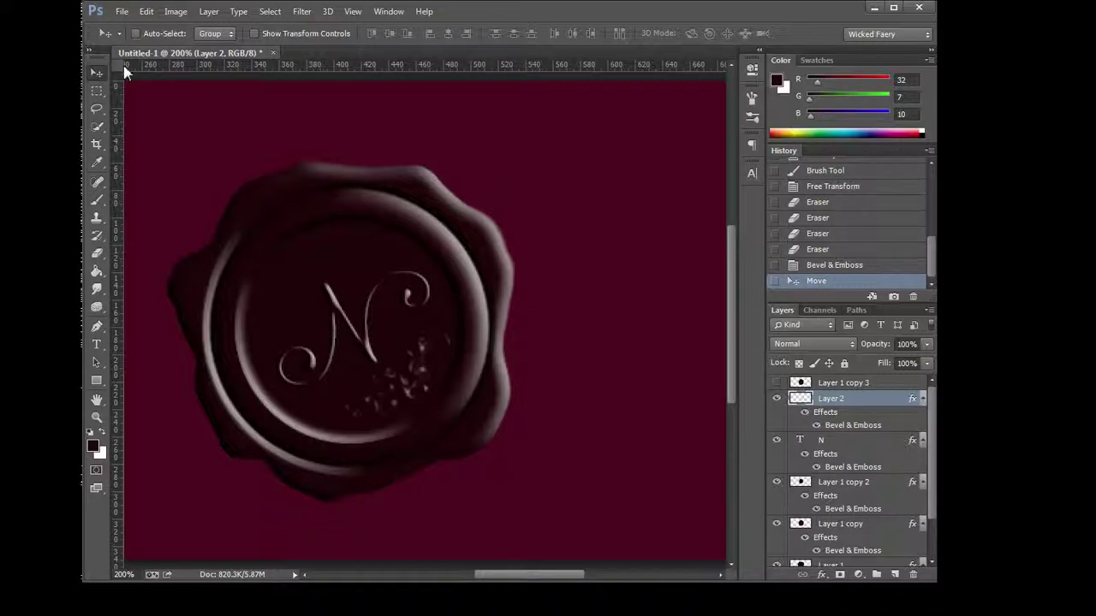
Brush a speckle cluster at the upper right, cancel the transform and remove that brush stroke.
click(96, 200)
drag(587, 182, 632, 276)
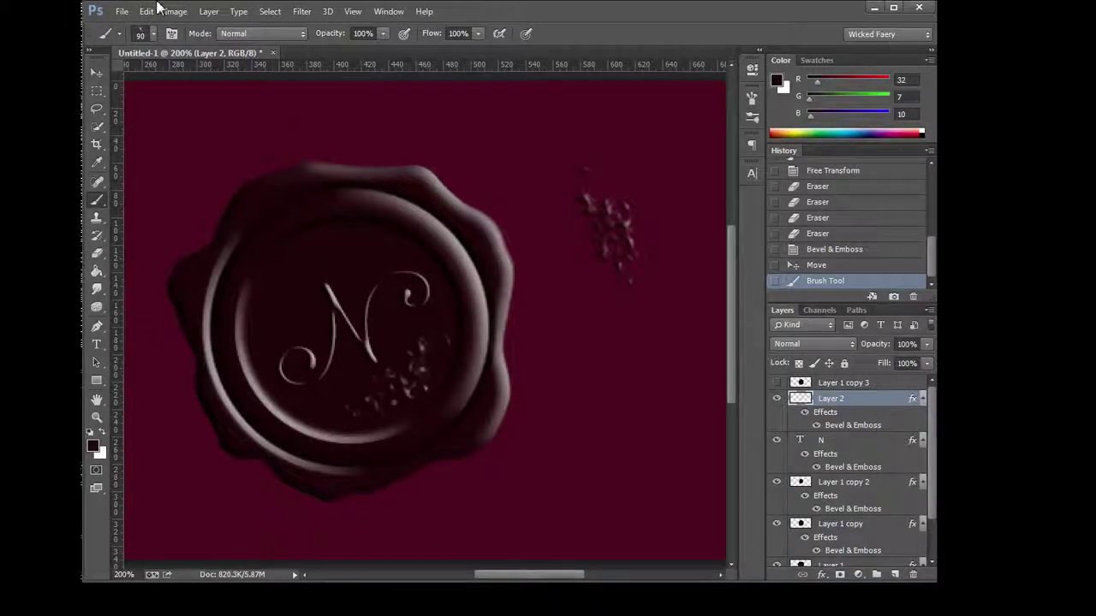
key(ctrl+t)
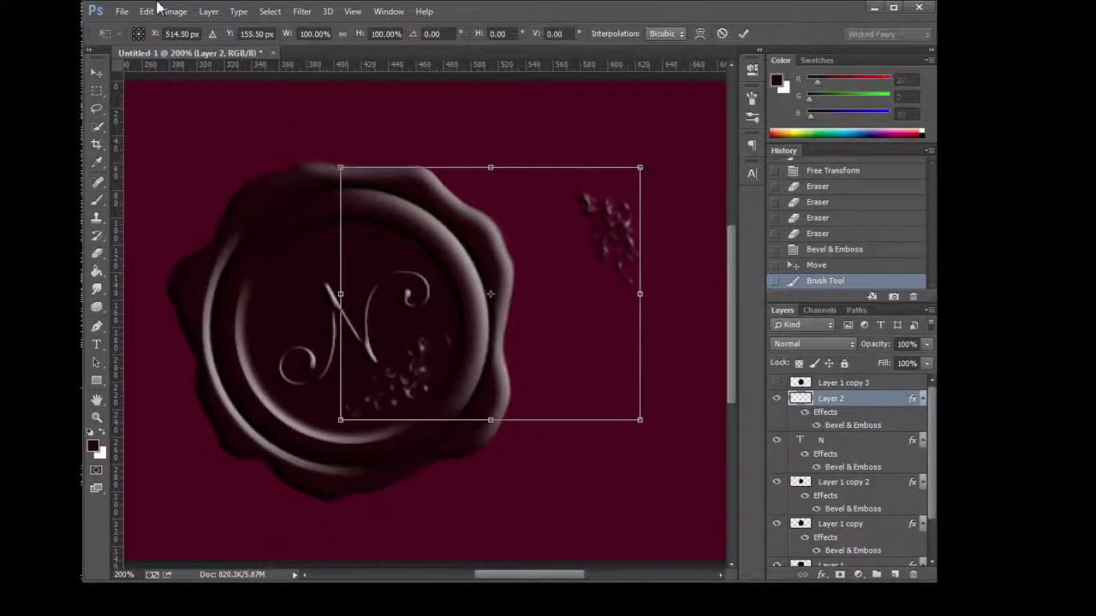
click(147, 11)
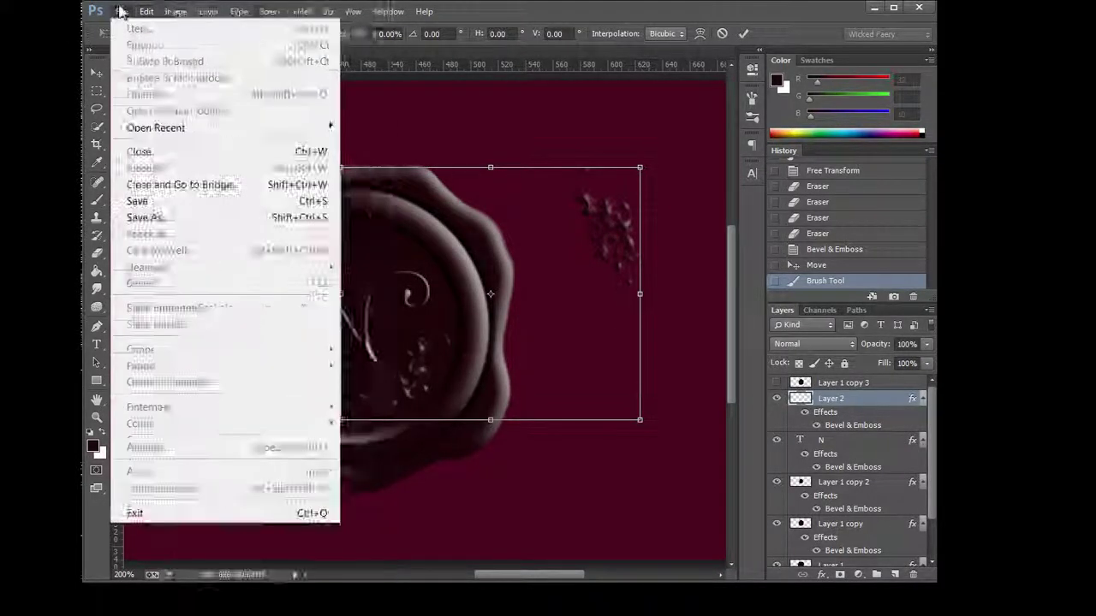
click(722, 33)
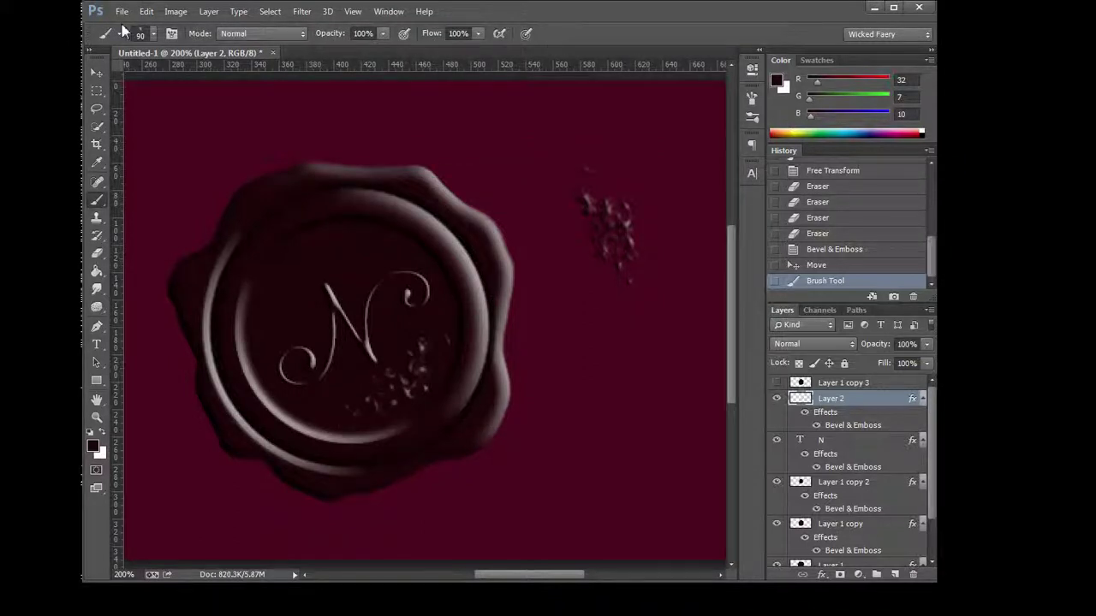
click(913, 296)
On new Layer 3, stamp a speckle dab, rotate it about -92° and place it right of the seal.
click(476, 228)
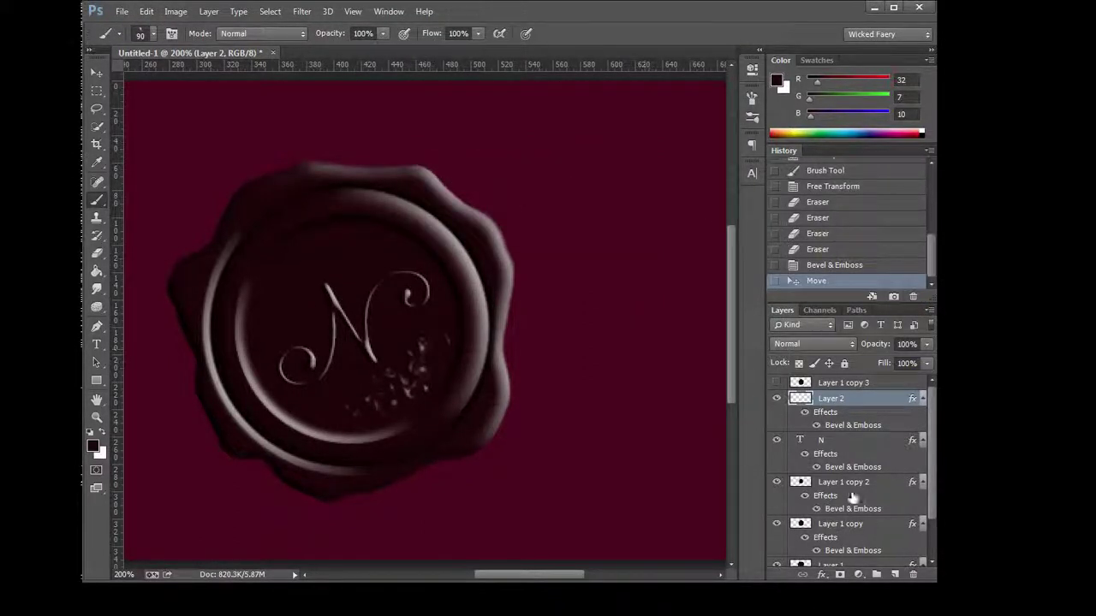
click(895, 575)
click(561, 175)
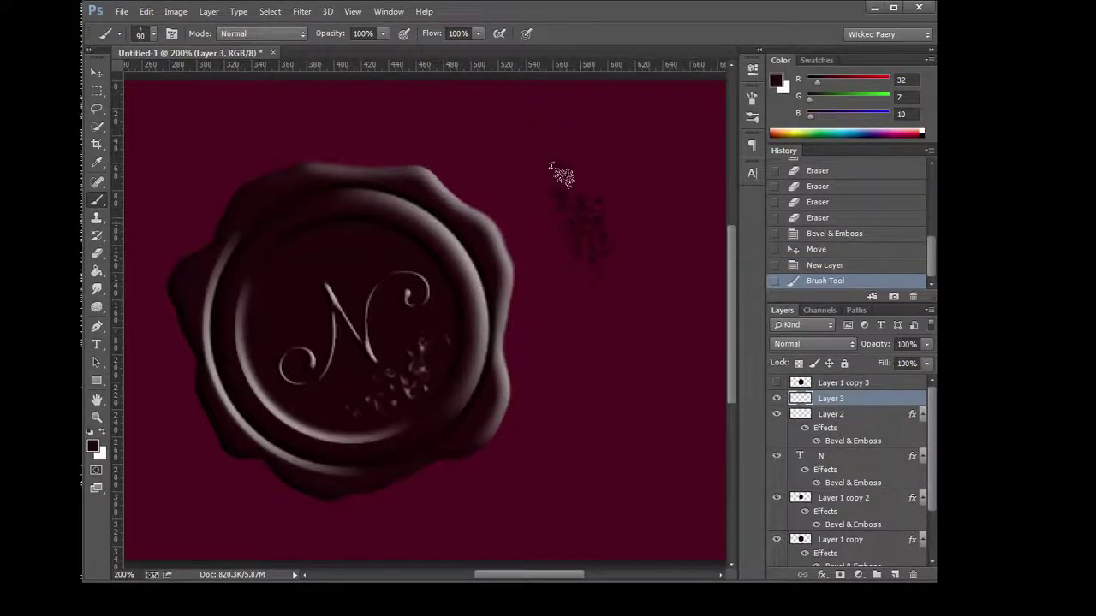
key(ctrl+t)
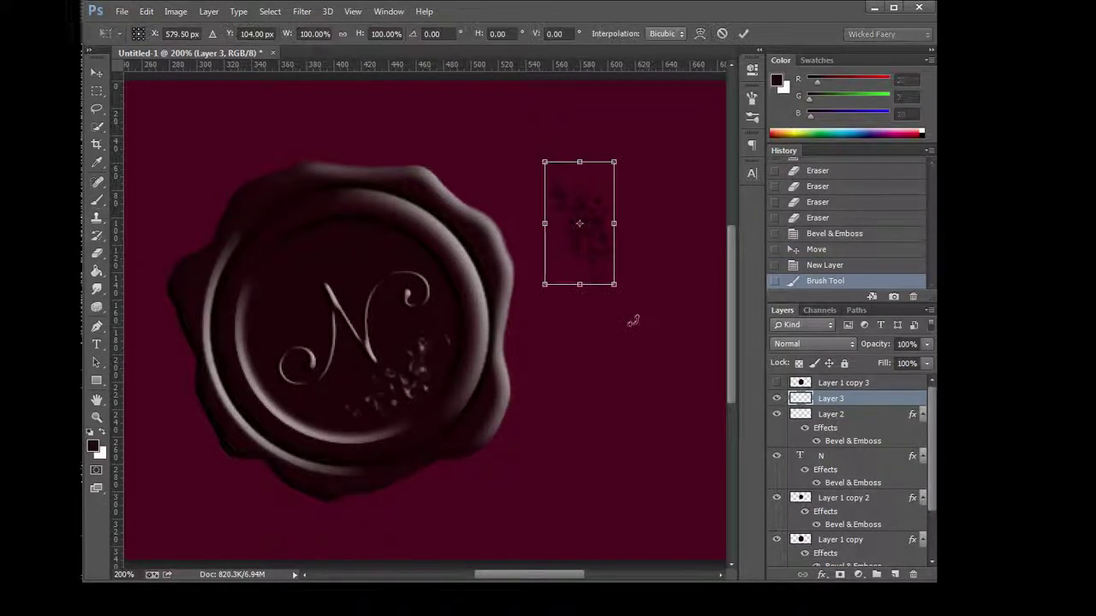
drag(631, 318, 676, 173)
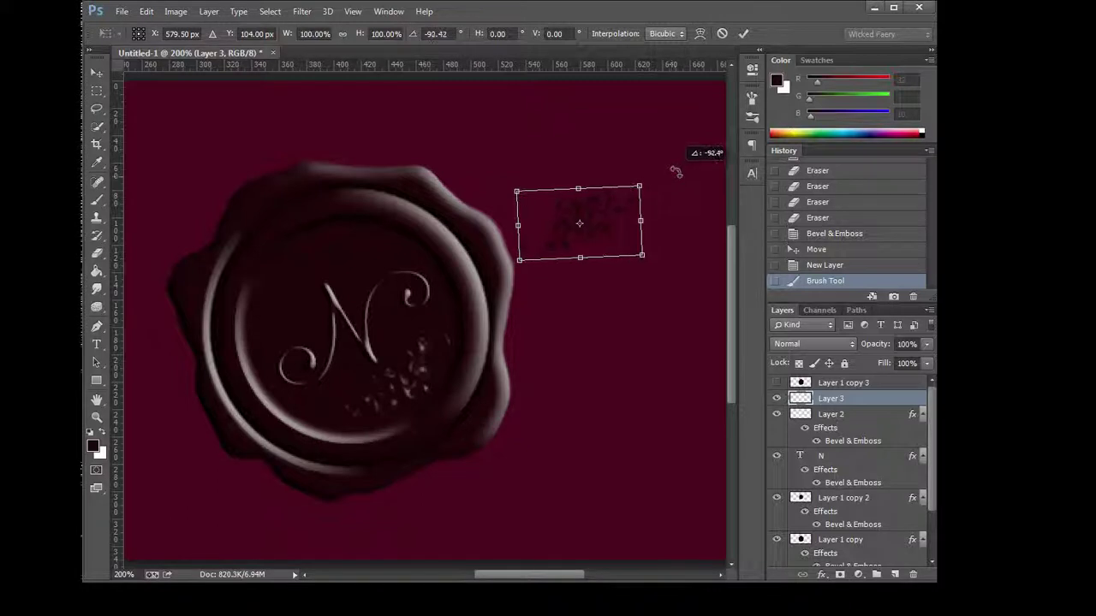
mouse_move(617, 234)
mouse_down()
mouse_move(354, 282)
mouse_move(656, 222)
mouse_up()
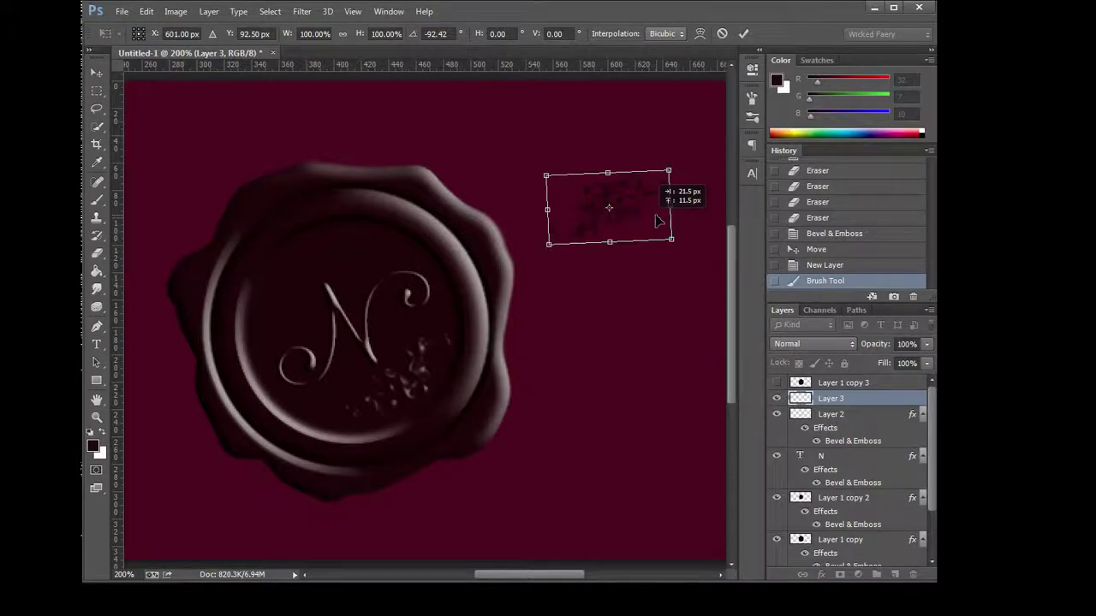
key(Return)
Erase parts of the Layer 3 speckle patch, replacing one unwanted erase with new passes.
click(98, 255)
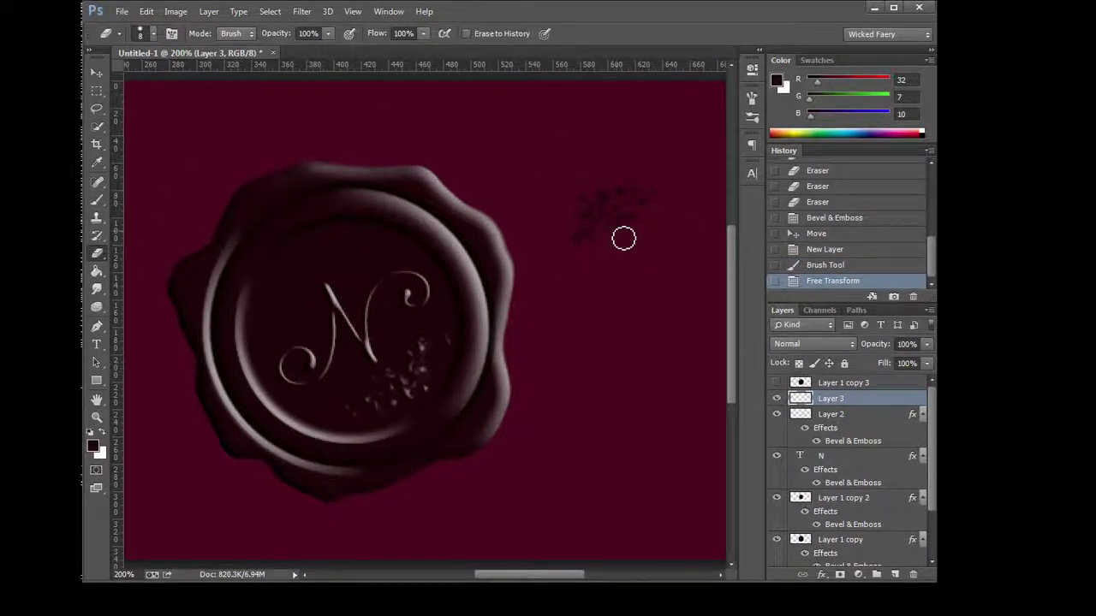
mouse_move(625, 235)
mouse_down()
mouse_move(614, 237)
mouse_move(625, 239)
mouse_up()
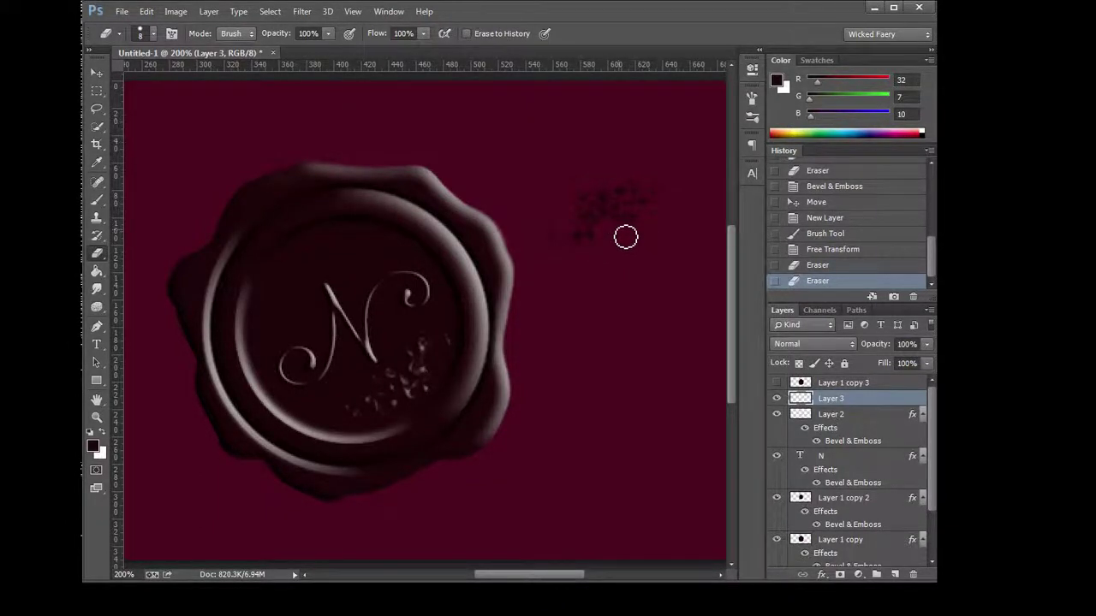
click(626, 237)
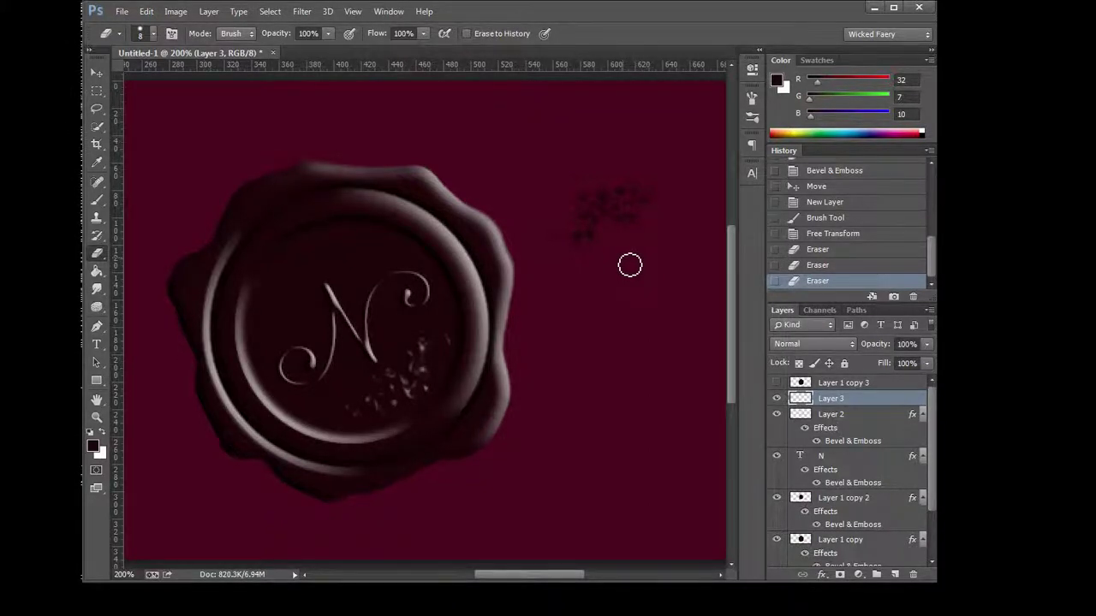
click(146, 11)
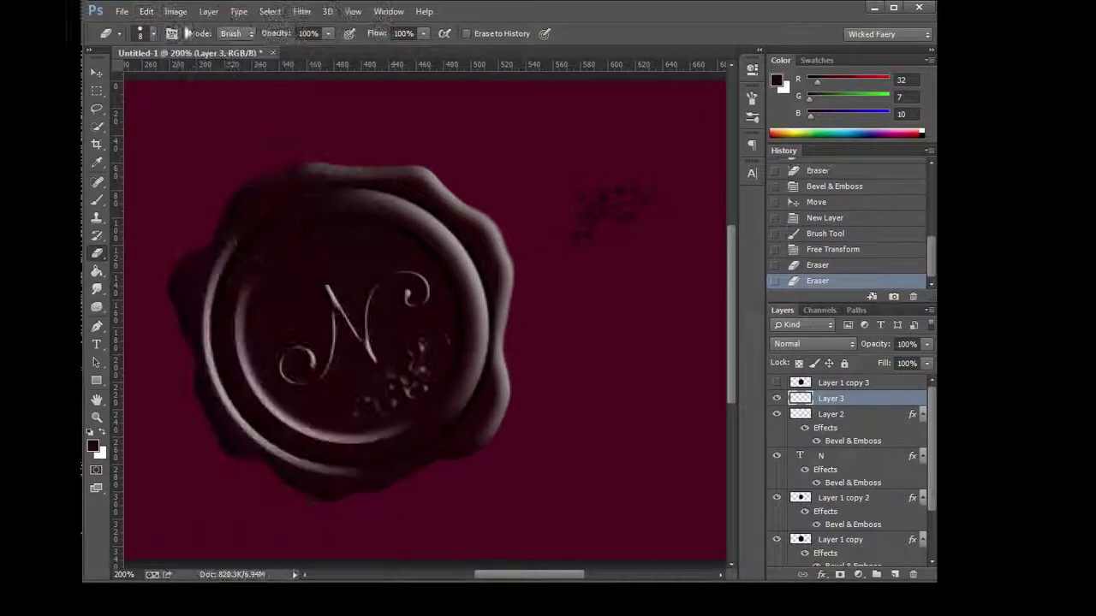
click(834, 267)
click(913, 296)
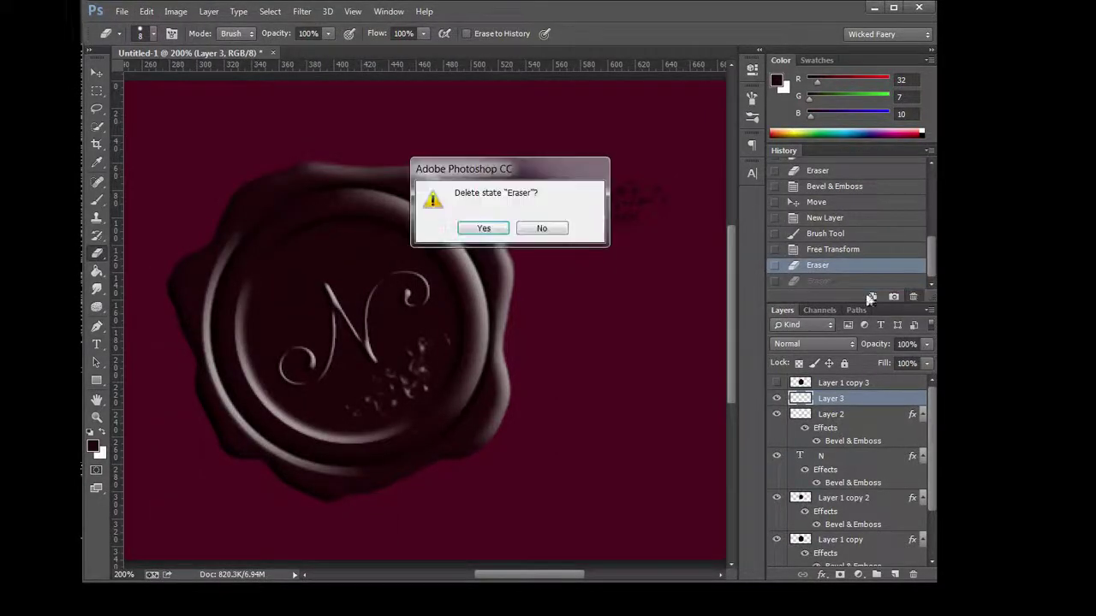
click(502, 231)
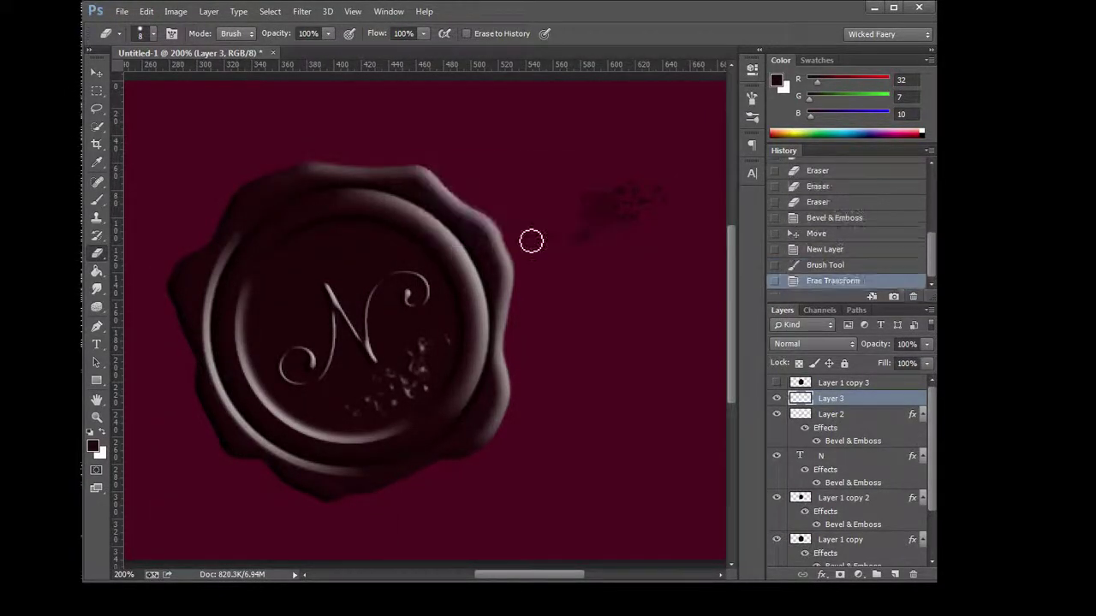
drag(611, 239, 605, 260)
click(611, 232)
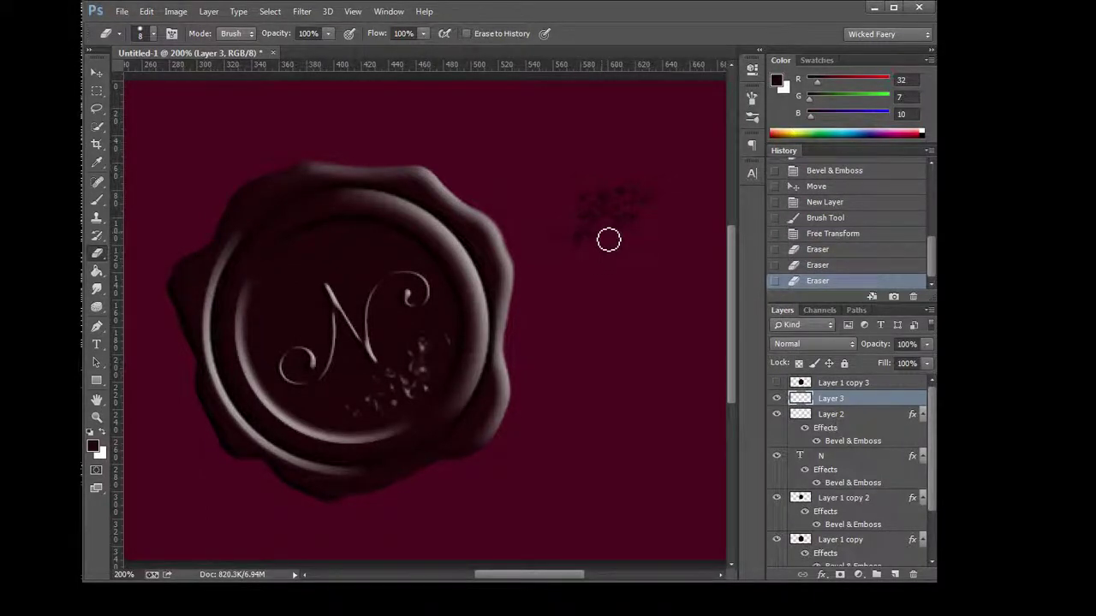
click(609, 239)
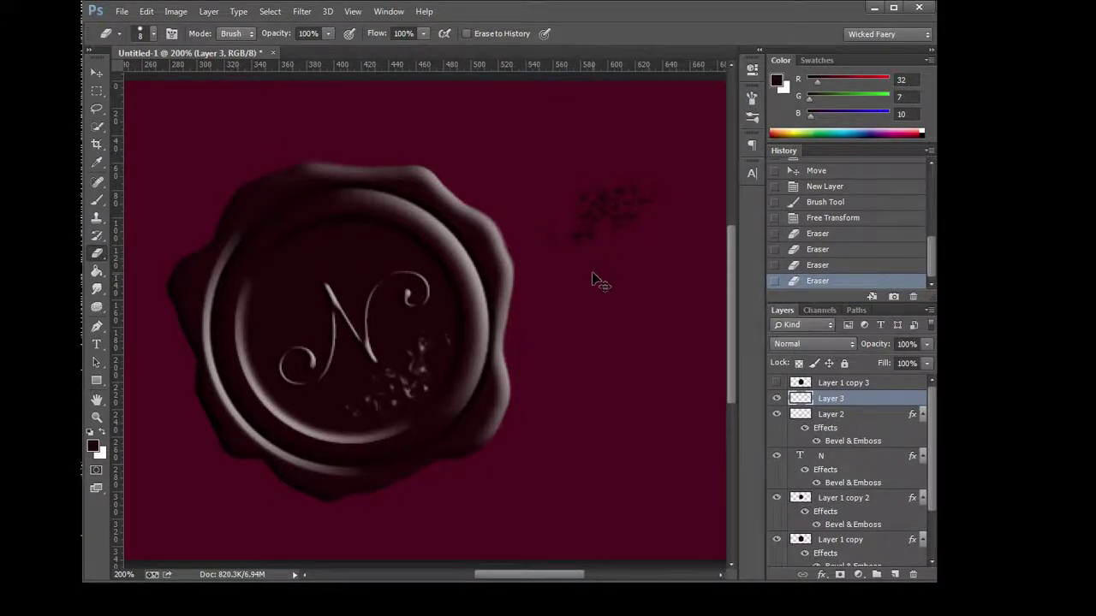
Add Bevel & Emboss to Layer 3's speckles.
right_click(826, 398)
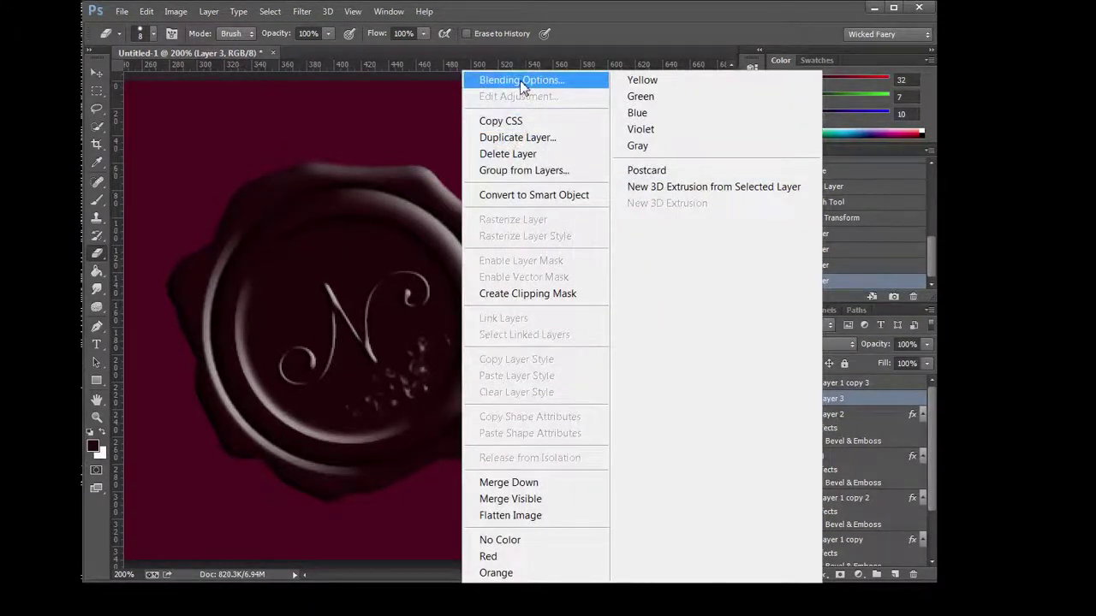
click(523, 79)
click(617, 98)
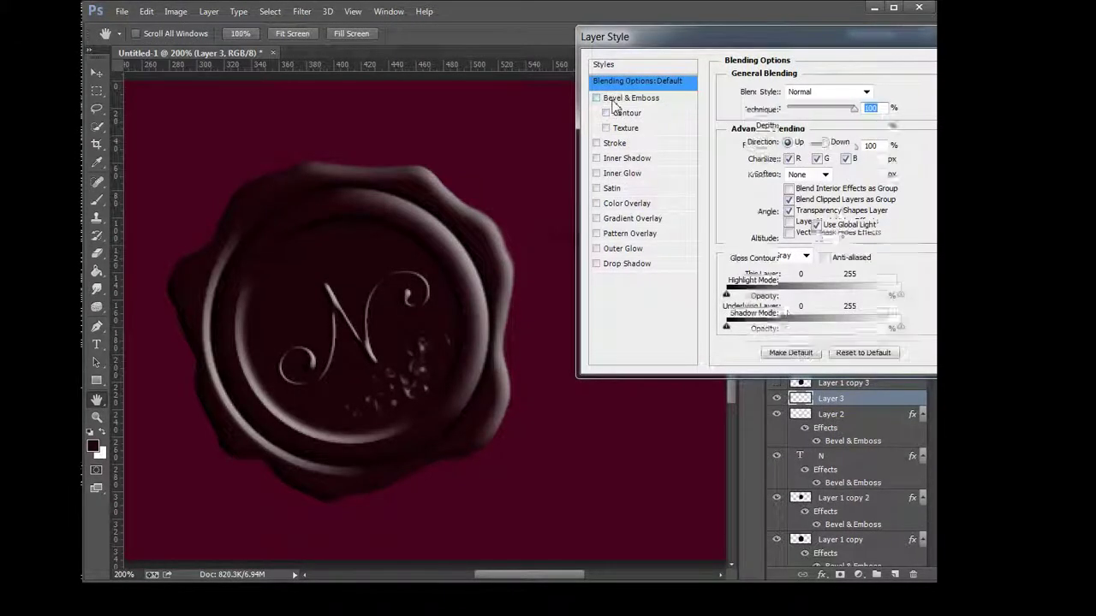
key(Return)
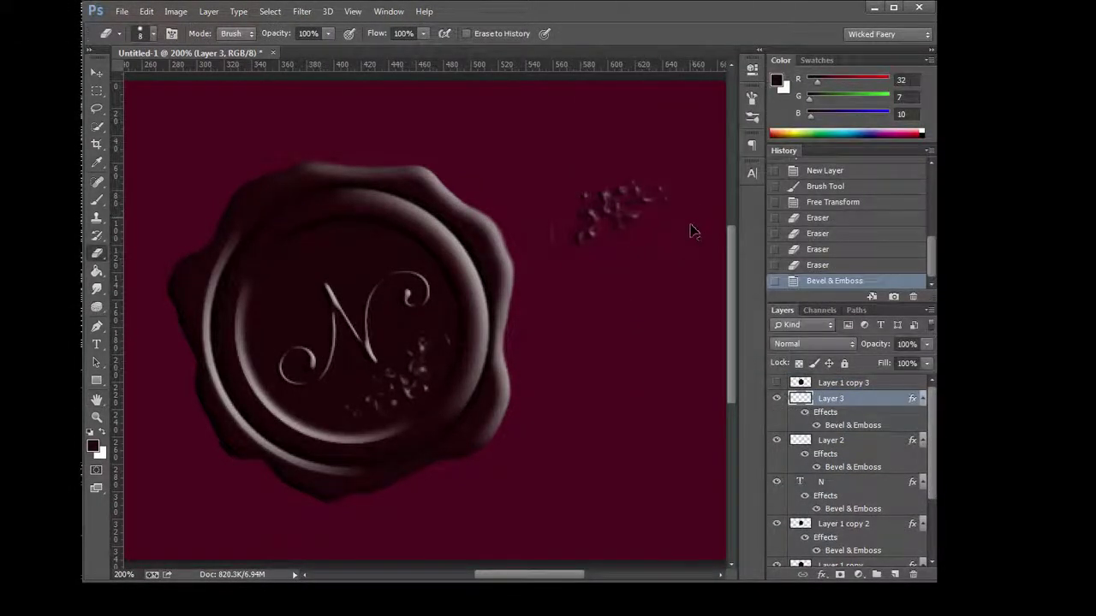
Move the Layer 3 speckles onto the seal above the N and zoom out to 100%.
click(96, 72)
drag(622, 220, 334, 271)
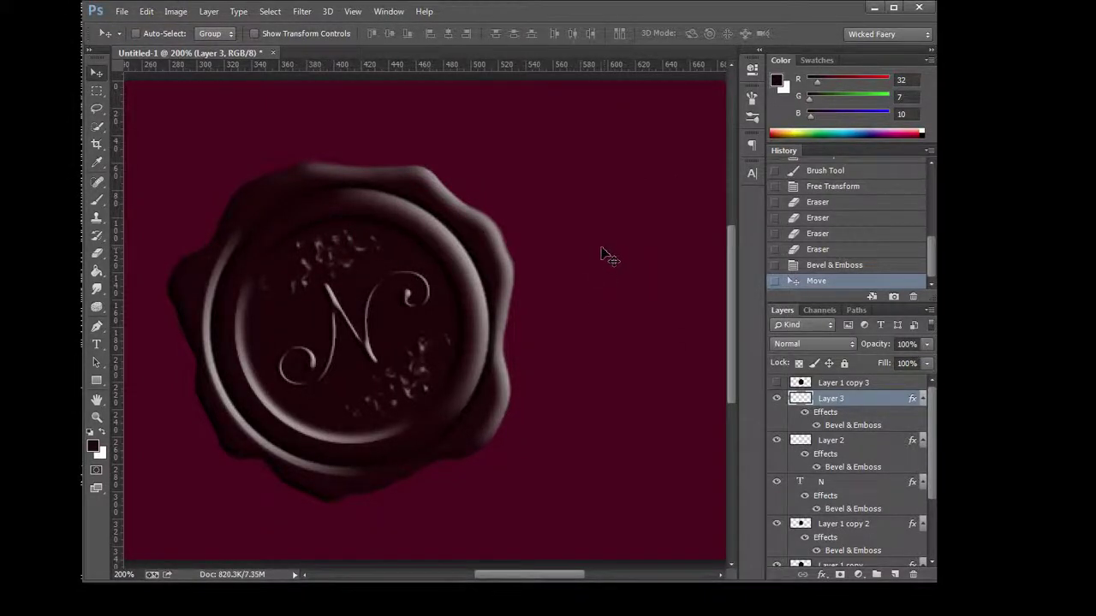
key(ctrl+minus)
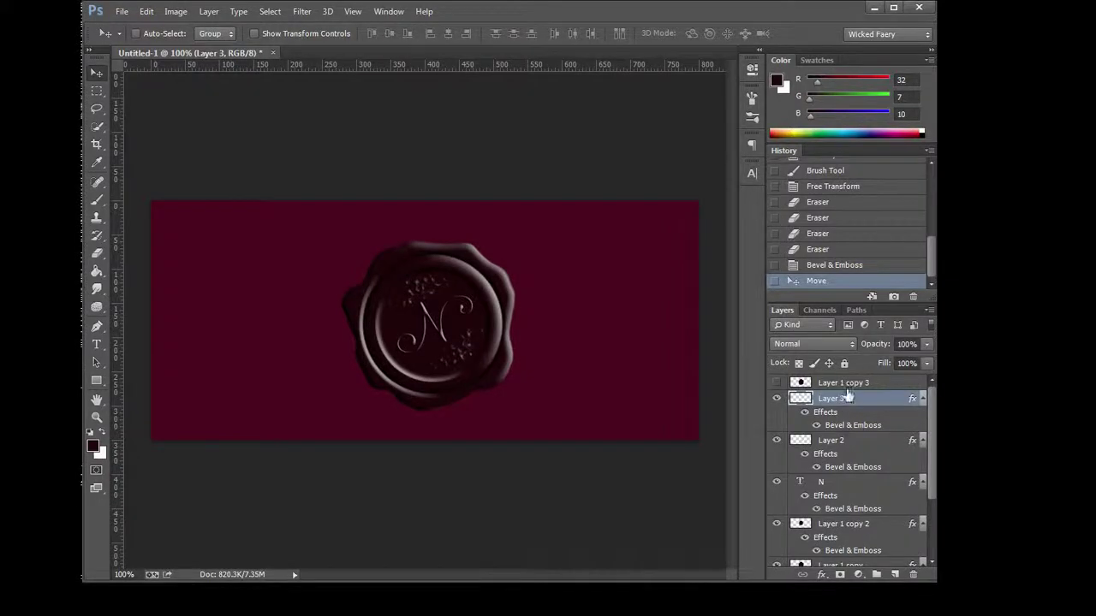
Select the background layer and set the Brush foreground colour to R75 G16 B24.
scroll(873, 492, down, 3)
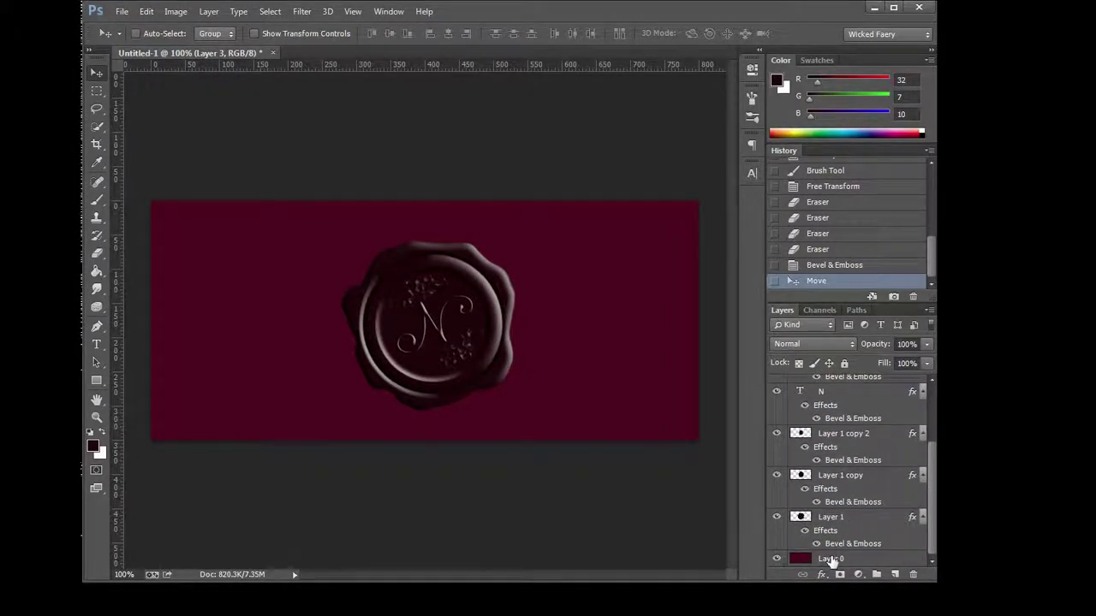
click(830, 561)
click(176, 12)
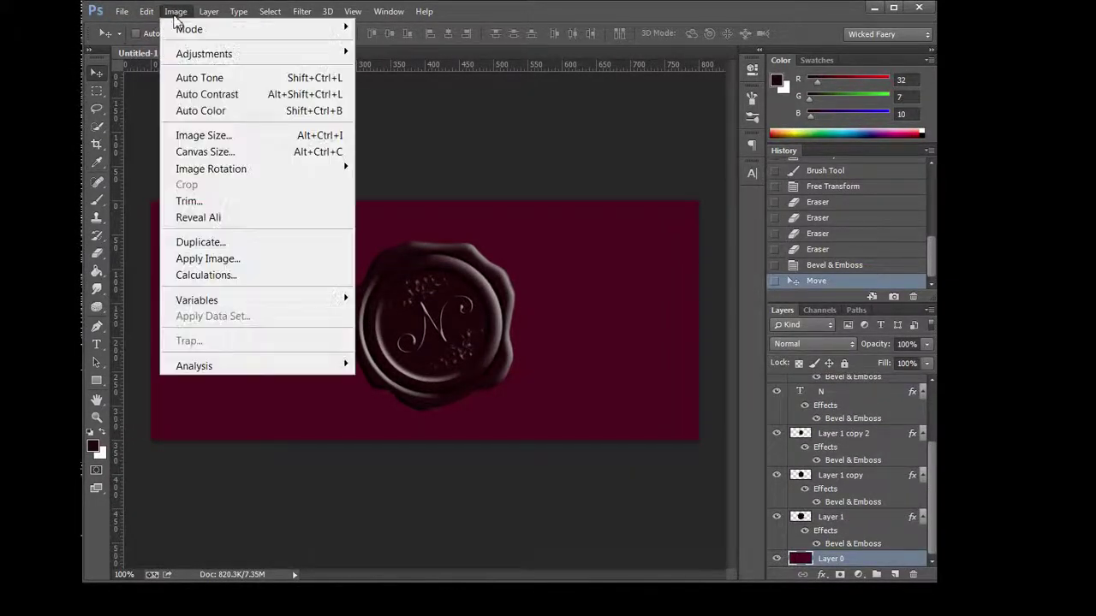
click(171, 12)
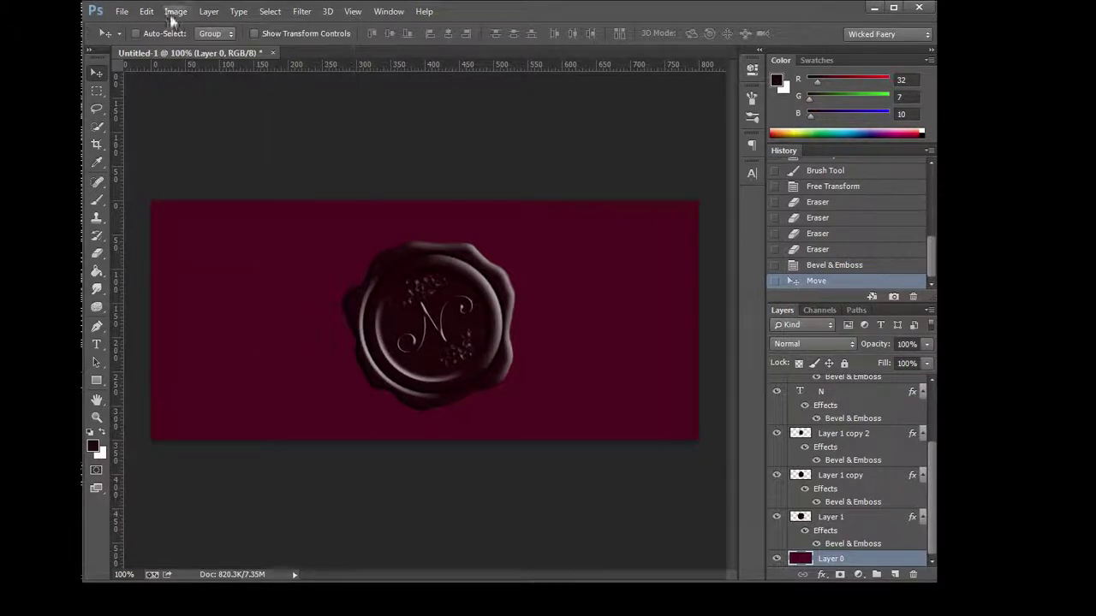
click(97, 202)
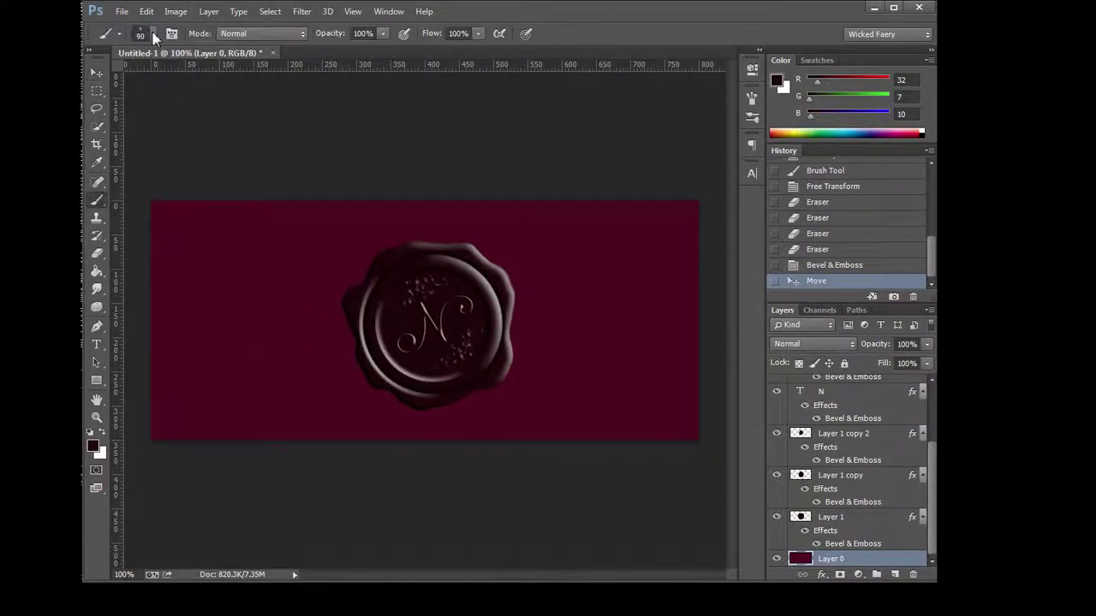
click(777, 82)
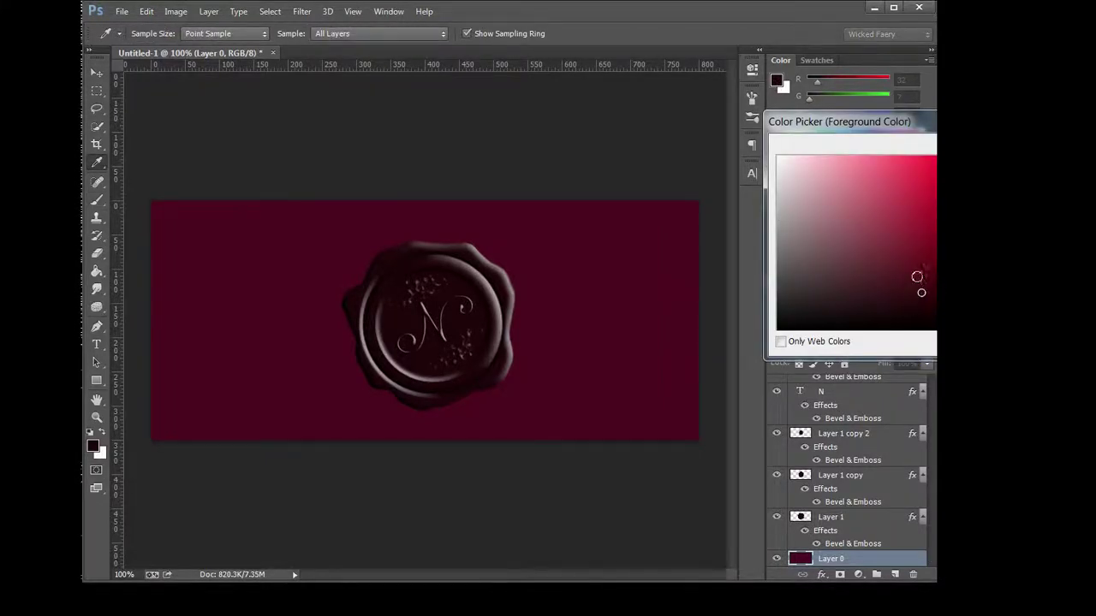
key(Return)
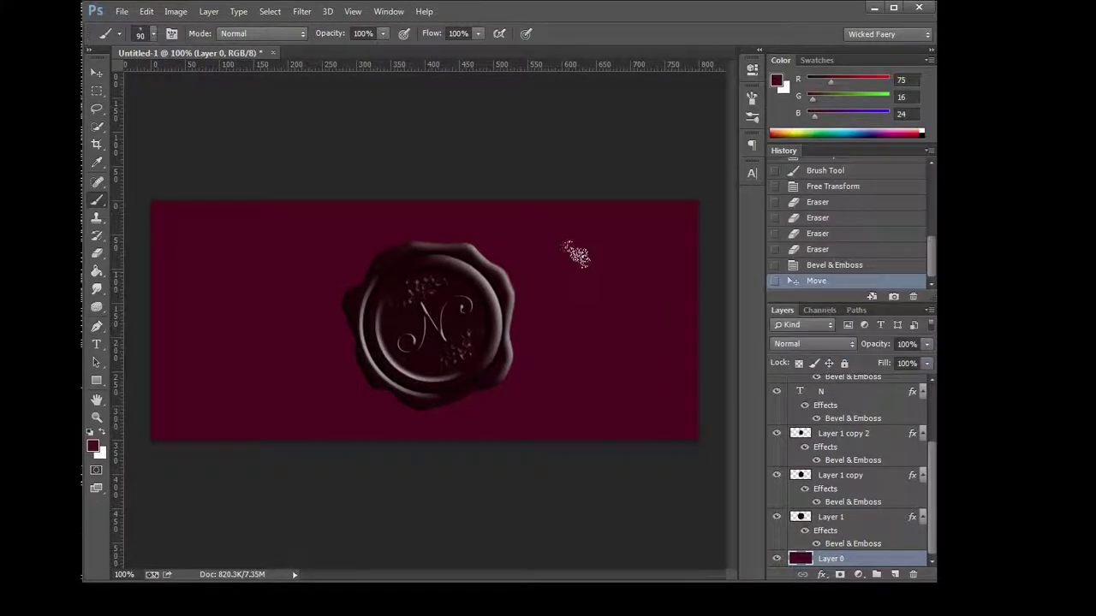
click(147, 33)
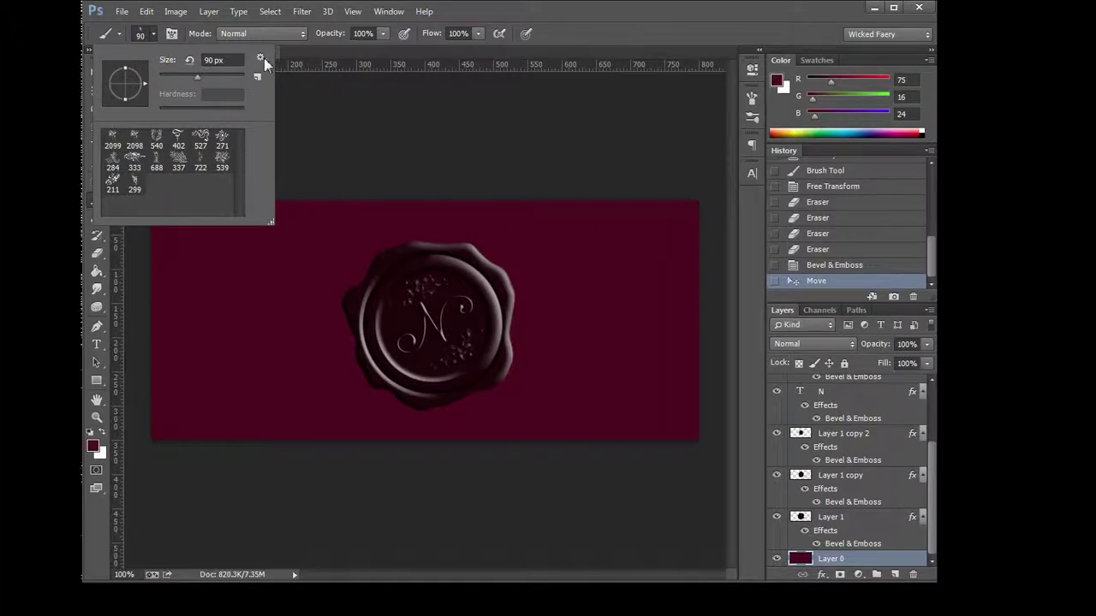
Load the Faux Finish Brushes, enlarge a textured tip to 976 px and stamp it on the background.
click(261, 57)
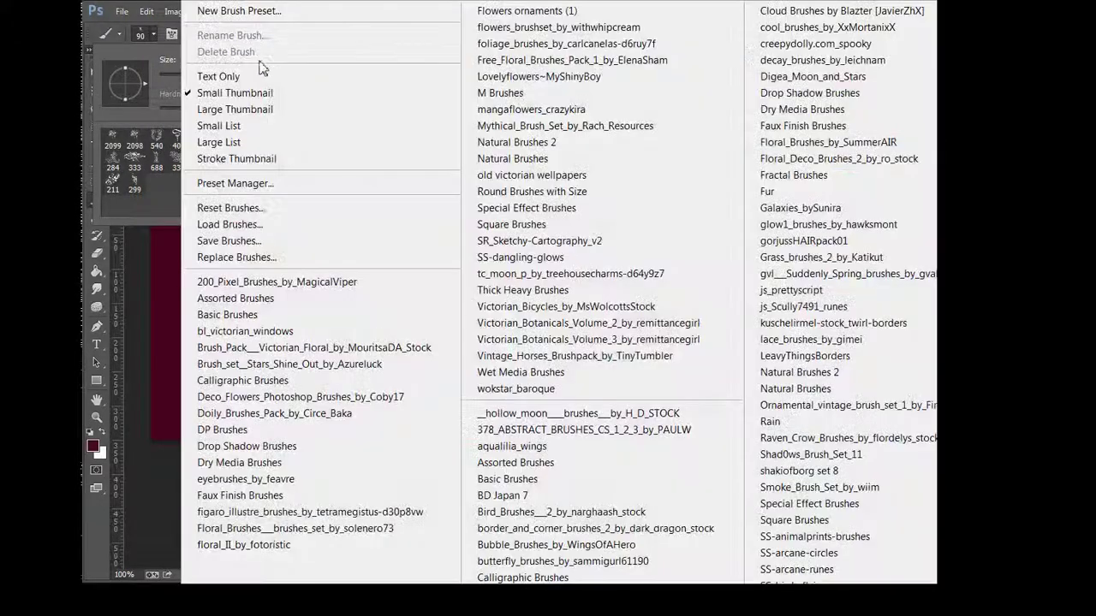
click(253, 496)
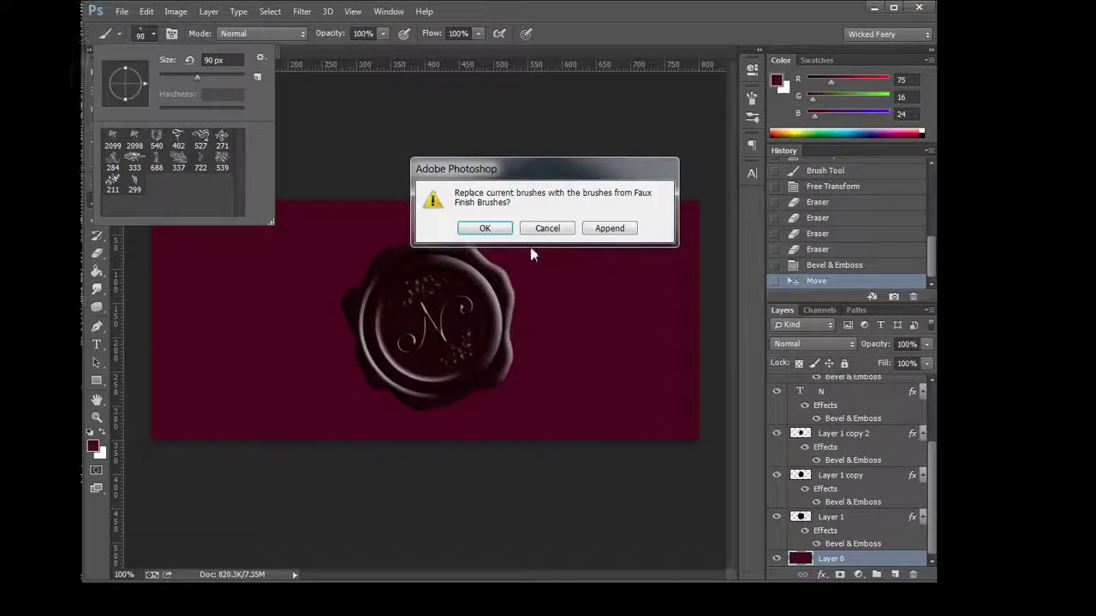
click(489, 227)
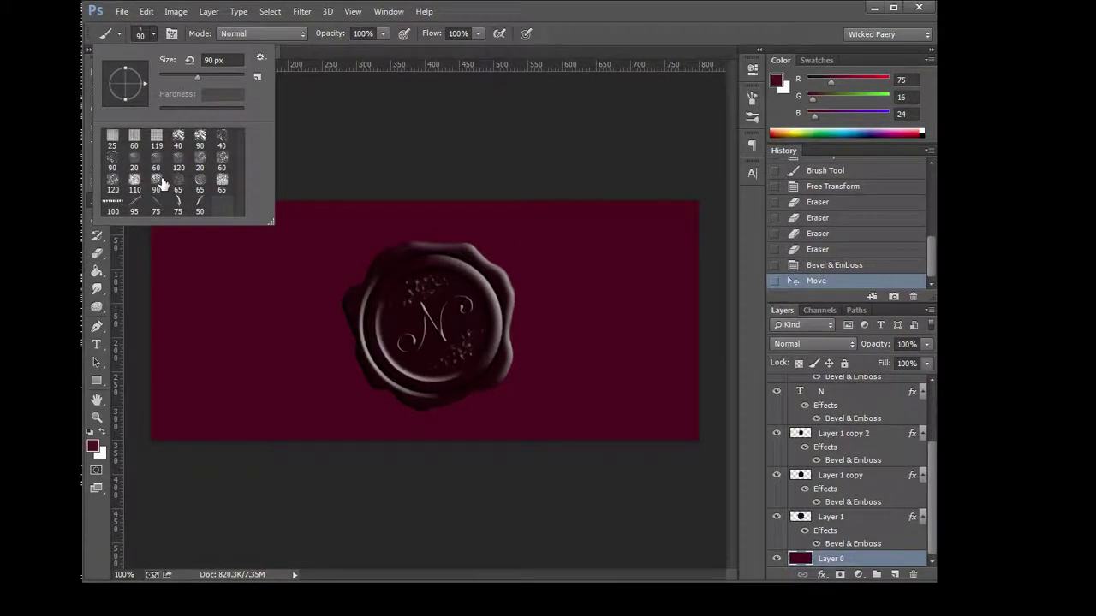
click(136, 177)
click(226, 76)
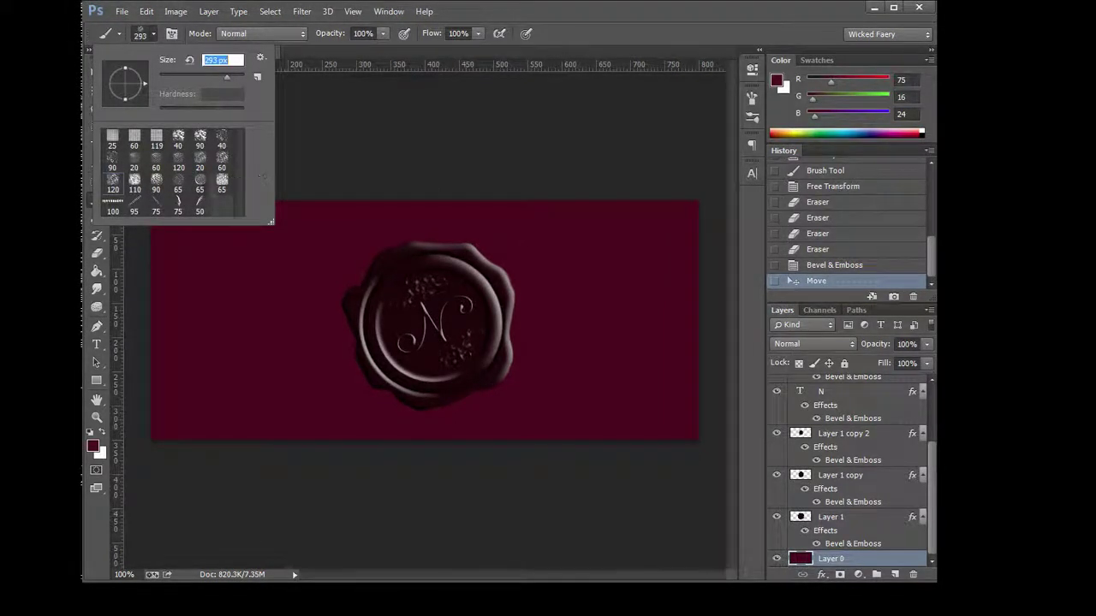
click(236, 77)
click(424, 322)
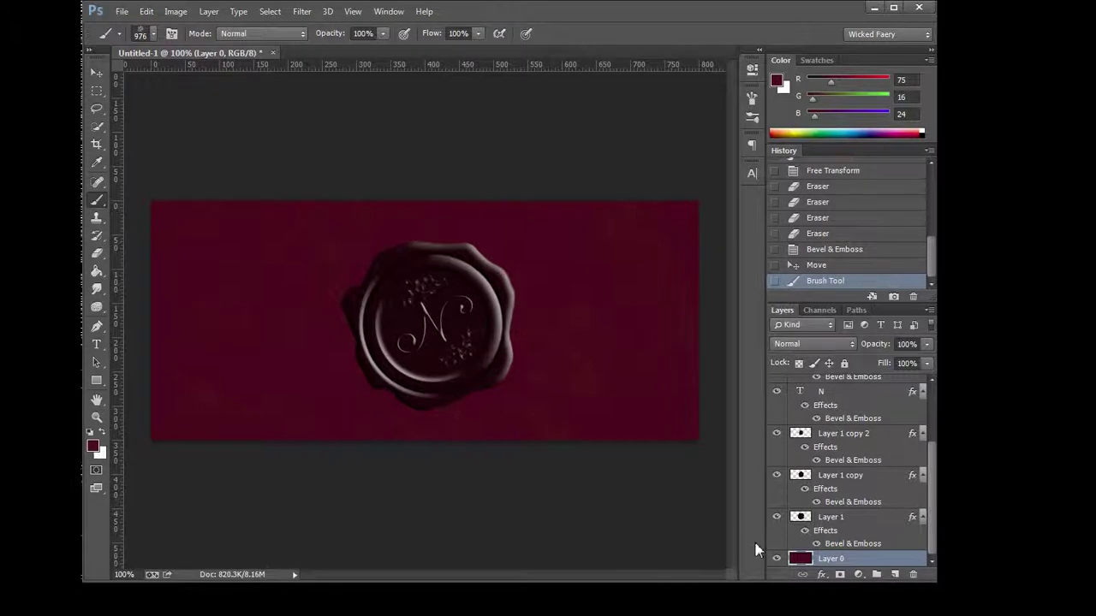
Undo that stamp and restamp the texture in greyish maroon R57 G28 B32.
click(146, 11)
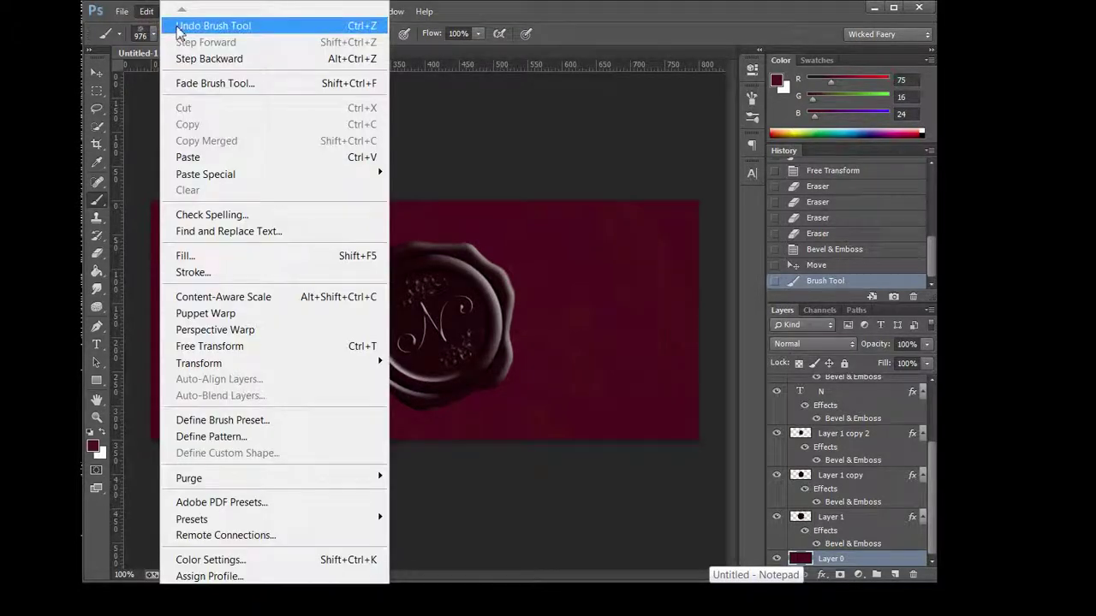
click(180, 23)
click(778, 82)
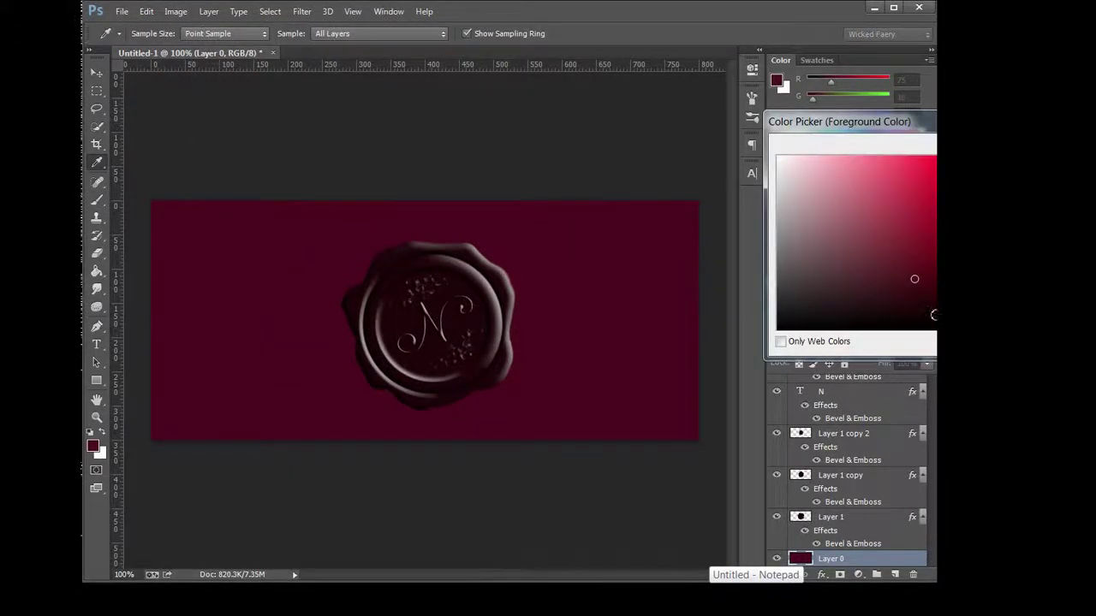
drag(903, 315, 862, 305)
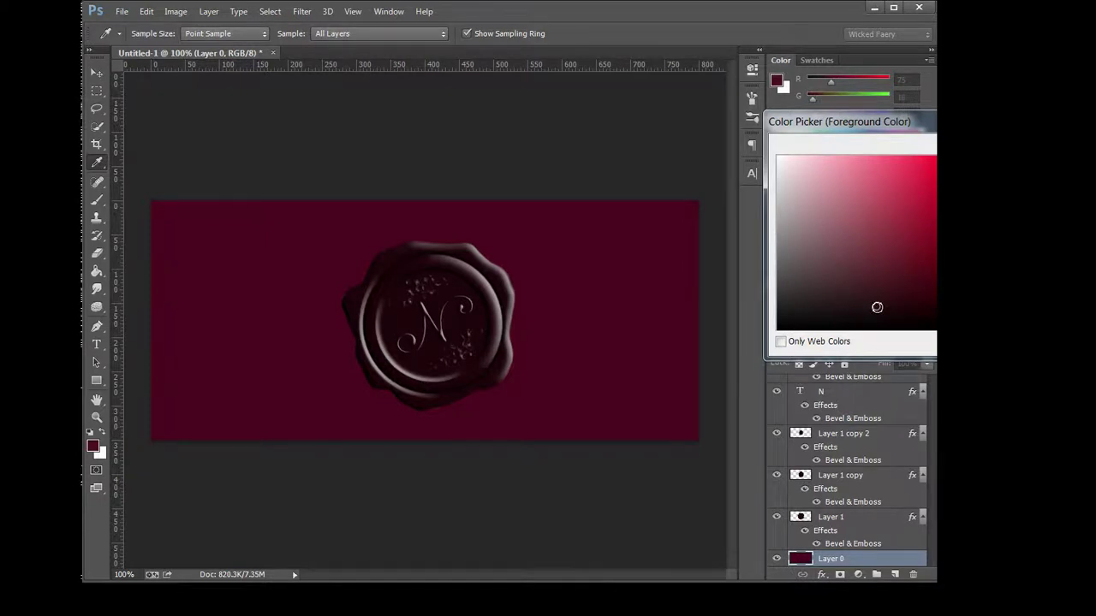
click(869, 292)
key(Return)
key(b)
click(425, 321)
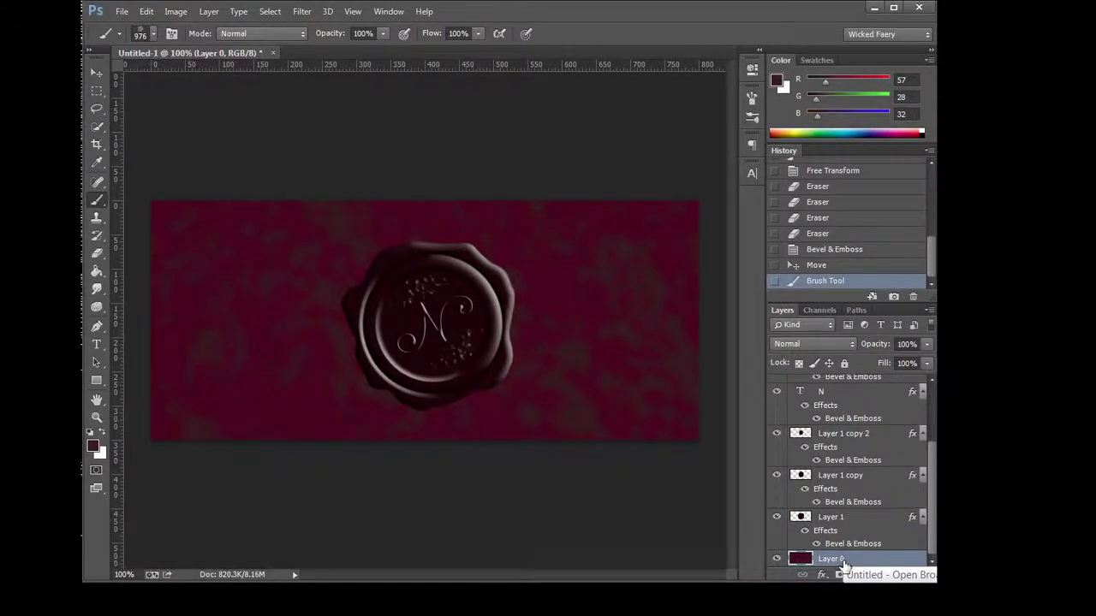
click(302, 11)
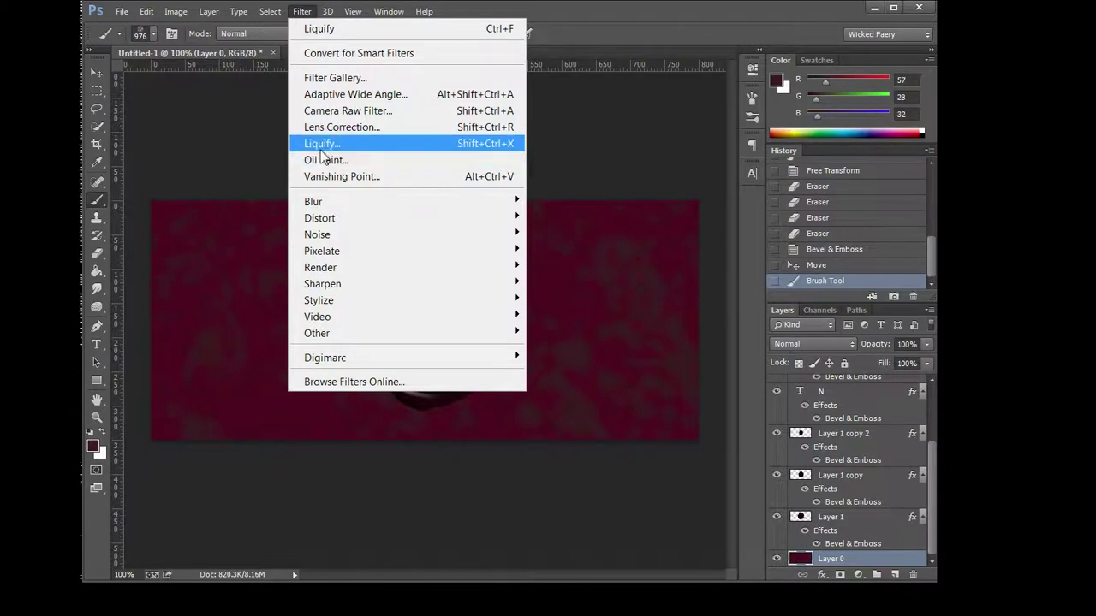
Warp the background texture in Filter > Liquify with Forward Warp and apply it.
click(320, 143)
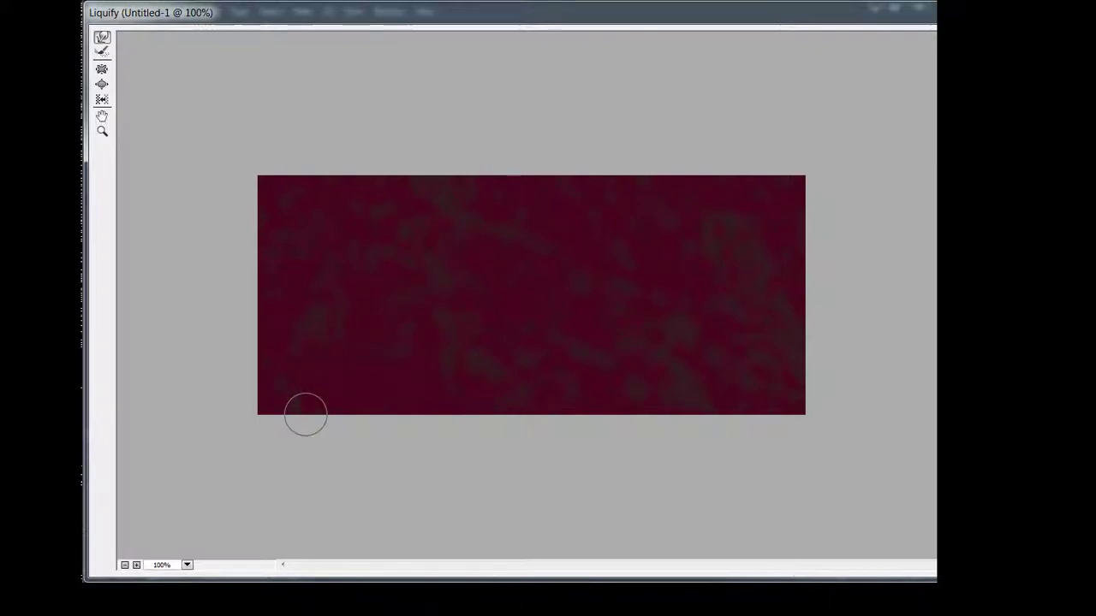
drag(306, 408, 314, 385)
key(ctrl+z)
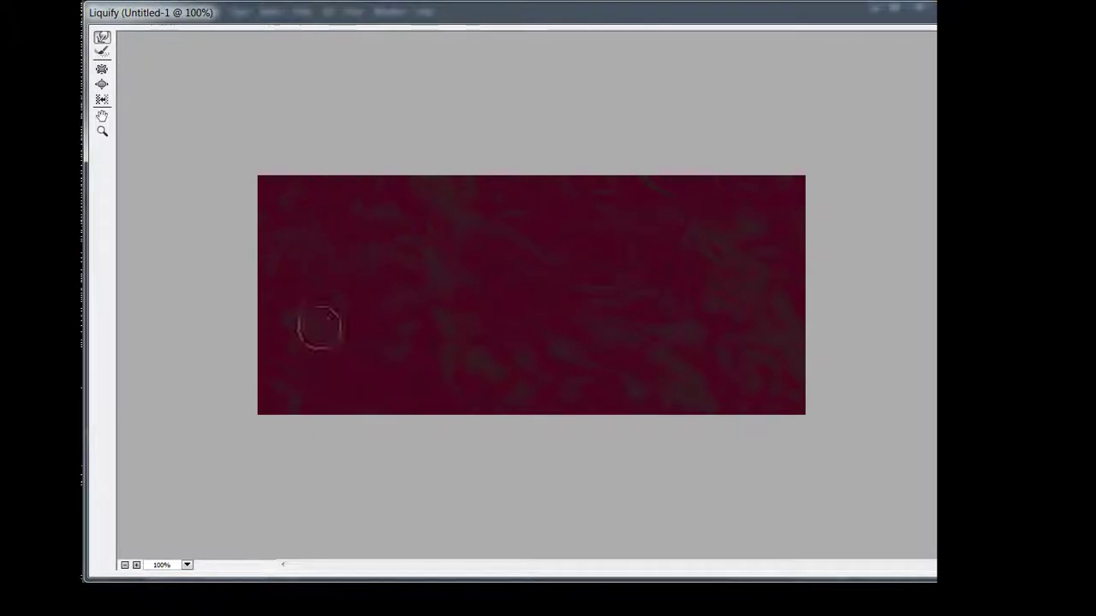
key(alt+Tab)
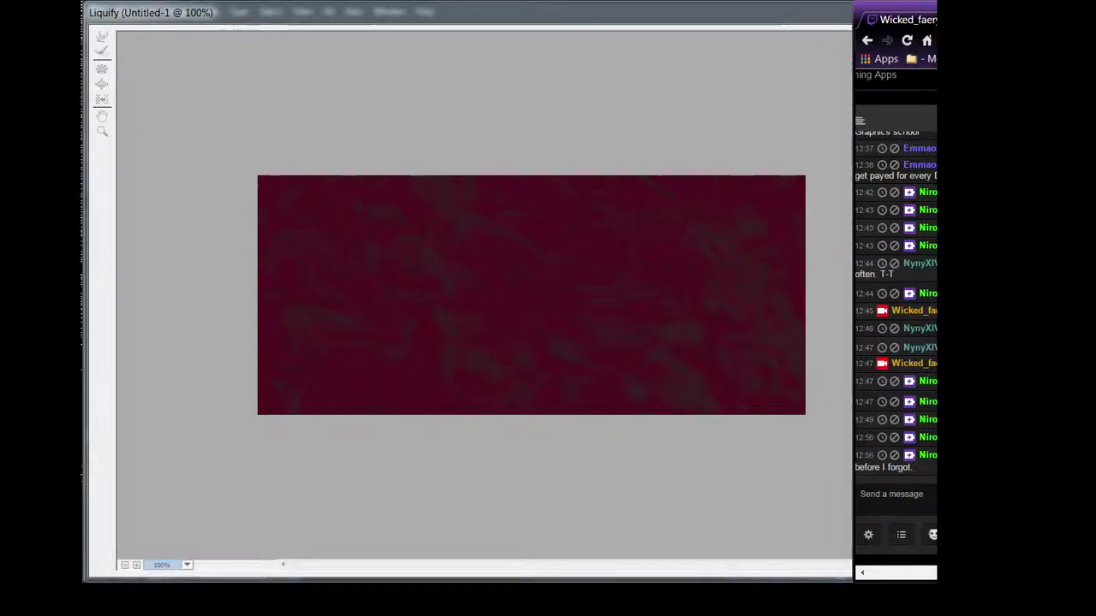
key(alt+Tab)
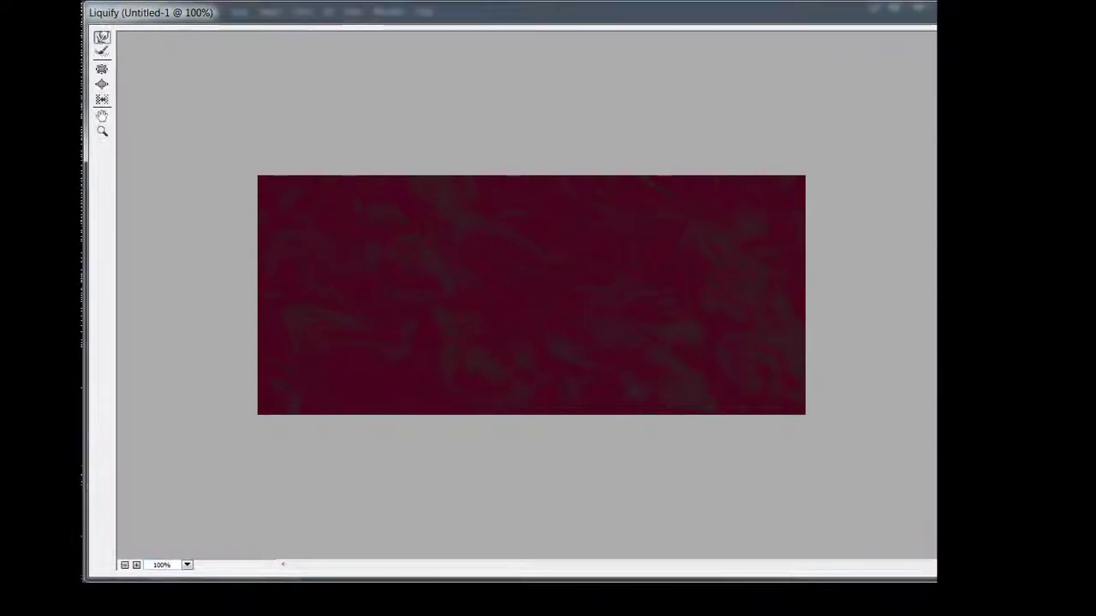
key(Return)
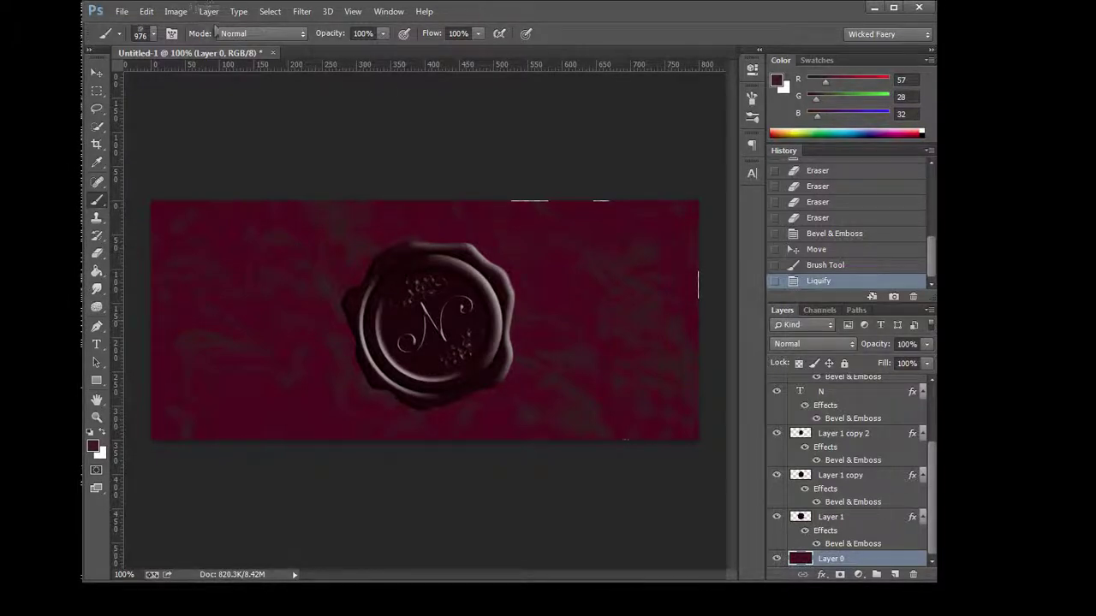
click(175, 11)
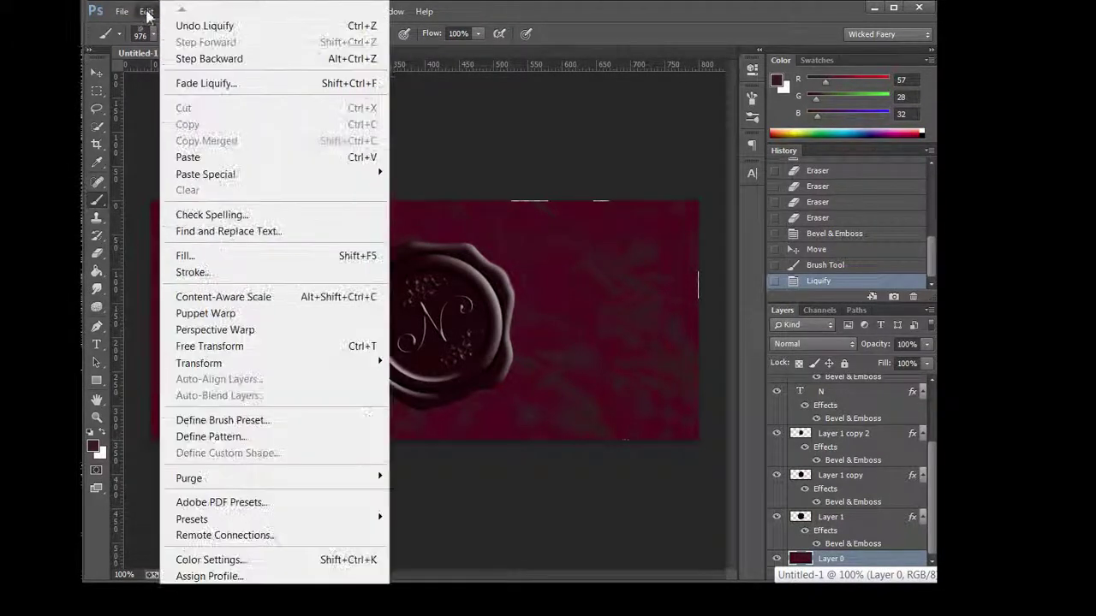
Undo the Liquify warp and soften the background texture with a 111 px Blur brush.
click(206, 26)
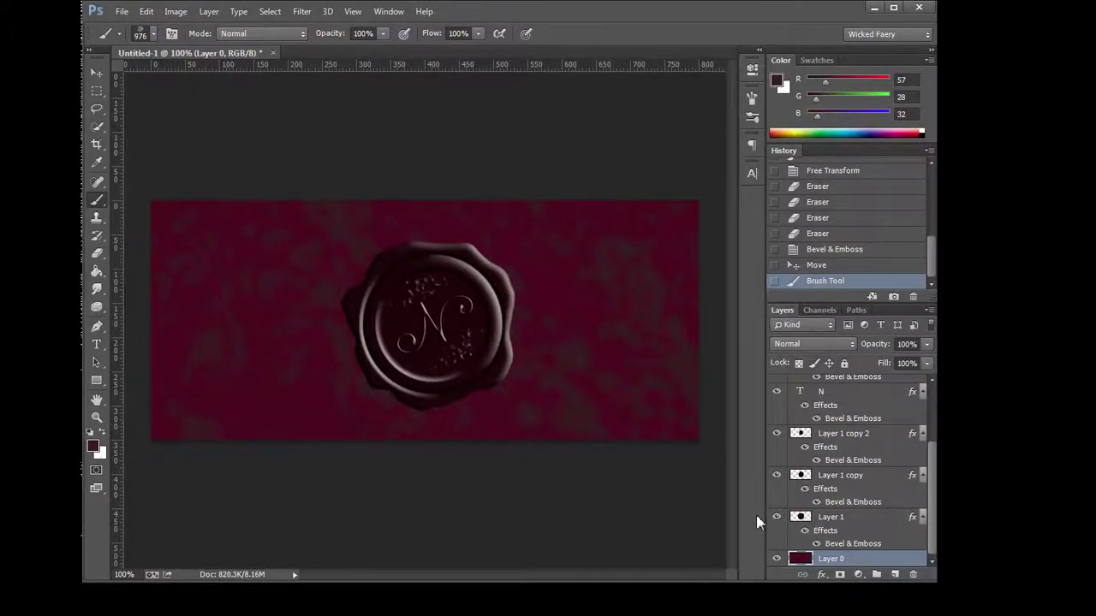
click(97, 289)
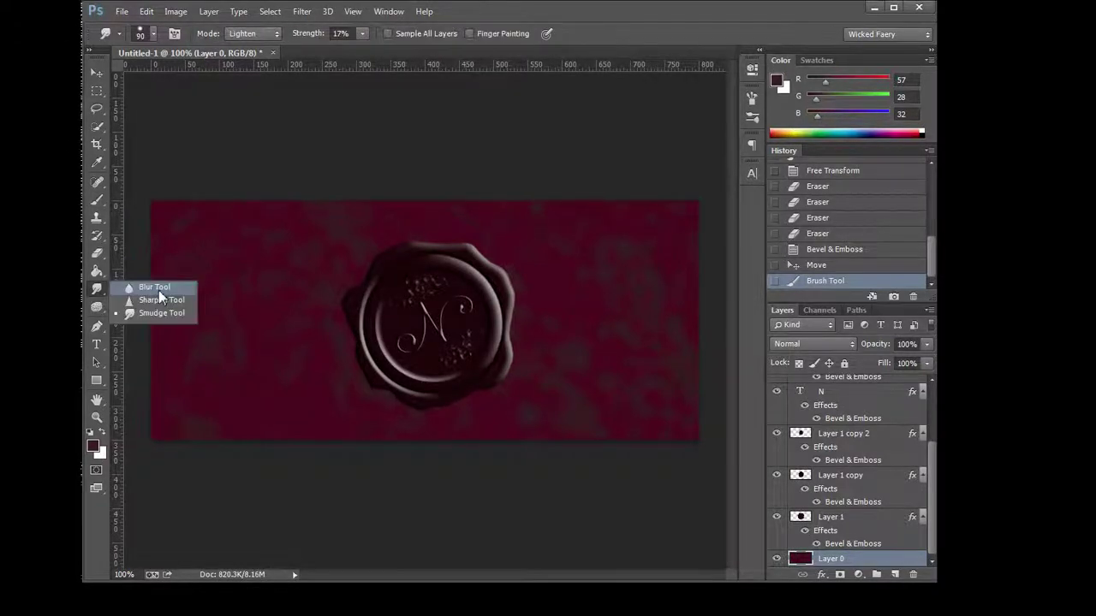
click(160, 287)
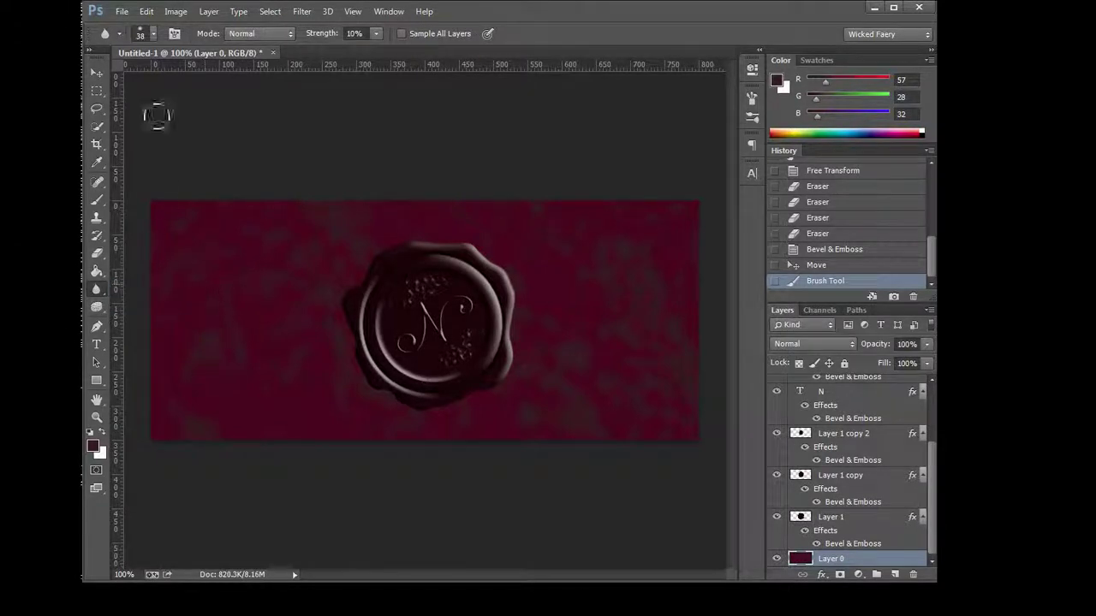
click(153, 34)
drag(169, 77, 204, 77)
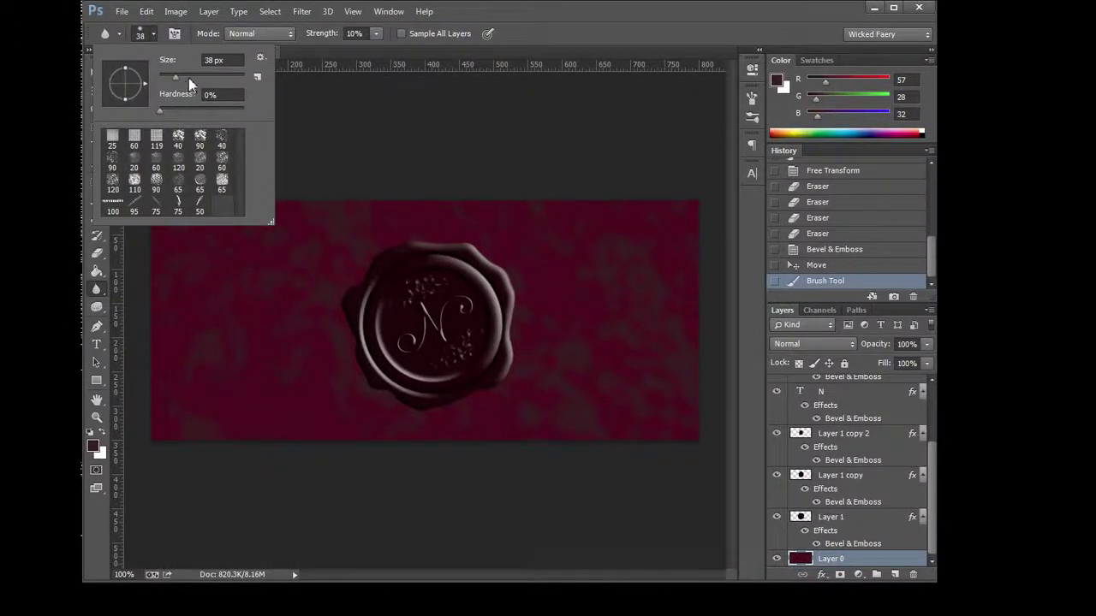
click(275, 295)
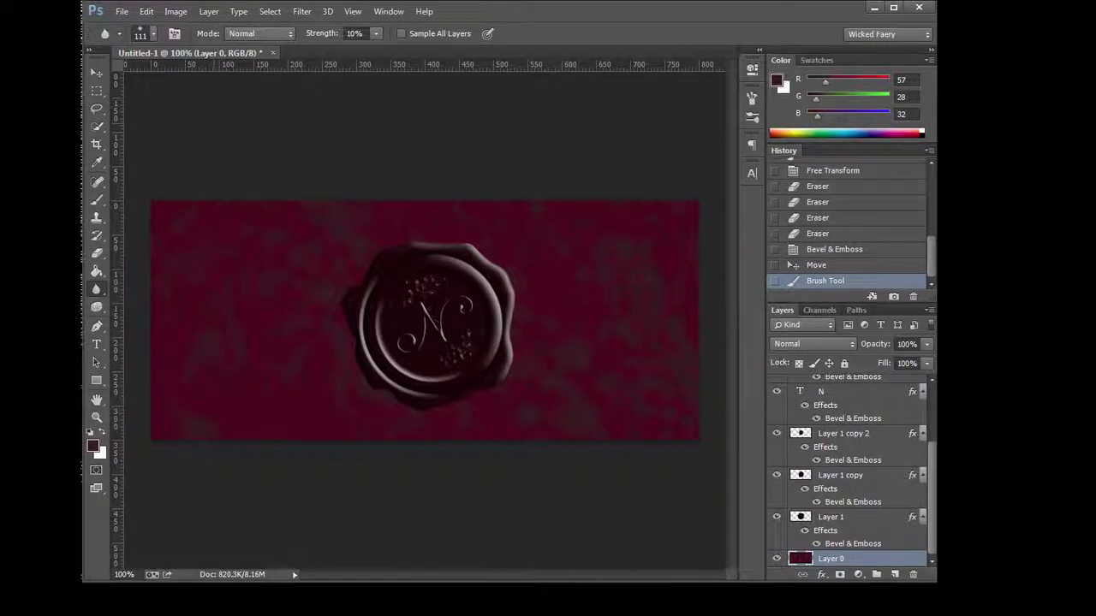
drag(97, 289, 135, 315)
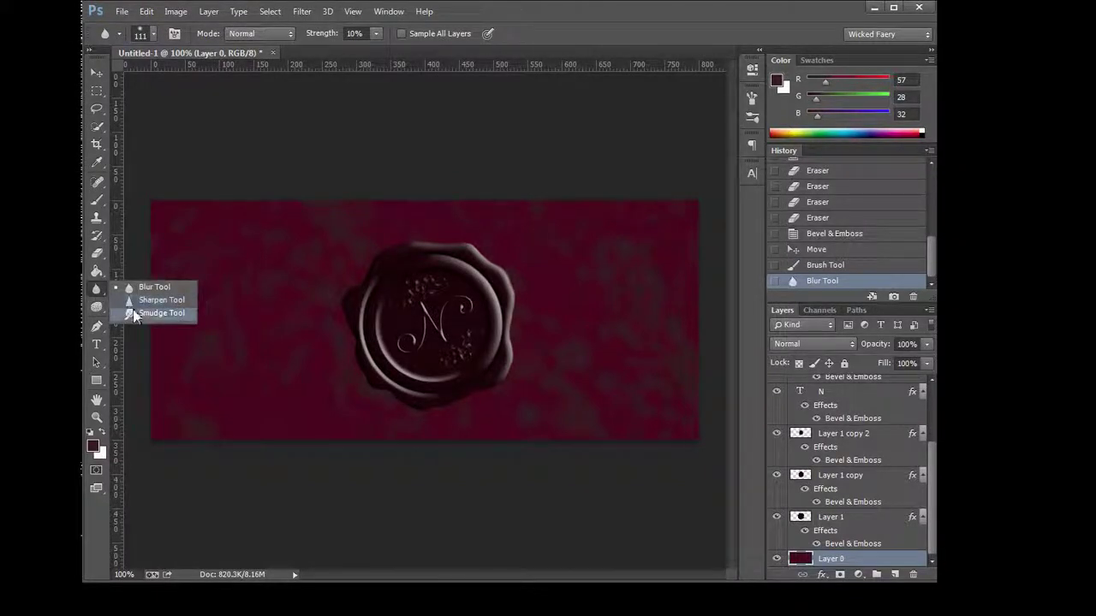
Smudge streaks across the maroon background at 17% in Lighten mode, bringing Photoshop back over the chat.
click(134, 316)
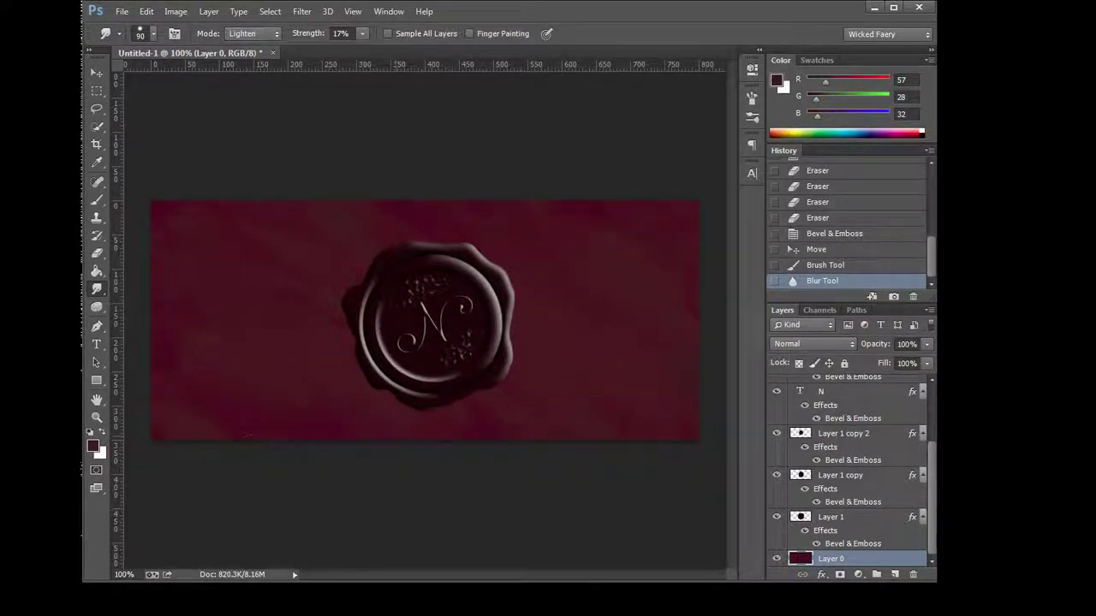
drag(201, 431, 197, 413)
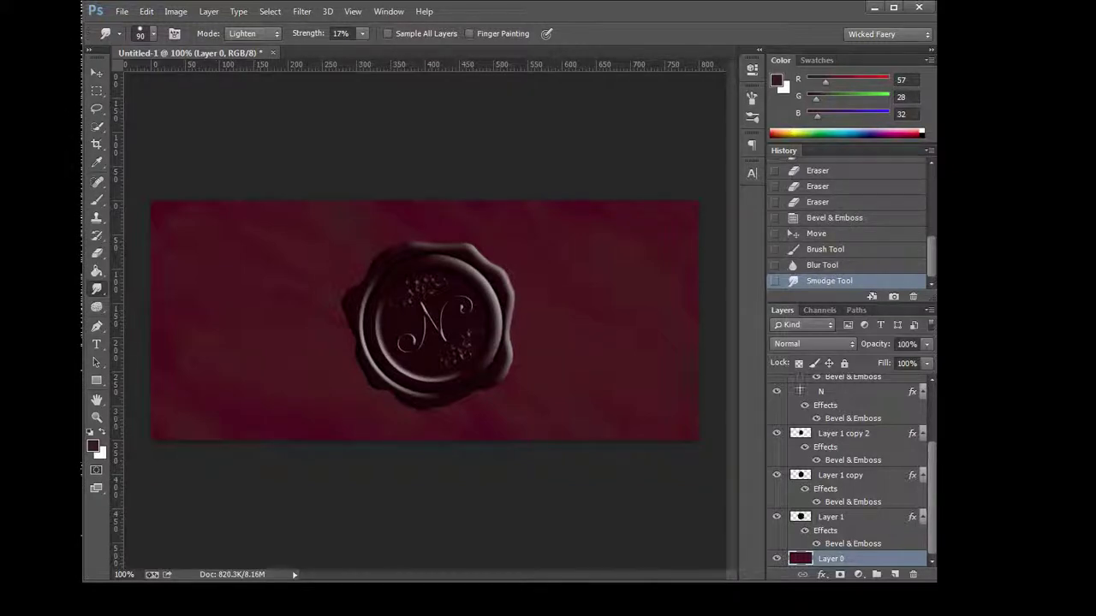
key(alt+Tab)
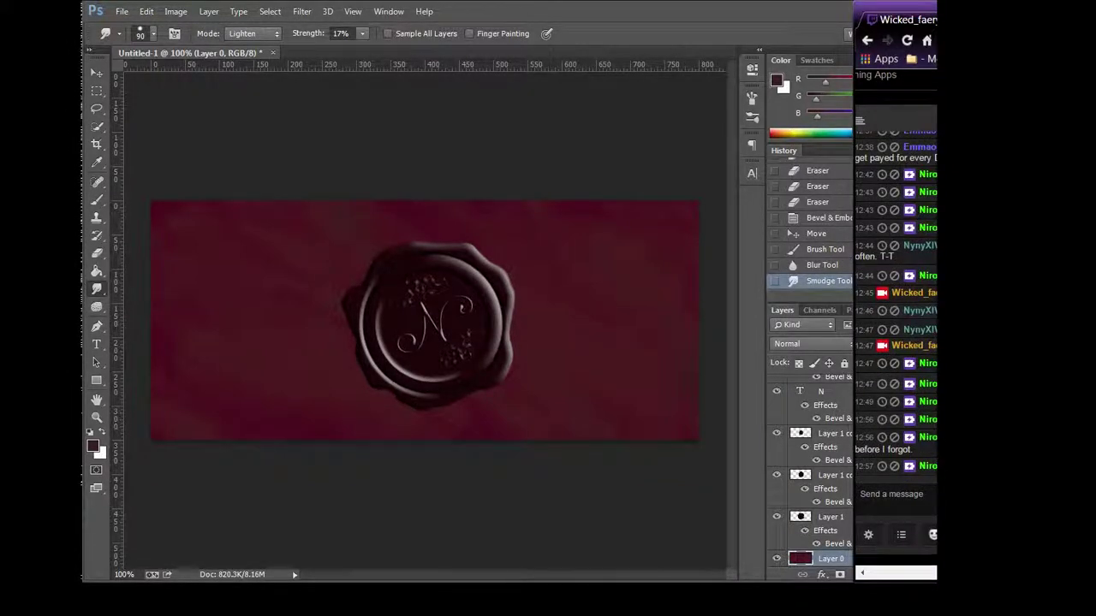
click(679, 525)
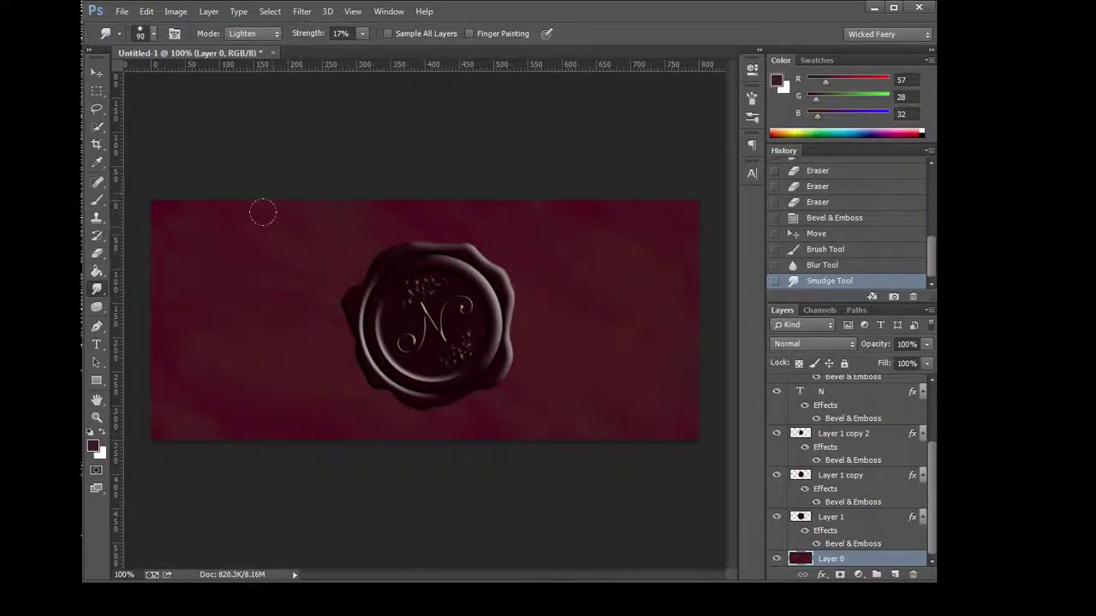
drag(263, 213, 462, 283)
drag(480, 292, 664, 364)
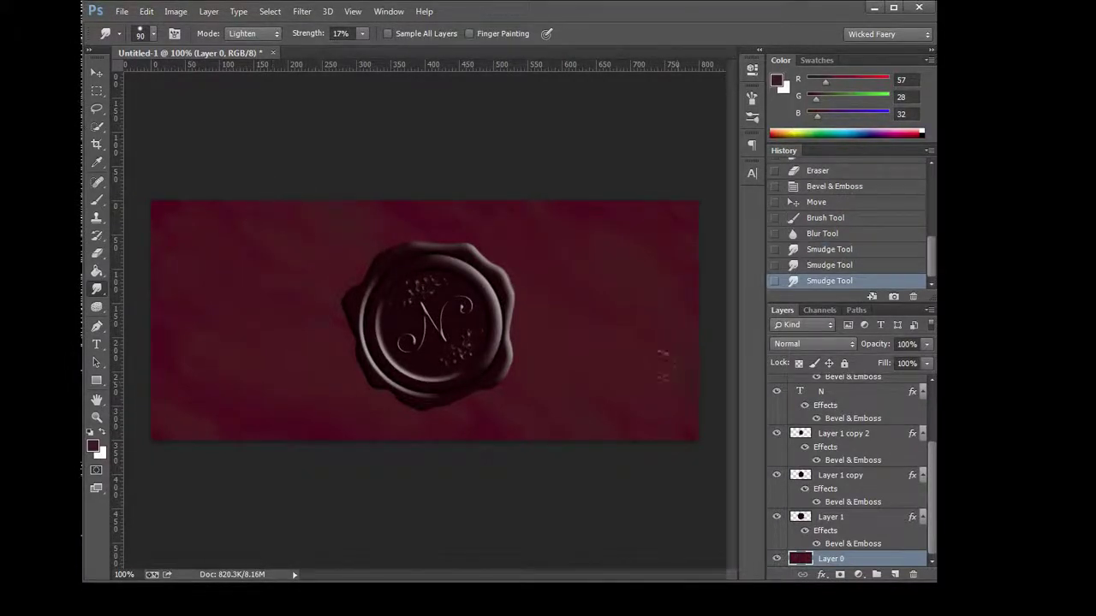
drag(531, 256, 677, 360)
drag(548, 274, 694, 385)
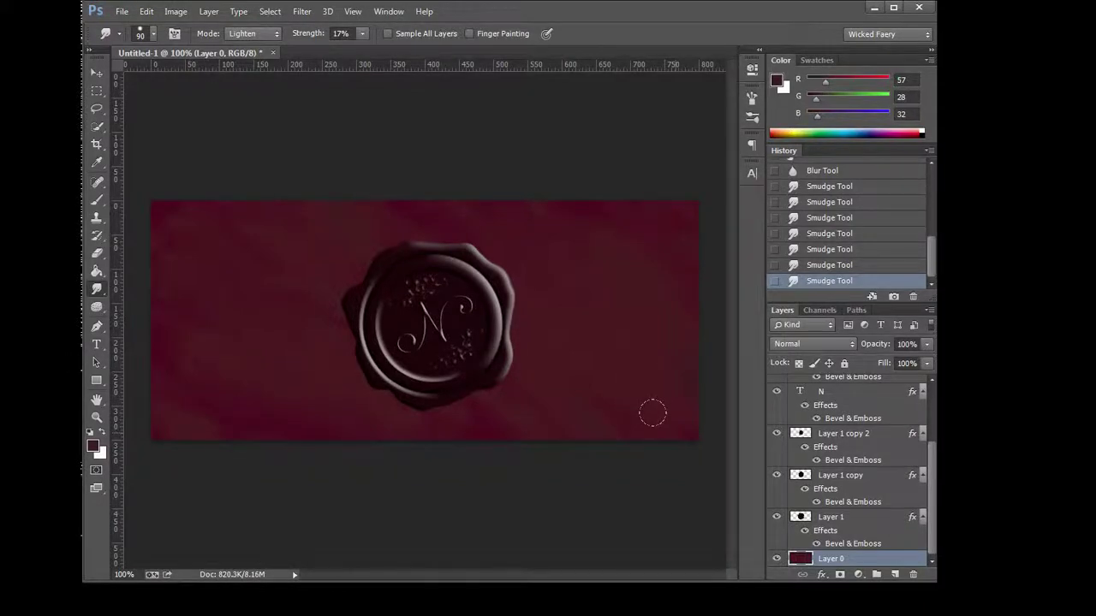
right_click(827, 565)
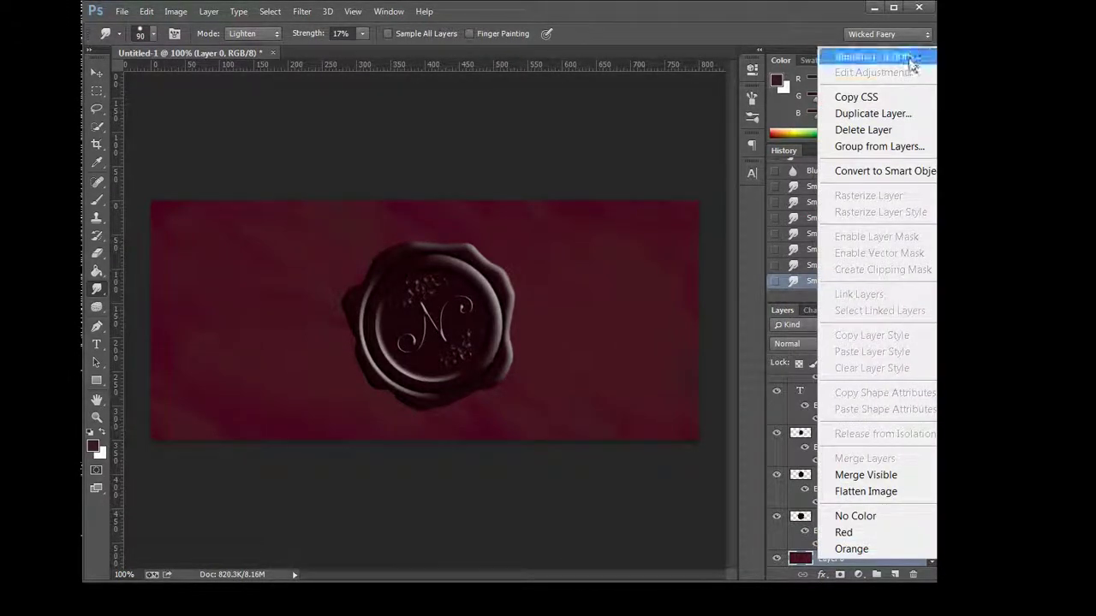
click(905, 55)
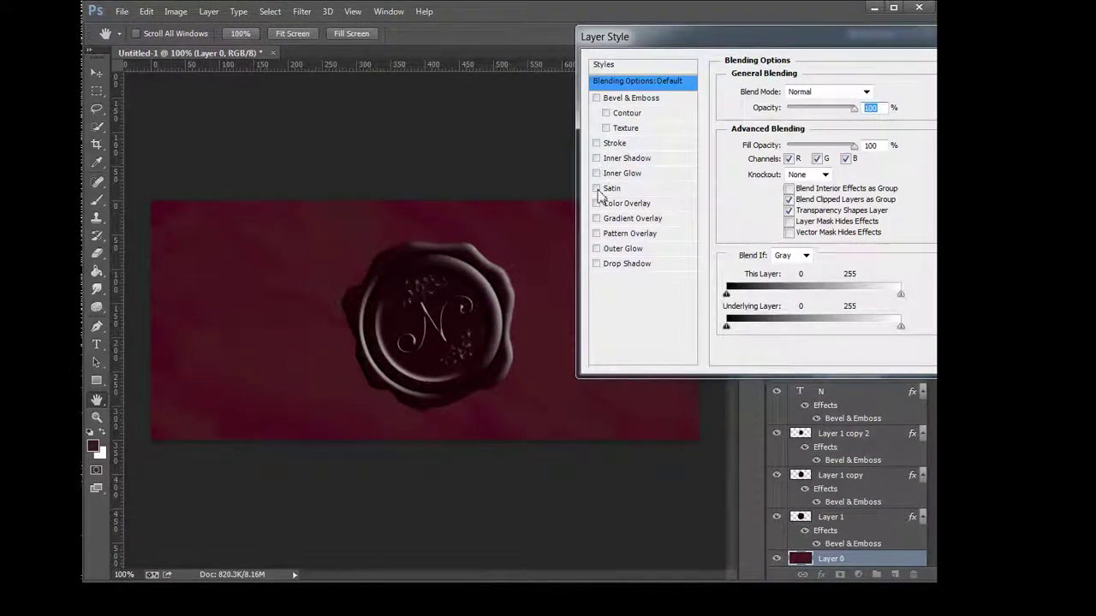
key(Return)
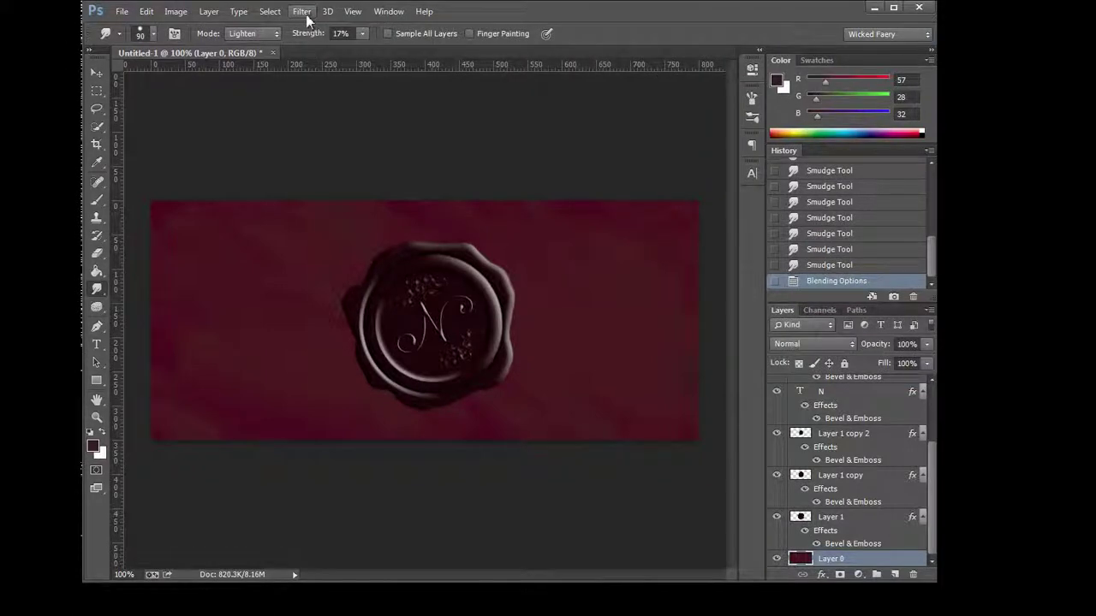
In the Filter Gallery, preview Brush Strokes, Glass and Sketch effects on the background.
click(304, 12)
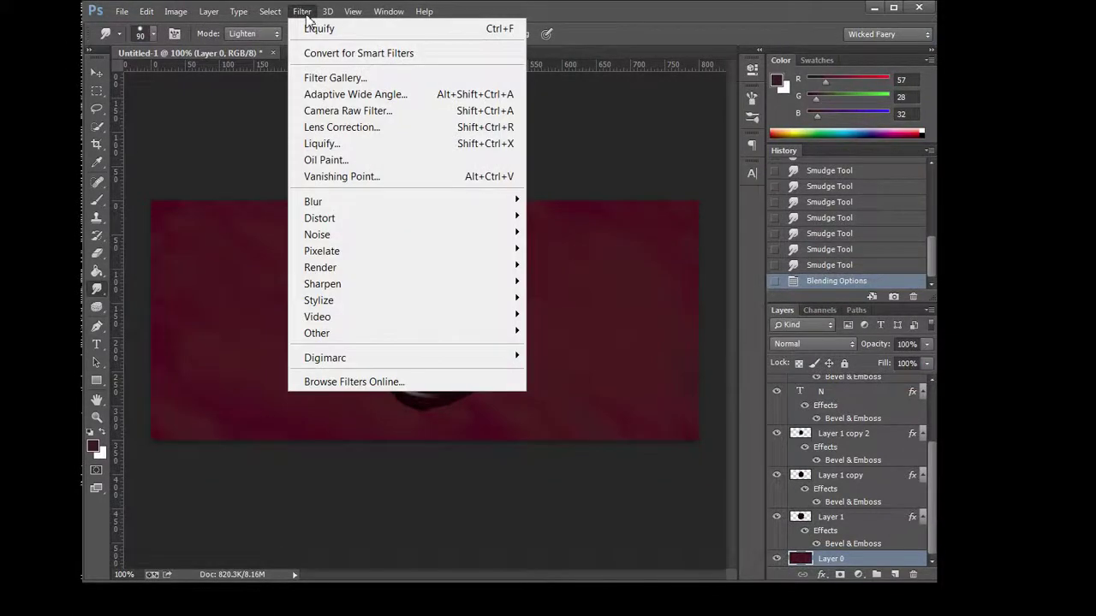
click(312, 78)
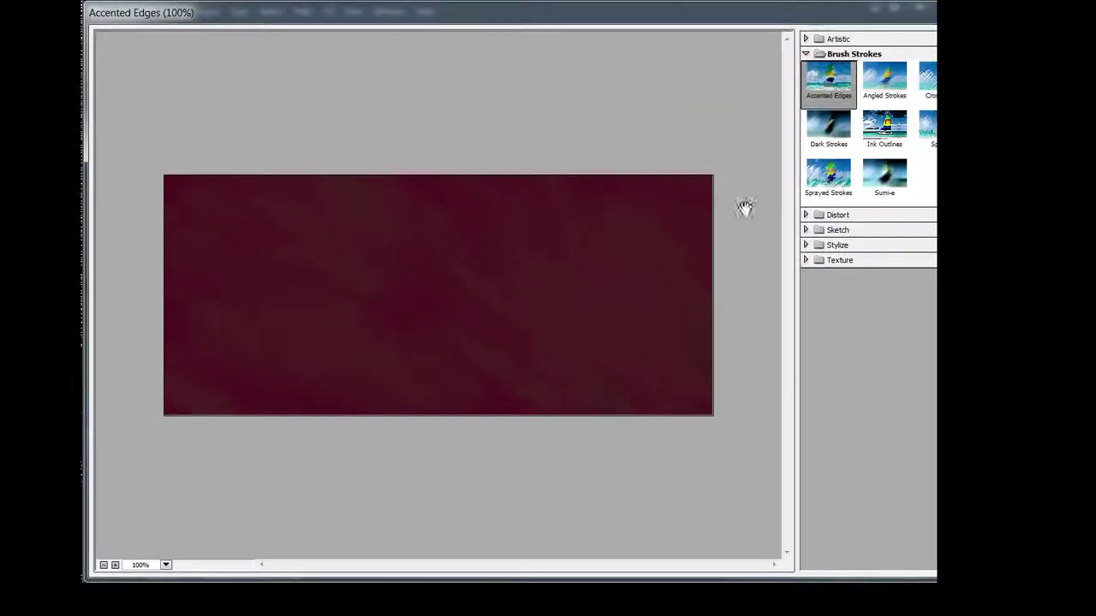
click(830, 133)
click(828, 177)
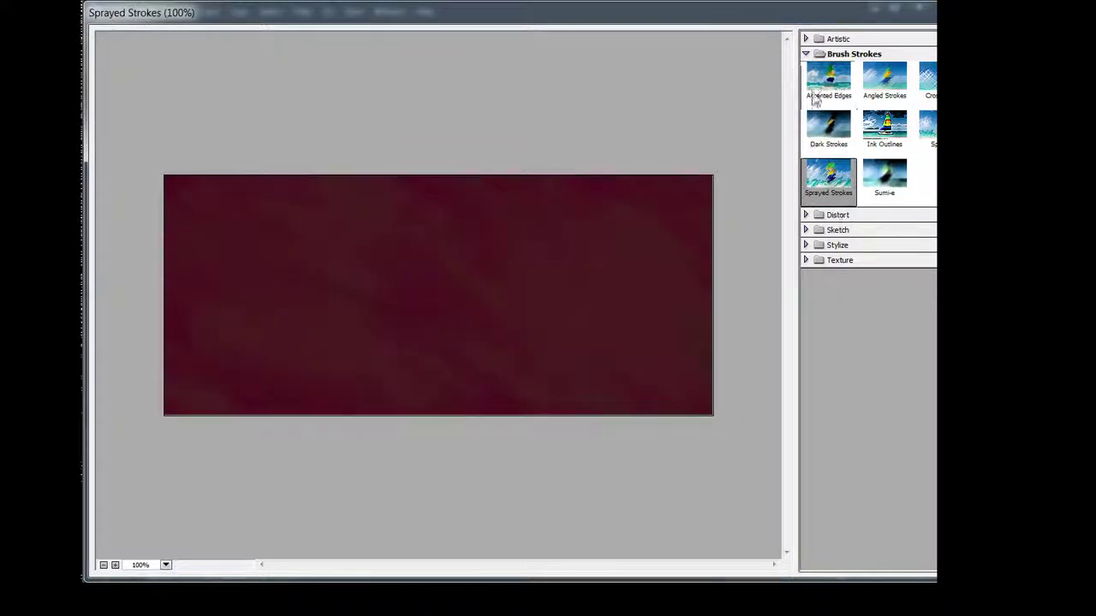
click(807, 216)
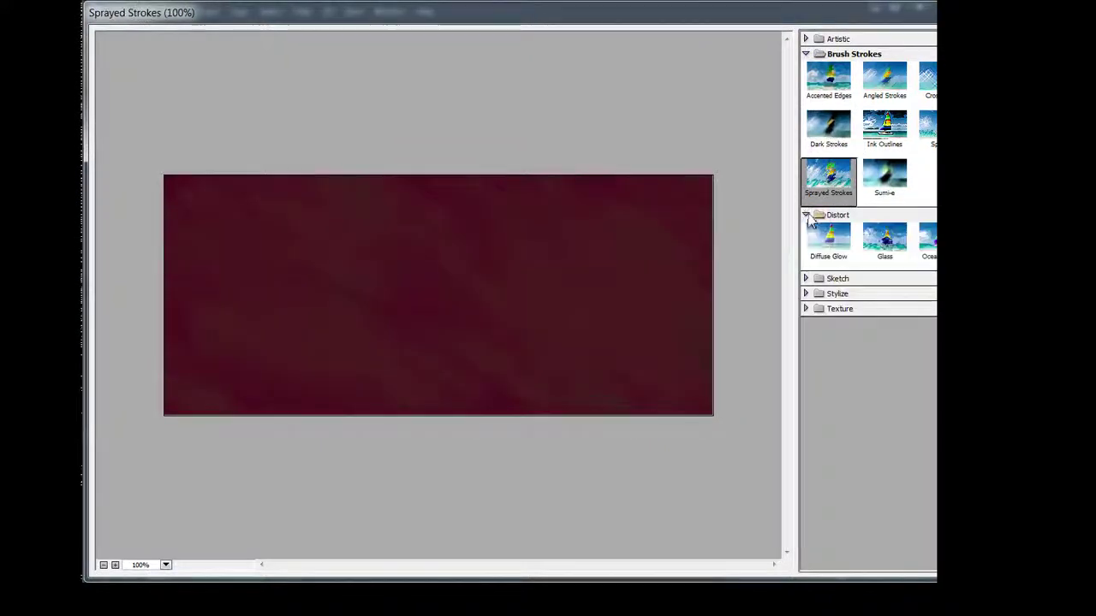
click(884, 252)
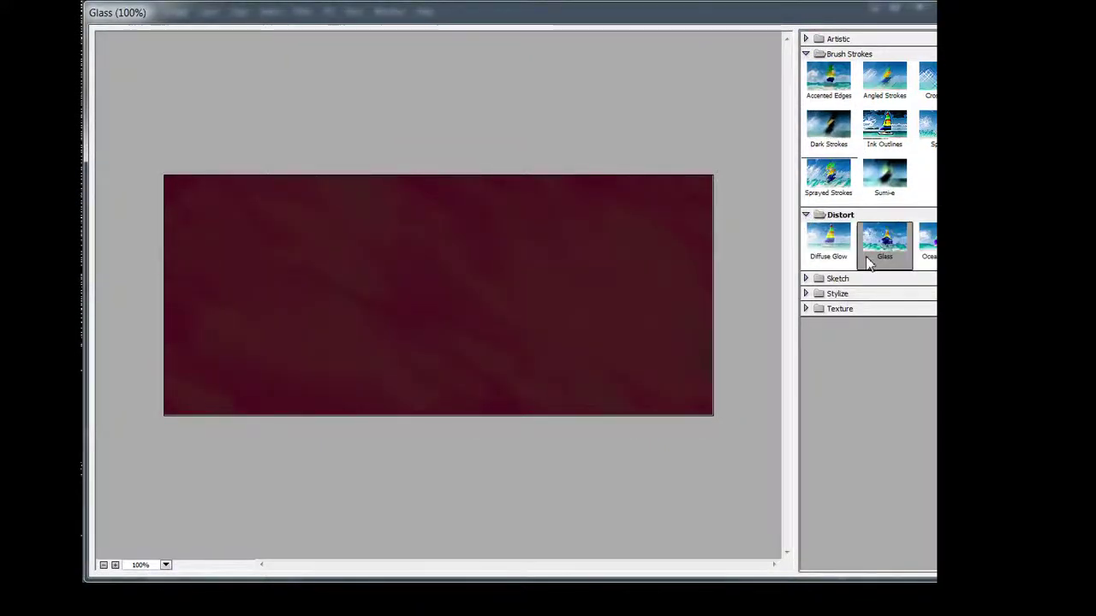
click(806, 54)
click(807, 134)
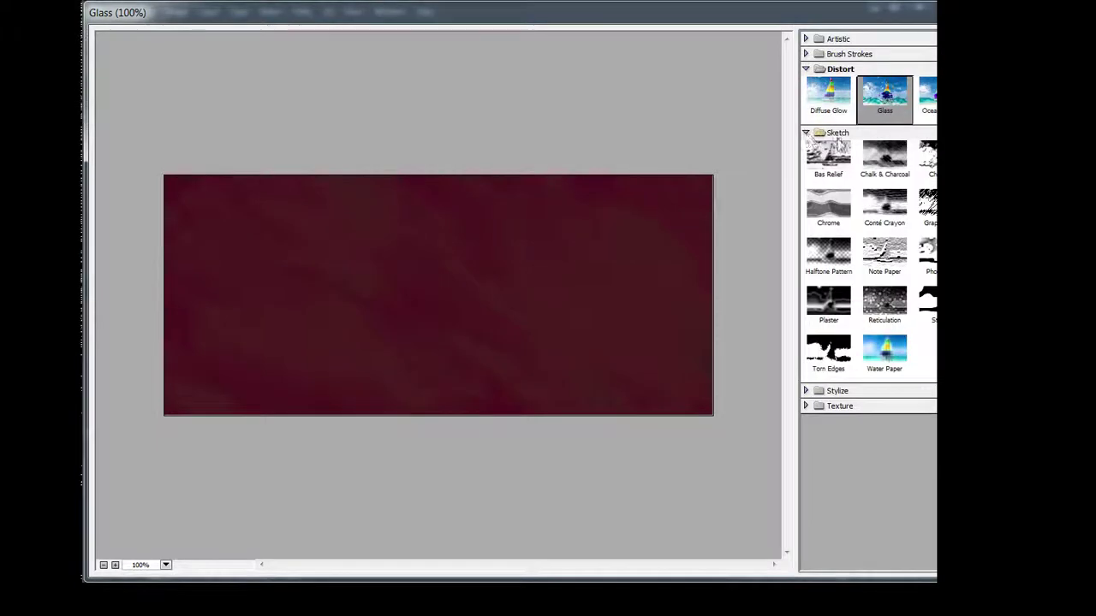
click(809, 133)
click(811, 133)
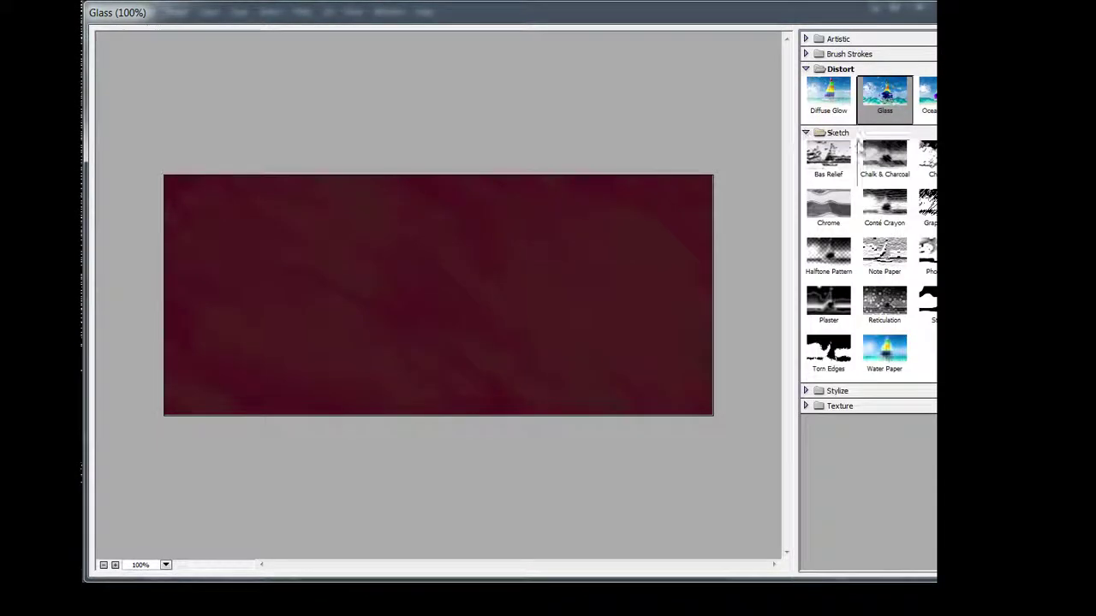
click(884, 158)
click(828, 158)
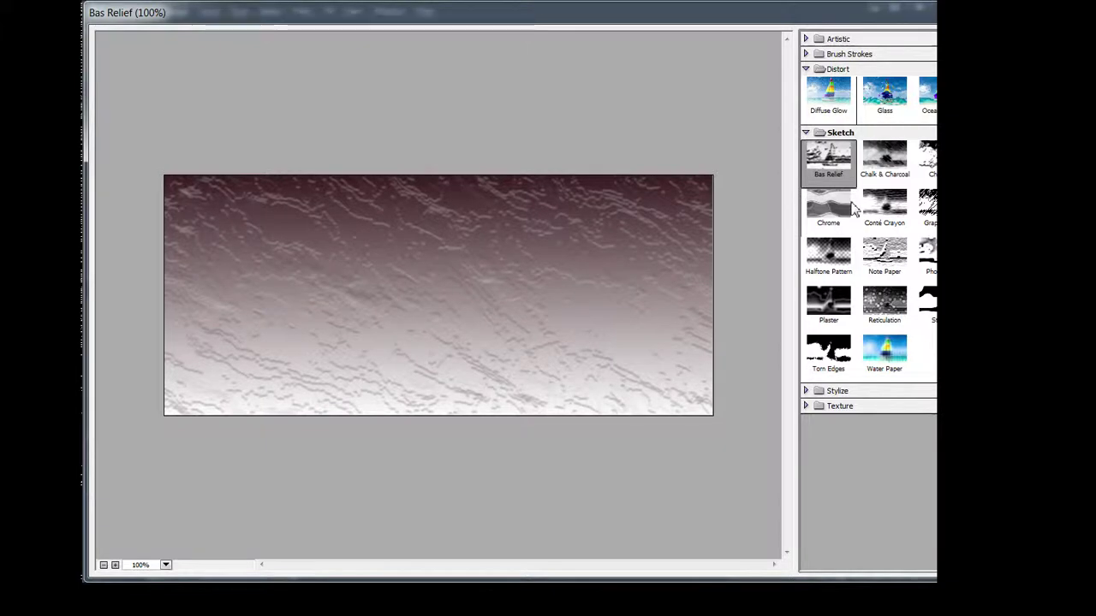
click(805, 133)
Compare the Texture filters and apply Texturizer to the background.
click(806, 162)
click(829, 189)
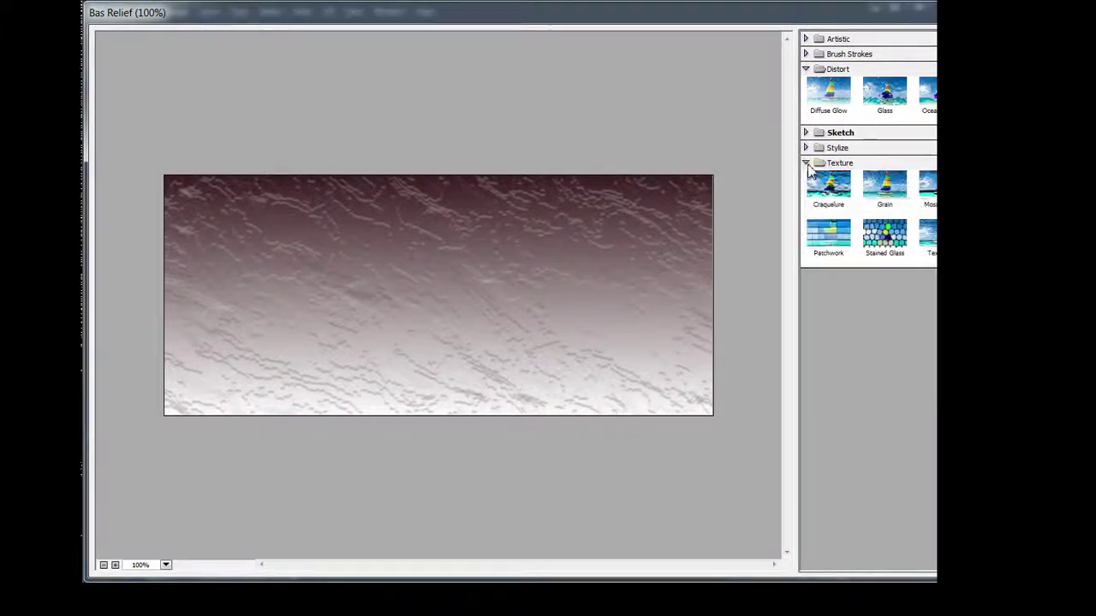
click(885, 190)
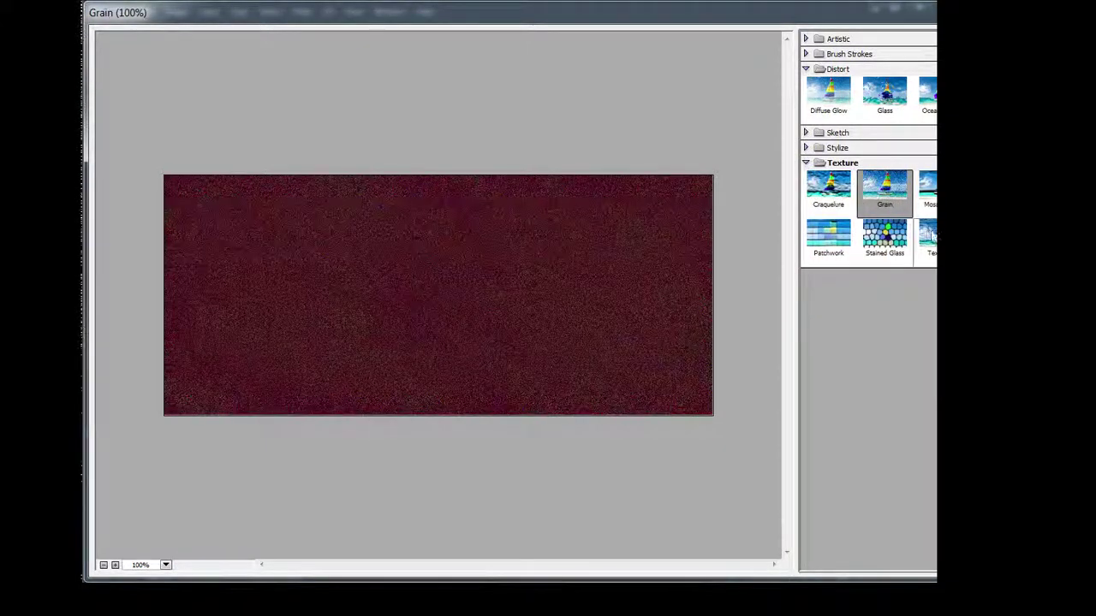
click(929, 192)
click(886, 234)
click(828, 235)
click(886, 235)
click(927, 235)
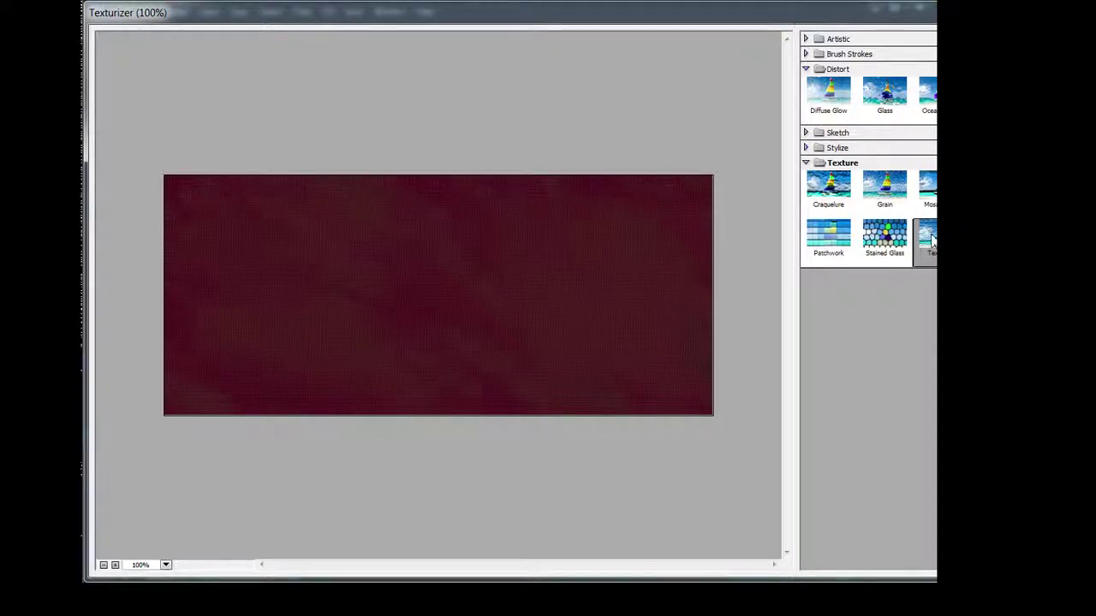
click(827, 240)
click(928, 195)
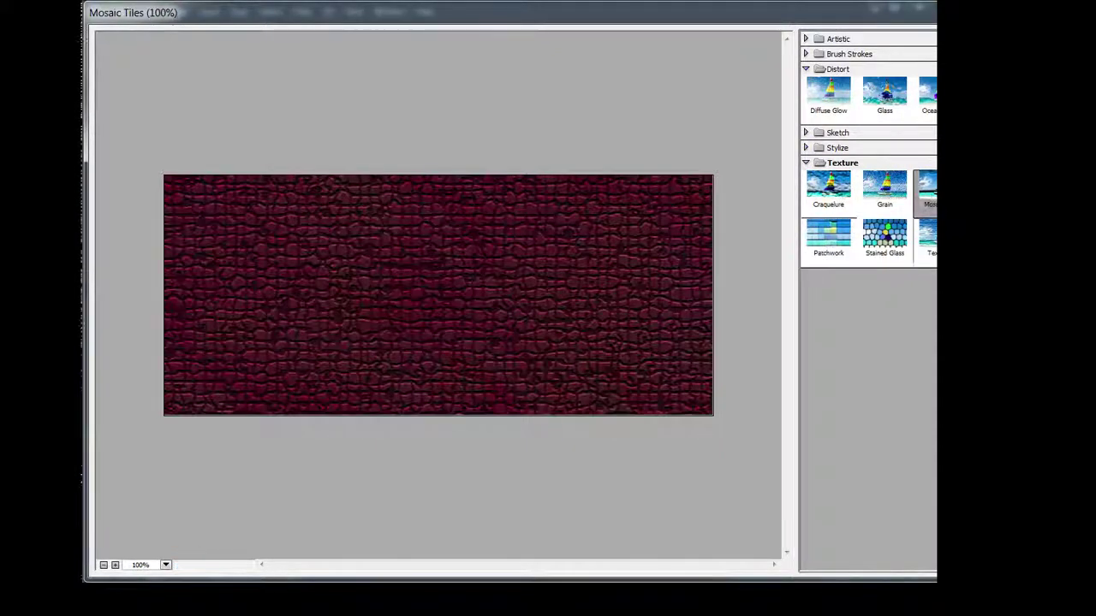
click(927, 235)
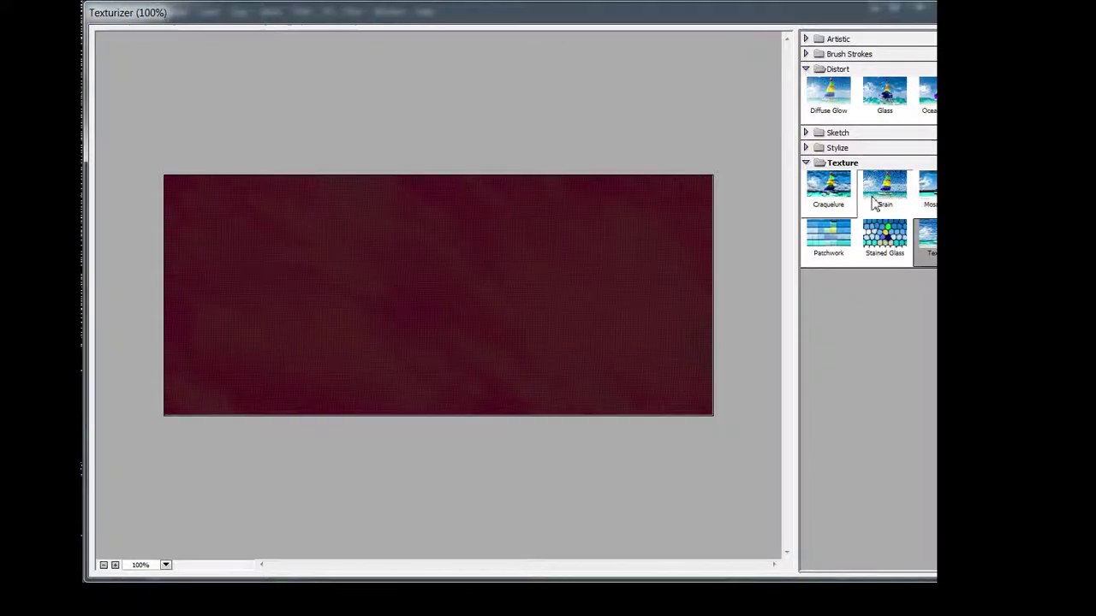
click(828, 184)
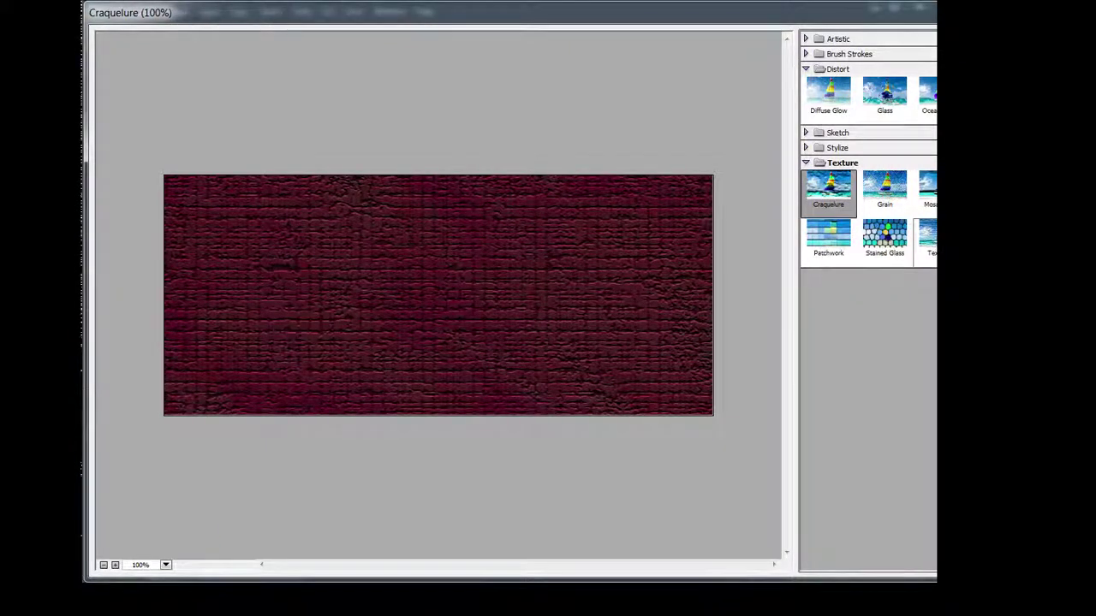
click(927, 238)
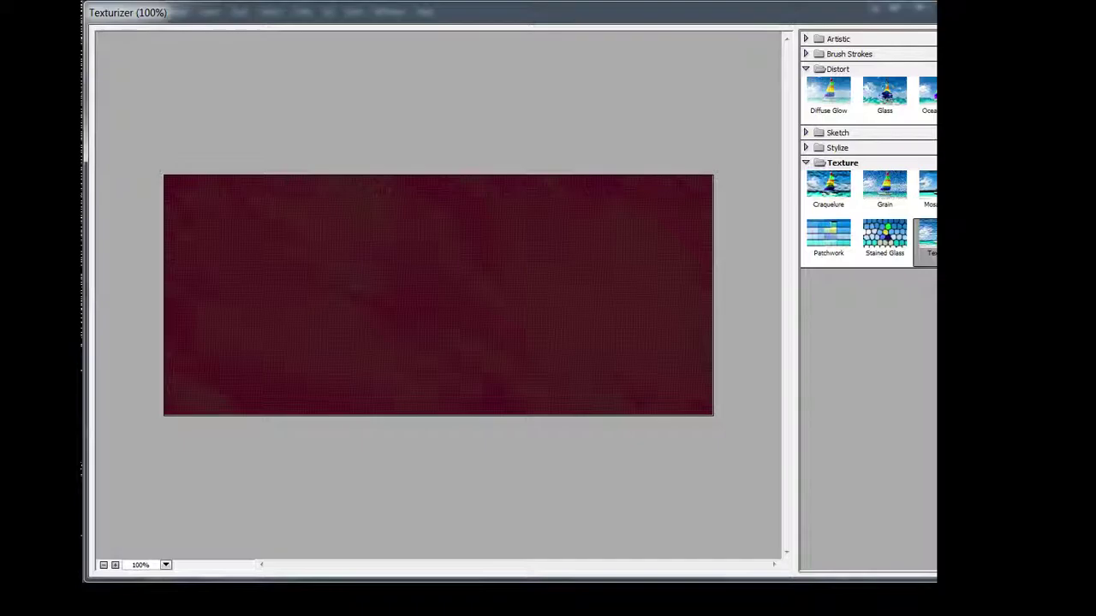
key(Return)
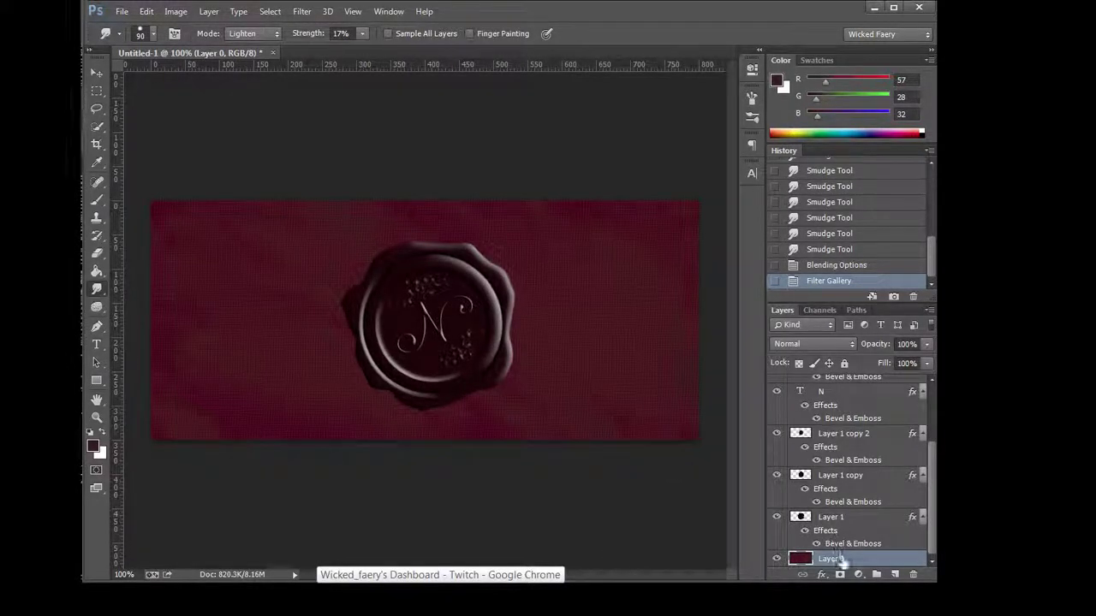
Collapse the effects lists under every layer in the Layers panel.
scroll(916, 458, up, 2)
scroll(917, 454, up, 3)
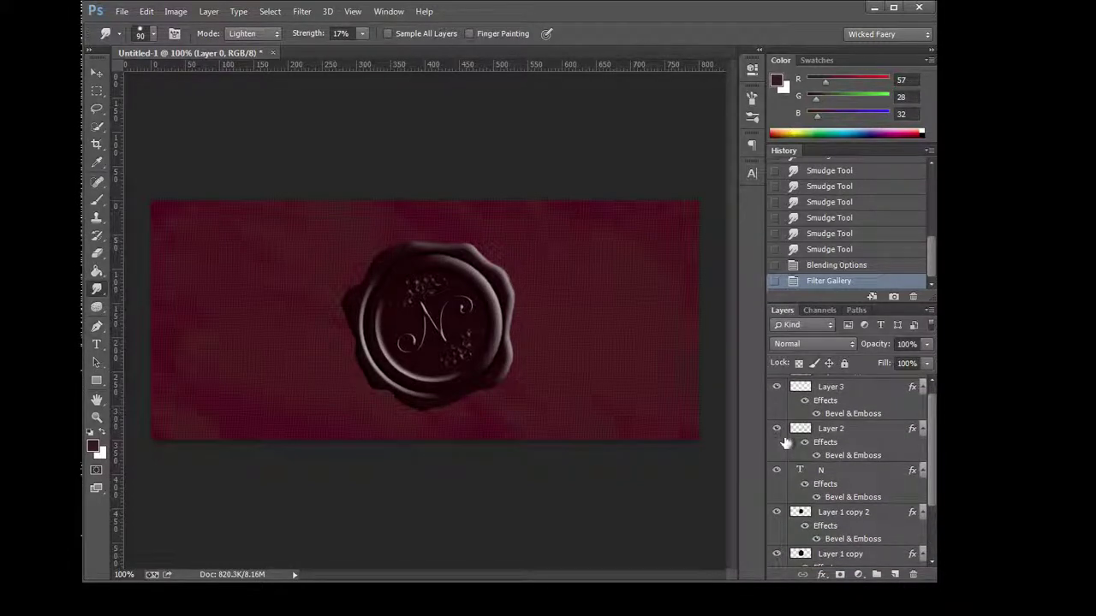
click(922, 428)
click(922, 387)
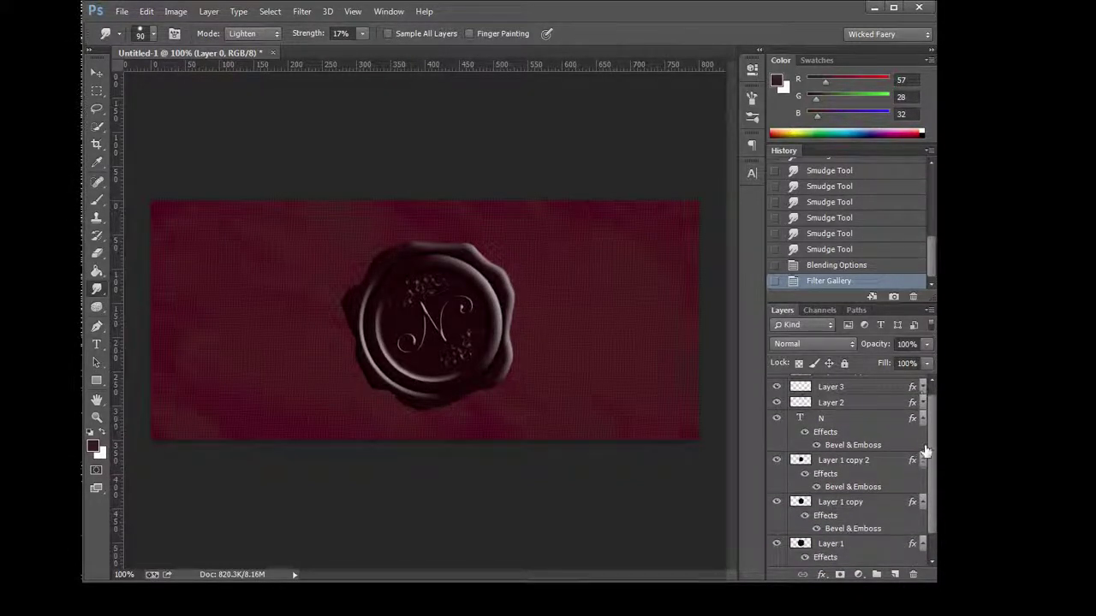
click(926, 432)
click(923, 418)
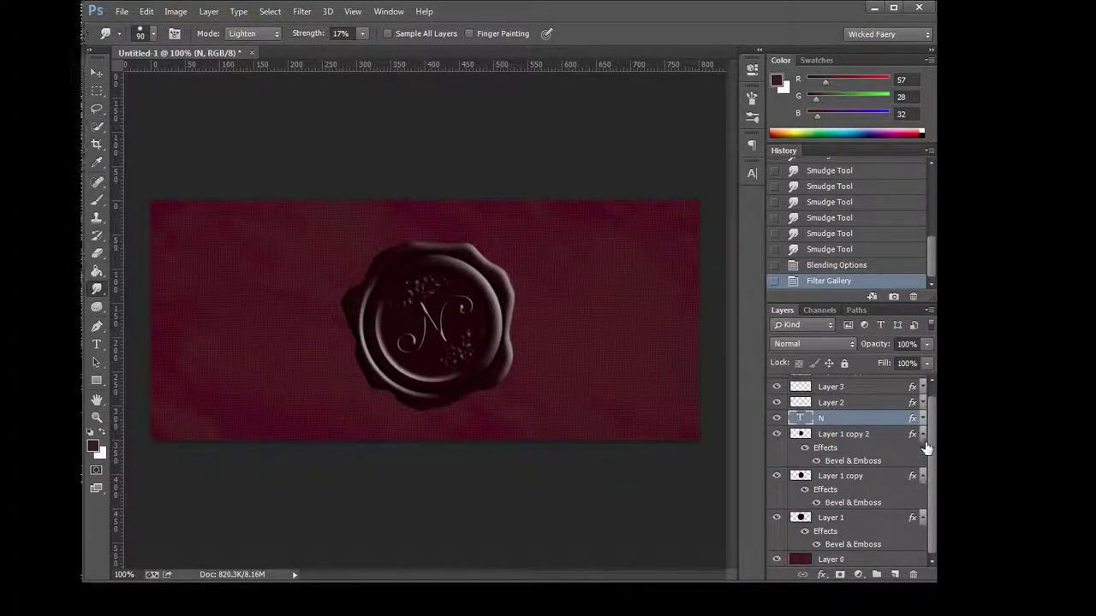
click(923, 463)
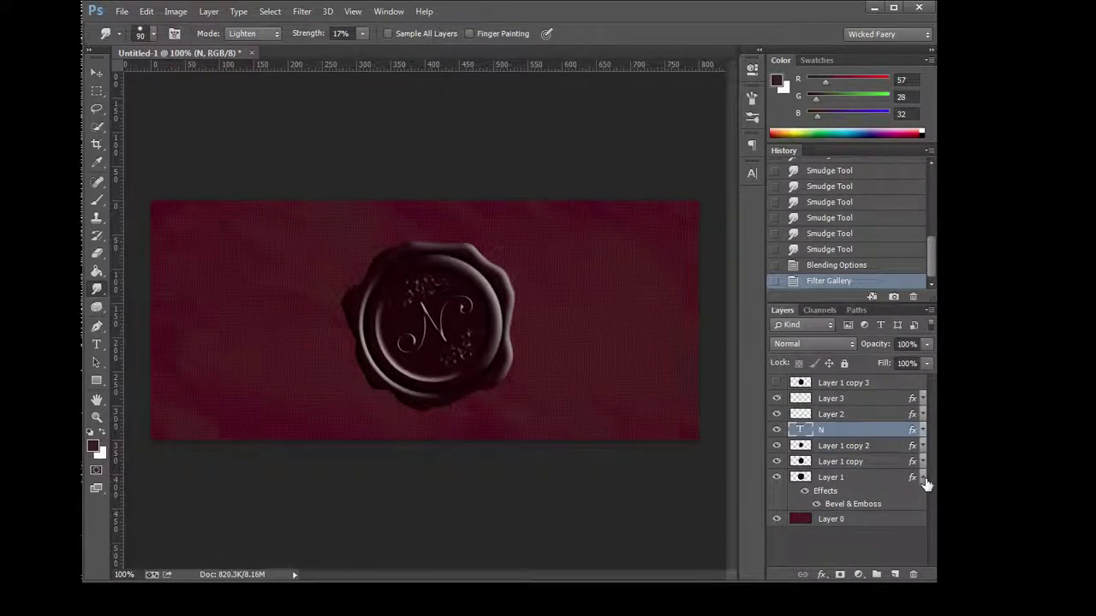
Select Layer 3 and add a new empty Layer 4 above it.
click(865, 400)
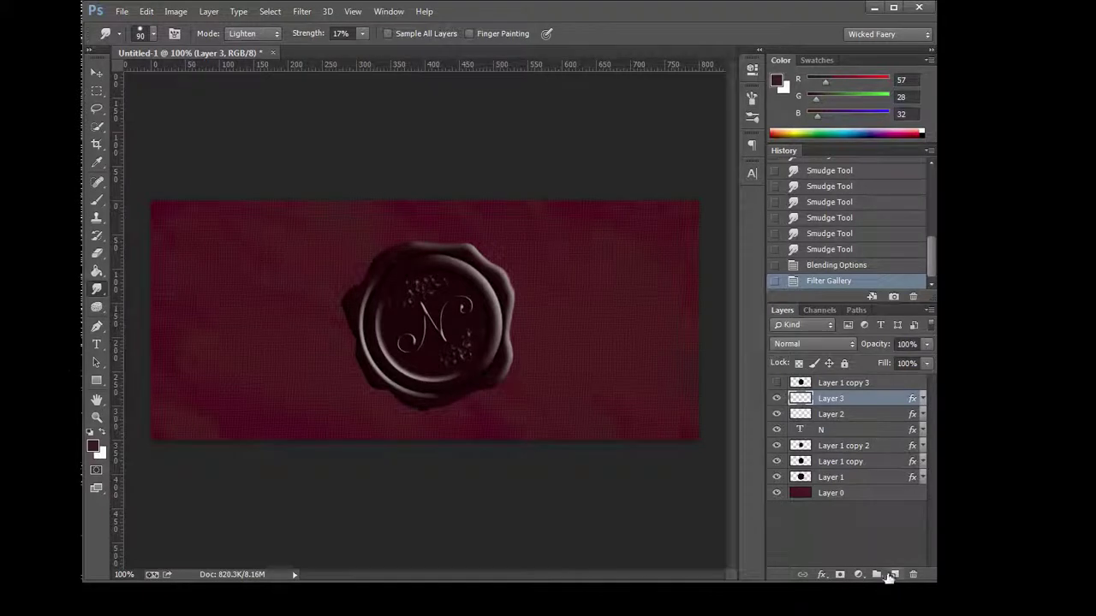
click(894, 575)
click(175, 12)
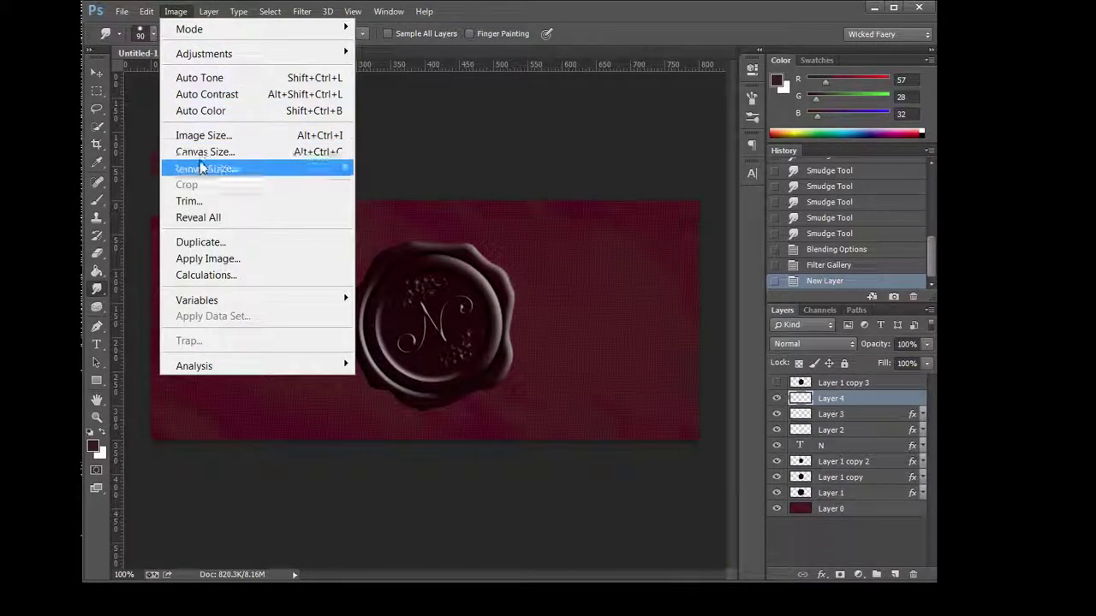
Use Apply Image to put the merged banner onto Layer 4.
click(207, 259)
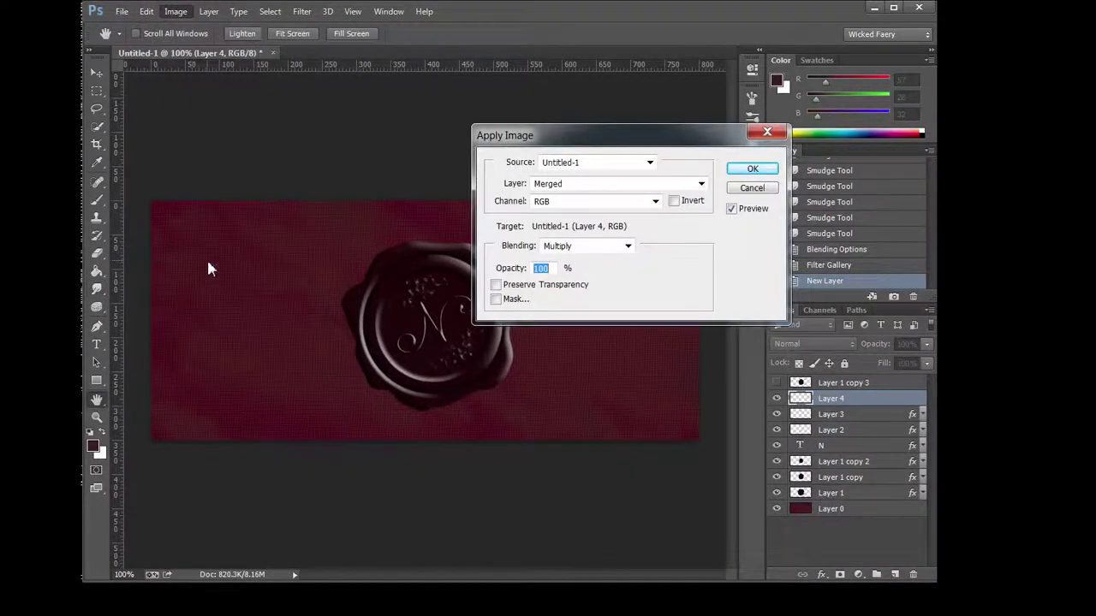
key(Return)
right_click(832, 403)
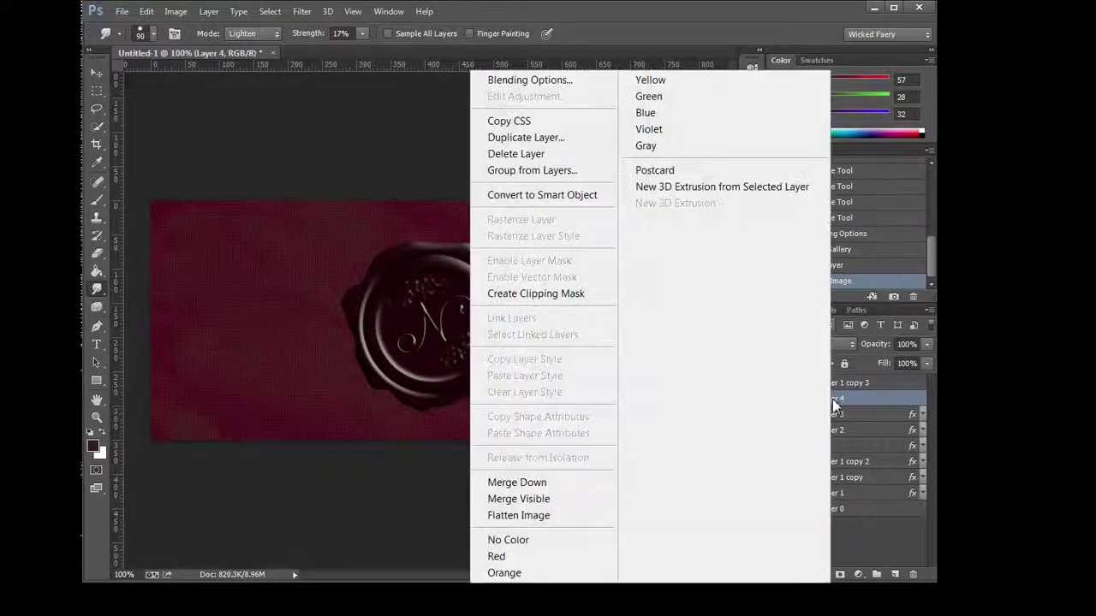
click(846, 398)
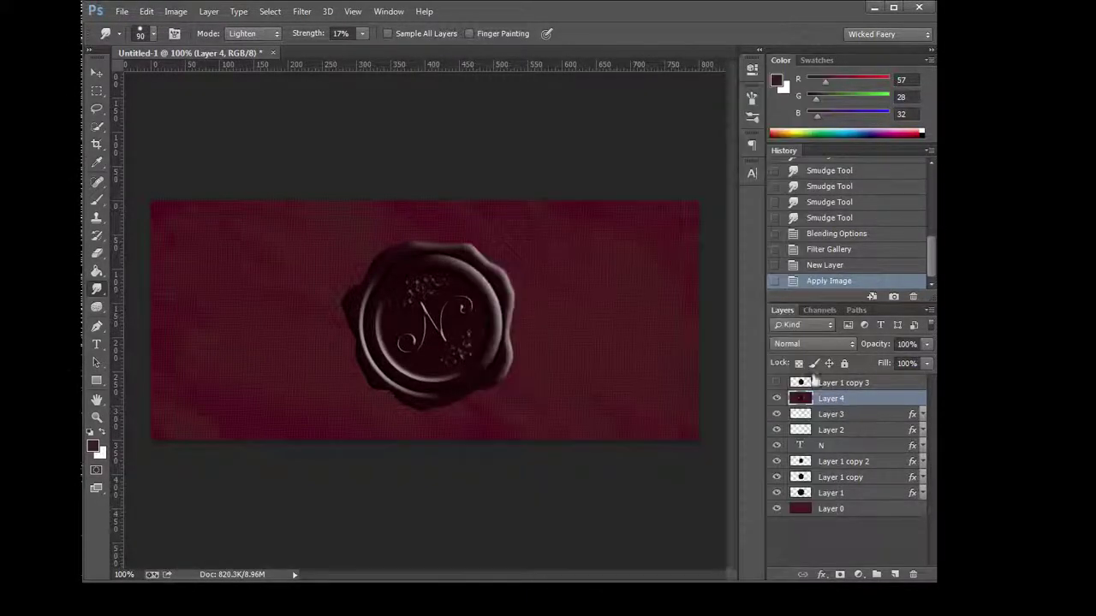
Apply a Gaussian Blur to Layer 4.
click(300, 11)
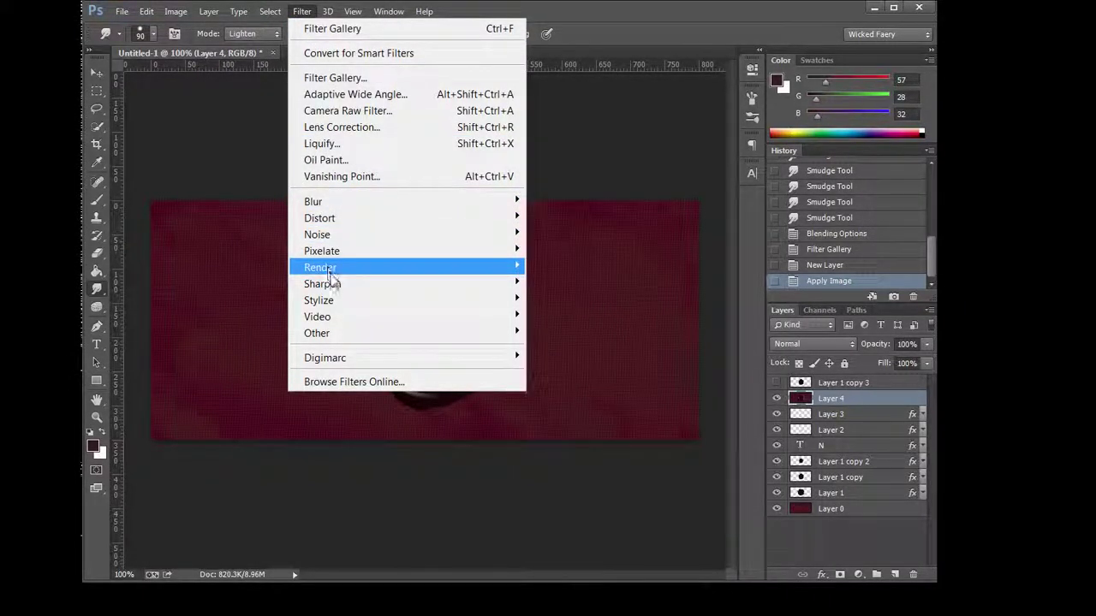
mouse_move(314, 201)
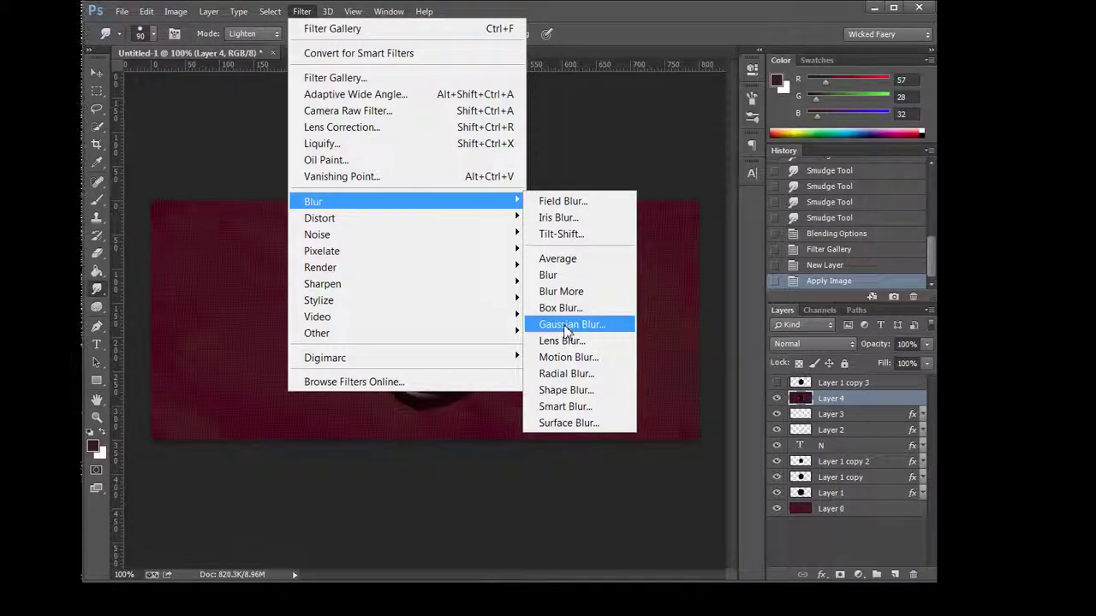
click(567, 331)
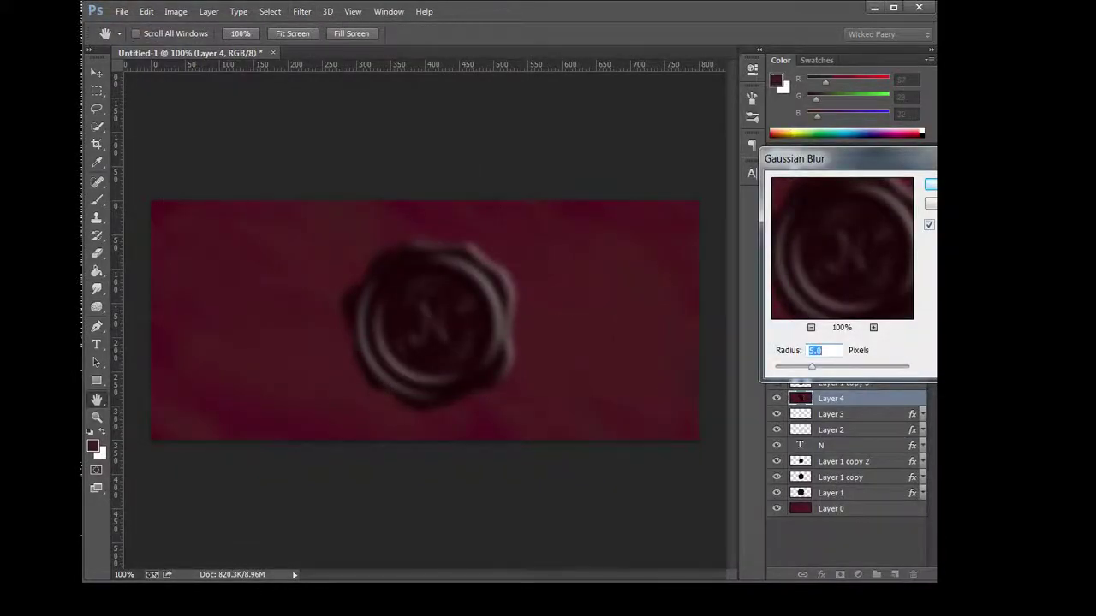
key(alt+Tab)
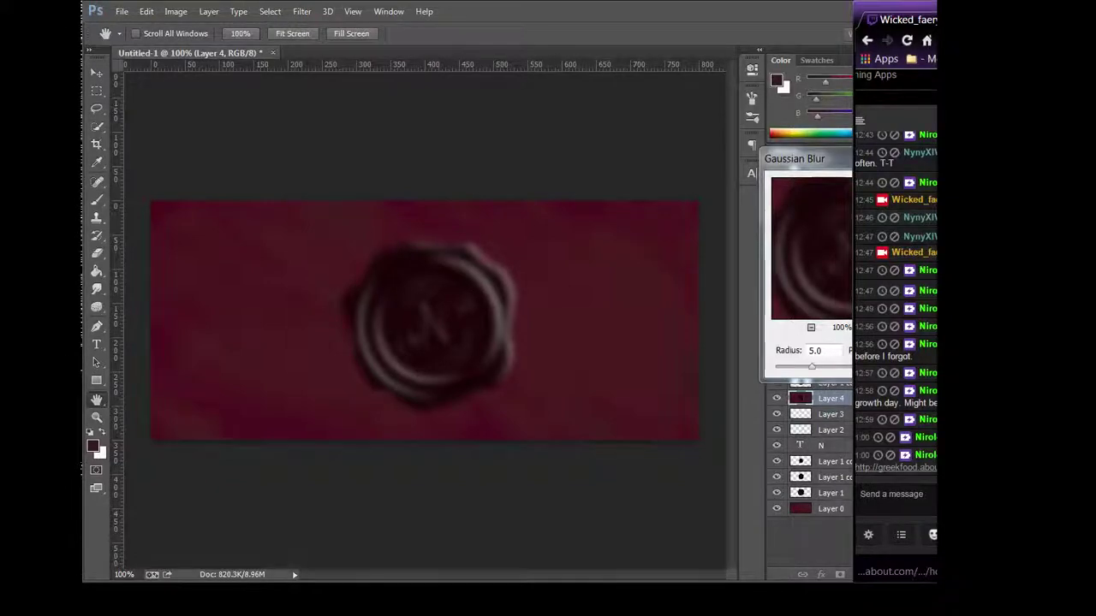
click(894, 468)
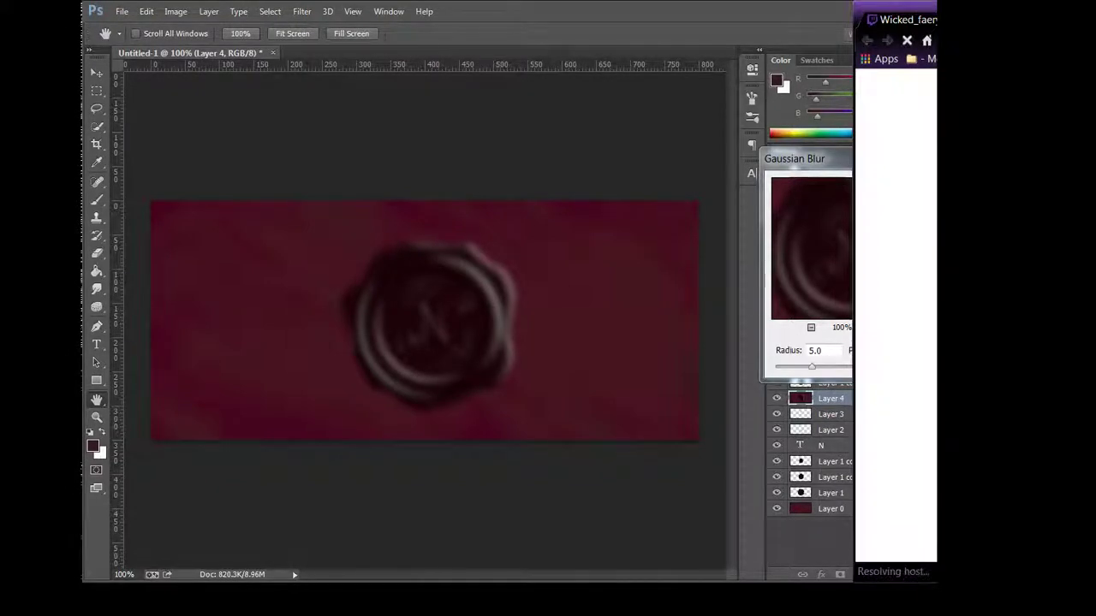
click(838, 166)
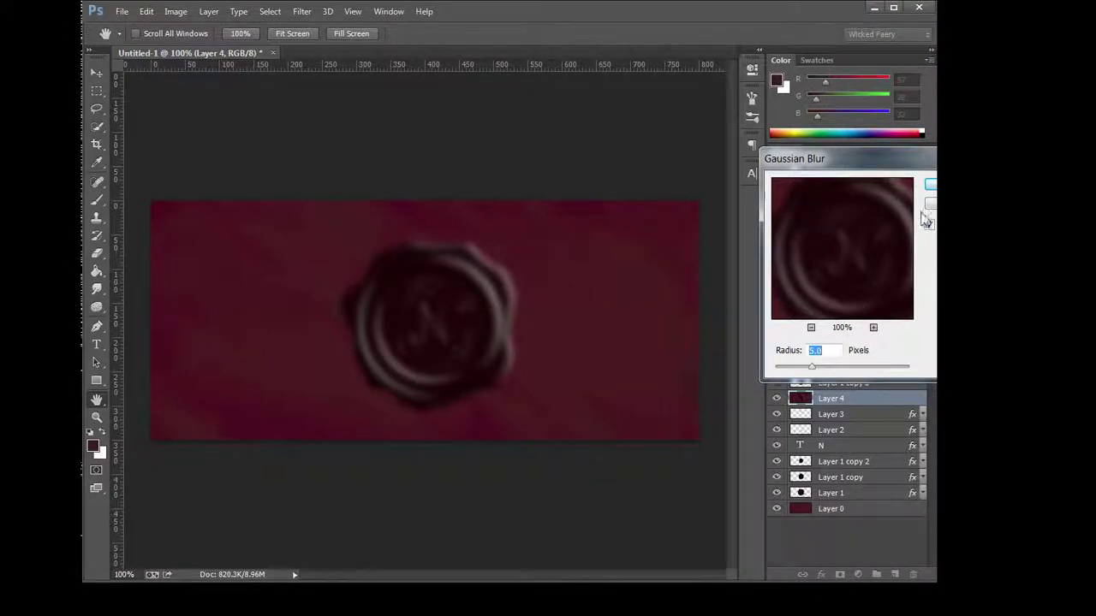
click(930, 185)
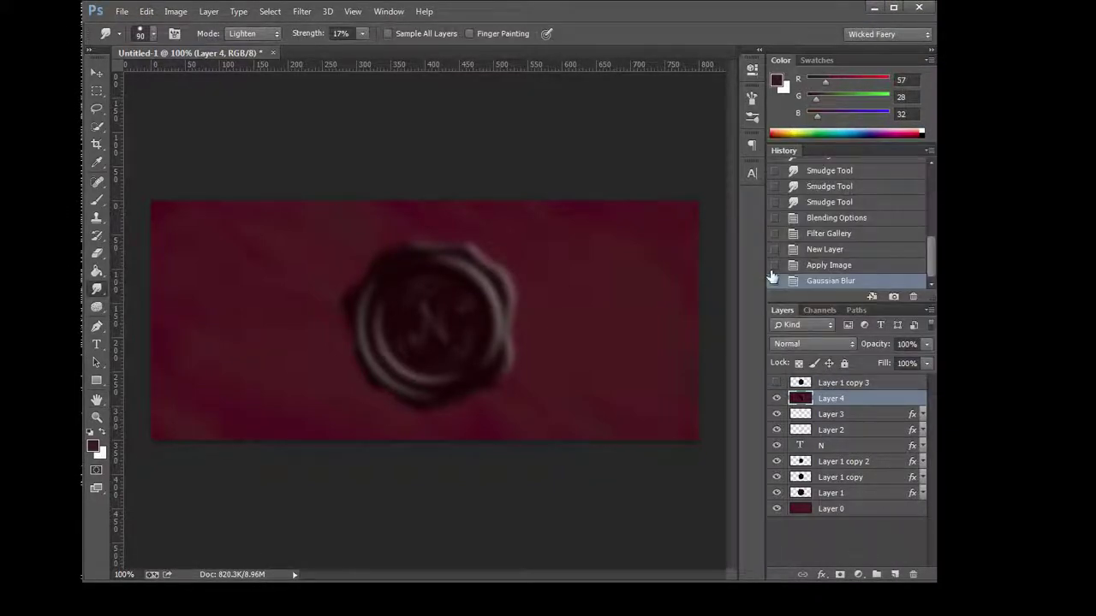
Set Layer 4 to Overlay blend mode at 40% opacity.
click(826, 345)
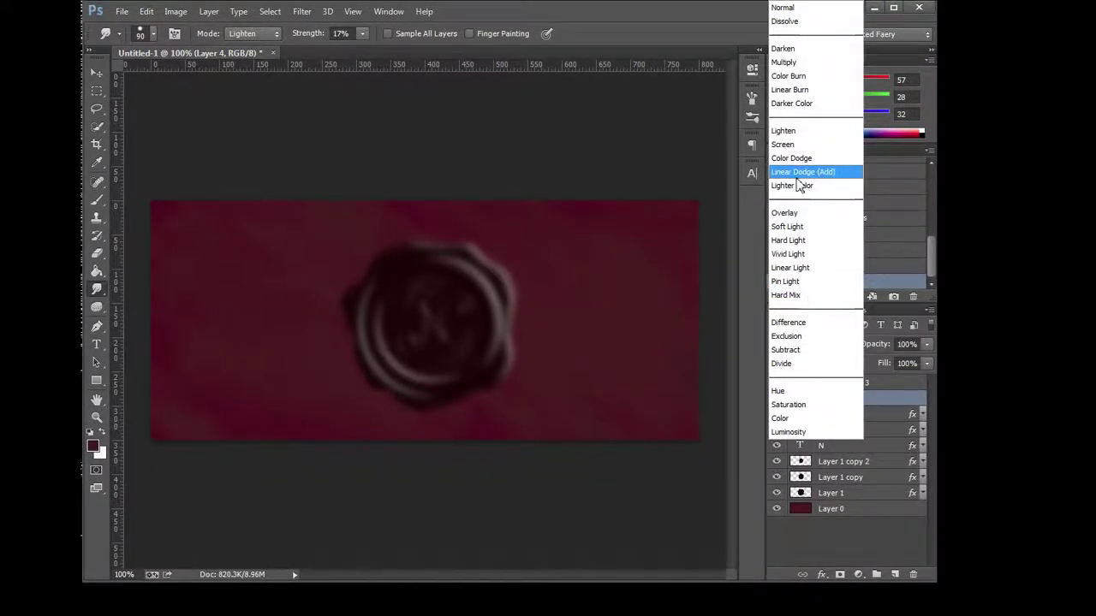
click(785, 212)
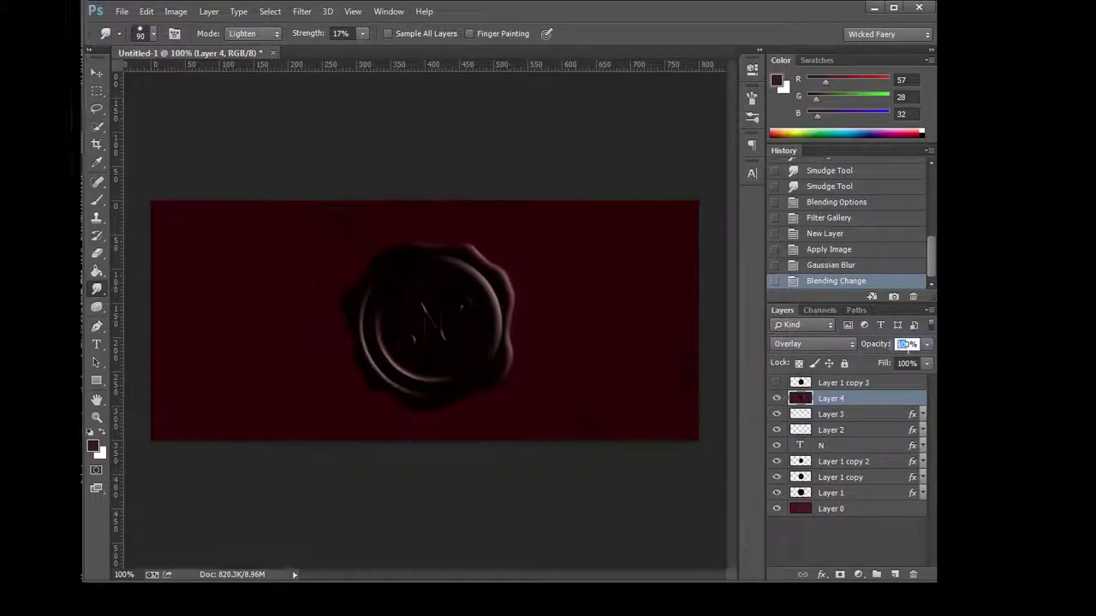
text(40)
key(Return)
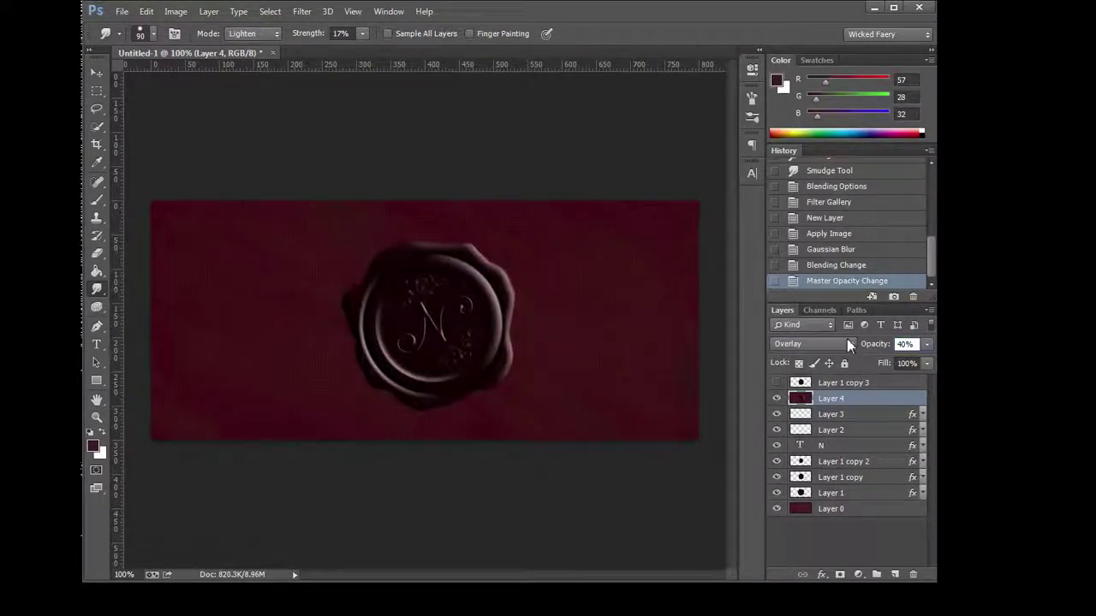
Toggle Layer 4's visibility to compare, then return to the Apply Image history state.
click(776, 399)
click(776, 399)
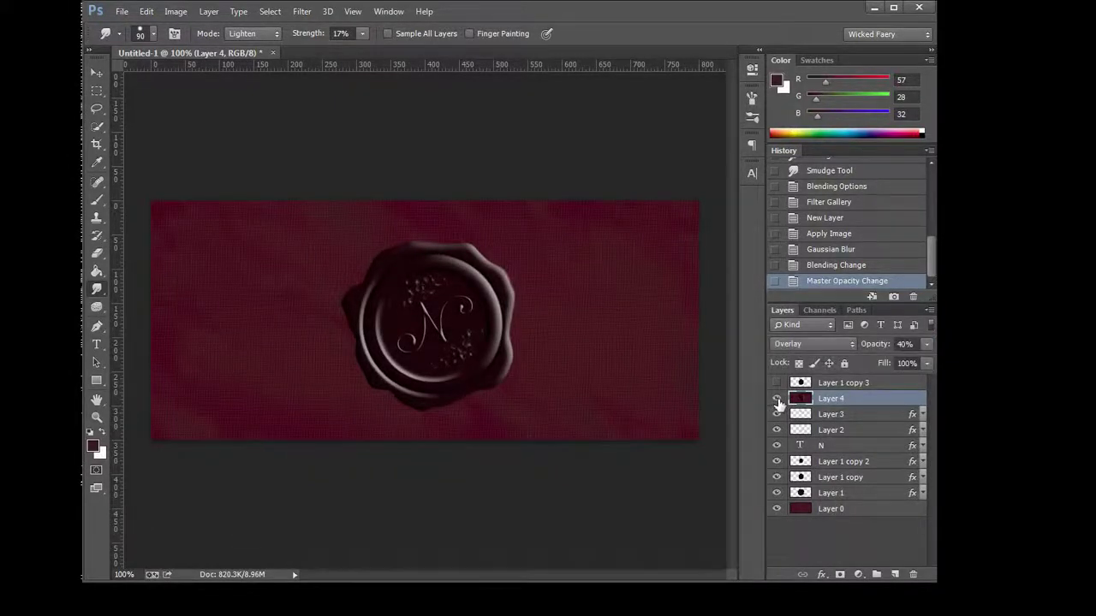
click(777, 399)
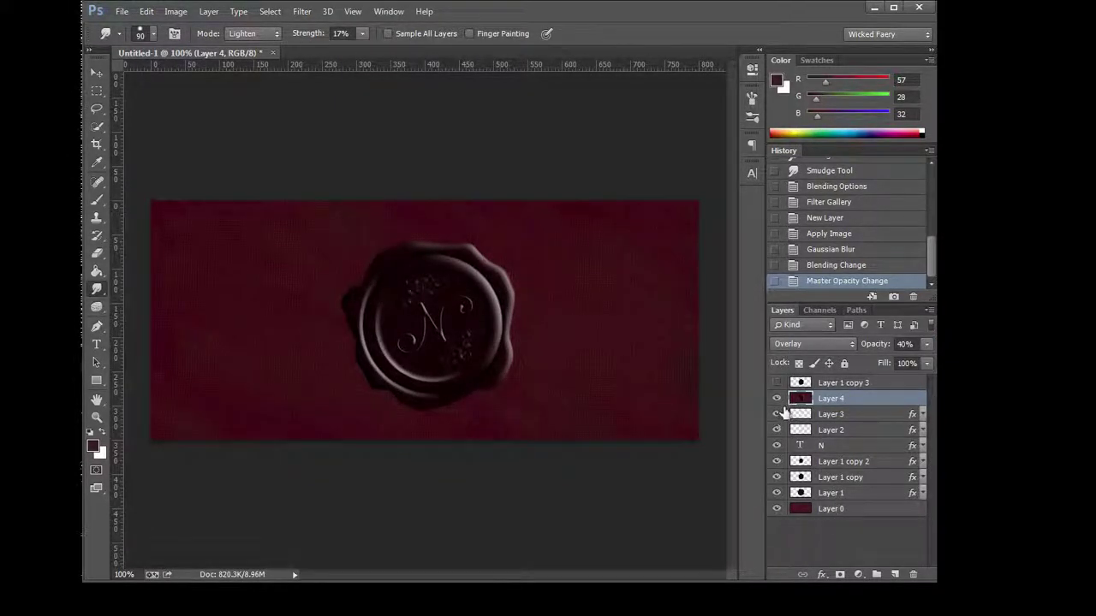
click(827, 233)
Delete the Apply Image history state and select background Layer 0.
click(911, 297)
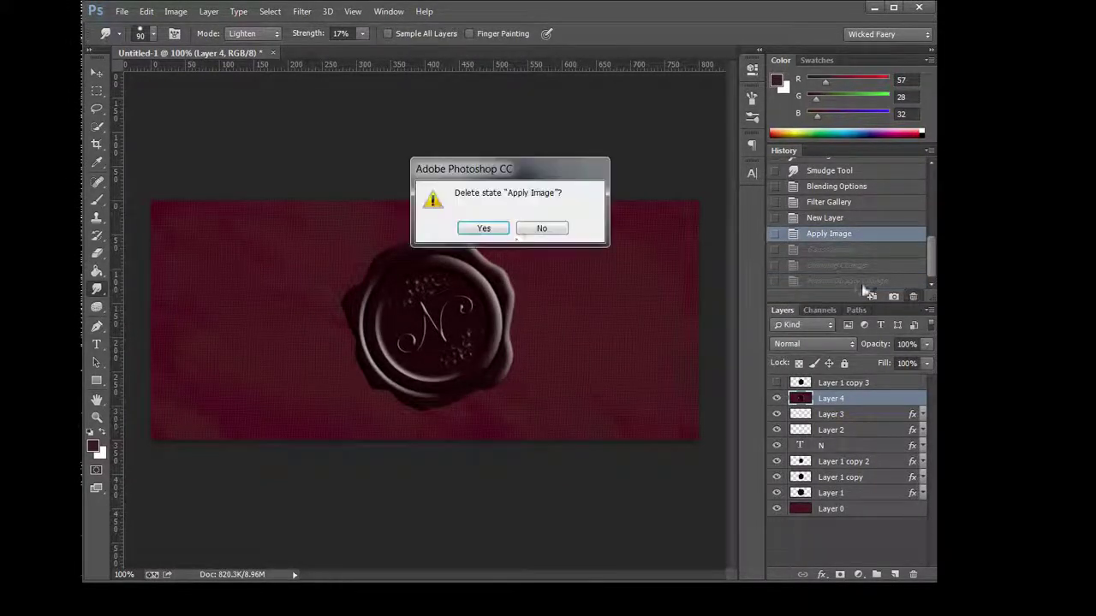
click(490, 230)
click(836, 514)
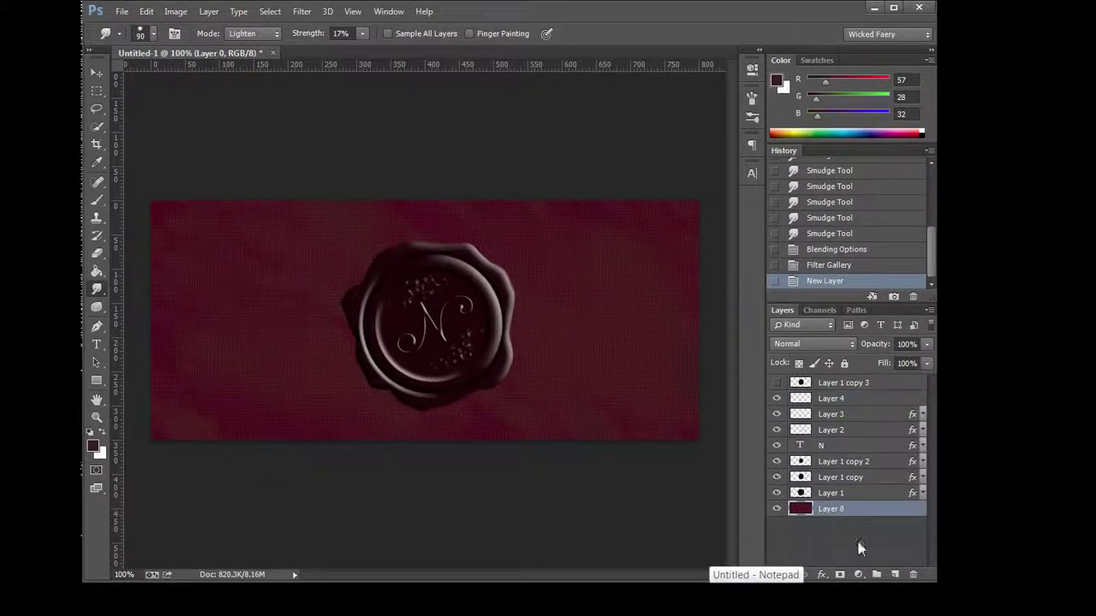
click(893, 574)
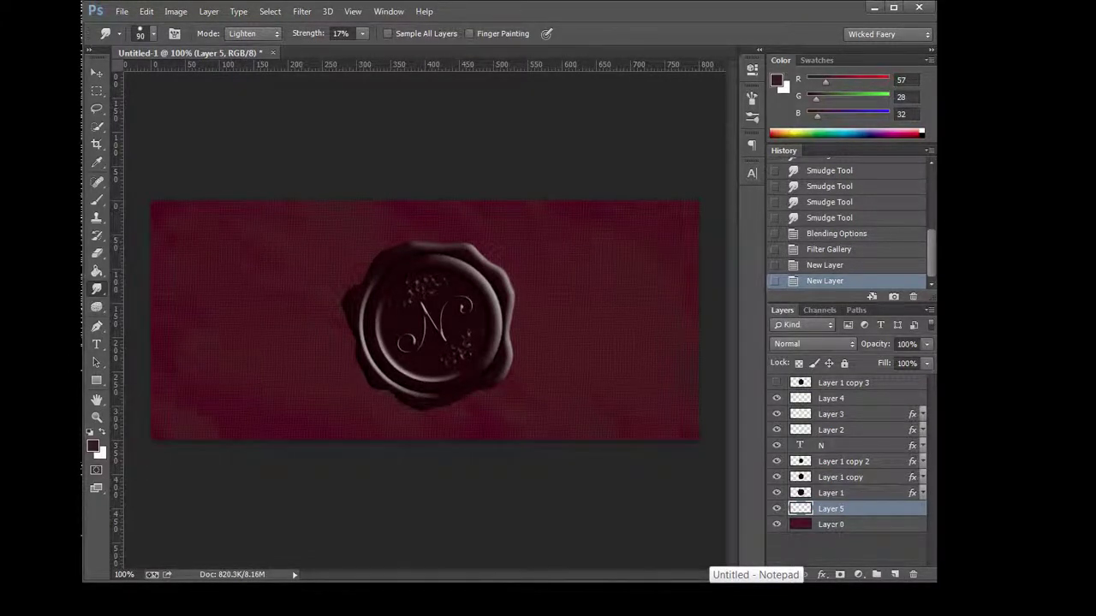
click(153, 12)
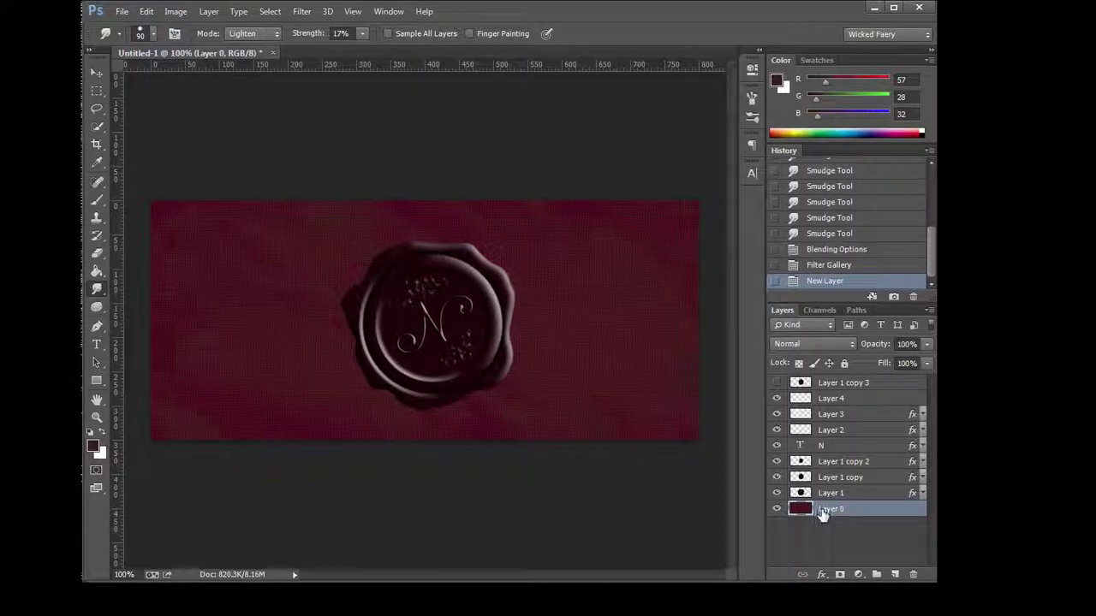
right_click(826, 522)
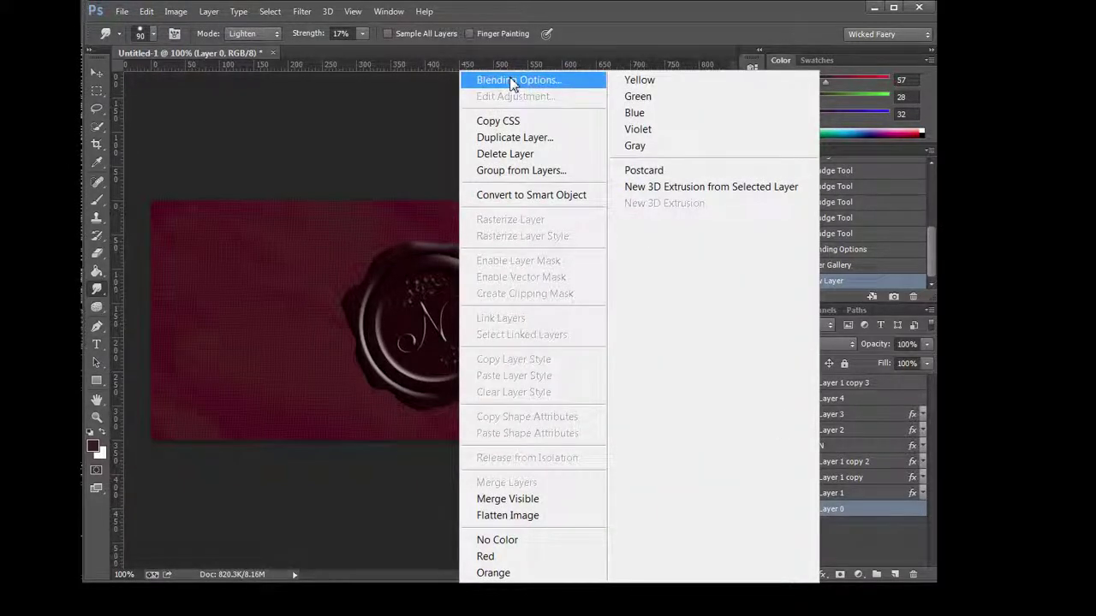
click(488, 80)
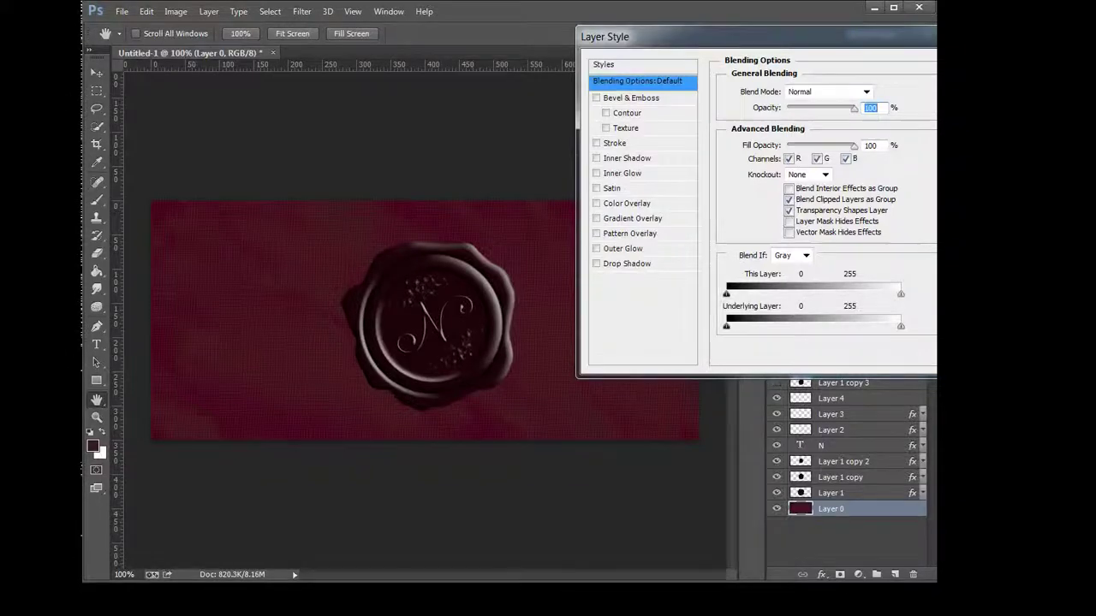
Darken Layer 0 with Brightness/Contrast at about -20 brightness and 100 contrast.
click(173, 12)
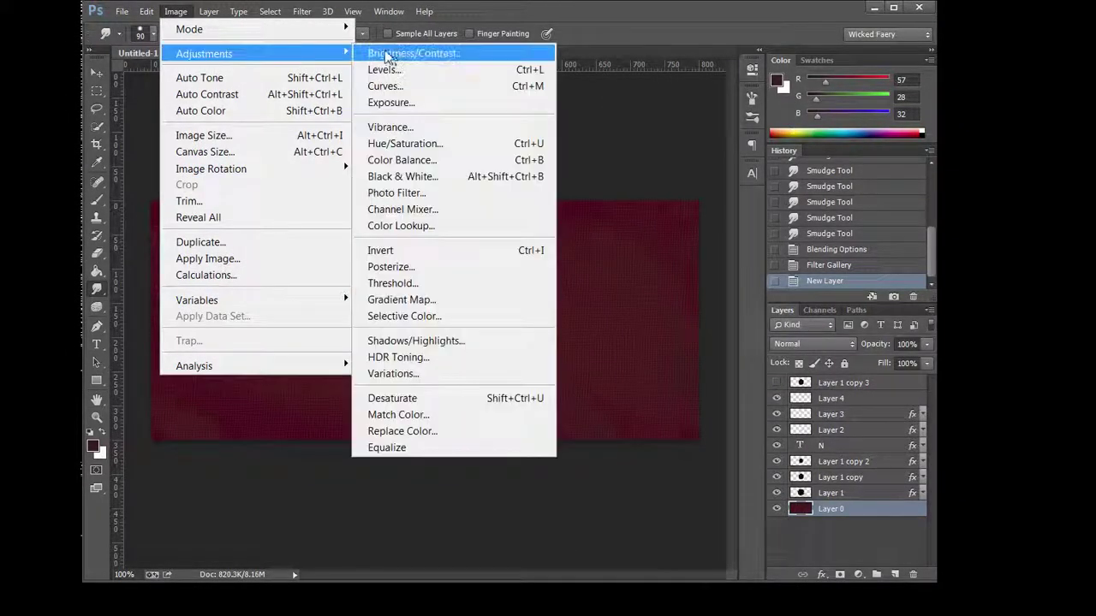
mouse_move(204, 53)
click(394, 54)
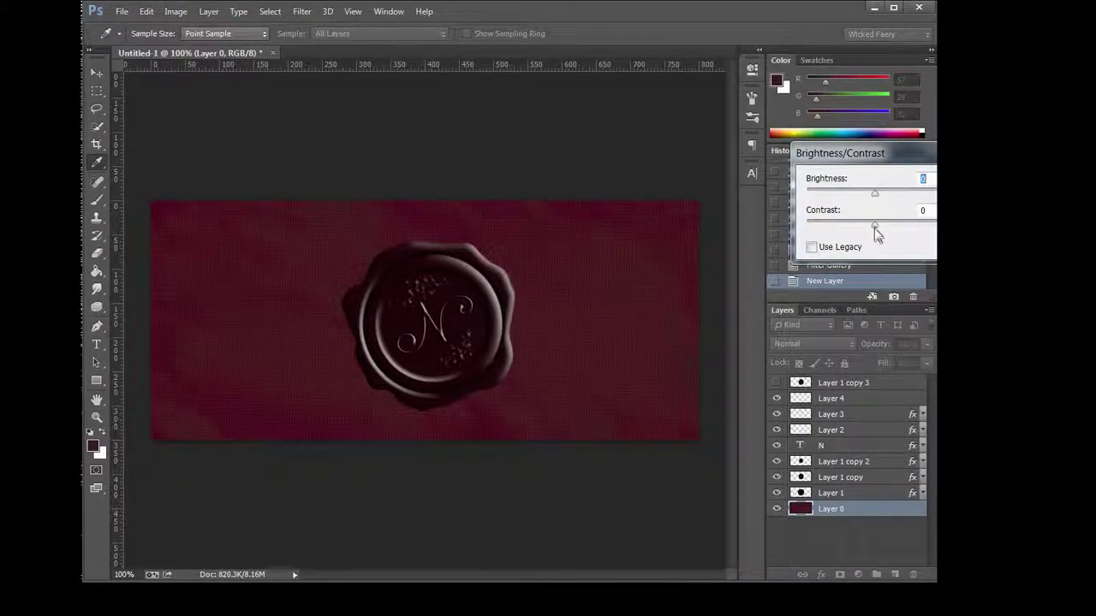
mouse_move(874, 225)
mouse_down()
mouse_move(853, 230)
mouse_move(902, 233)
mouse_up()
mouse_move(874, 194)
mouse_down()
mouse_move(827, 204)
mouse_move(849, 203)
mouse_move(870, 233)
mouse_move(933, 224)
mouse_up()
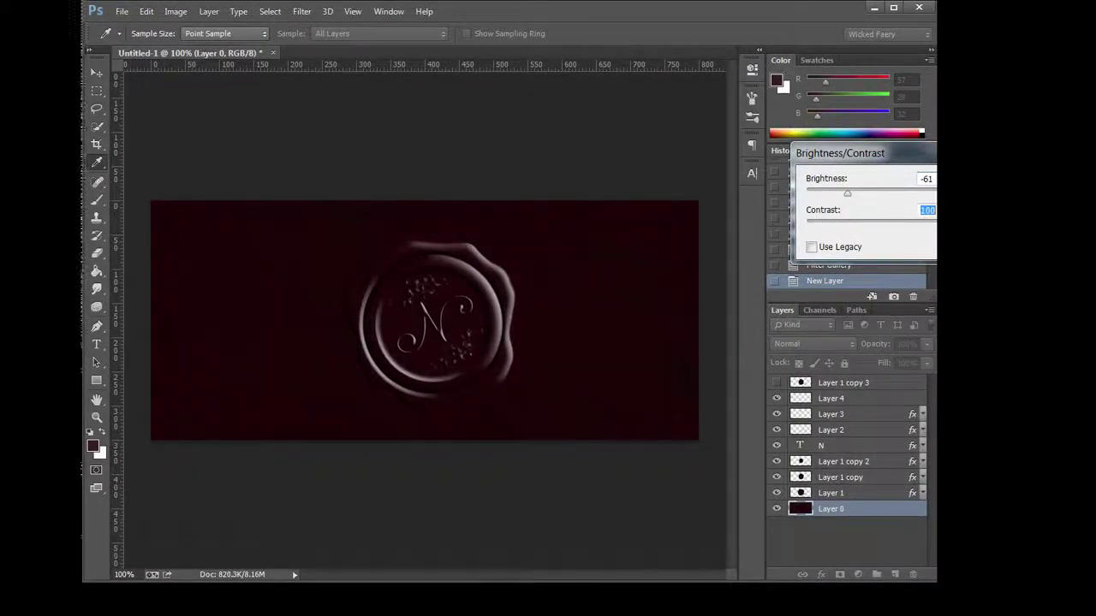
drag(847, 201, 868, 201)
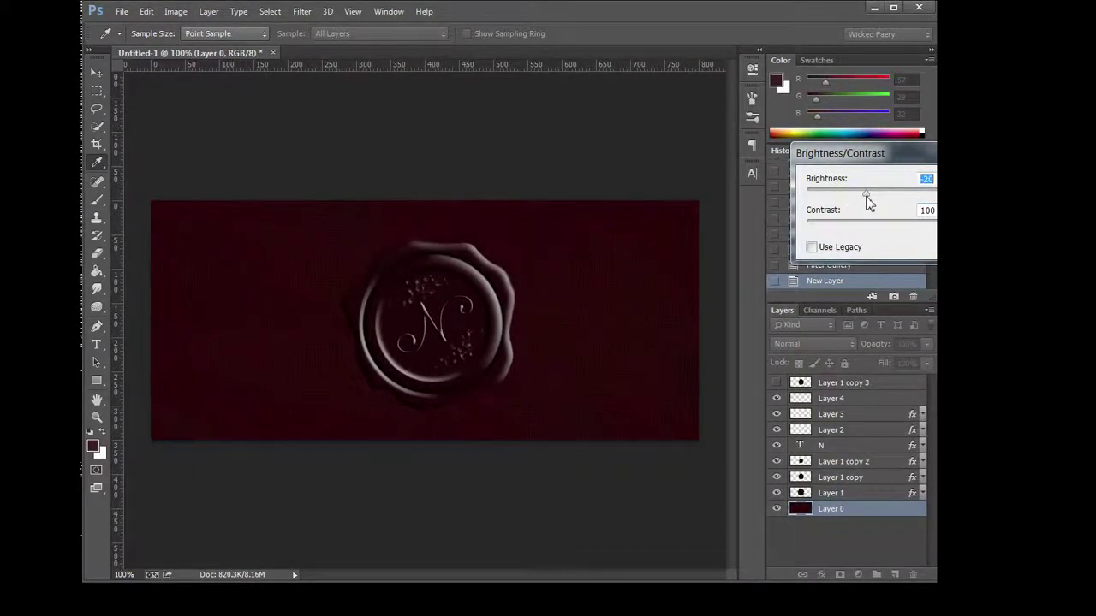
key(Return)
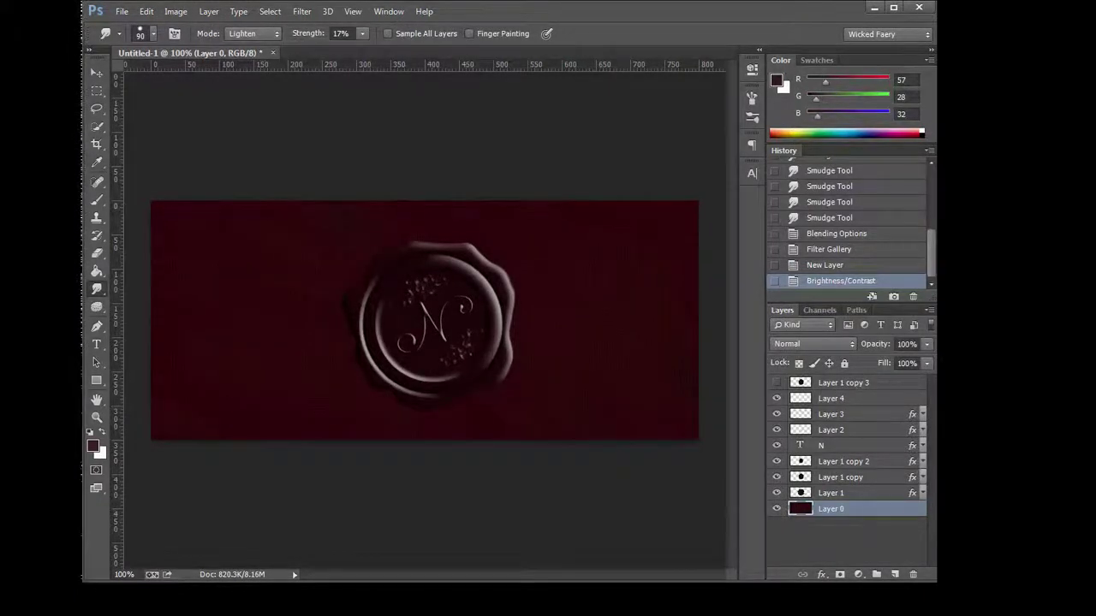
key(alt+Tab)
click(843, 400)
Apply the image onto Layer 4 again and repeat the Gaussian Blur.
click(178, 11)
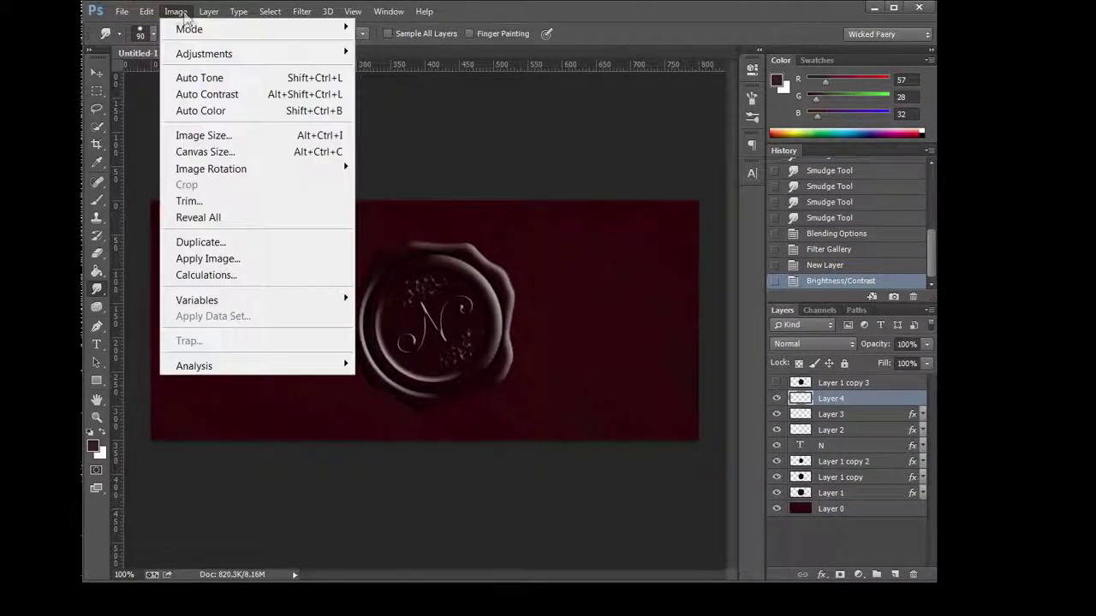
click(210, 265)
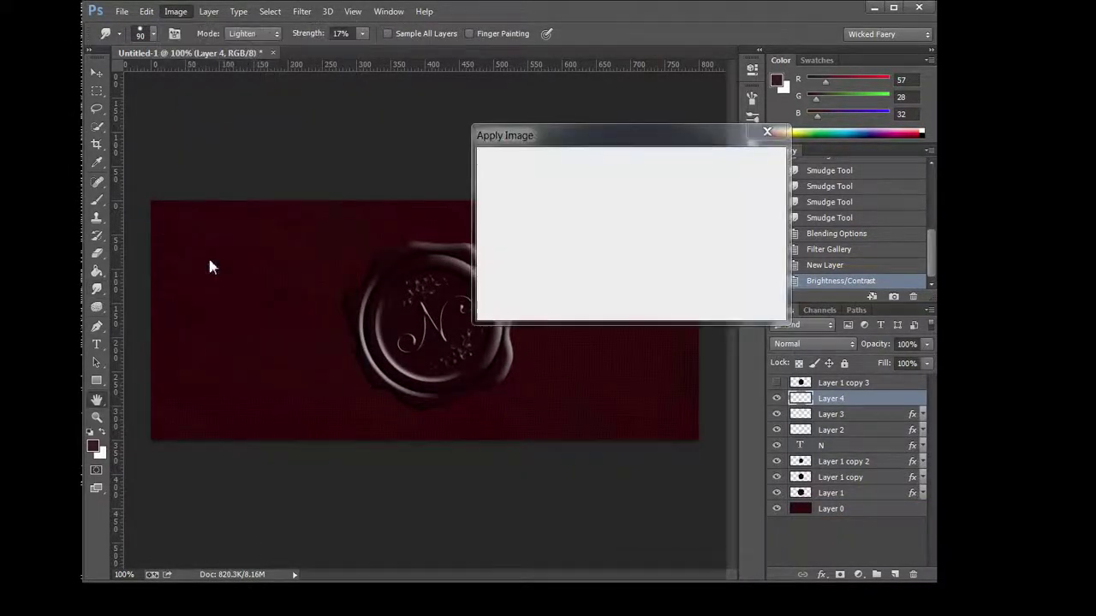
key(Return)
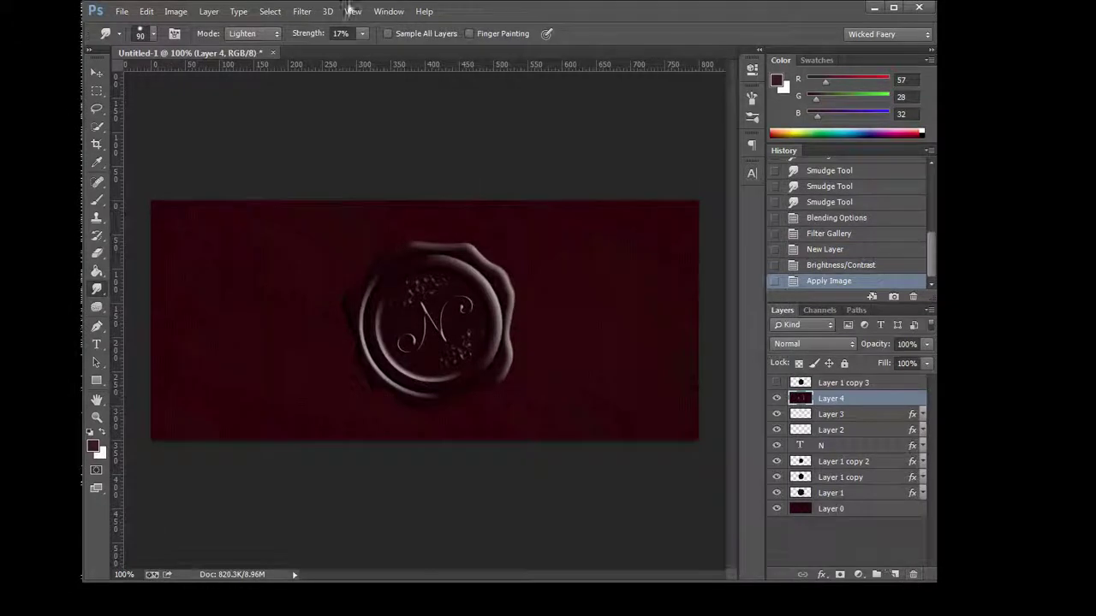
click(301, 11)
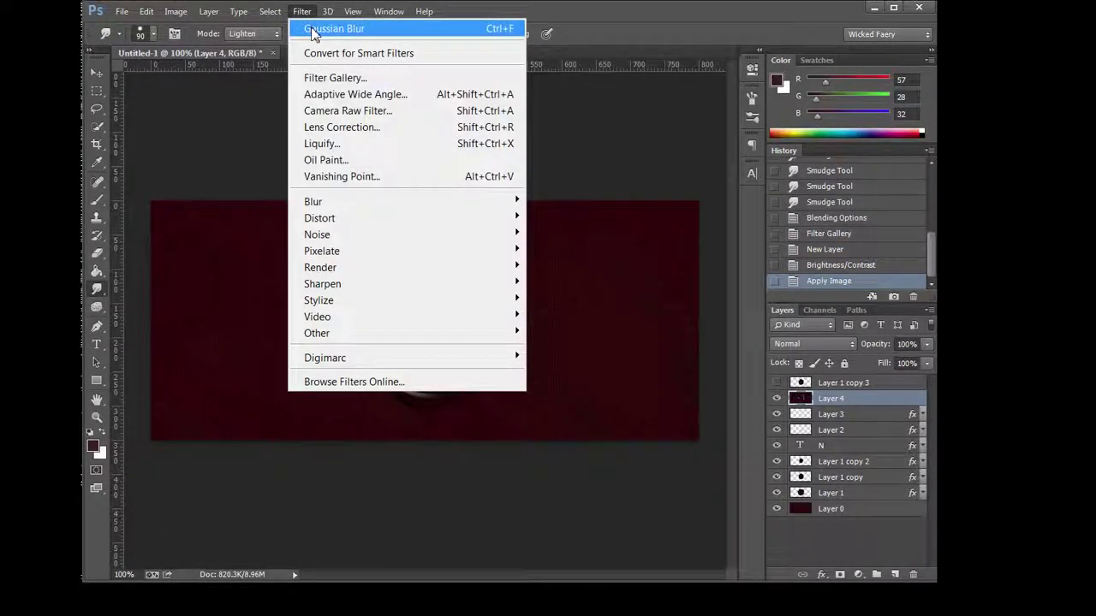
click(312, 28)
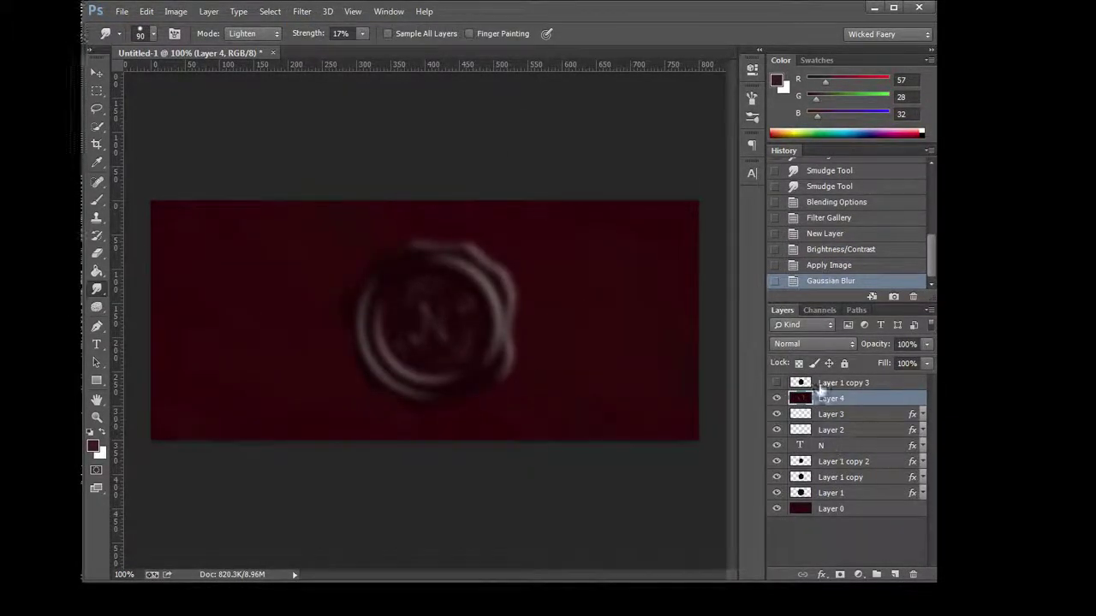
Set Layer 4 to Overlay, trying 40% and 20% before settling on 30% opacity.
click(823, 343)
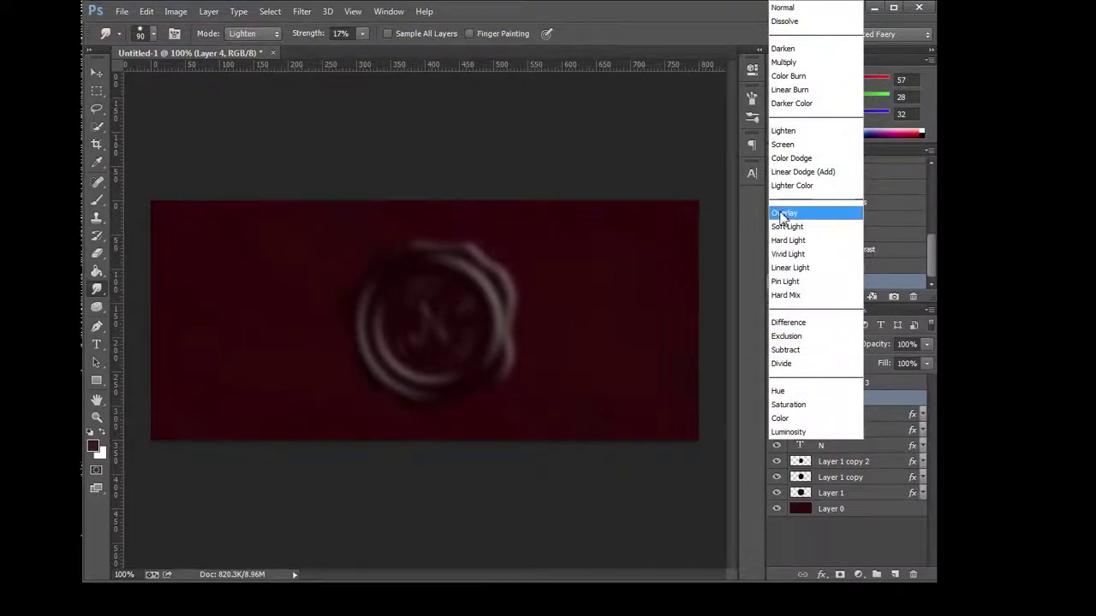
click(783, 213)
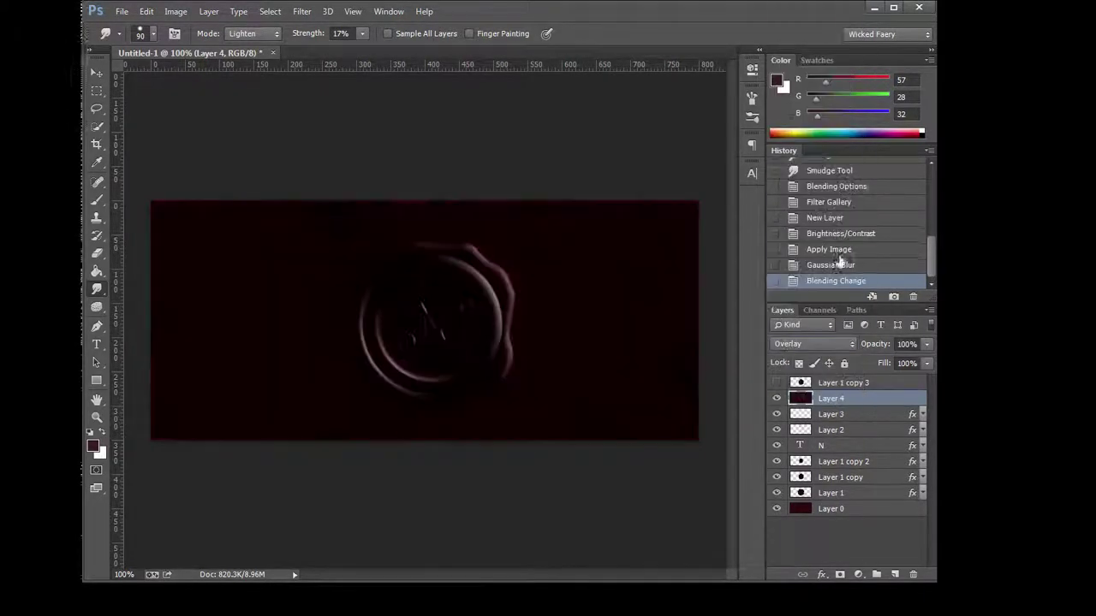
click(905, 343)
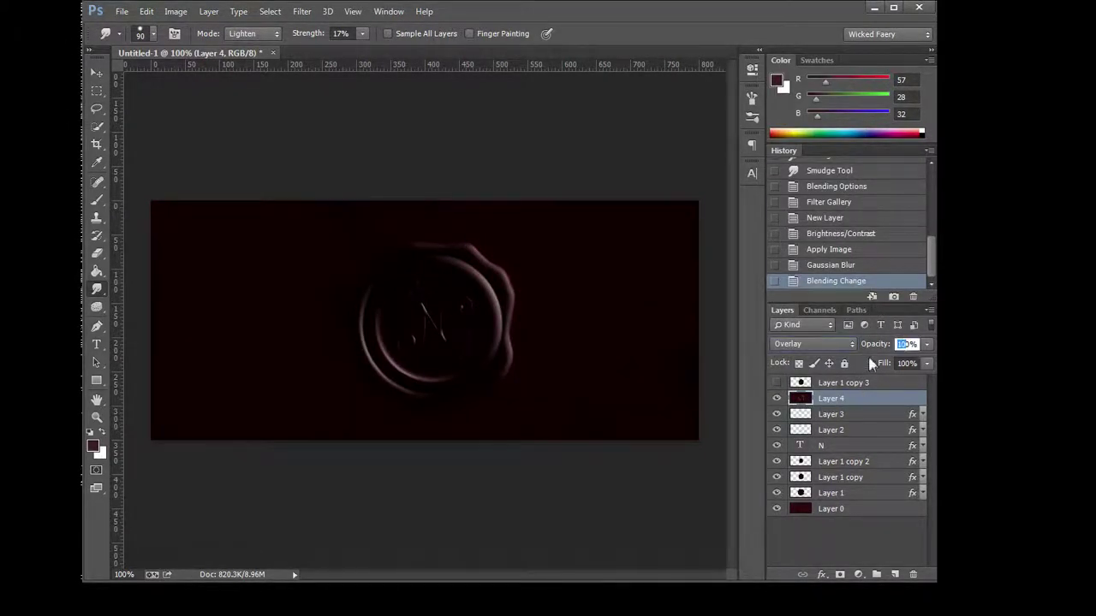
text(40)
key(Return)
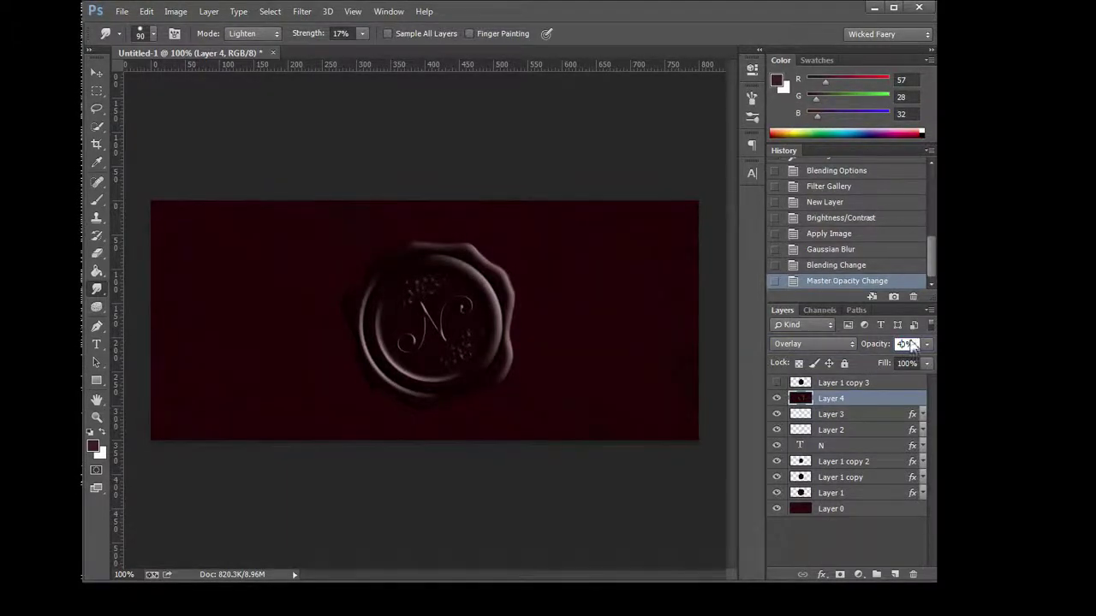
text(20)
key(Return)
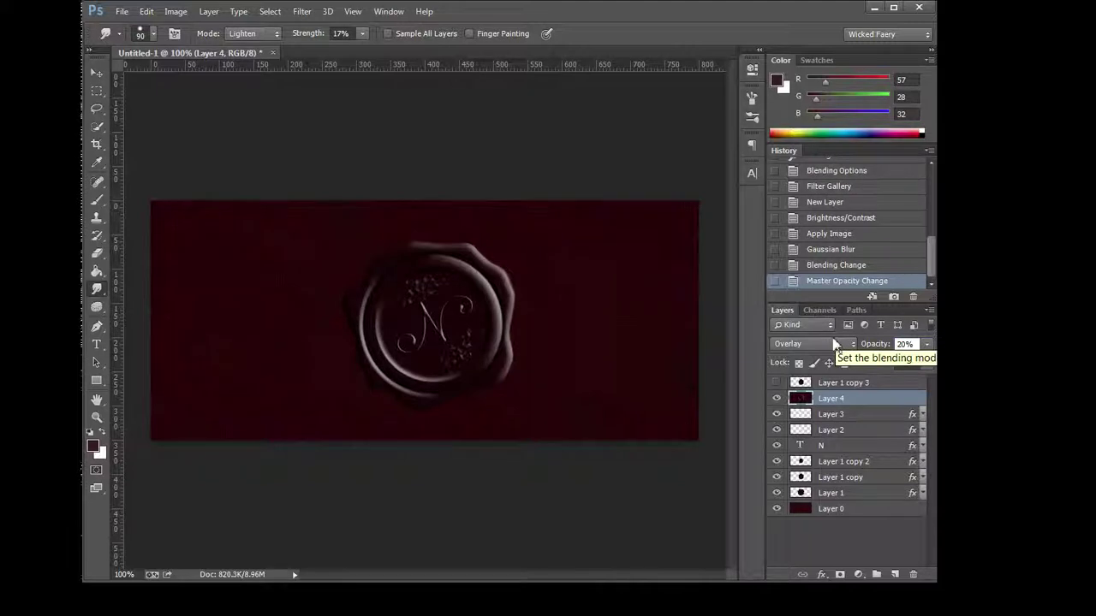
click(904, 344)
text(30)
text(40)
text(30)
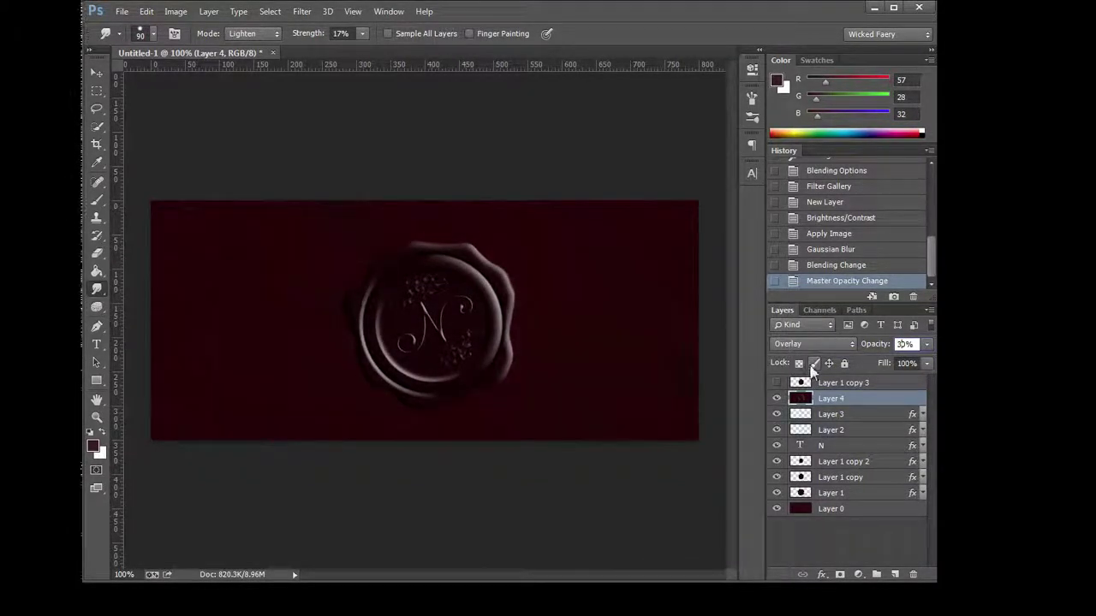
key(Return)
Add a new layer above Layer 1 copy 3 and type 'Nirolosa' left of the seal.
click(846, 384)
click(895, 575)
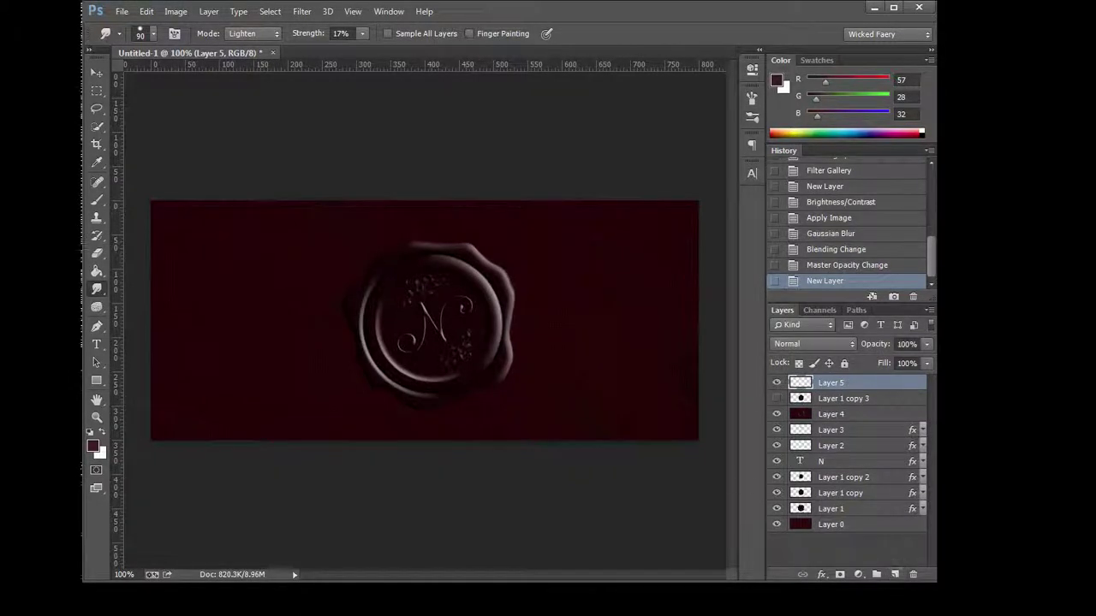
click(97, 344)
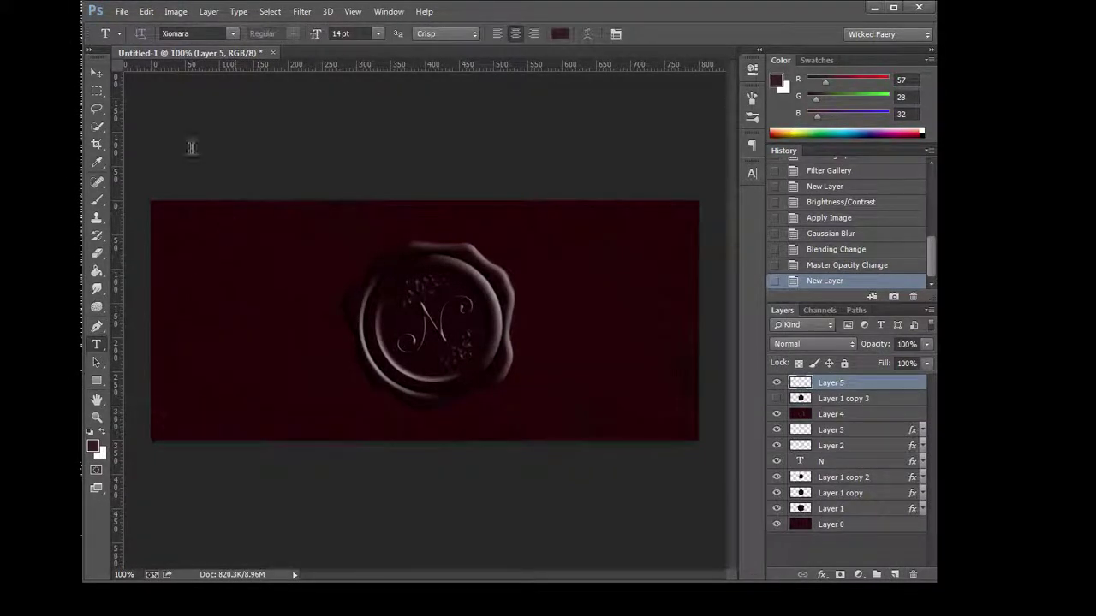
click(252, 289)
text(Nirolosa)
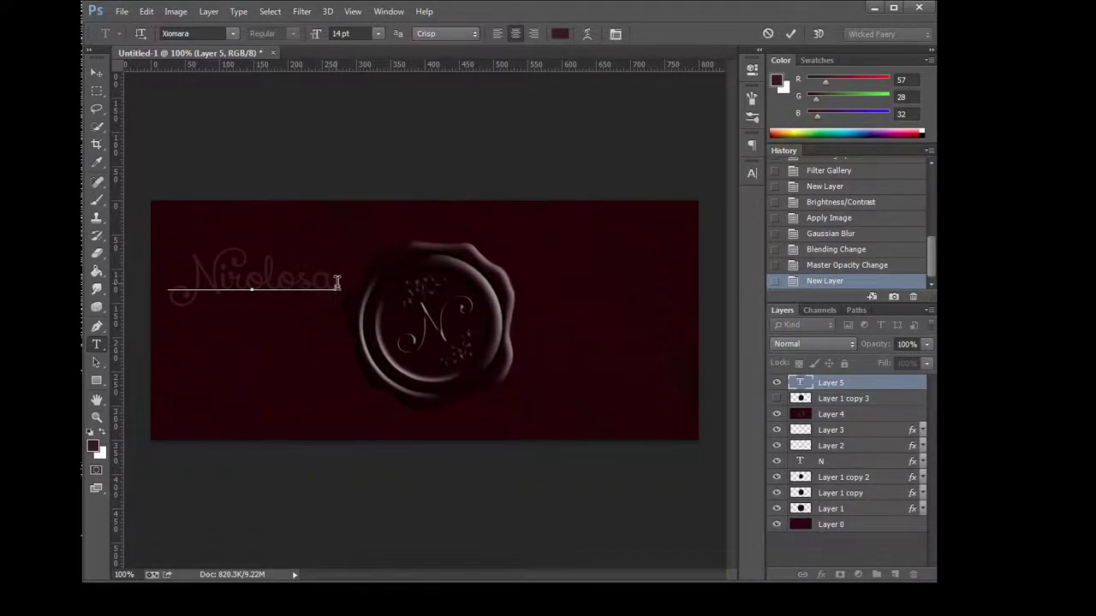
Colour the Nirolosa text a very dark red (25,5,7).
double_click(337, 283)
click(779, 82)
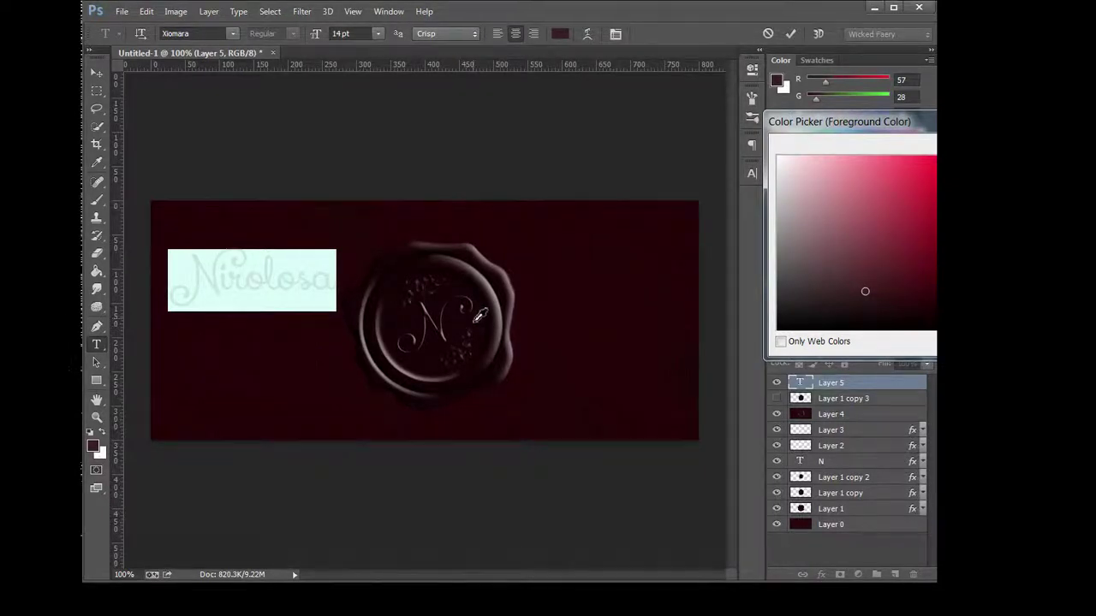
drag(481, 317, 717, 259)
key(Return)
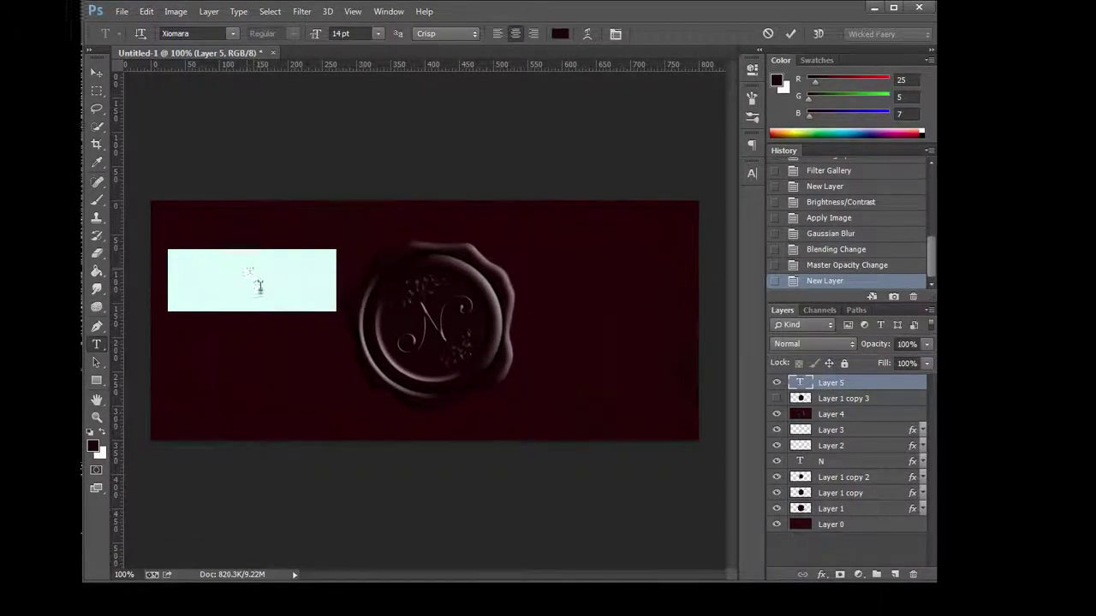
click(259, 287)
Try the Viner Hand ITC font on the Nirolosa caption.
click(232, 33)
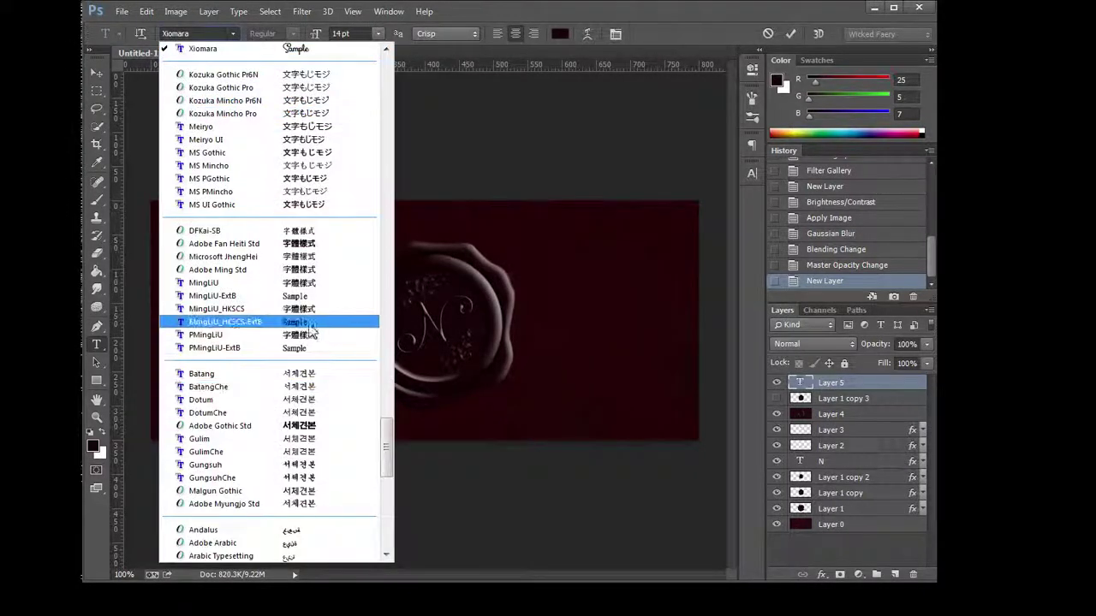
scroll(265, 342, up, 1)
scroll(304, 309, up, 4)
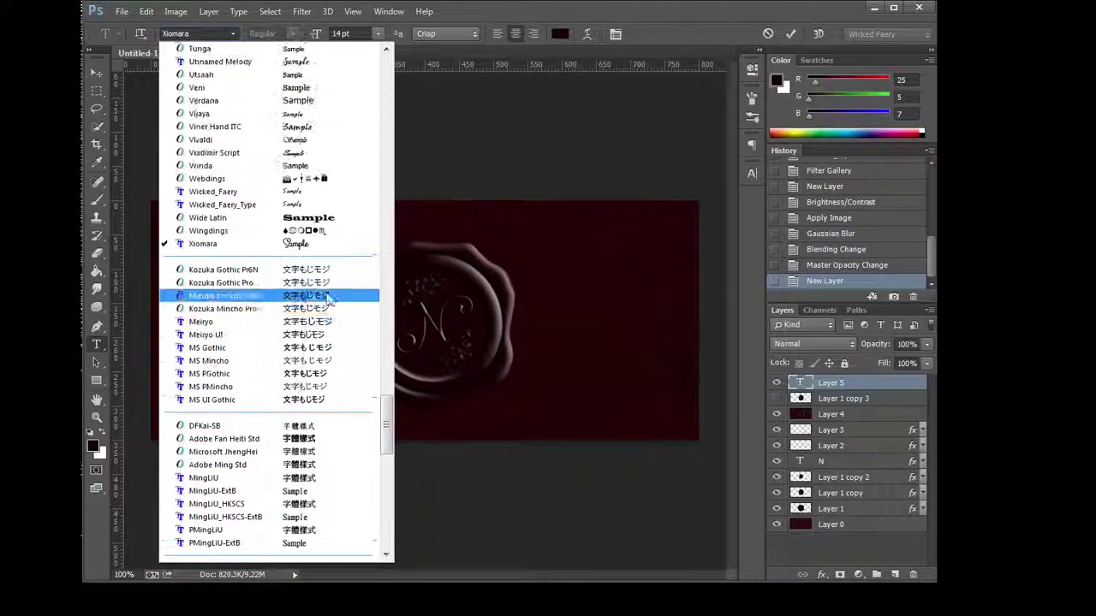
scroll(312, 315, up, 2)
scroll(317, 313, up, 1)
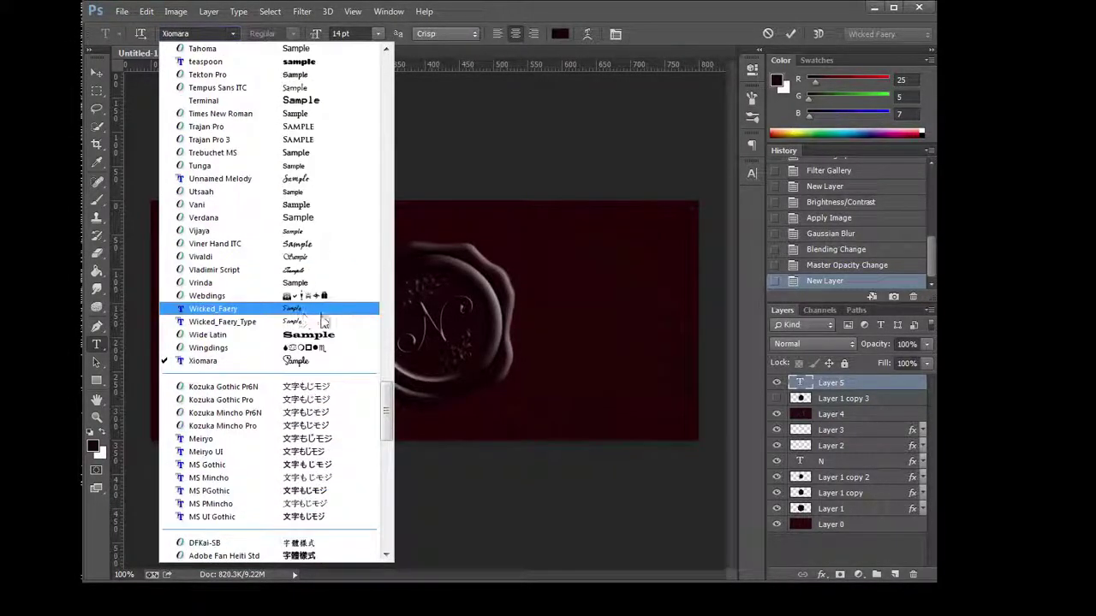
click(325, 245)
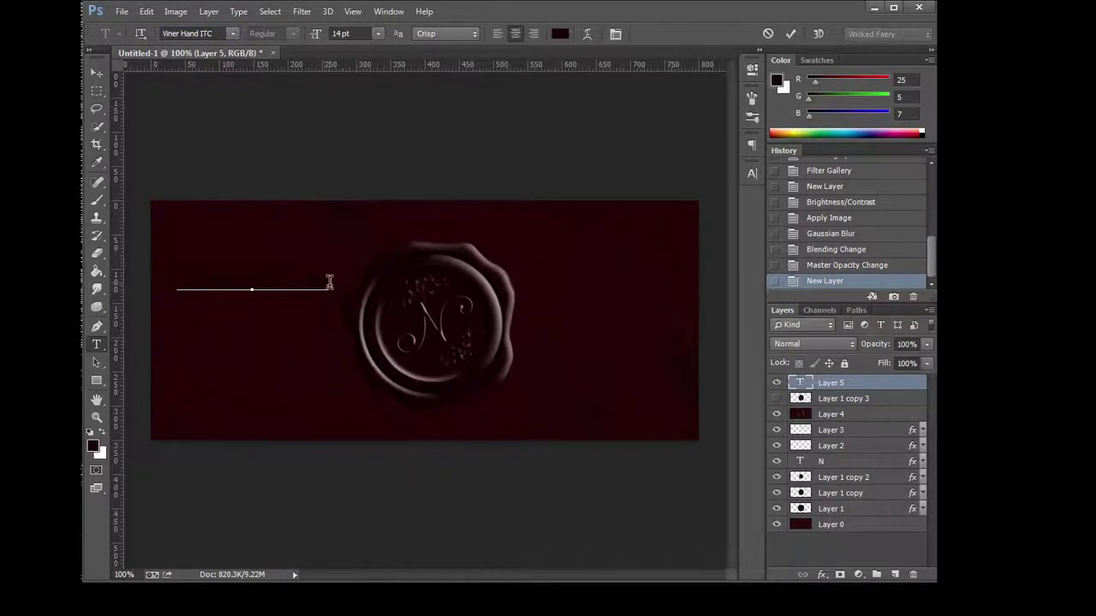
Switch the caption to Mistral, nudge it slightly lower beside the seal, and commit it.
drag(329, 289, 327, 314)
click(232, 33)
scroll(291, 214, up, 5)
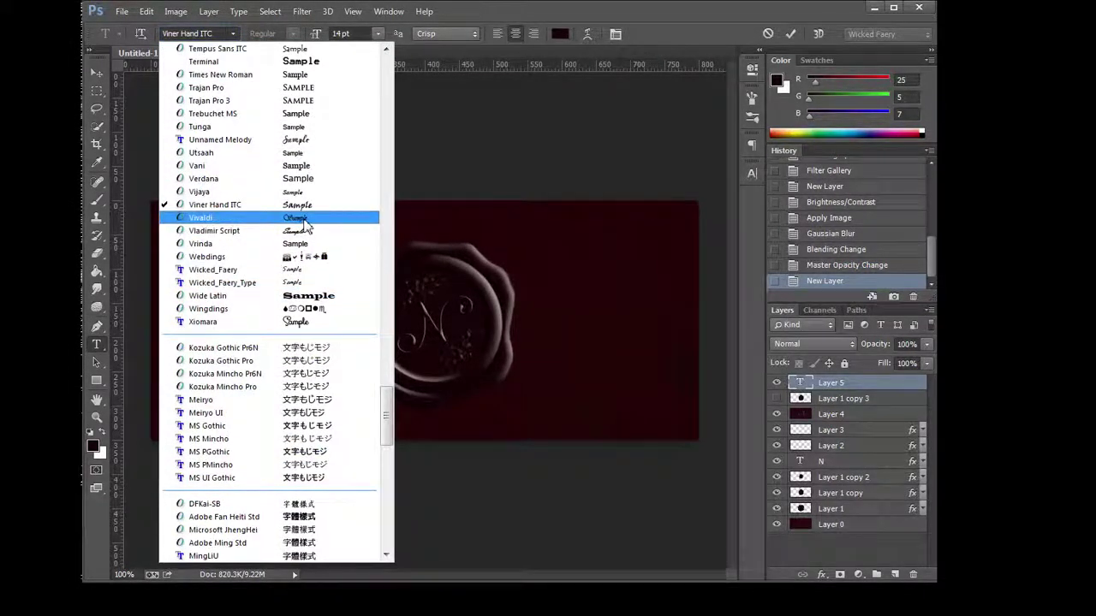
scroll(305, 227, up, 4)
scroll(310, 240, up, 2)
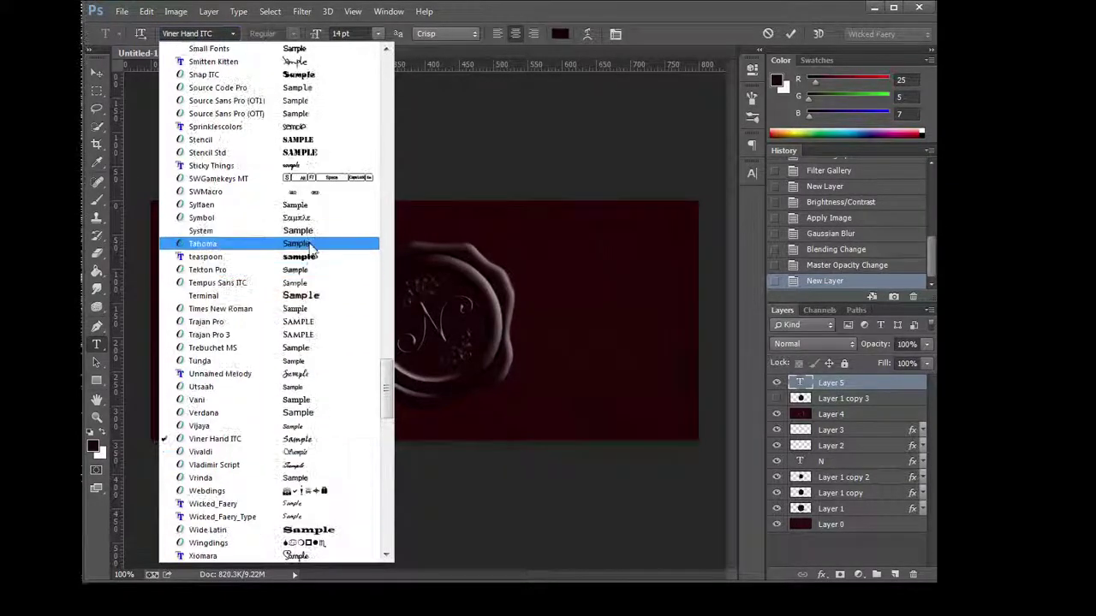
scroll(310, 247, up, 2)
scroll(313, 252, up, 2)
scroll(319, 266, up, 2)
scroll(324, 279, up, 2)
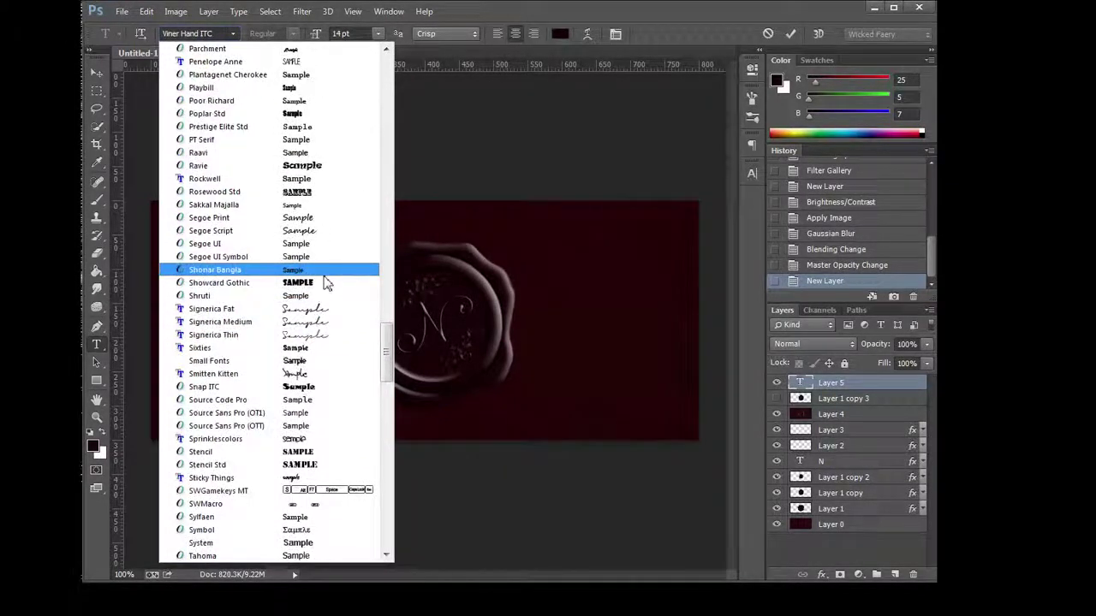
scroll(327, 285, up, 2)
scroll(330, 286, up, 2)
scroll(332, 286, up, 2)
scroll(334, 288, up, 2)
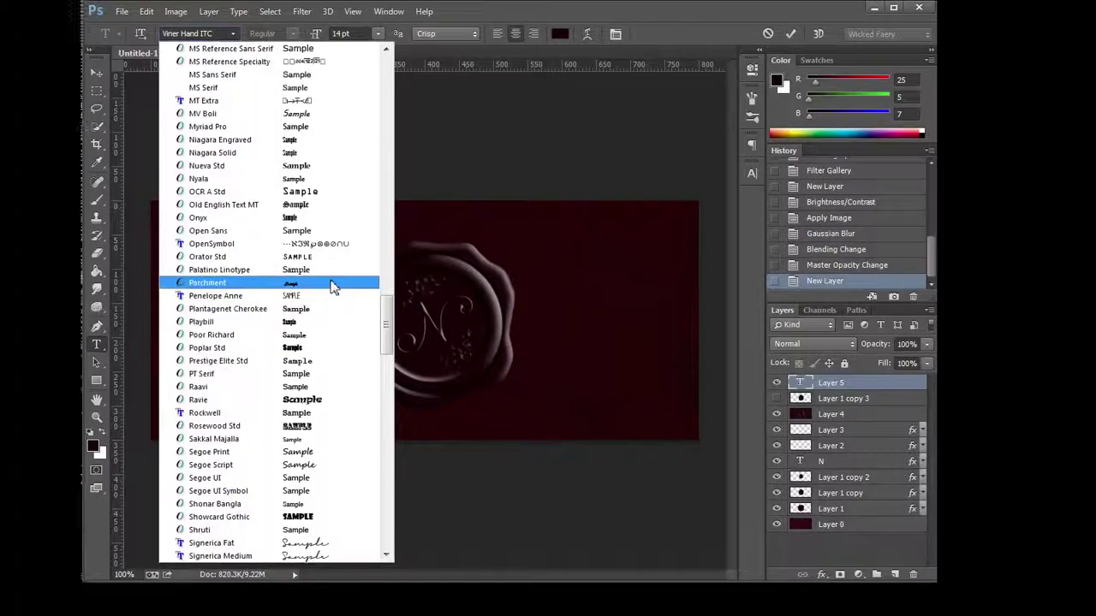
scroll(334, 288, up, 1)
scroll(334, 274, up, 1)
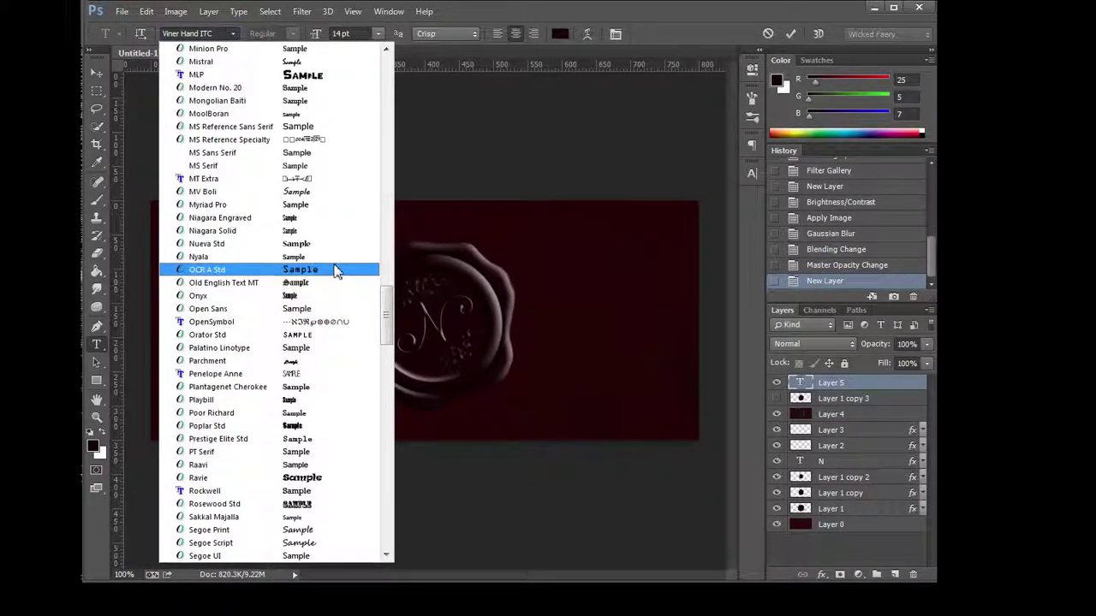
scroll(334, 270, up, 1)
scroll(322, 272, up, 2)
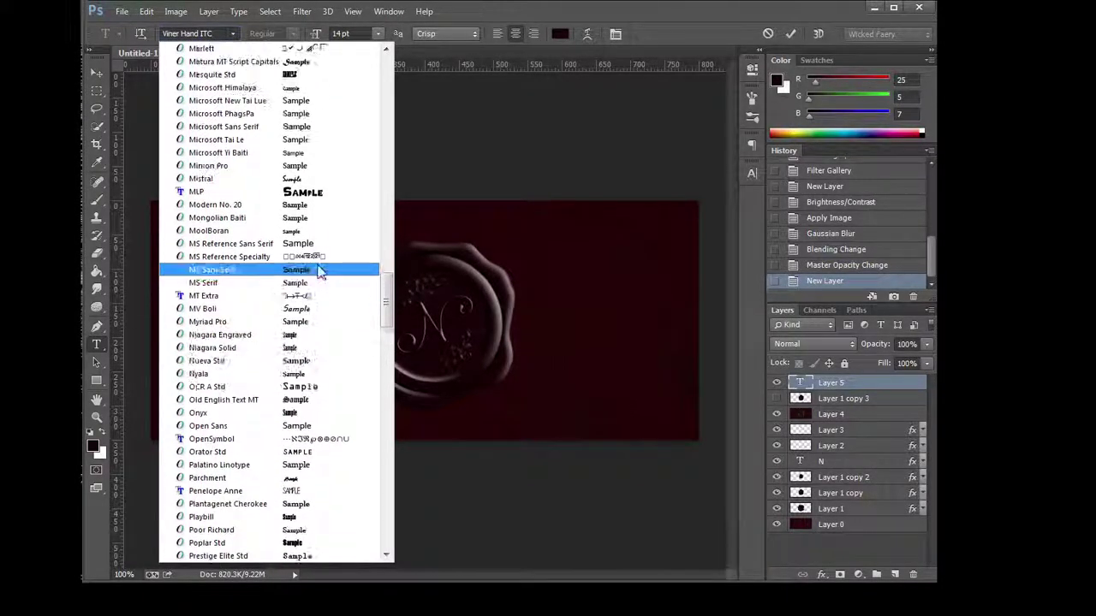
click(312, 182)
click(285, 288)
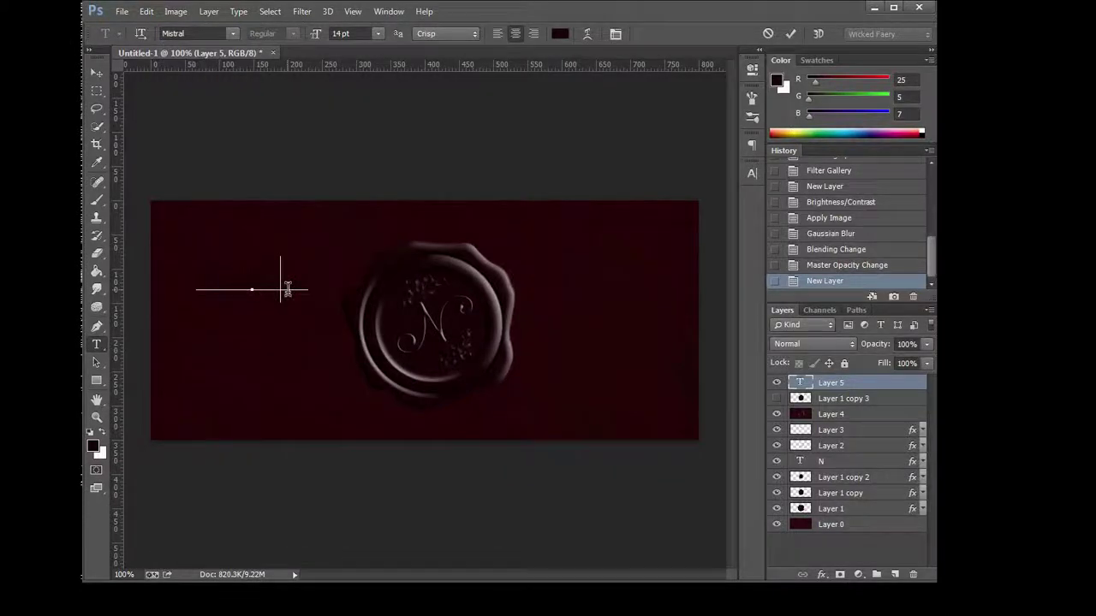
drag(338, 355, 357, 376)
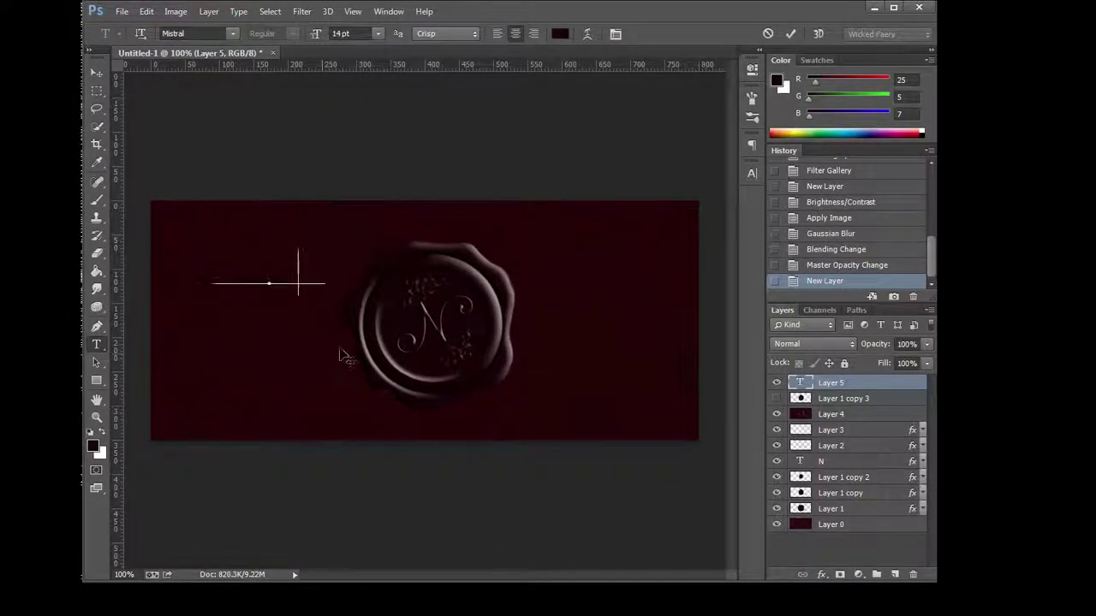
click(790, 33)
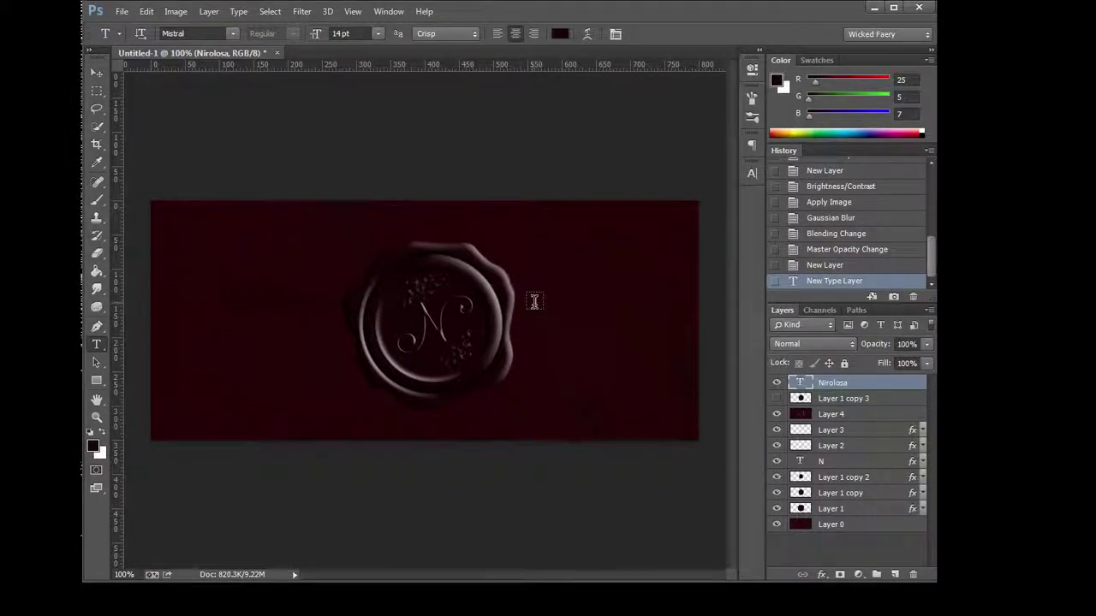
Try 24 pt and then 18 pt sizes on the Nirolosa caption.
click(304, 310)
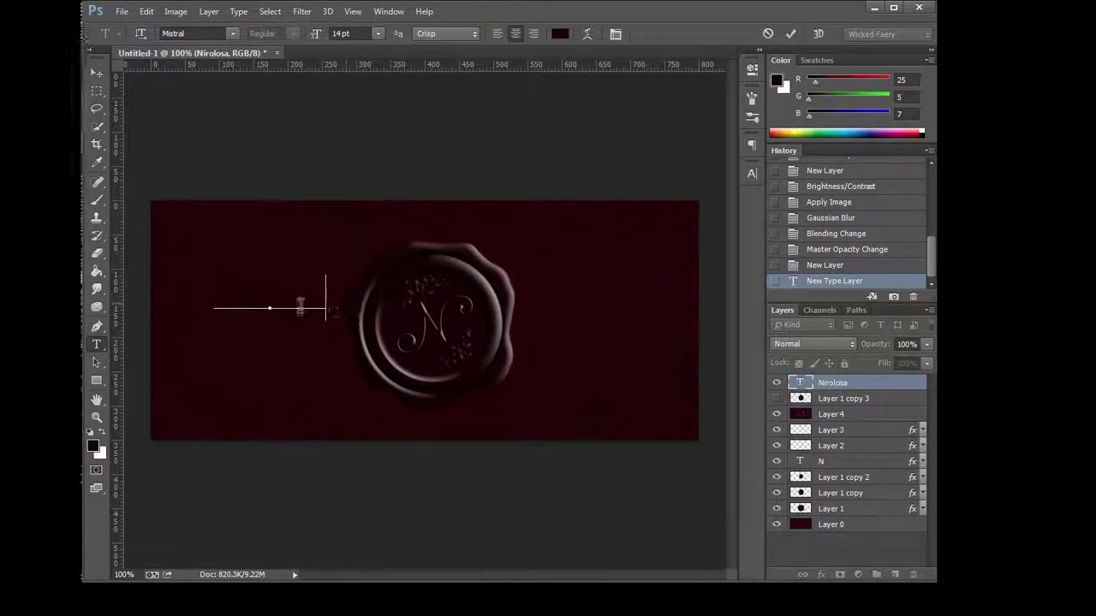
key(ctrl+a)
click(378, 33)
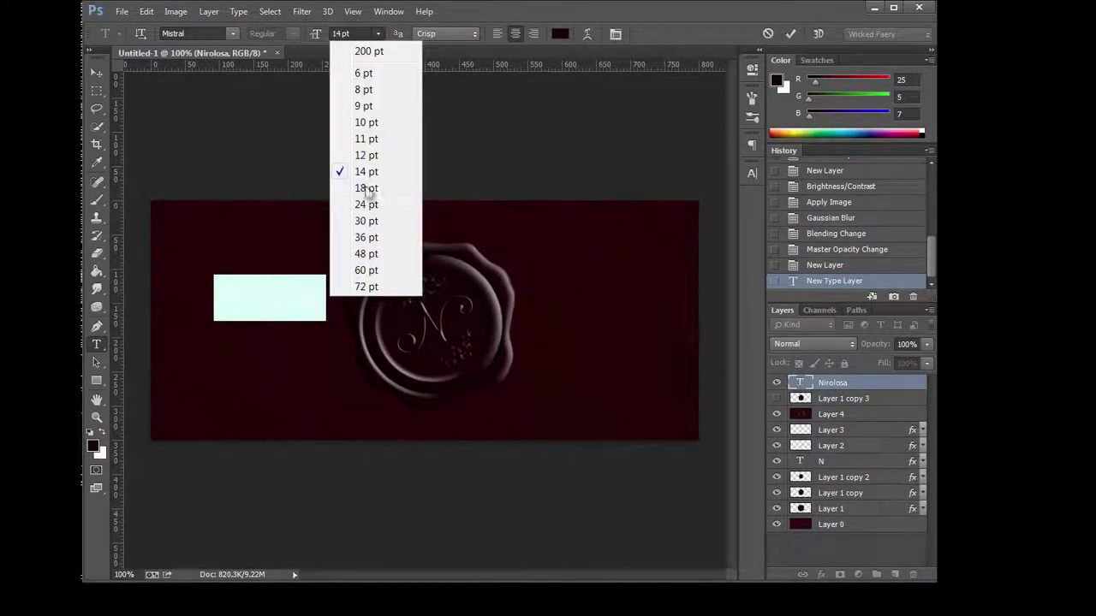
click(375, 212)
click(321, 269)
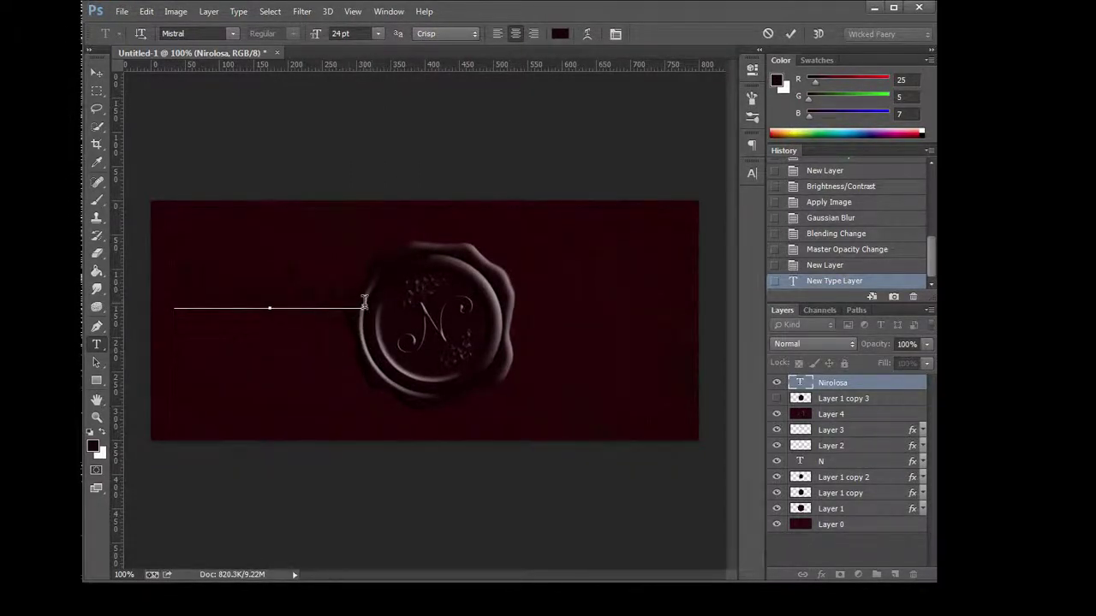
click(378, 33)
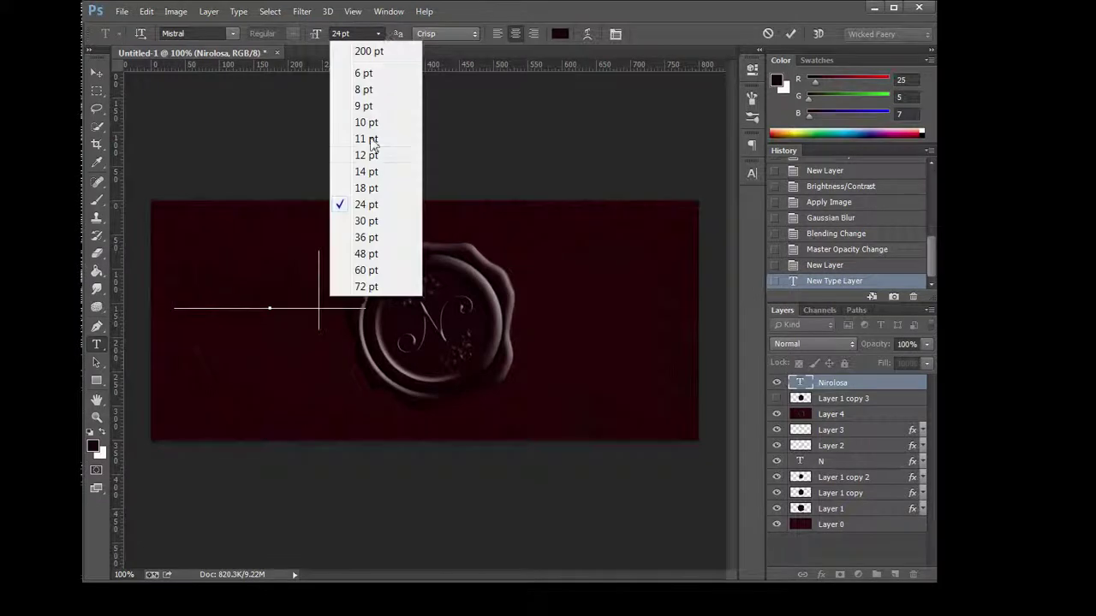
click(372, 192)
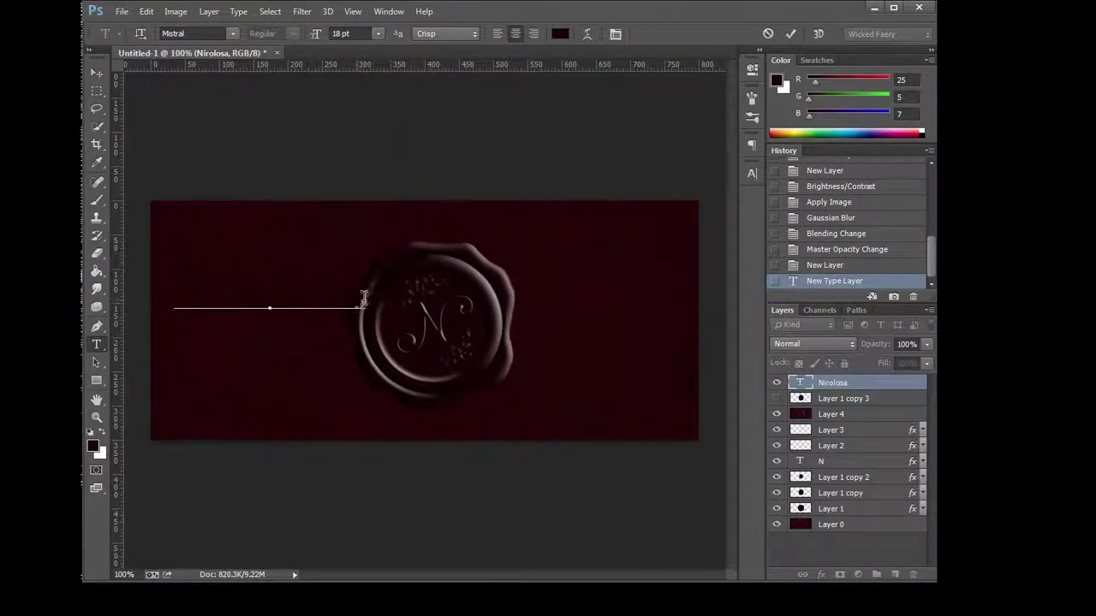
Set the whole Nirolosa line to 20 pt.
drag(365, 295, 175, 291)
click(378, 34)
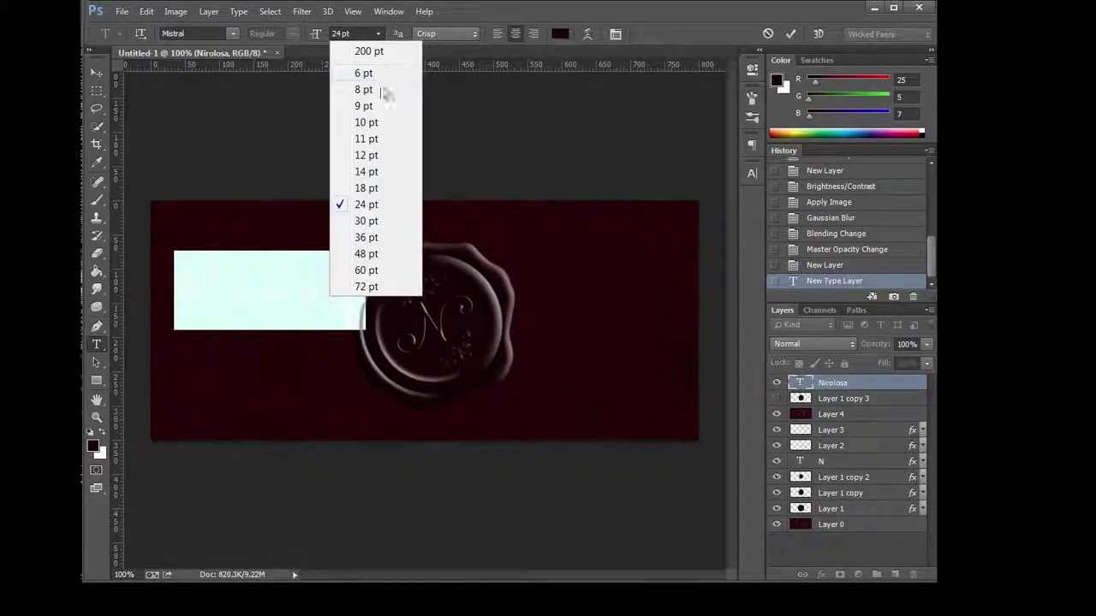
click(386, 189)
click(272, 295)
drag(354, 306, 128, 295)
click(351, 33)
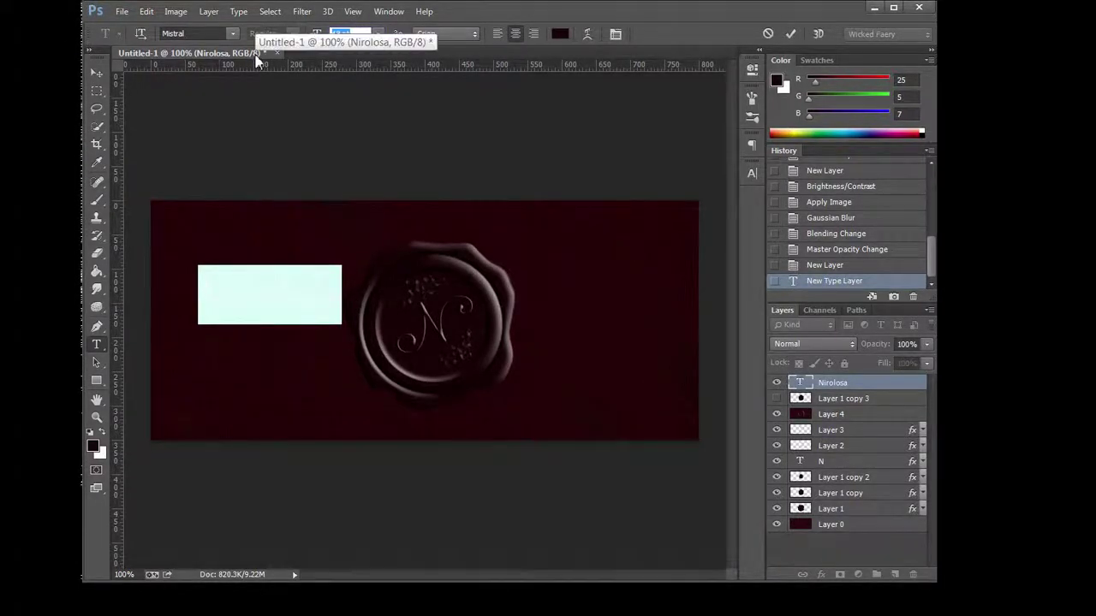
text(1)
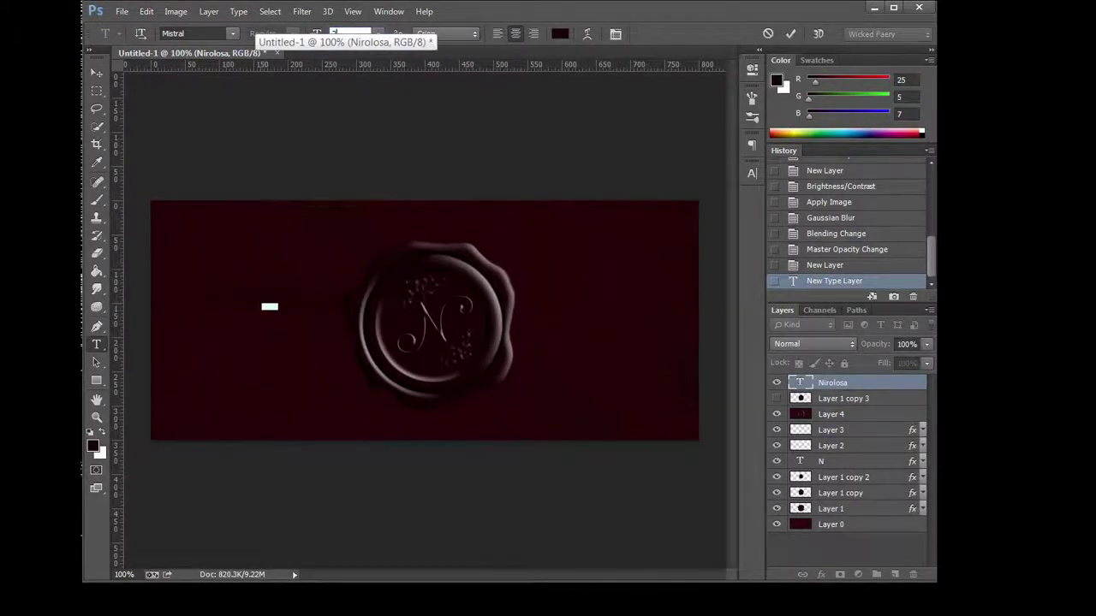
text(0)
key(Return)
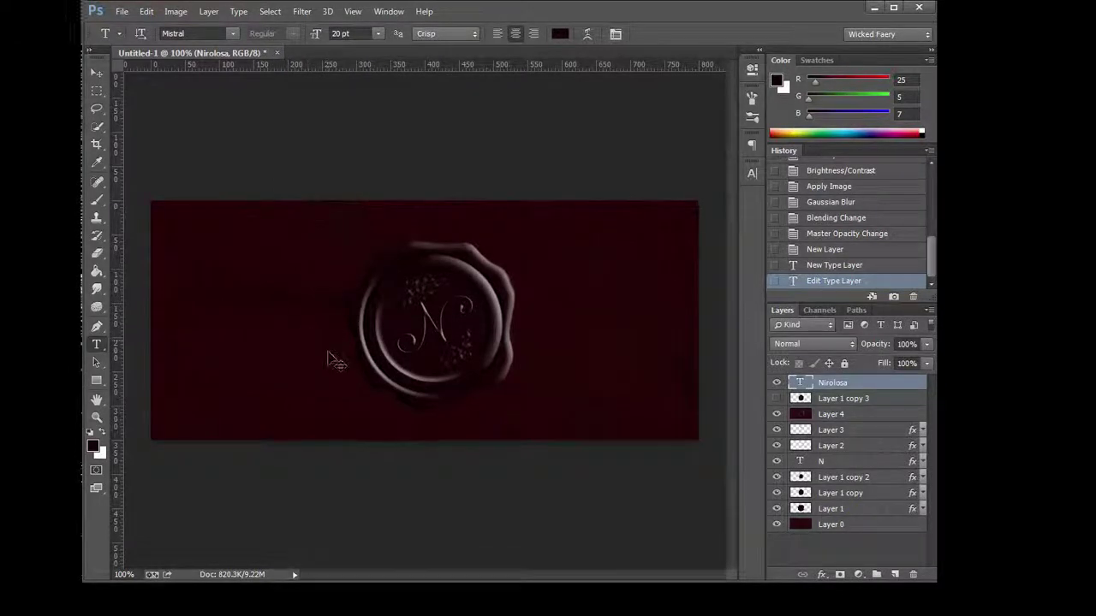
Rotate the Nirolosa caption about -17.5° with Free Transform and commit.
key(ctrl+t)
mouse_move(394, 376)
mouse_down()
mouse_move(435, 319)
mouse_move(426, 346)
mouse_up()
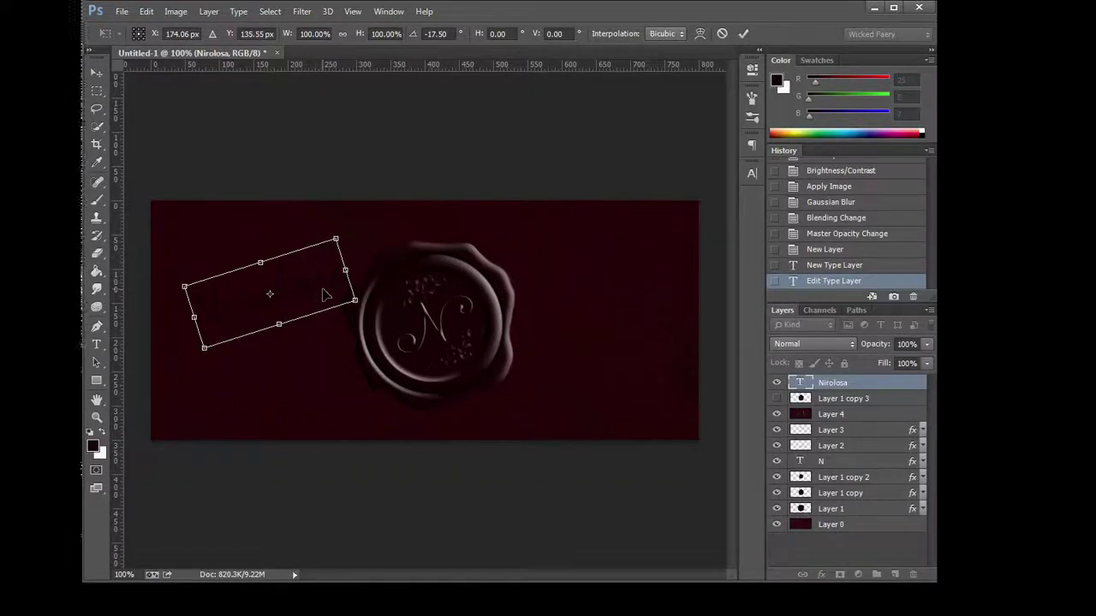
click(743, 34)
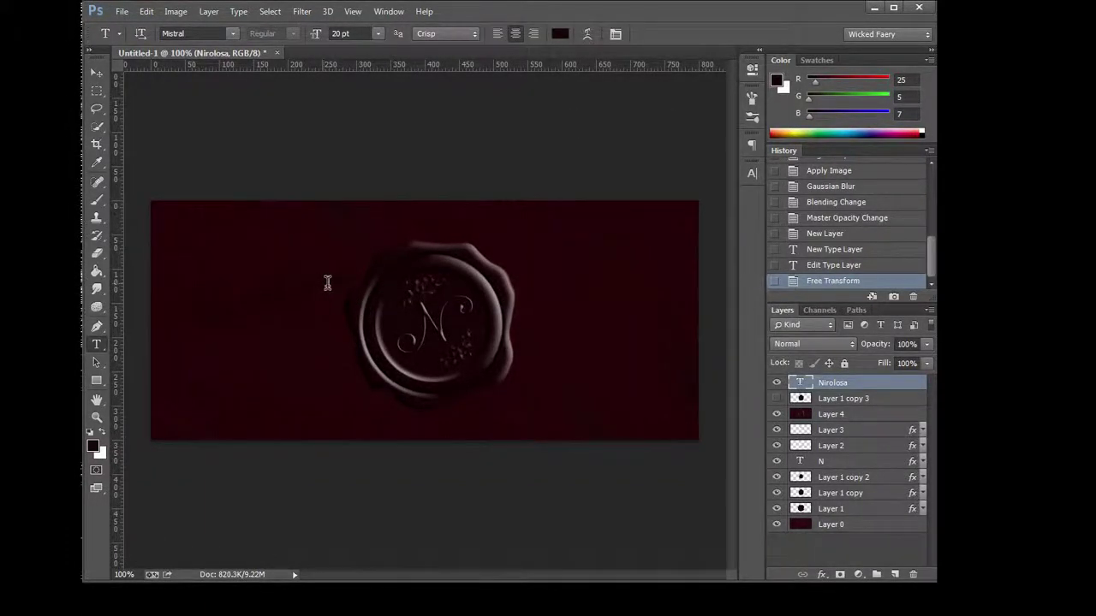
Give the Nirolosa text an Inner Bevel & Emboss with 235% depth, 0 px size, light soften.
right_click(832, 384)
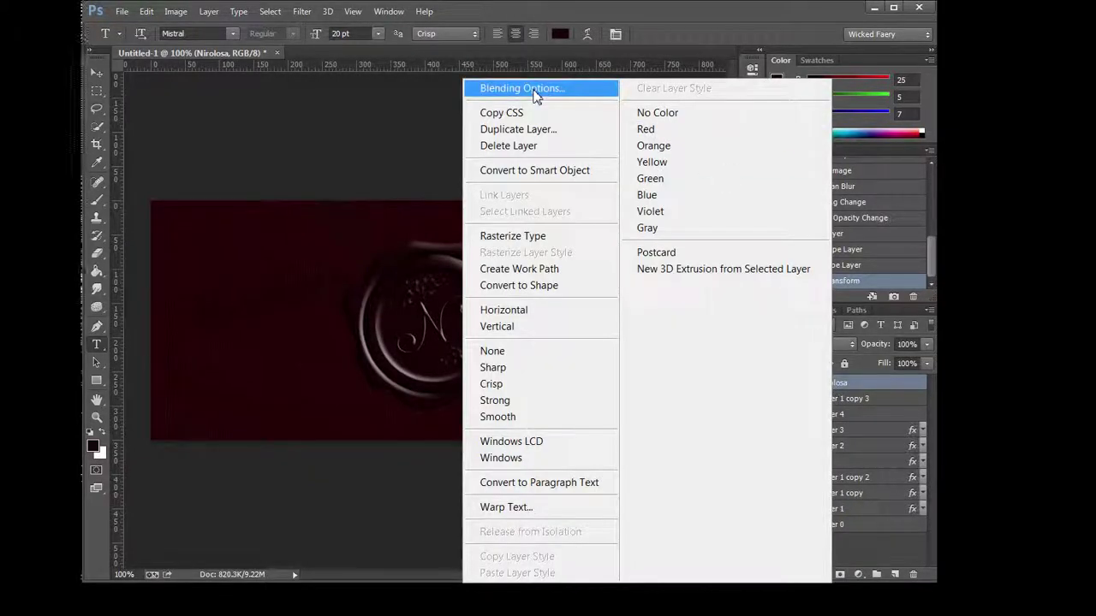
click(535, 91)
click(632, 100)
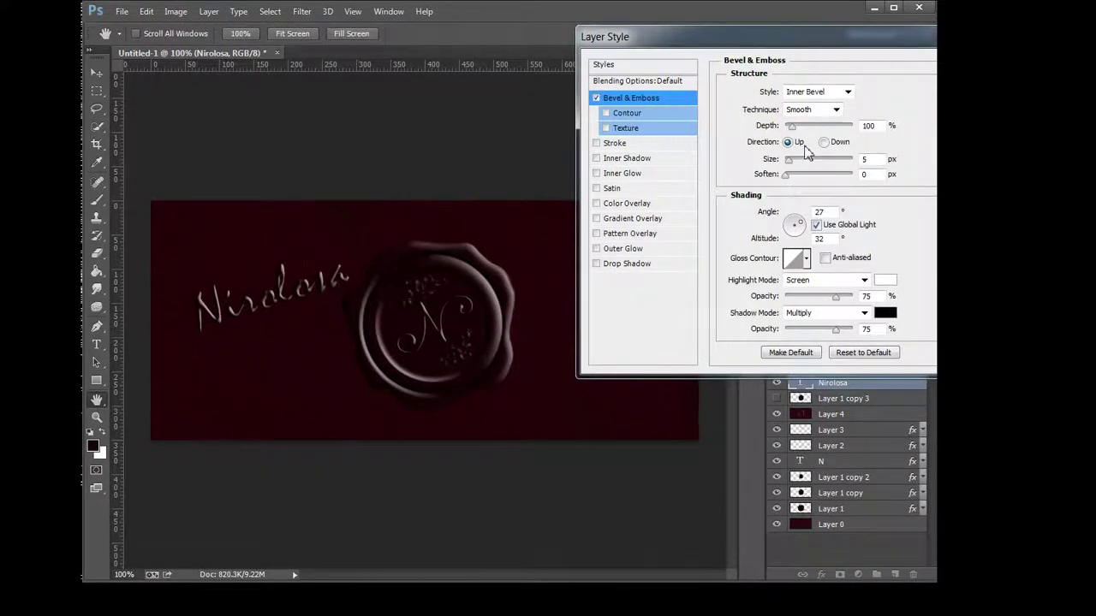
drag(789, 160, 785, 171)
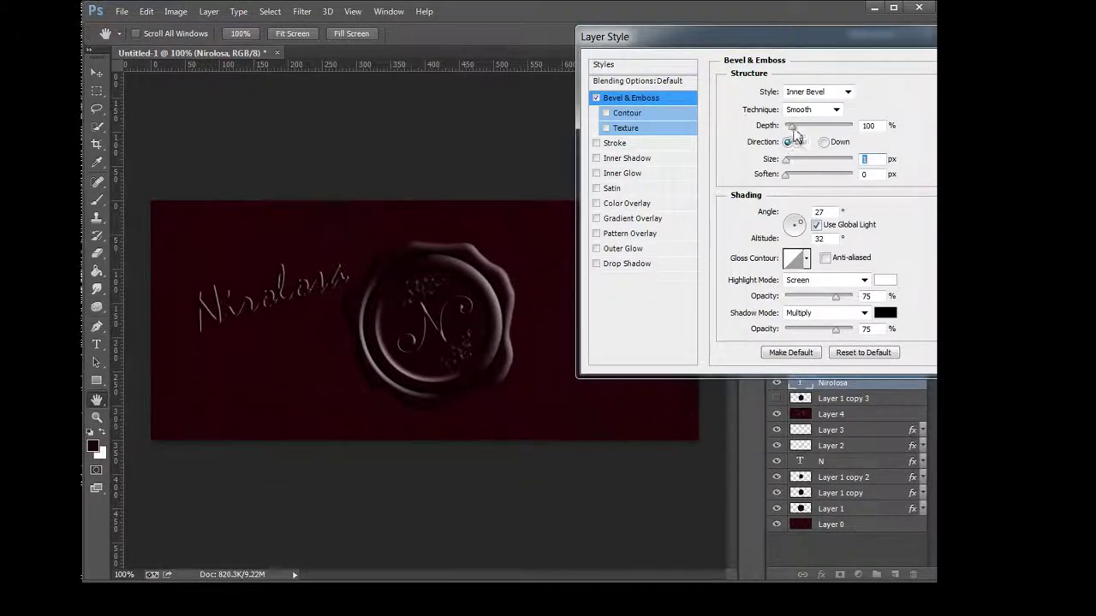
drag(795, 137, 788, 129)
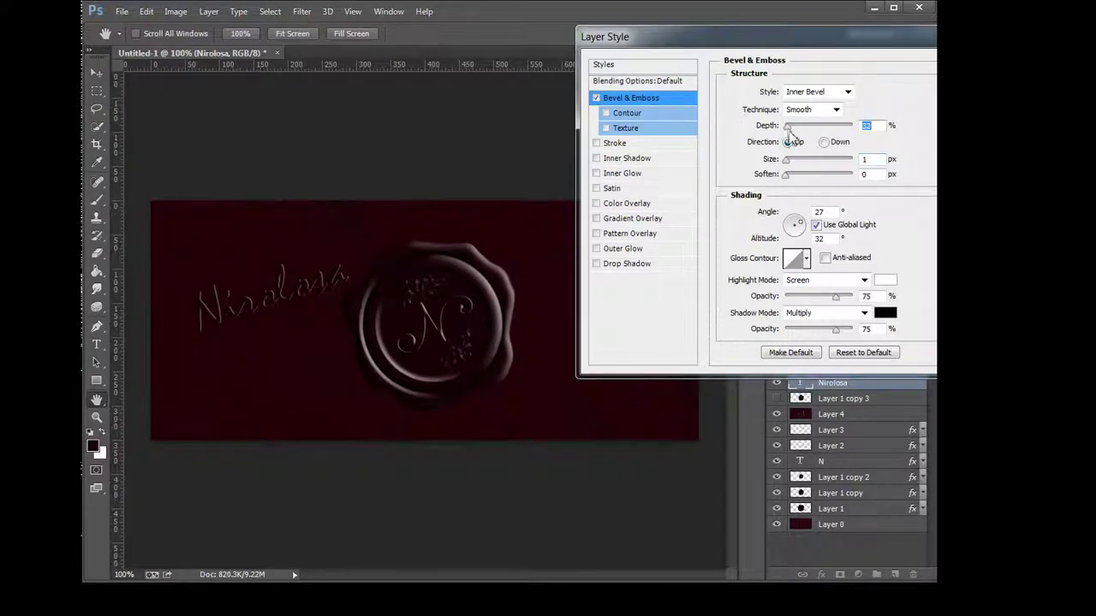
click(787, 175)
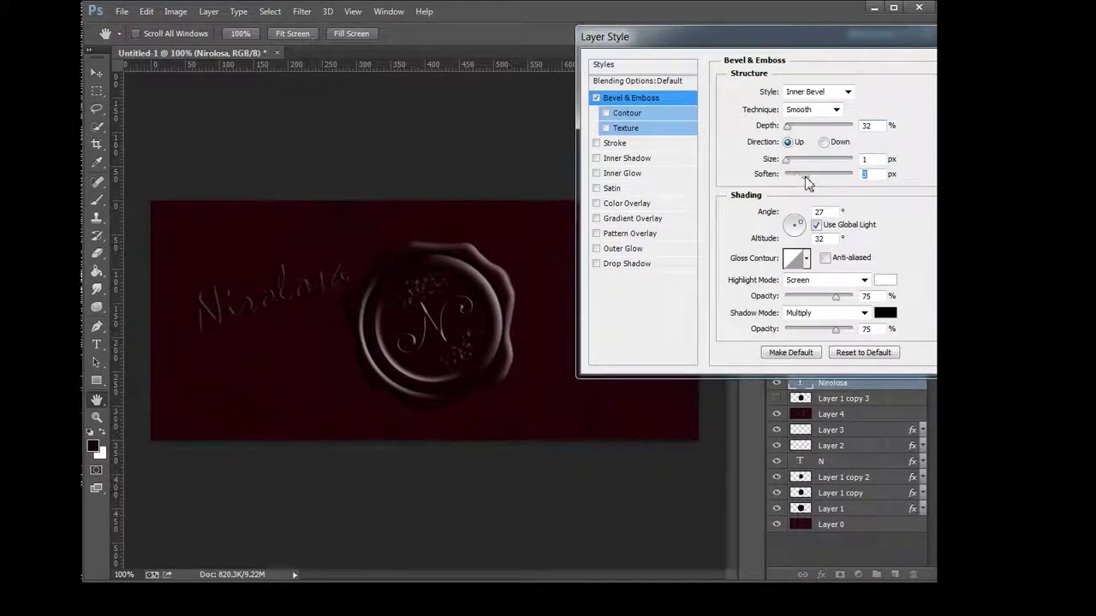
drag(806, 182, 802, 182)
drag(788, 126, 805, 130)
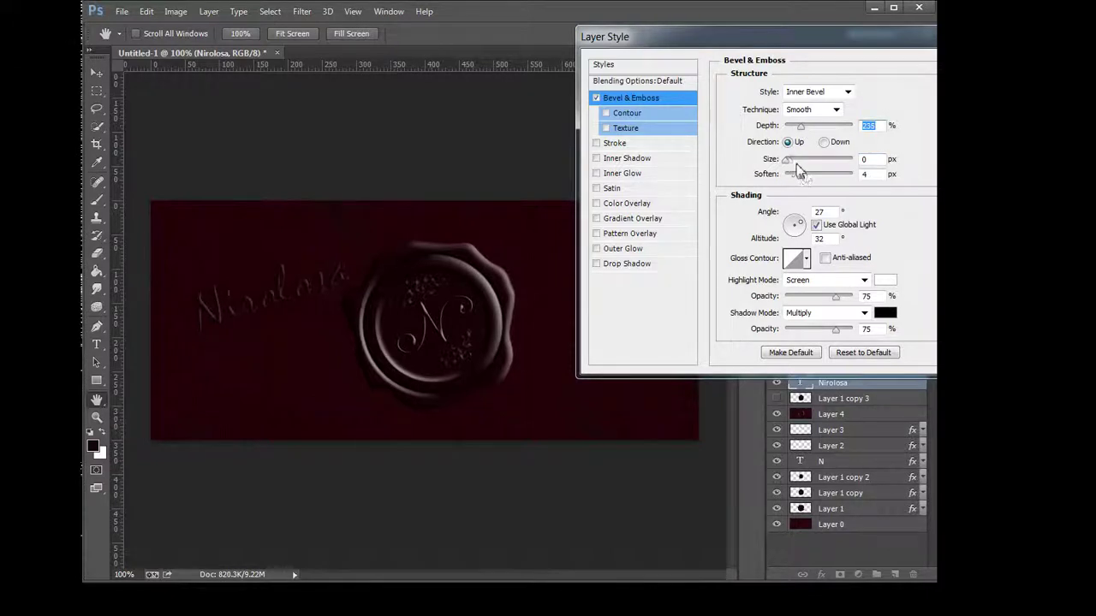
drag(802, 174, 794, 180)
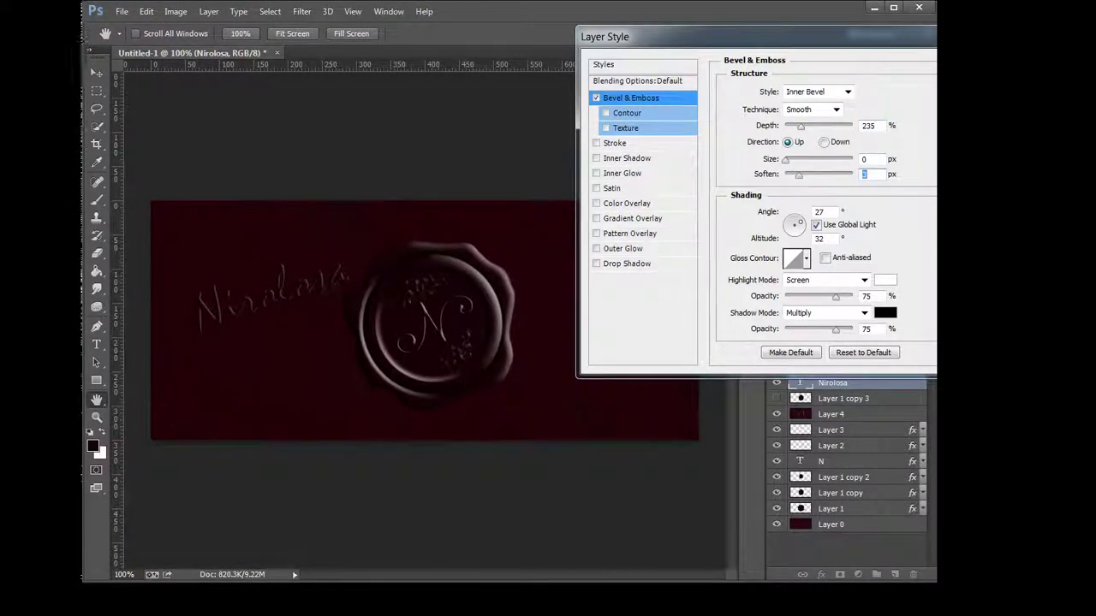
key(Return)
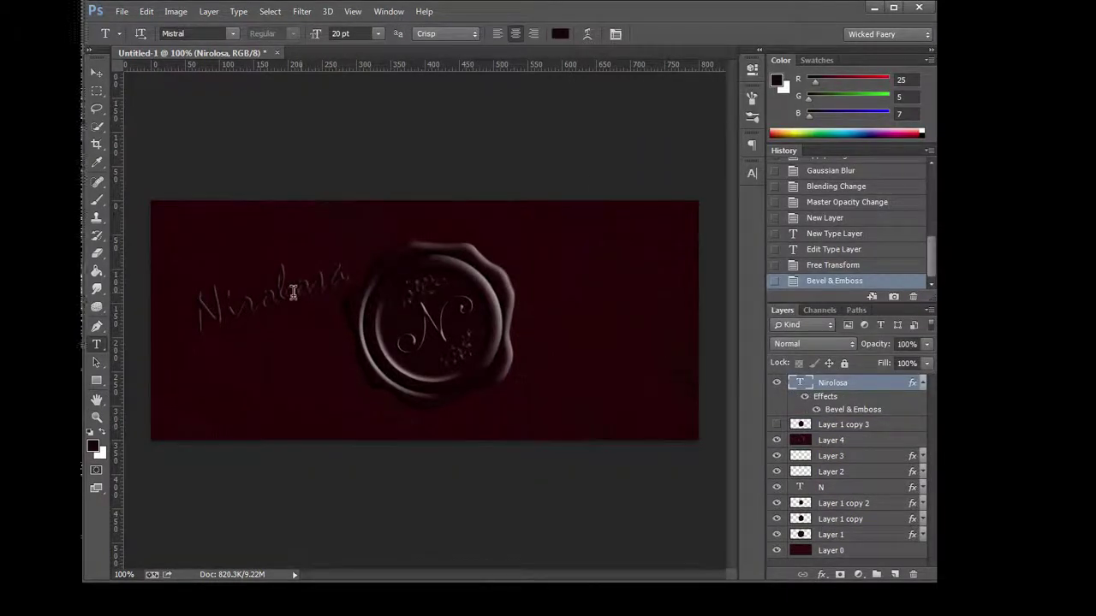
Change the Nirolosa caption's font to Lucida Handwriting, keeping it at 20 pt.
double_click(298, 291)
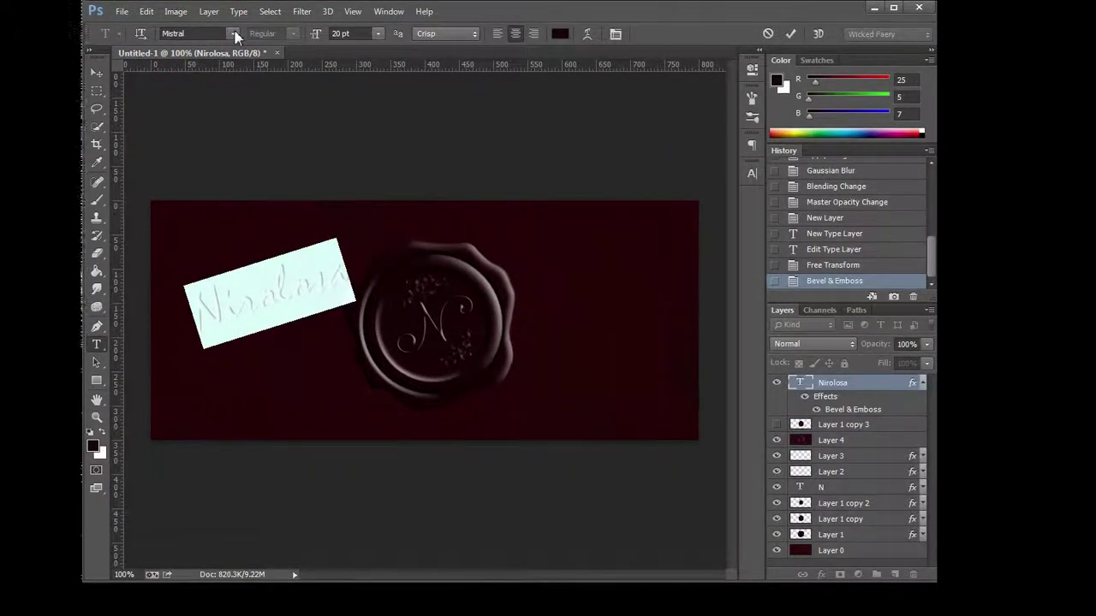
click(233, 33)
scroll(322, 257, up, 3)
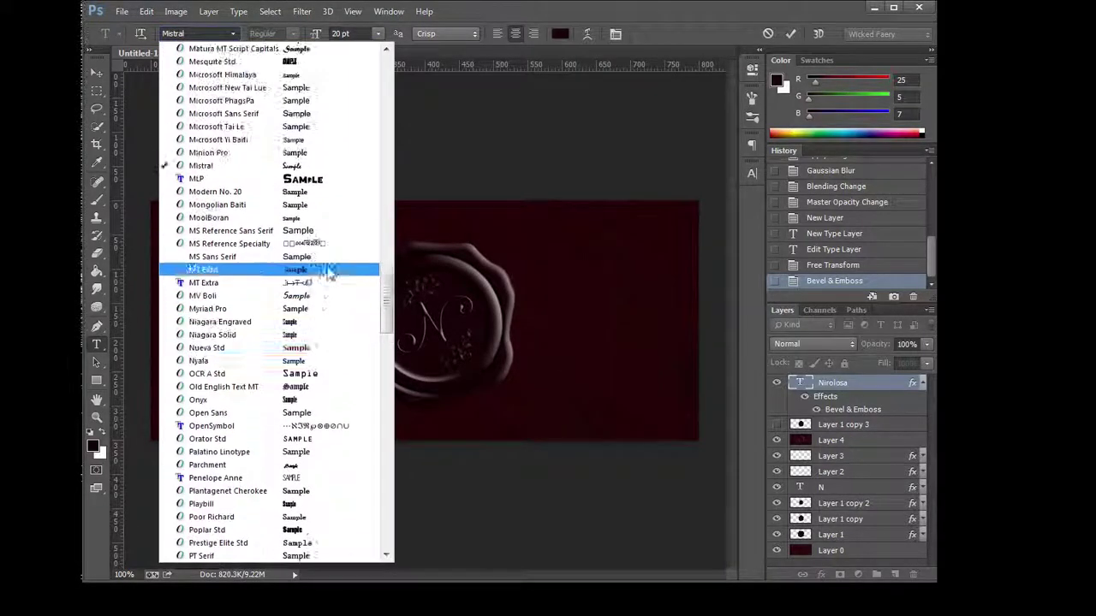
scroll(325, 294, up, 2)
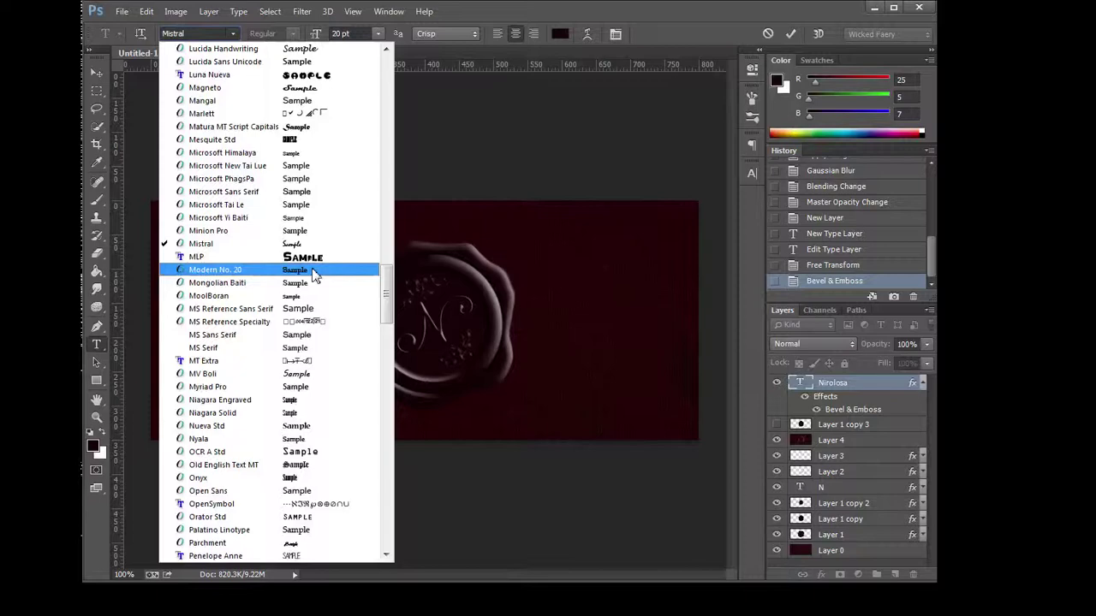
scroll(321, 271, up, 6)
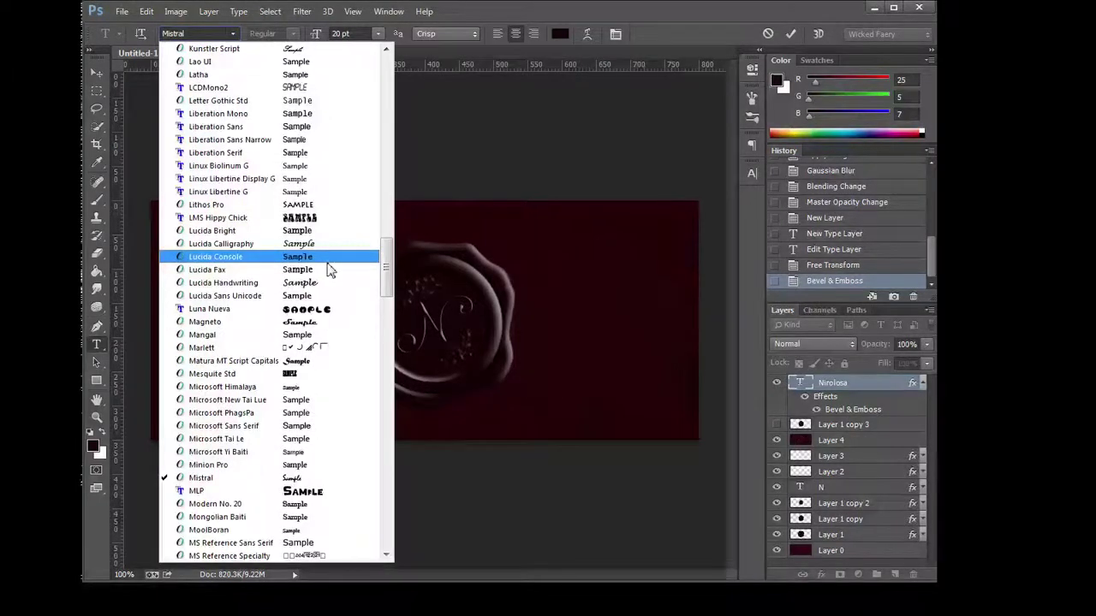
click(328, 282)
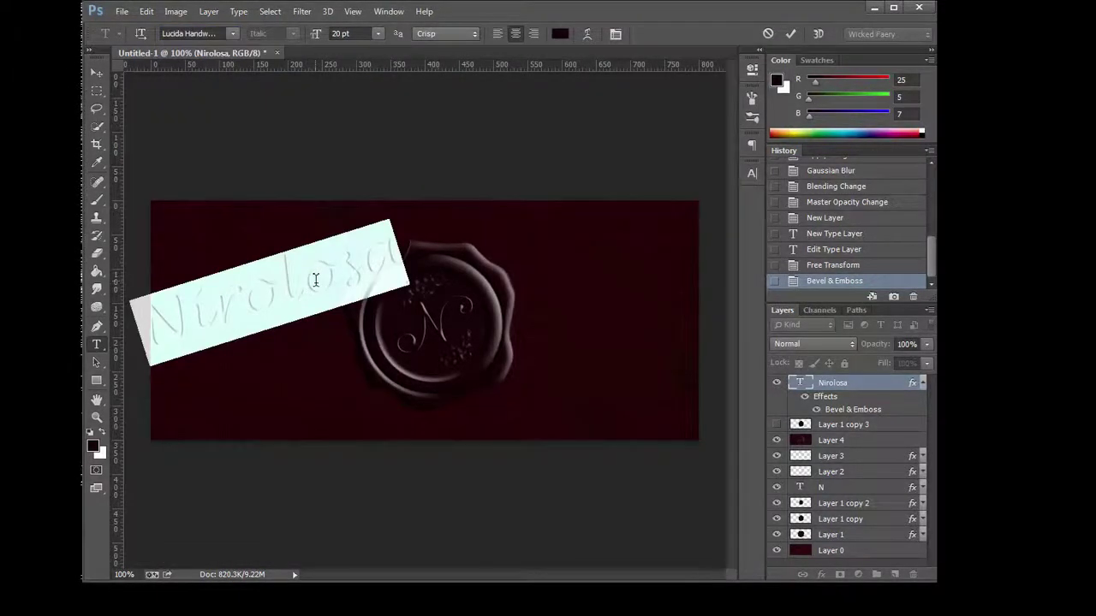
click(234, 34)
scroll(340, 189, up, 4)
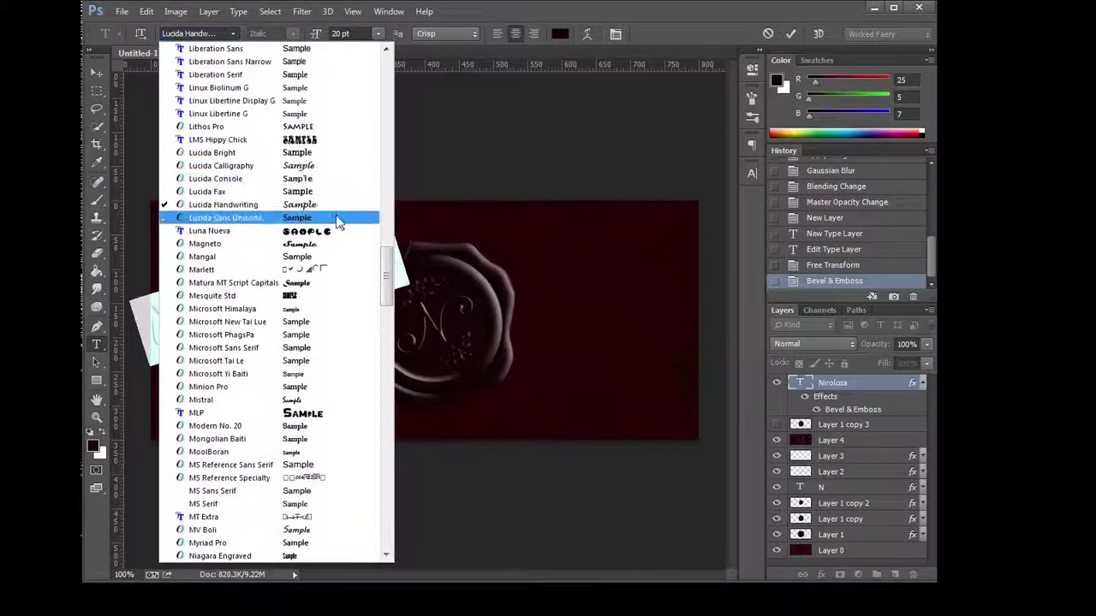
key(alt+Tab)
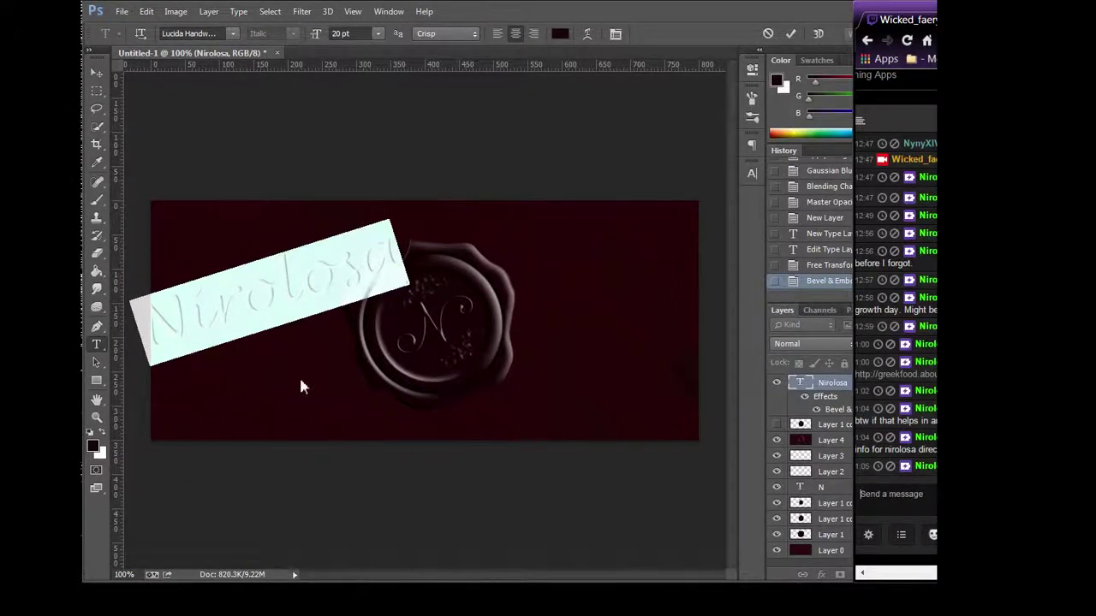
click(235, 32)
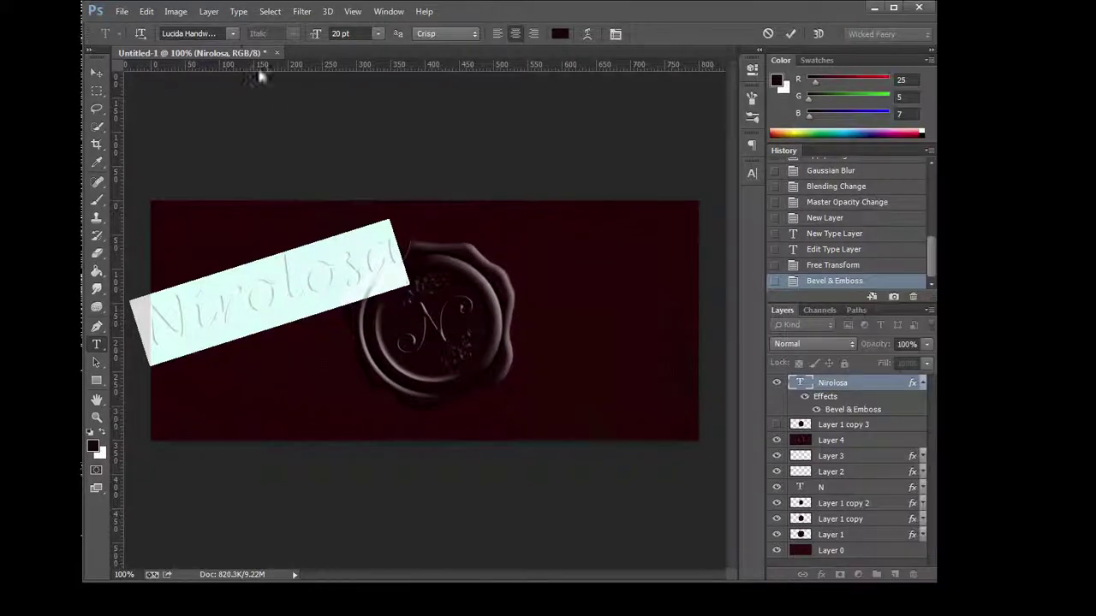
Browse the font list, keeping Lucida Handwriting, and briefly check the stream chat.
click(232, 35)
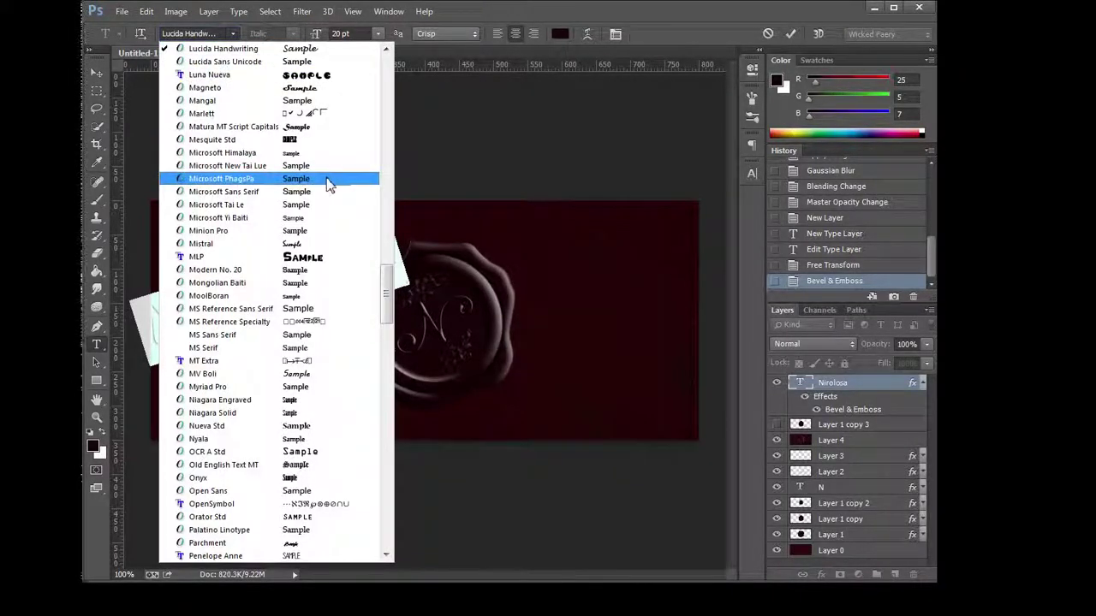
scroll(315, 214, up, 1)
scroll(317, 257, up, 3)
scroll(317, 274, up, 2)
scroll(317, 282, up, 2)
key(alt+Tab)
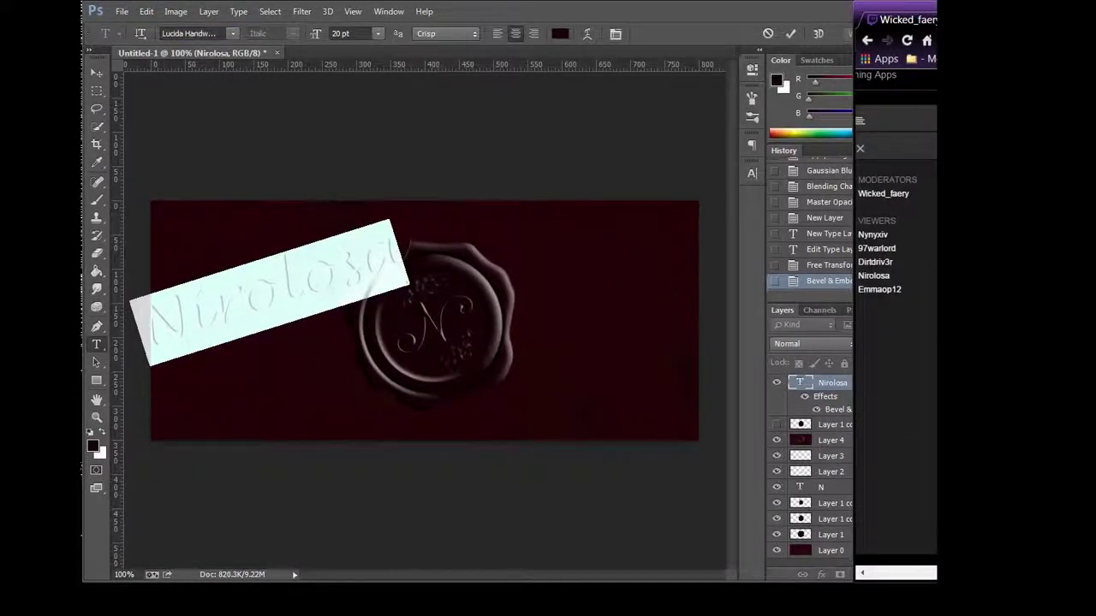
click(859, 149)
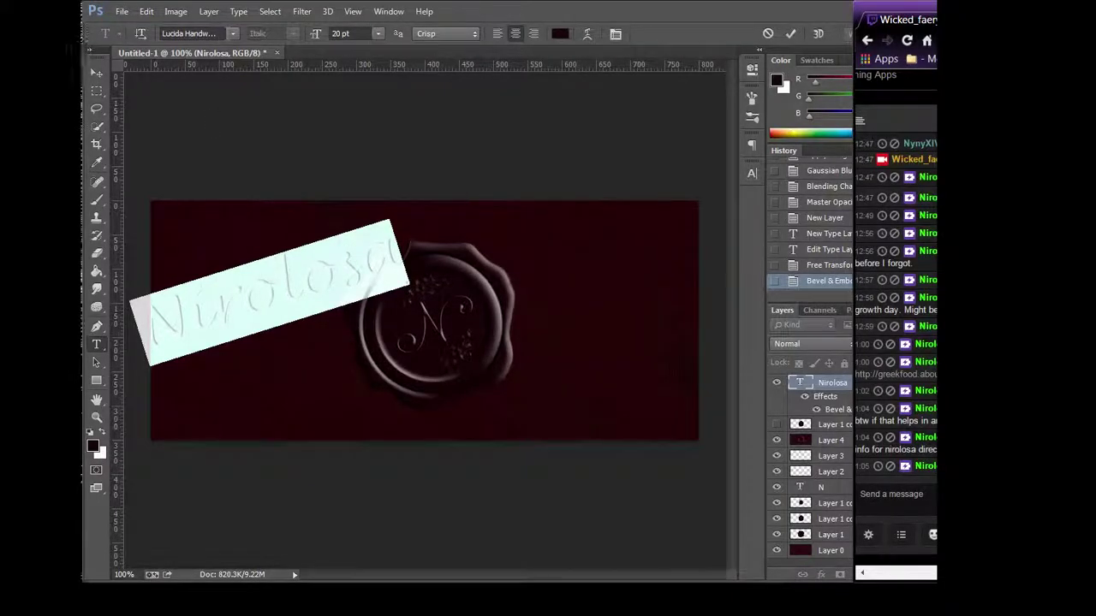
key(alt+Tab)
Try Kiss Me Quick, then Kunstler Script, on the Nirolosa caption.
click(232, 34)
scroll(334, 223, up, 3)
scroll(338, 232, up, 1)
scroll(340, 235, up, 3)
scroll(338, 240, up, 2)
scroll(334, 231, up, 1)
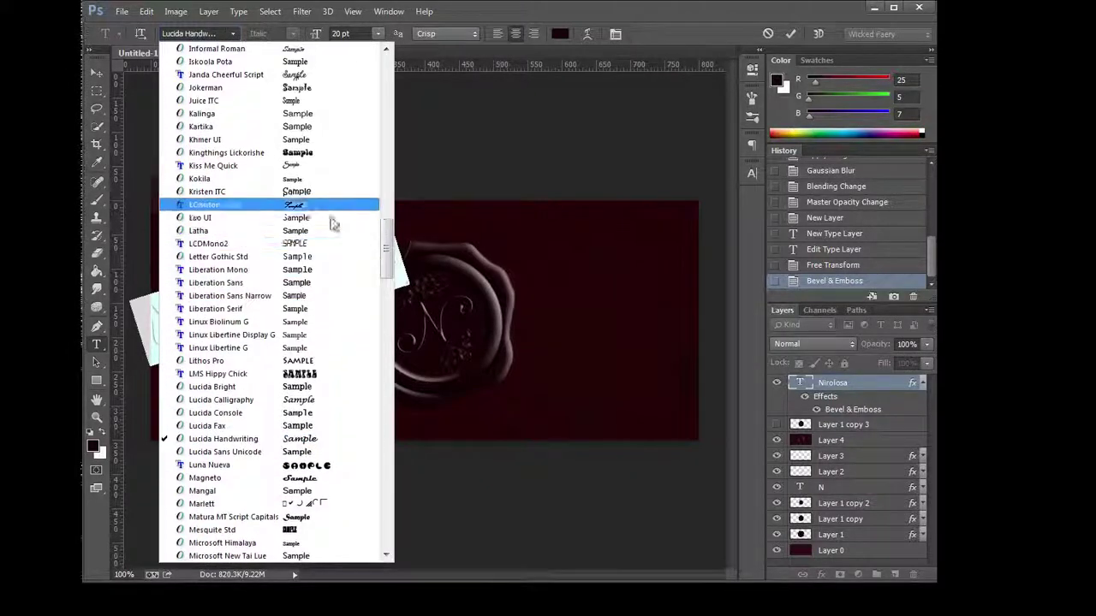
click(310, 168)
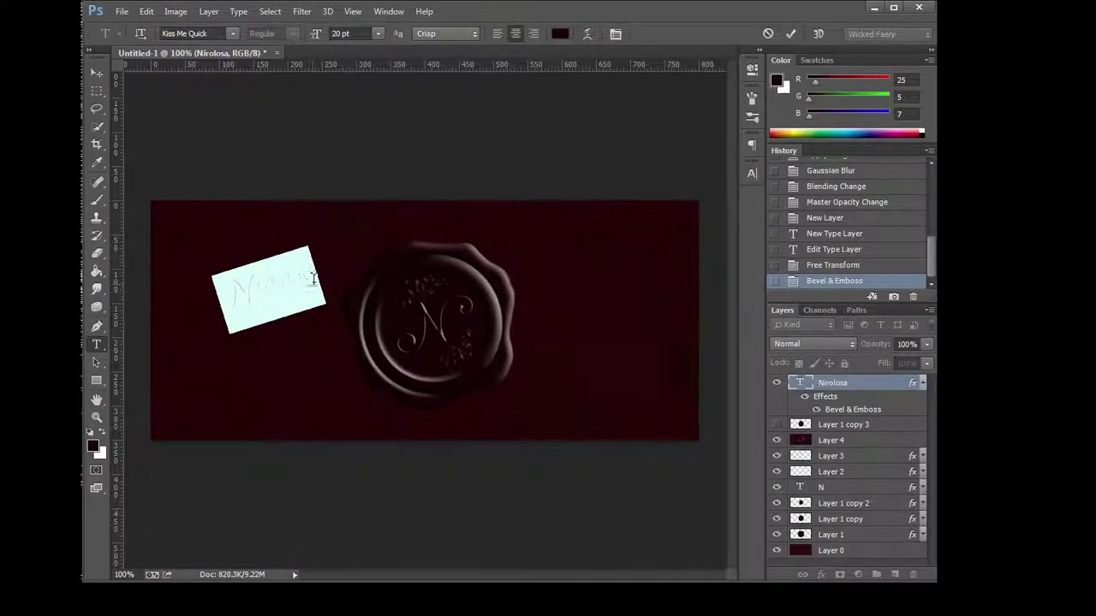
click(232, 33)
scroll(321, 141, up, 1)
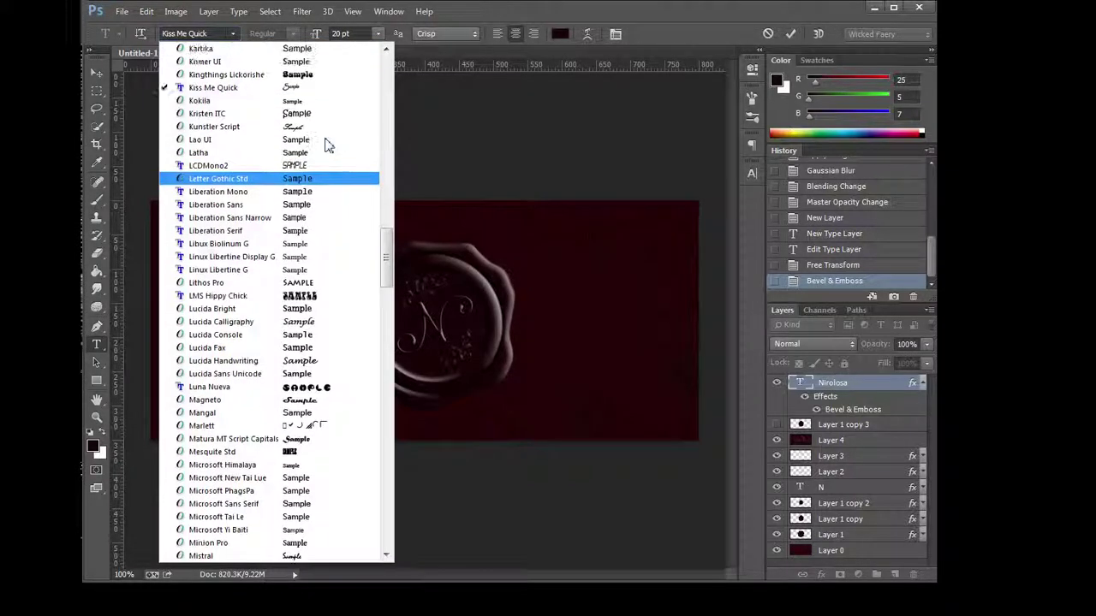
click(322, 127)
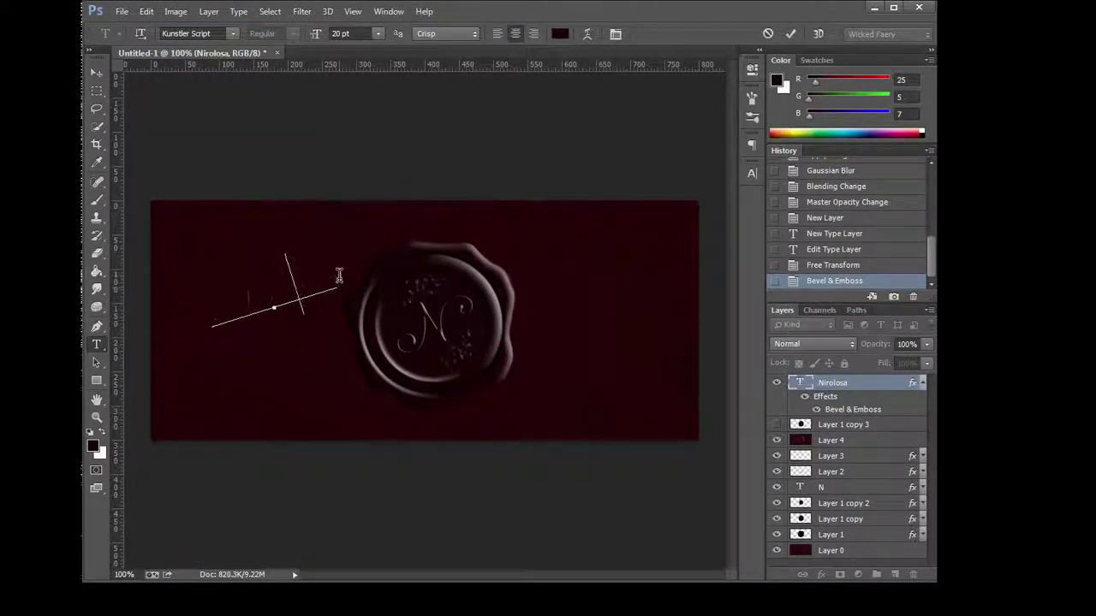
Try Janda Cheerful Script, then Giddyup Std, on the Nirolosa caption.
click(232, 34)
scroll(313, 190, up, 3)
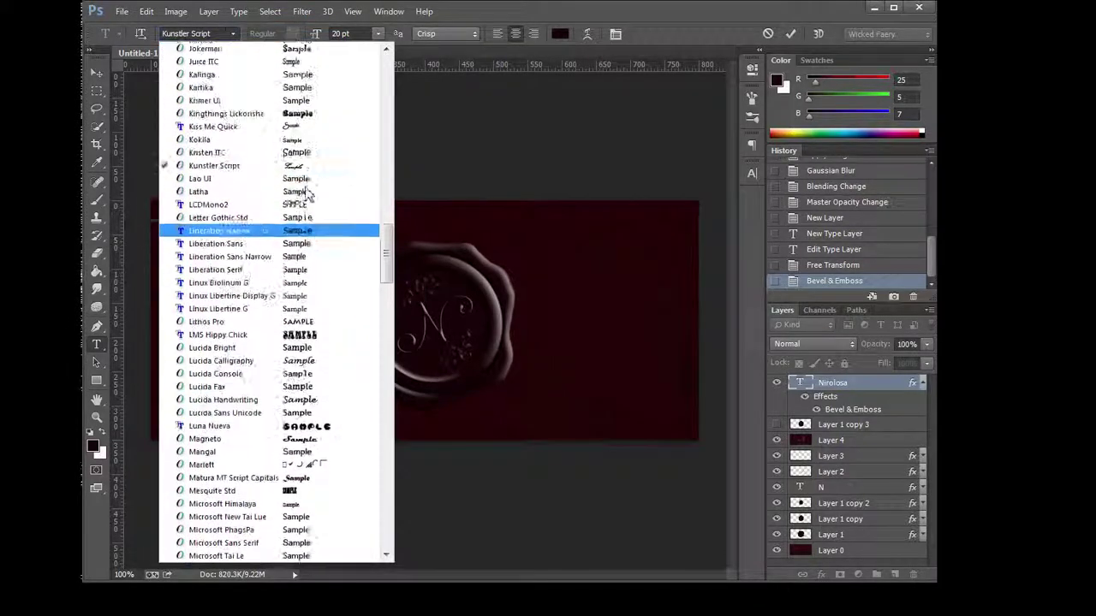
scroll(314, 200, up, 1)
scroll(318, 205, up, 2)
scroll(323, 216, up, 1)
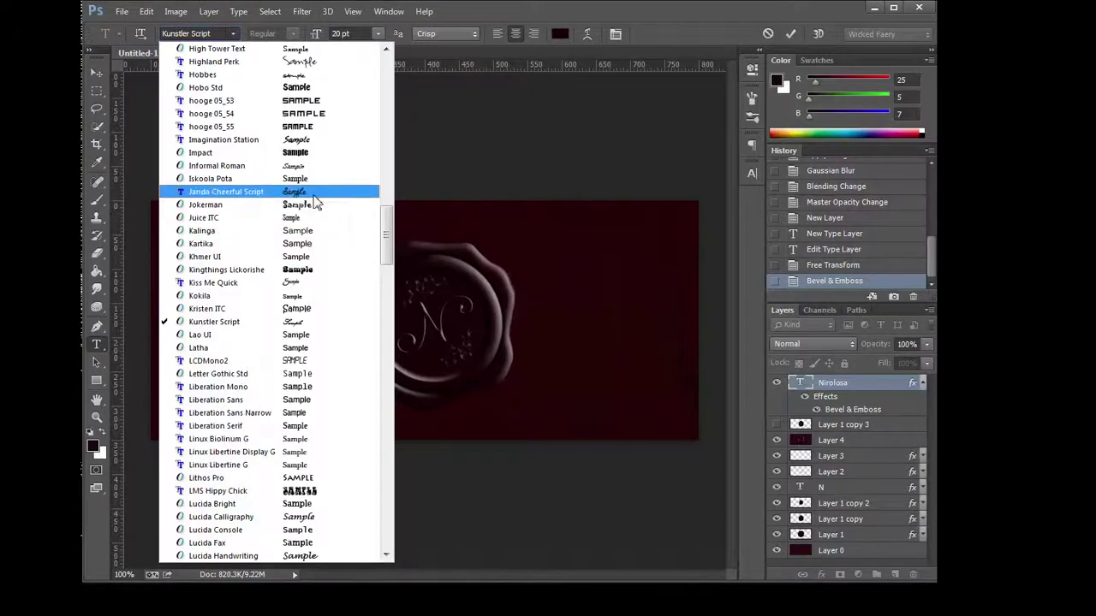
click(313, 192)
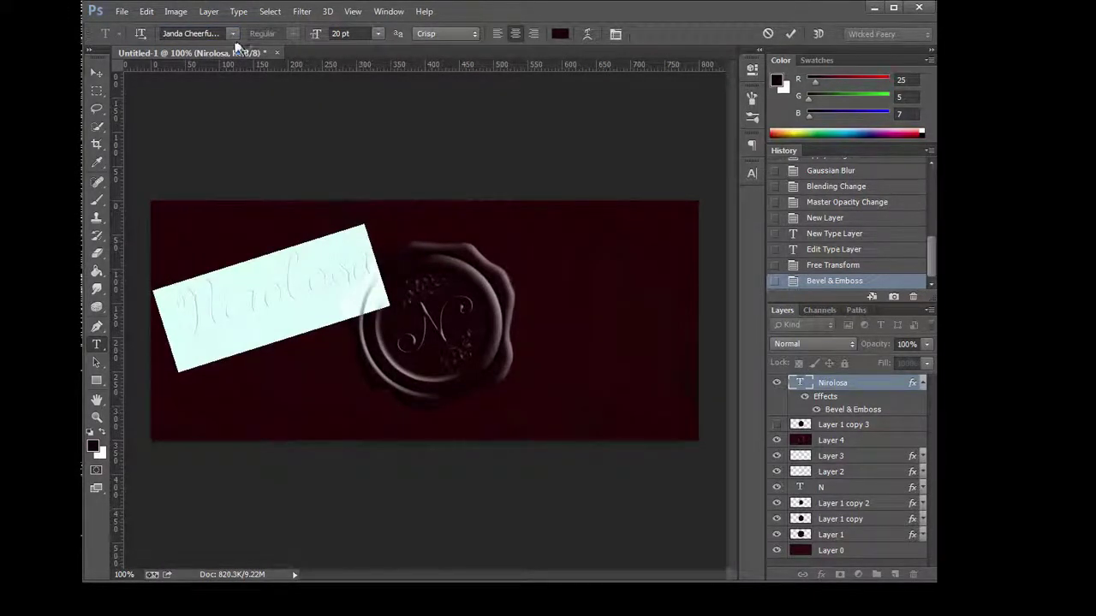
click(232, 33)
scroll(321, 133, up, 1)
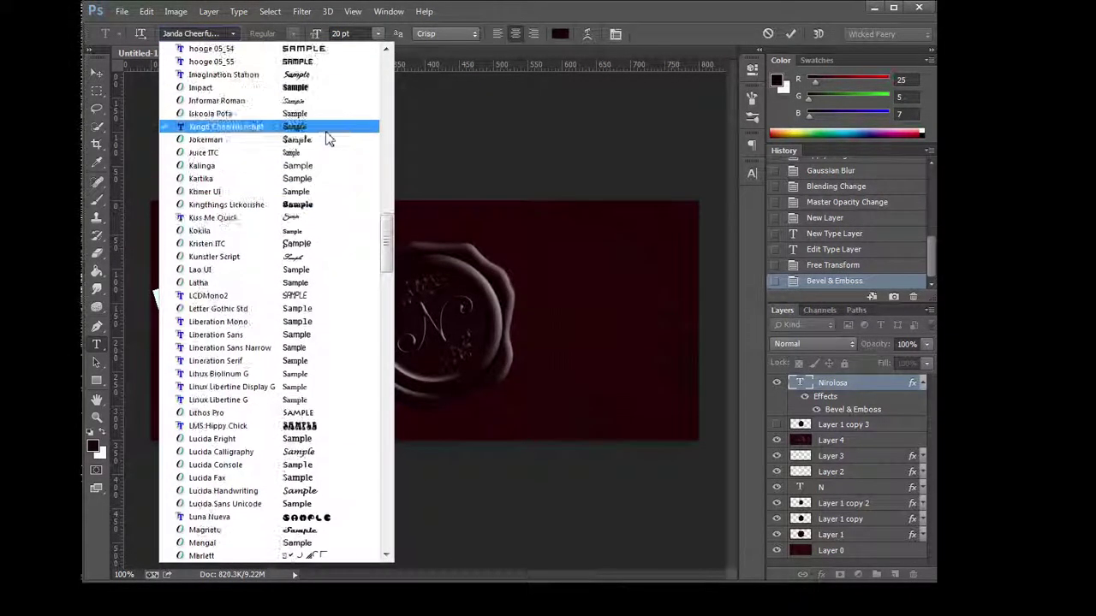
scroll(323, 129, up, 2)
scroll(324, 149, up, 2)
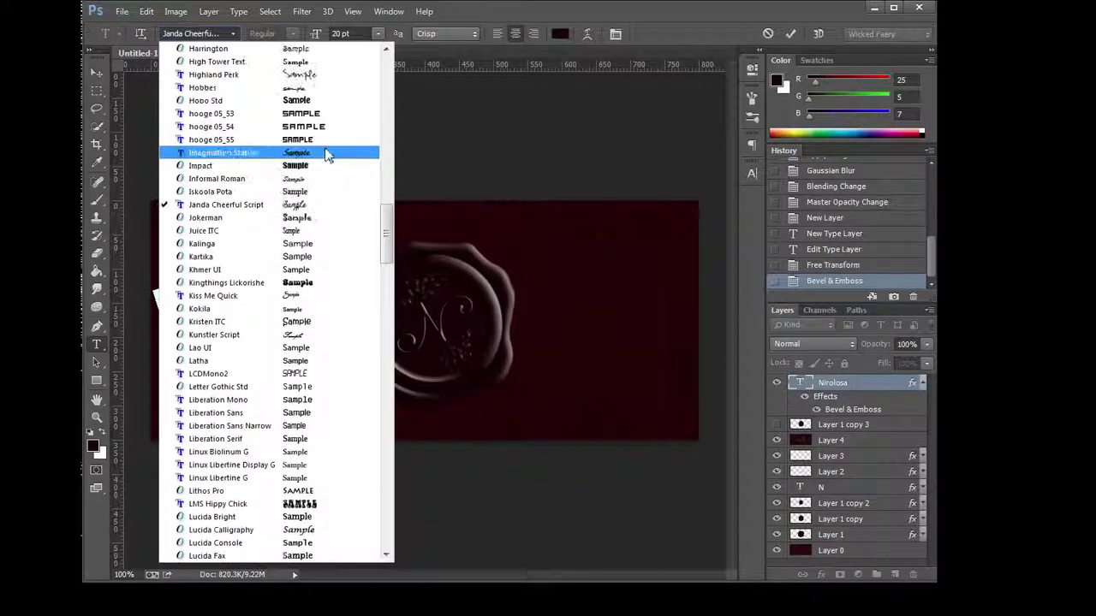
scroll(328, 154, up, 2)
scroll(331, 158, up, 1)
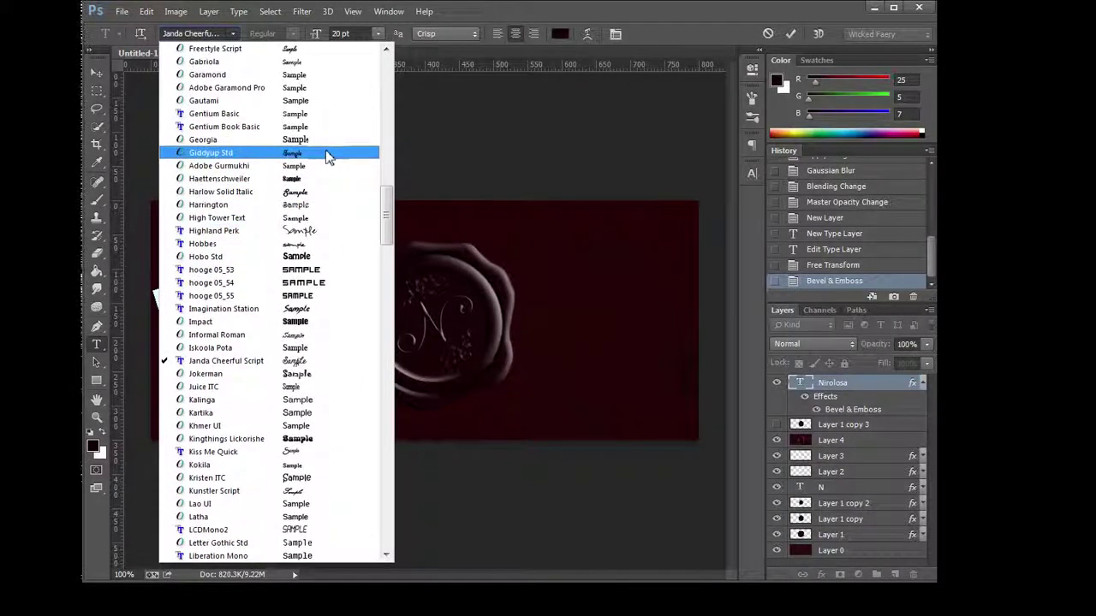
click(319, 157)
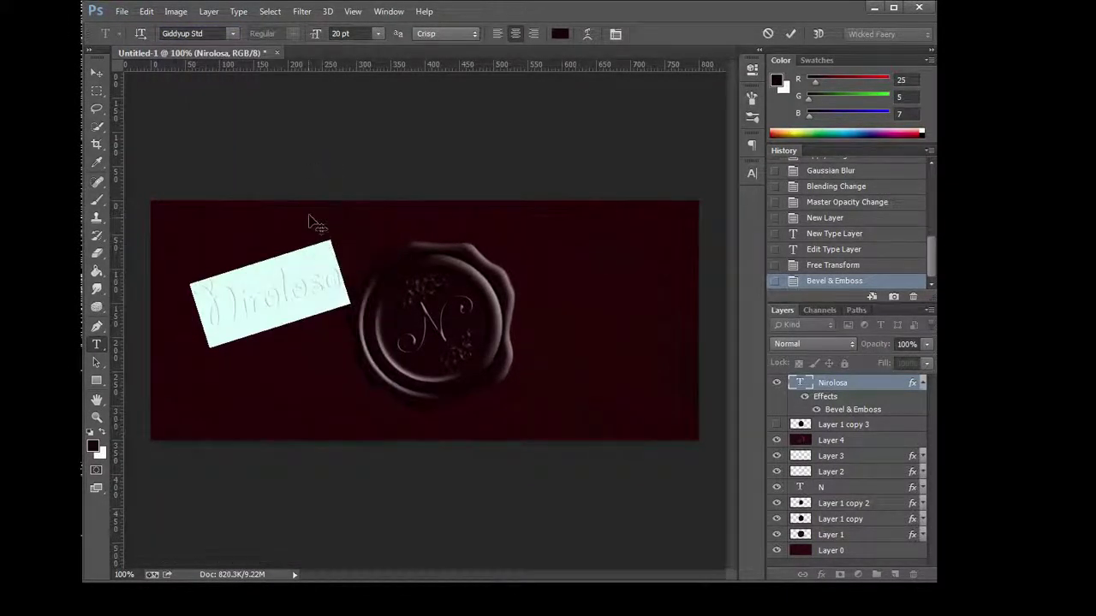
Apply Freestyle Script to the Nirolosa caption.
click(233, 36)
scroll(330, 145, up, 1)
scroll(332, 144, up, 1)
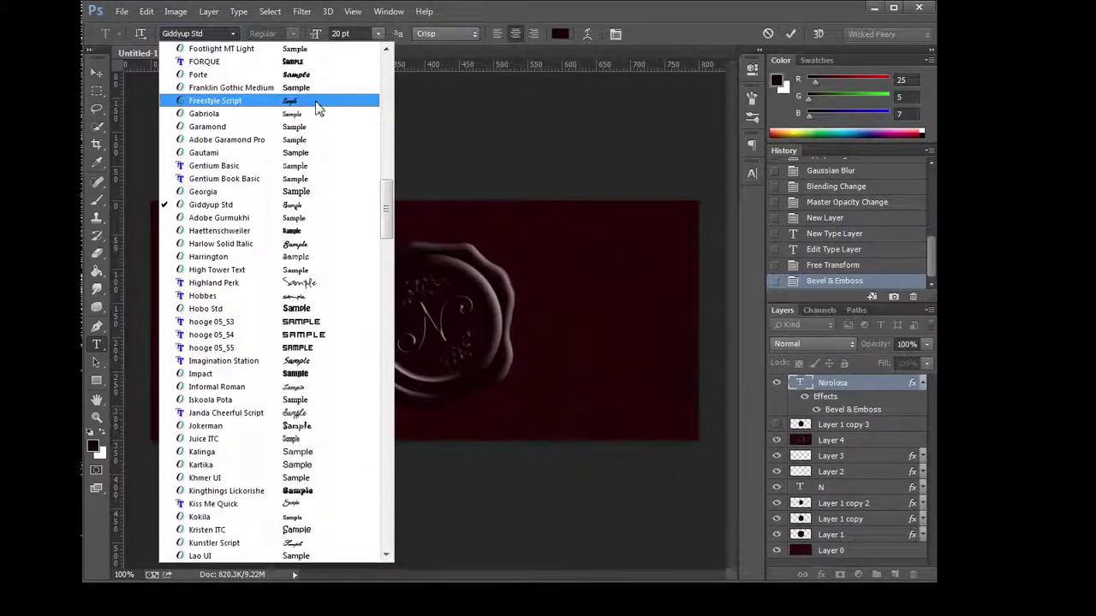
click(316, 105)
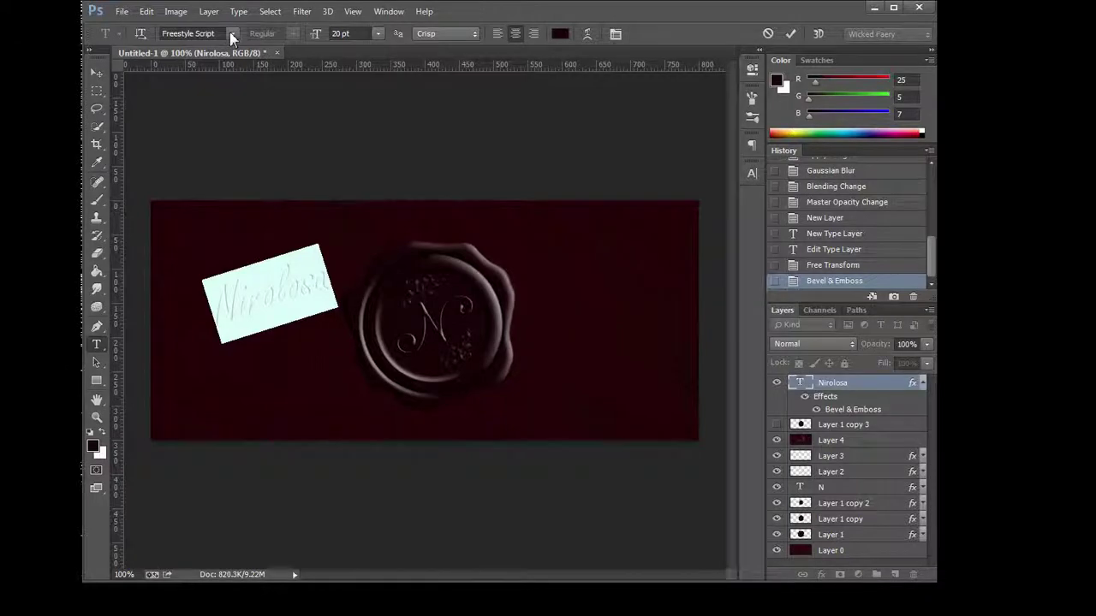
Set the Nirolosa caption in the AR DECODE font.
click(232, 35)
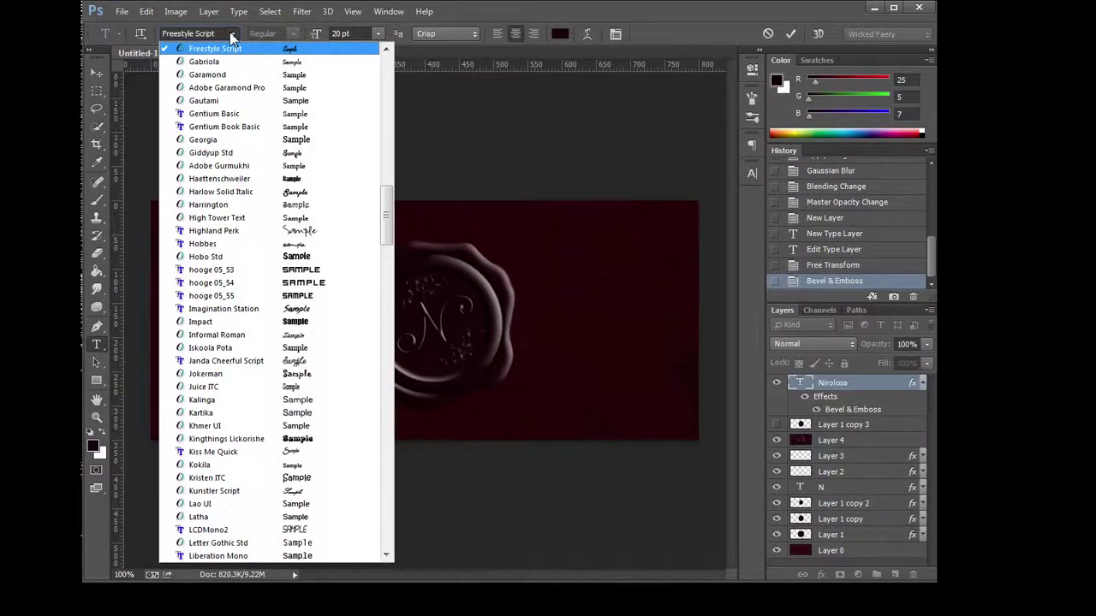
scroll(314, 191, up, 3)
scroll(313, 192, up, 2)
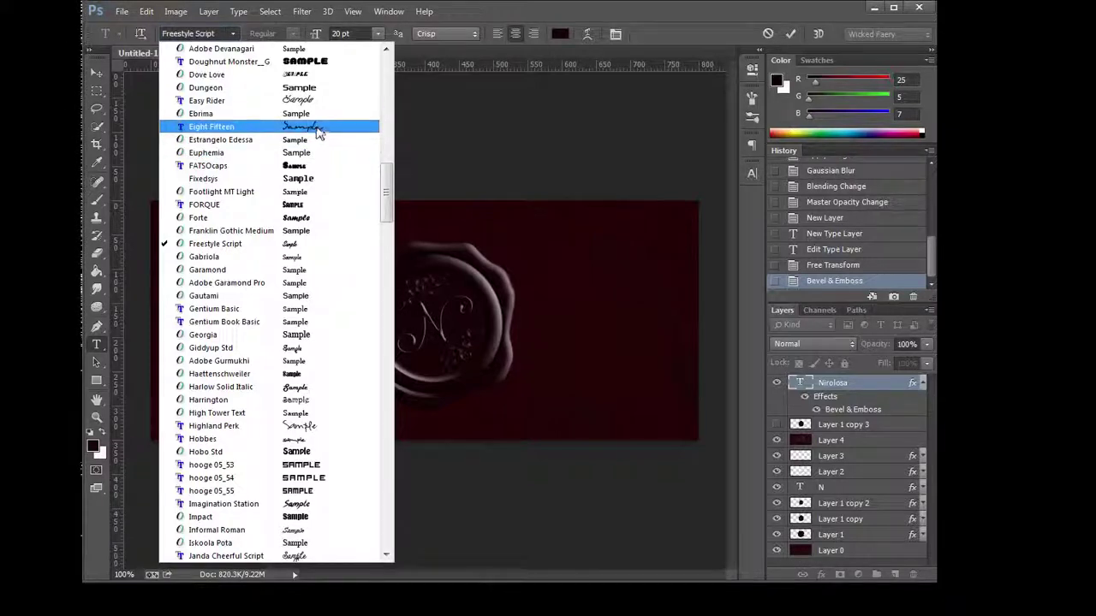
scroll(321, 146, up, 3)
scroll(325, 175, up, 1)
scroll(333, 191, up, 2)
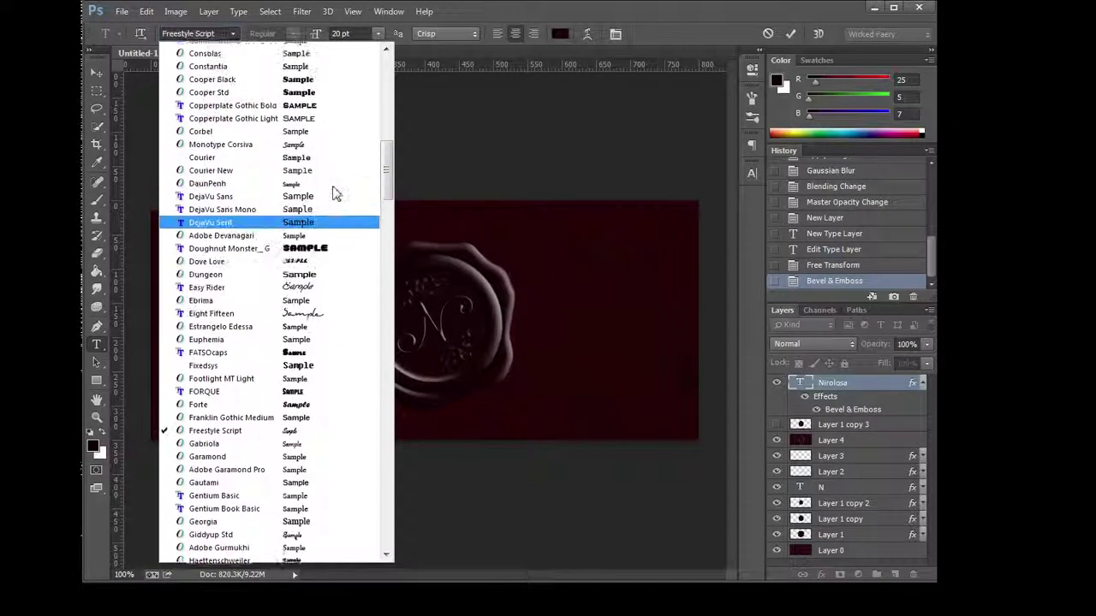
scroll(334, 195, up, 1)
scroll(338, 192, up, 2)
scroll(339, 188, up, 1)
scroll(342, 195, up, 2)
scroll(340, 195, up, 1)
scroll(340, 197, up, 1)
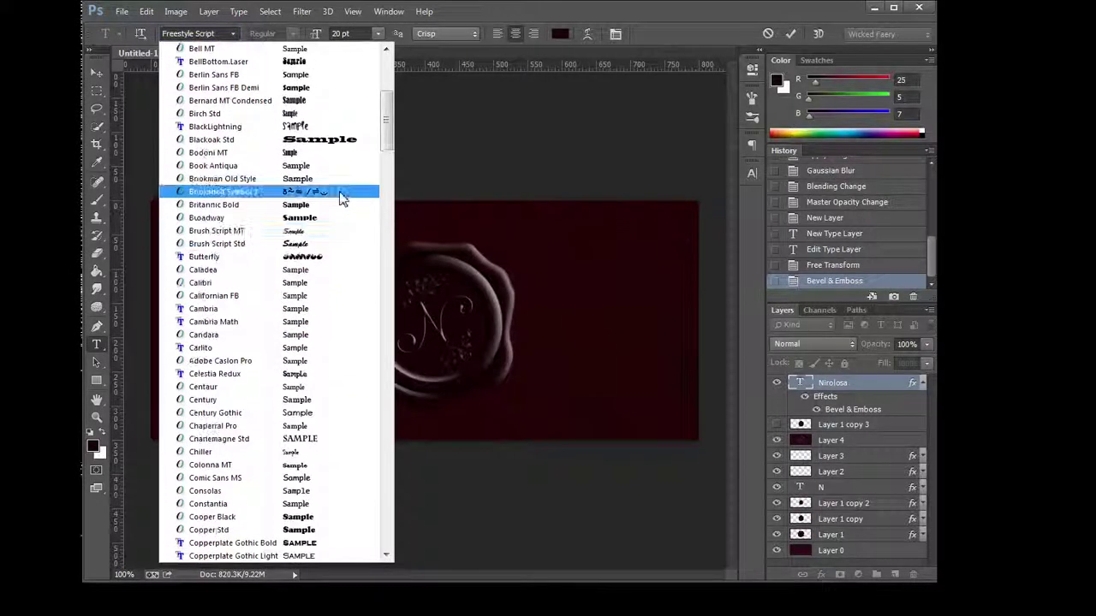
scroll(340, 197, up, 4)
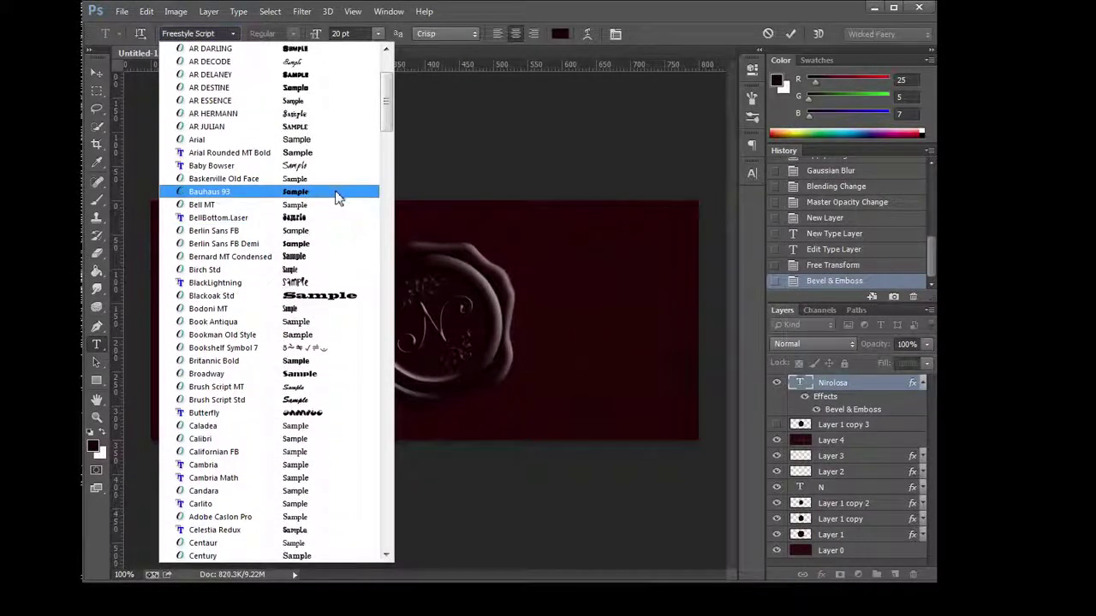
scroll(340, 197, up, 1)
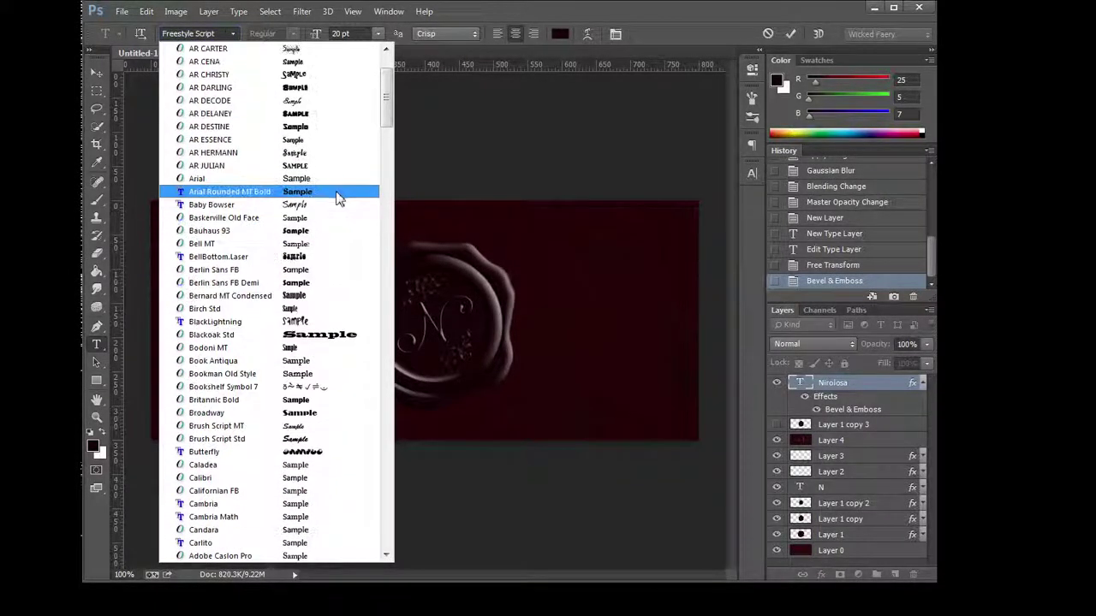
click(312, 104)
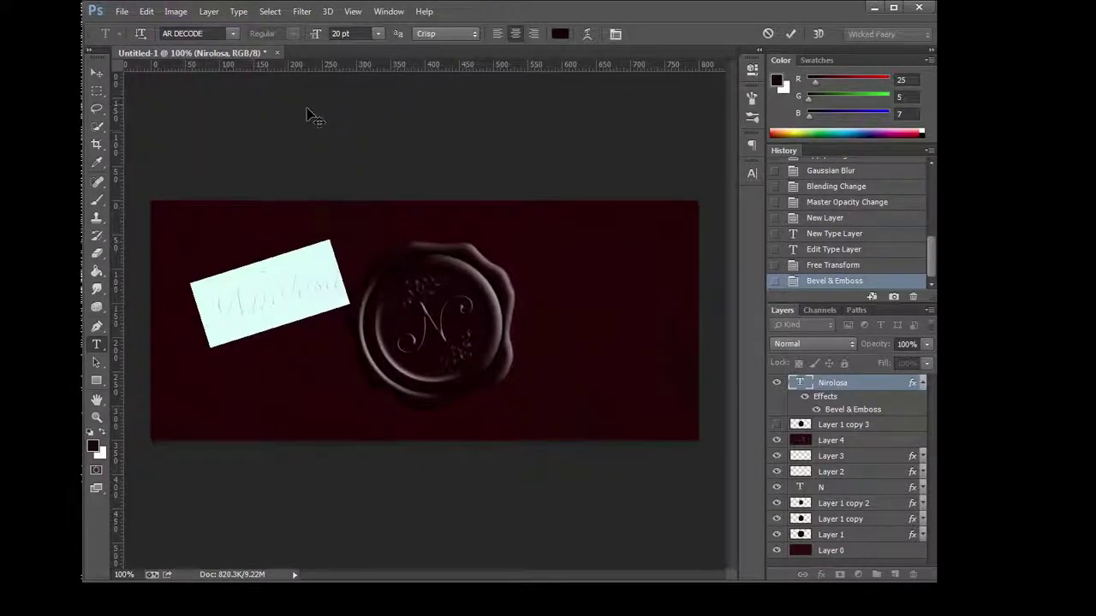
Select all of the Nirolosa caption text again.
click(291, 293)
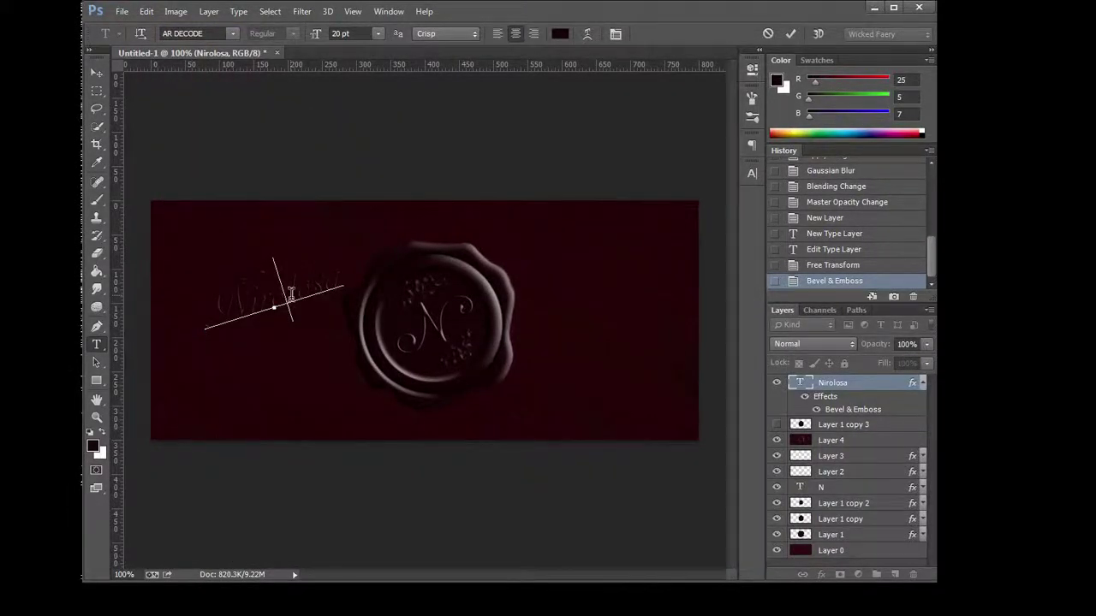
key(ctrl+a)
click(232, 34)
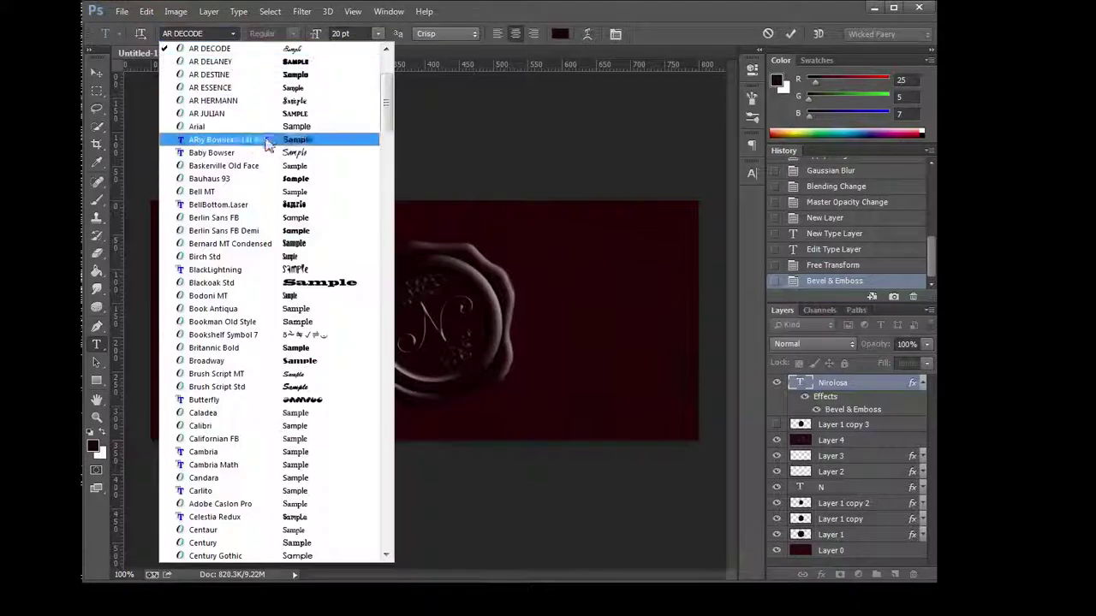
Search for Mistral, then try Parchment on the selected Nirolosa text.
click(501, 6)
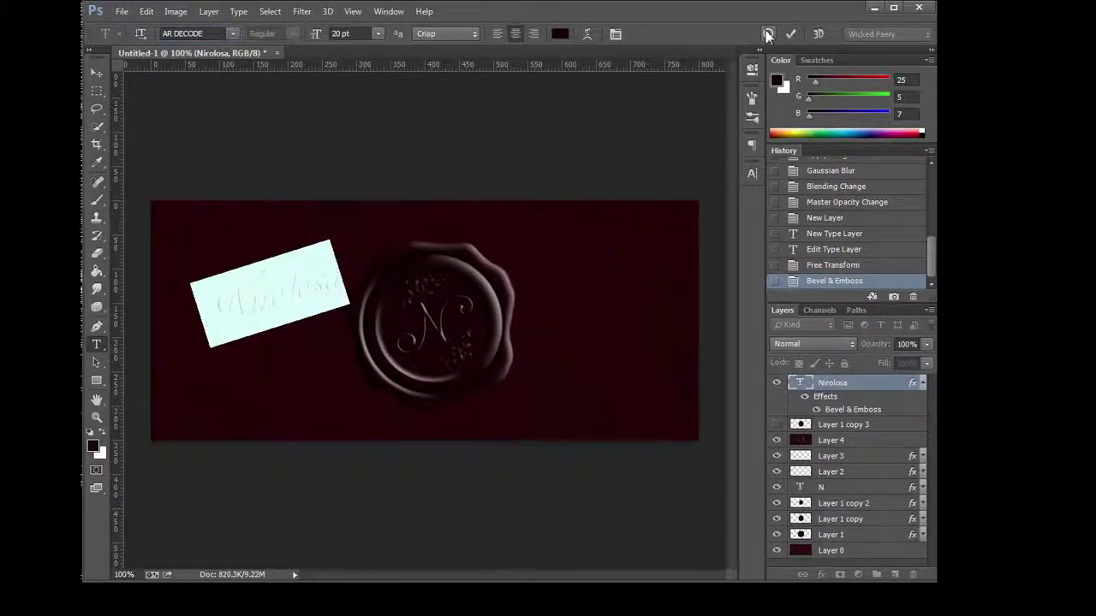
text(Mistral)
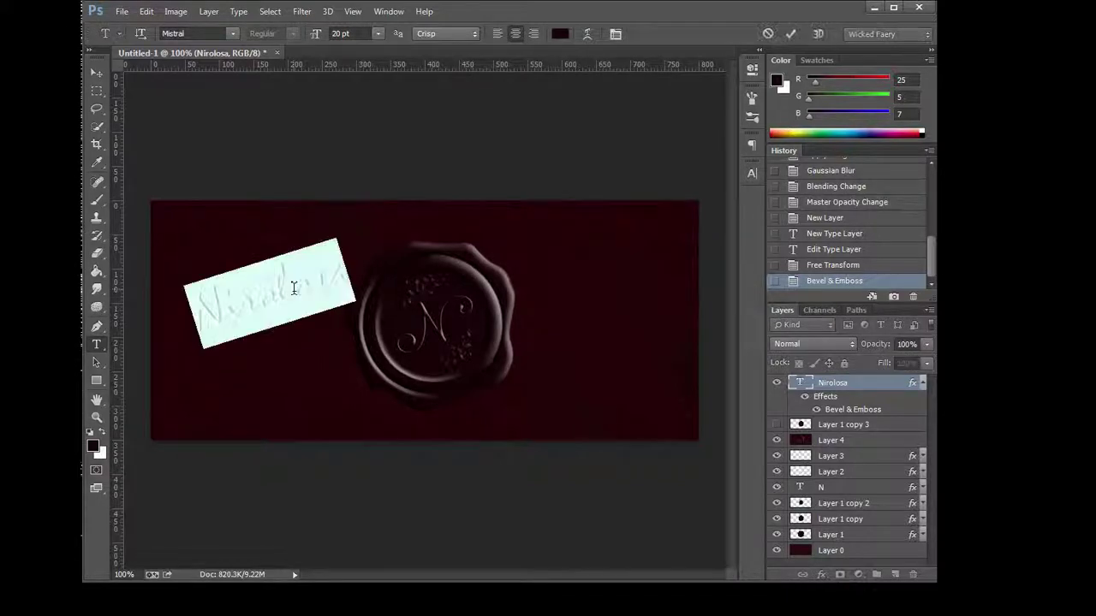
click(229, 300)
drag(230, 304, 193, 308)
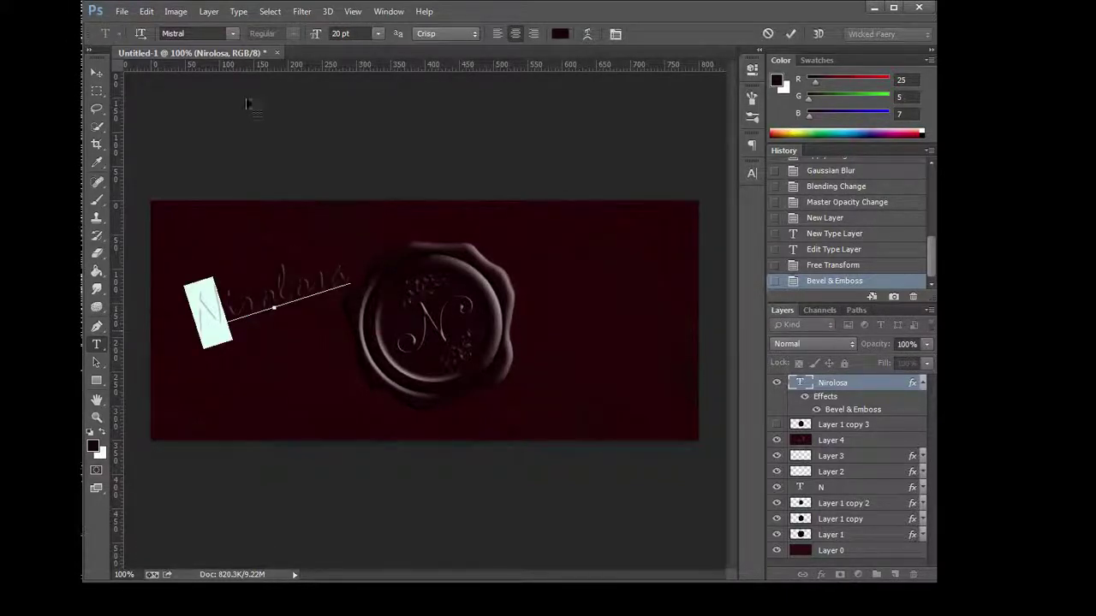
click(231, 33)
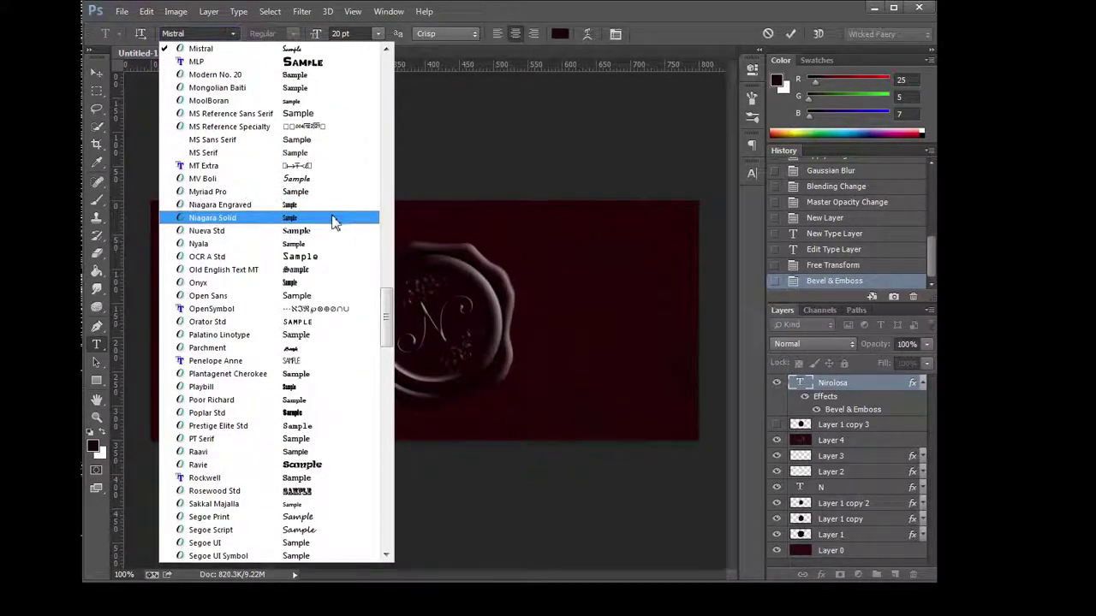
click(317, 348)
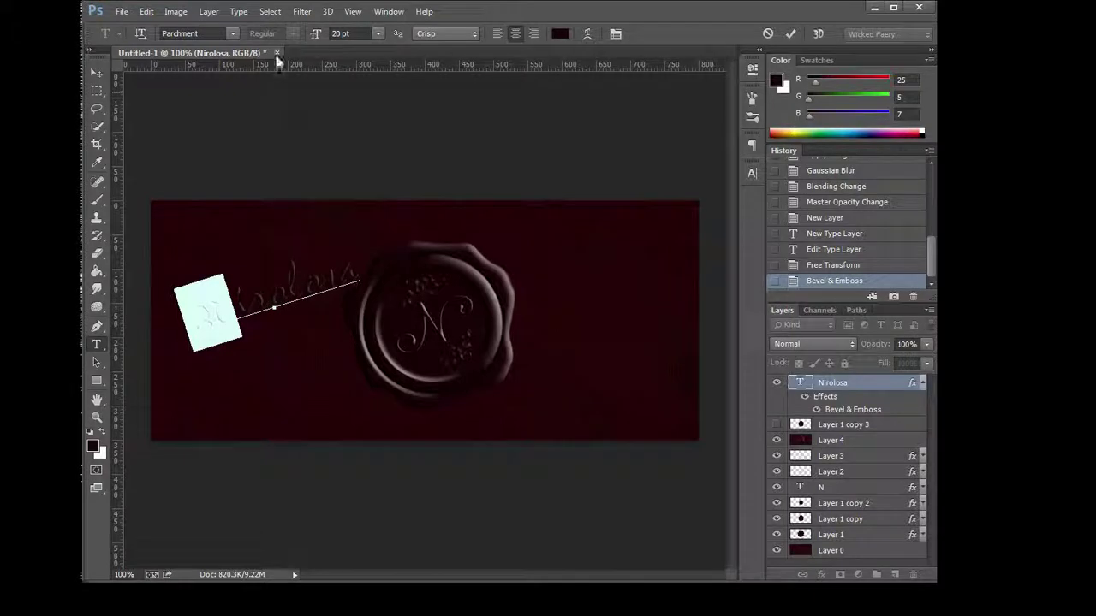
Set the Nirolosa caption to Signerica Fat and commit the edit.
click(233, 34)
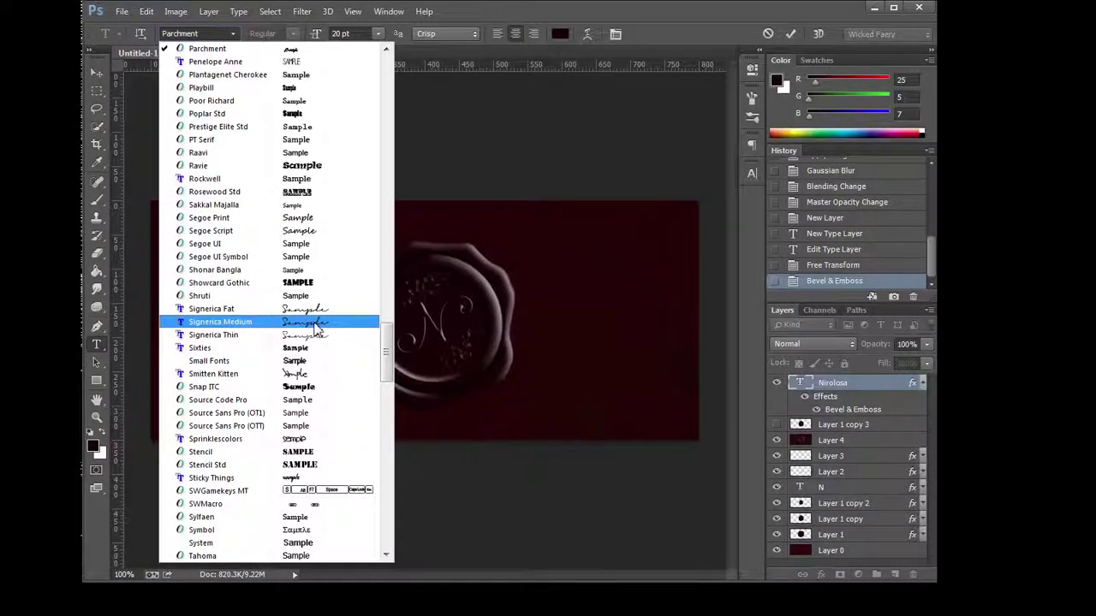
click(309, 309)
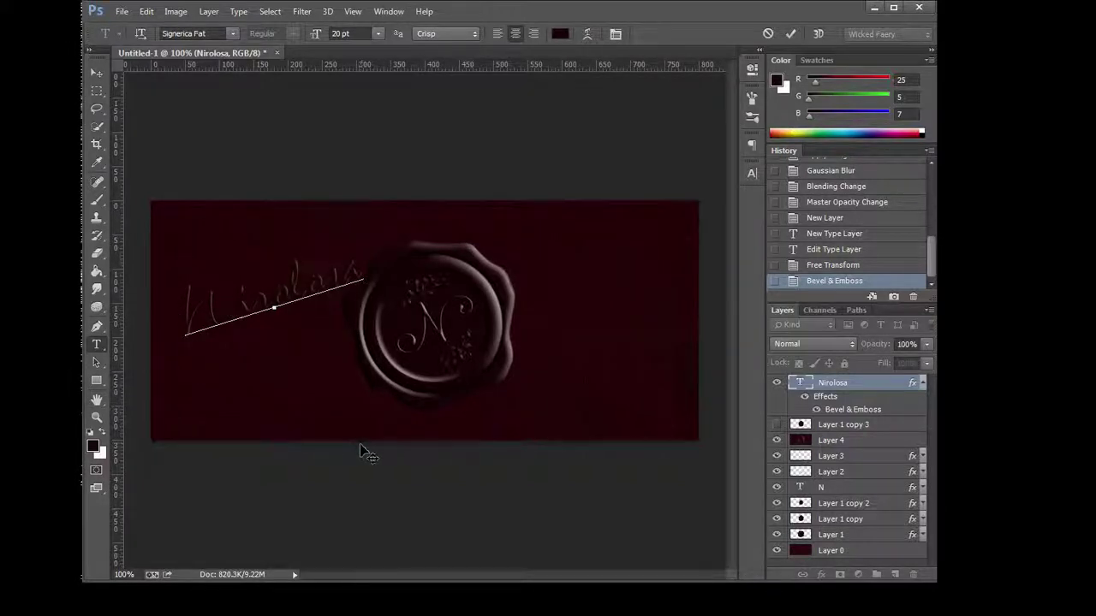
click(841, 387)
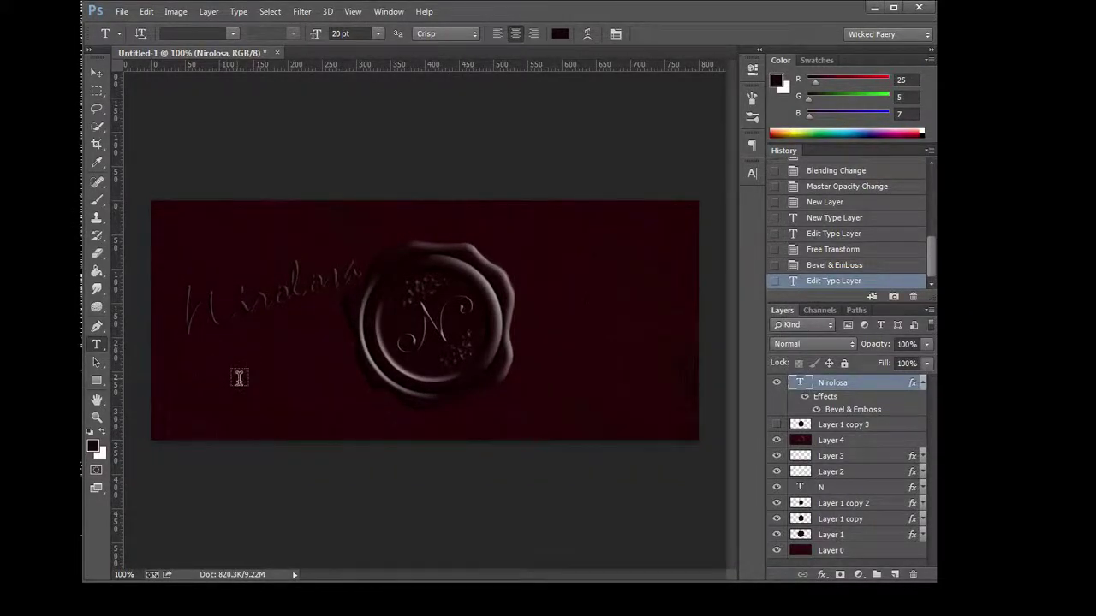
right_click(843, 390)
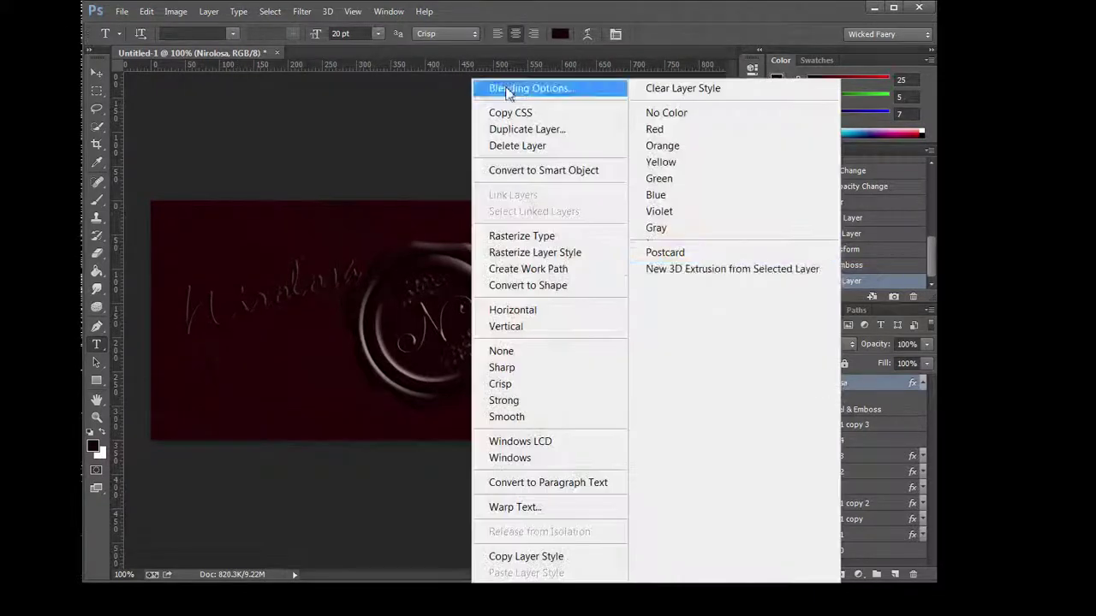
Duplicate the Nirolosa layer and move the copy 59 px below the original.
click(520, 130)
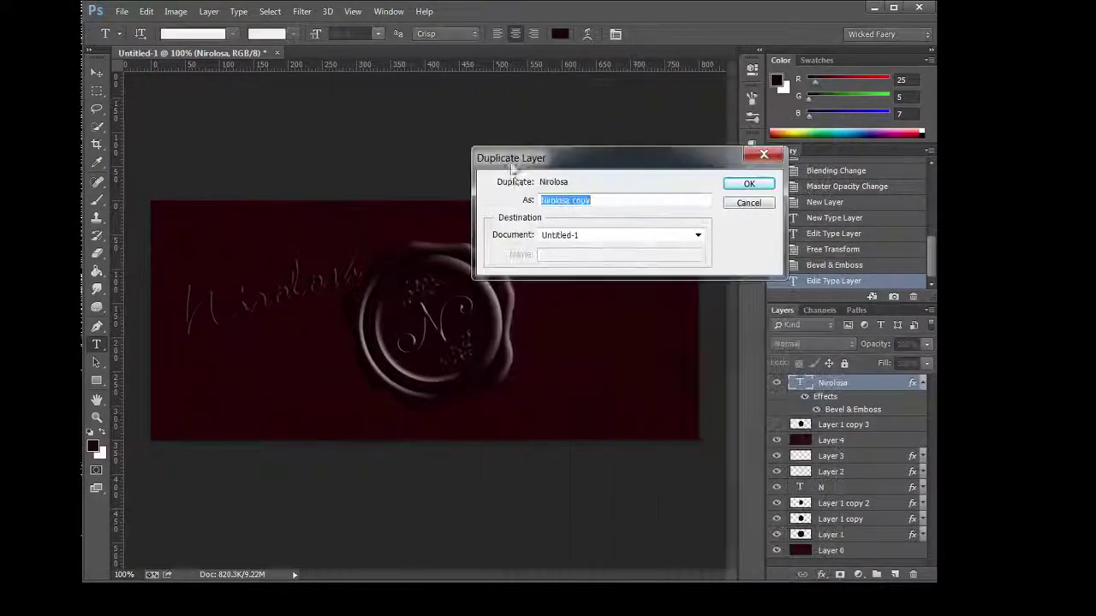
click(750, 184)
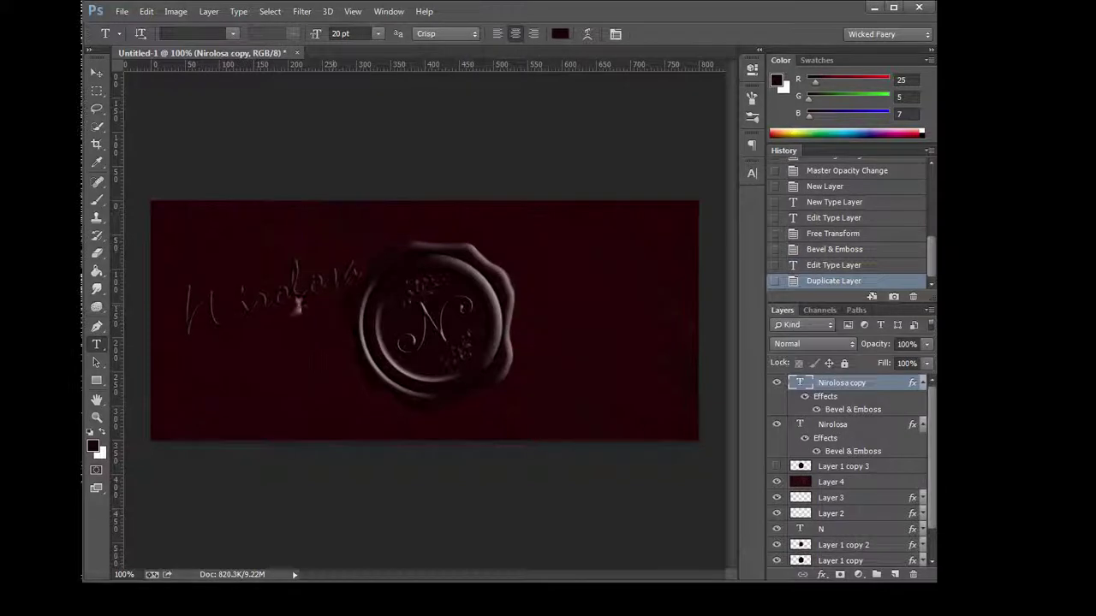
click(97, 73)
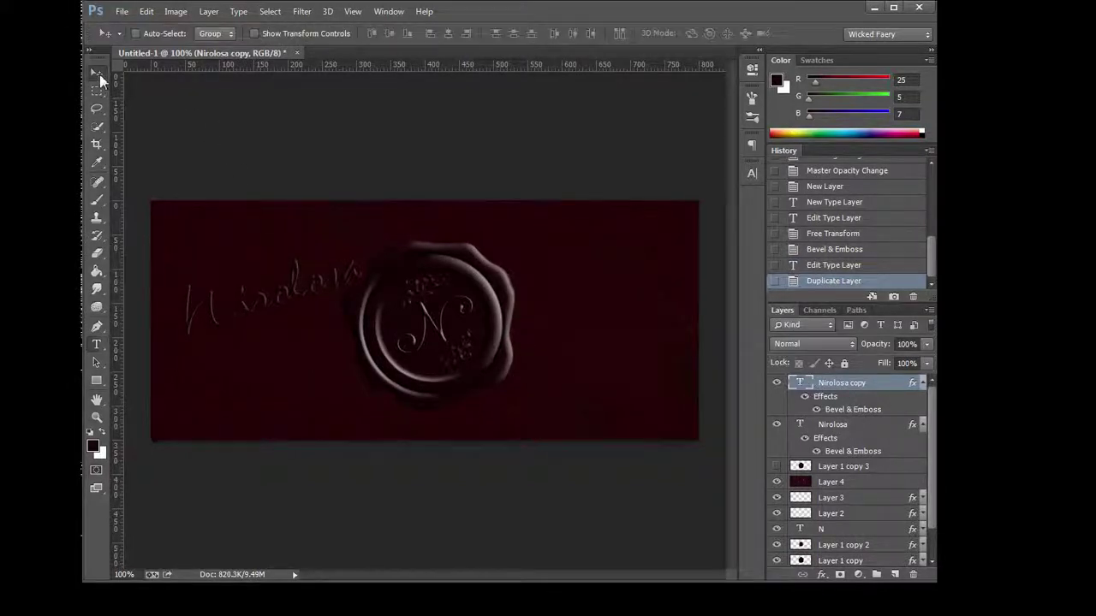
drag(282, 316, 283, 369)
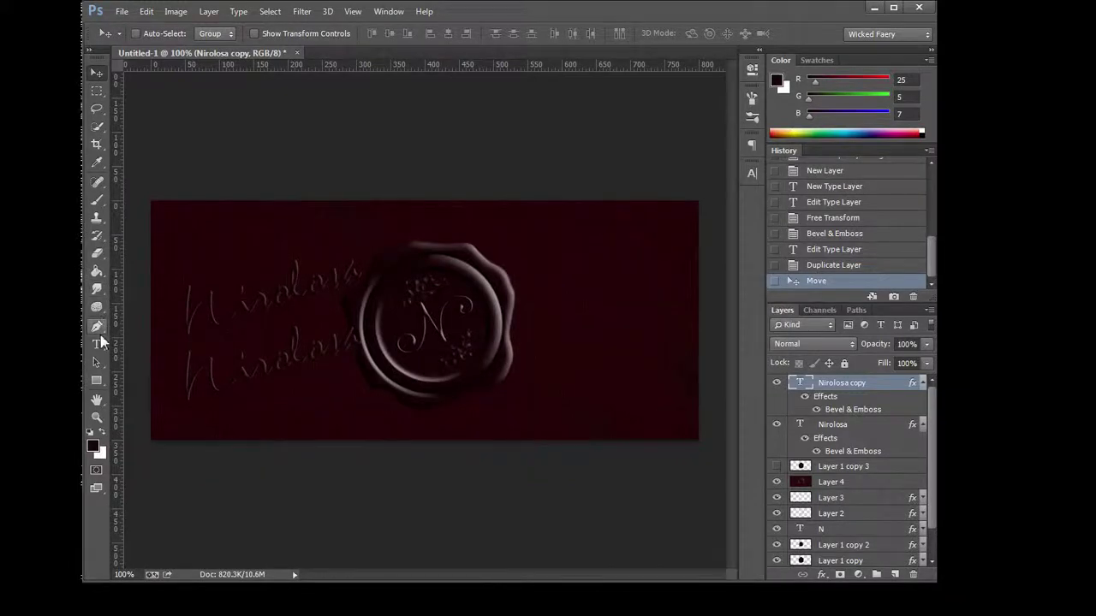
click(97, 344)
double_click(265, 334)
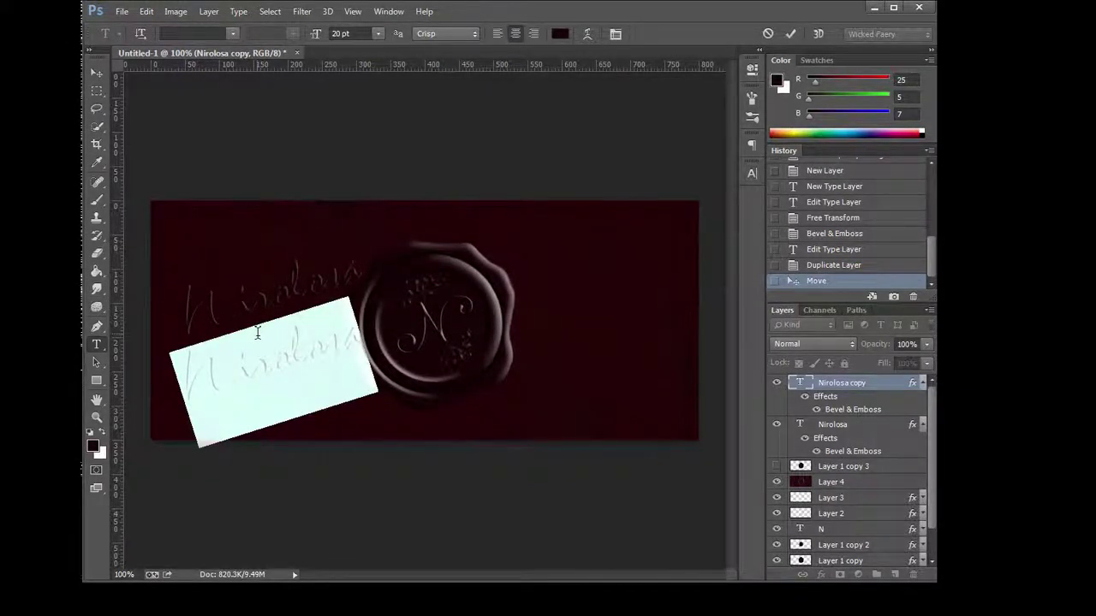
Change the copied caption's text to 'Gaming', nudge it slightly left, and commit.
click(235, 366)
drag(227, 377, 182, 377)
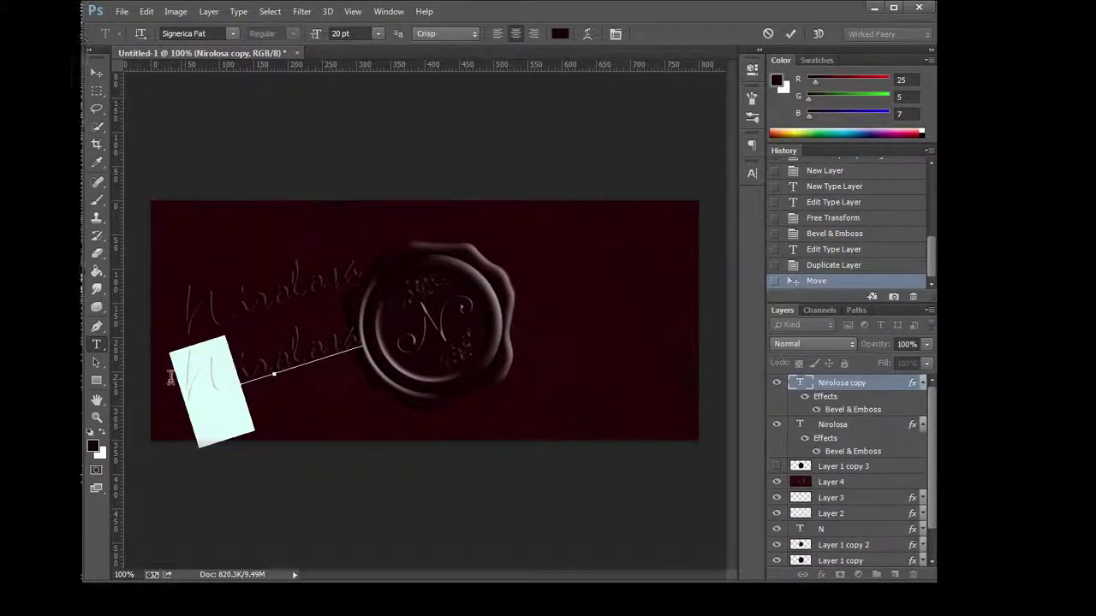
text(C)
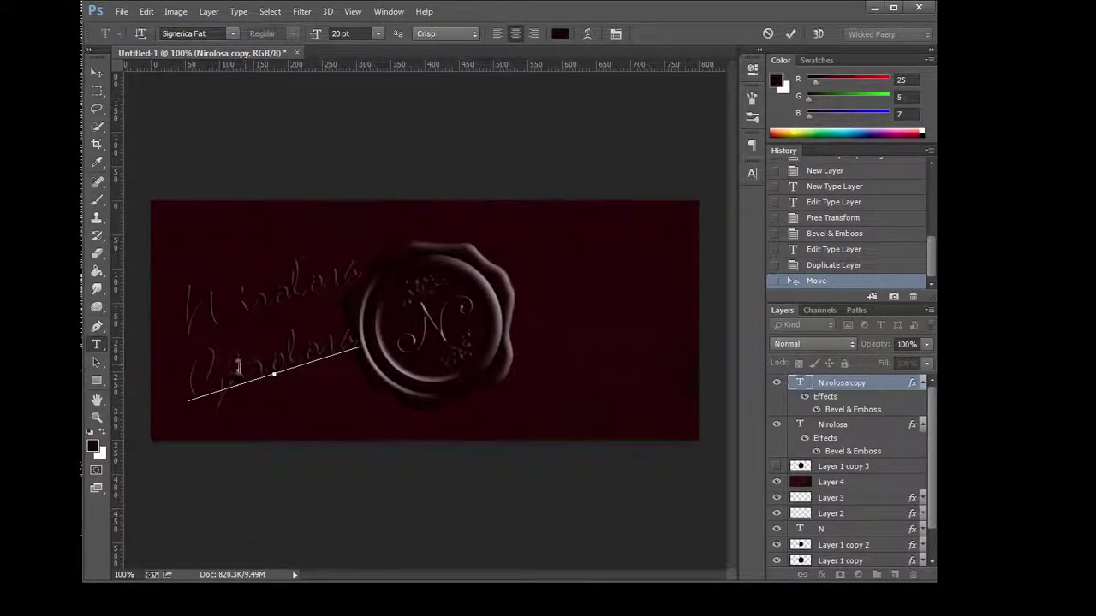
drag(234, 377, 351, 345)
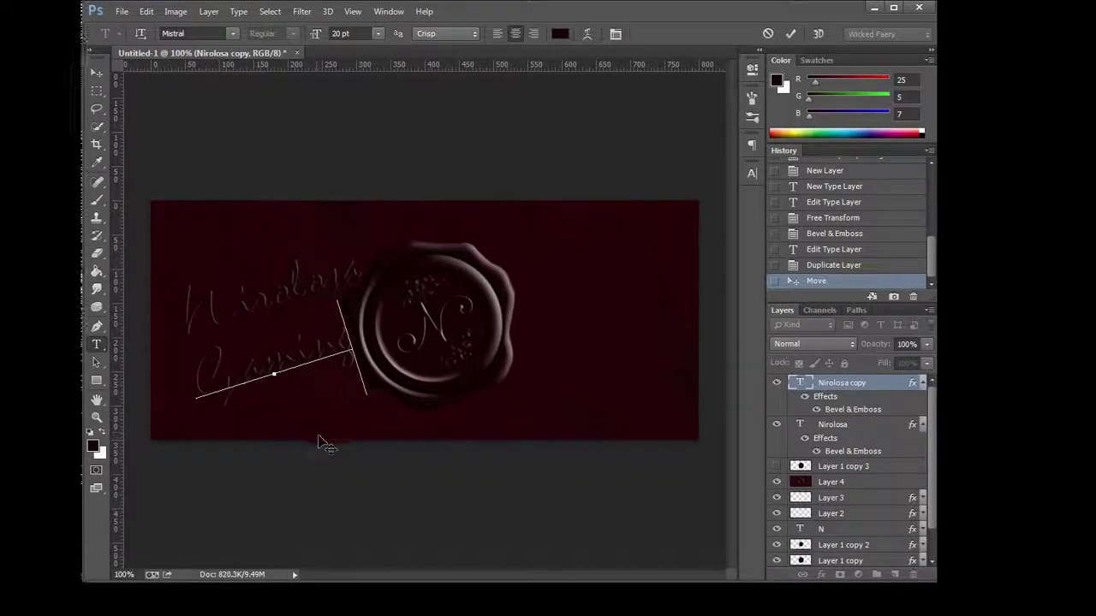
mouse_move(317, 441)
mouse_down()
mouse_move(300, 441)
mouse_move(311, 440)
mouse_up()
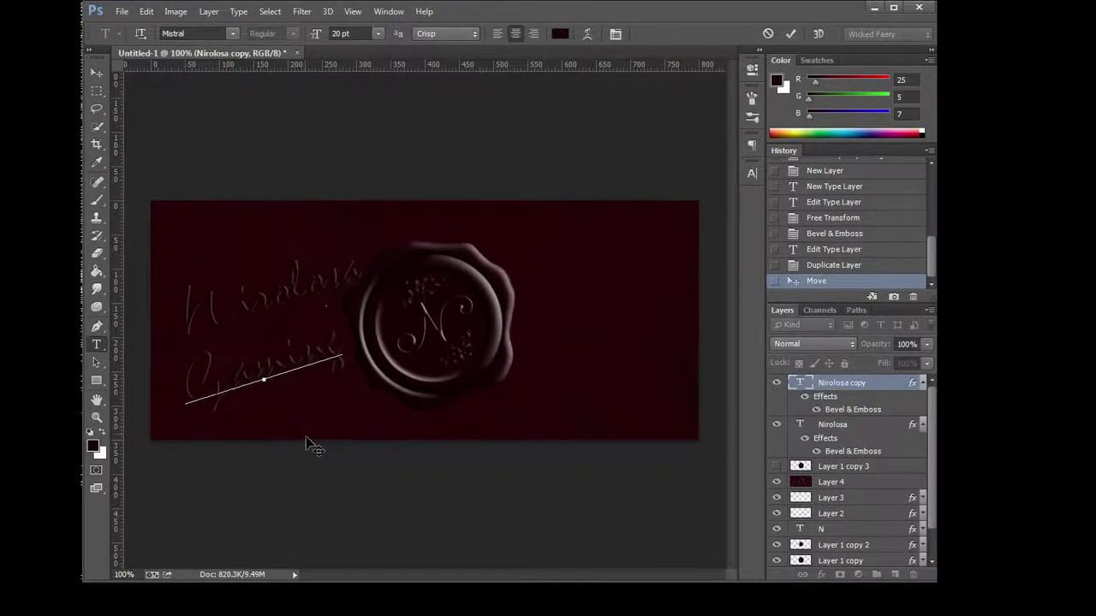
click(846, 385)
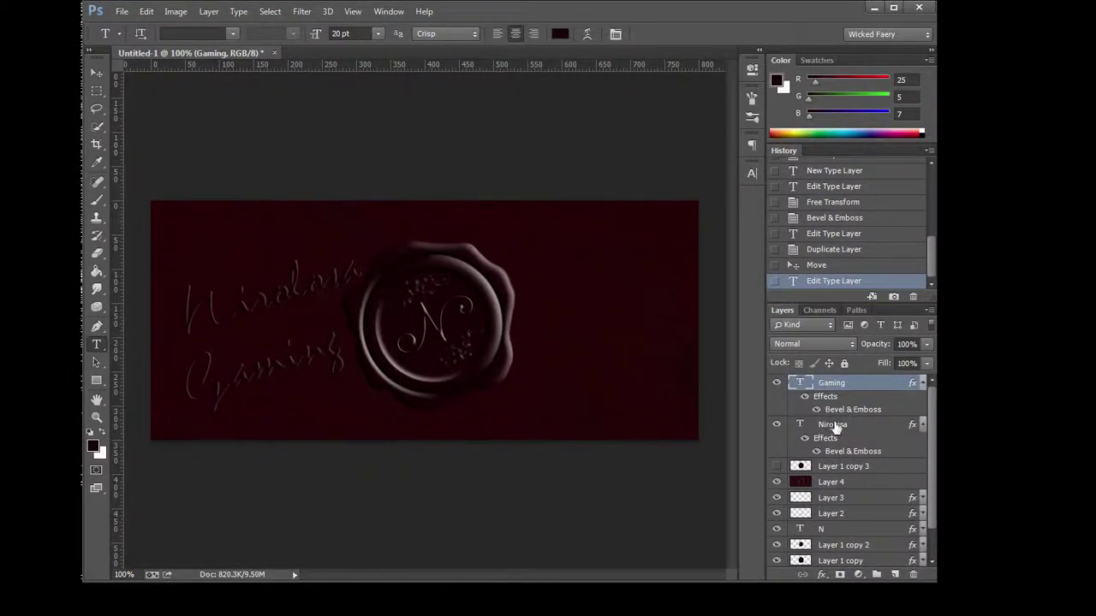
Nudge Nirolosa up-left and Gaming up 18 px, then bring up the chat window.
click(834, 425)
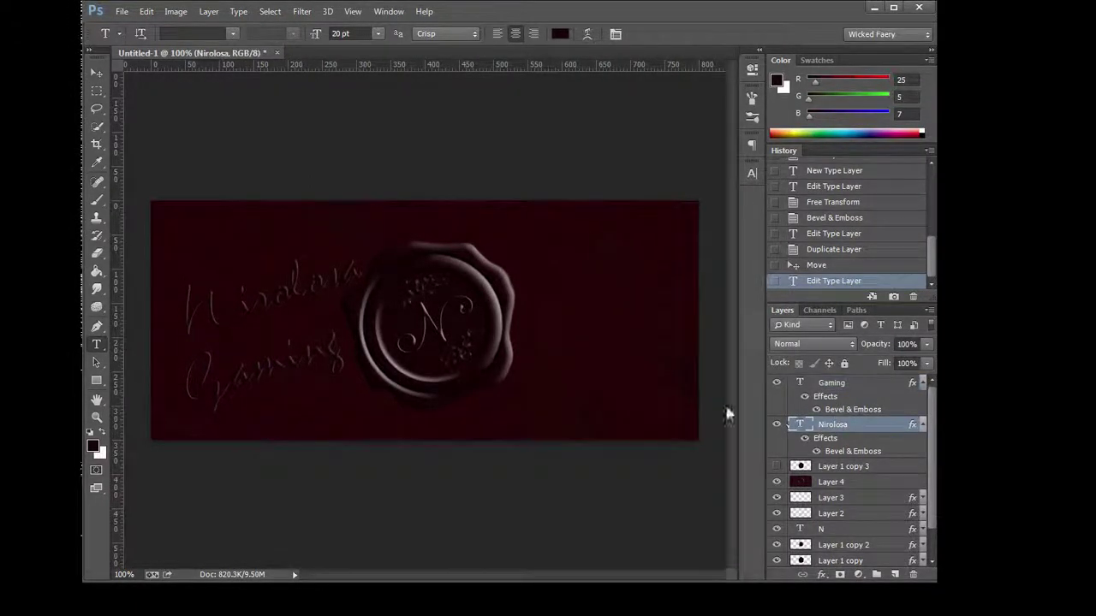
click(98, 76)
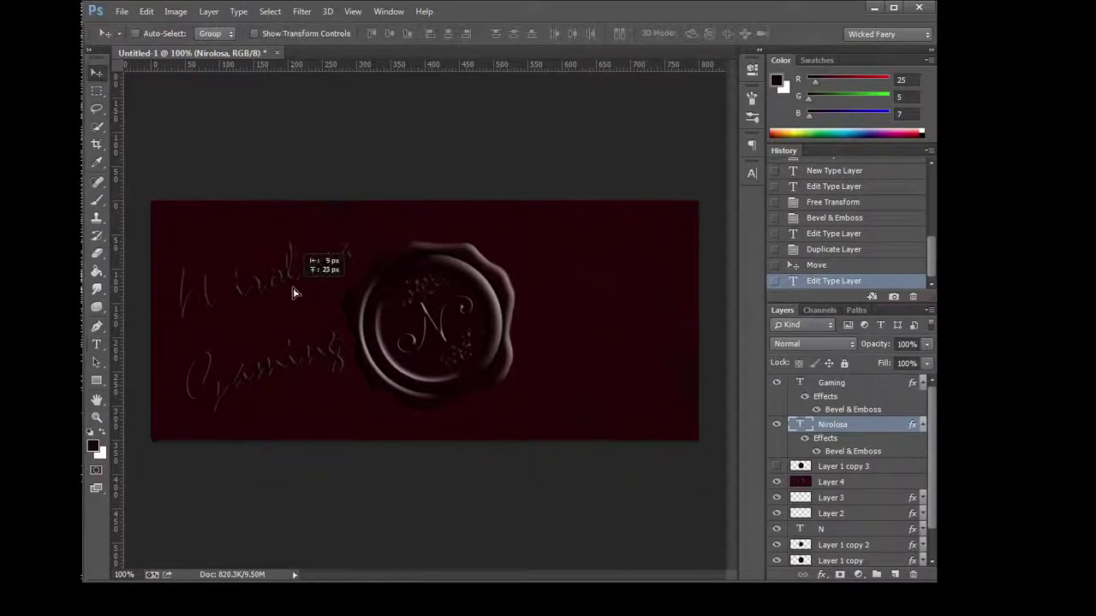
drag(292, 288, 294, 280)
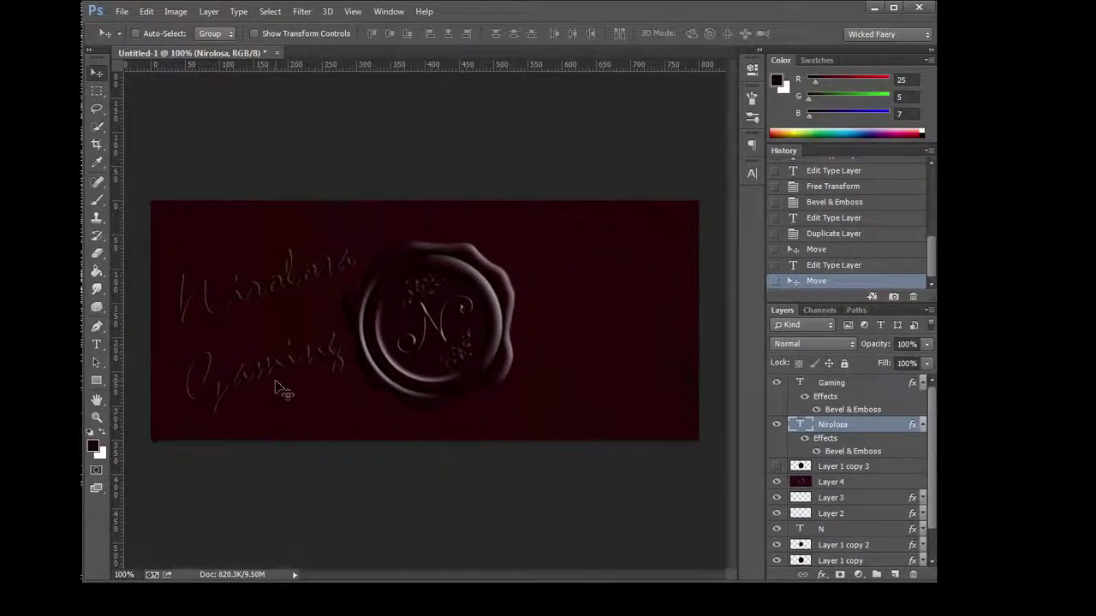
click(836, 387)
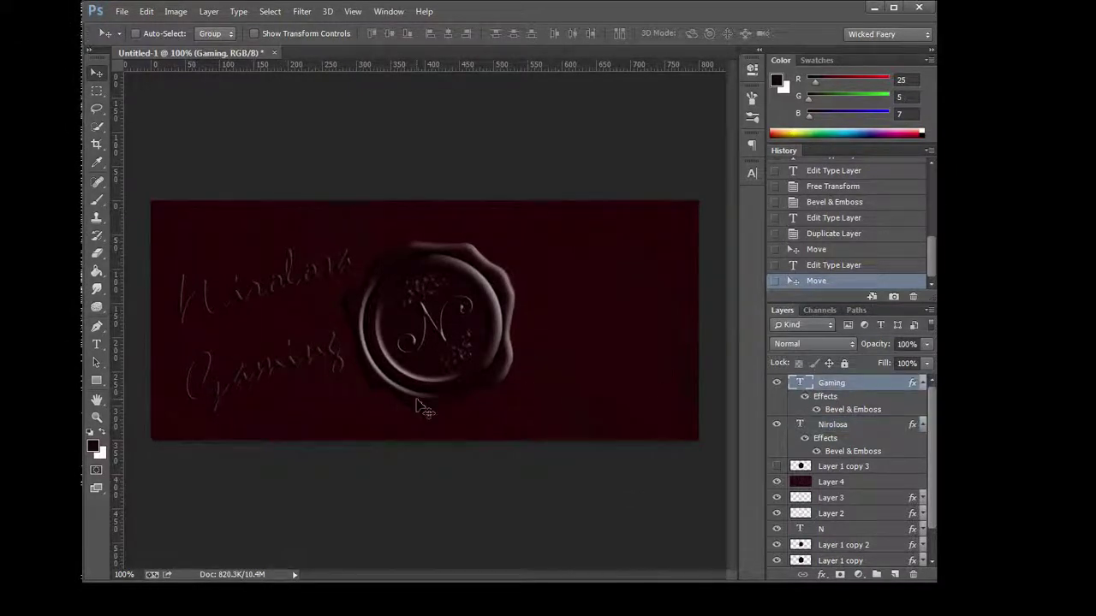
drag(301, 395, 299, 380)
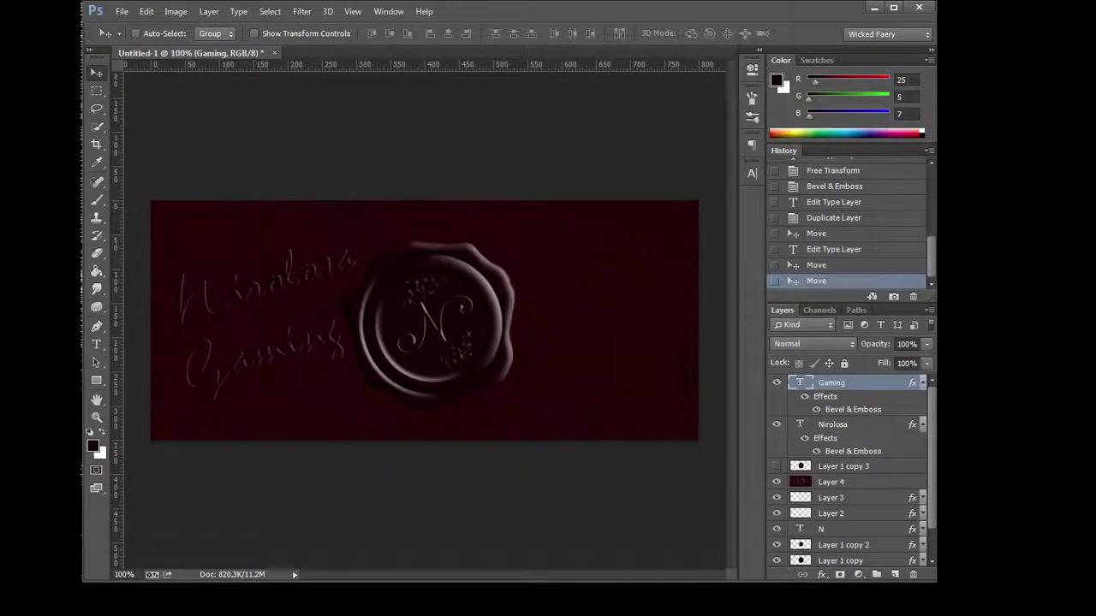
key(alt+Tab)
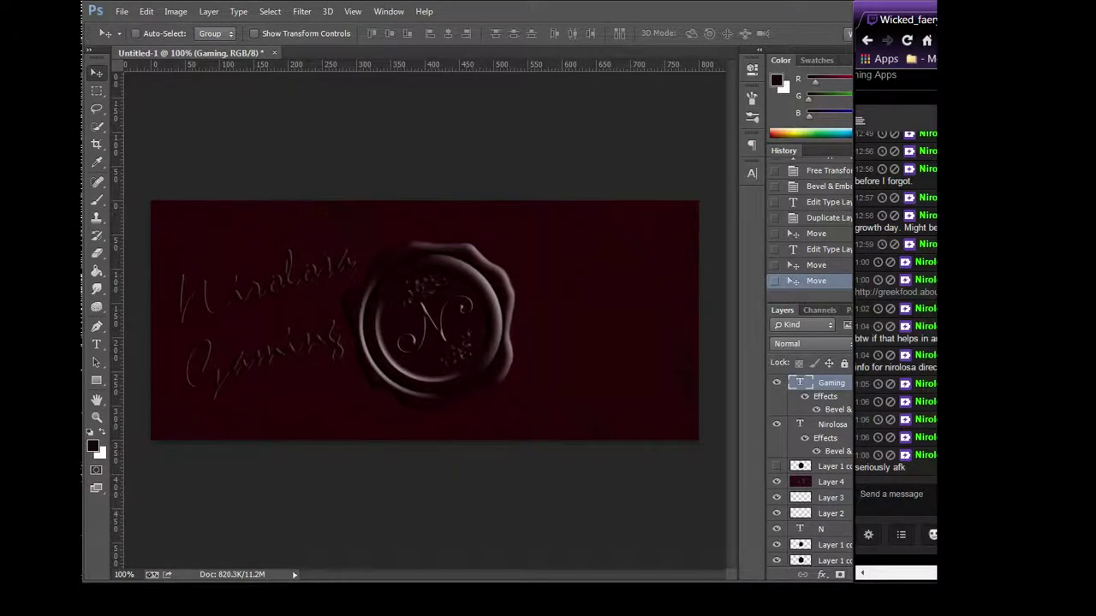
Bring Photoshop back in front of the chat and scroll the Layers panel.
click(479, 490)
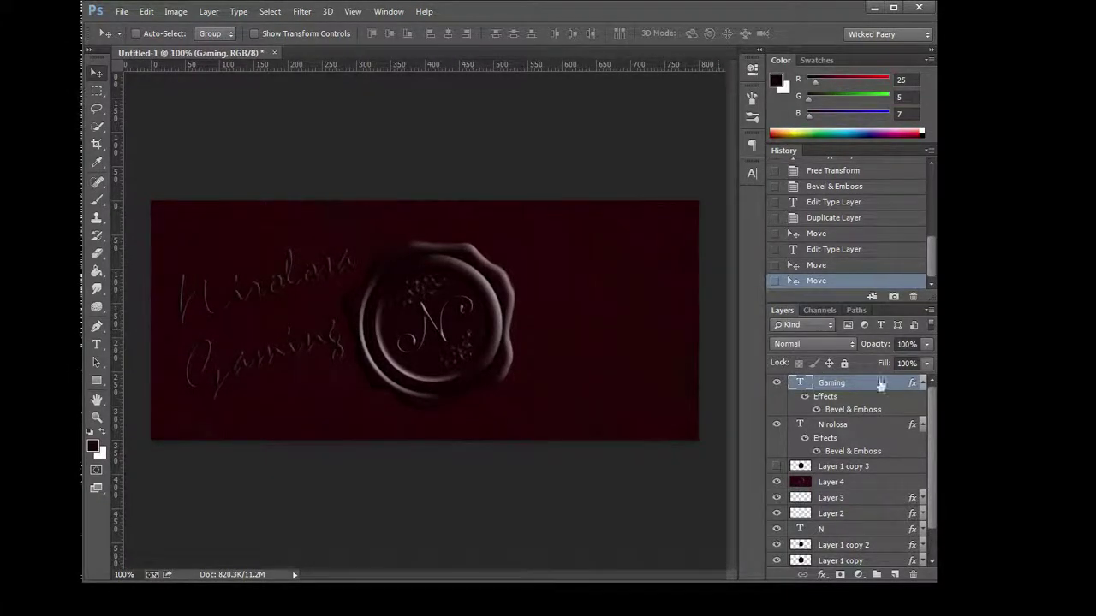
scroll(867, 484, down, 2)
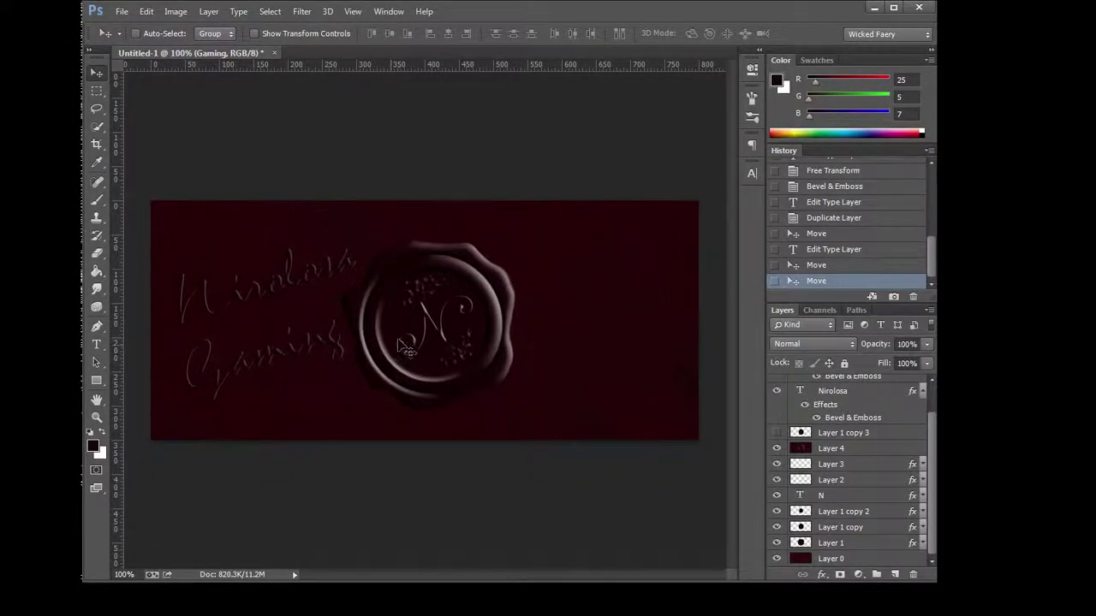
scroll(858, 417, up, 1)
right_click(847, 387)
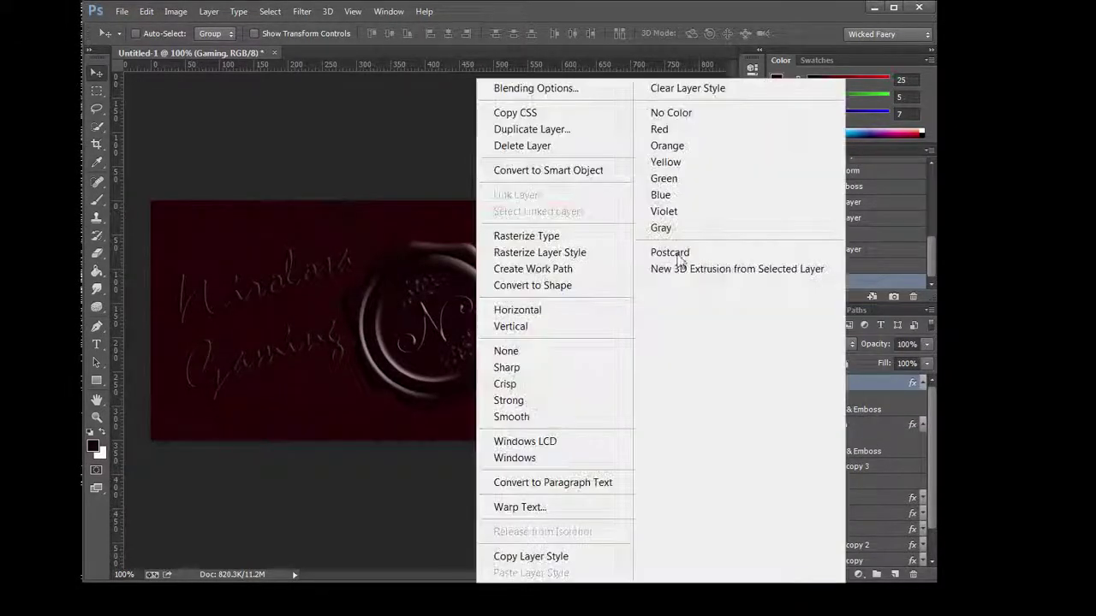
Duplicate the Gaming layer and move the copy right of the wax seal.
click(550, 129)
click(748, 183)
mouse_move(301, 409)
mouse_down()
mouse_move(366, 403)
mouse_move(603, 284)
mouse_up()
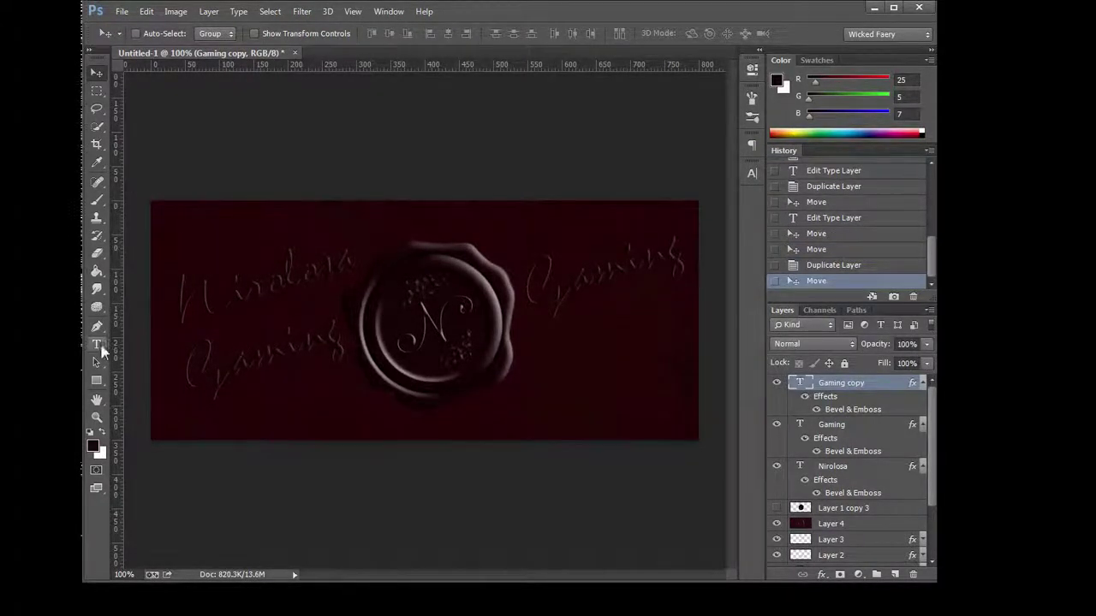
Change the copy's text to Wino, tilt it along a slant, and commit.
click(96, 344)
click(593, 289)
double_click(592, 288)
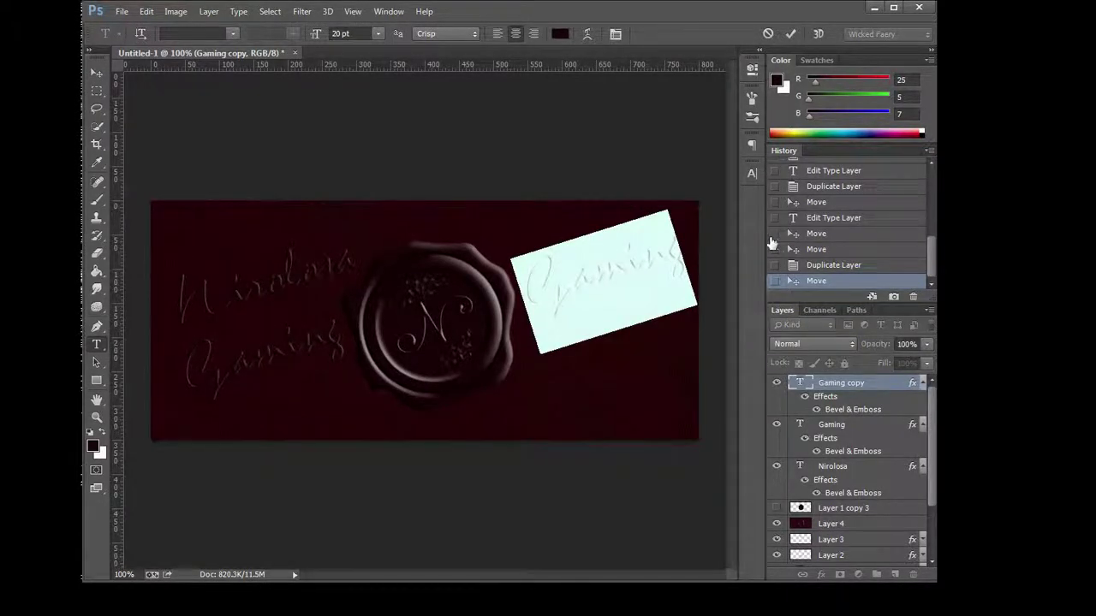
drag(683, 313, 680, 336)
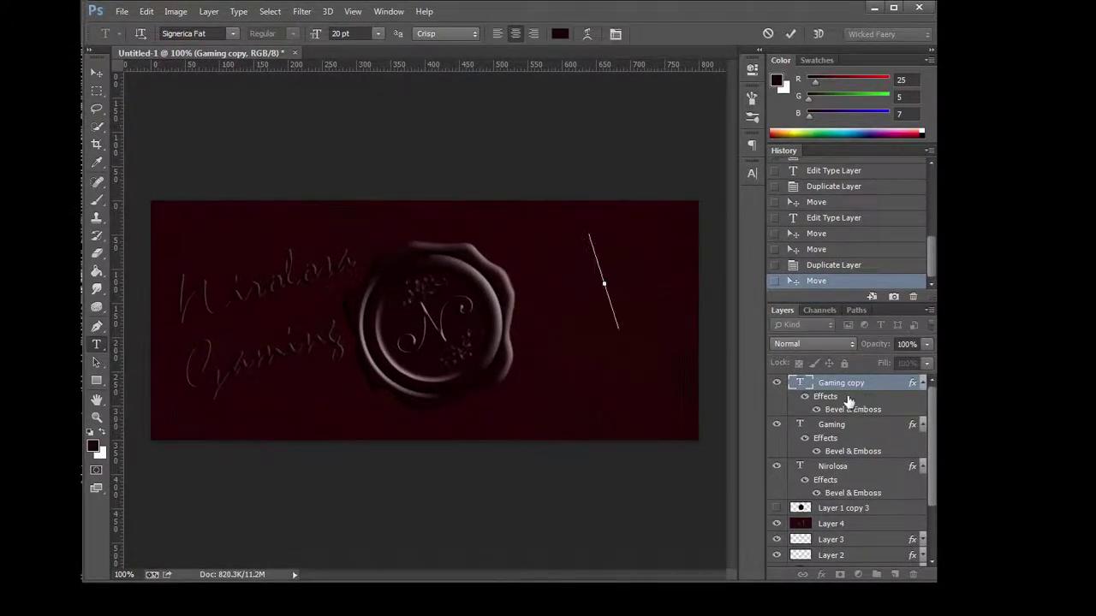
drag(631, 311, 618, 281)
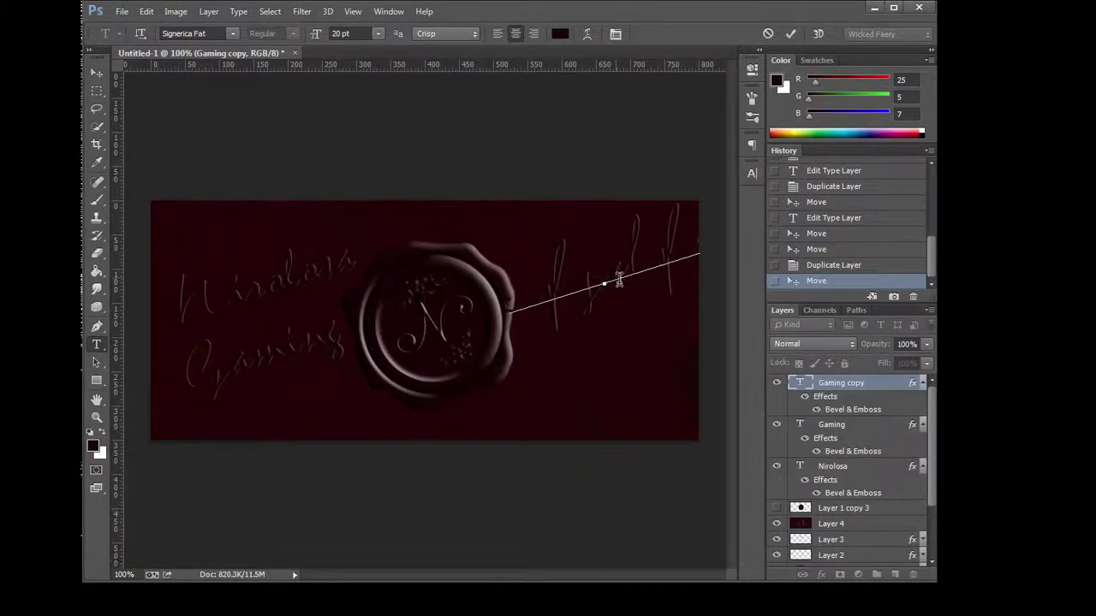
drag(618, 281, 569, 274)
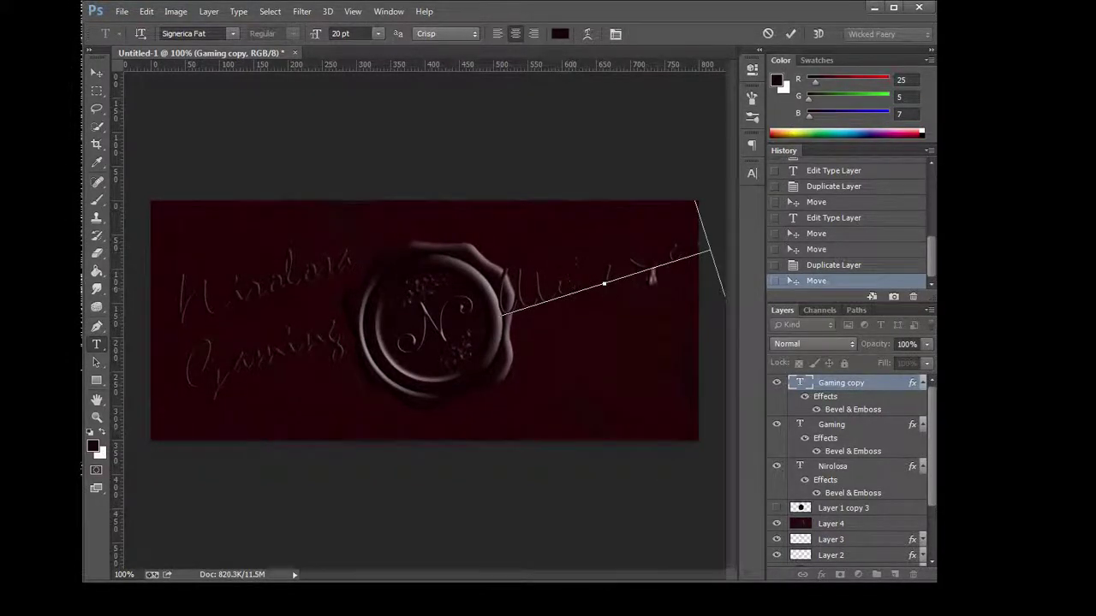
click(846, 391)
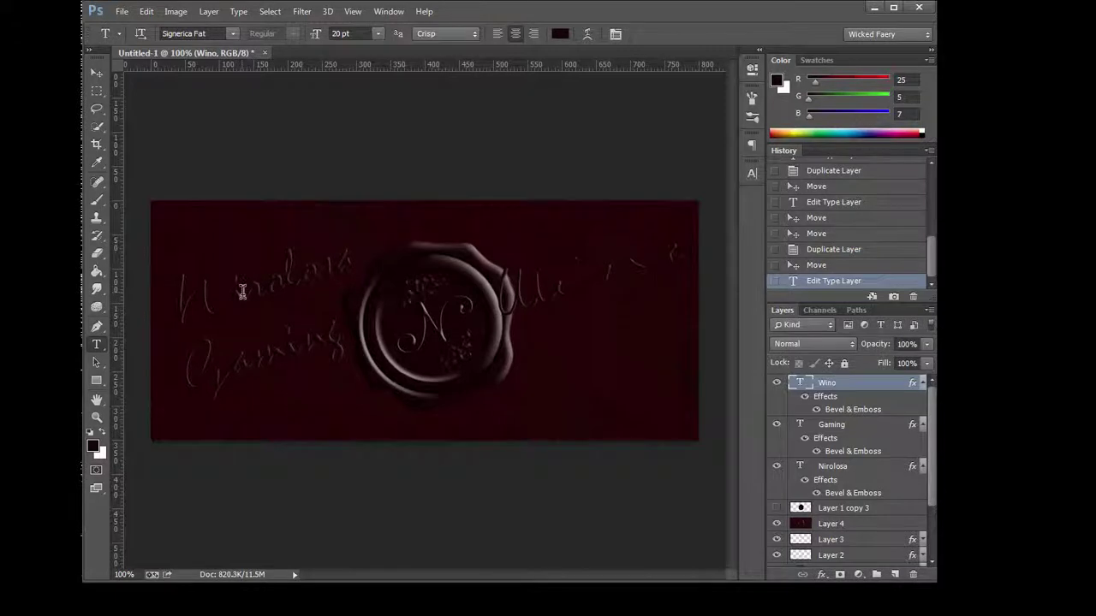
Check the Nirolosa caption's font, leaving it unchanged.
double_click(299, 274)
click(306, 276)
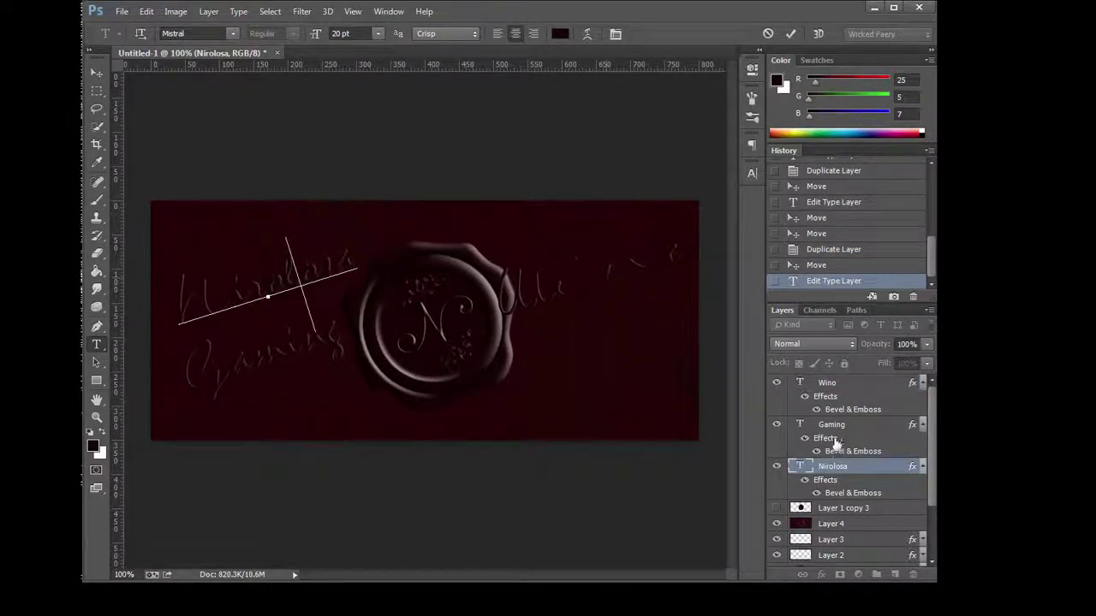
click(844, 471)
click(842, 387)
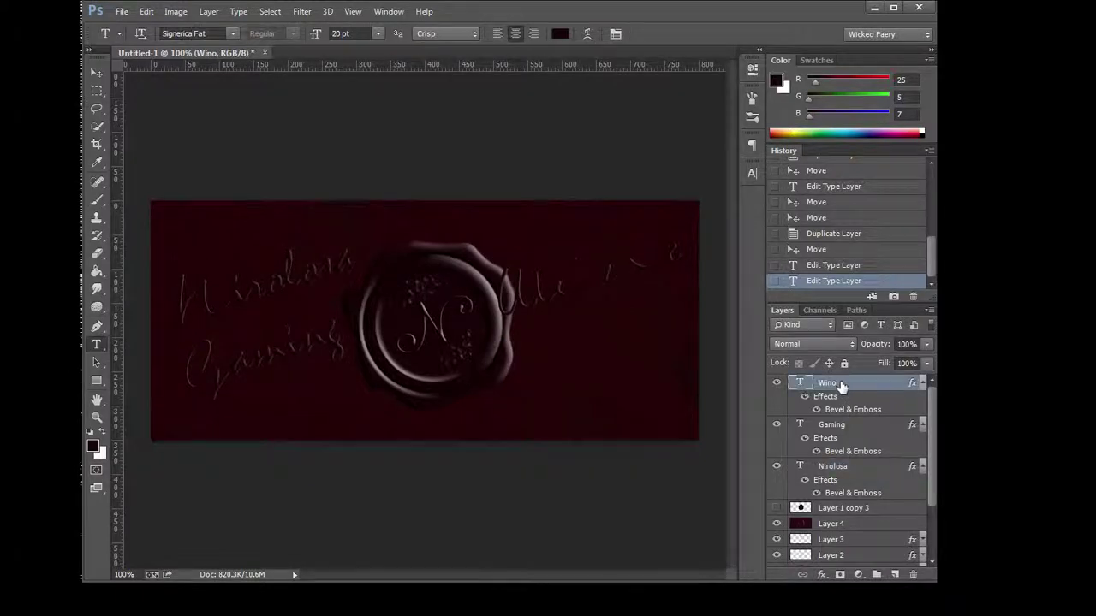
Set the Wino caption's font to Mistral.
double_click(616, 279)
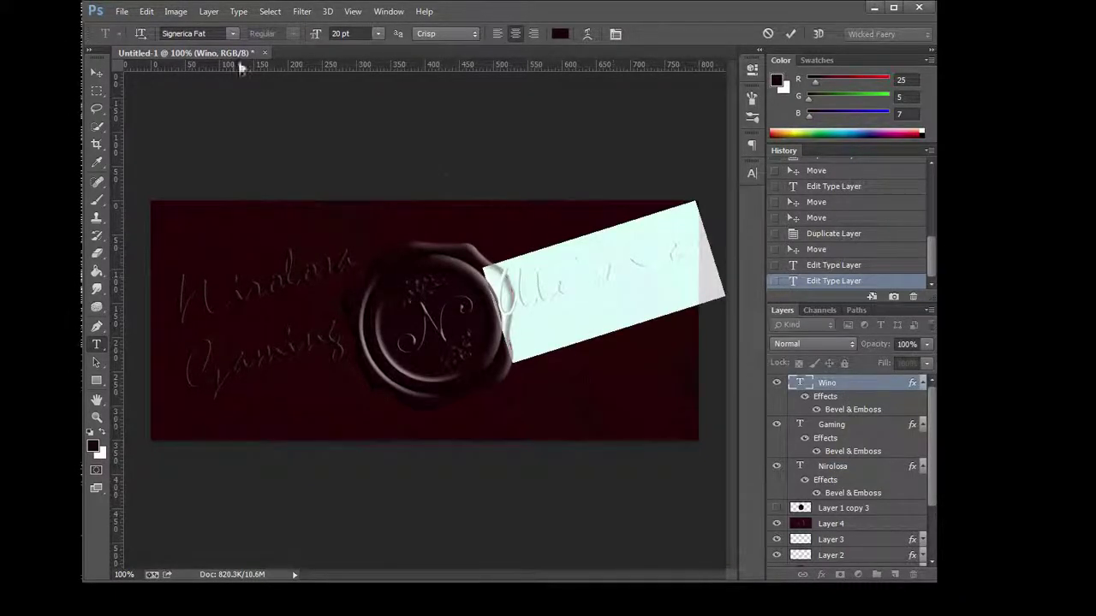
click(232, 33)
scroll(257, 257, down, 5)
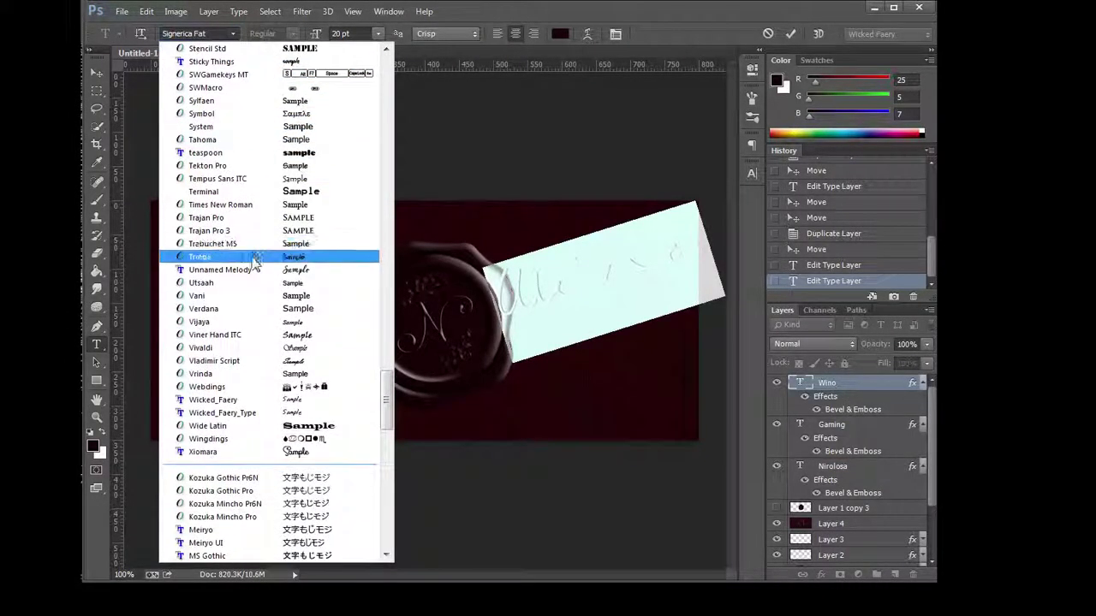
scroll(254, 264, up, 4)
scroll(253, 264, up, 4)
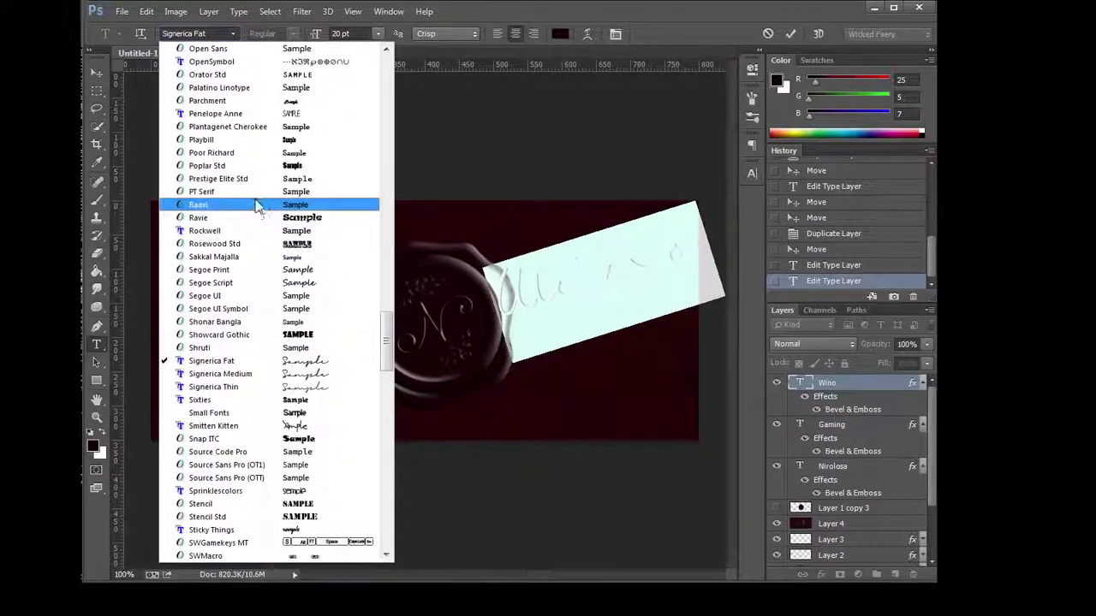
scroll(257, 222, up, 2)
scroll(256, 193, up, 3)
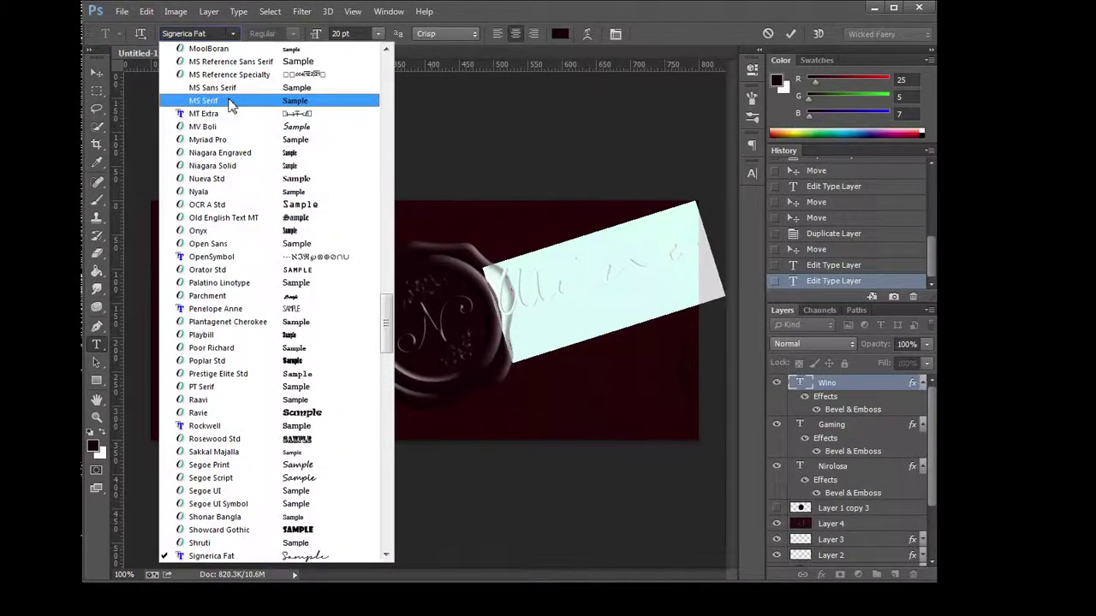
scroll(230, 103, up, 2)
click(226, 152)
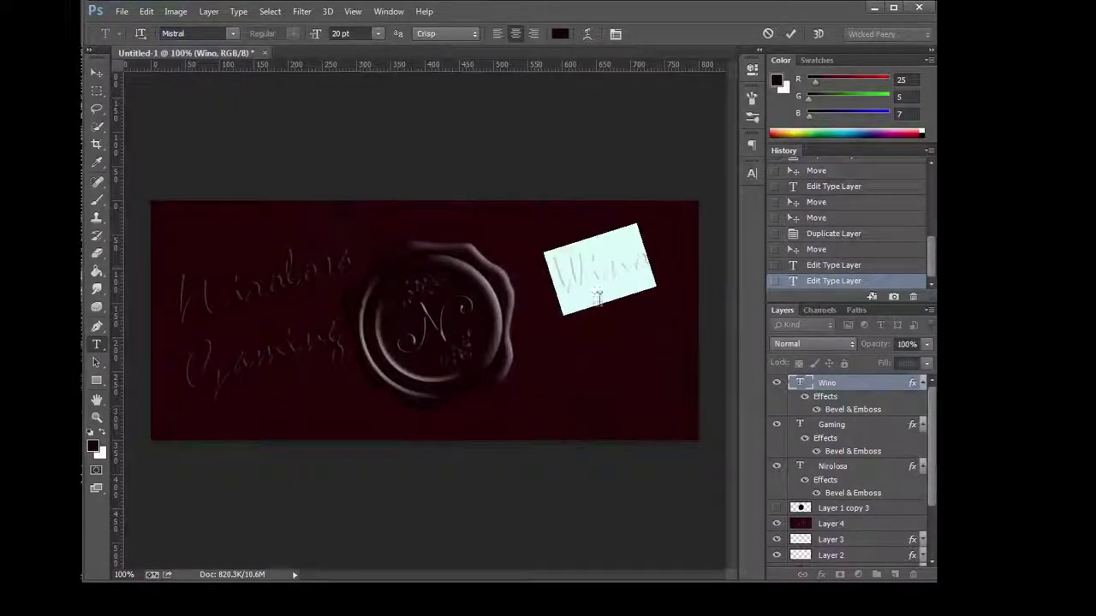
Resize the Wino text from 20 pt to 14 pt and commit.
click(632, 280)
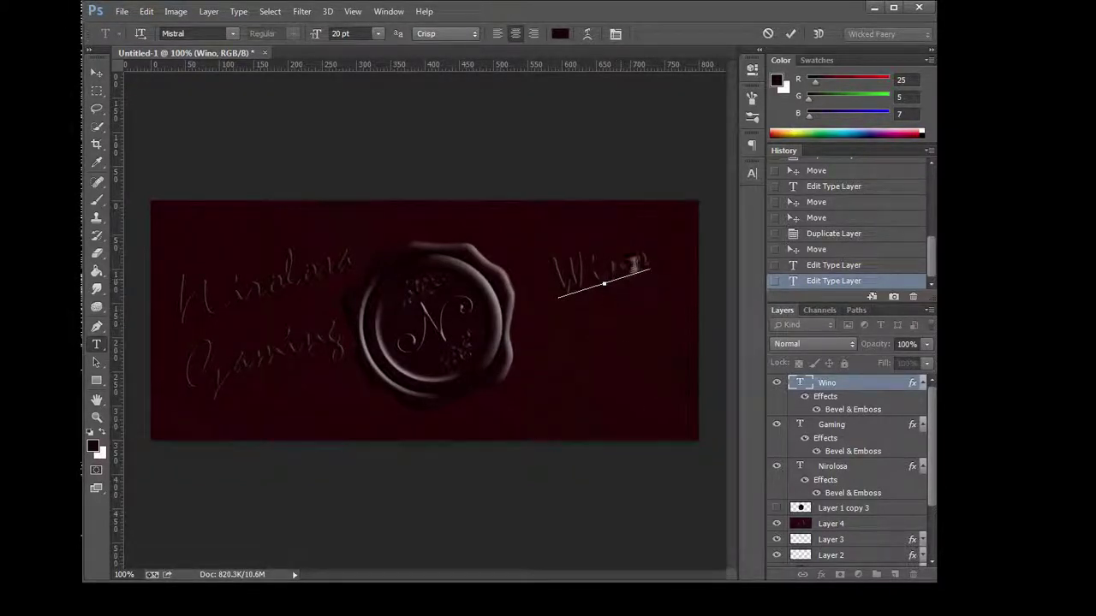
drag(645, 262, 525, 297)
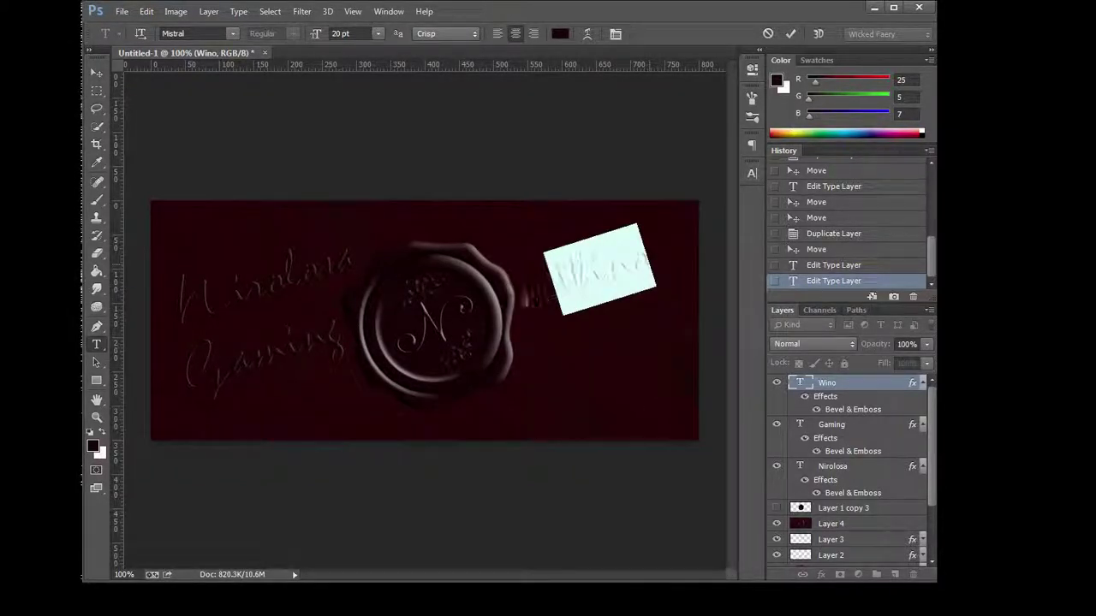
click(377, 34)
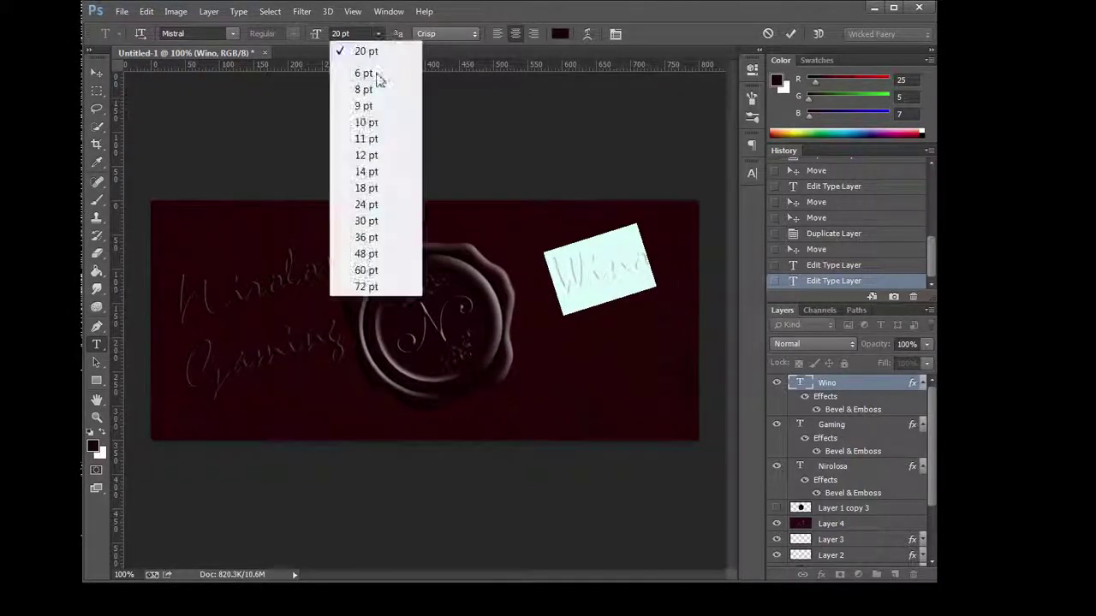
click(372, 173)
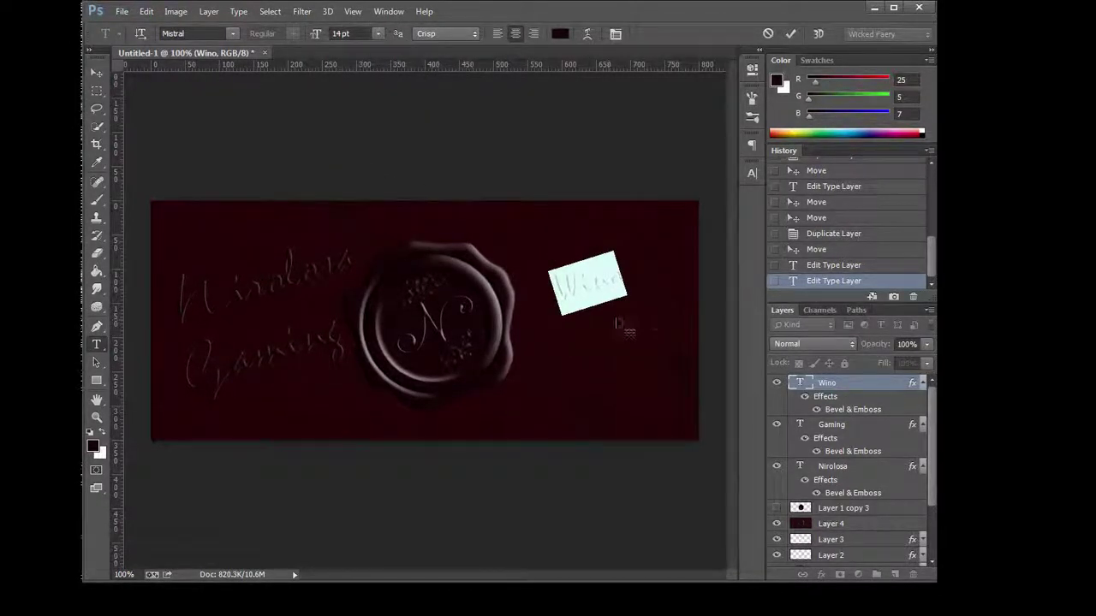
click(792, 34)
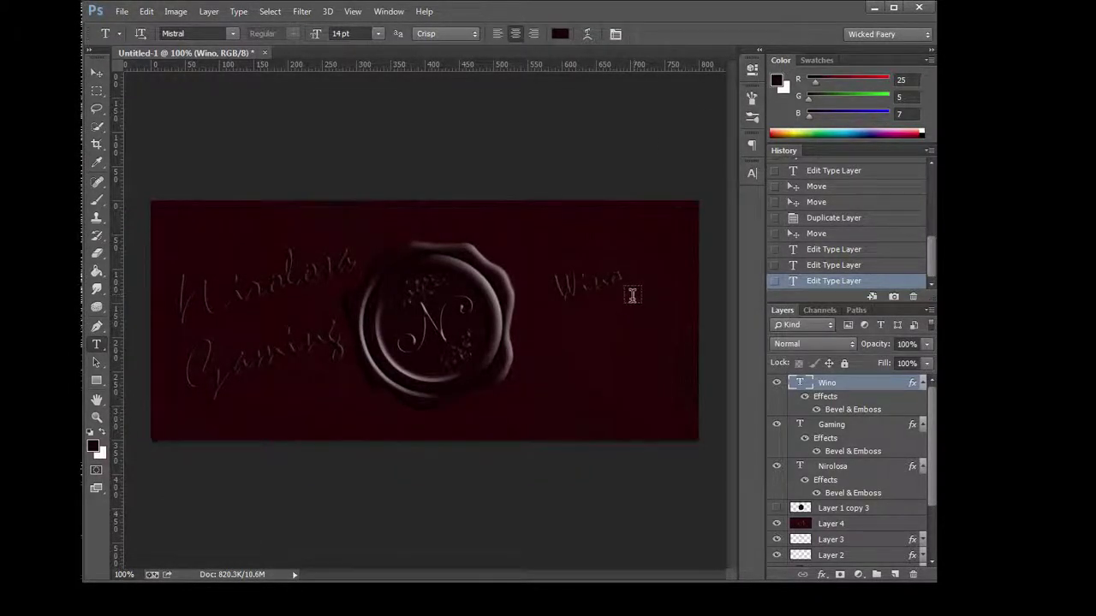
right_click(599, 286)
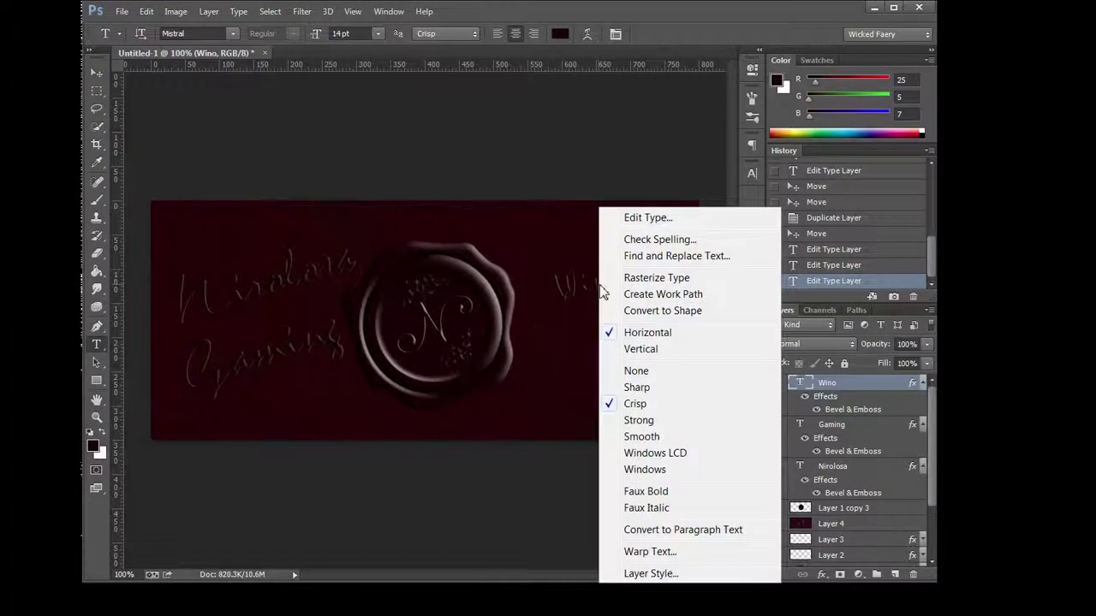
Duplicate the Wino layer, move the copy below it, and retype its caption word.
right_click(850, 398)
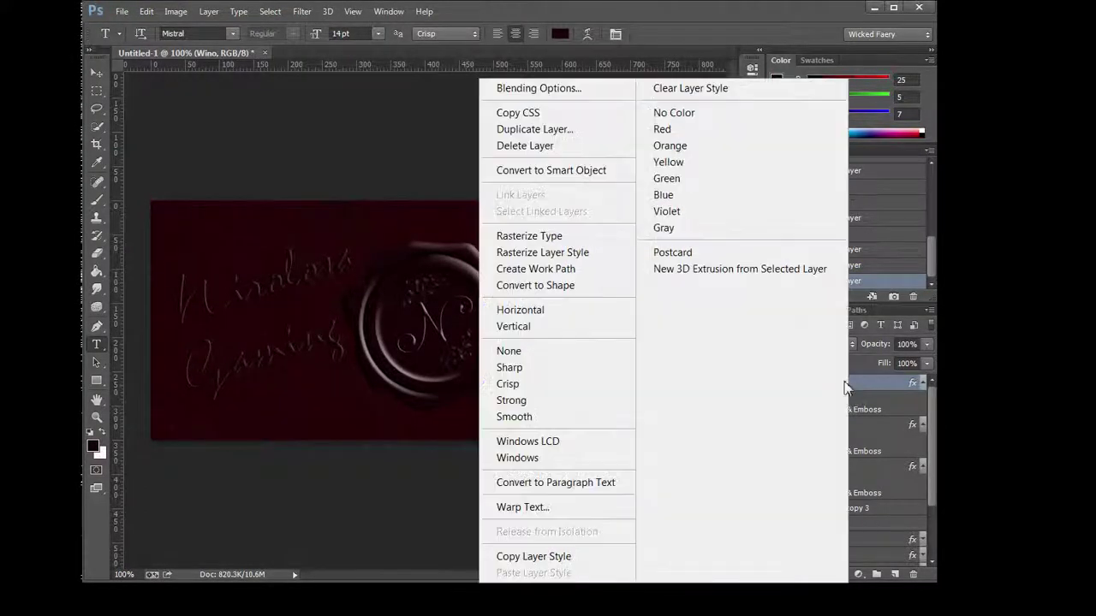
click(529, 130)
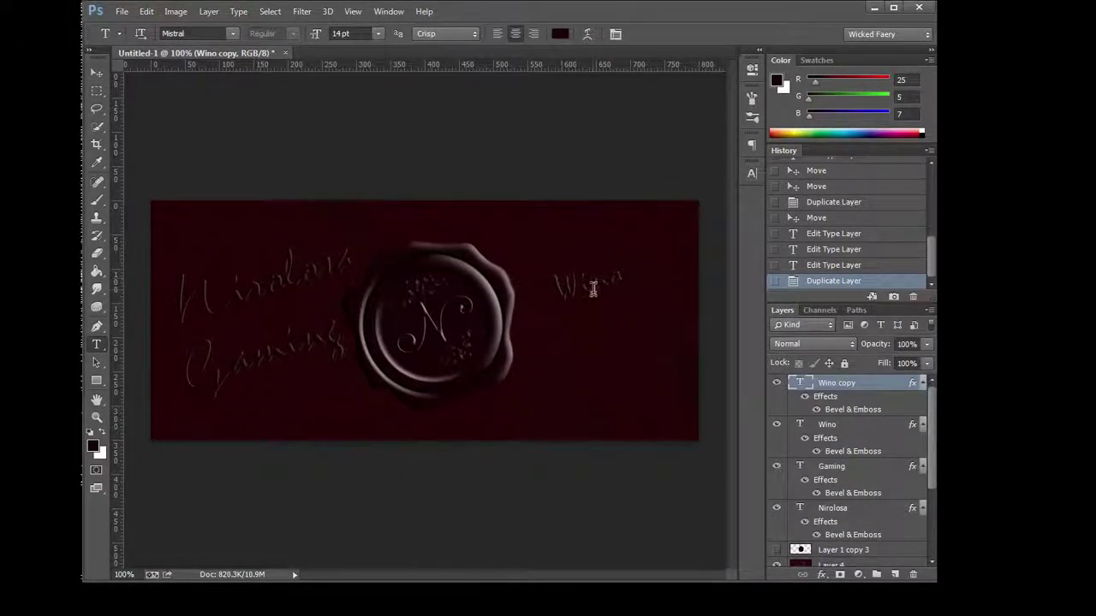
click(590, 291)
mouse_move(611, 351)
mouse_down()
mouse_move(621, 407)
mouse_move(610, 400)
mouse_up()
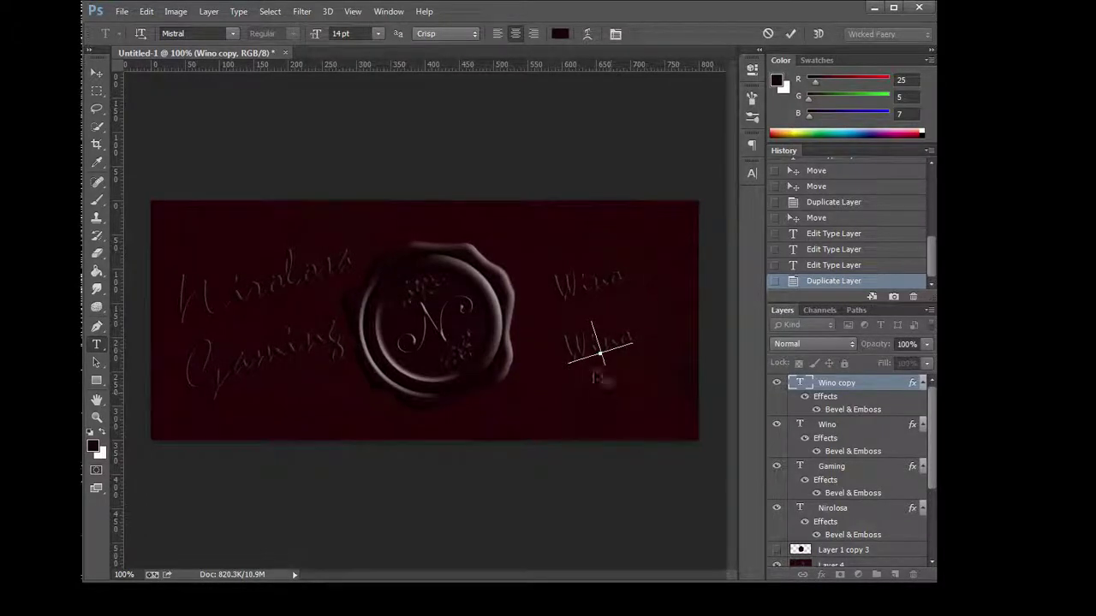
key(ctrl+a)
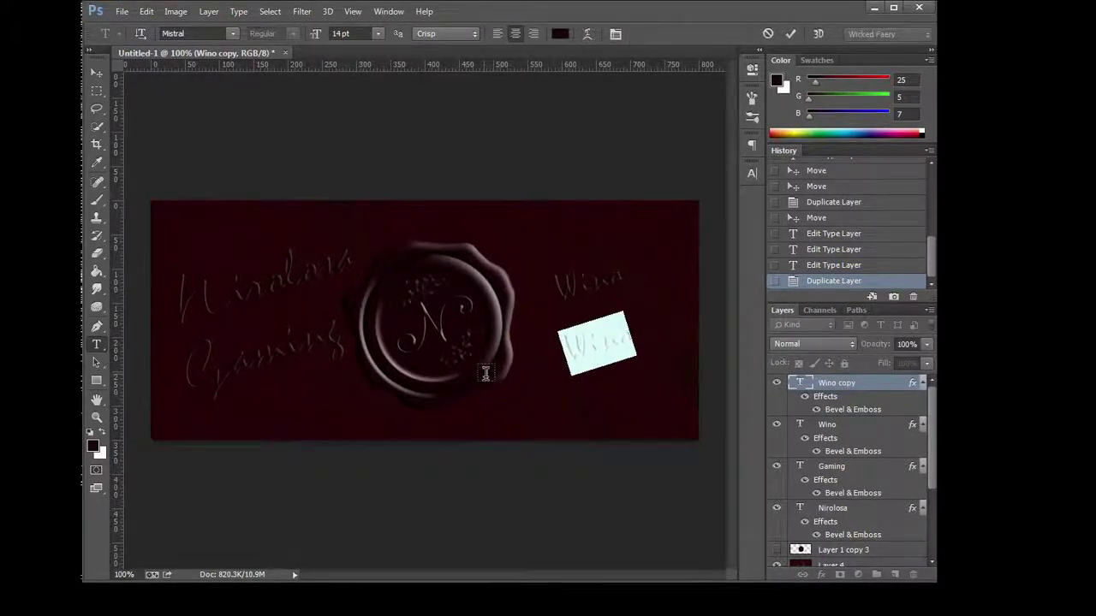
text(Wodka)
text(prises)
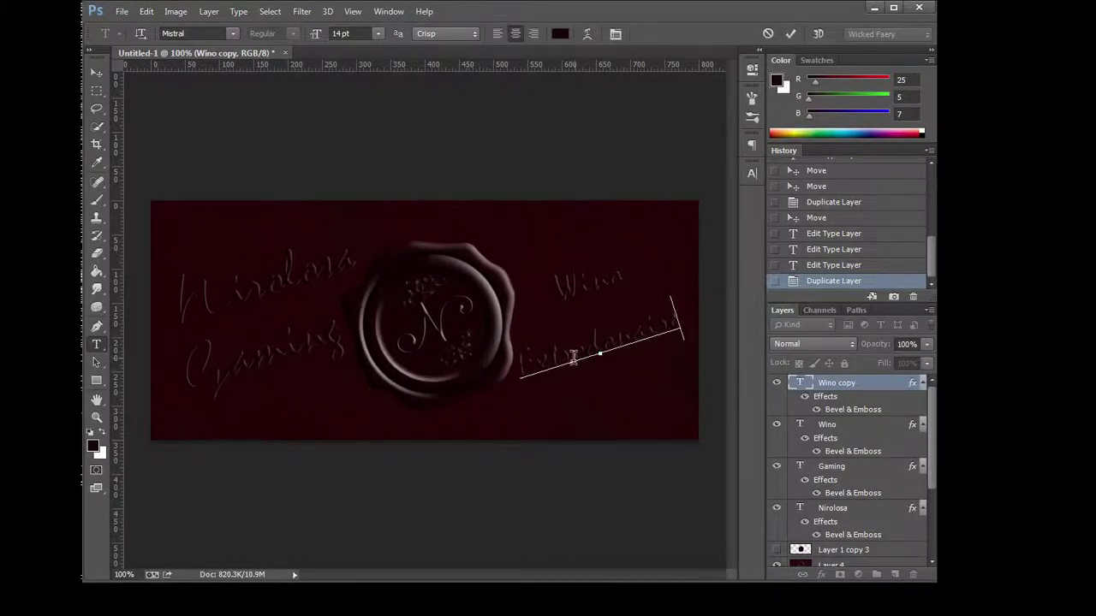
click(854, 387)
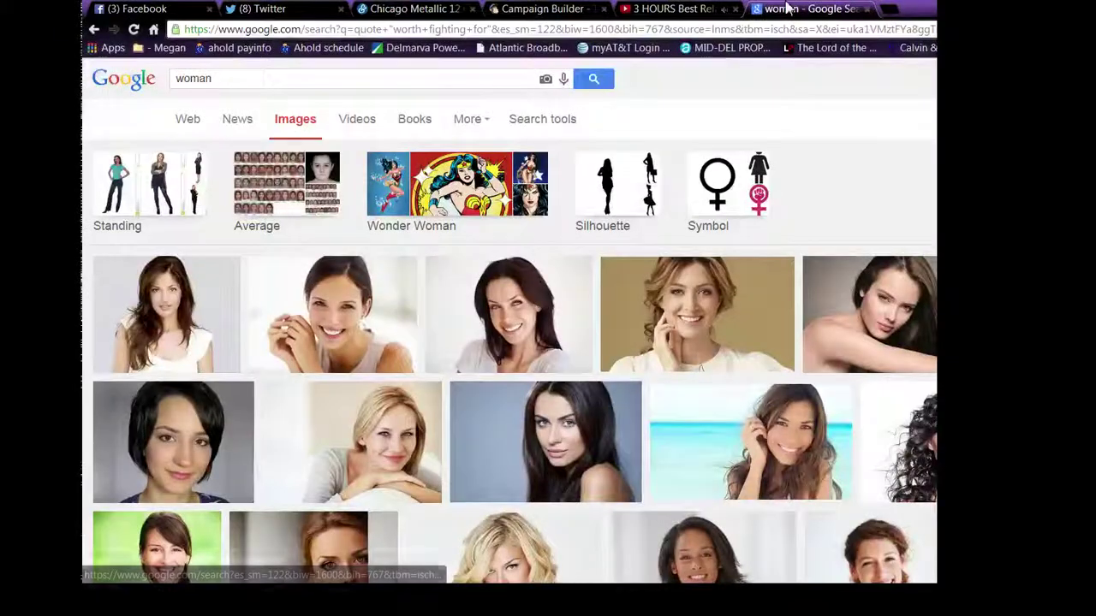
Search Google for 'extrordinaire' and copy the corrected spelling 'extraordinaire'.
click(786, 31)
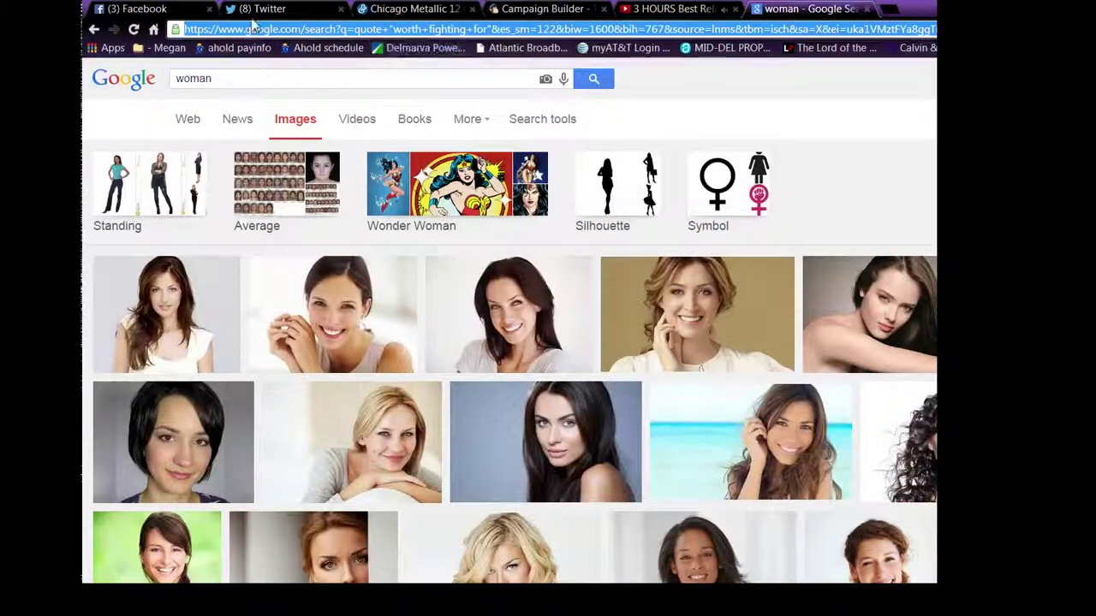
click(867, 8)
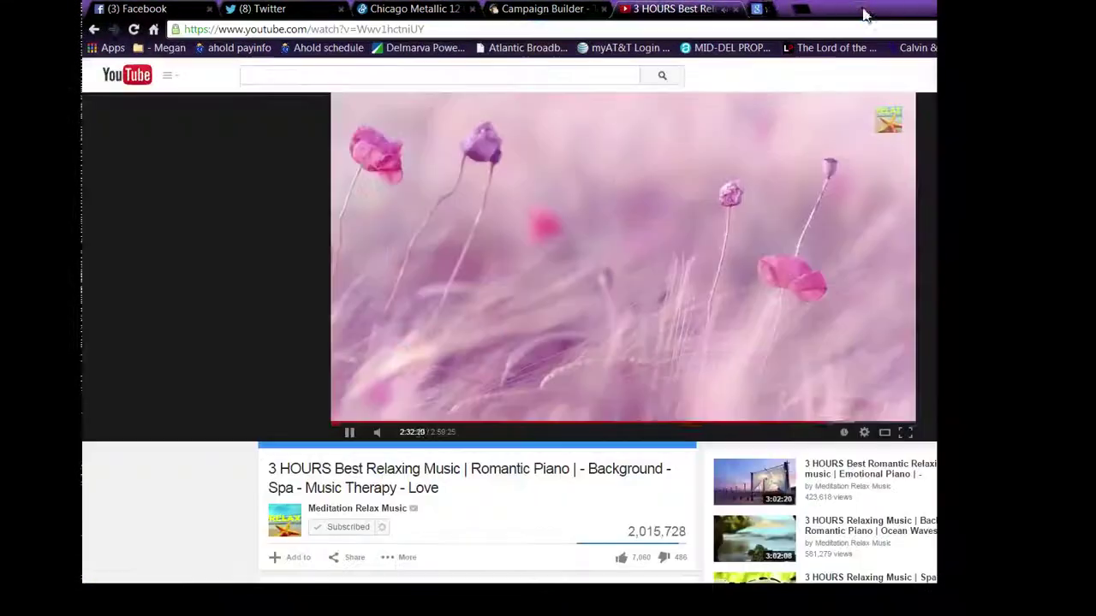
click(760, 12)
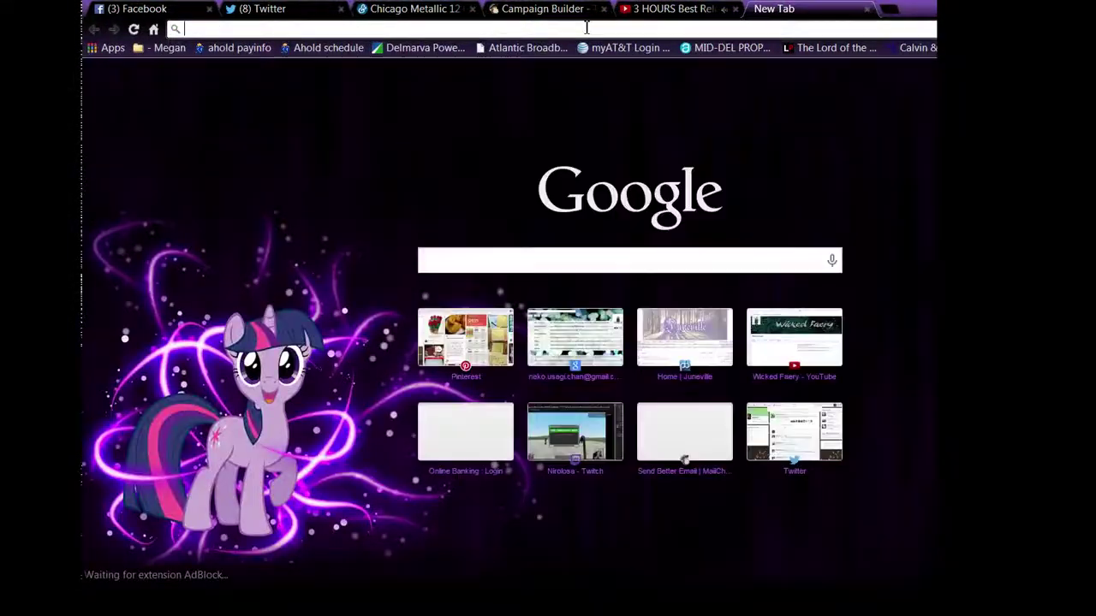
text(extrod)
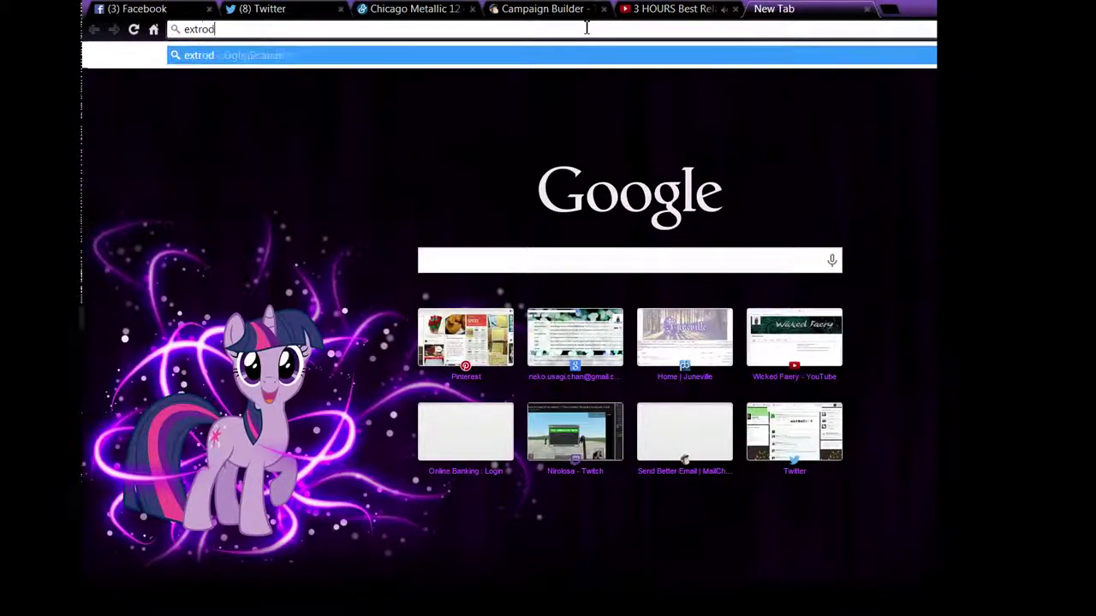
key(BackSpace)
text(rdinaire)
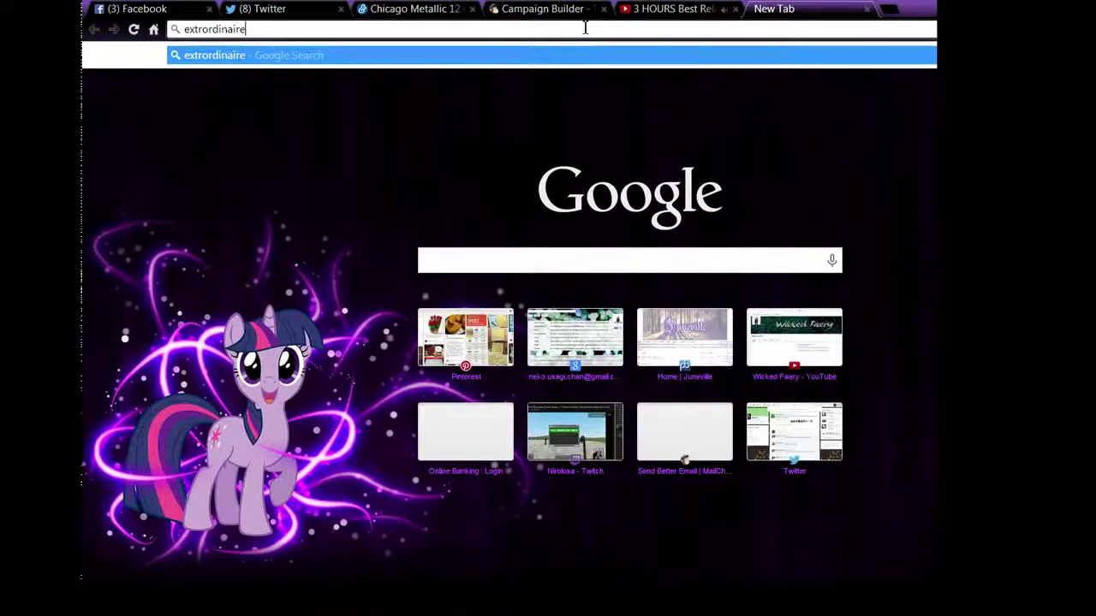
key(Return)
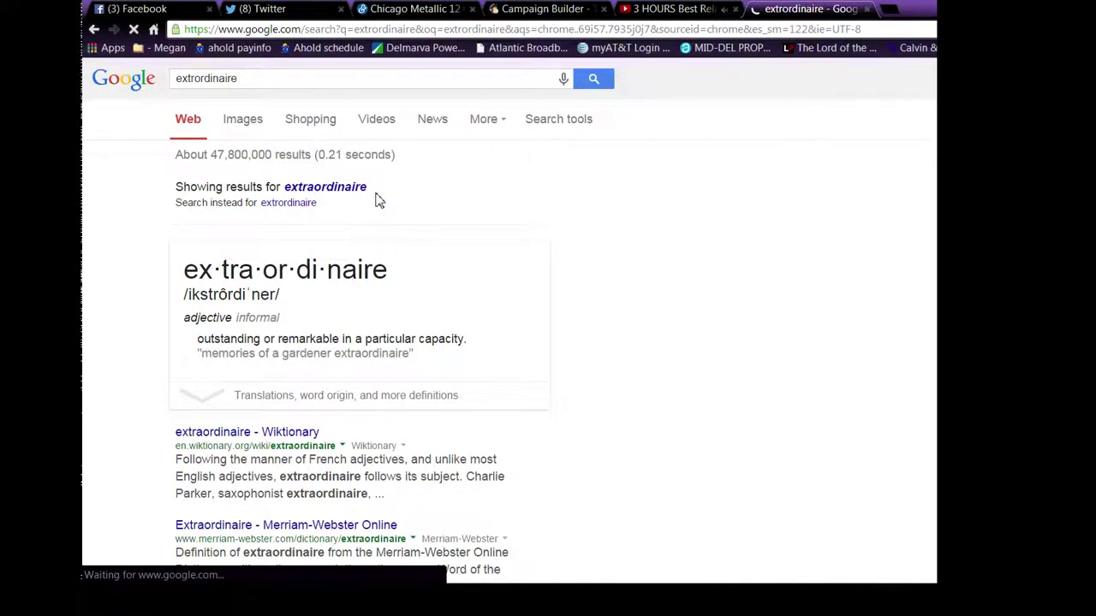
right_click(314, 187)
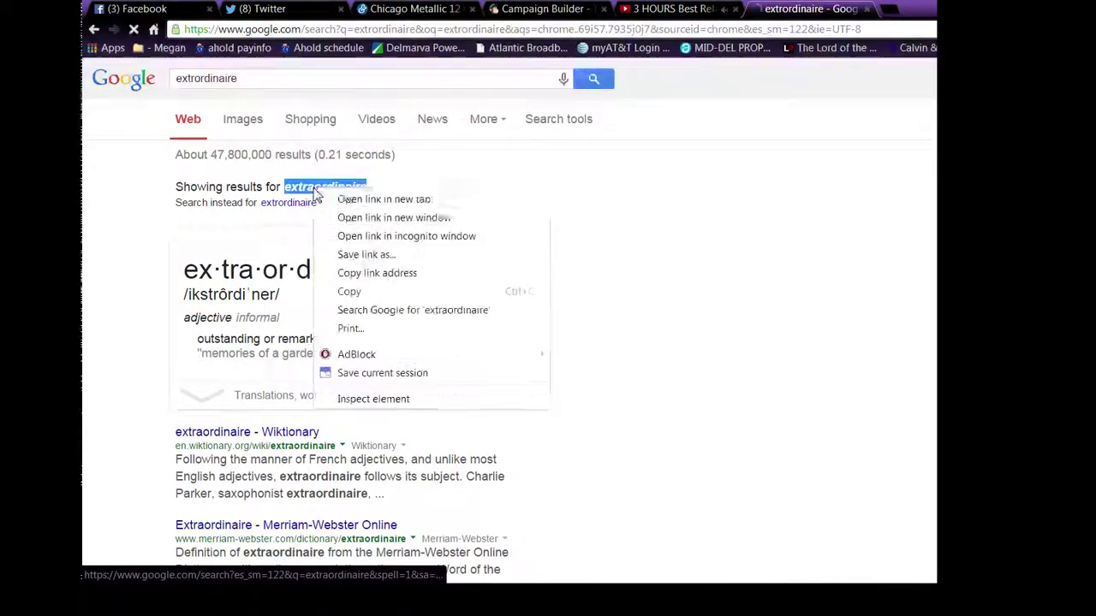
click(356, 293)
Replace the misspelled 'Extrodonaire' caption with the pasted 'Extraordinaire' and shift it lower on the banner.
key(alt+Tab)
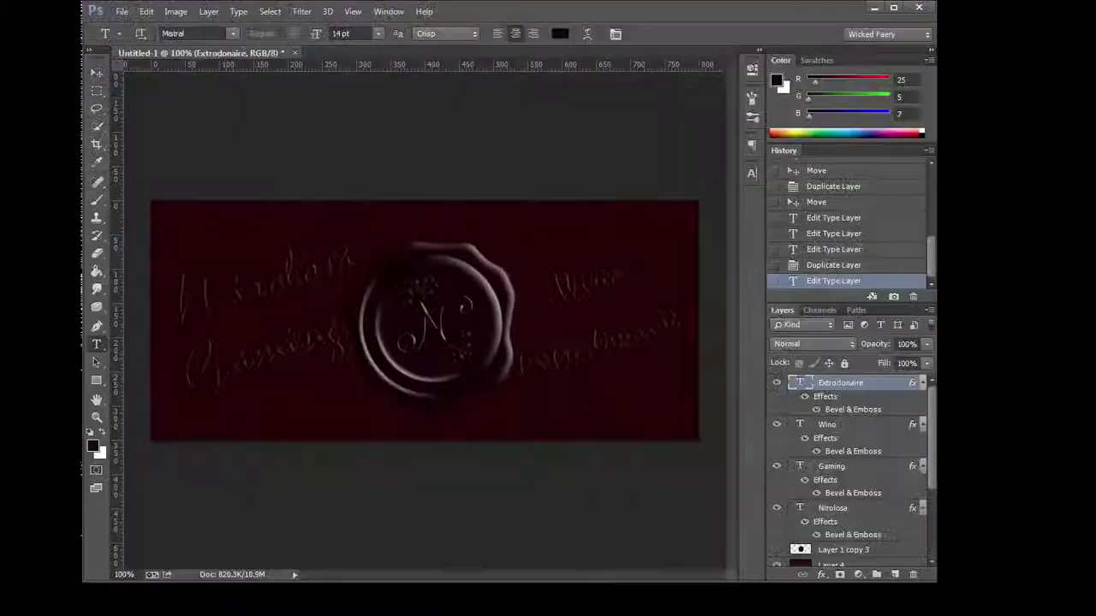
click(611, 350)
key(ctrl+a)
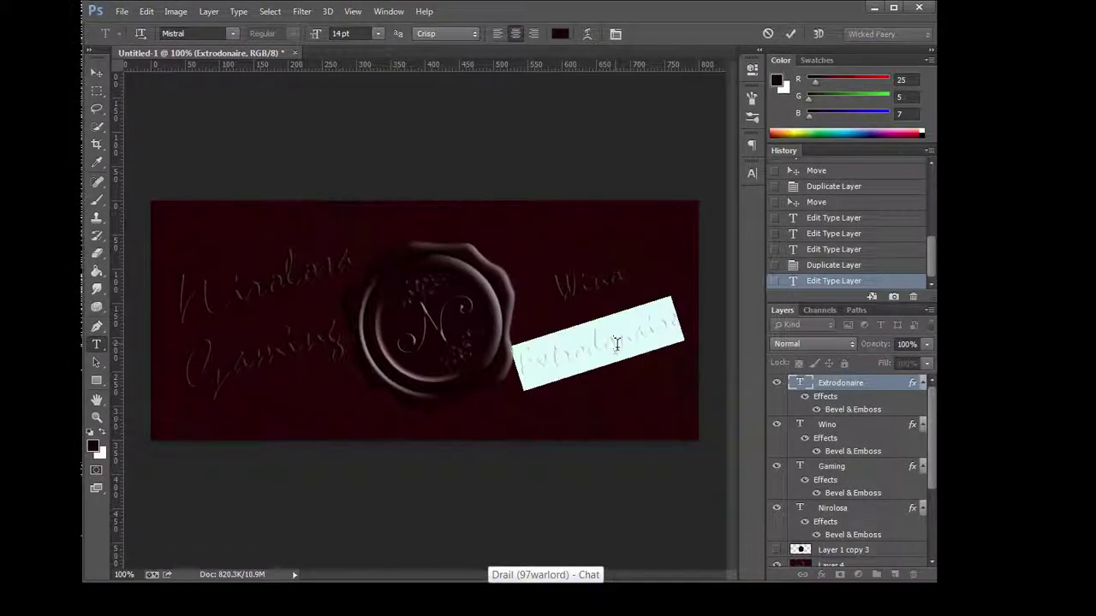
right_click(610, 344)
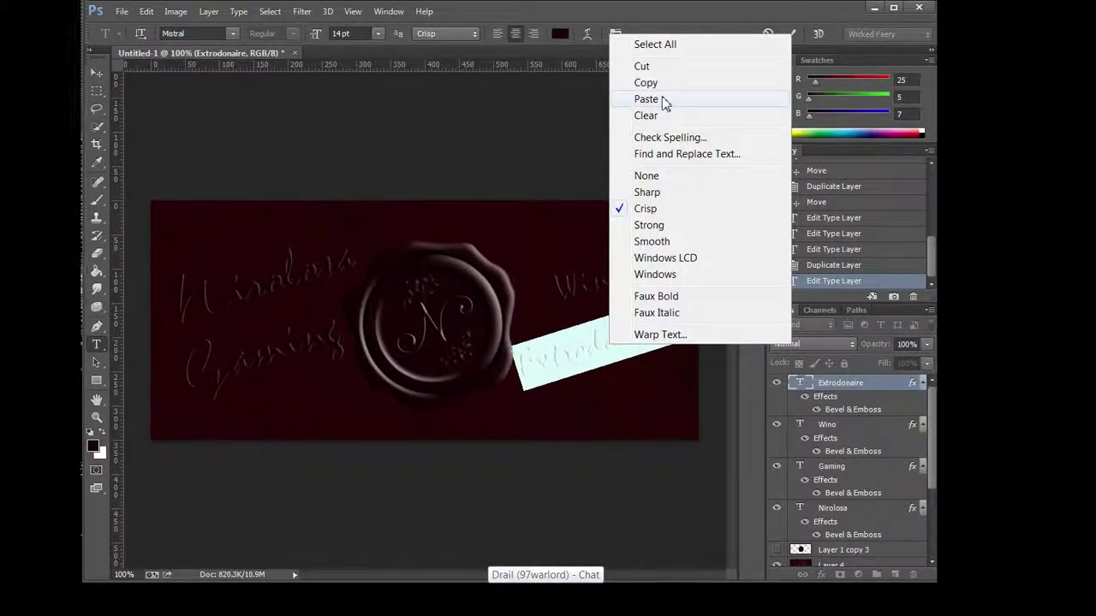
click(646, 99)
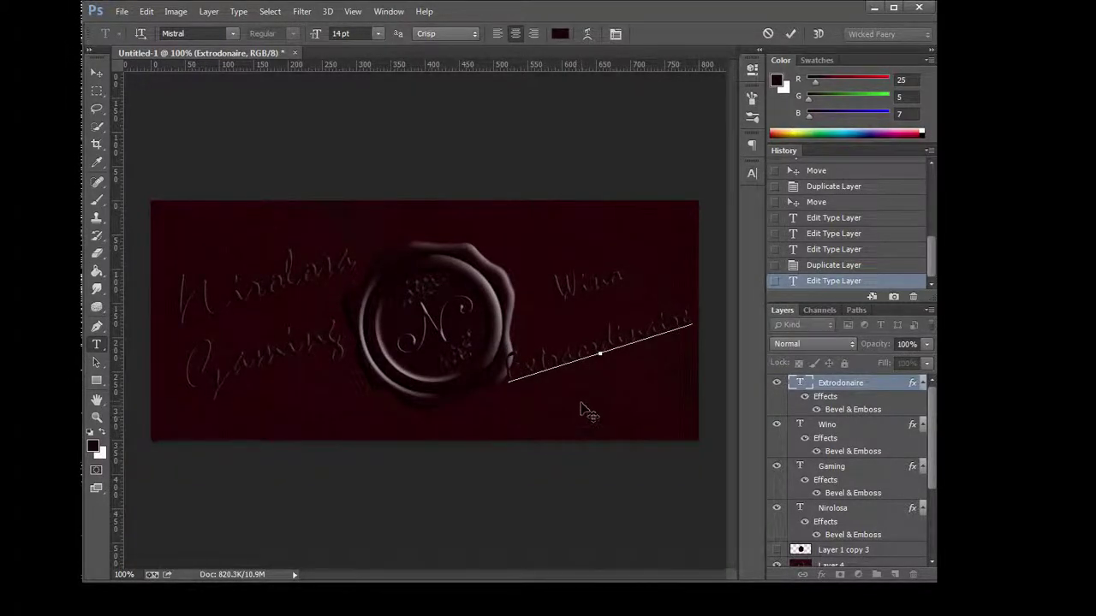
mouse_move(582, 403)
mouse_down()
mouse_move(574, 446)
mouse_move(599, 433)
mouse_move(594, 425)
mouse_up()
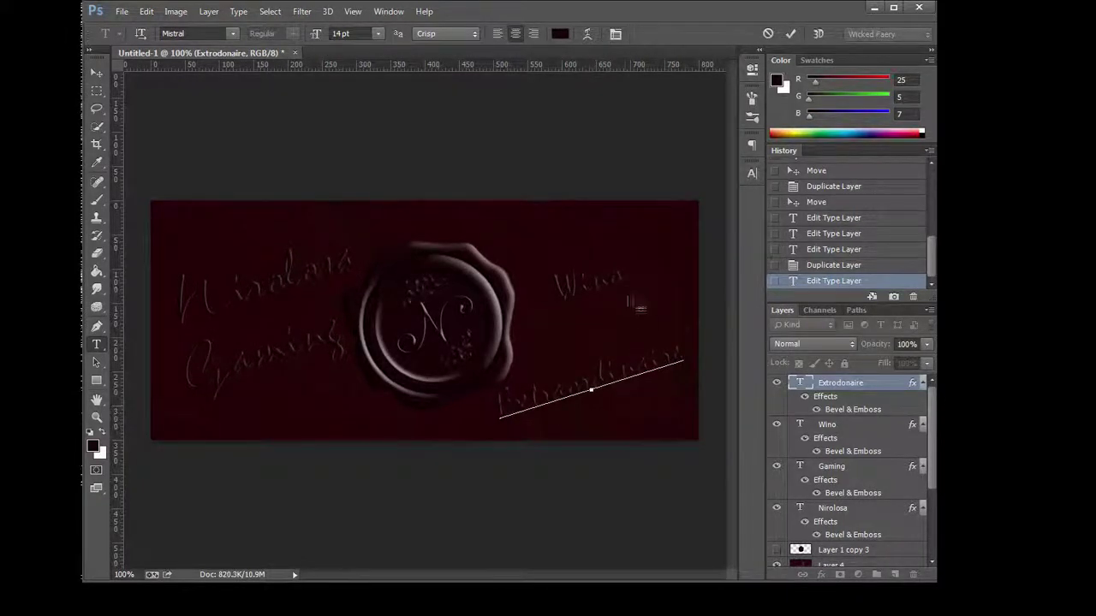
Move the Wino caption down so it sits just above Extraordinaire.
click(828, 427)
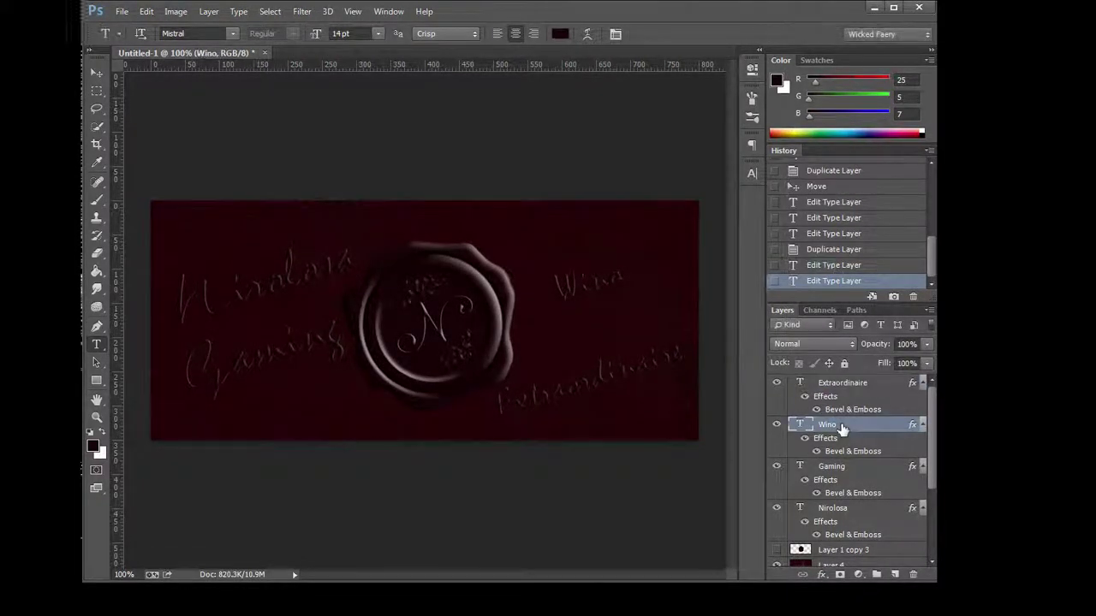
mouse_move(557, 283)
mouse_down()
mouse_move(608, 318)
mouse_move(592, 385)
mouse_move(608, 383)
mouse_up()
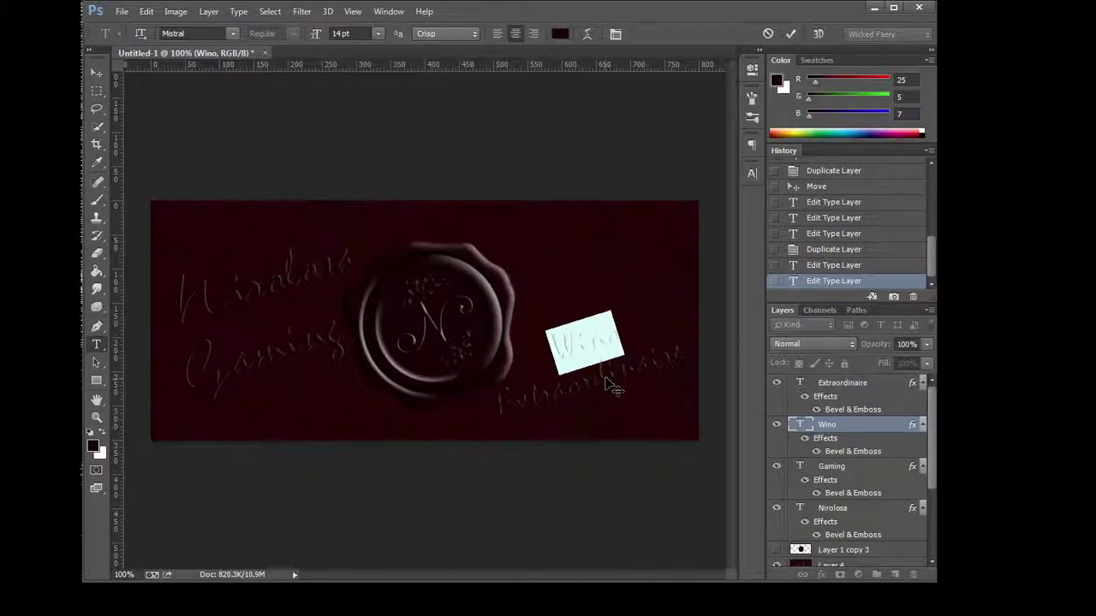
click(833, 426)
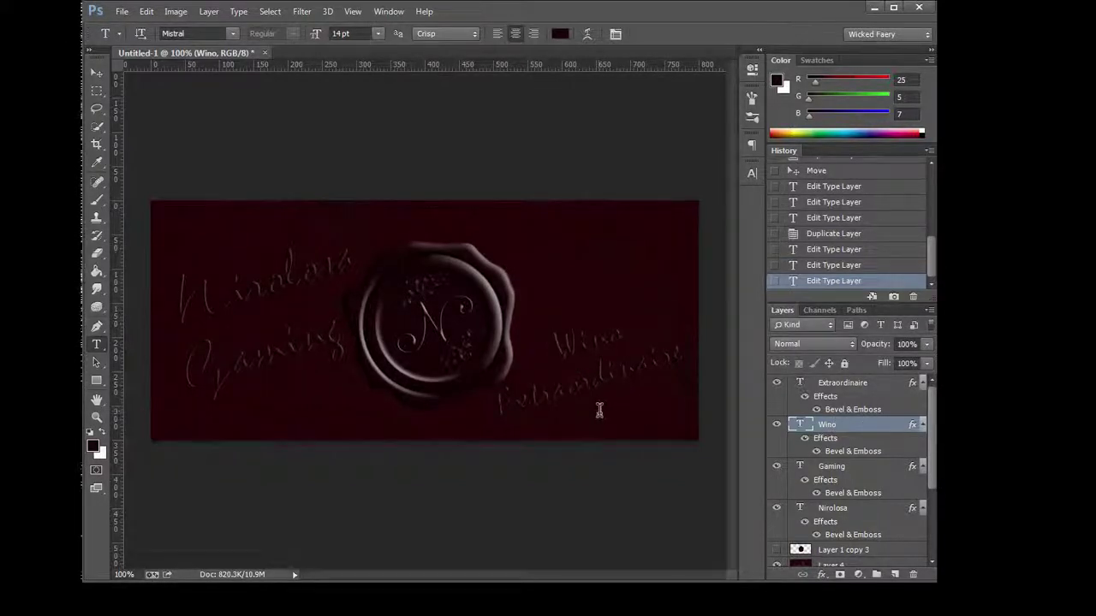
double_click(612, 337)
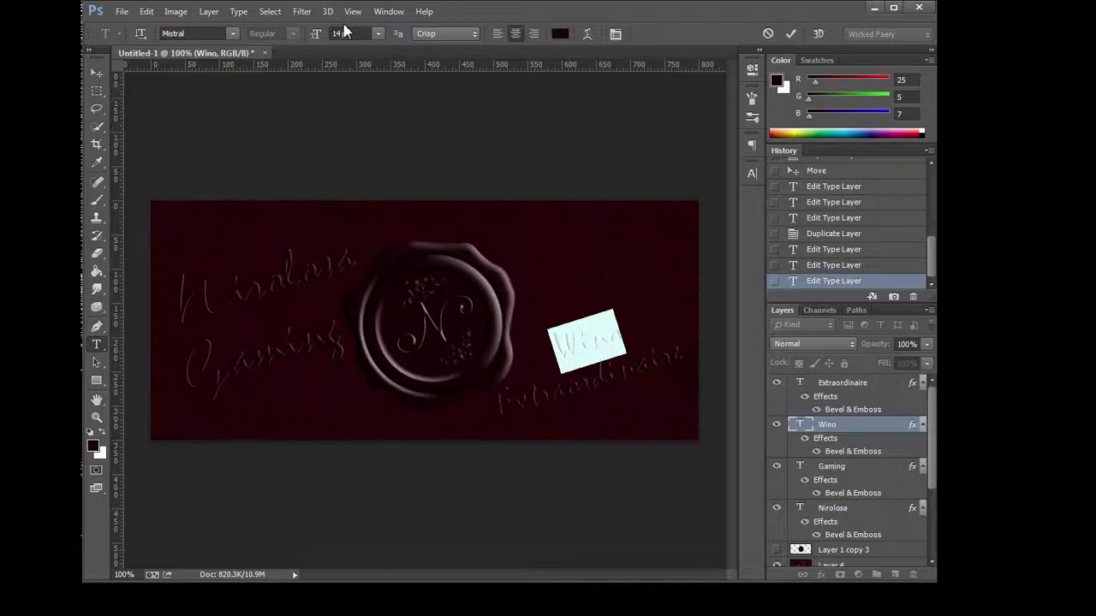
Set both the Wino and Extraordinaire script lines to 12 pt.
text(12)
key(Return)
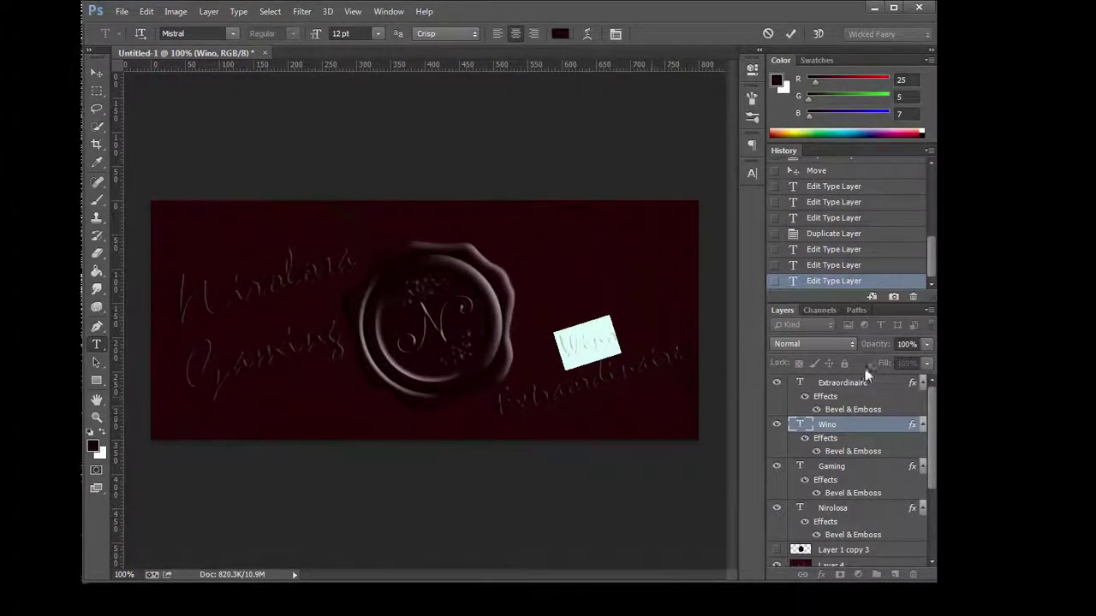
click(848, 387)
double_click(591, 385)
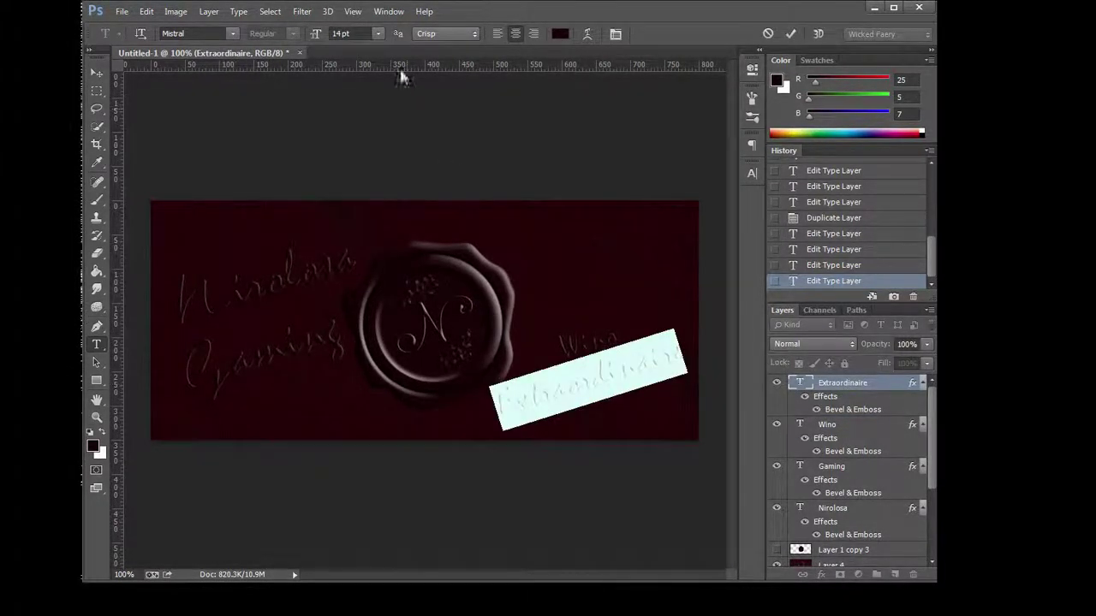
click(377, 33)
click(369, 156)
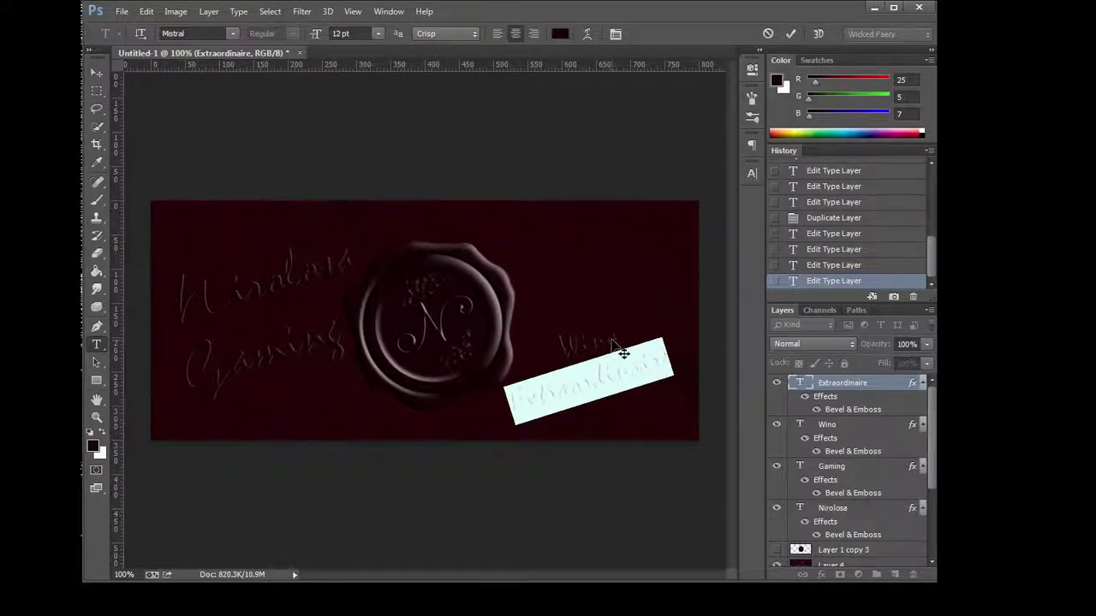
click(617, 380)
click(859, 387)
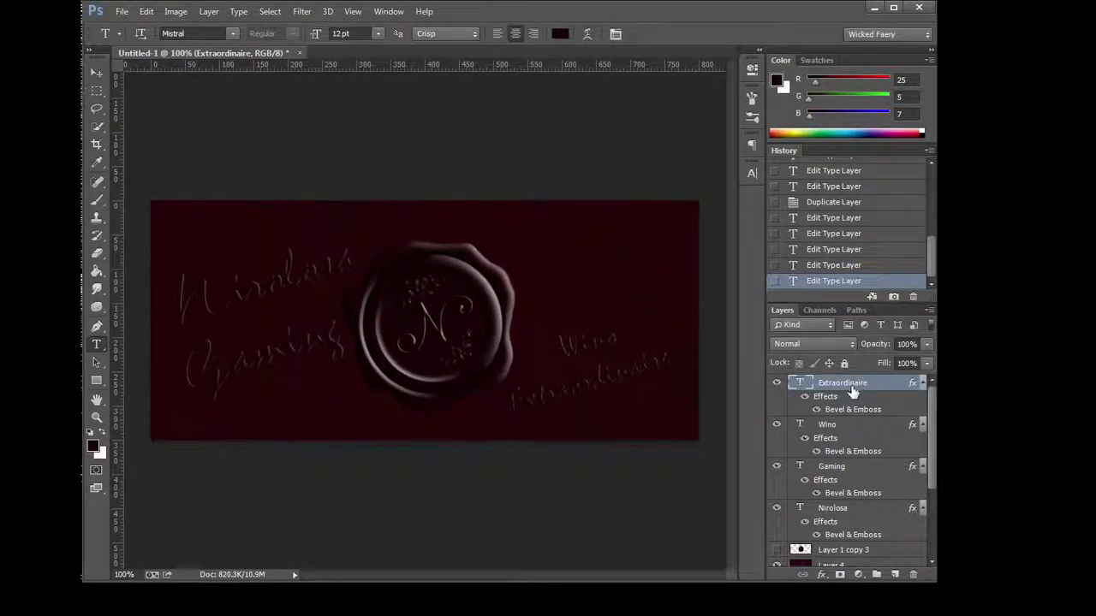
Recolour Extraordinaire a dark red sampled from the wax seal.
double_click(612, 381)
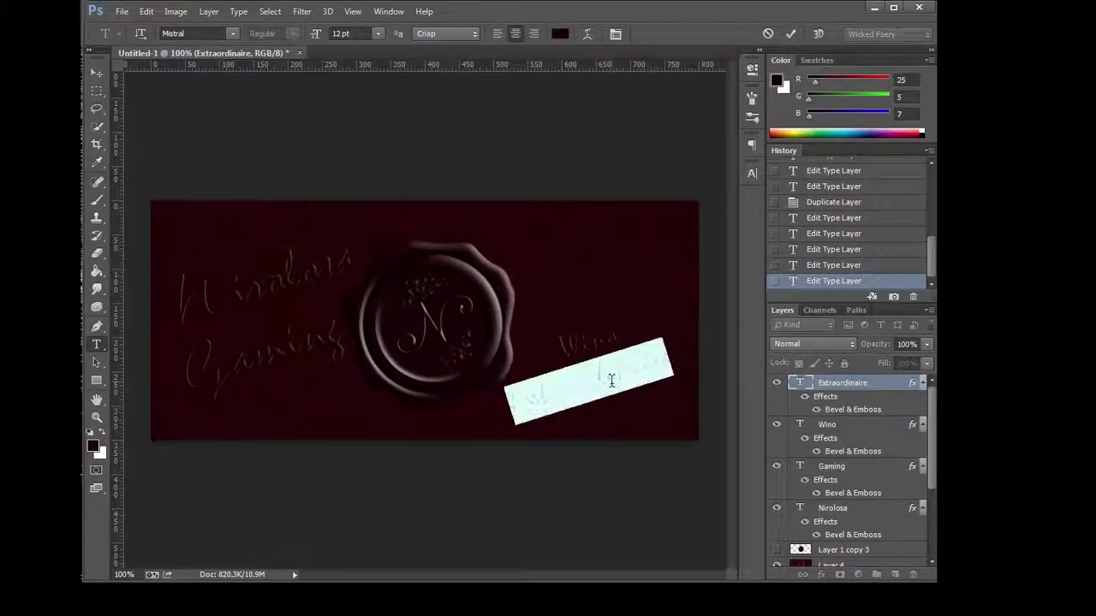
click(778, 81)
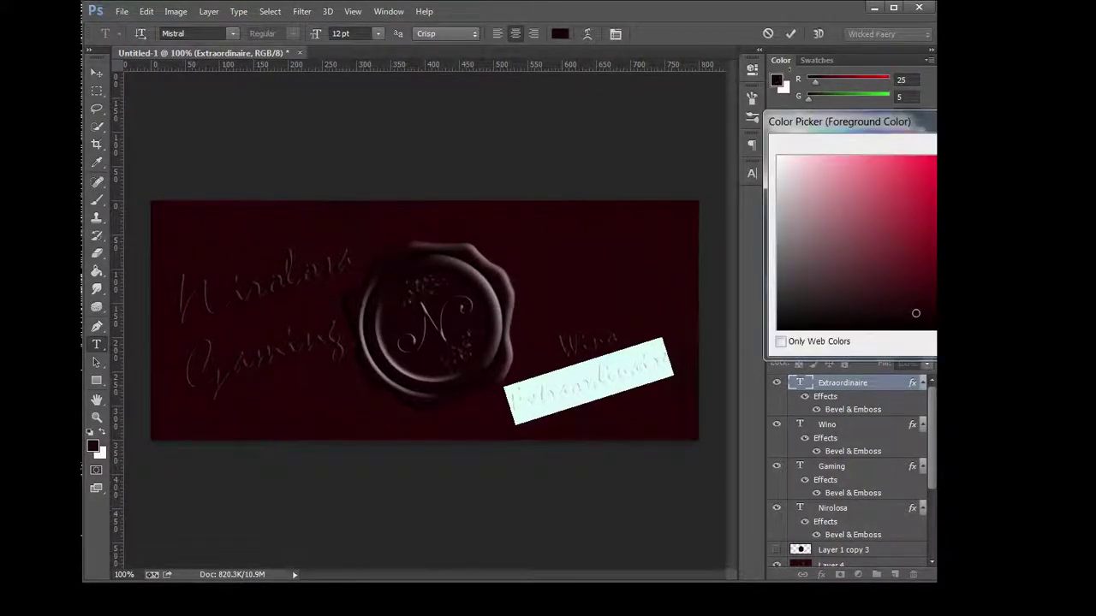
drag(914, 308, 913, 304)
click(467, 322)
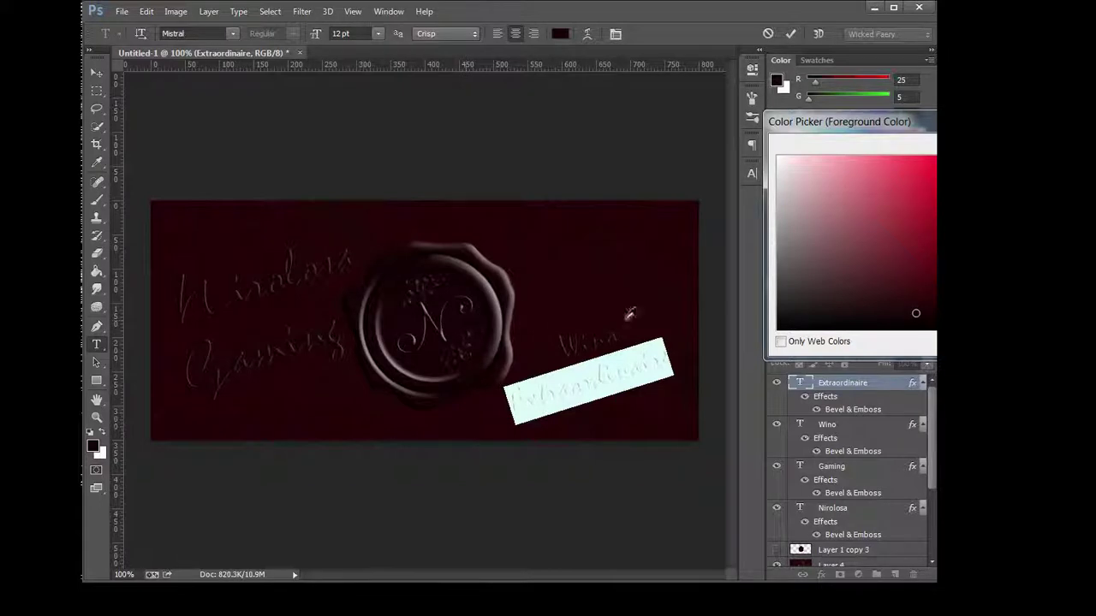
click(913, 301)
key(Return)
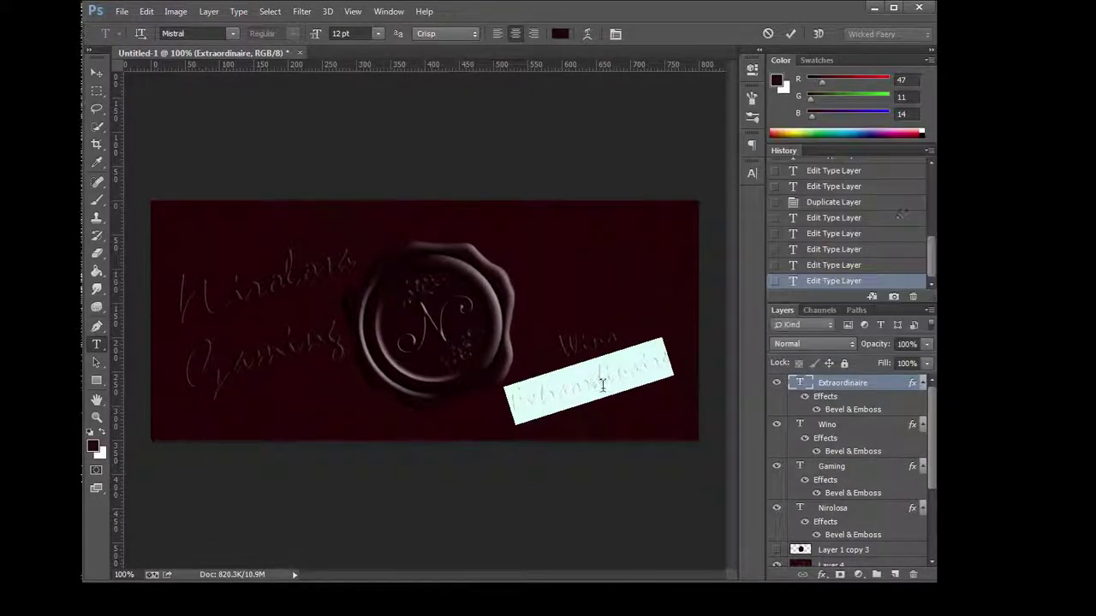
Reselect Extraordinaire and reapply the dark red (40, 9, 12) colour.
click(601, 372)
double_click(601, 382)
click(776, 81)
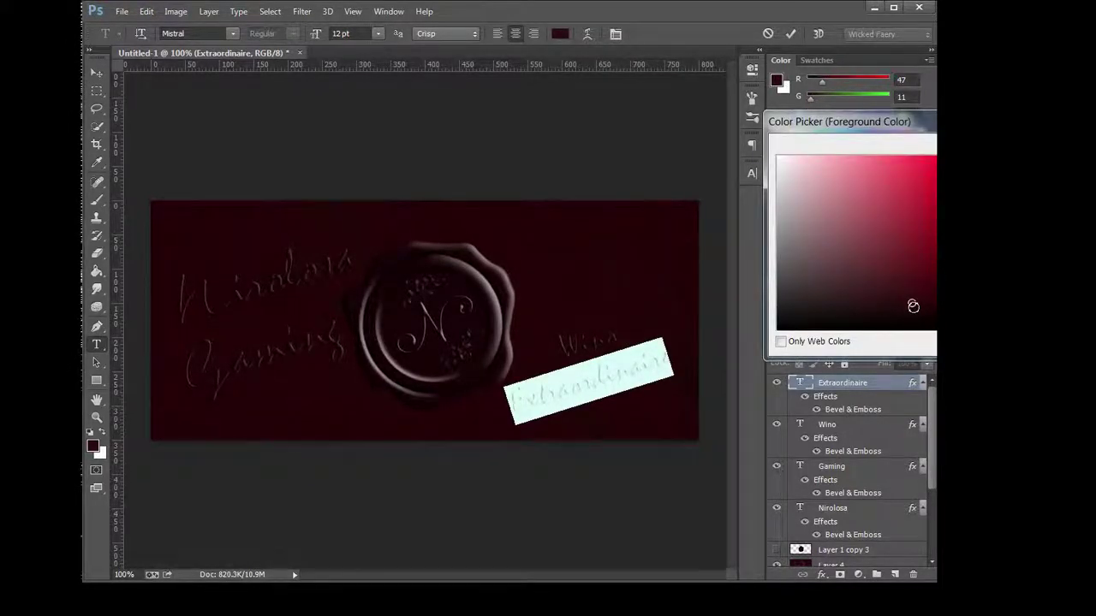
key(Return)
click(586, 385)
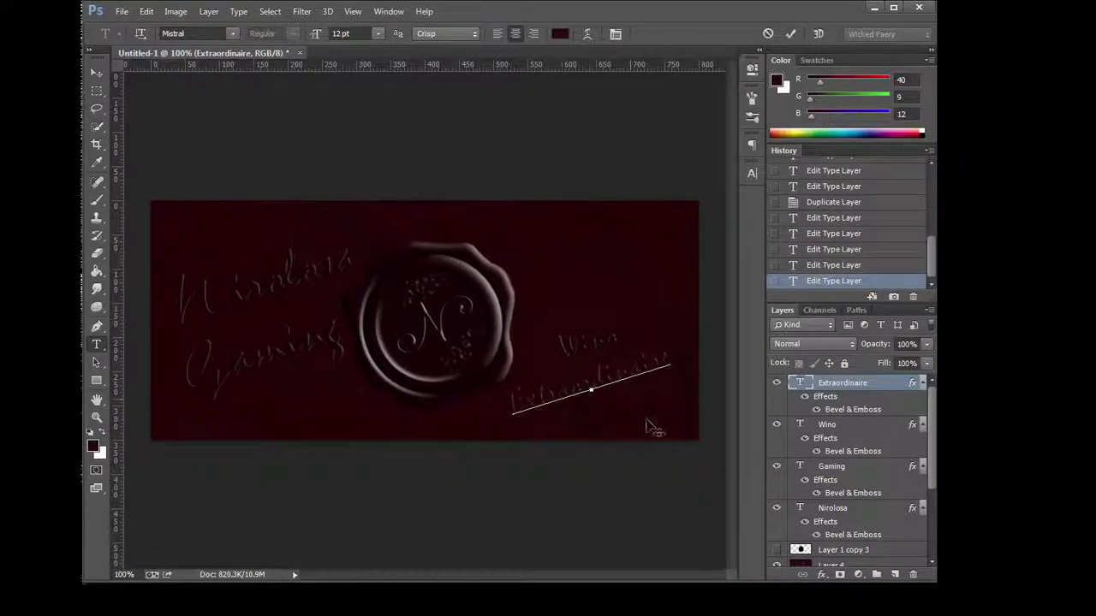
Recolour Extraordinaire to a very dark red, R20 G4 B5, and commit.
double_click(595, 385)
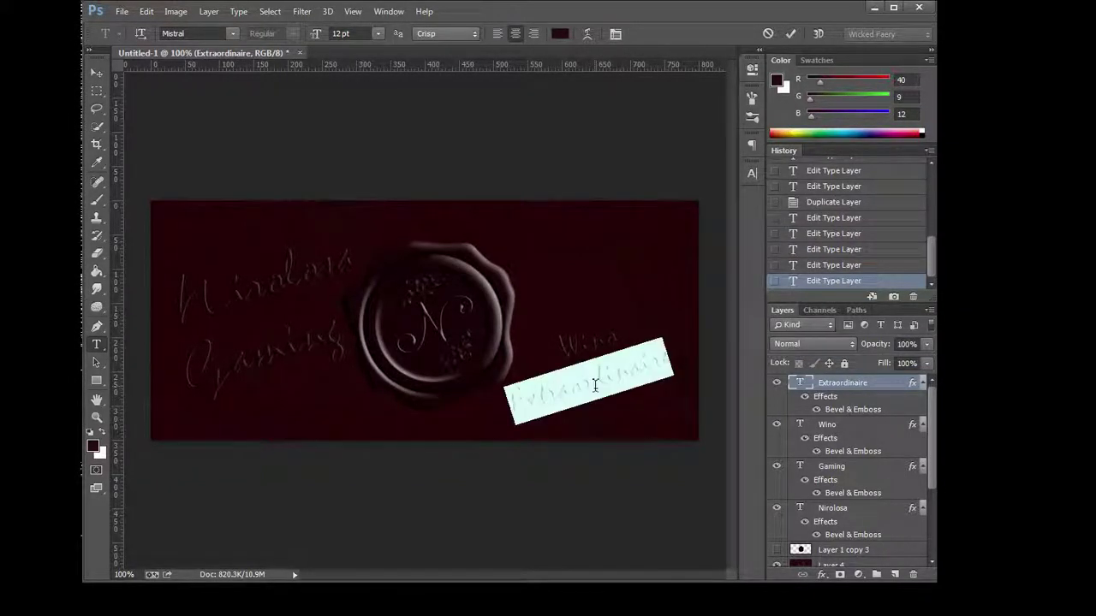
click(776, 82)
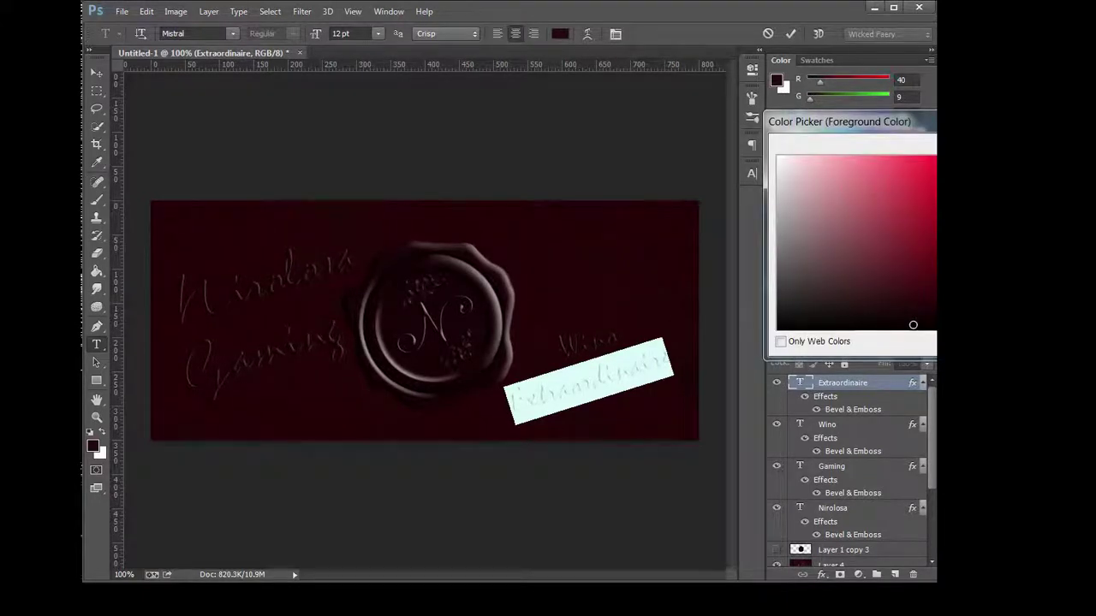
key(Return)
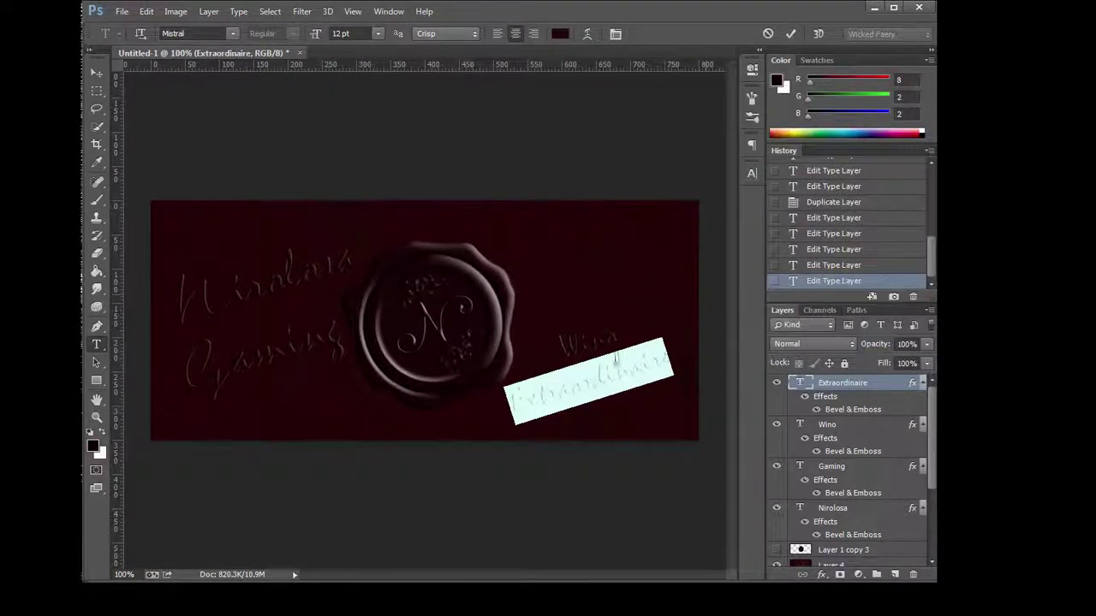
click(600, 380)
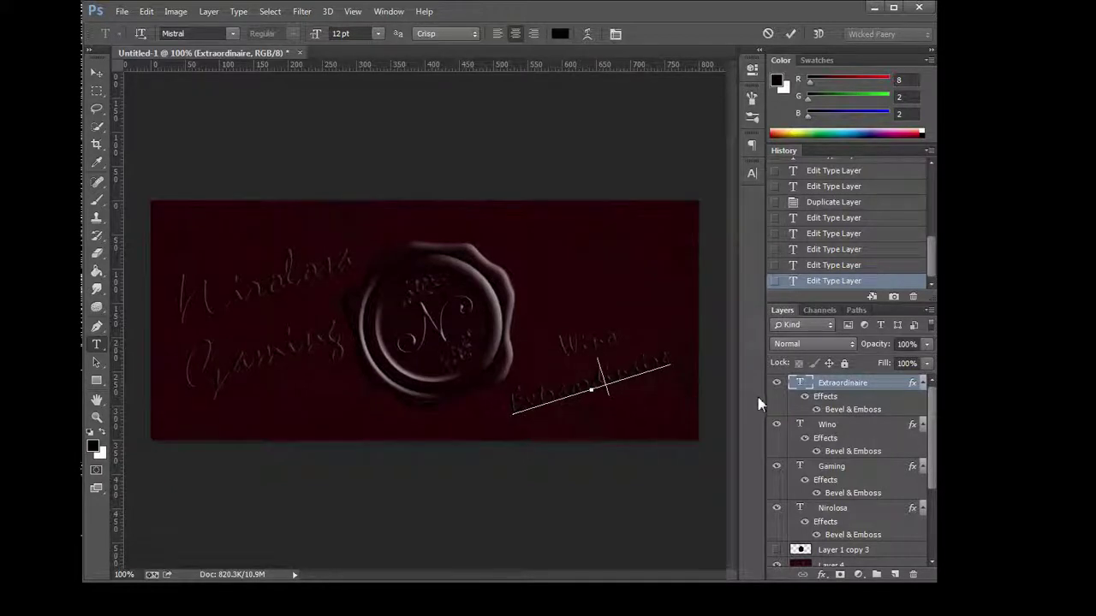
double_click(597, 385)
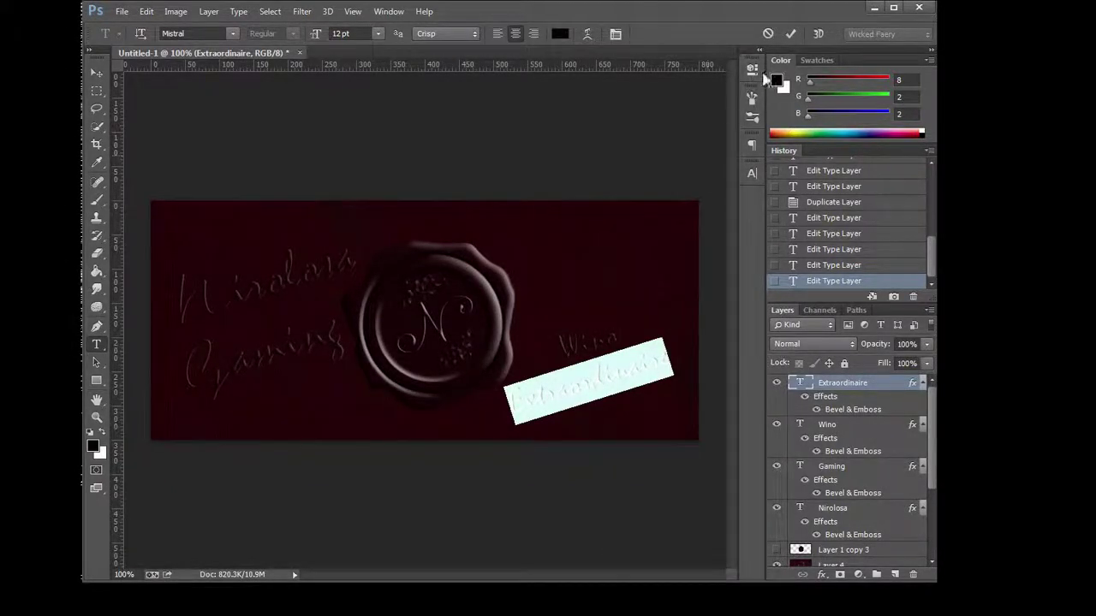
click(777, 81)
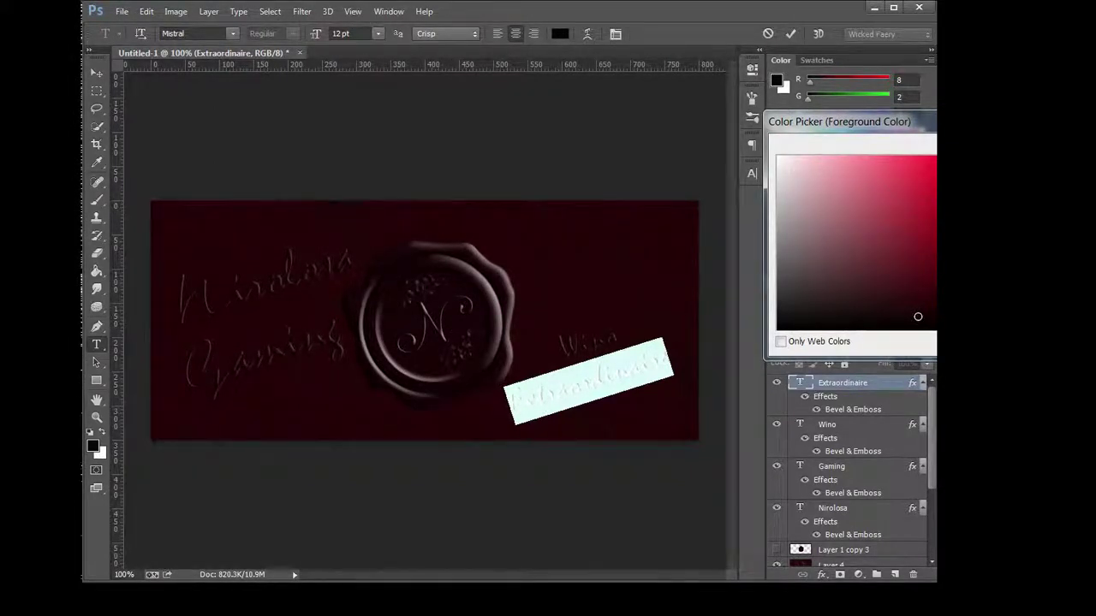
key(Return)
click(623, 418)
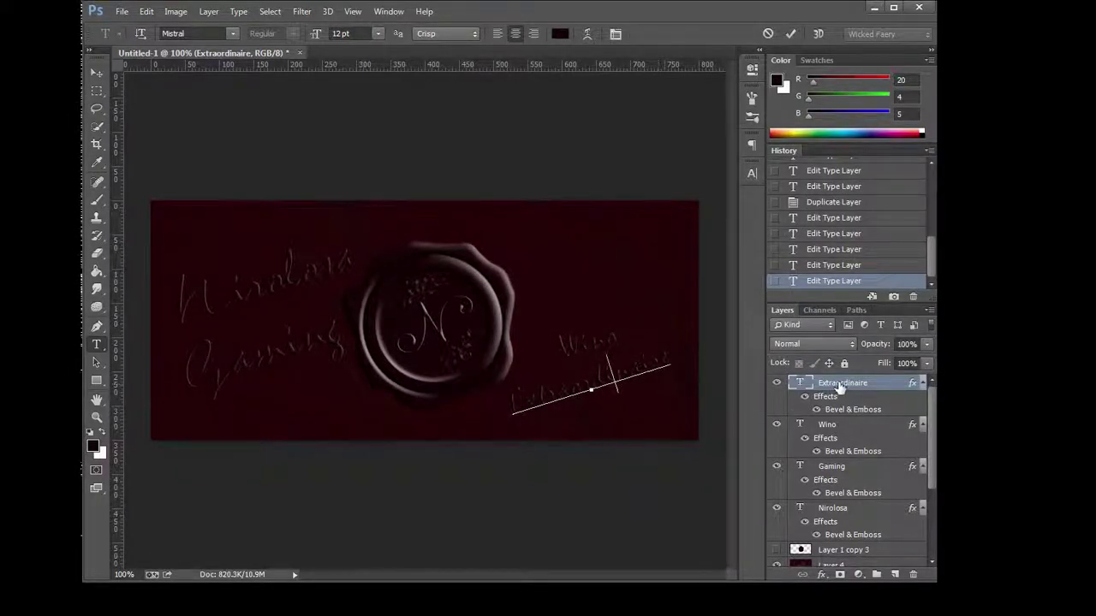
click(779, 81)
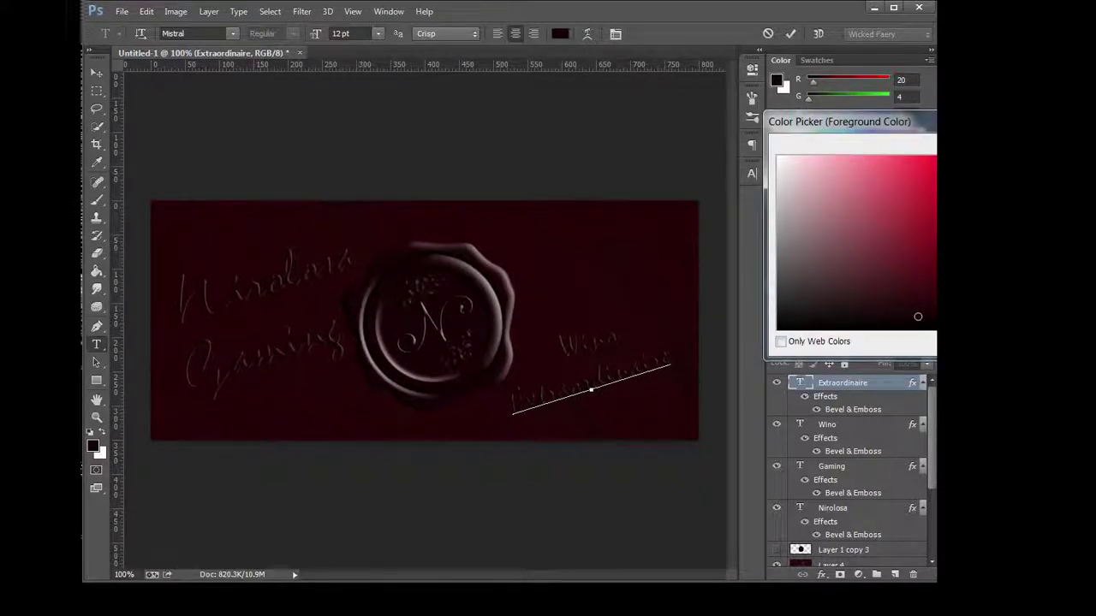
click(861, 389)
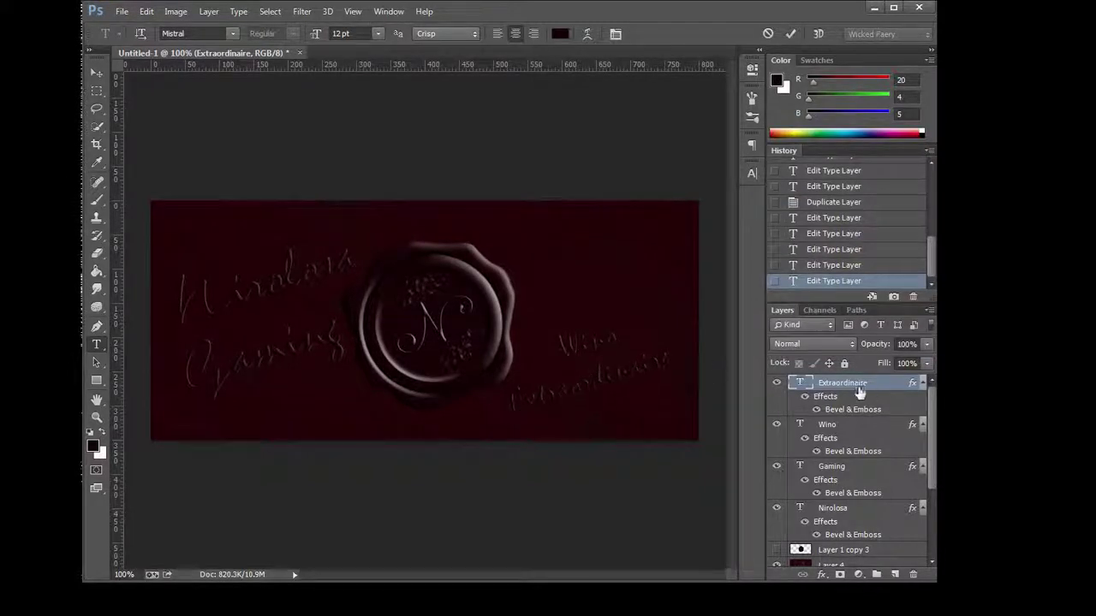
Apply the same very dark red (20, 4, 5) to Wino and commit.
double_click(592, 348)
click(779, 81)
key(Return)
click(590, 351)
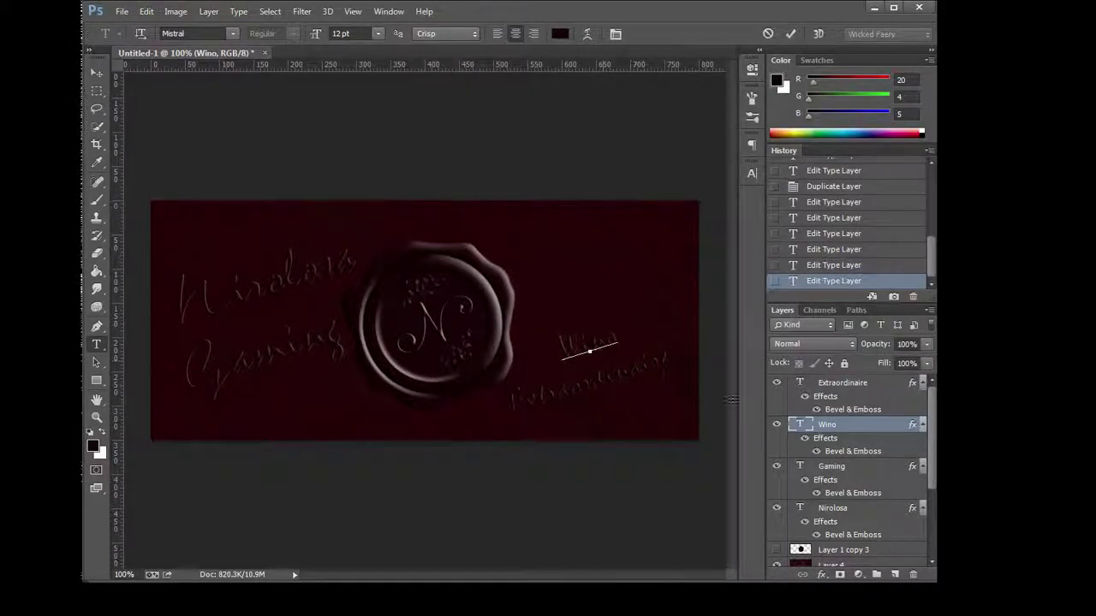
click(839, 428)
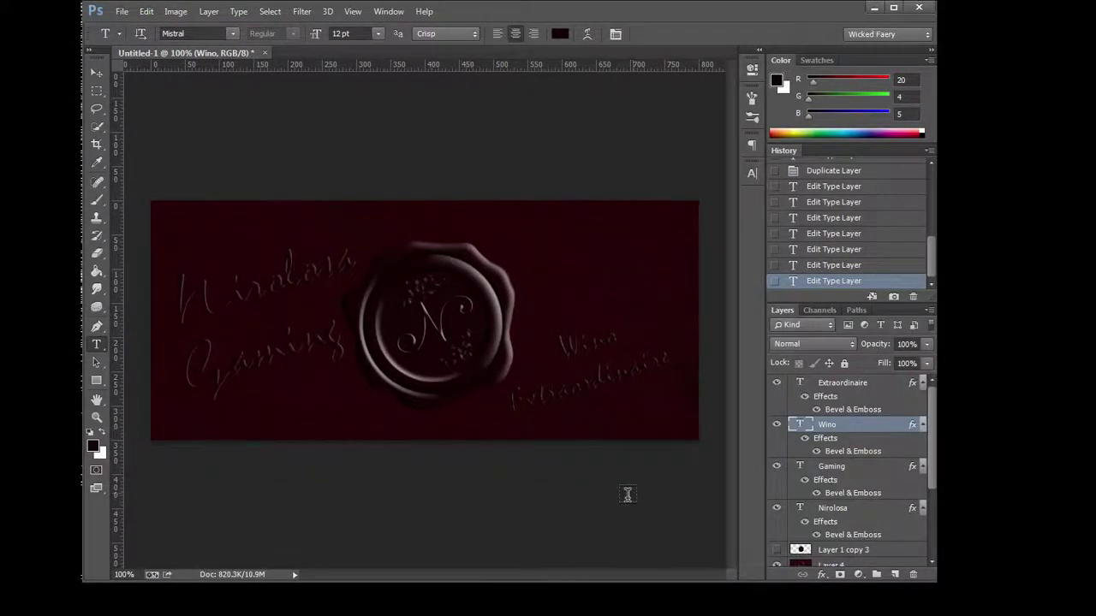
Edit the Nirolosa text layer's colour and commit the change.
double_click(256, 275)
click(559, 33)
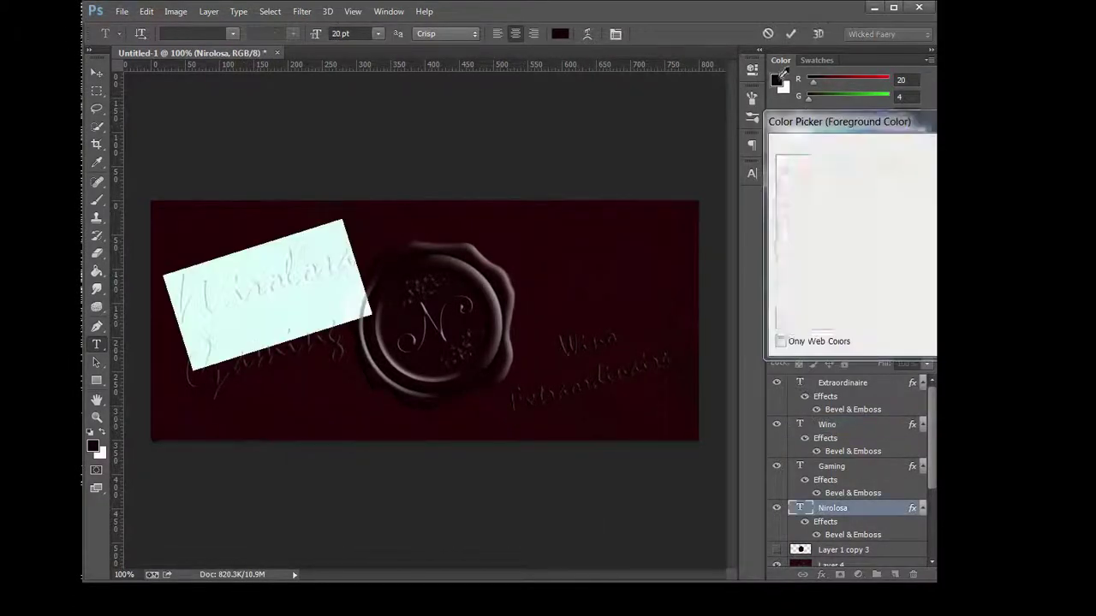
key(Return)
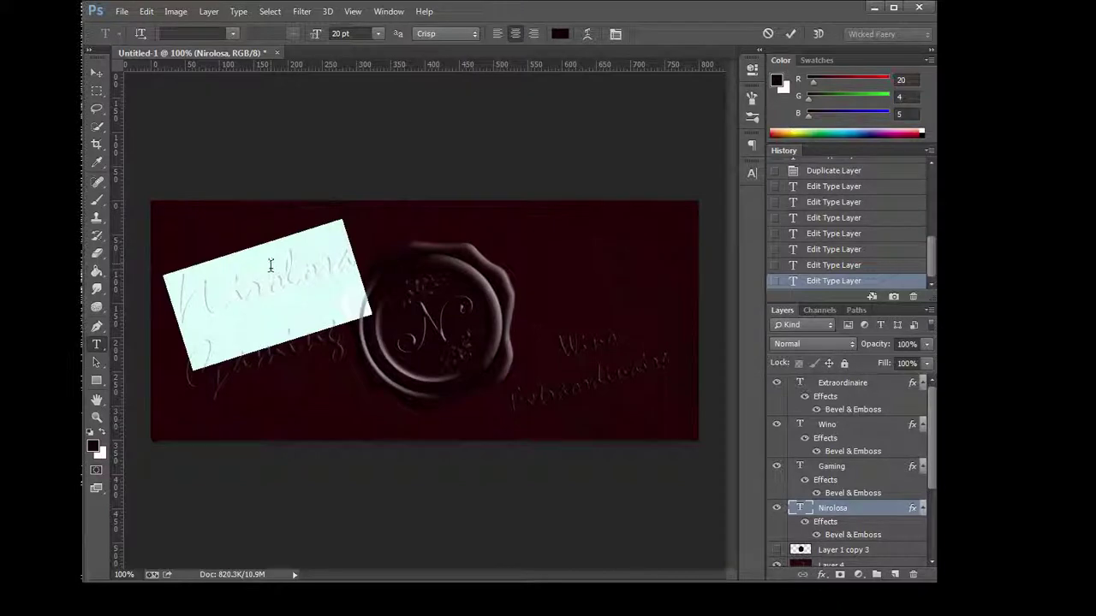
click(269, 264)
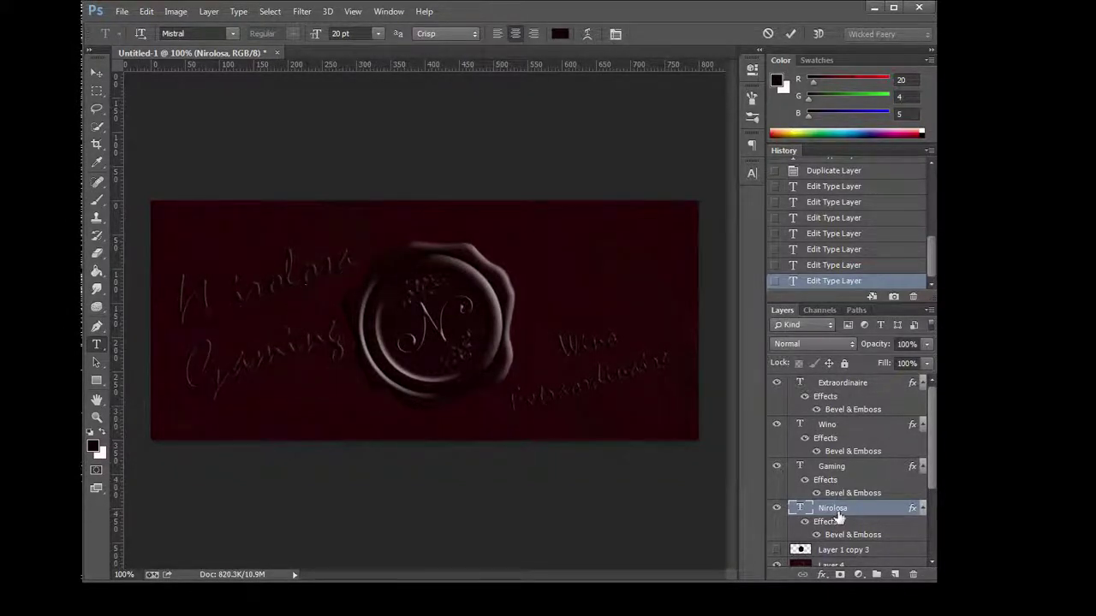
click(835, 513)
Leave Gaming's colour unchanged, commit it, and switch to the Twitch chat window.
double_click(269, 361)
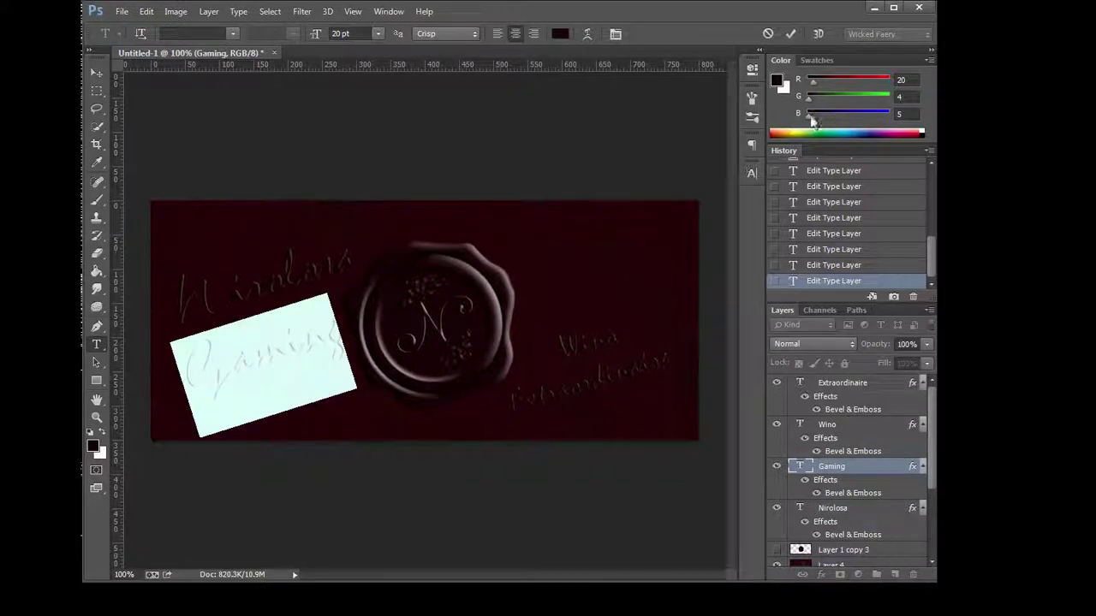
click(776, 82)
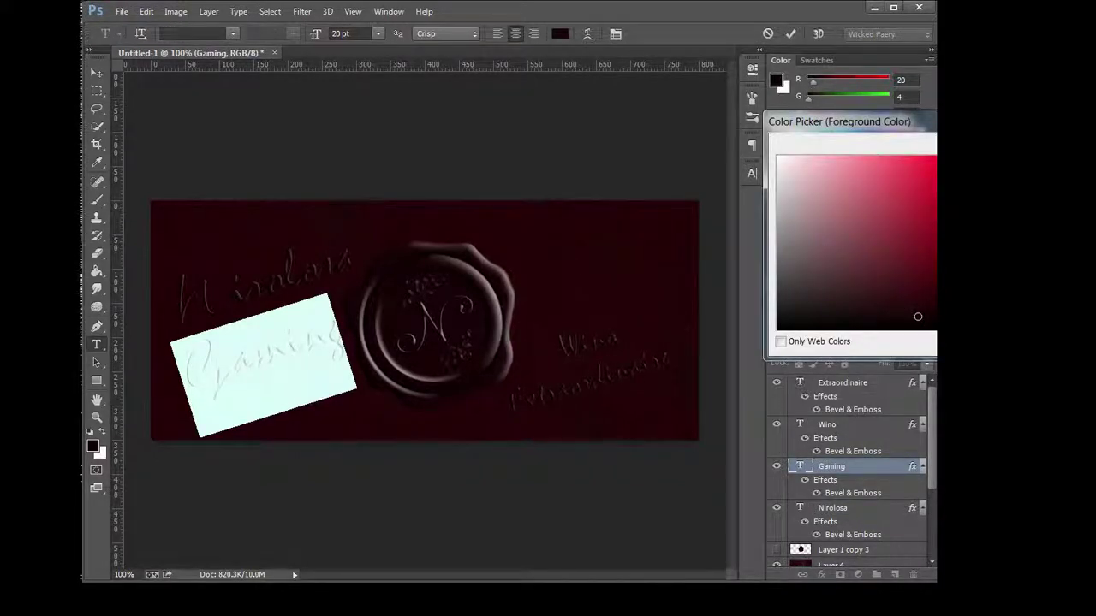
key(Return)
click(267, 363)
click(839, 470)
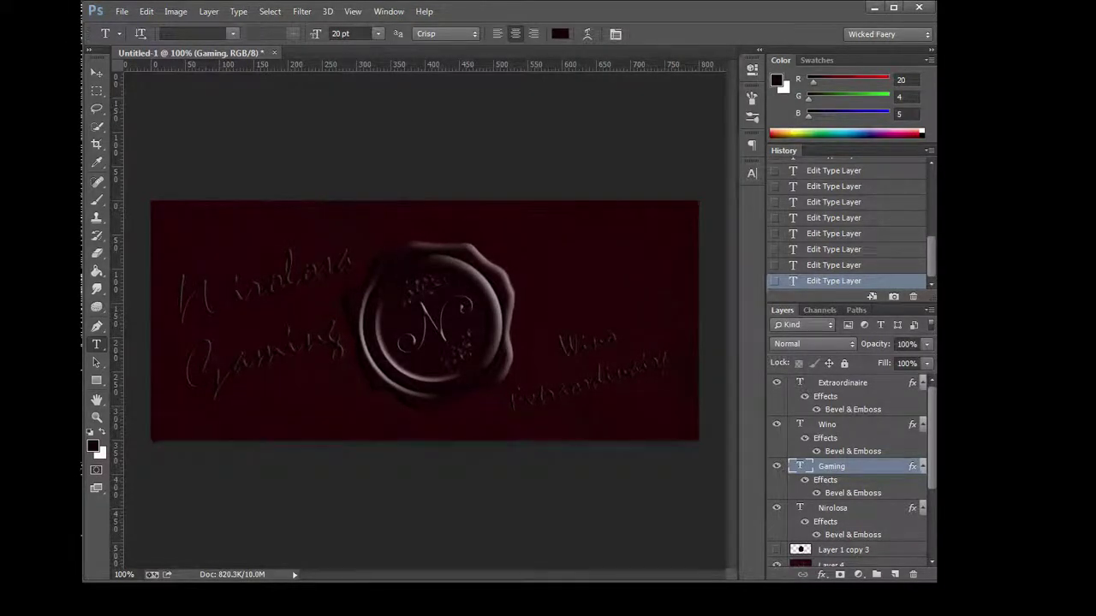
key(alt+Tab)
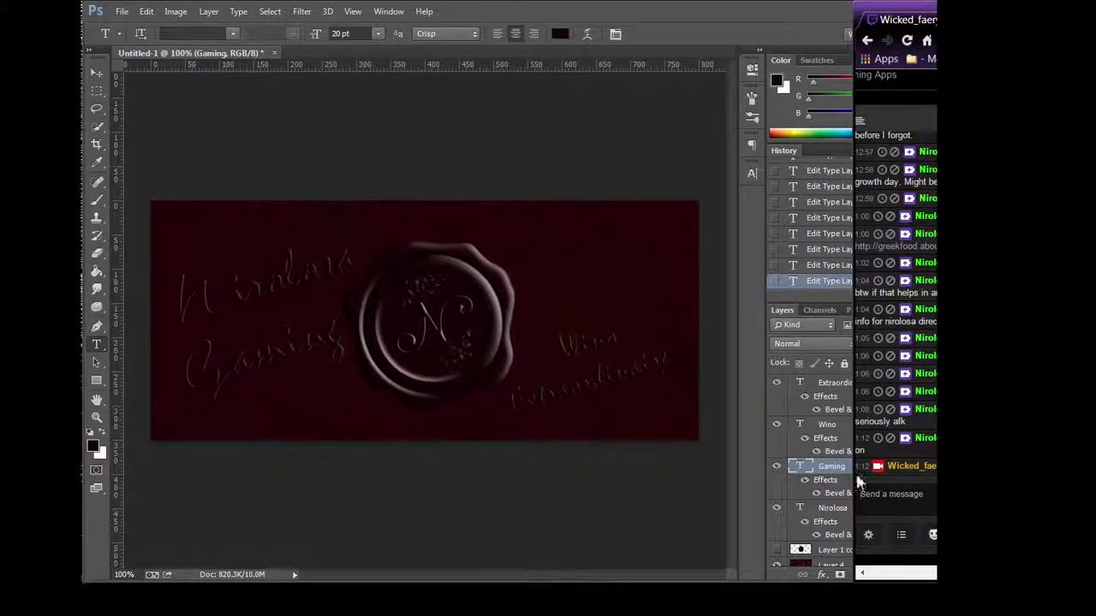
Widen the Twitch chat window slightly, then bring Photoshop back to the front.
drag(856, 477, 850, 479)
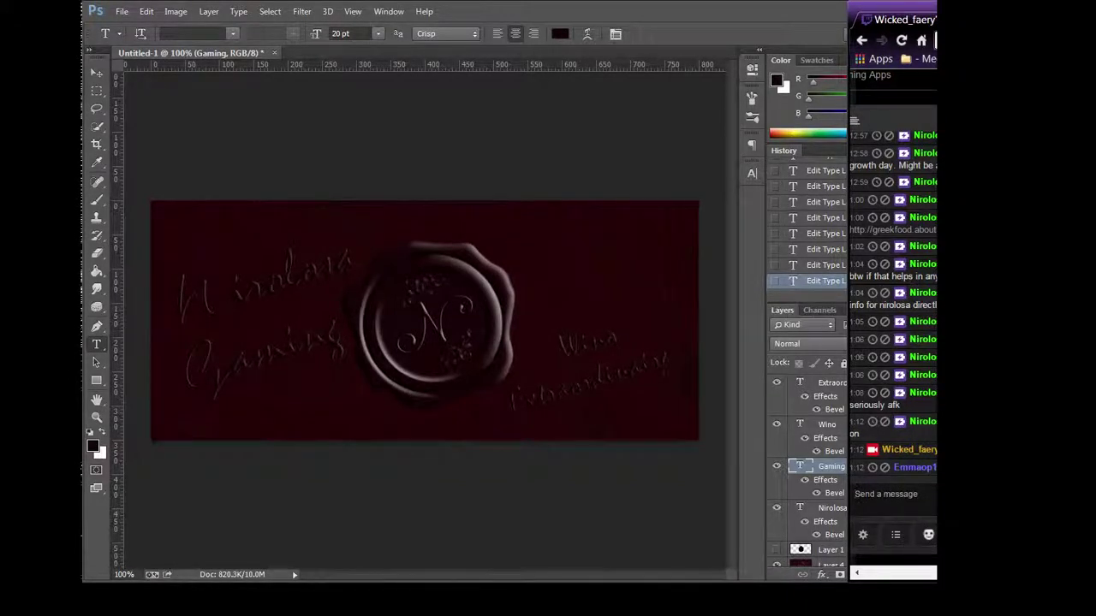
click(98, 74)
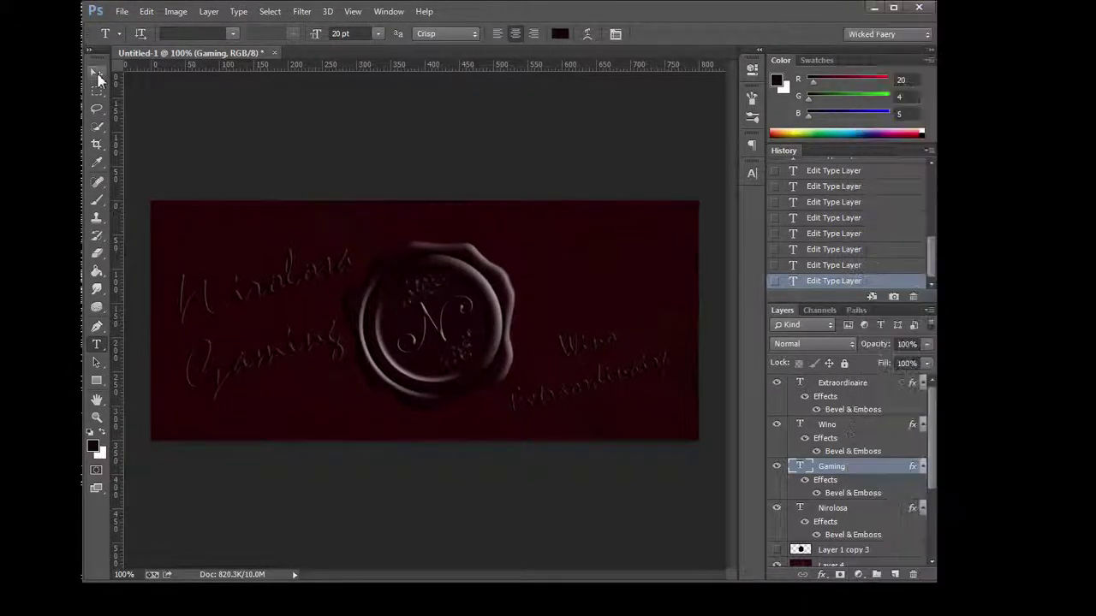
Move Extraordinaire and Wino up beside the wax seal, with Wino stacked above.
click(99, 74)
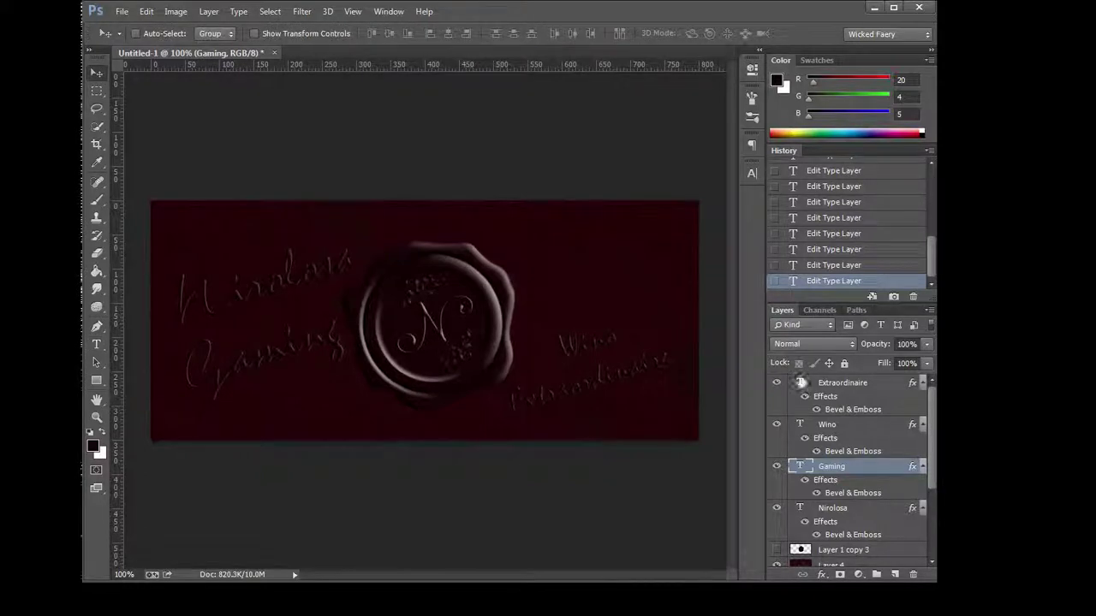
click(835, 384)
drag(592, 359, 605, 287)
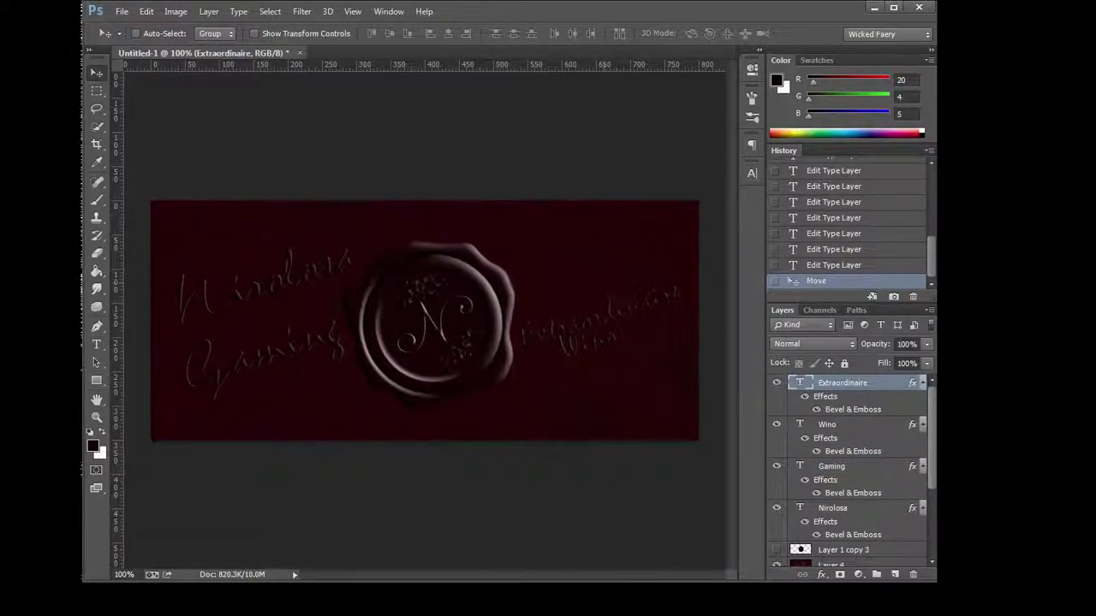
click(835, 426)
drag(616, 343, 614, 289)
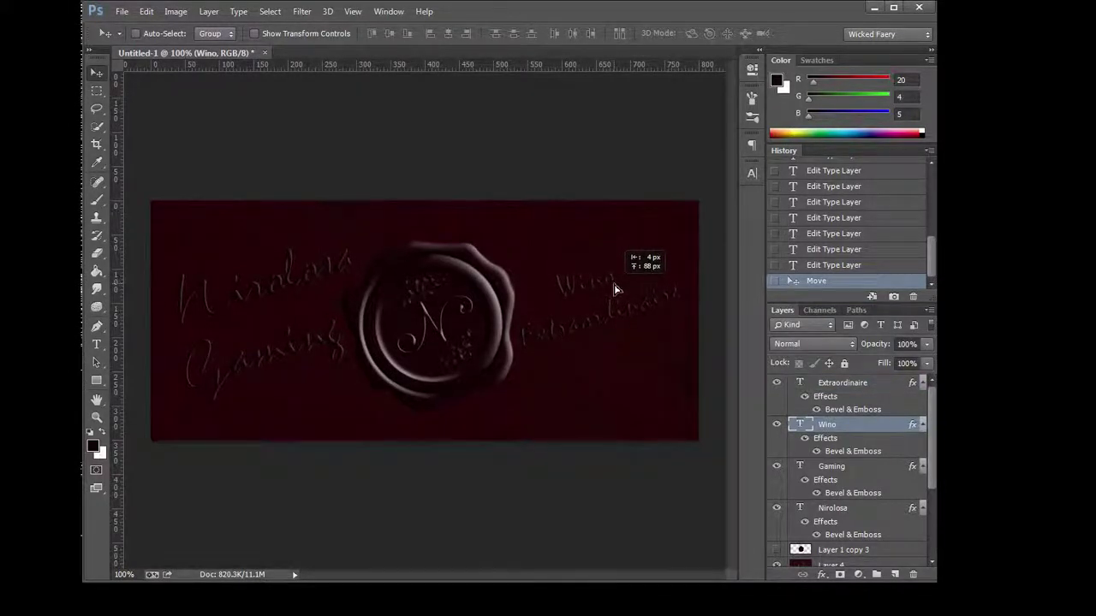
drag(614, 287, 618, 292)
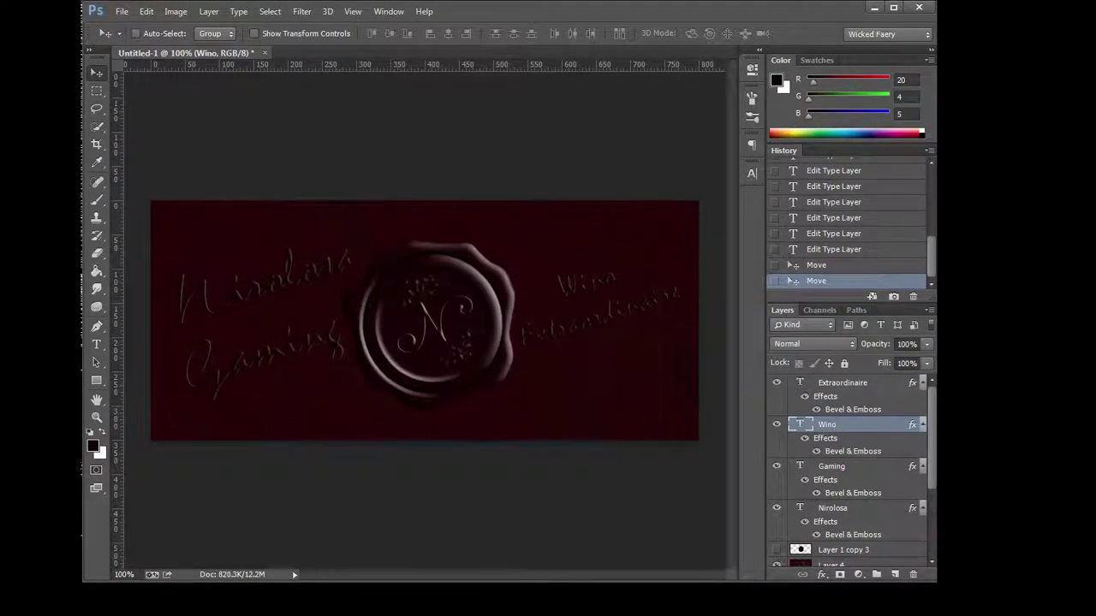
key(alt+Tab)
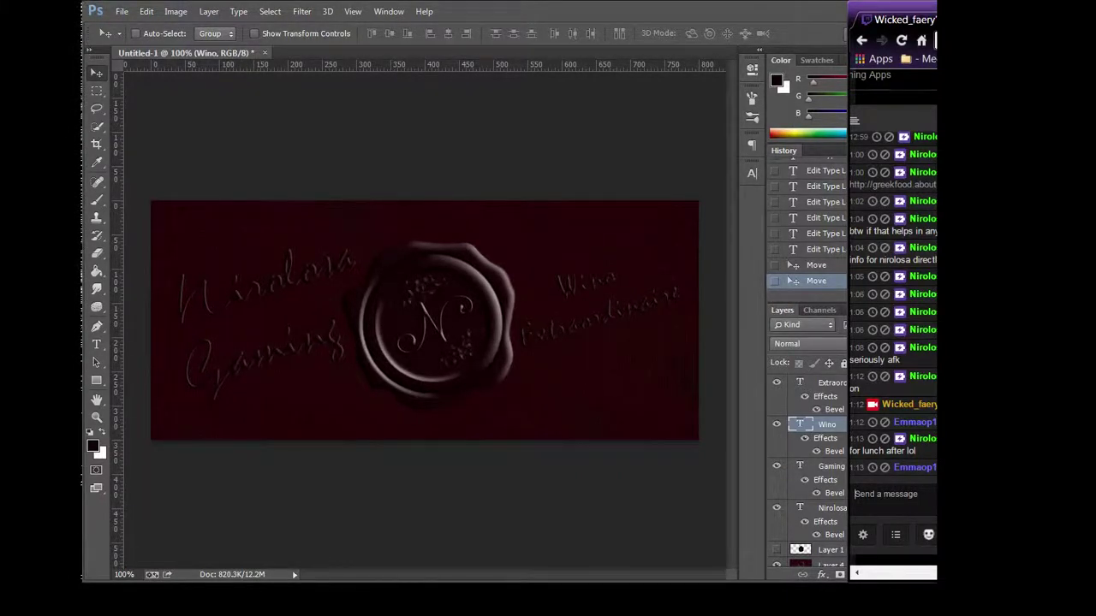
Create Layer 5 atop the stack, filled with a merged banner copy via Apply Image.
click(841, 386)
click(861, 383)
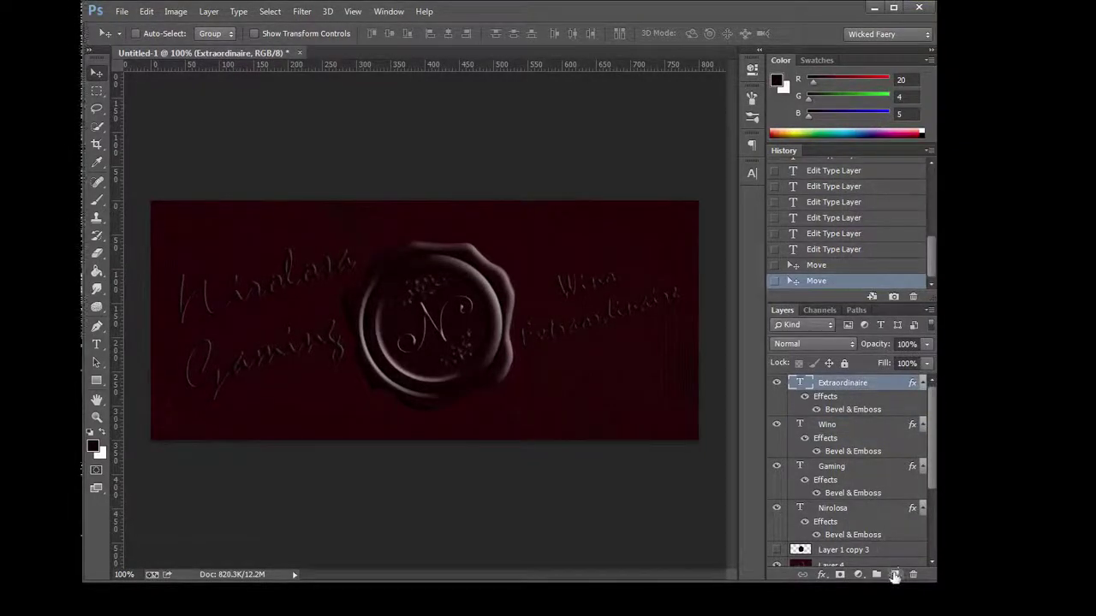
click(895, 575)
click(177, 12)
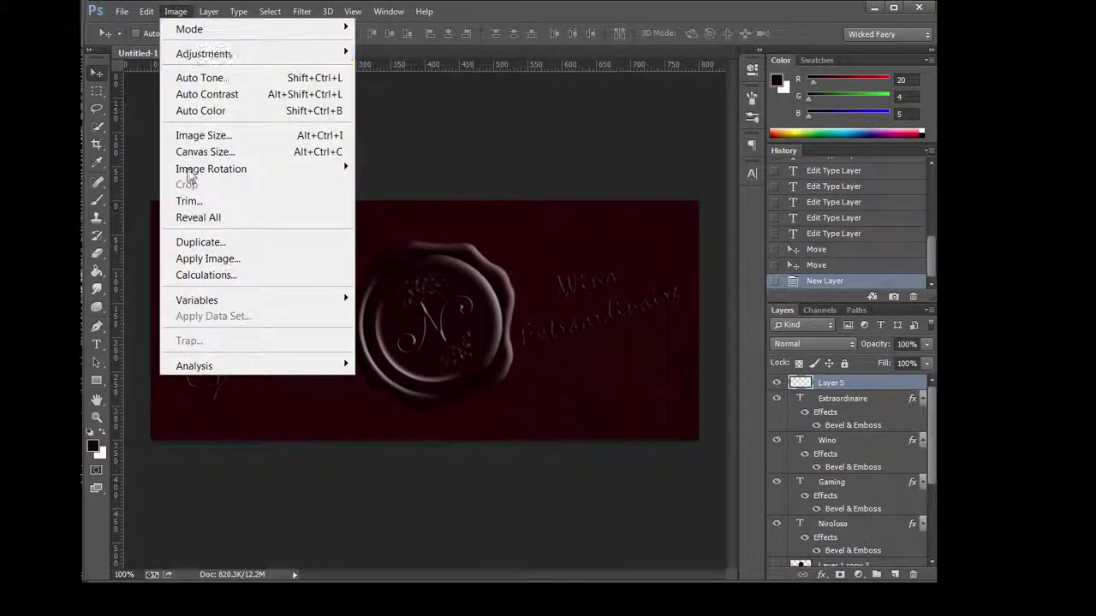
click(214, 255)
click(756, 172)
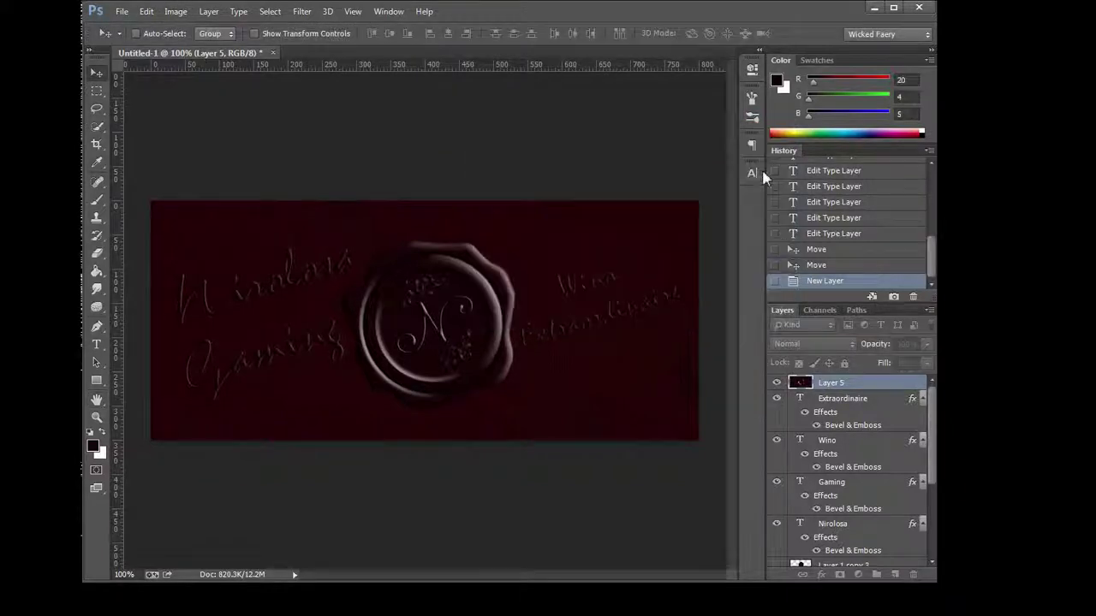
right_click(847, 384)
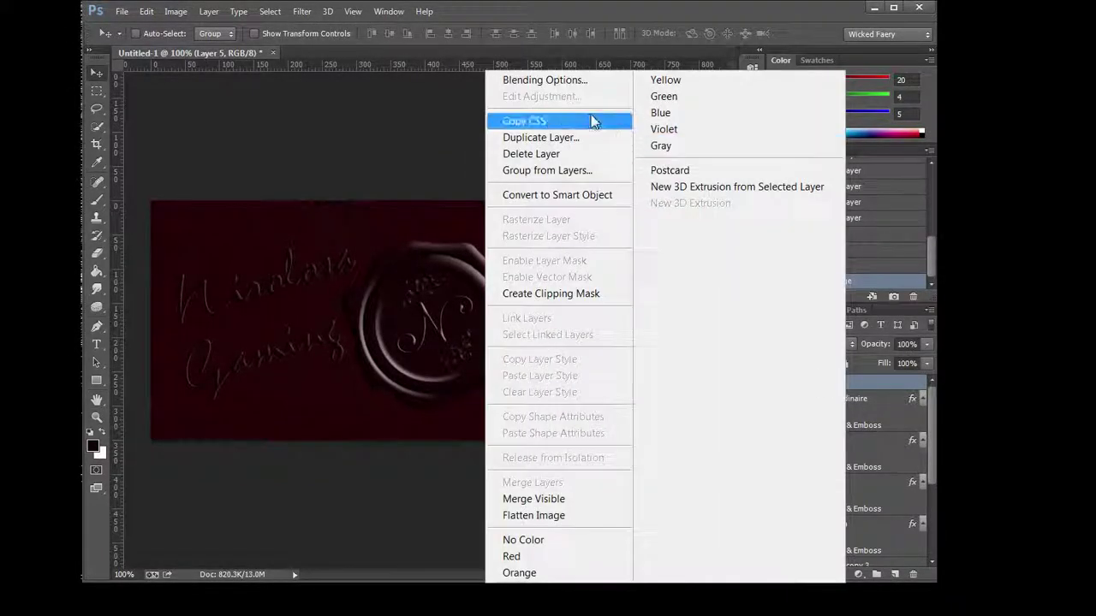
click(548, 80)
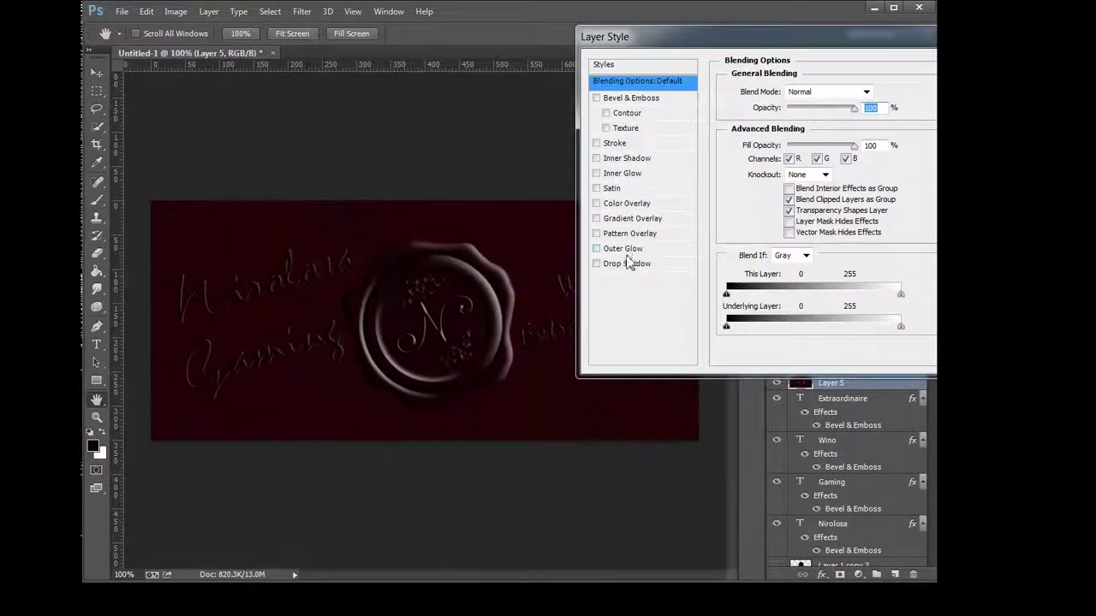
Give Layer 5 a 10 px inside stroke in sampled dark red plus Bevel & Emboss.
click(610, 143)
click(755, 186)
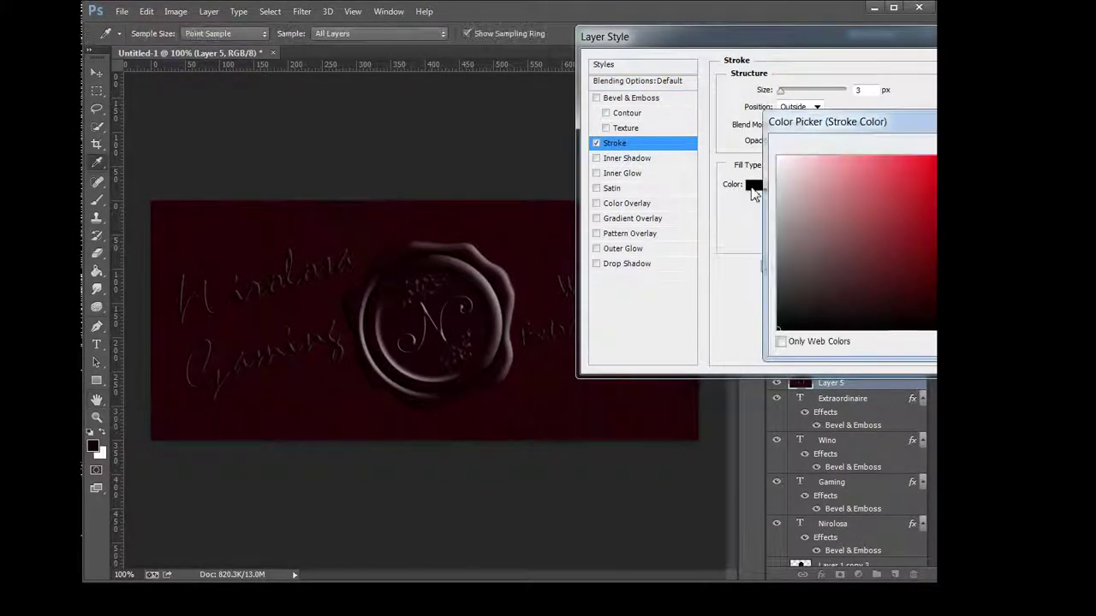
click(470, 324)
key(Return)
click(819, 108)
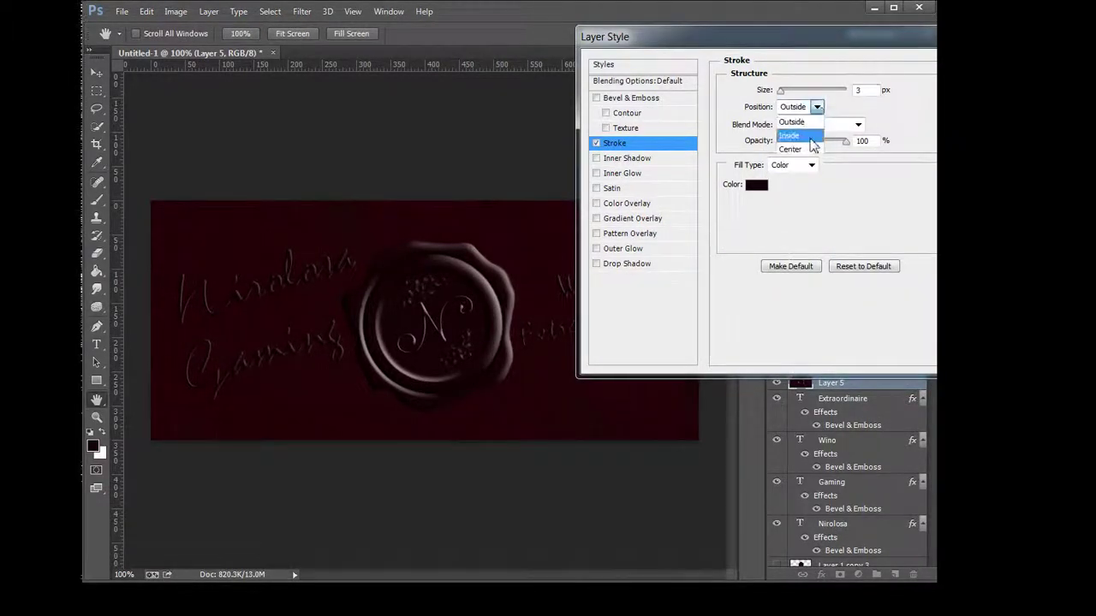
click(811, 137)
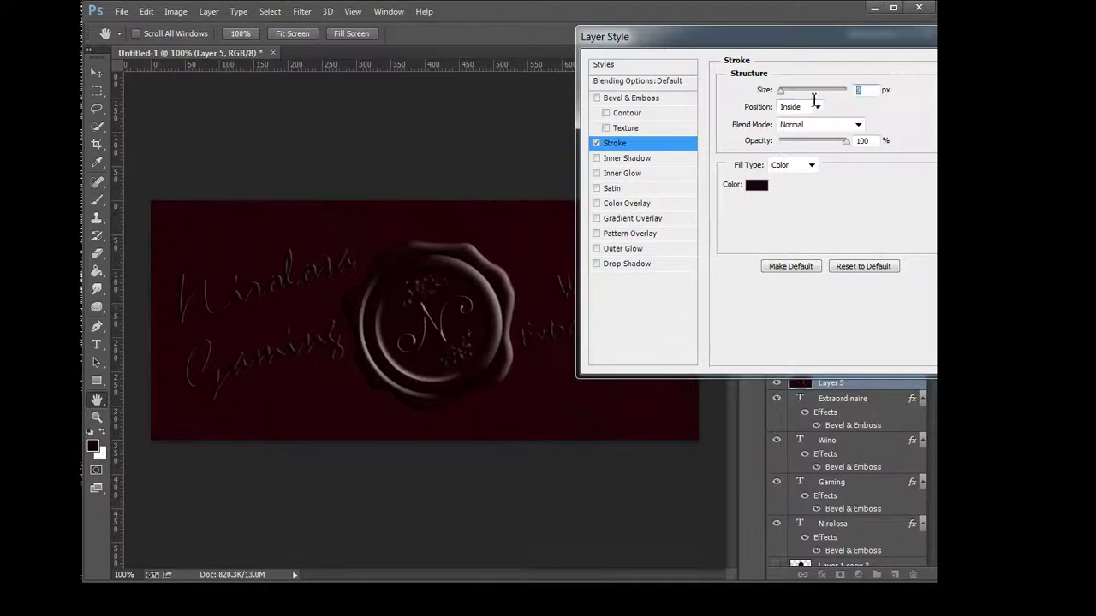
text(10)
click(597, 98)
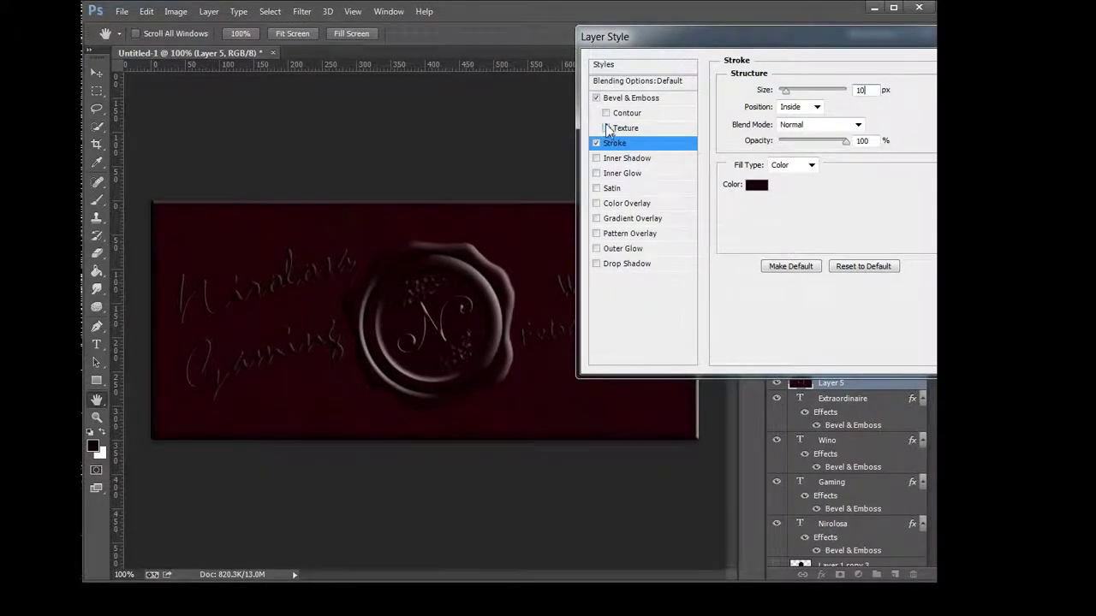
key(Return)
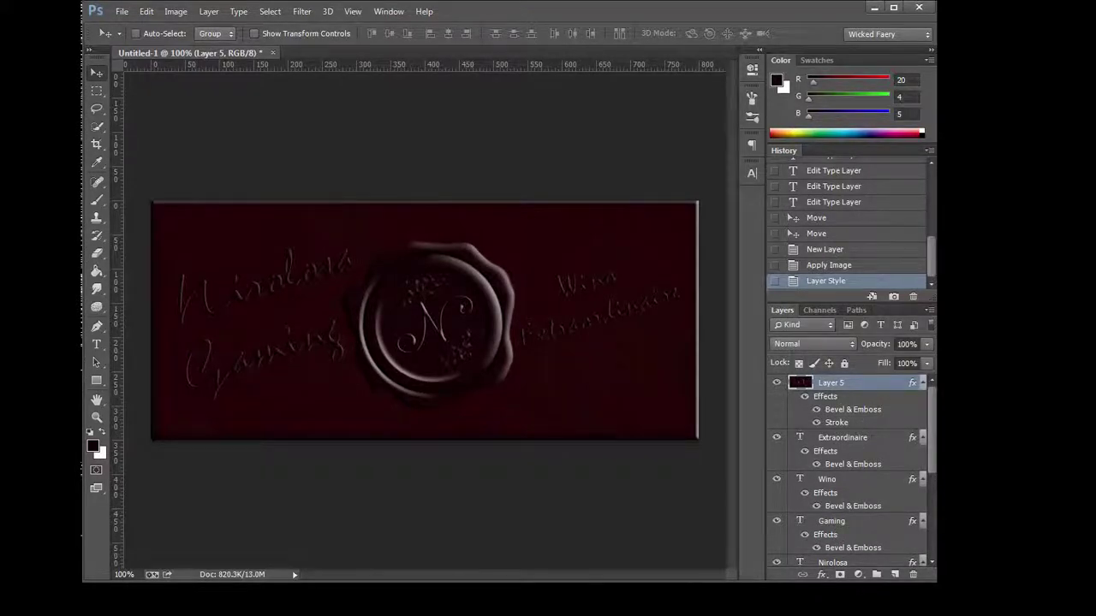
key(alt+Tab)
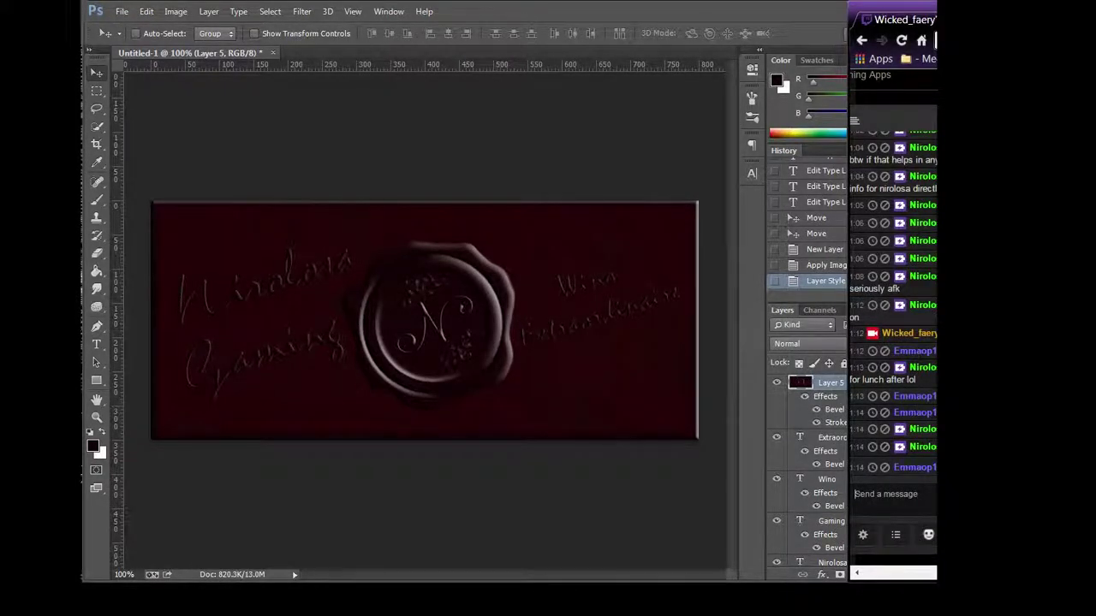